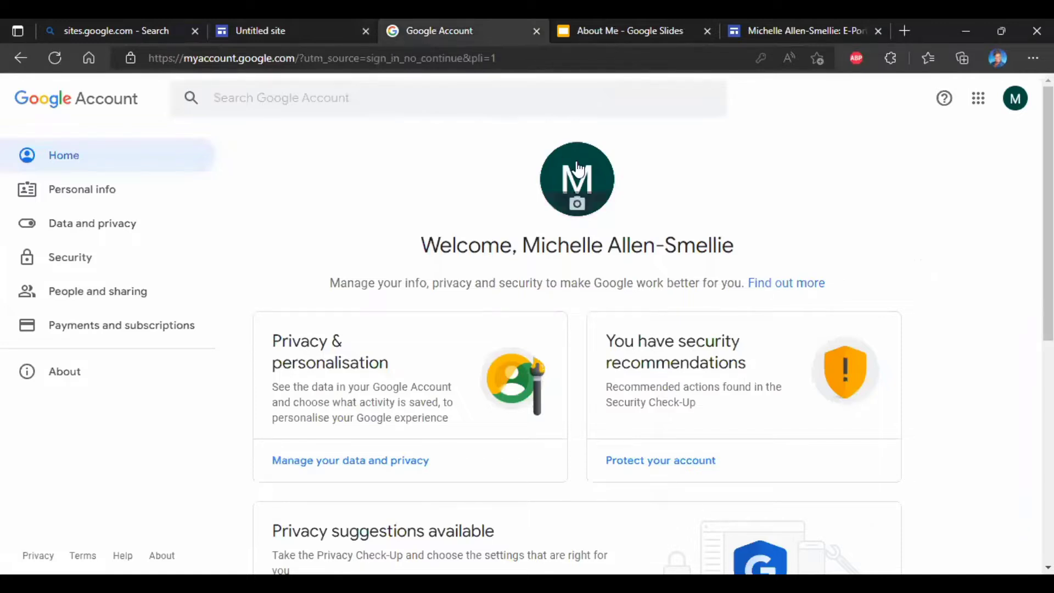
- Open Google Drive from the Google Account page and close the old untitled site
{"action": "left_click", "coordinate": [978, 113]}
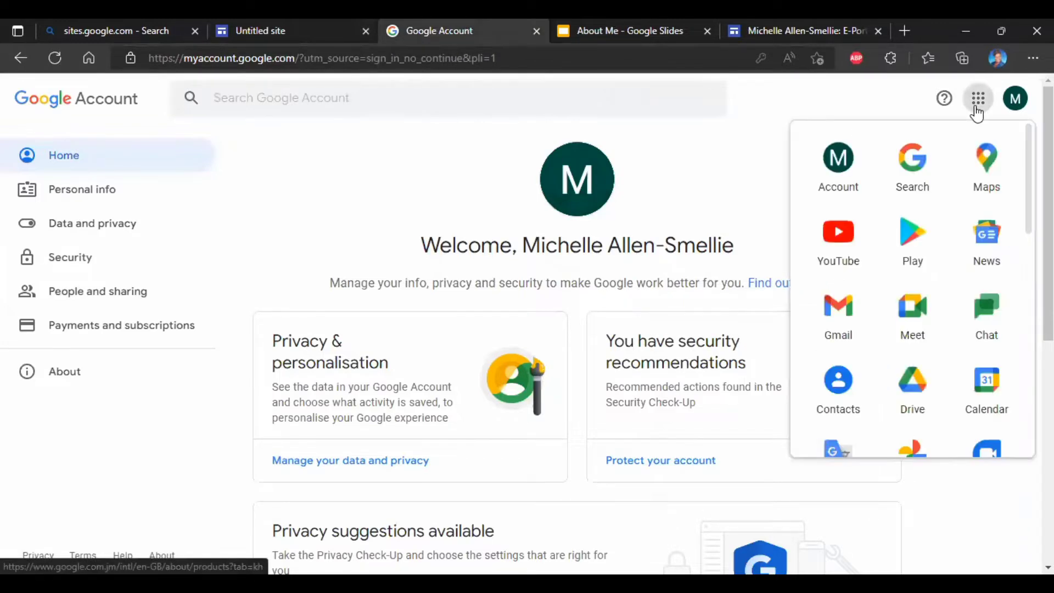
{"action": "left_click", "coordinate": [917, 383]}
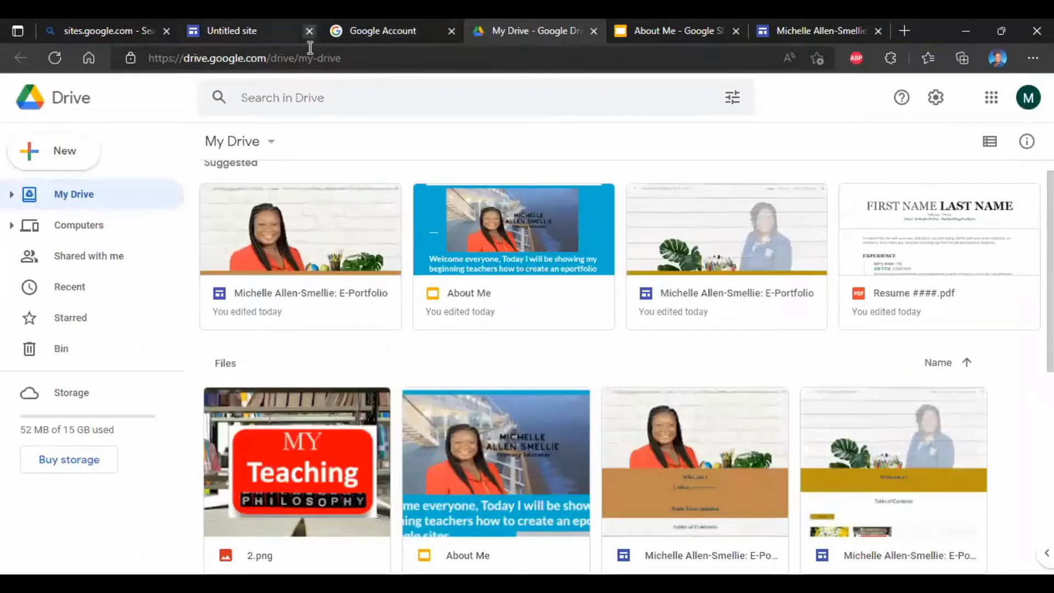
{"action": "left_click", "coordinate": [309, 31]}
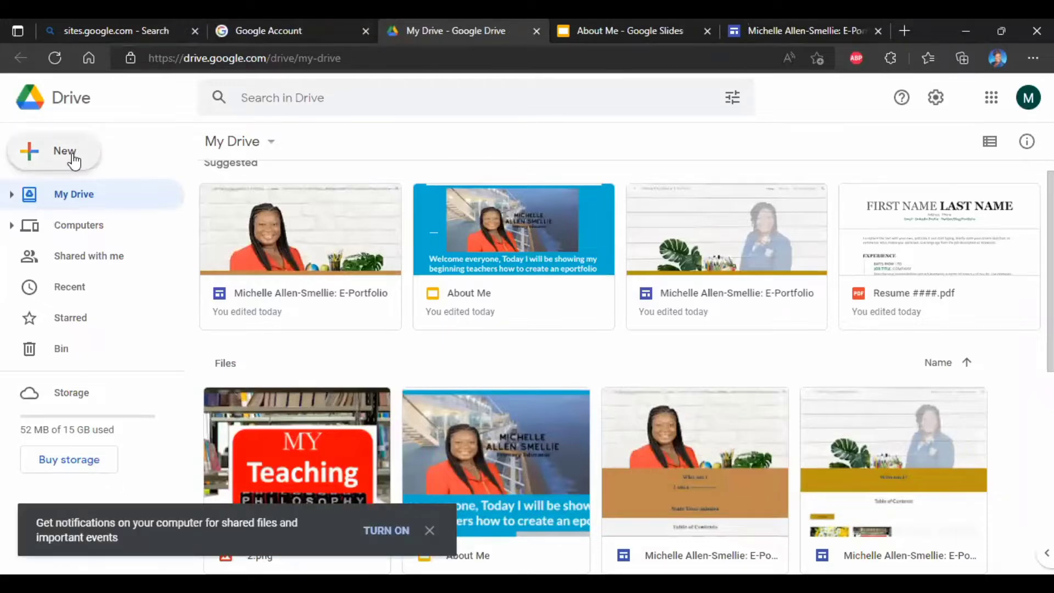
- Create a new blank Google Sites website from Drive
{"action": "left_click", "coordinate": [36, 161]}
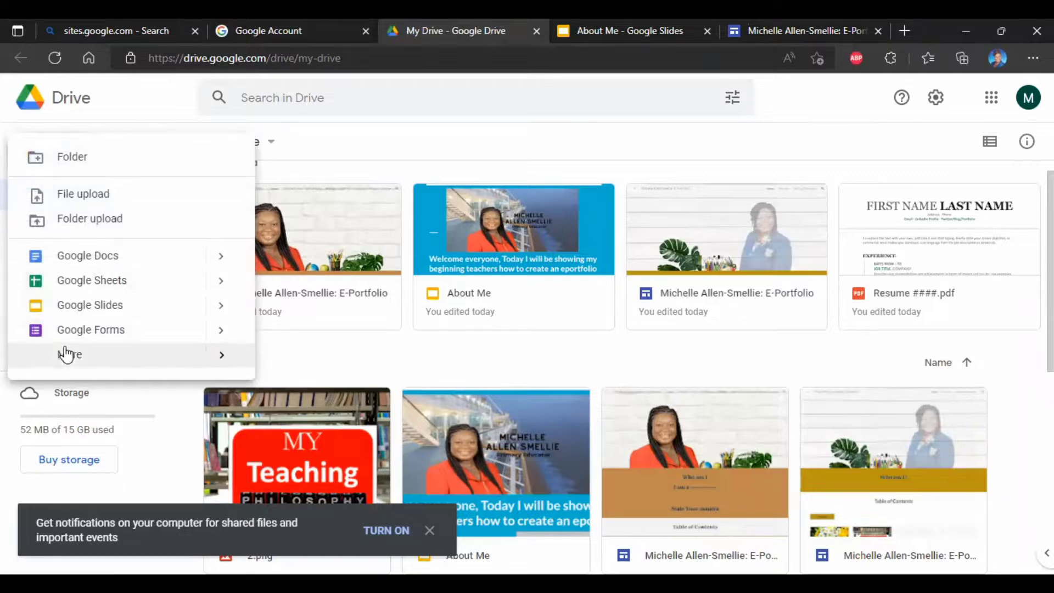
{"action": "mouse_move", "coordinate": [65, 355]}
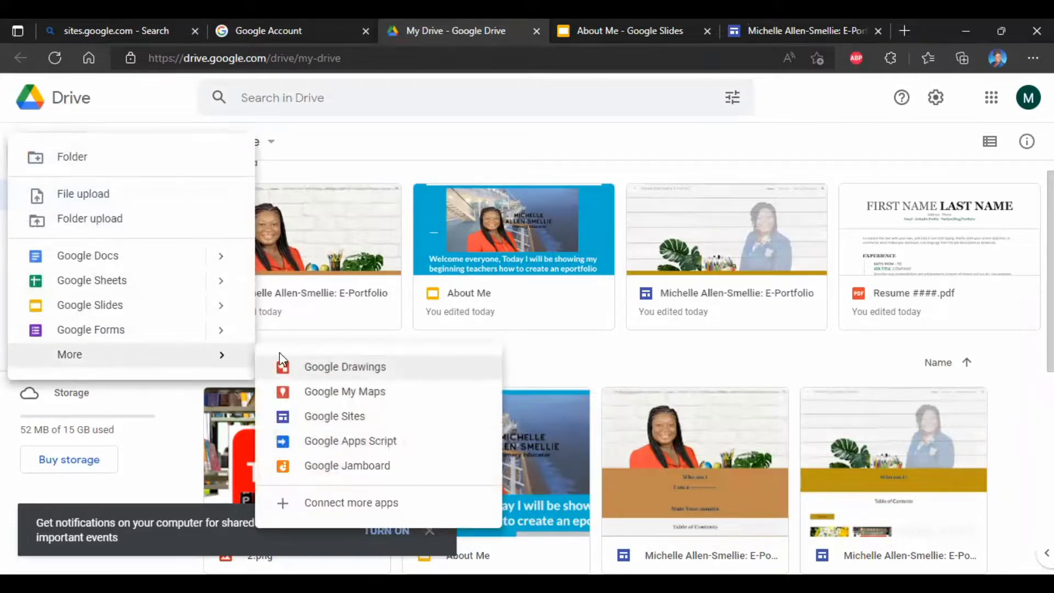
{"action": "left_click", "coordinate": [317, 419]}
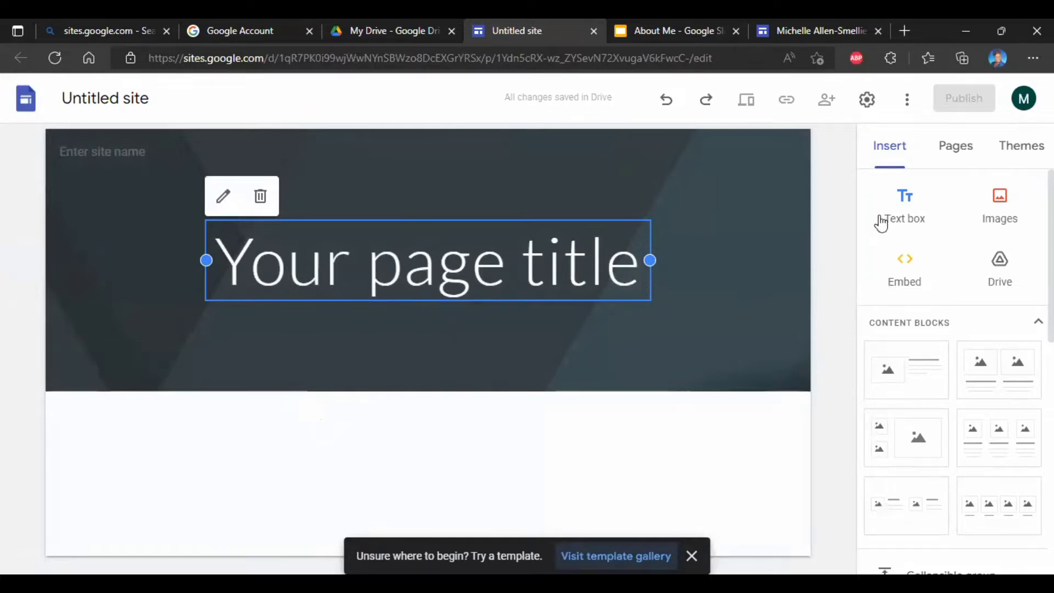
- Add a new page named "Welcome" to the untitled site
{"action": "left_click", "coordinate": [951, 159]}
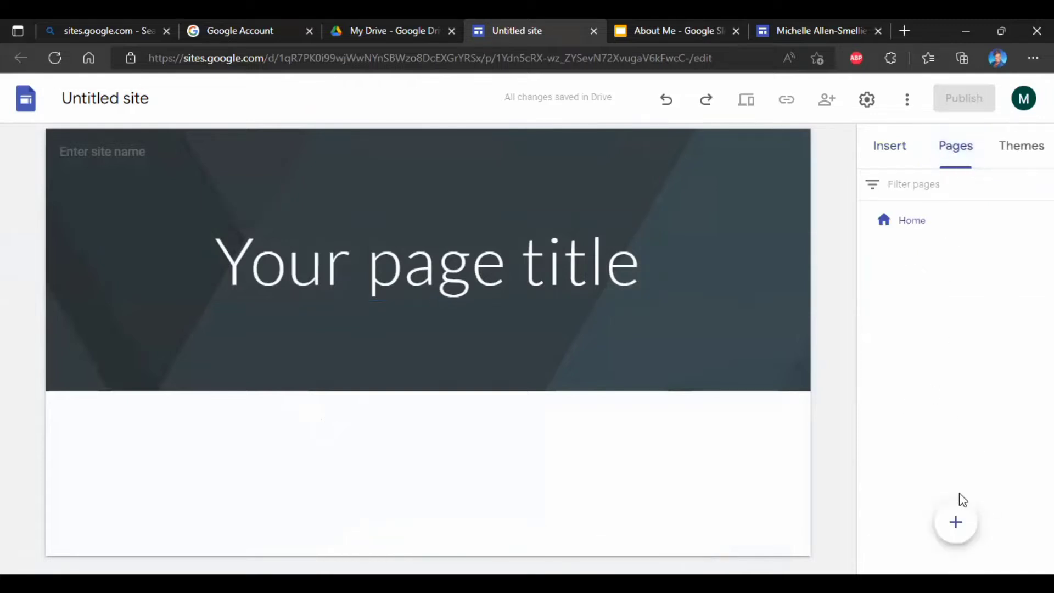
{"action": "mouse_move", "coordinate": [952, 523]}
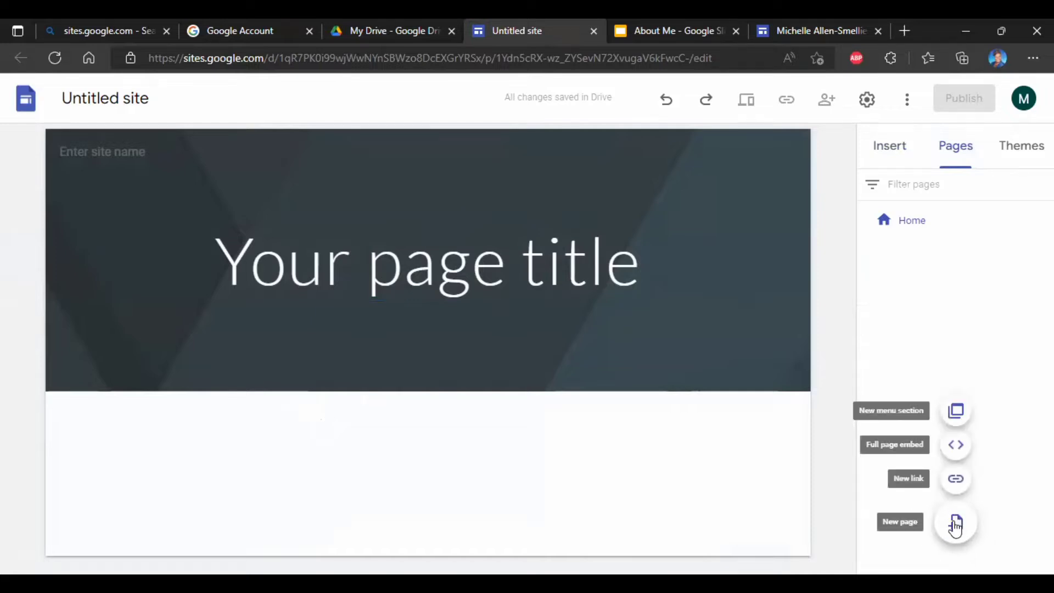
{"action": "left_click", "coordinate": [955, 527]}
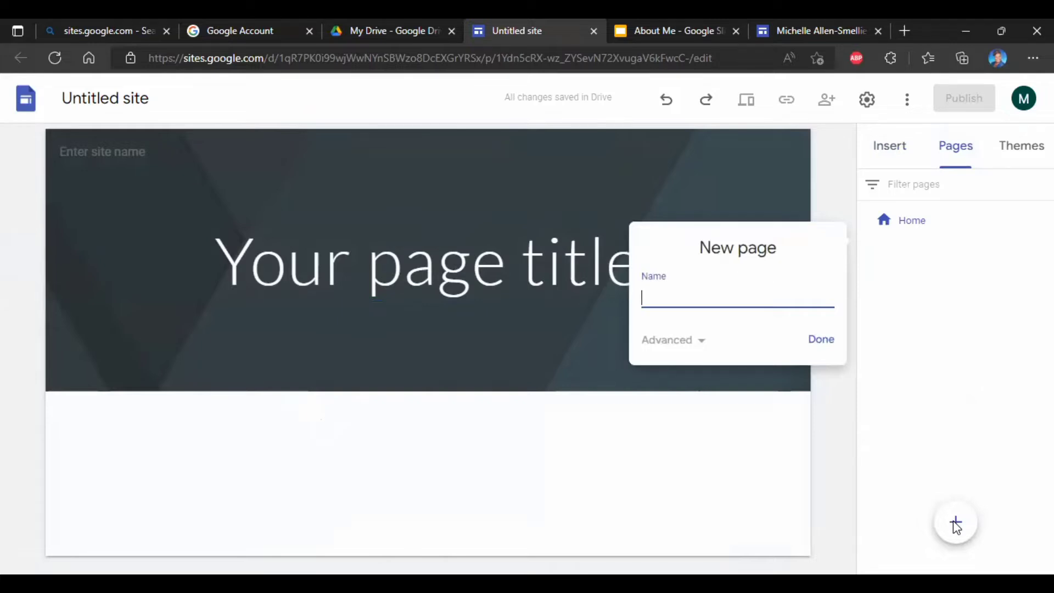
{"action": "type", "text": "Weld"}
{"action": "type", "text": "ome"}
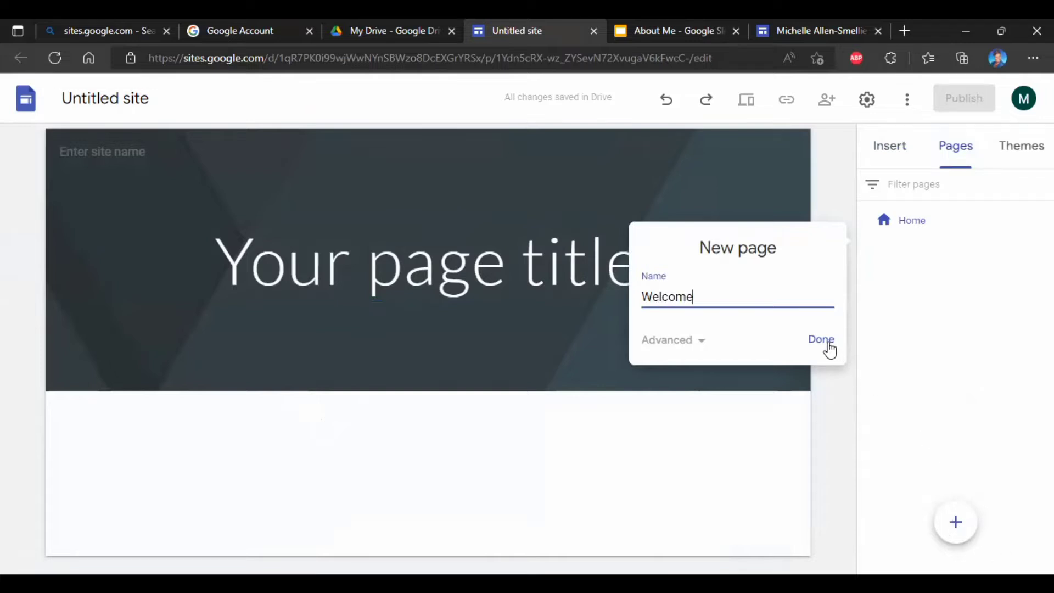
{"action": "left_click", "coordinate": [824, 346]}
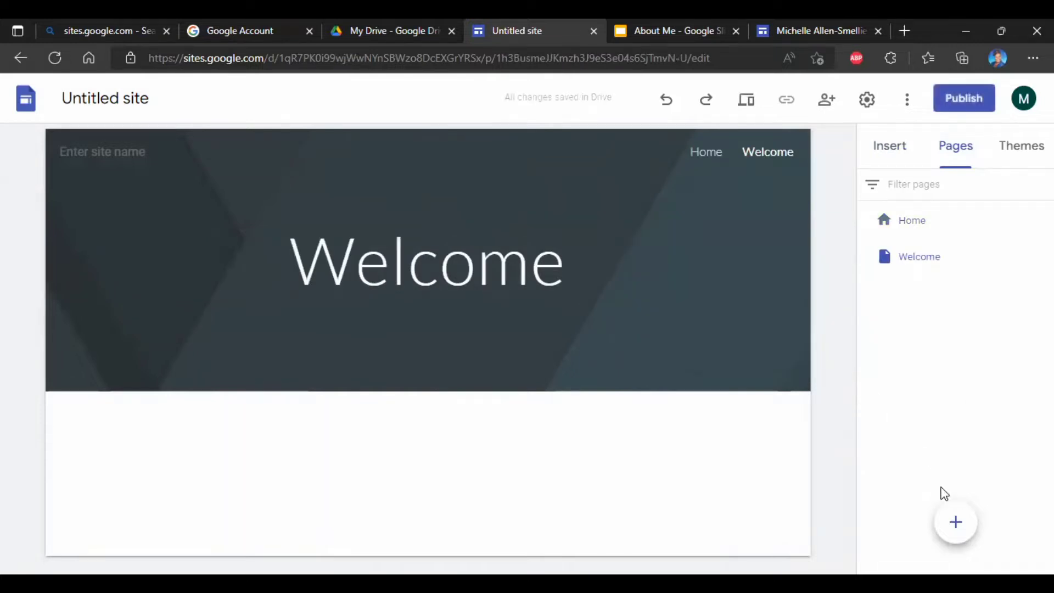
- Add another new page to the site, named "Teaching Philosophy"
{"action": "mouse_move", "coordinate": [957, 522]}
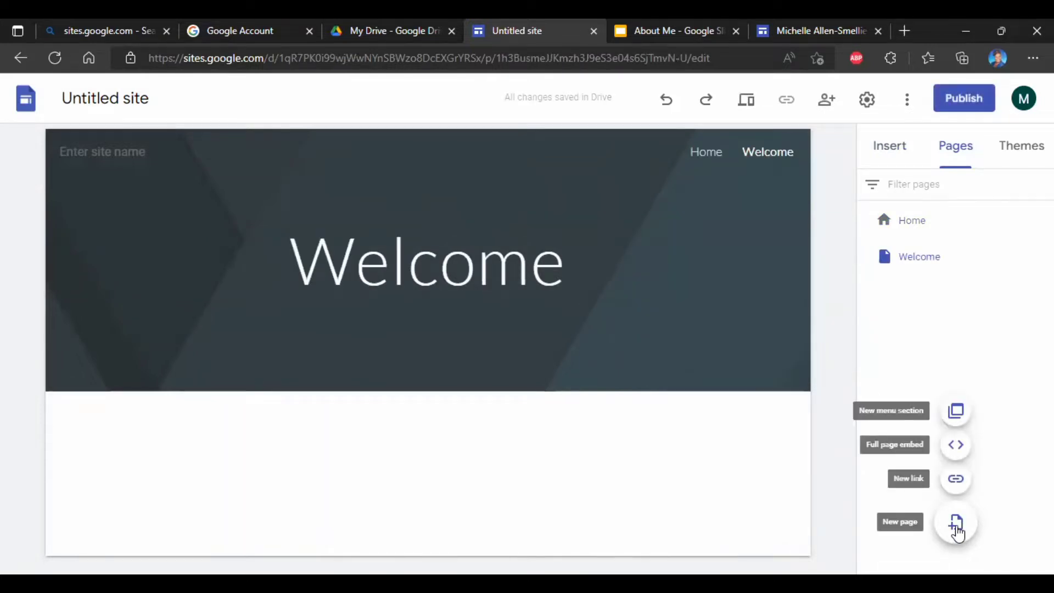
{"action": "left_click", "coordinate": [956, 528]}
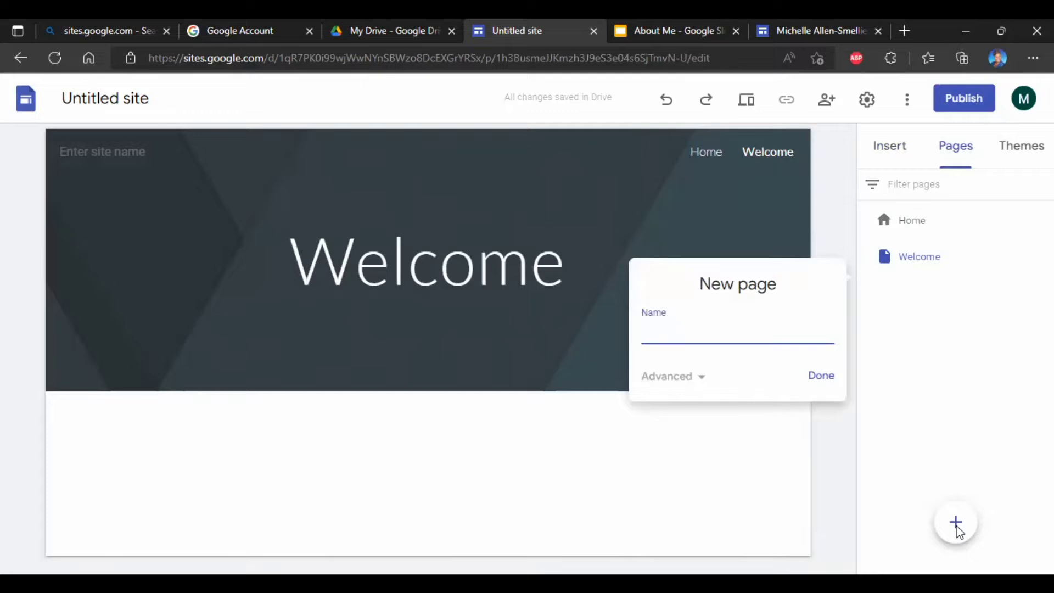
{"action": "type", "text": "Teaching Philoso"}
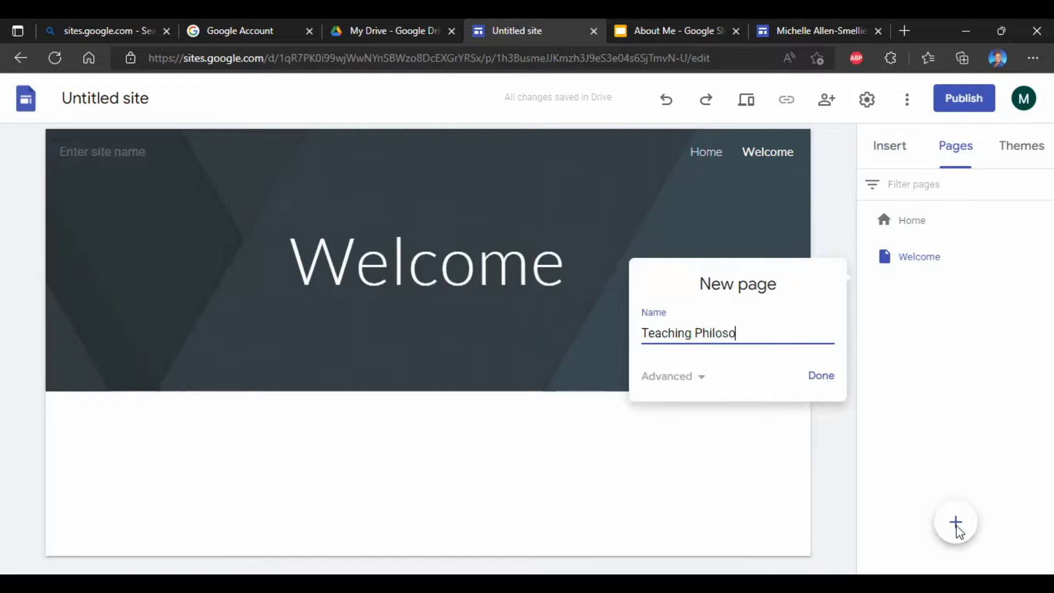
{"action": "type", "text": "phy"}
{"action": "left_click", "coordinate": [817, 378]}
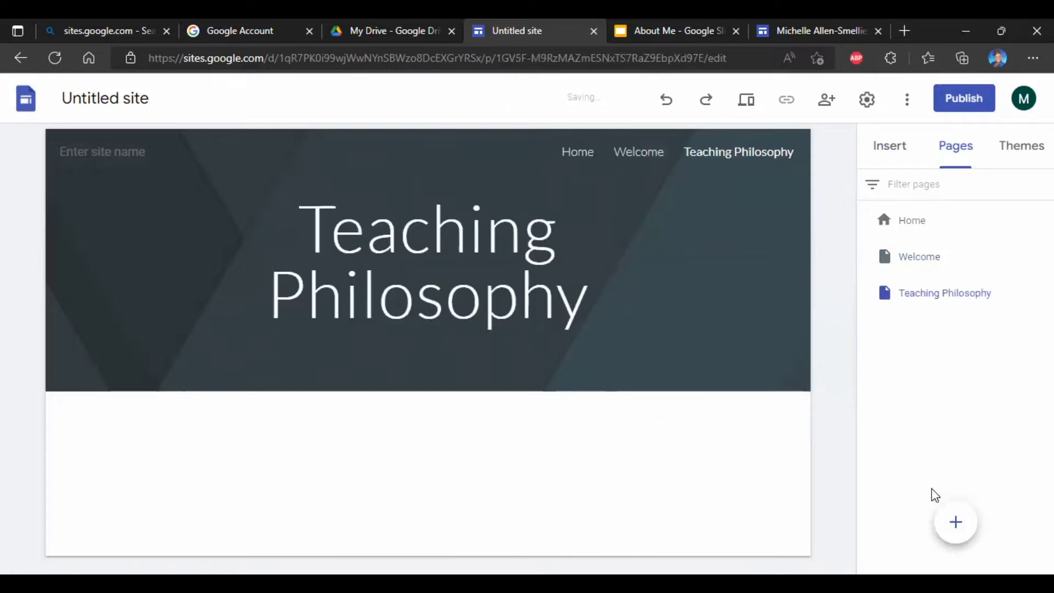
- Add a new page named "GP#1" after the Teaching Philosophy page
{"action": "mouse_move", "coordinate": [957, 525]}
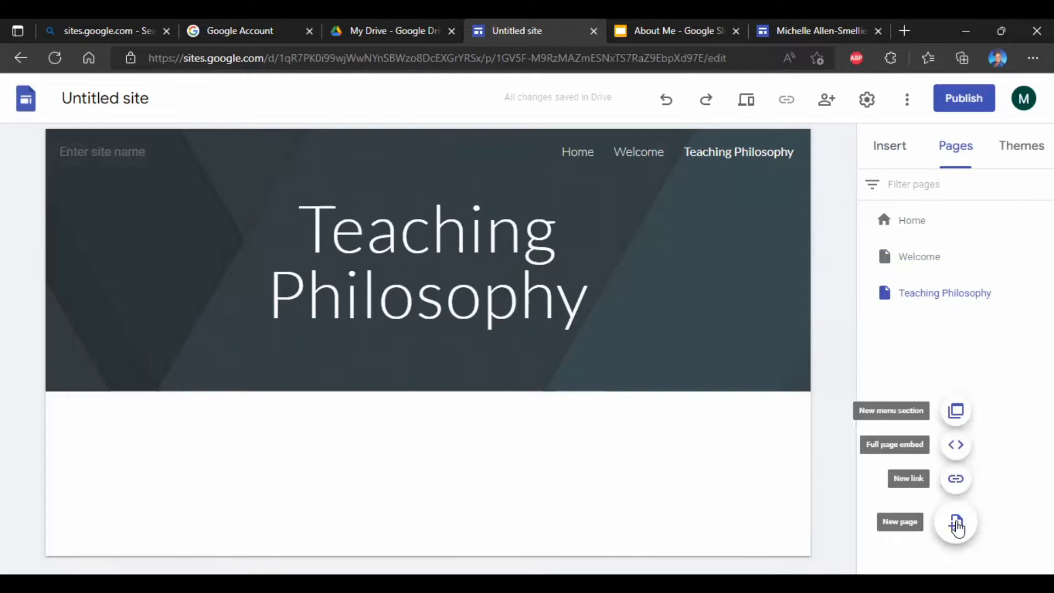
{"action": "left_click", "coordinate": [958, 526]}
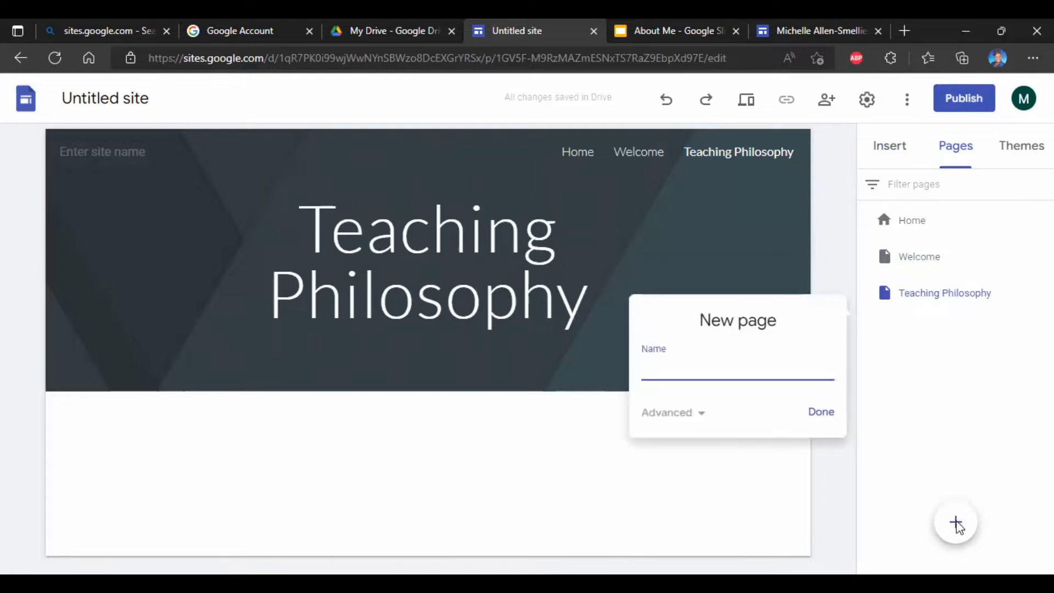
{"action": "type", "text": "GP"}
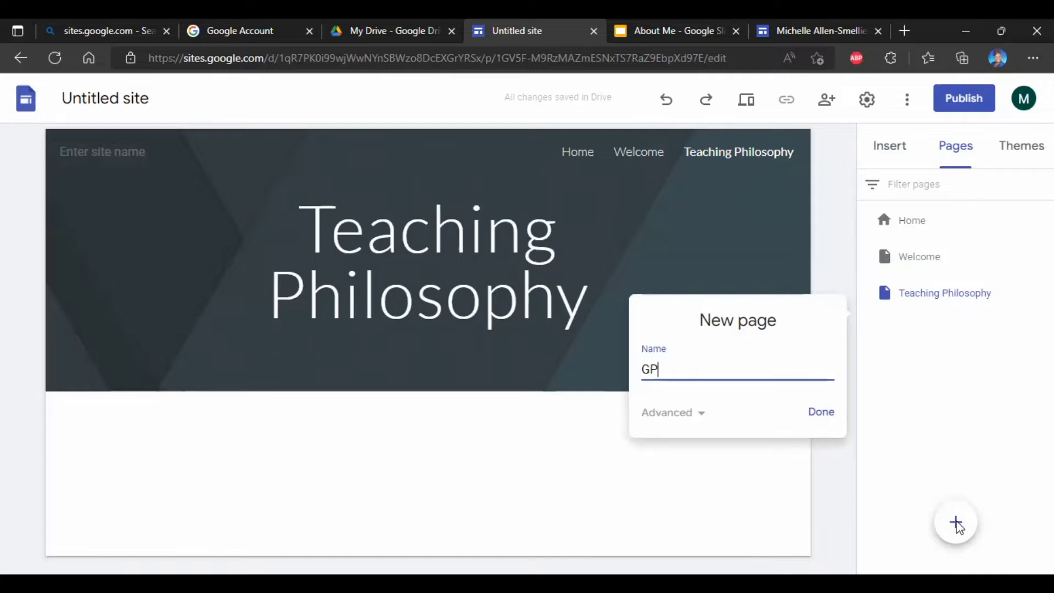
{"action": "type", "text": "#1"}
{"action": "left_click", "coordinate": [832, 417]}
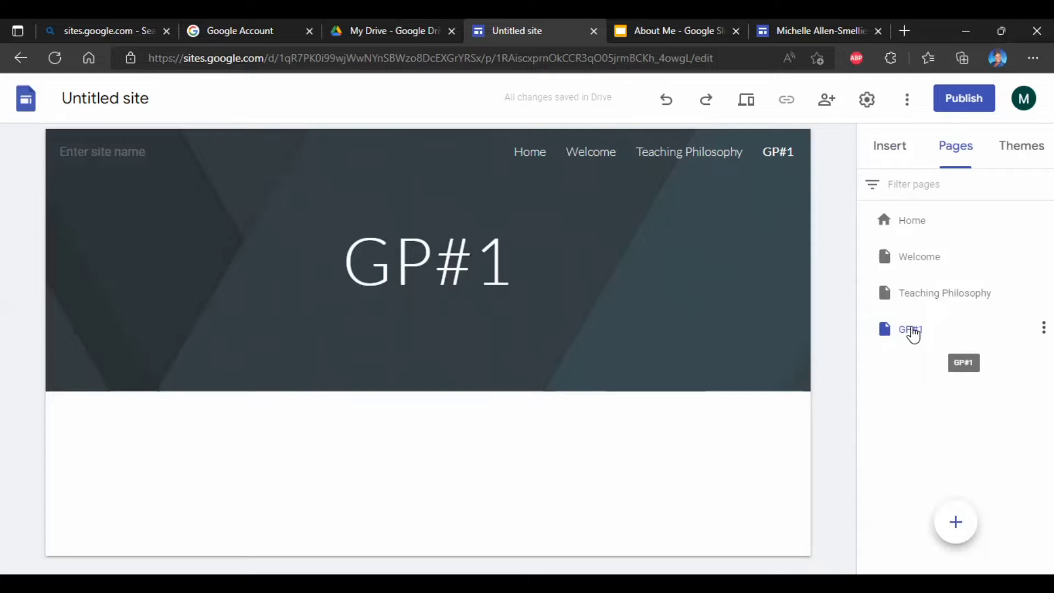
- Add a subpage named "Student Work Samples" under the GP#1 page, and return to the site's Home page
{"action": "left_click", "coordinate": [913, 335]}
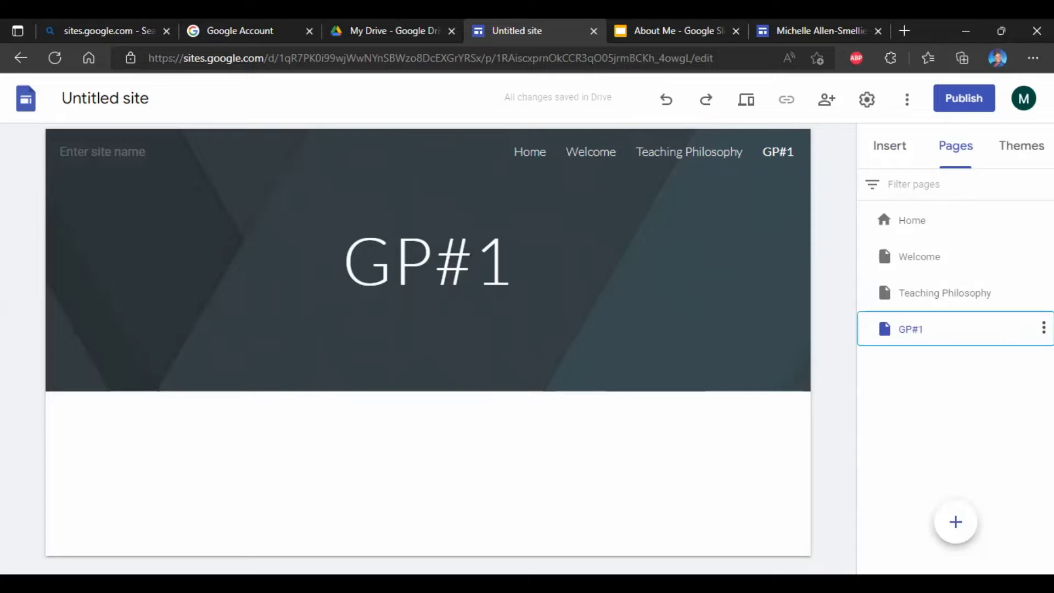
{"action": "left_click", "coordinate": [1044, 329]}
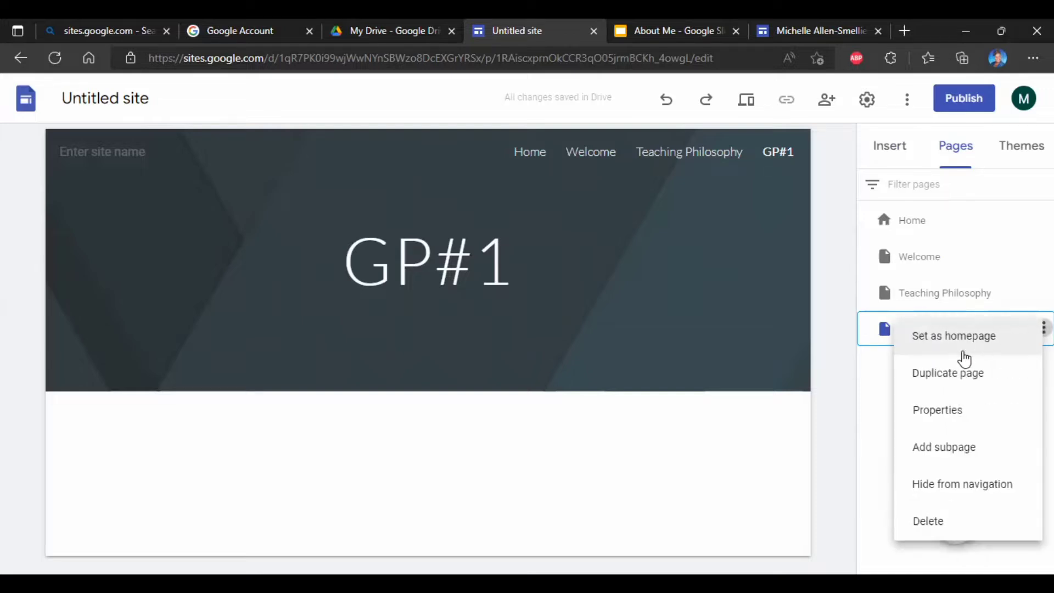
{"action": "left_click", "coordinate": [940, 454]}
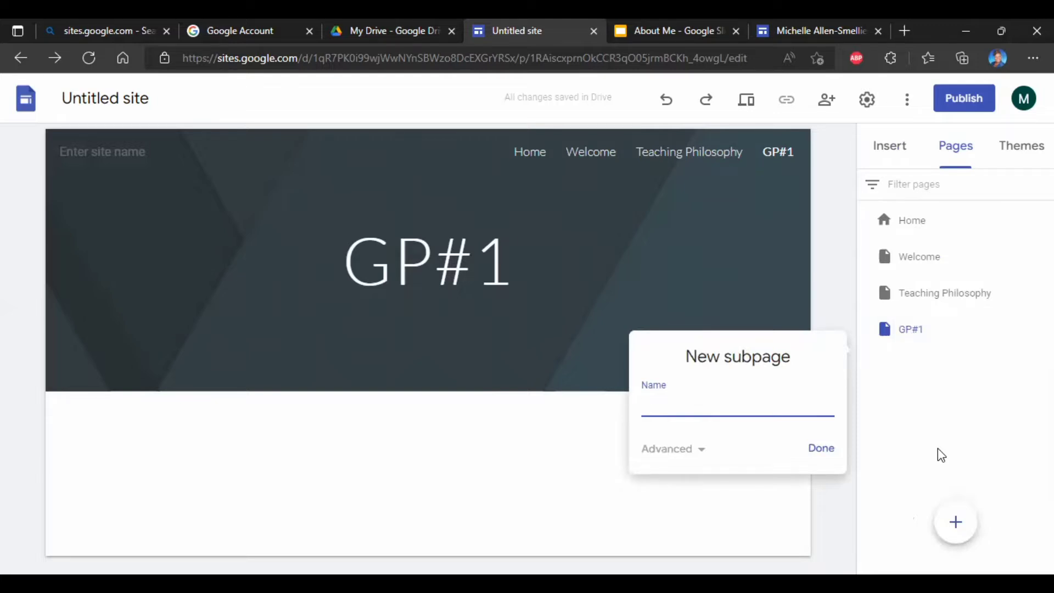
{"action": "type", "text": "Student Work Sam"}
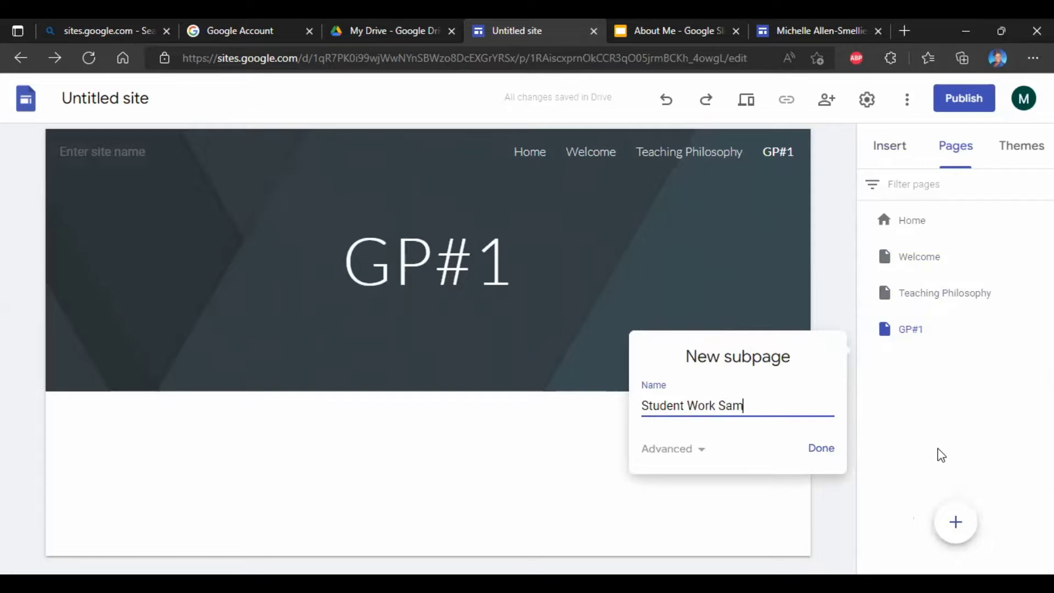
{"action": "type", "text": "ples"}
{"action": "left_click", "coordinate": [820, 450]}
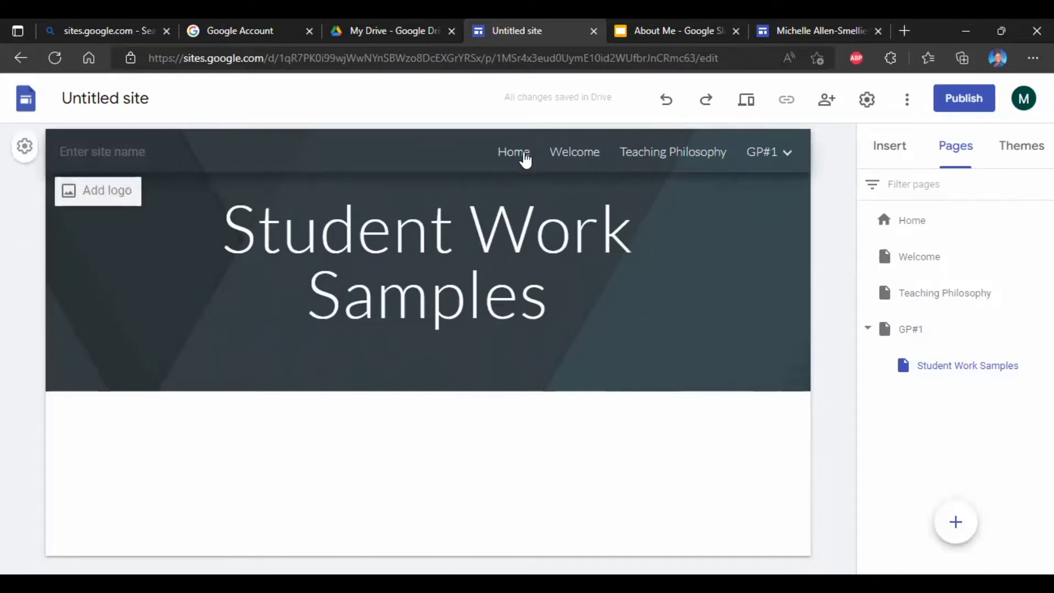
{"action": "left_click", "coordinate": [525, 158]}
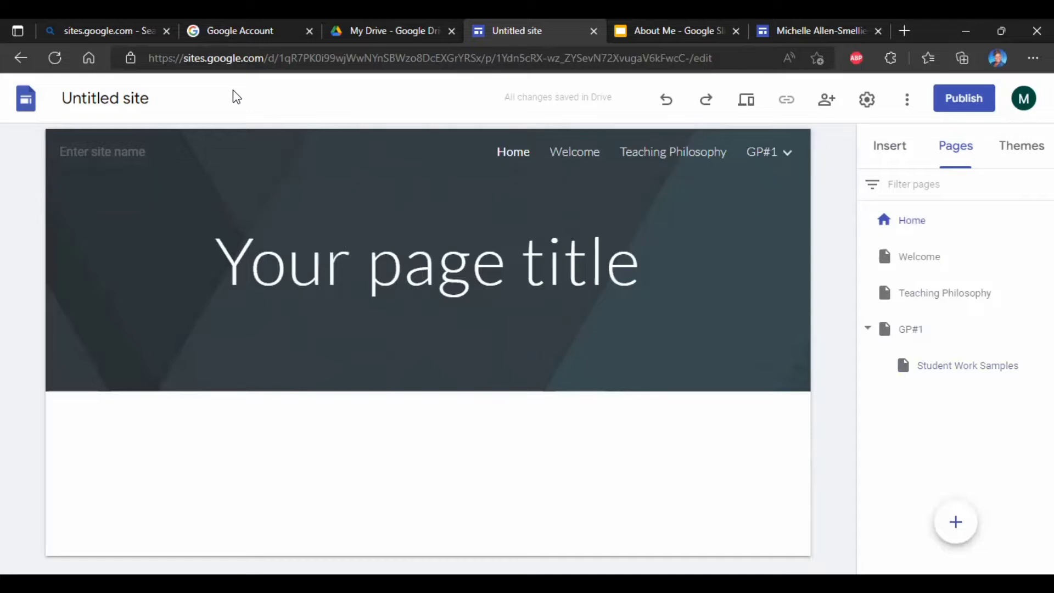
- Switch to the Bing search page, search for "canva for education" and open the Canva for Education website
{"action": "left_click", "coordinate": [124, 28]}
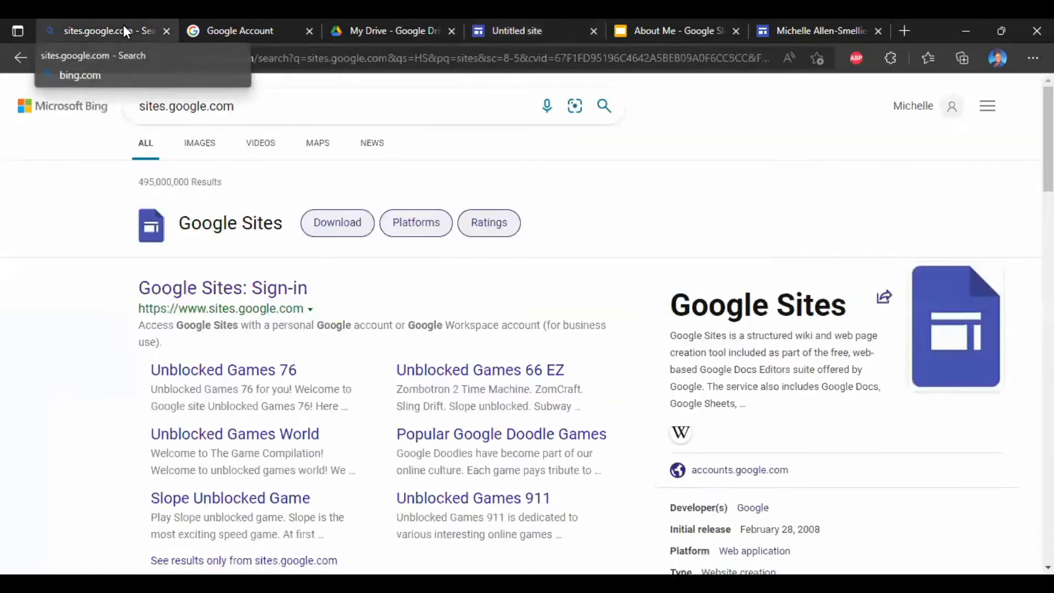
{"action": "left_click", "coordinate": [239, 105]}
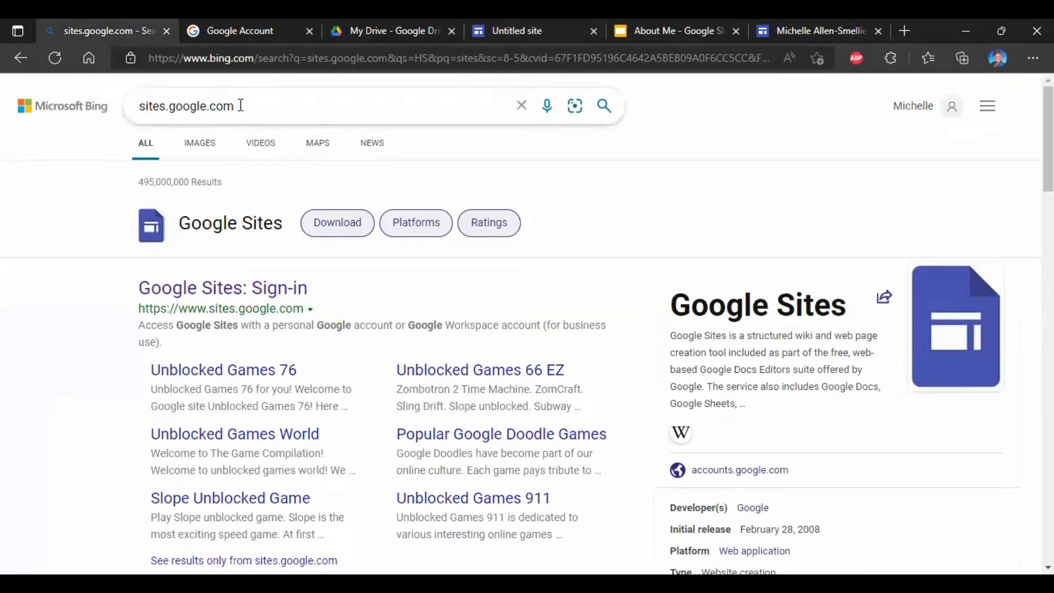
{"action": "key", "text": "BackSpace"}
{"action": "key", "text": "BackSpace"}
{"action": "key", "text": "BackSpace"}
{"action": "key", "text": "BackSpace"}
{"action": "key", "text": "BackSpace"}
{"action": "key", "text": "BackSpace"}
{"action": "key", "text": "BackSpace"}
{"action": "key", "text": "BackSpace"}
{"action": "key", "text": "BackSpace"}
{"action": "key", "text": "BackSpace"}
{"action": "key", "text": "BackSpace"}
{"action": "key", "text": "BackSpace"}
{"action": "key", "text": "BackSpace"}
{"action": "key", "text": "BackSpace"}
{"action": "key", "text": "BackSpace"}
{"action": "key", "text": "BackSpace"}
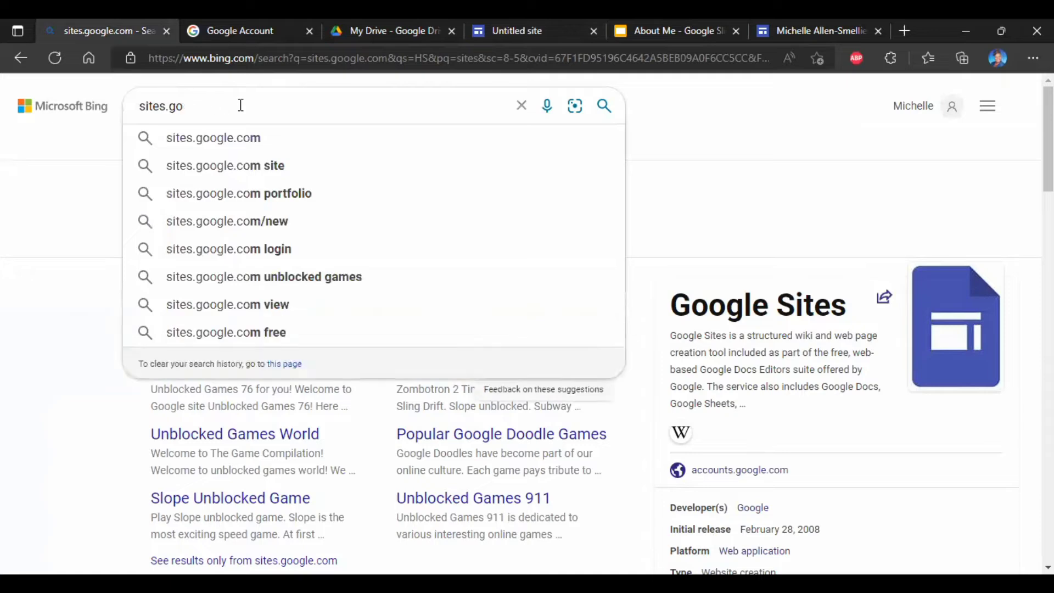
{"action": "type", "text": "canva"}
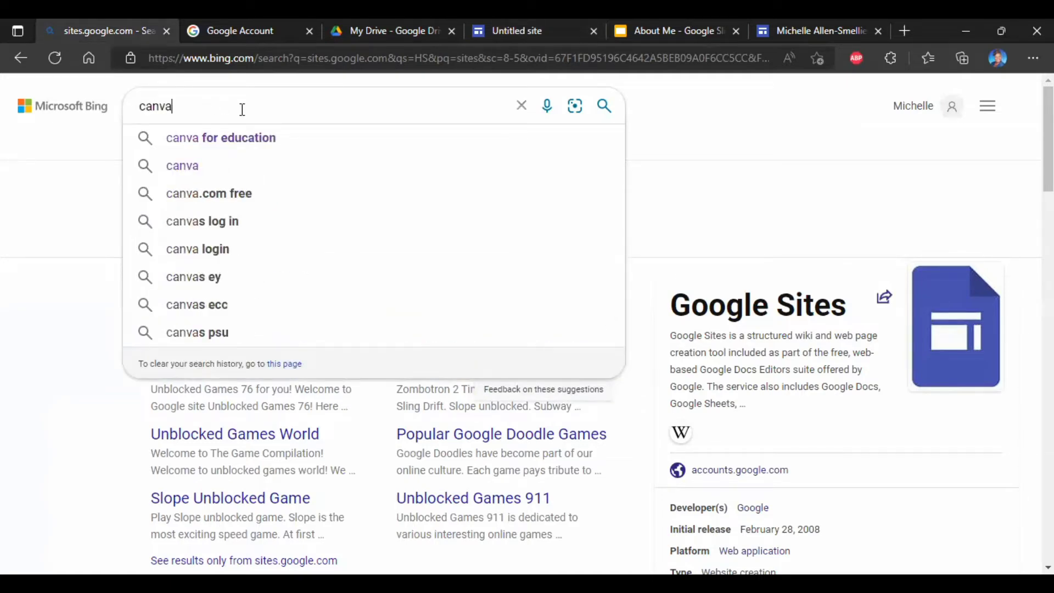
{"action": "left_click", "coordinate": [234, 137]}
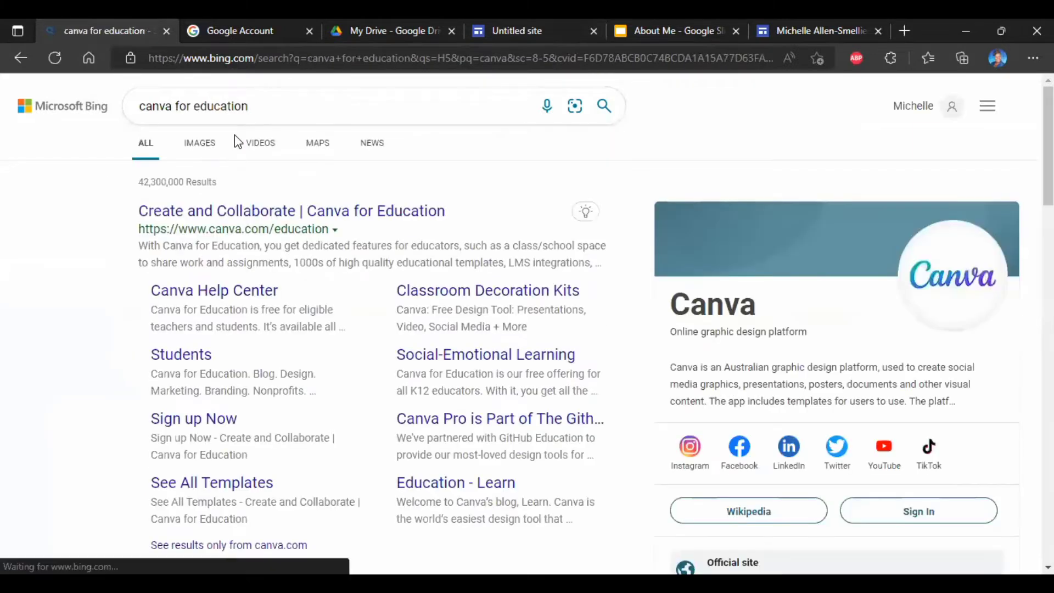
{"action": "left_click", "coordinate": [265, 214]}
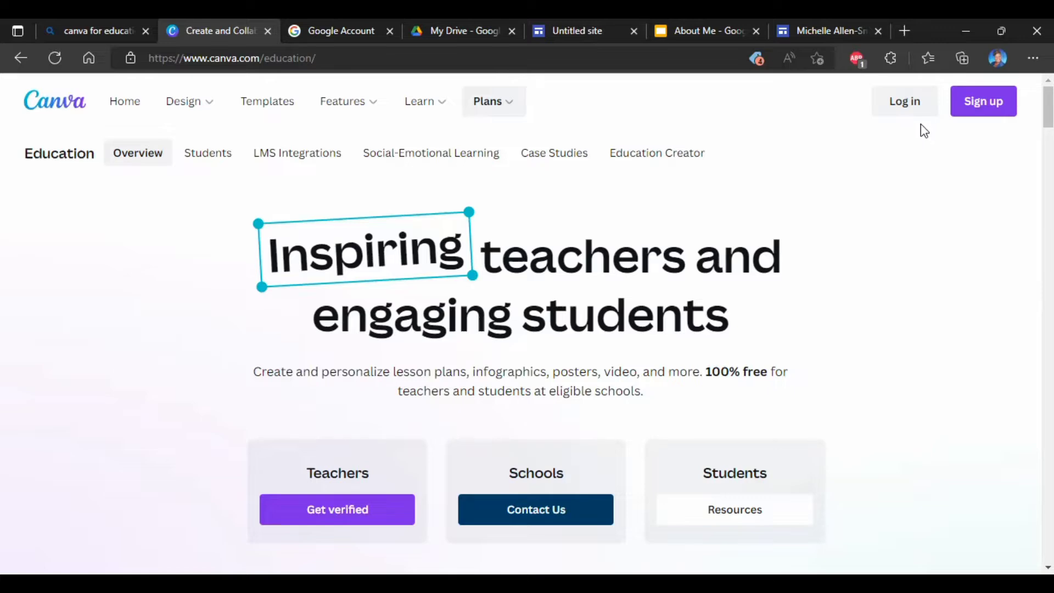
- Log in to Canva by email, filling in the school e-mail address and the account password
{"action": "left_click", "coordinate": [913, 110]}
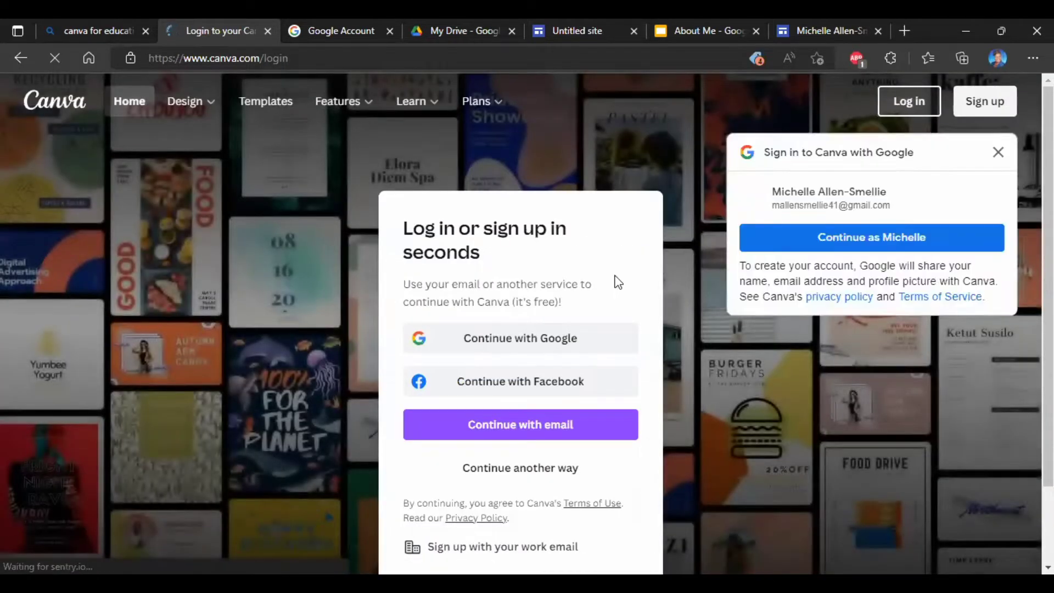
{"action": "left_click", "coordinate": [998, 153]}
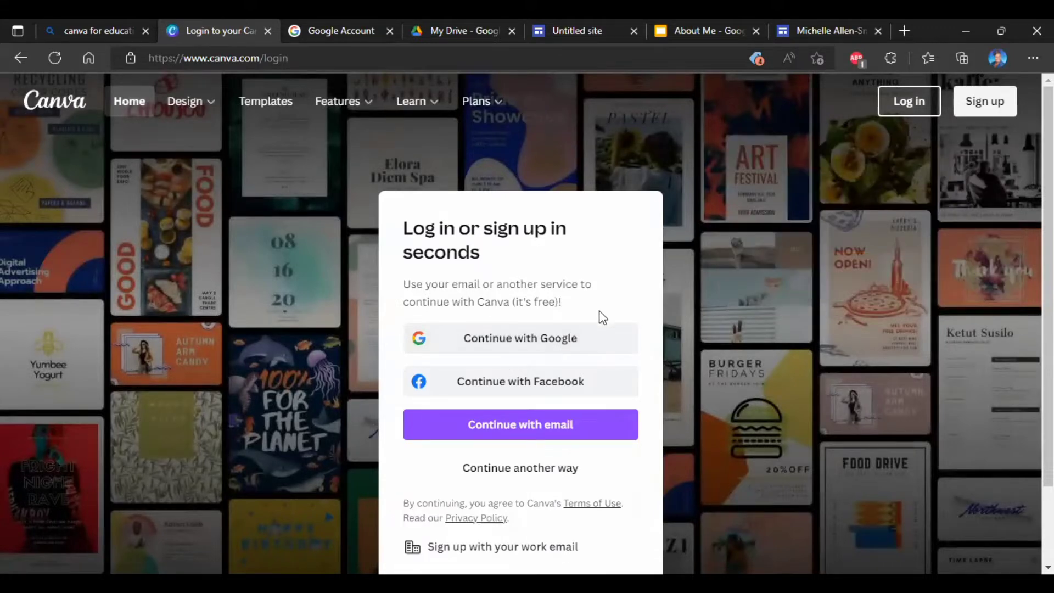
{"action": "left_click", "coordinate": [546, 433]}
{"action": "type", "text": "m"}
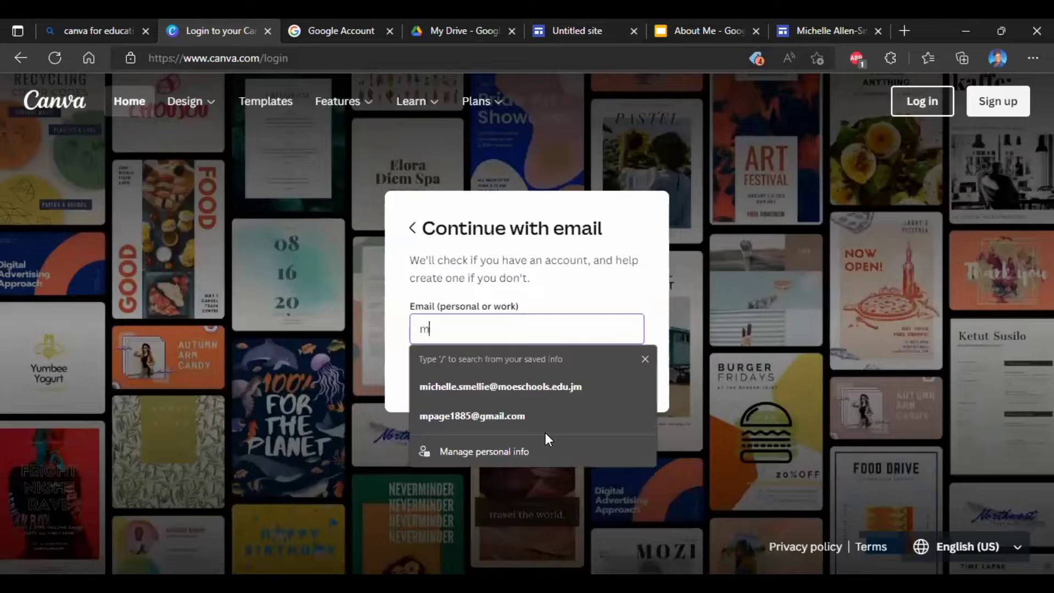
{"action": "left_click", "coordinate": [528, 388]}
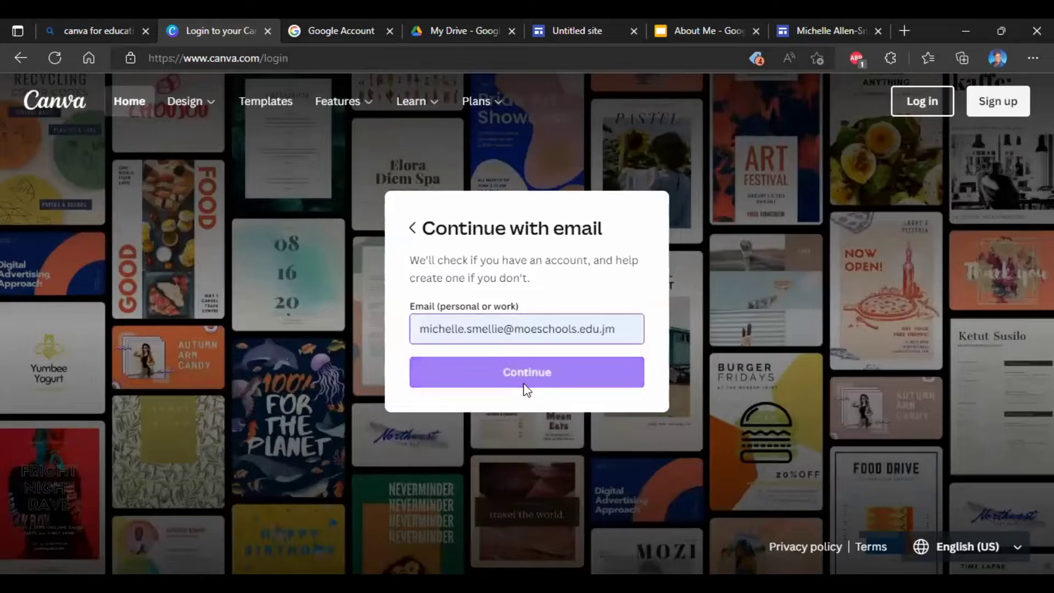
{"action": "left_click", "coordinate": [523, 371]}
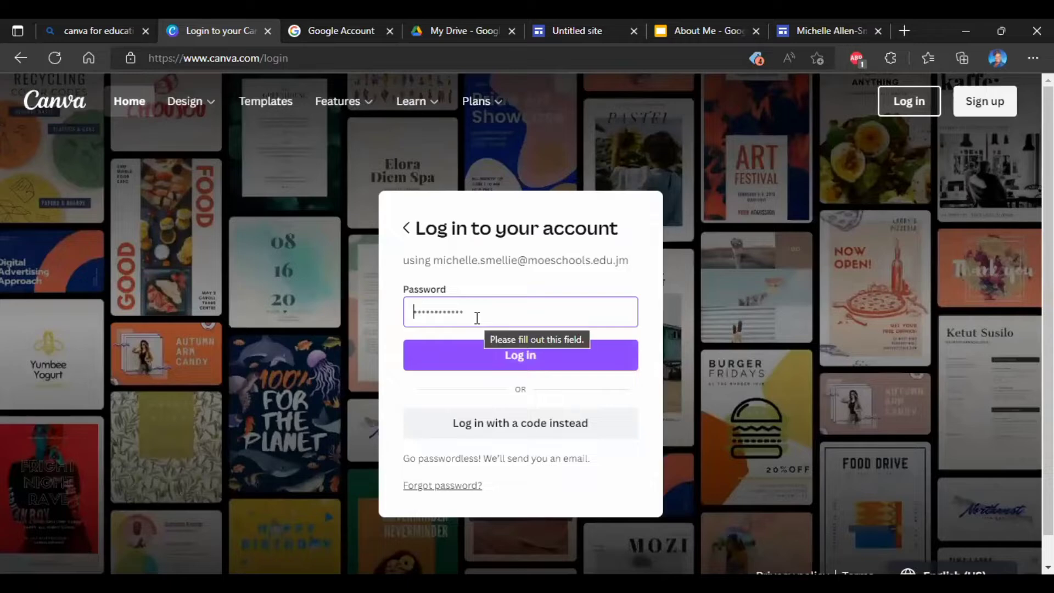
{"action": "type", "text": "••"}
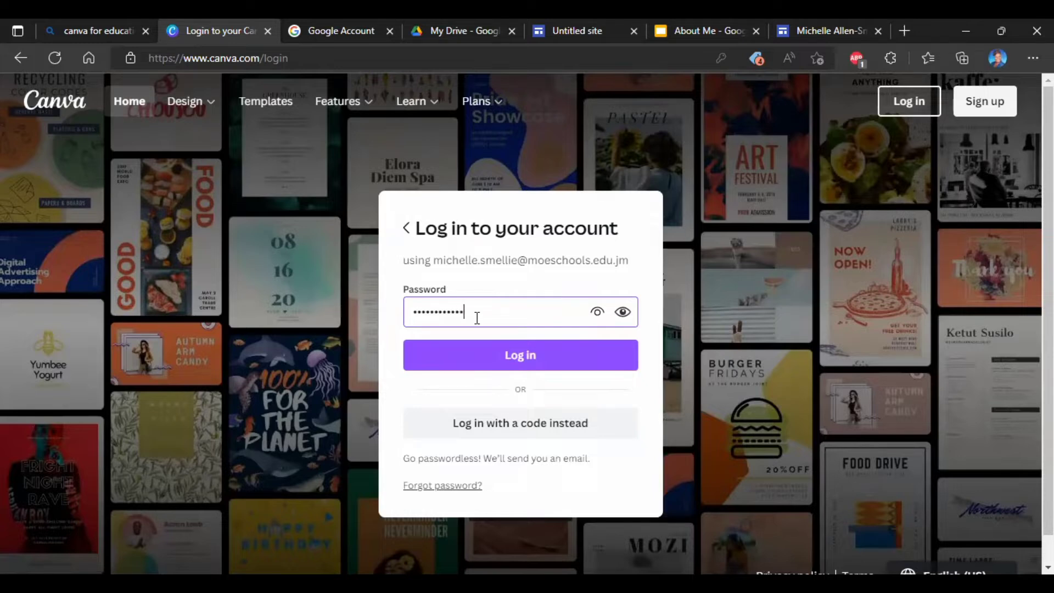
{"action": "key", "text": "Return"}
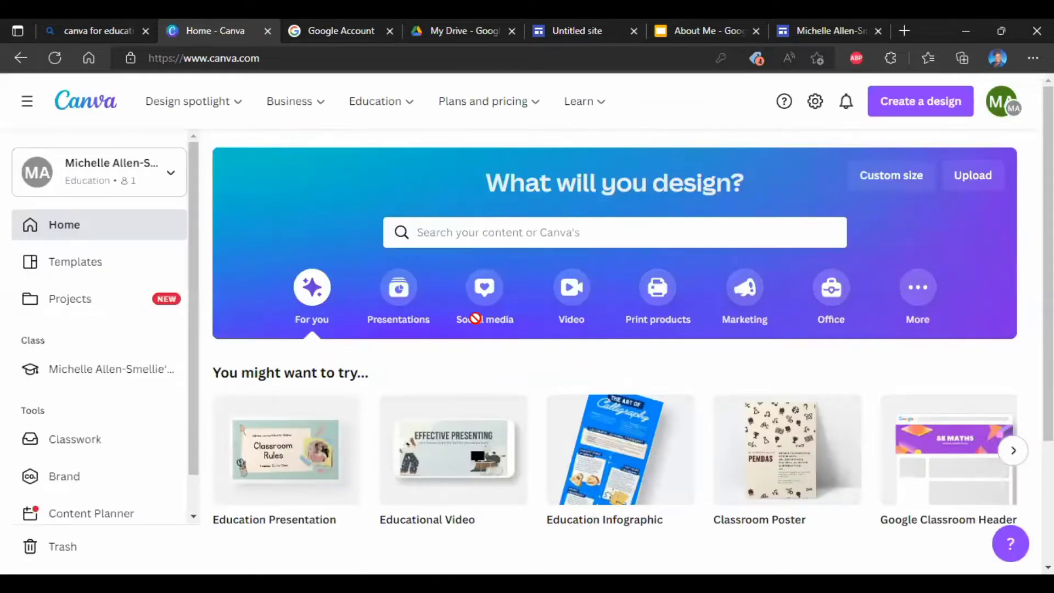
- Create a blank Education Presentation design and search its photo library for "wall"
{"action": "scroll", "coordinate": [475, 315], "scroll_direction": "down", "scroll_amount": 1}
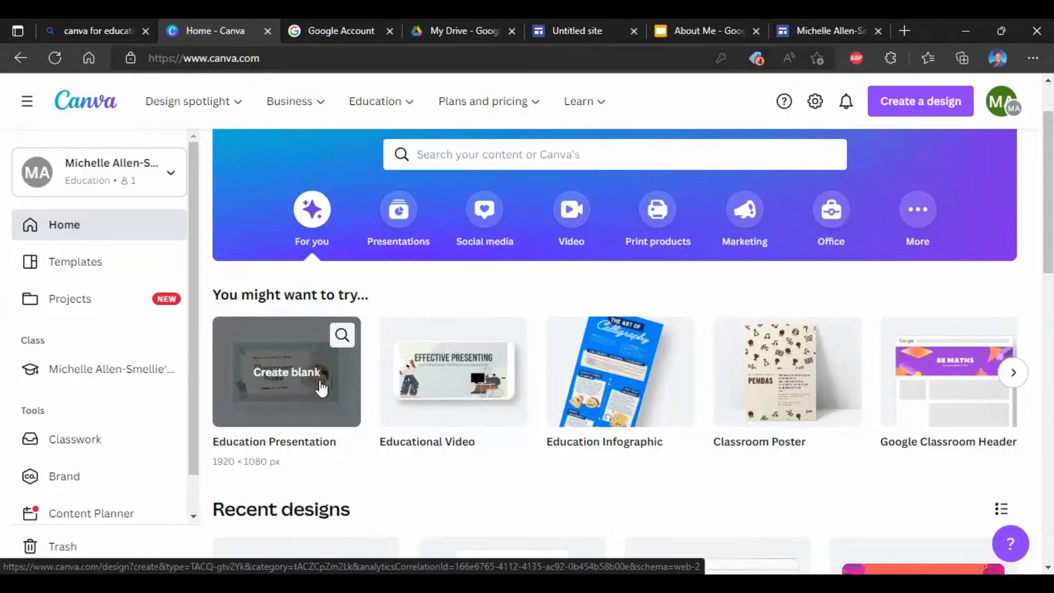
{"action": "left_click", "coordinate": [281, 375]}
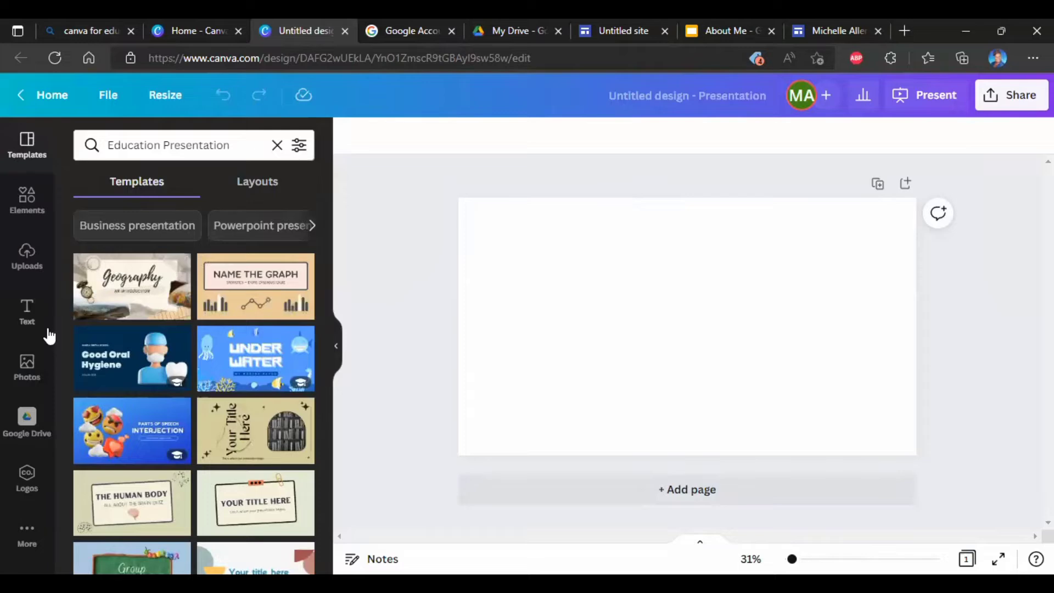
{"action": "left_click", "coordinate": [34, 363]}
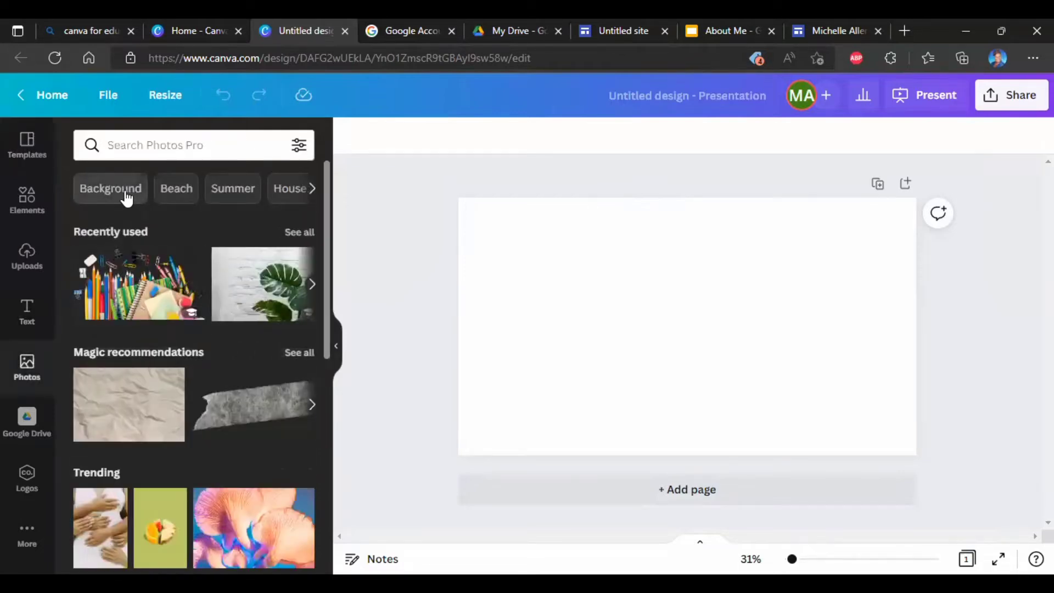
{"action": "left_click", "coordinate": [127, 145]}
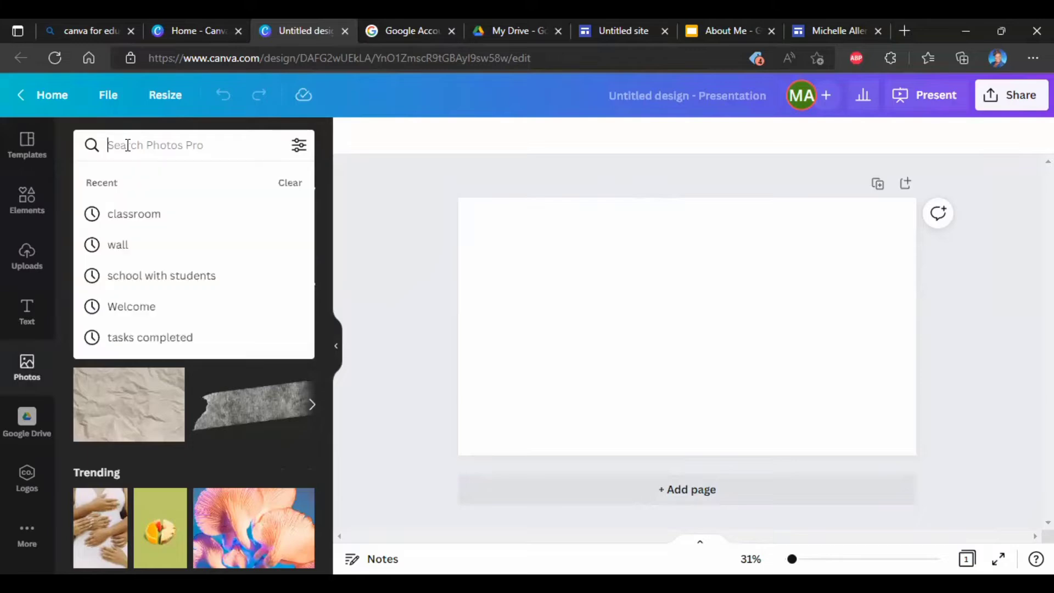
{"action": "type", "text": "wall"}
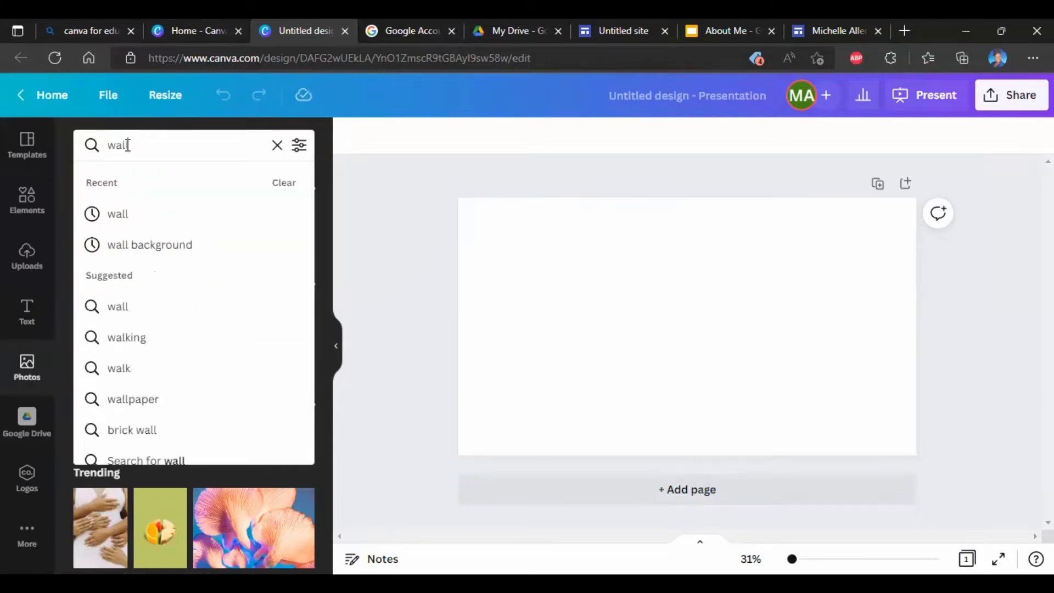
{"action": "left_click", "coordinate": [117, 216]}
- Browse the wall photos and add the multicoloured stacked-stone wall picture to the blank page
{"action": "scroll", "coordinate": [177, 318], "scroll_direction": "down", "scroll_amount": 3}
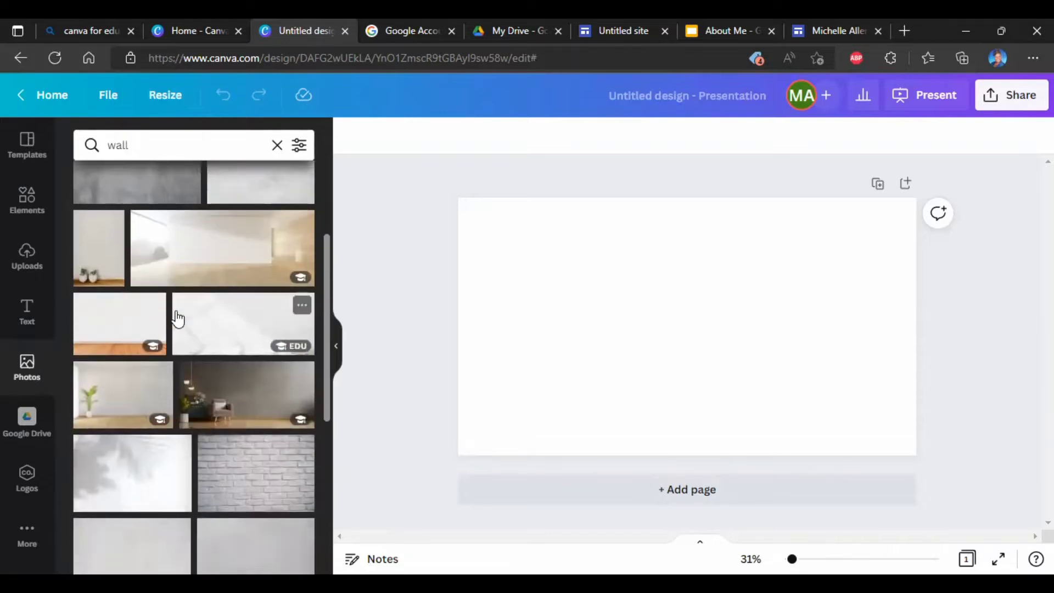
{"action": "scroll", "coordinate": [177, 317], "scroll_direction": "down", "scroll_amount": 5}
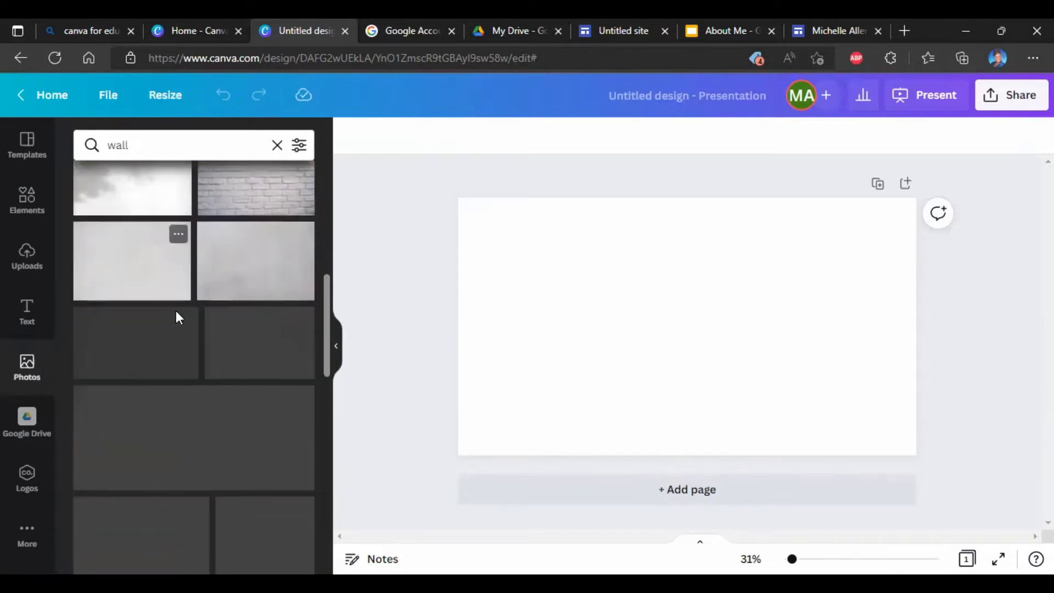
{"action": "scroll", "coordinate": [177, 319], "scroll_direction": "down", "scroll_amount": 2}
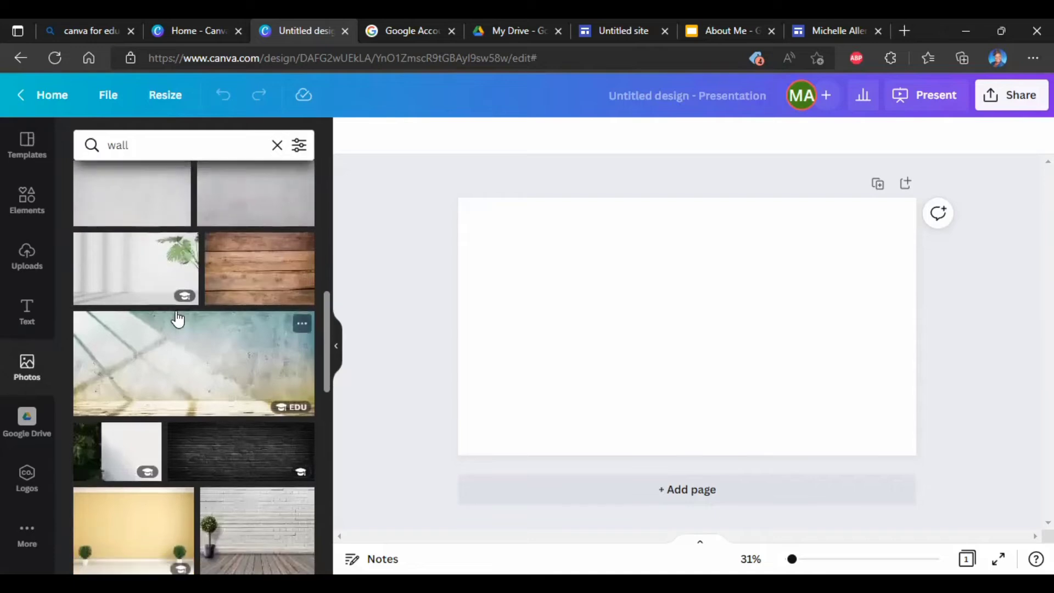
{"action": "scroll", "coordinate": [176, 318], "scroll_direction": "down", "scroll_amount": 7}
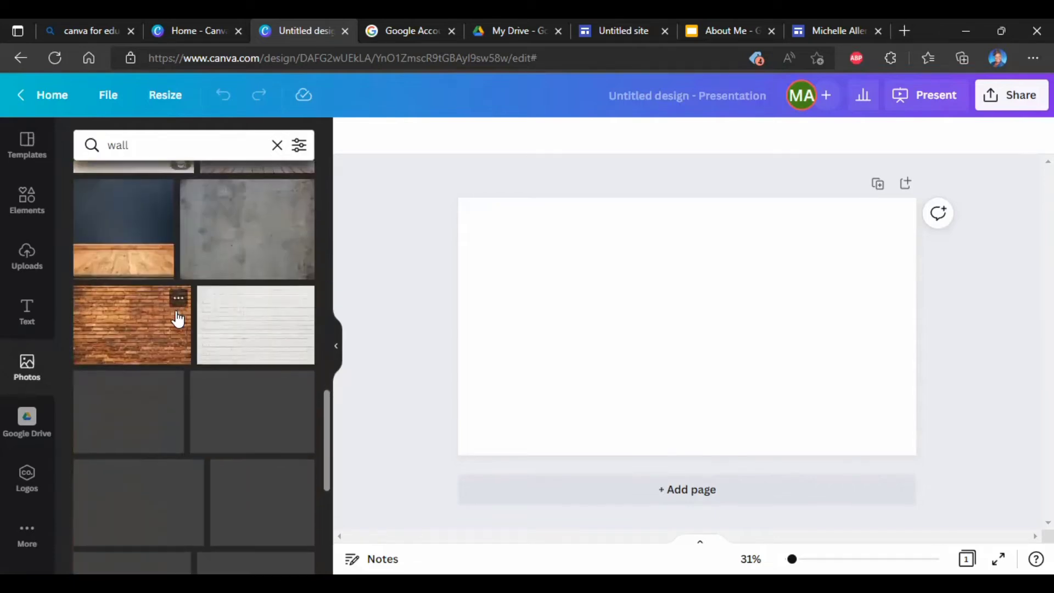
{"action": "scroll", "coordinate": [177, 319], "scroll_direction": "down", "scroll_amount": 2}
{"action": "scroll", "coordinate": [177, 318], "scroll_direction": "down", "scroll_amount": 1}
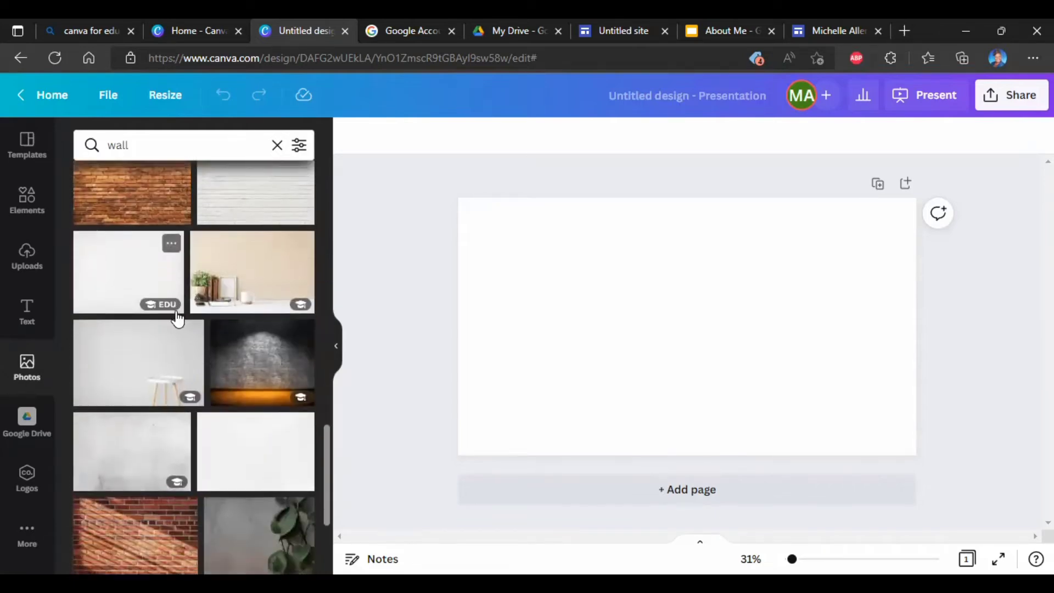
{"action": "scroll", "coordinate": [177, 318], "scroll_direction": "down", "scroll_amount": 5}
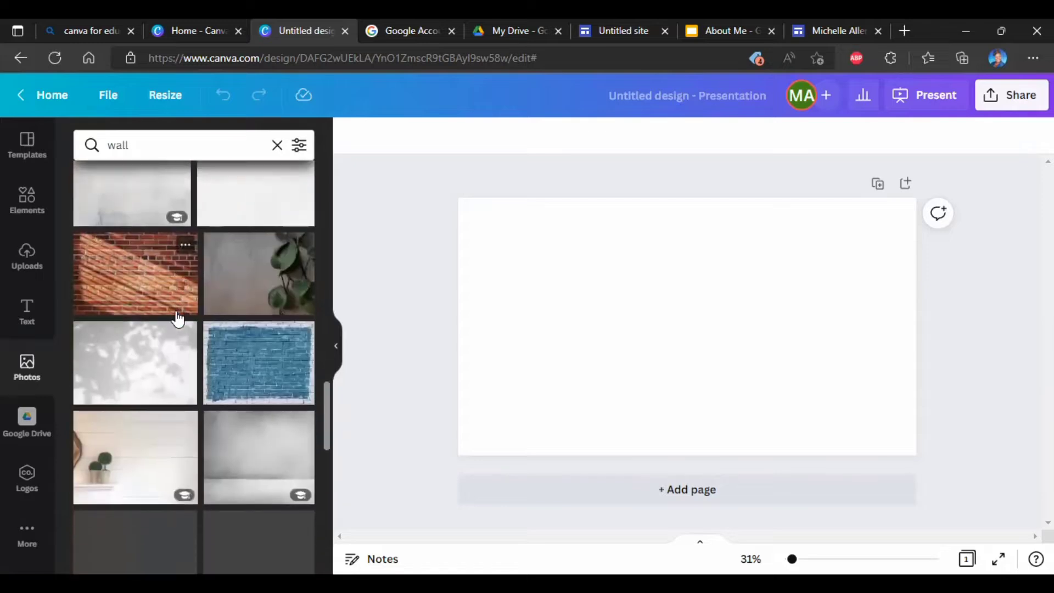
{"action": "scroll", "coordinate": [177, 319], "scroll_direction": "down", "scroll_amount": 4}
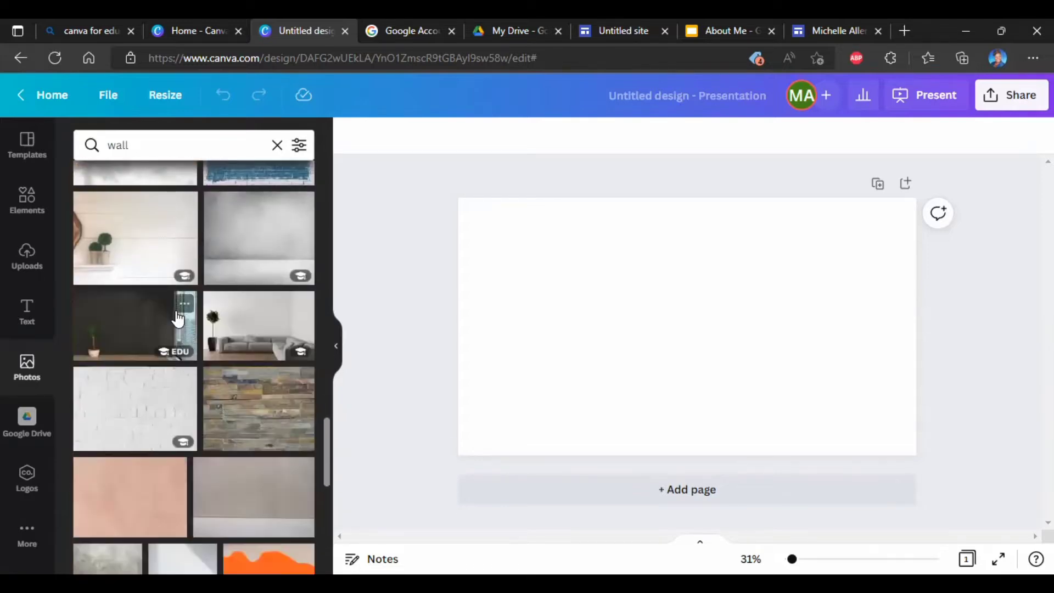
{"action": "scroll", "coordinate": [177, 318], "scroll_direction": "down", "scroll_amount": 5}
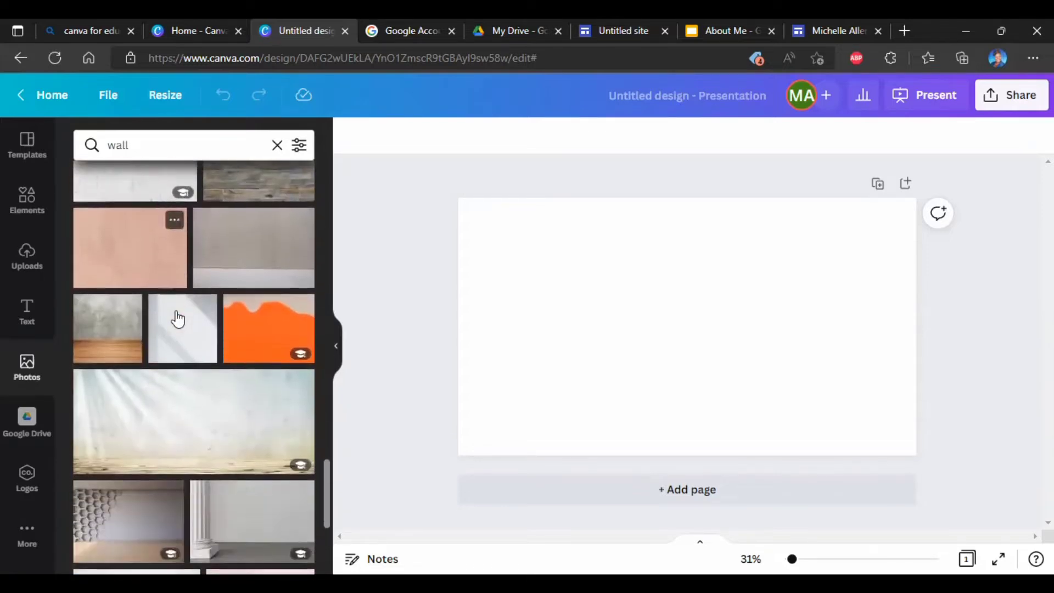
{"action": "scroll", "coordinate": [177, 318], "scroll_direction": "down", "scroll_amount": 6}
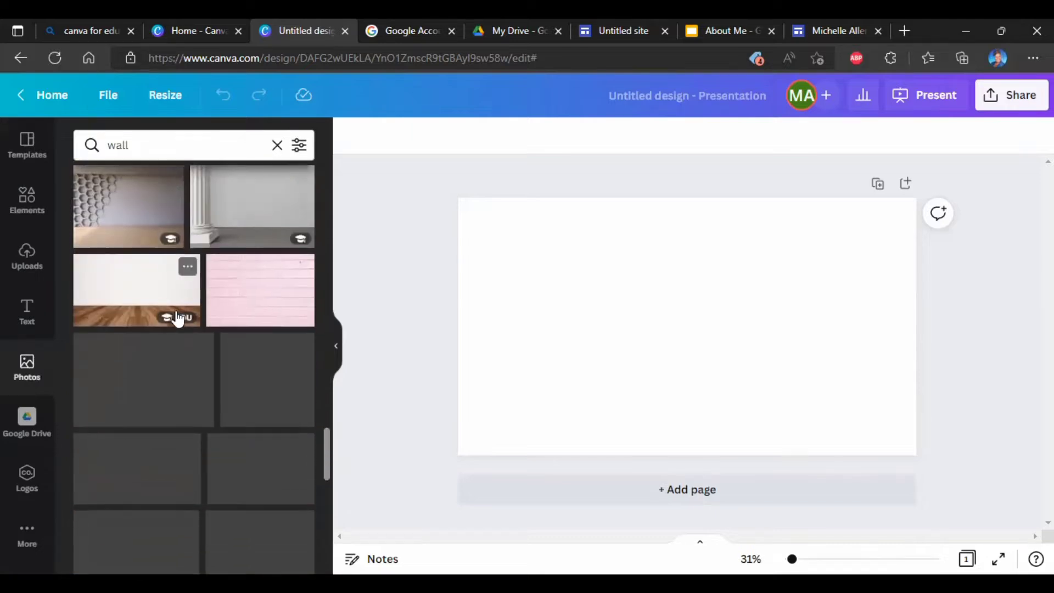
{"action": "scroll", "coordinate": [177, 319], "scroll_direction": "down", "scroll_amount": 6}
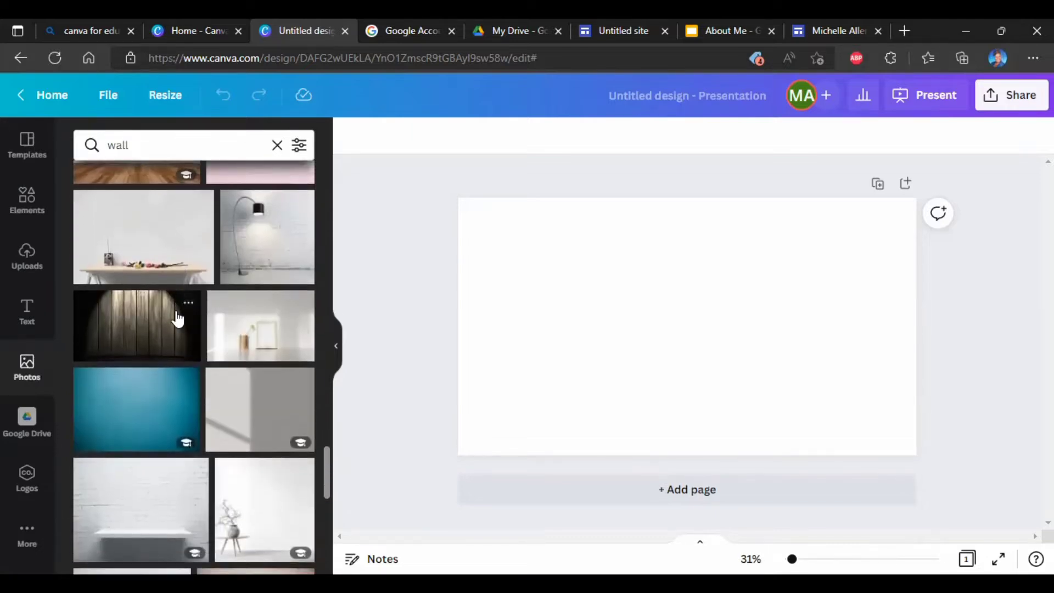
{"action": "scroll", "coordinate": [177, 318], "scroll_direction": "down", "scroll_amount": 4}
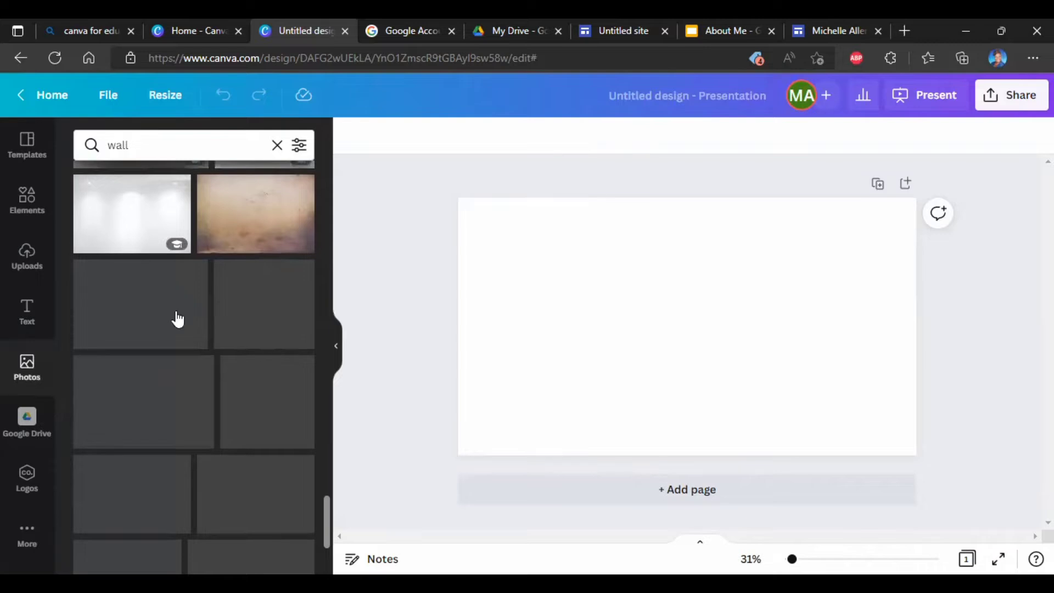
{"action": "scroll", "coordinate": [177, 318], "scroll_direction": "down", "scroll_amount": 2}
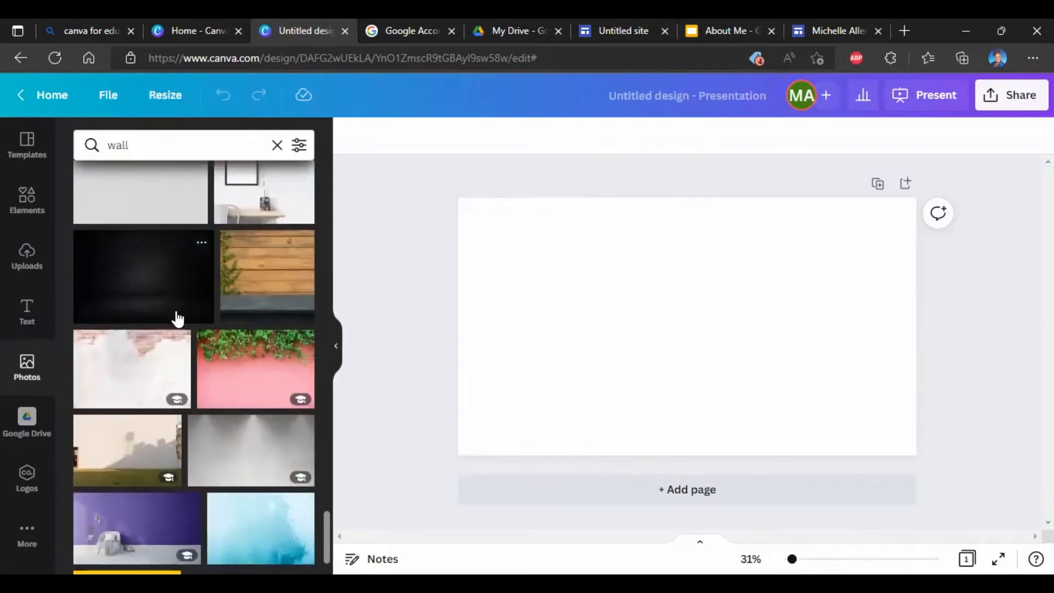
{"action": "scroll", "coordinate": [177, 318], "scroll_direction": "up", "scroll_amount": 9}
{"action": "scroll", "coordinate": [177, 317], "scroll_direction": "up", "scroll_amount": 3}
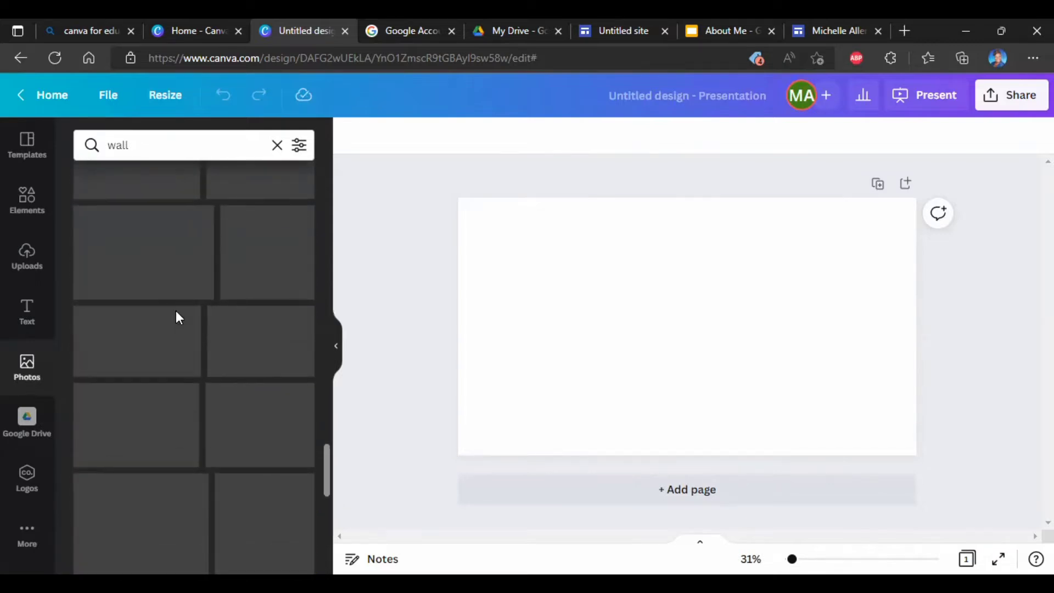
{"action": "scroll", "coordinate": [176, 312], "scroll_direction": "up", "scroll_amount": 3}
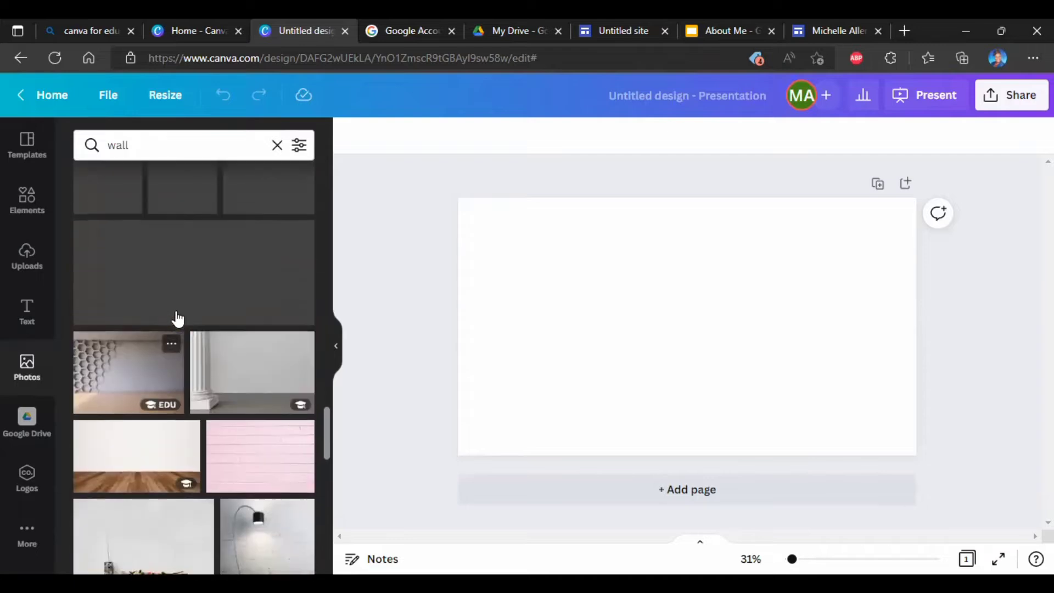
{"action": "scroll", "coordinate": [177, 318], "scroll_direction": "up", "scroll_amount": 5}
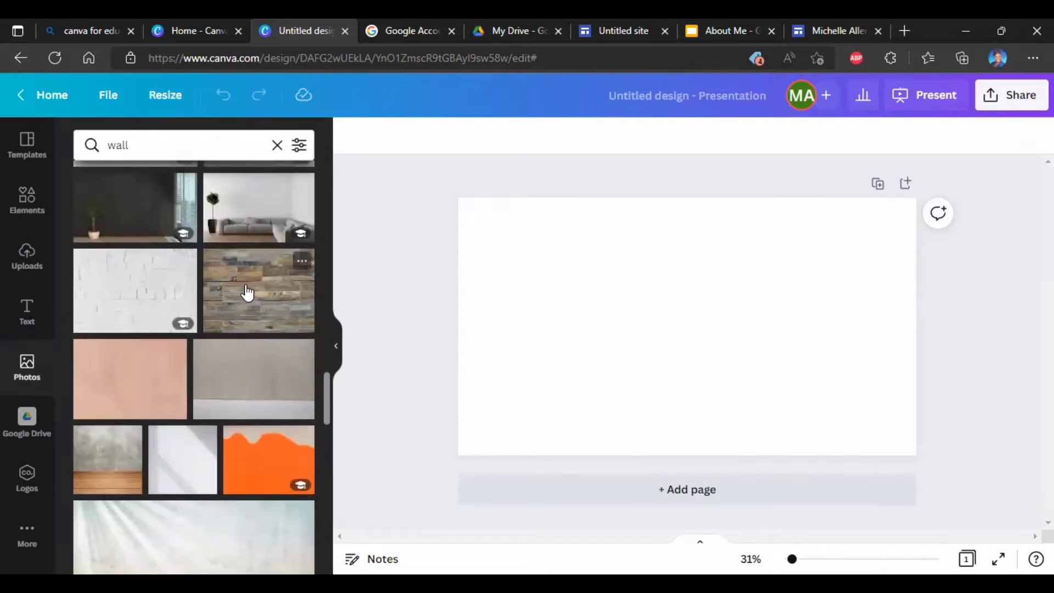
{"action": "left_click", "coordinate": [247, 294]}
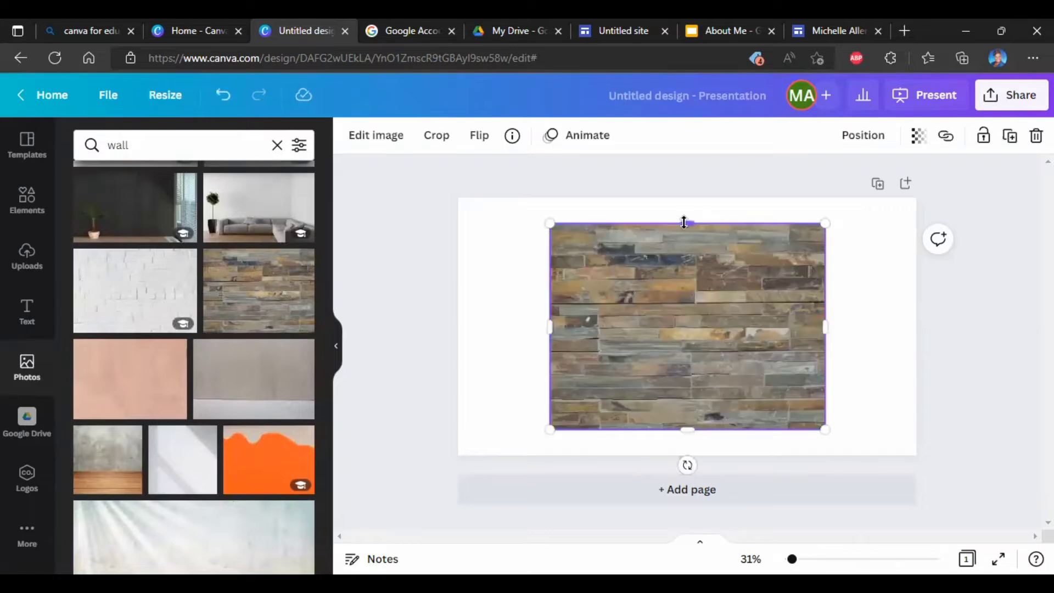
- Stretch the stone wall photo on all sides to about 1,920 by 1,056 so it covers nearly the whole page
{"action": "left_click_drag", "start_coordinate": [684, 222], "coordinate": [685, 198]}
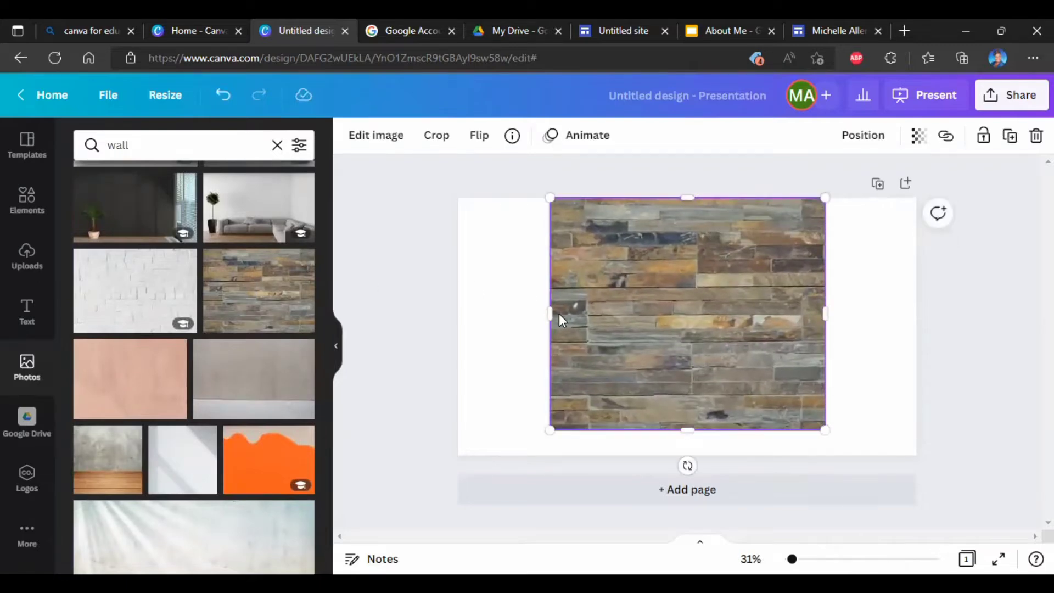
{"action": "left_click_drag", "start_coordinate": [525, 314], "coordinate": [470, 314]}
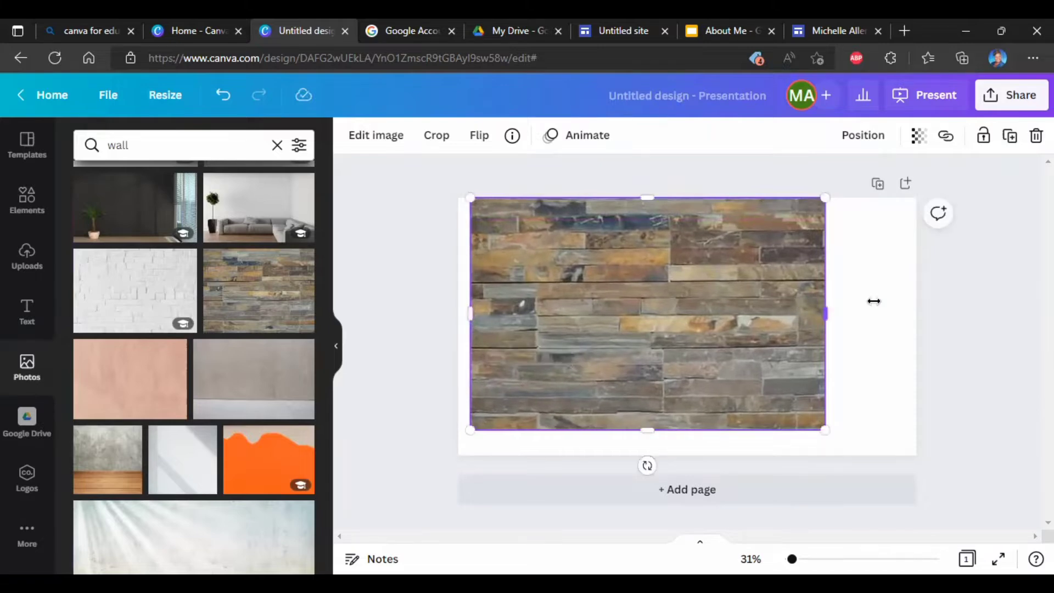
{"action": "left_click_drag", "start_coordinate": [874, 301], "coordinate": [913, 311]}
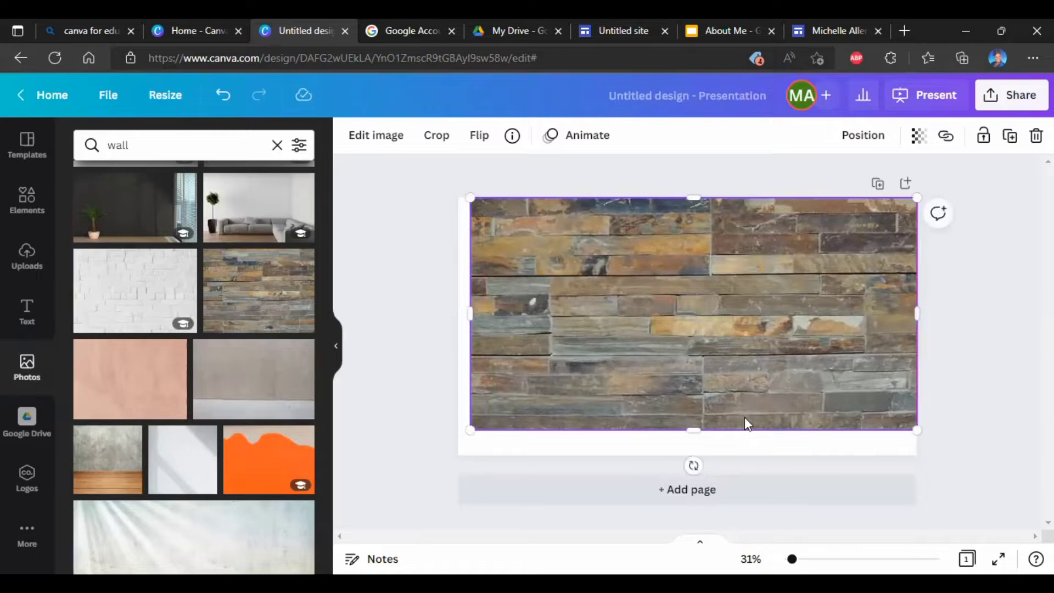
{"action": "left_click_drag", "start_coordinate": [697, 428], "coordinate": [692, 451]}
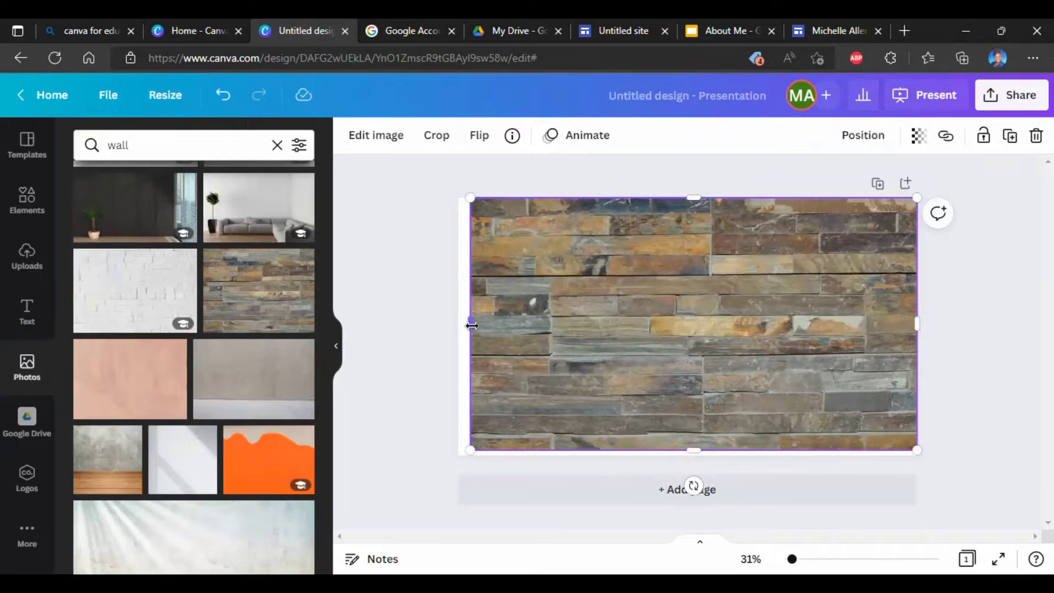
{"action": "left_click_drag", "start_coordinate": [472, 326], "coordinate": [459, 327]}
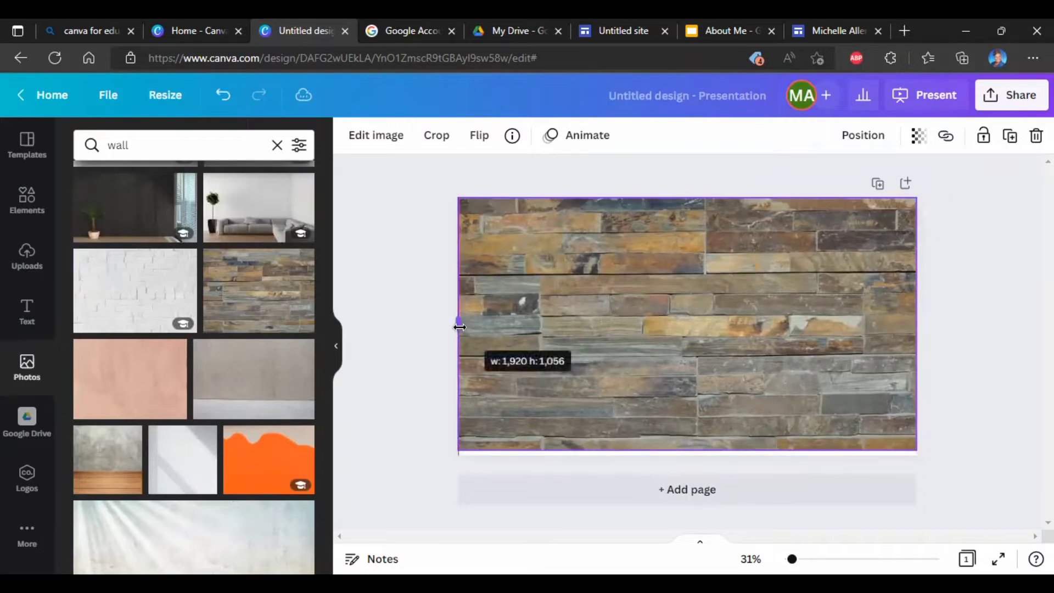
- Set the stone wall photo's transparency to 49
{"action": "left_click", "coordinate": [920, 141]}
{"action": "left_click_drag", "start_coordinate": [915, 199], "coordinate": [836, 220]}
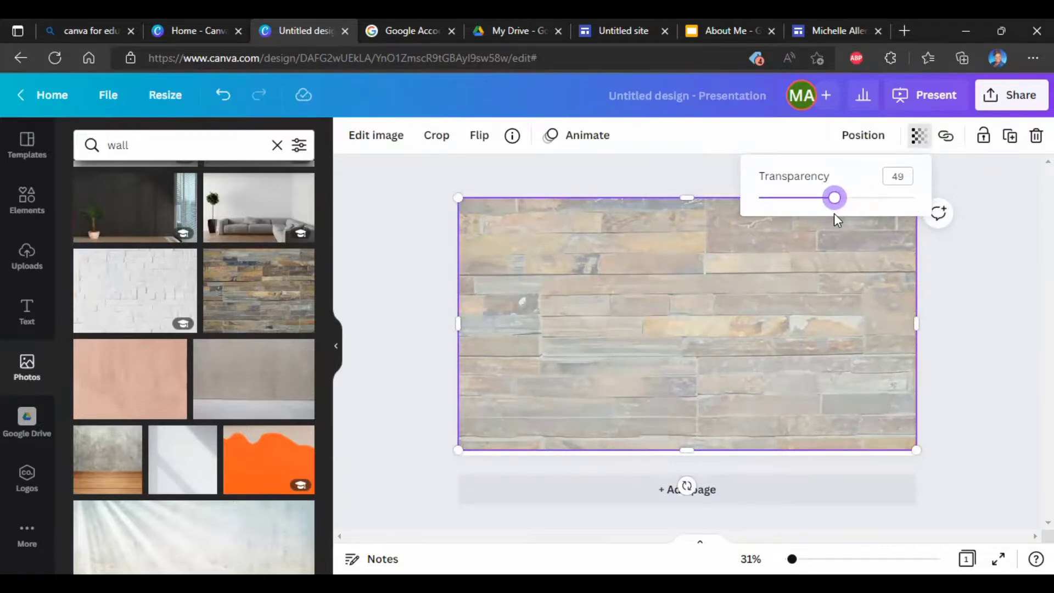
{"action": "left_click", "coordinate": [954, 299]}
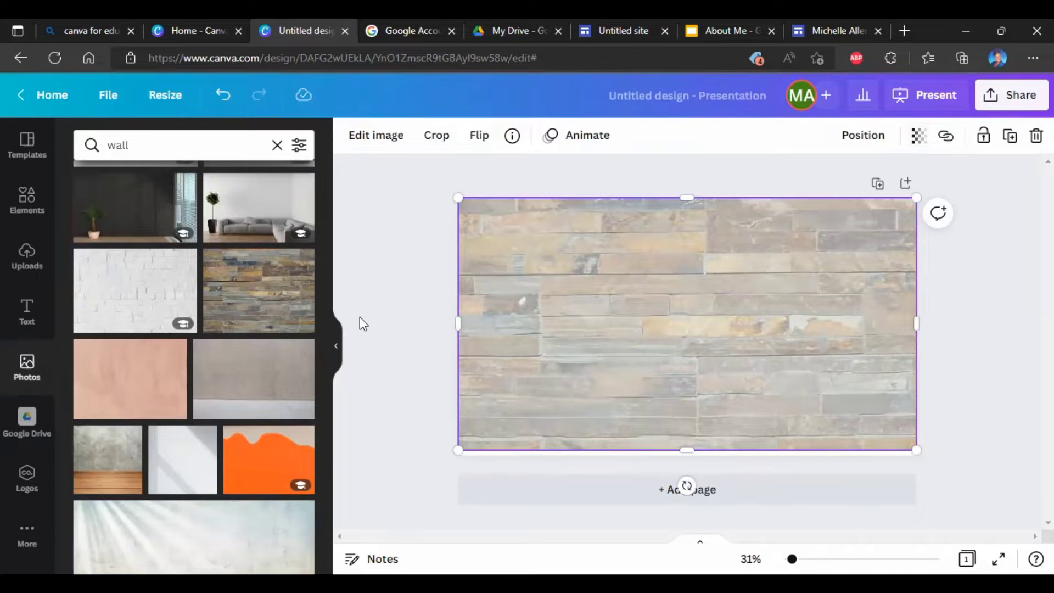
- Search the photo library for "classroom" and add a second blank page to the design
{"action": "scroll", "coordinate": [240, 308], "scroll_direction": "up", "scroll_amount": 4}
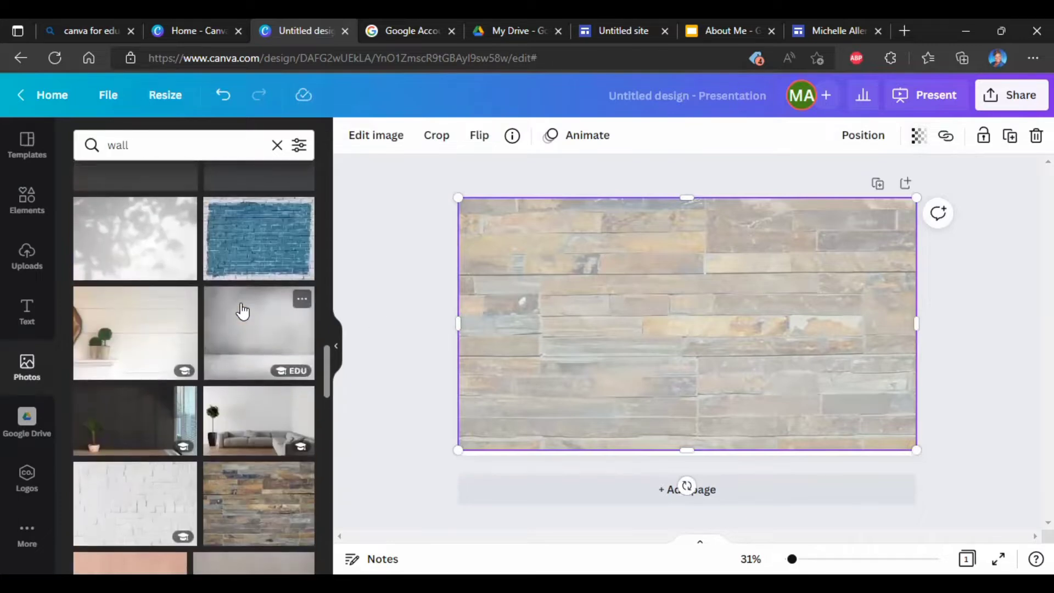
{"action": "left_click", "coordinate": [129, 146]}
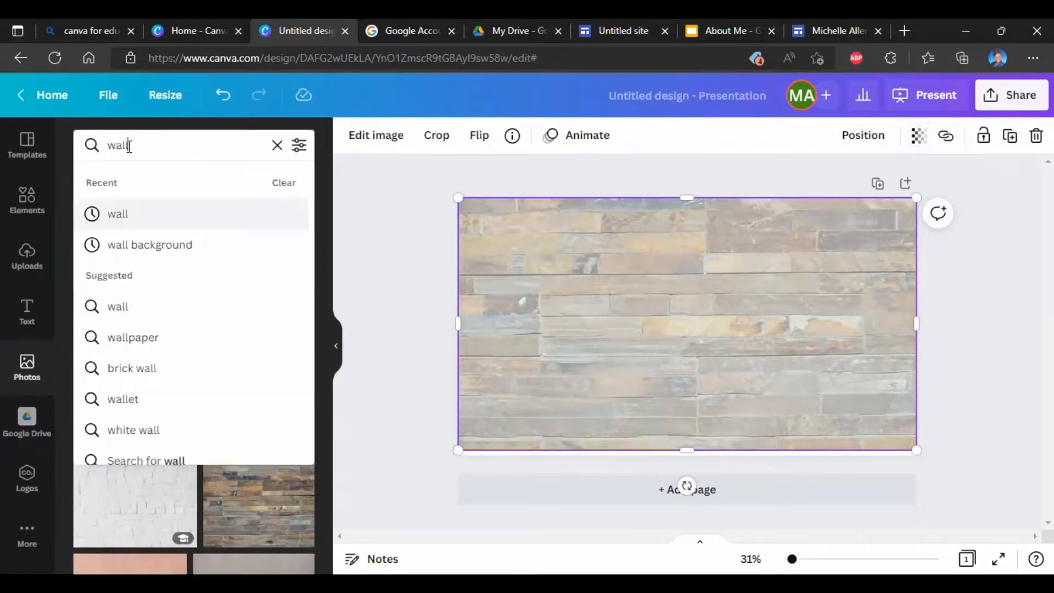
{"action": "key", "text": "BackSpace"}
{"action": "key", "text": "BackSpace"}
{"action": "key", "text": "BackSpace"}
{"action": "key", "text": "BackSpace"}
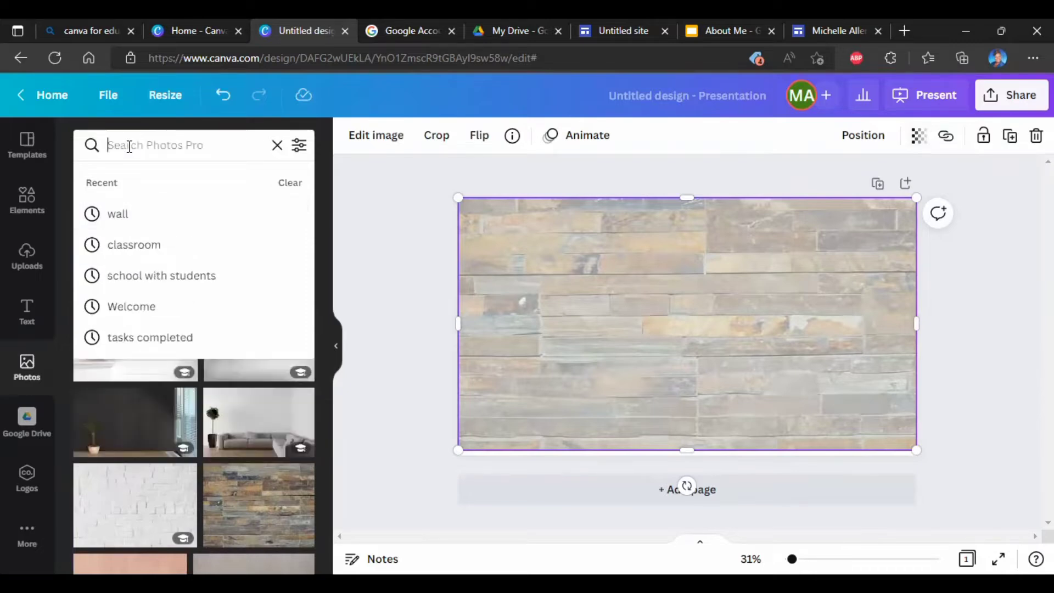
{"action": "type", "text": "s"}
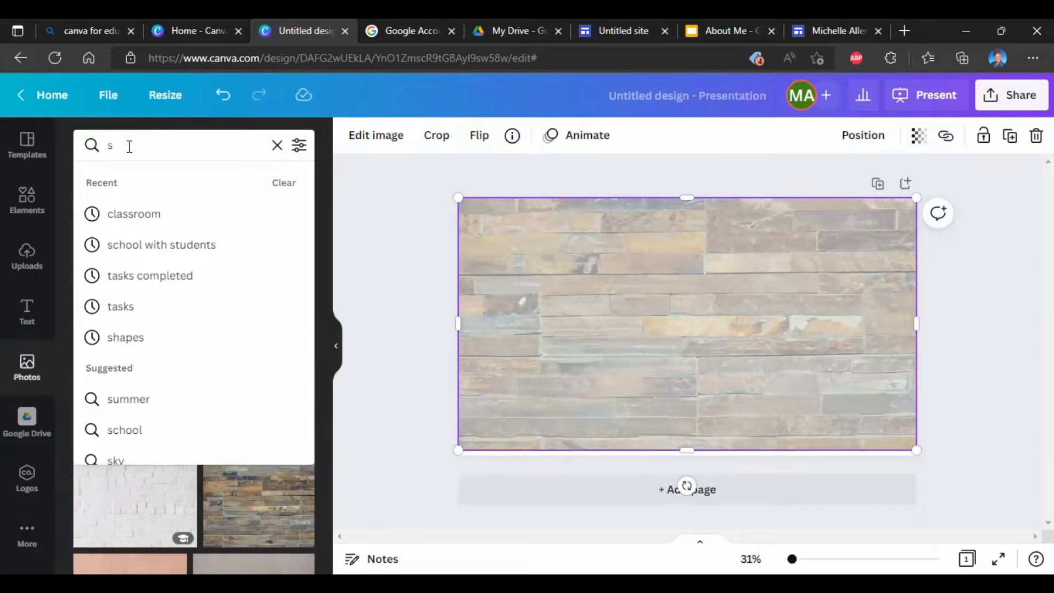
{"action": "left_click", "coordinate": [142, 214]}
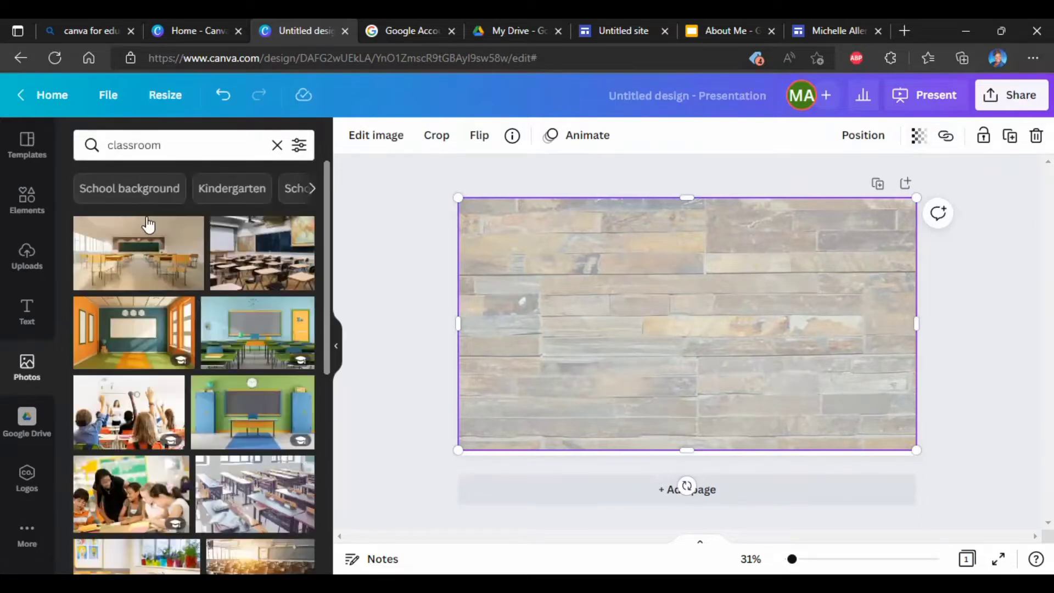
{"action": "left_click", "coordinate": [704, 491]}
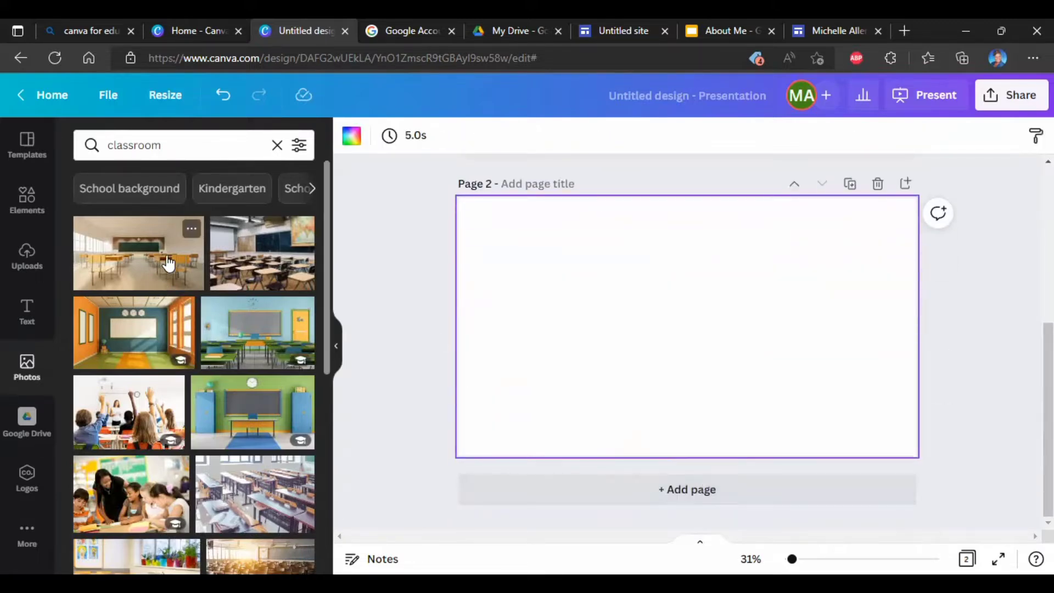
{"action": "left_click", "coordinate": [260, 402]}
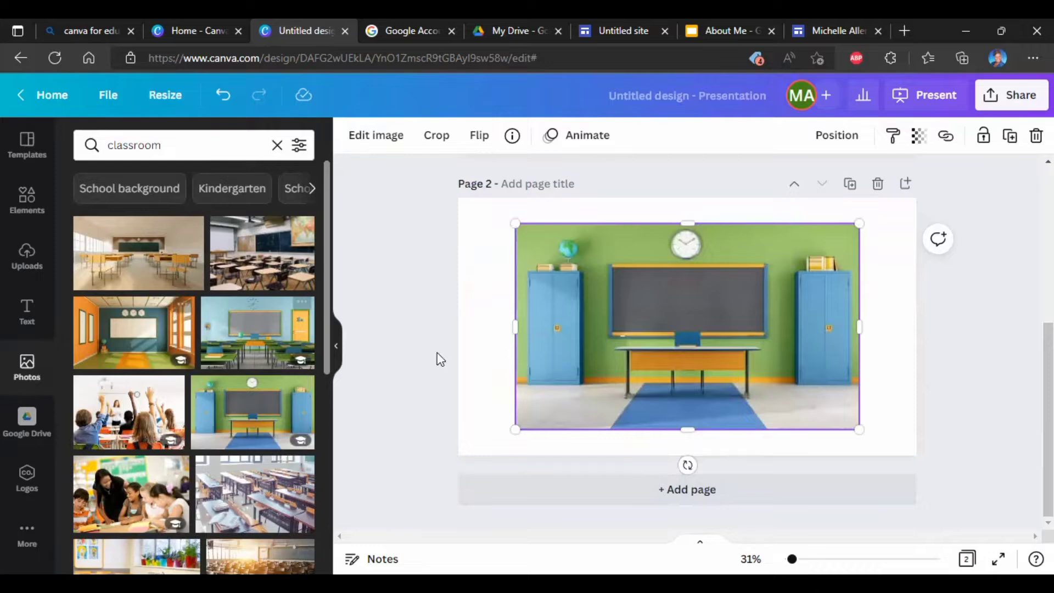
{"action": "key", "text": "Delete"}
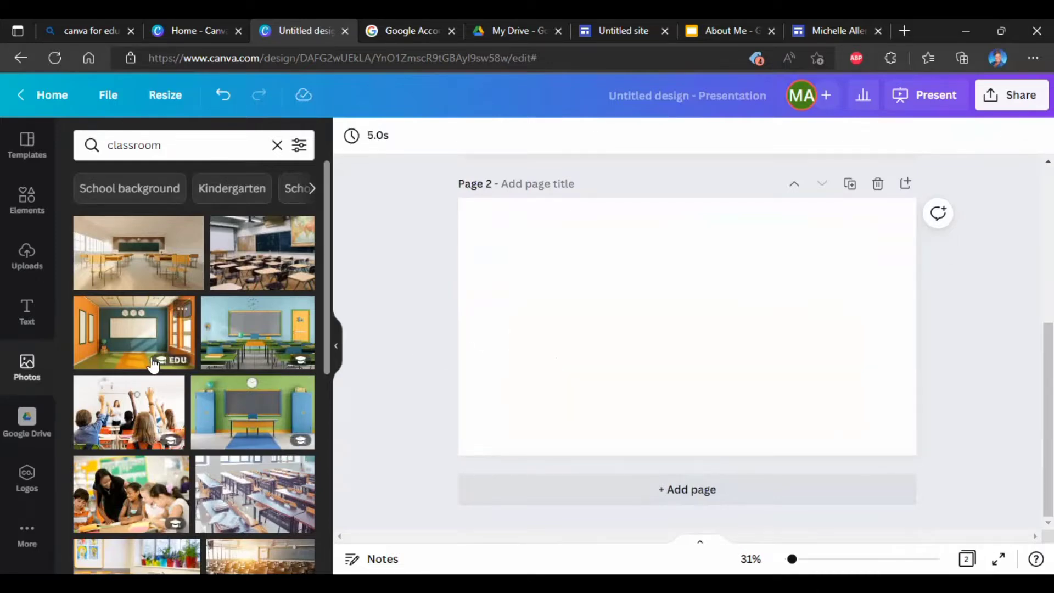
{"action": "left_click", "coordinate": [153, 354]}
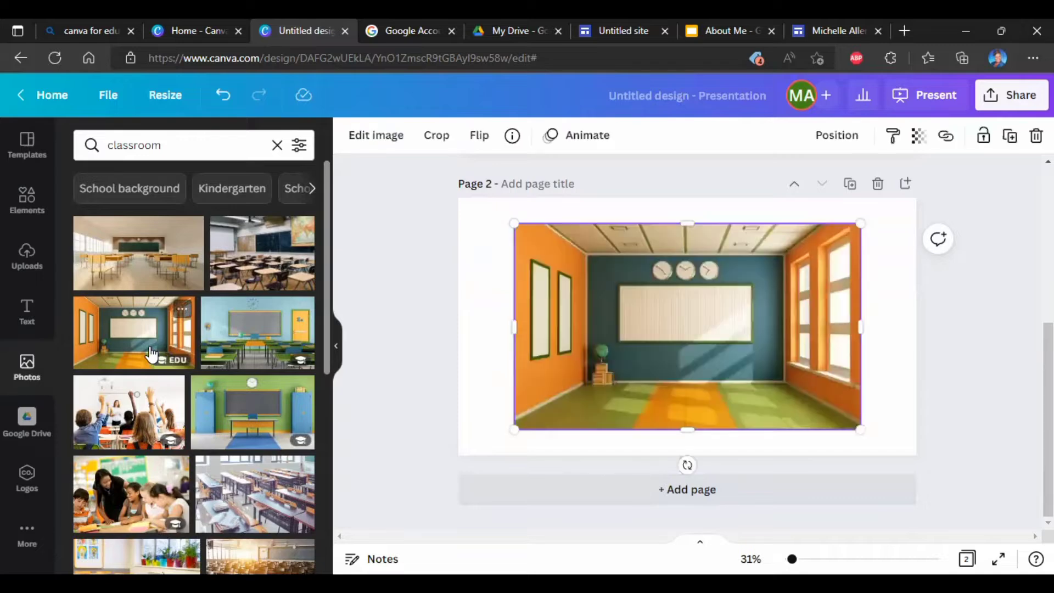
{"action": "scroll", "coordinate": [186, 406], "scroll_direction": "down", "scroll_amount": 2}
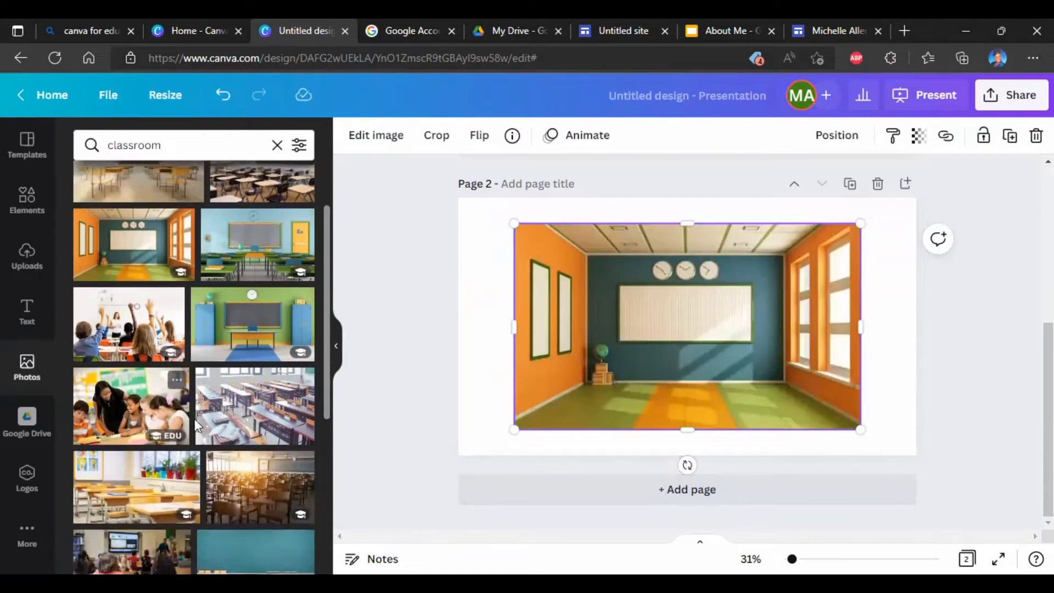
{"action": "key", "text": "Delete"}
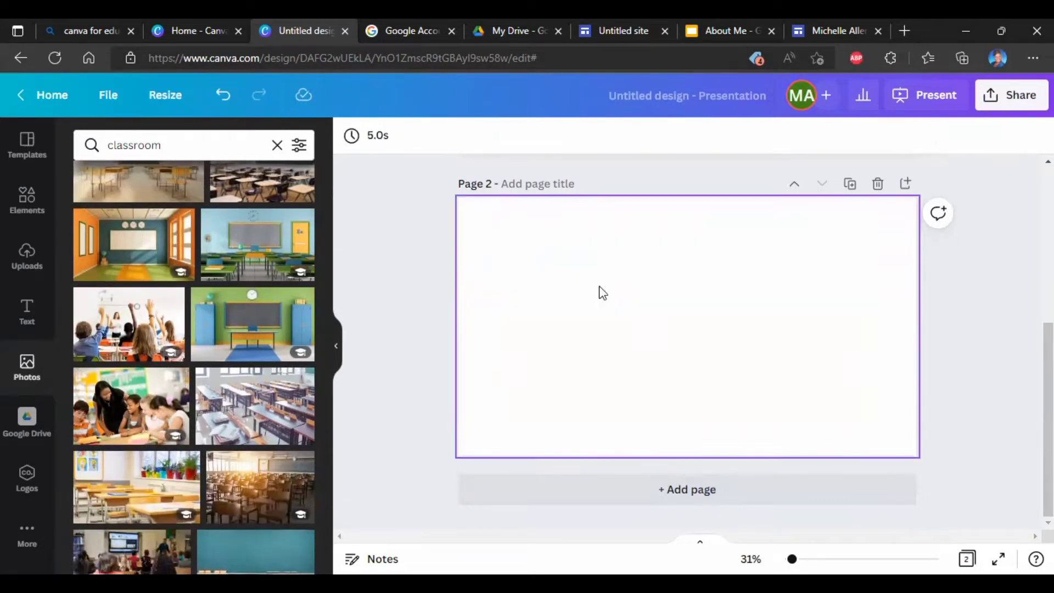
- Add the photo of empty classroom desk rows to page 2 and stretch it on all sides to fill the page
{"action": "left_click", "coordinate": [292, 414]}
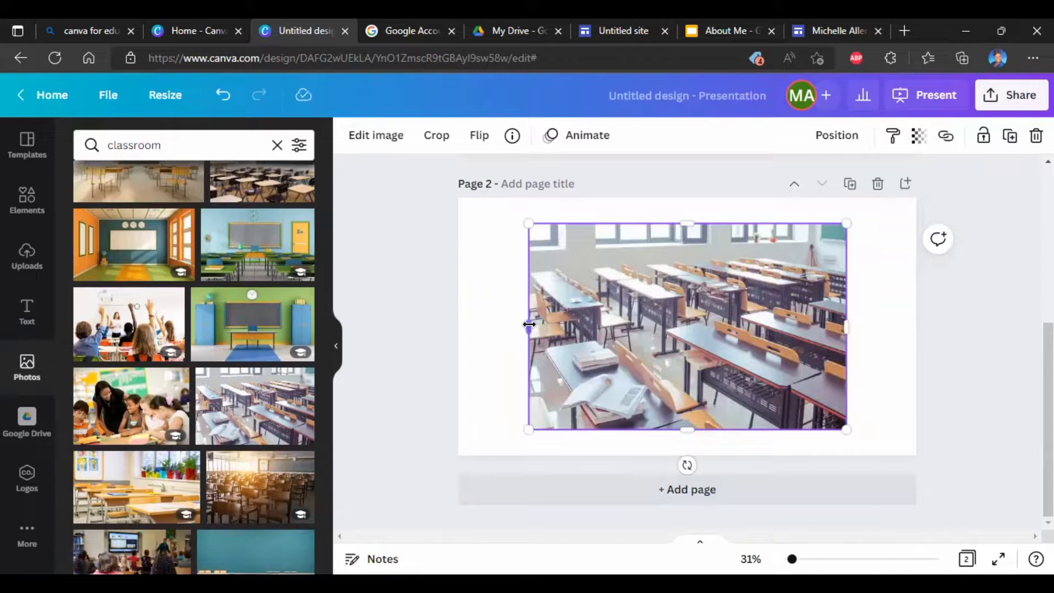
{"action": "left_click_drag", "start_coordinate": [529, 325], "coordinate": [458, 324]}
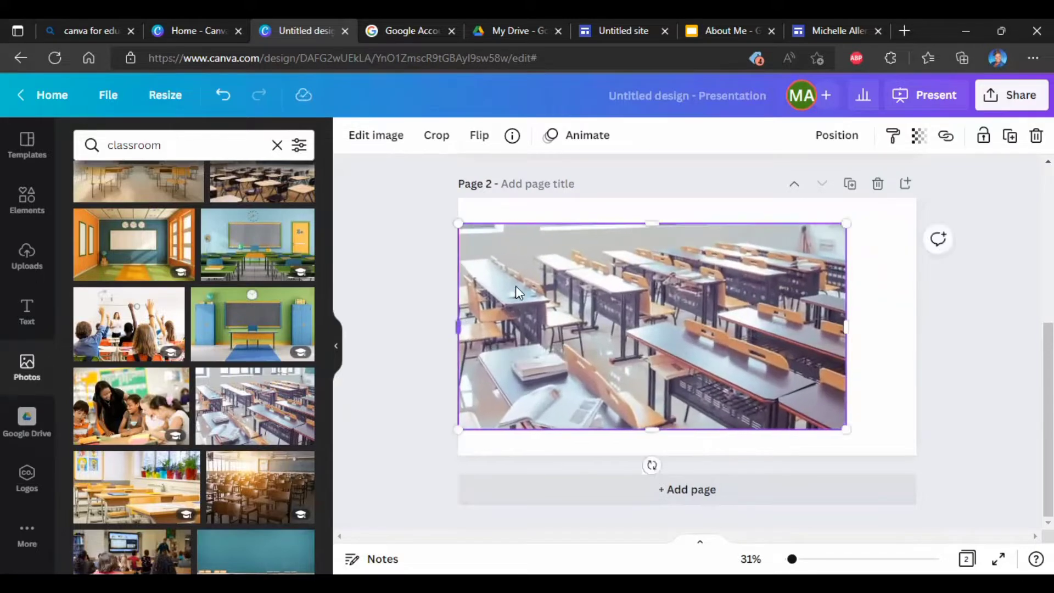
{"action": "left_click_drag", "start_coordinate": [652, 224], "coordinate": [663, 197]}
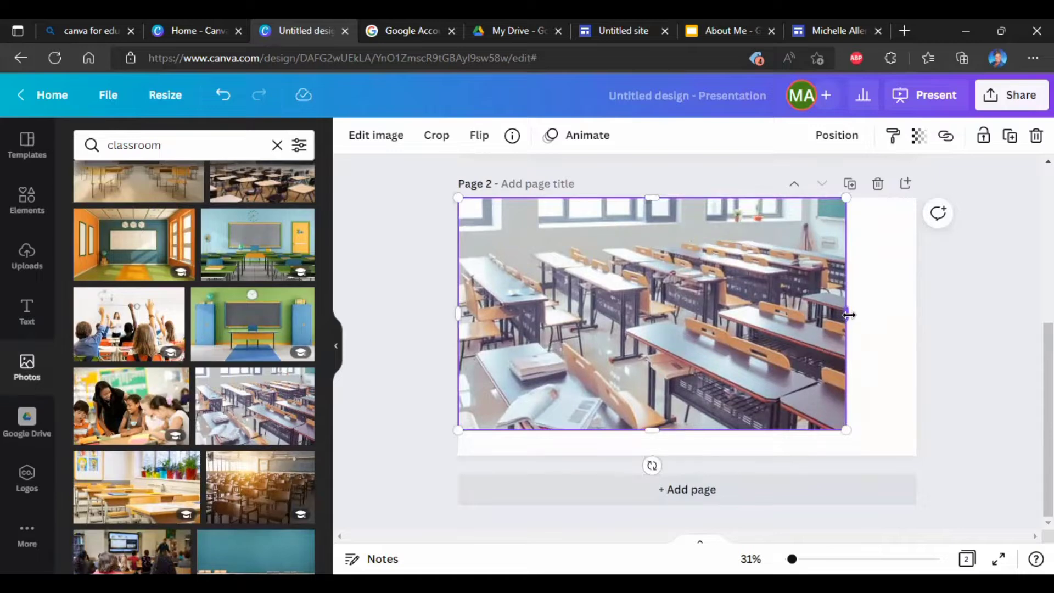
{"action": "left_click_drag", "start_coordinate": [849, 315], "coordinate": [919, 317]}
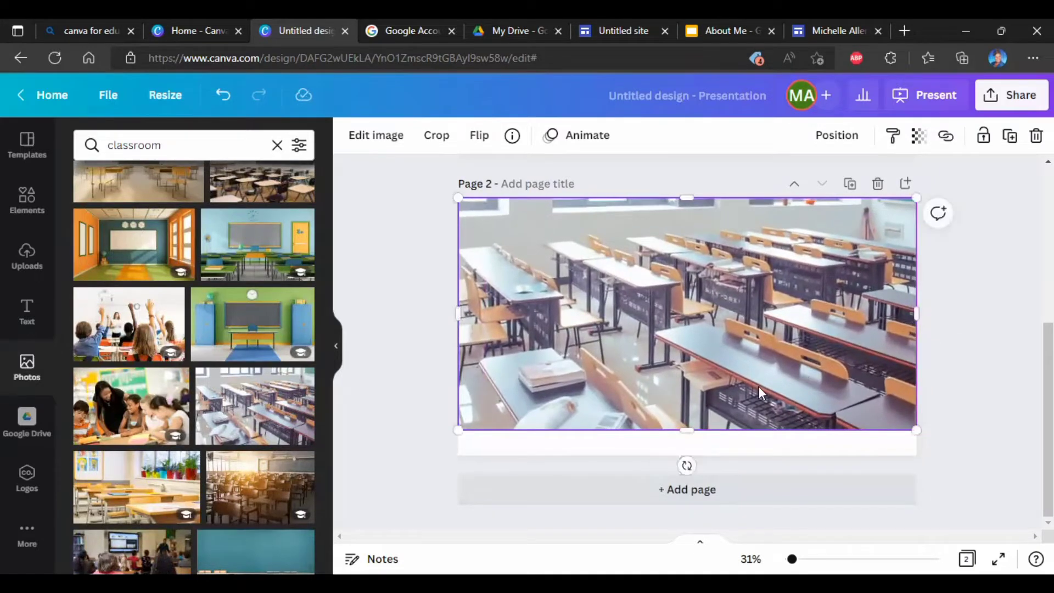
{"action": "left_click_drag", "start_coordinate": [687, 431], "coordinate": [689, 454]}
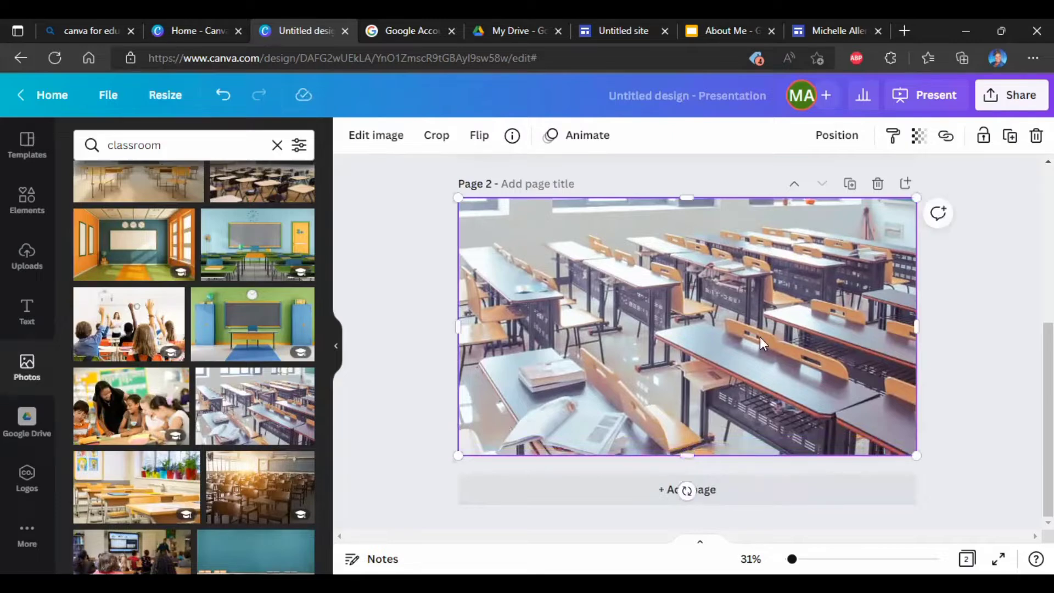
- Set the classroom desks photo's transparency to 37
{"action": "left_click", "coordinate": [918, 139]}
{"action": "left_click_drag", "start_coordinate": [912, 203], "coordinate": [839, 211]}
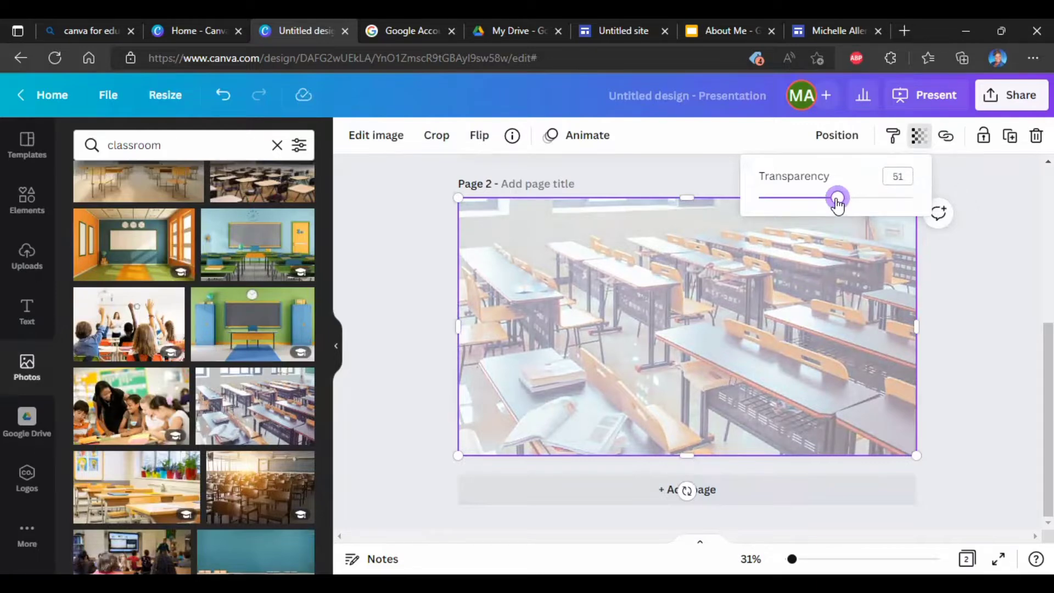
{"action": "left_click_drag", "start_coordinate": [837, 202], "coordinate": [818, 208]}
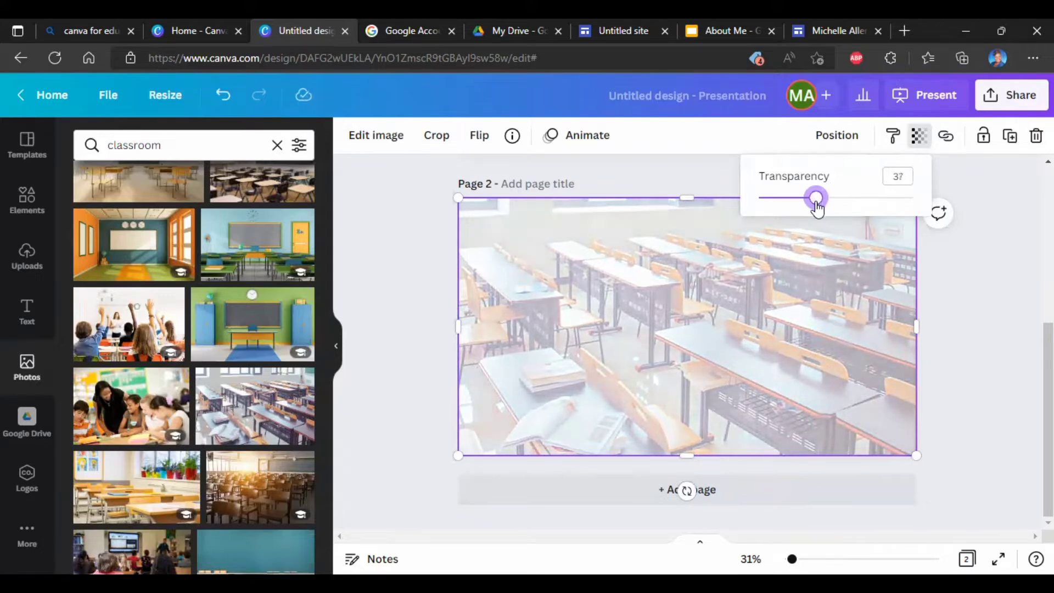
{"action": "left_click", "coordinate": [948, 282]}
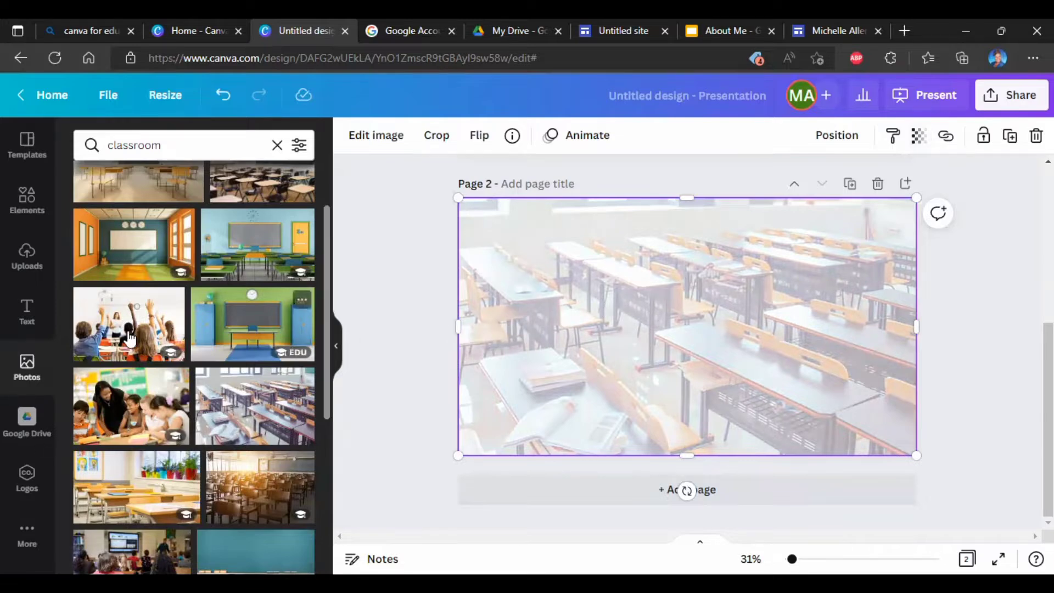
{"action": "left_click", "coordinate": [25, 269]}
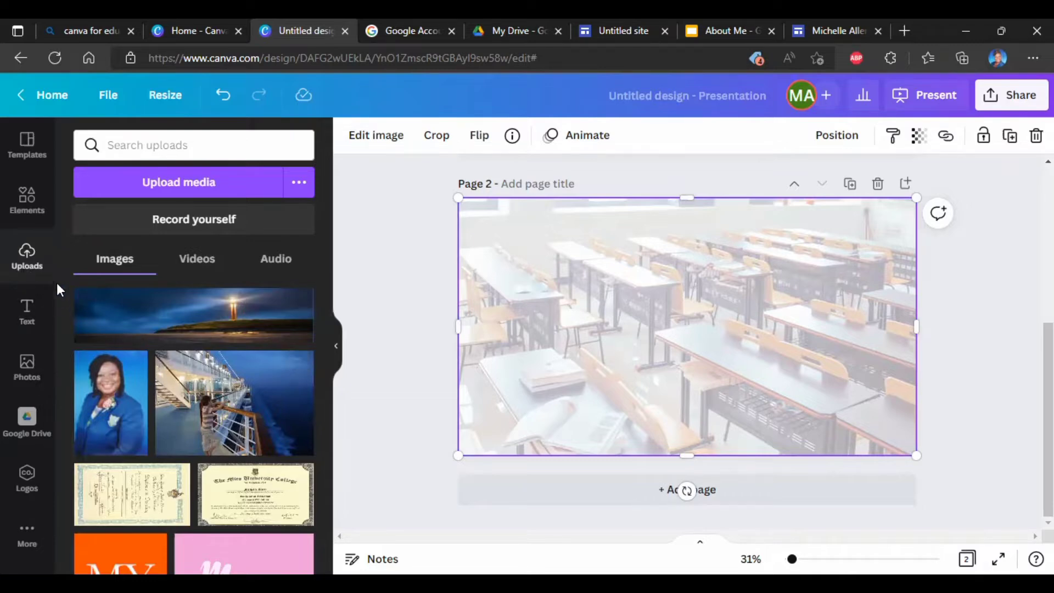
{"action": "left_click", "coordinate": [27, 418]}
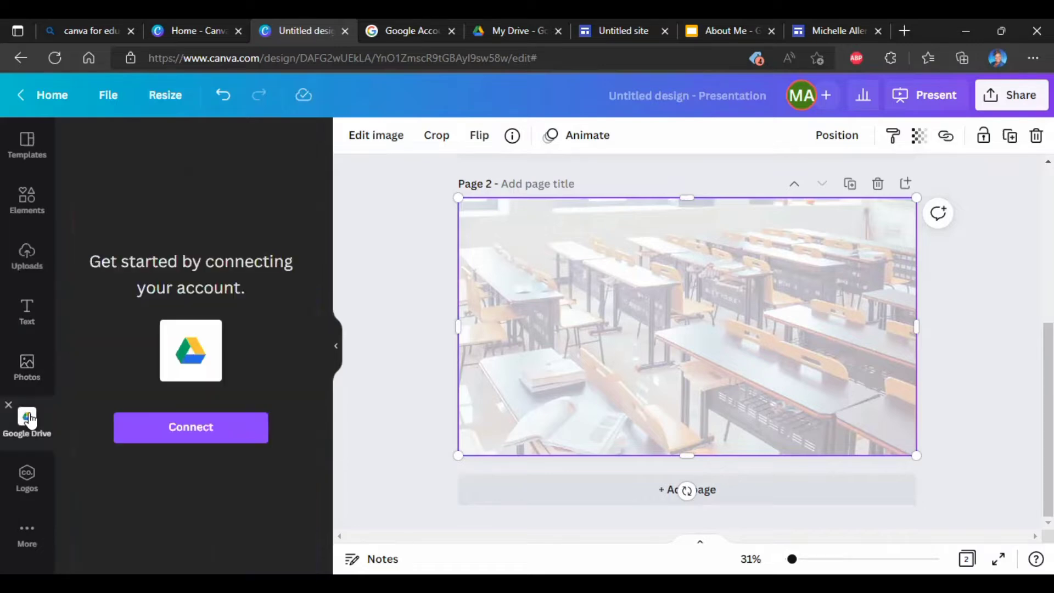
{"action": "left_click", "coordinate": [181, 432]}
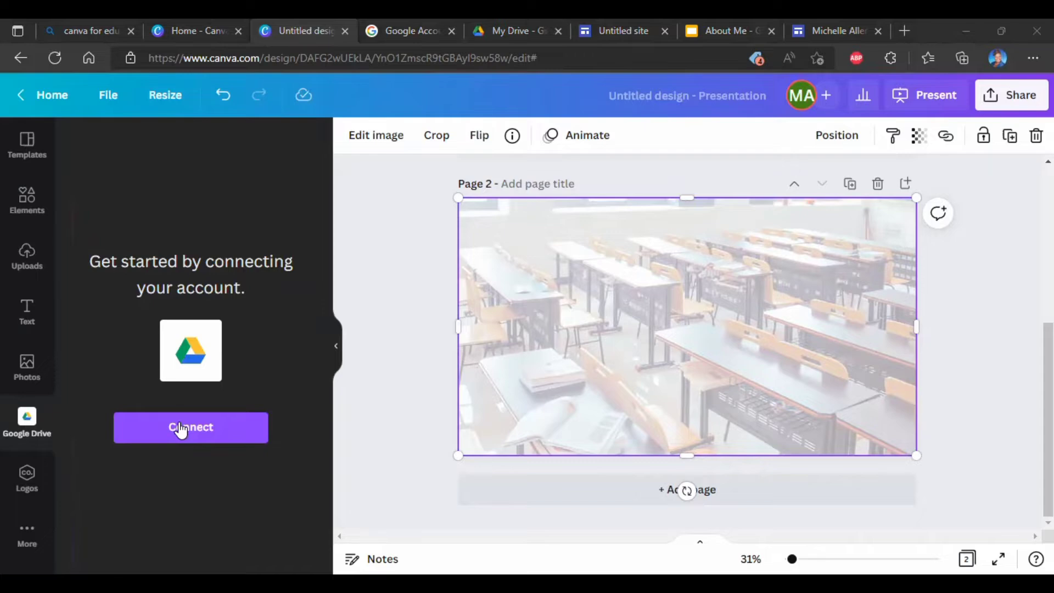
{"action": "left_click", "coordinate": [240, 212]}
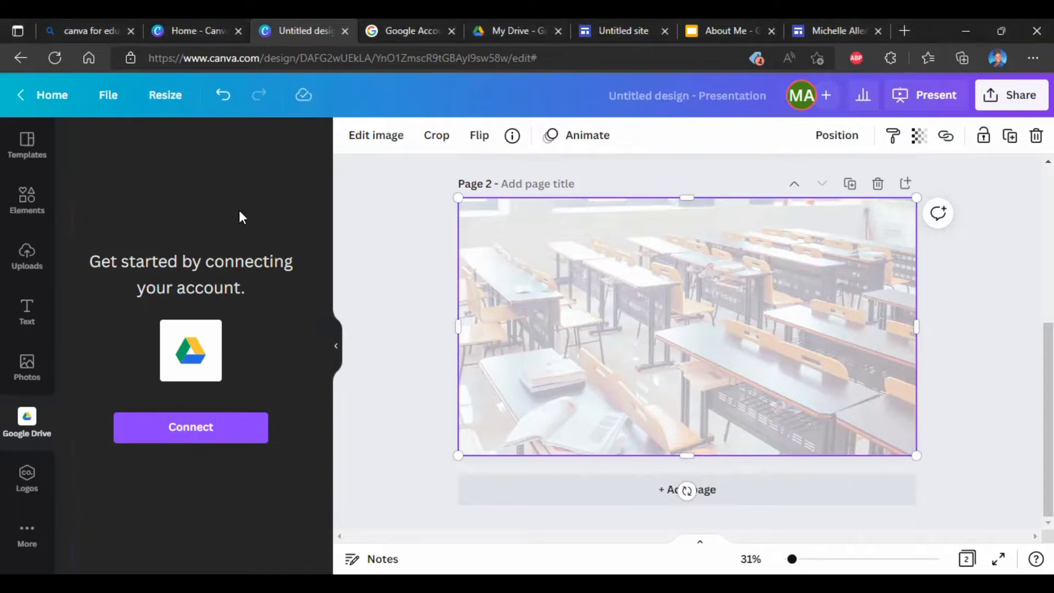
- Look through the image files in the 2021-2022 Certificates folder available for upload, and close the file chooser without uploading any
{"action": "left_click", "coordinate": [30, 260]}
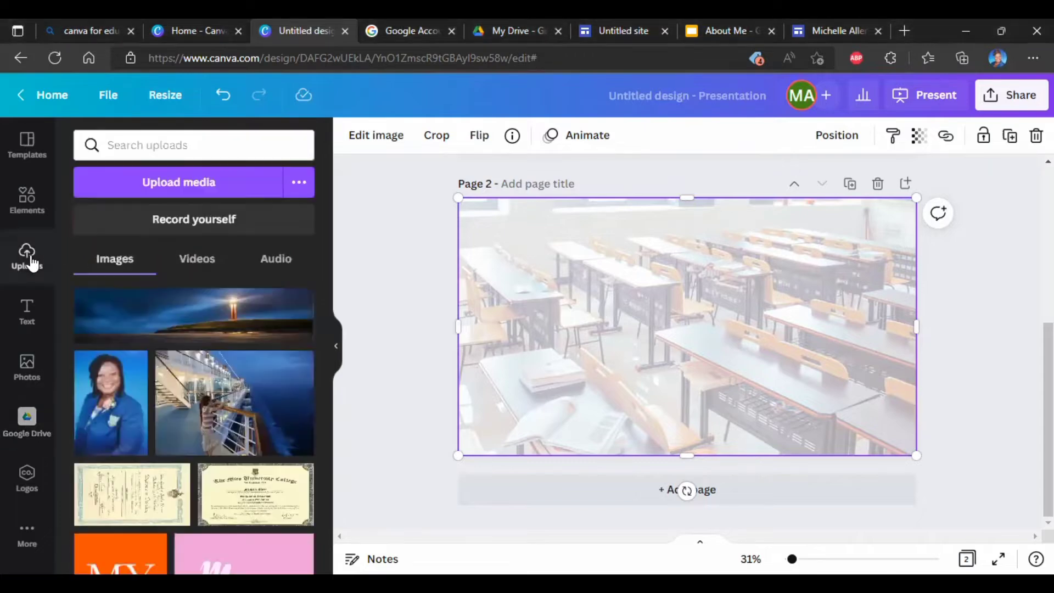
{"action": "left_click", "coordinate": [164, 190]}
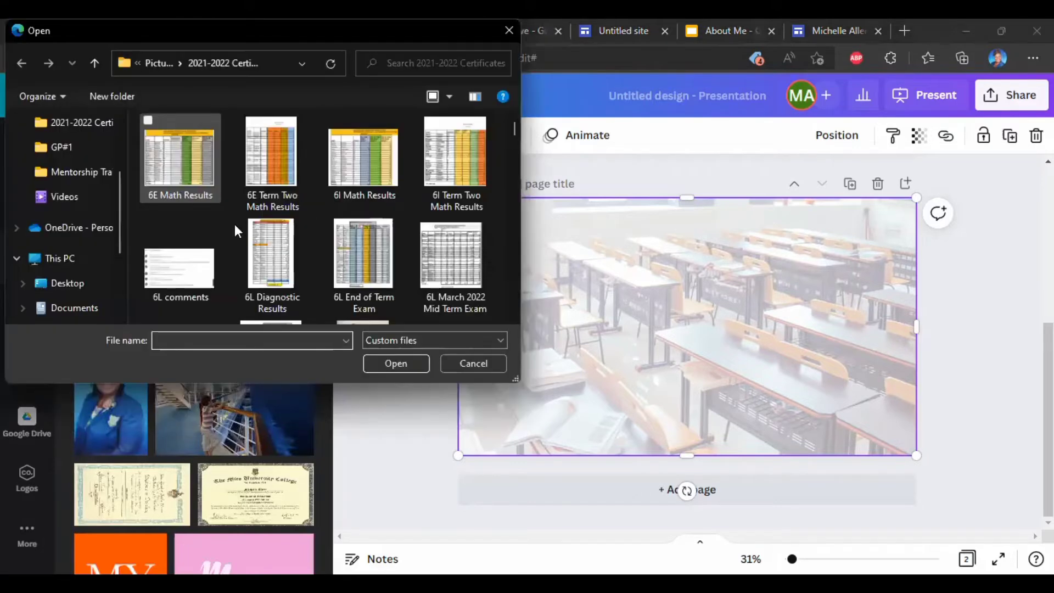
{"action": "scroll", "coordinate": [235, 224], "scroll_direction": "down", "scroll_amount": 5}
{"action": "scroll", "coordinate": [235, 224], "scroll_direction": "down", "scroll_amount": 6}
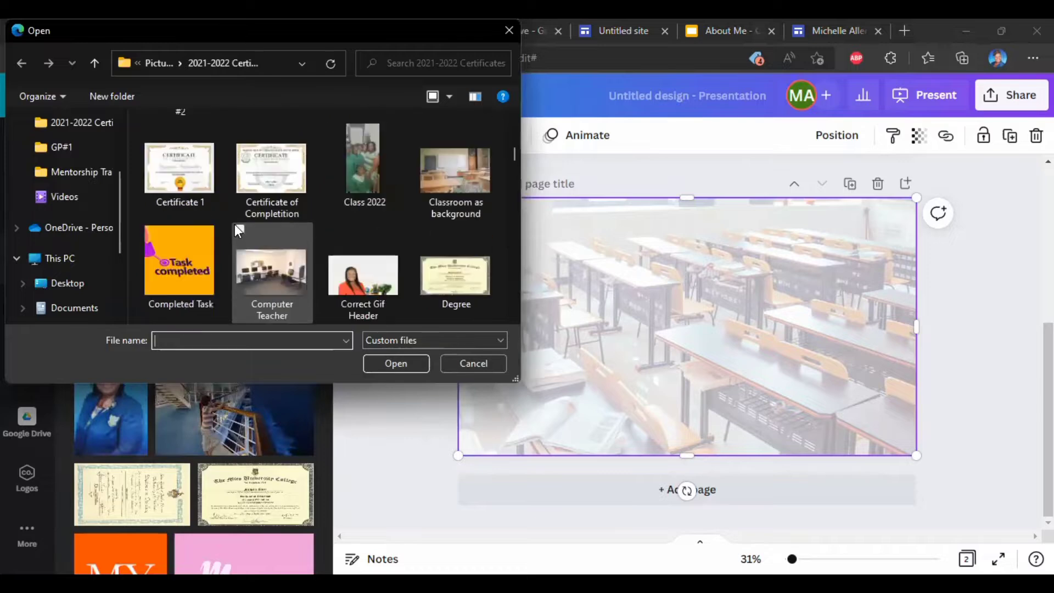
{"action": "scroll", "coordinate": [237, 226], "scroll_direction": "down", "scroll_amount": 8}
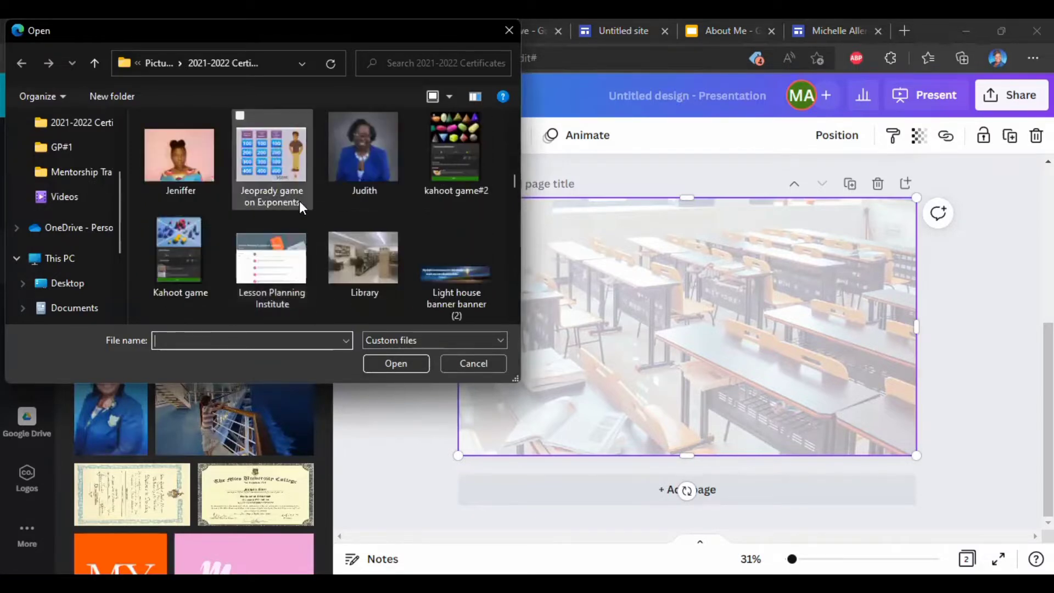
{"action": "scroll", "coordinate": [299, 201], "scroll_direction": "down", "scroll_amount": 3}
{"action": "scroll", "coordinate": [299, 201], "scroll_direction": "down", "scroll_amount": 1}
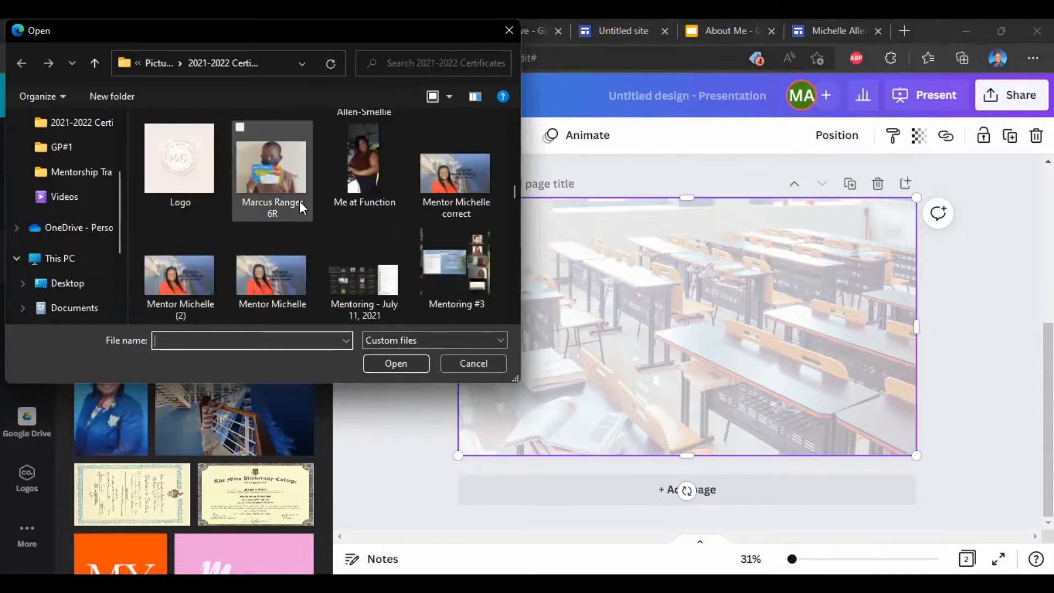
{"action": "scroll", "coordinate": [298, 201], "scroll_direction": "down", "scroll_amount": 1}
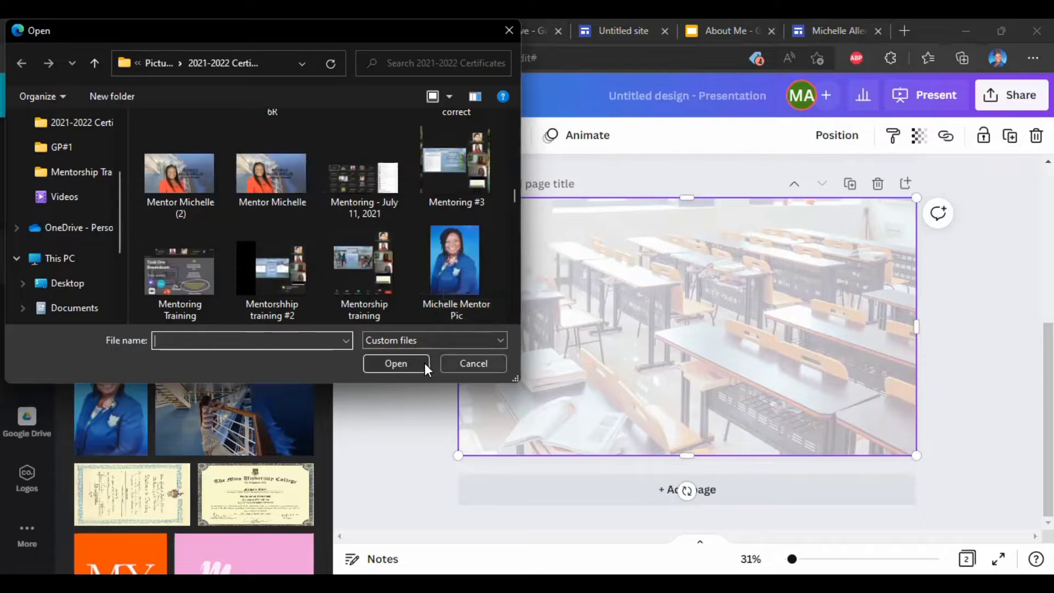
{"action": "left_click", "coordinate": [474, 367]}
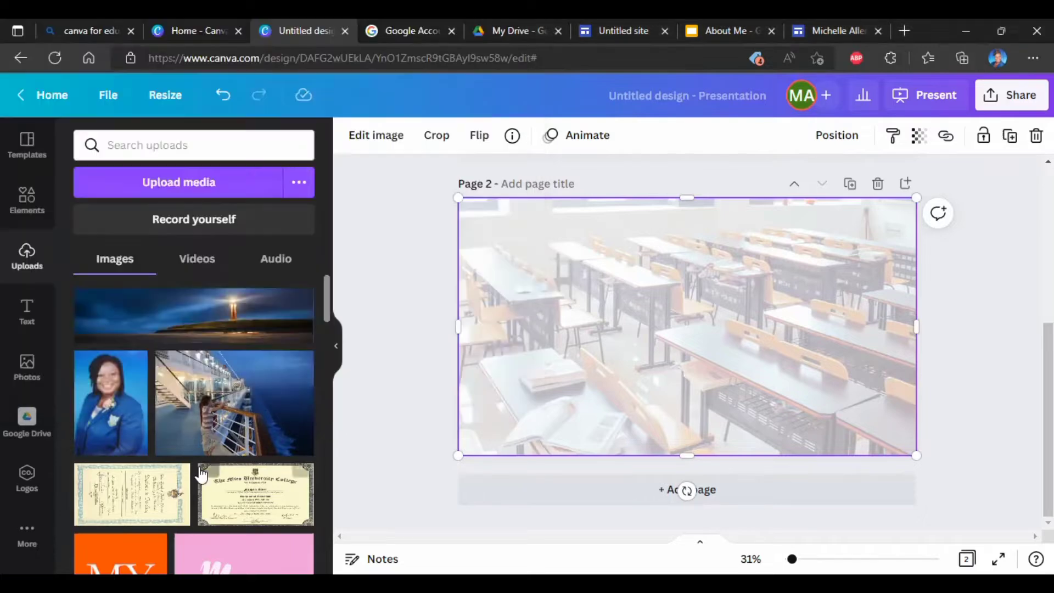
- Add the uploaded portrait in the blue blazer to page 2 and remove its background with Background Remover
{"action": "mouse_move", "coordinate": [204, 475]}
{"action": "scroll", "coordinate": [202, 472], "scroll_direction": "down", "scroll_amount": 5}
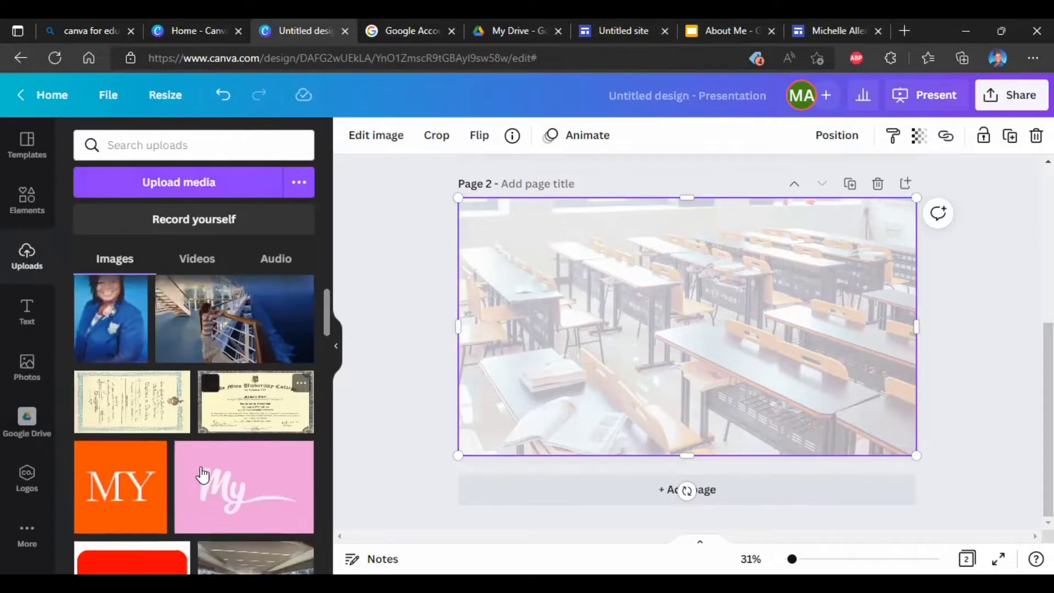
{"action": "scroll", "coordinate": [202, 475], "scroll_direction": "up", "scroll_amount": 5}
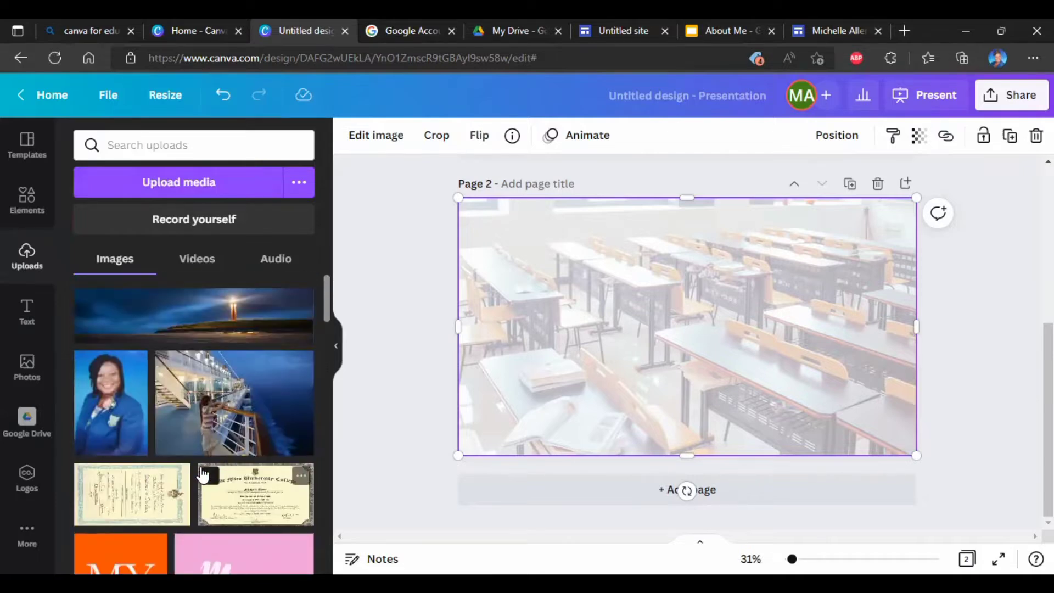
{"action": "left_click", "coordinate": [114, 420]}
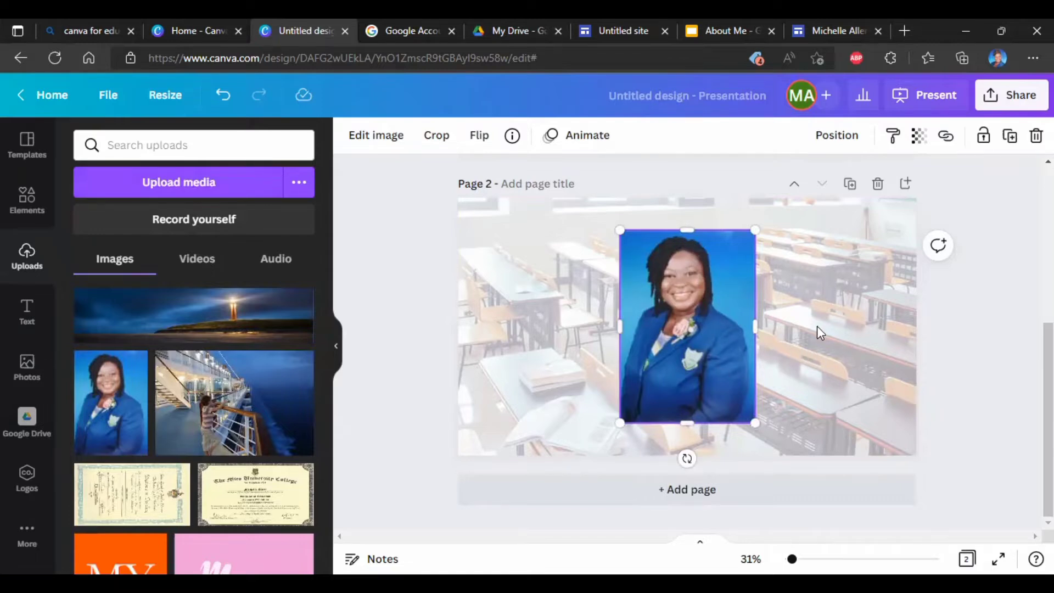
{"action": "left_click", "coordinate": [387, 138]}
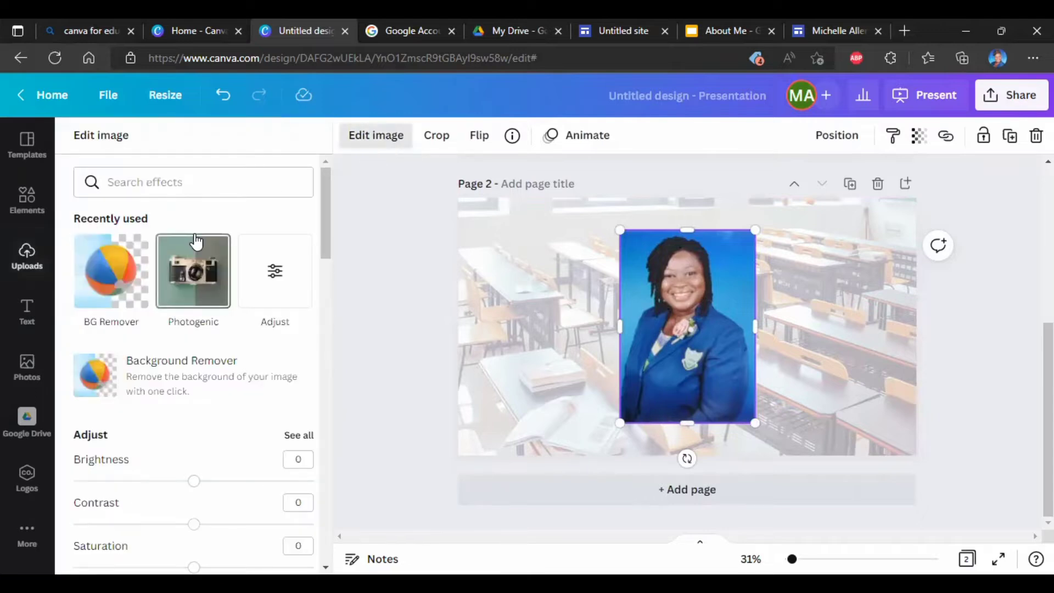
{"action": "left_click", "coordinate": [139, 269]}
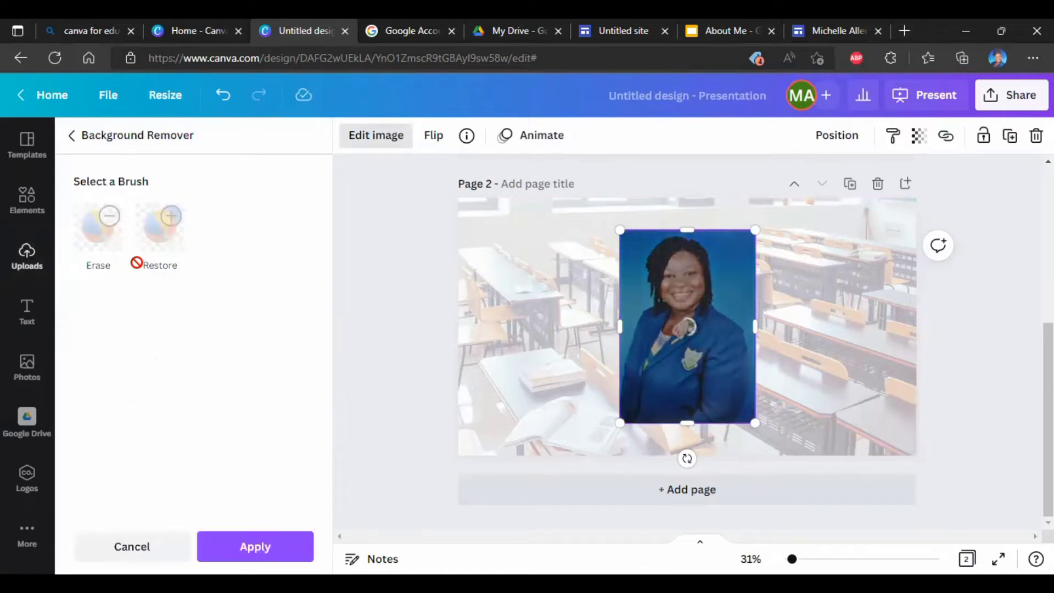
{"action": "left_click", "coordinate": [294, 557]}
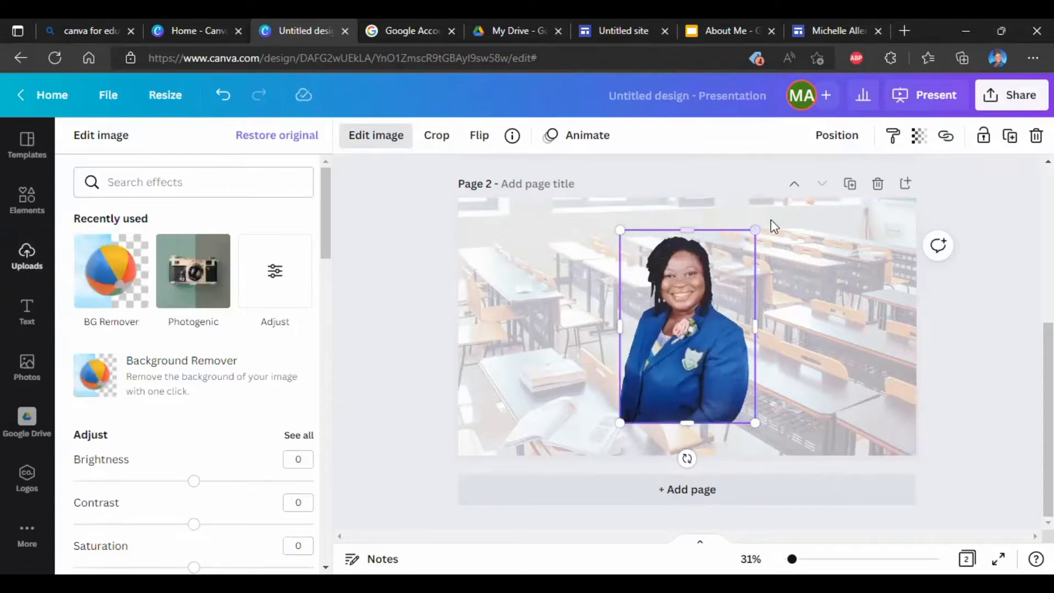
- Raise the classroom desks photo's transparency value on page 2 to make the background slightly less faded
{"action": "left_click", "coordinate": [821, 251]}
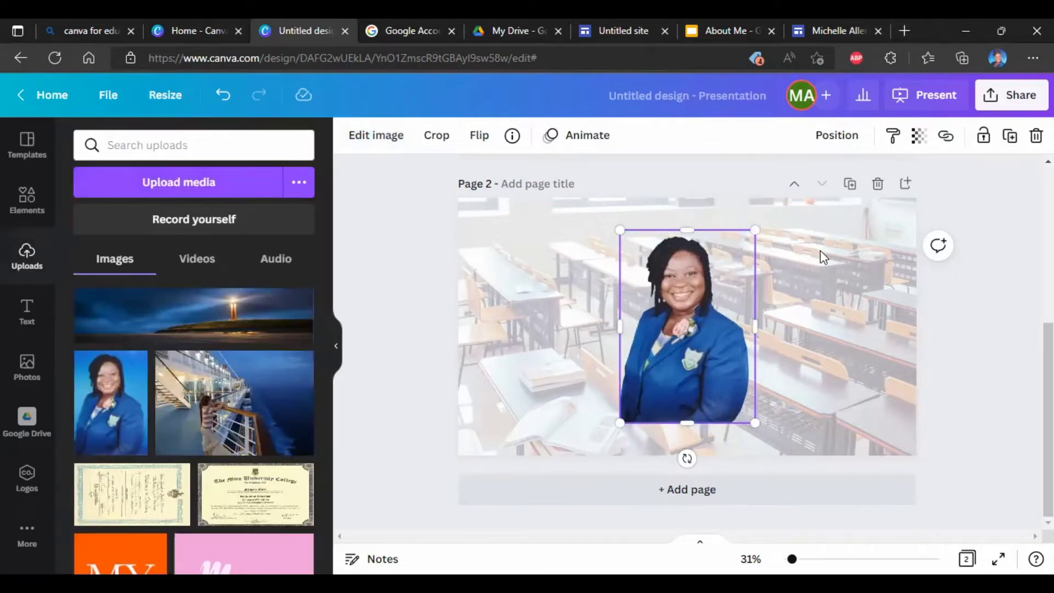
{"action": "left_click", "coordinate": [818, 205]}
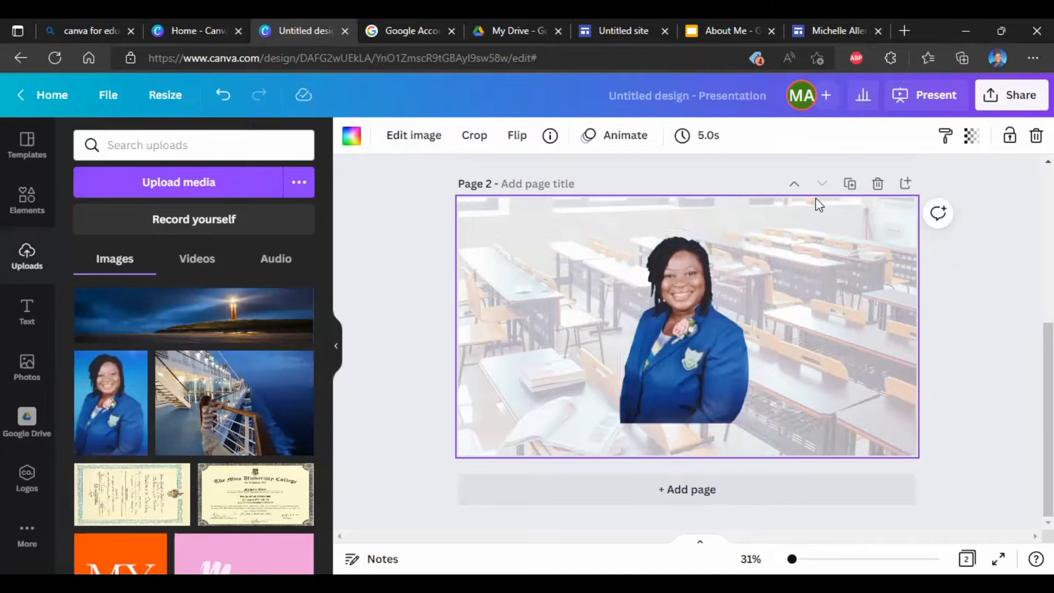
{"action": "left_click", "coordinate": [969, 142]}
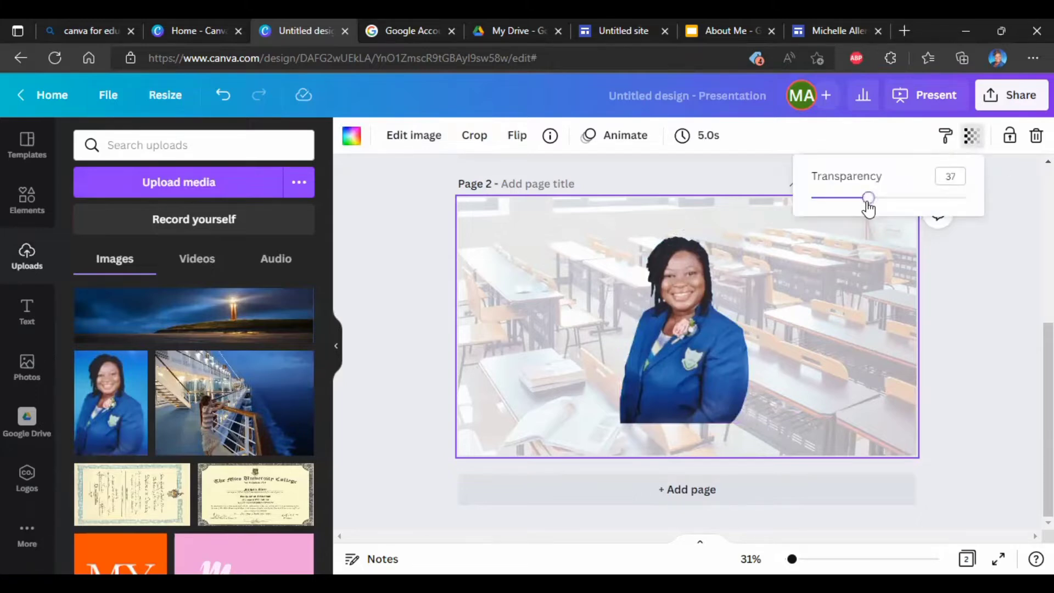
{"action": "left_click_drag", "start_coordinate": [869, 205], "coordinate": [899, 200]}
- Move the portrait to the right half of page 2, enlarge it, and align it with the page's bottom edge
{"action": "left_click", "coordinate": [703, 300]}
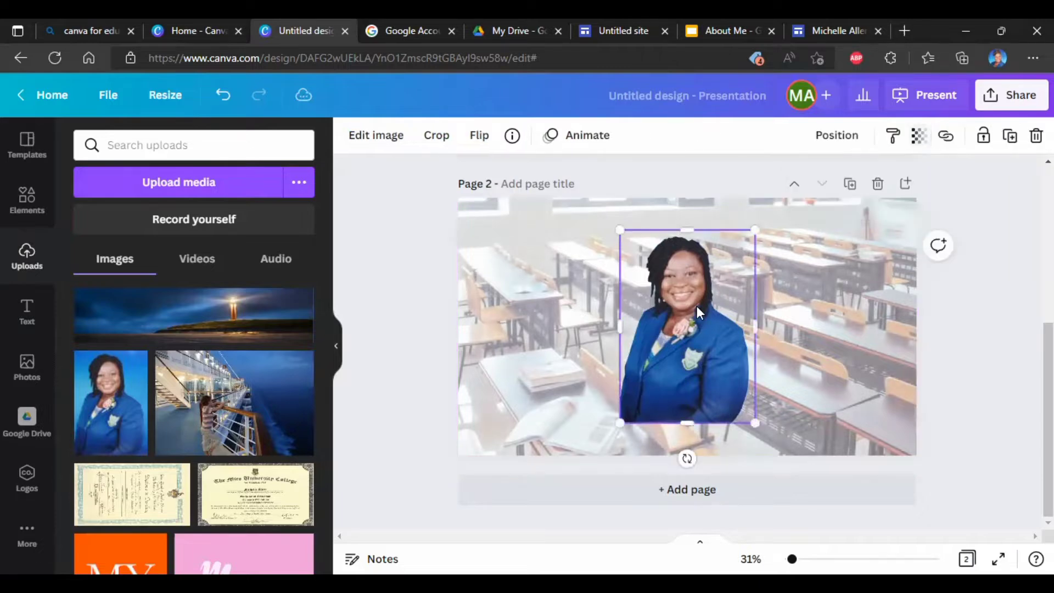
{"action": "left_click_drag", "start_coordinate": [696, 262], "coordinate": [790, 288]}
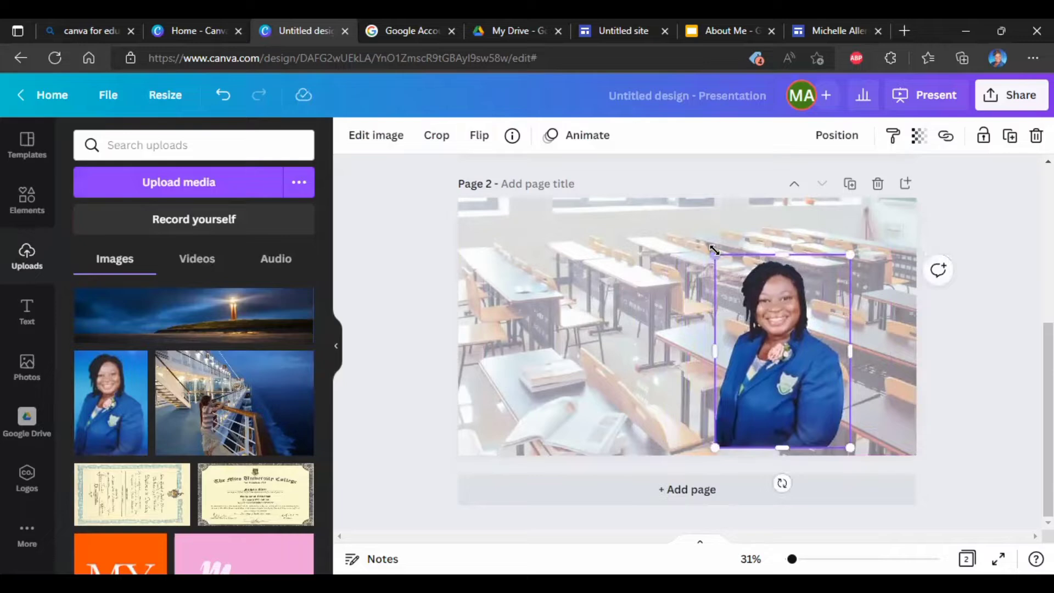
{"action": "left_click_drag", "start_coordinate": [715, 255], "coordinate": [695, 229]}
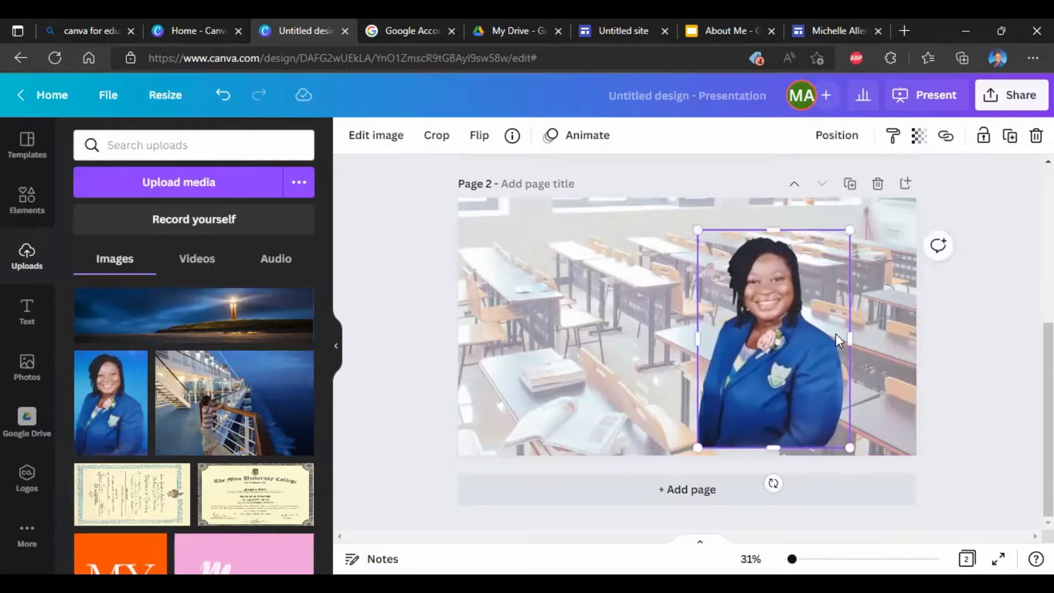
{"action": "mouse_move", "coordinate": [833, 335]}
{"action": "left_mouse_down"}
{"action": "mouse_move", "coordinate": [834, 347]}
{"action": "mouse_move", "coordinate": [828, 340]}
{"action": "left_mouse_up"}
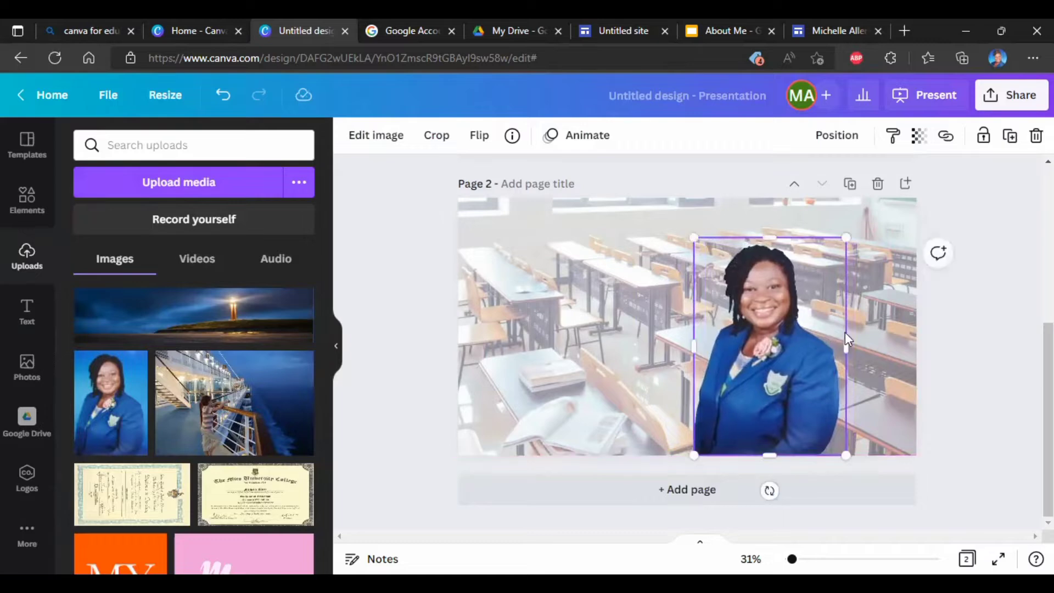
{"action": "left_click", "coordinate": [908, 332]}
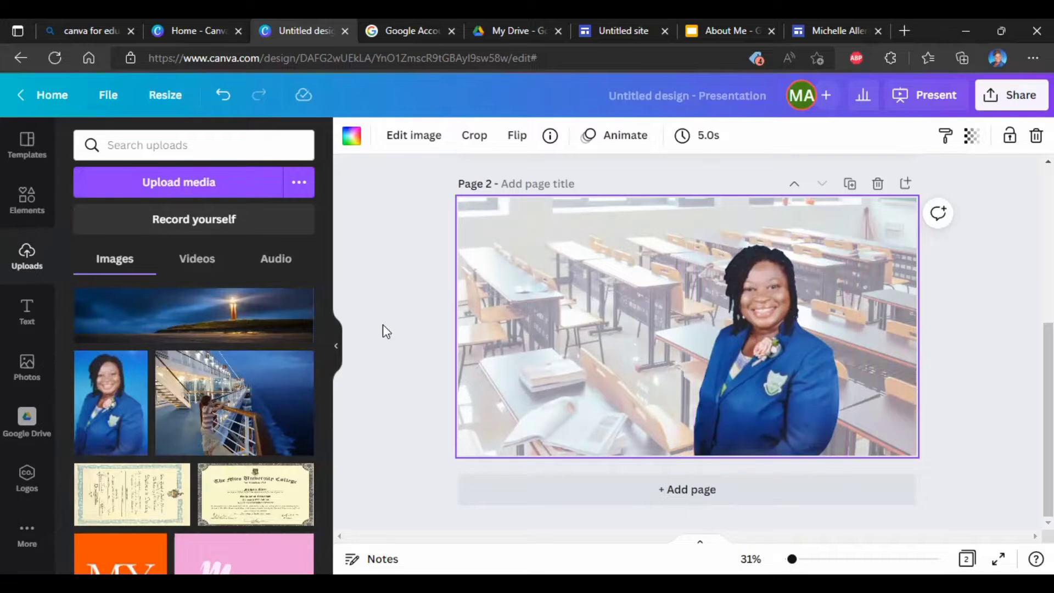
- Search the elements for "school supplies" and add the picture of books, pencils and a red apple to page 2
{"action": "left_click", "coordinate": [25, 214]}
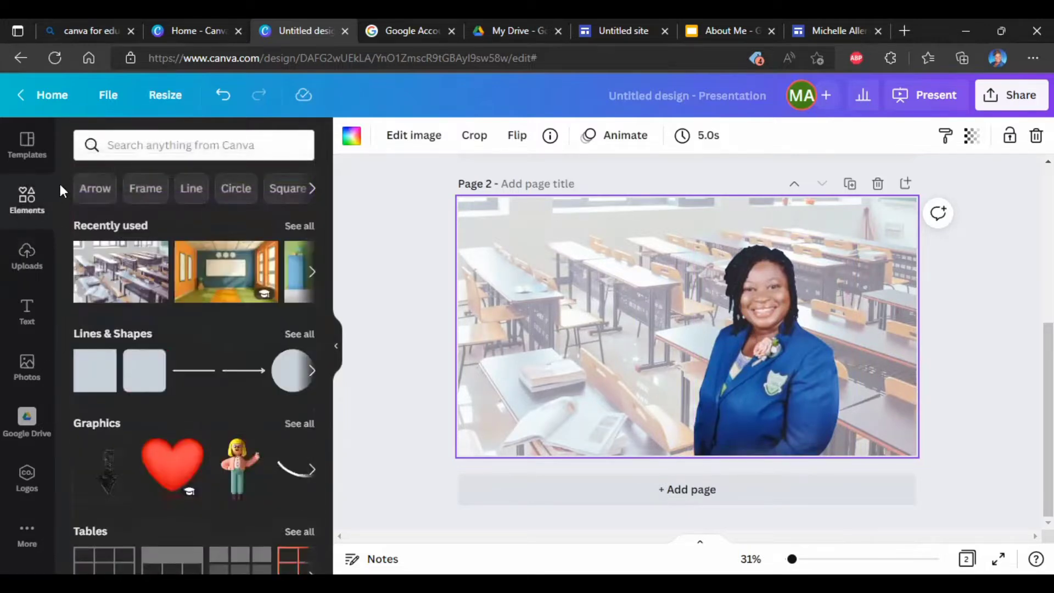
{"action": "left_click", "coordinate": [146, 143]}
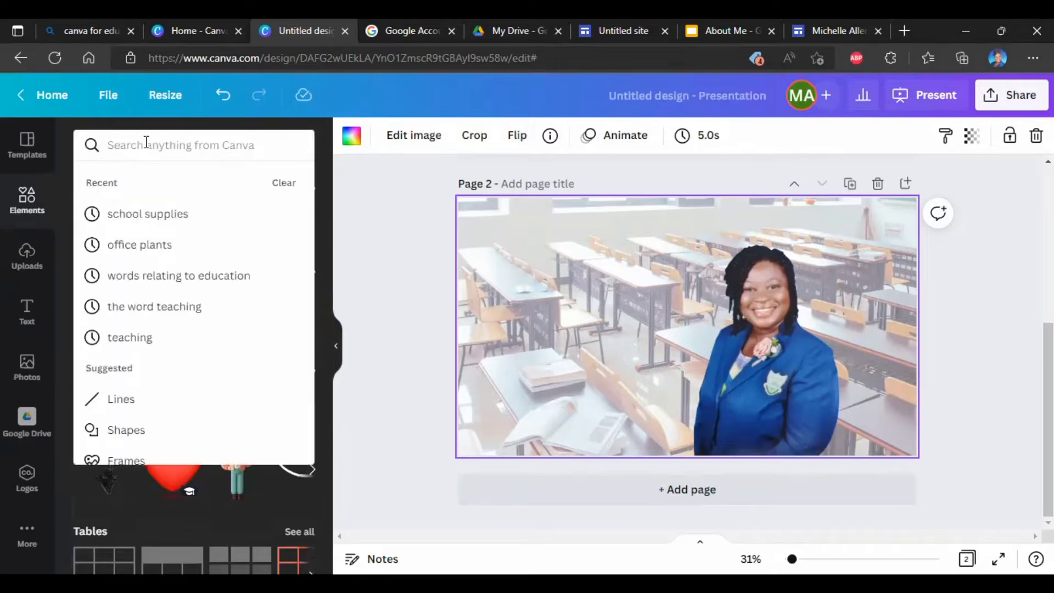
{"action": "left_click", "coordinate": [145, 214]}
{"action": "scroll", "coordinate": [173, 308], "scroll_direction": "down", "scroll_amount": 3}
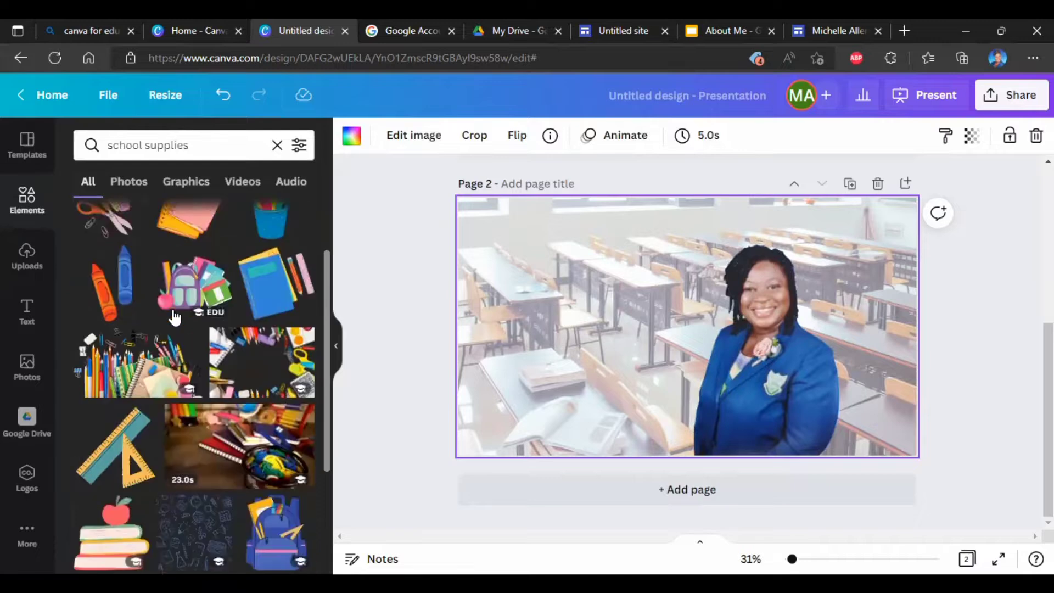
{"action": "scroll", "coordinate": [173, 309], "scroll_direction": "down", "scroll_amount": 5}
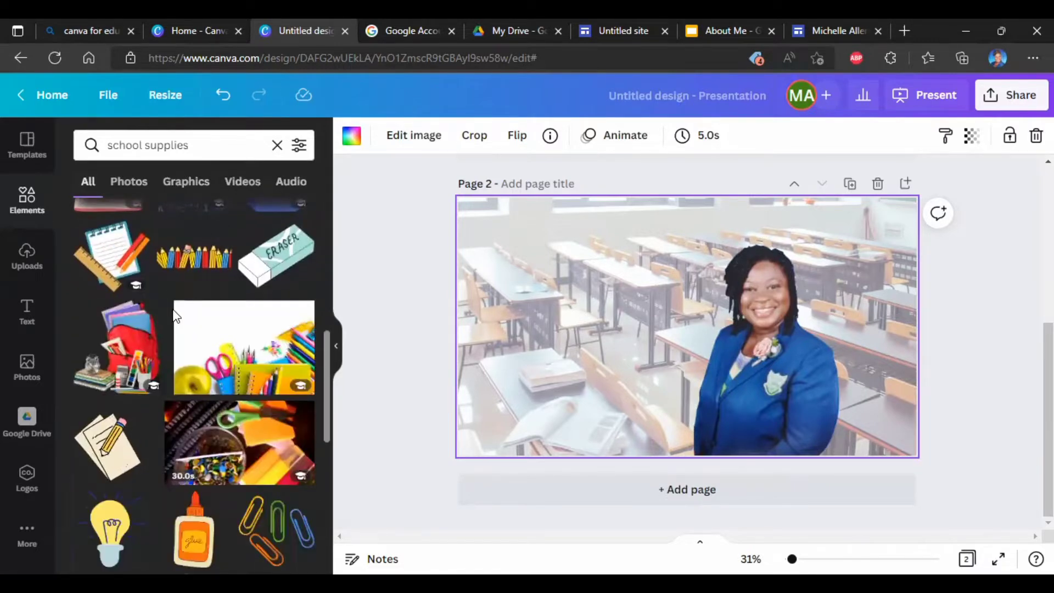
{"action": "scroll", "coordinate": [172, 308], "scroll_direction": "down", "scroll_amount": 2}
{"action": "scroll", "coordinate": [173, 309], "scroll_direction": "down", "scroll_amount": 6}
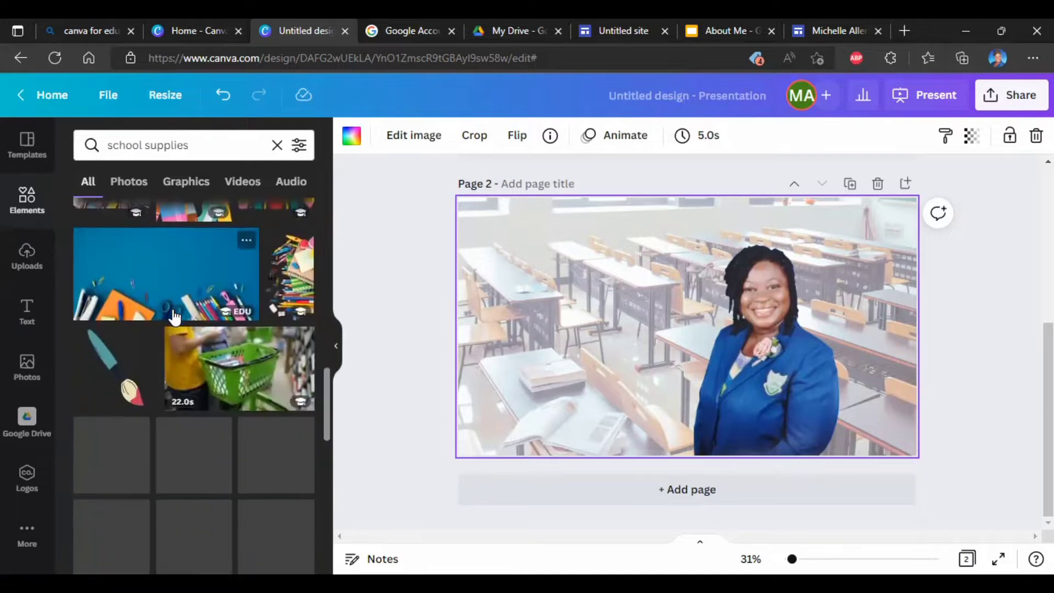
{"action": "scroll", "coordinate": [174, 318], "scroll_direction": "down", "scroll_amount": 2}
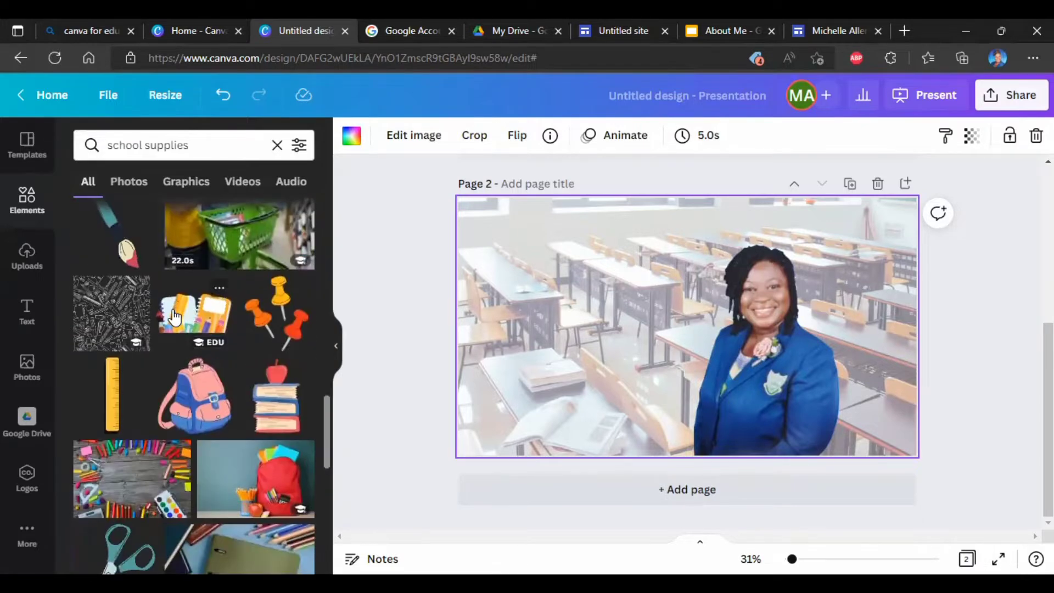
{"action": "scroll", "coordinate": [175, 317], "scroll_direction": "down", "scroll_amount": 4}
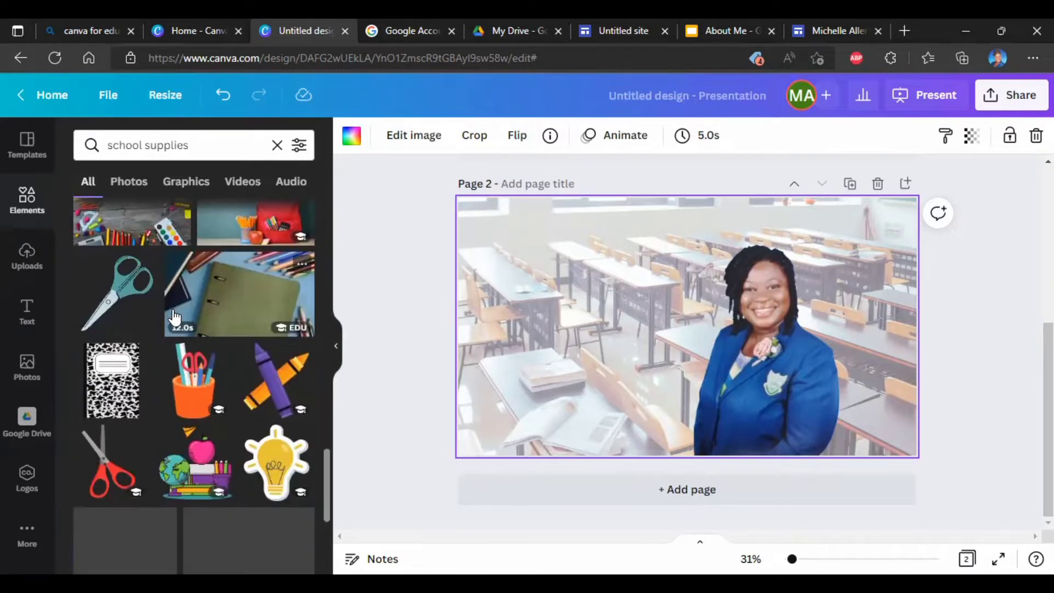
{"action": "scroll", "coordinate": [173, 317], "scroll_direction": "down", "scroll_amount": 3}
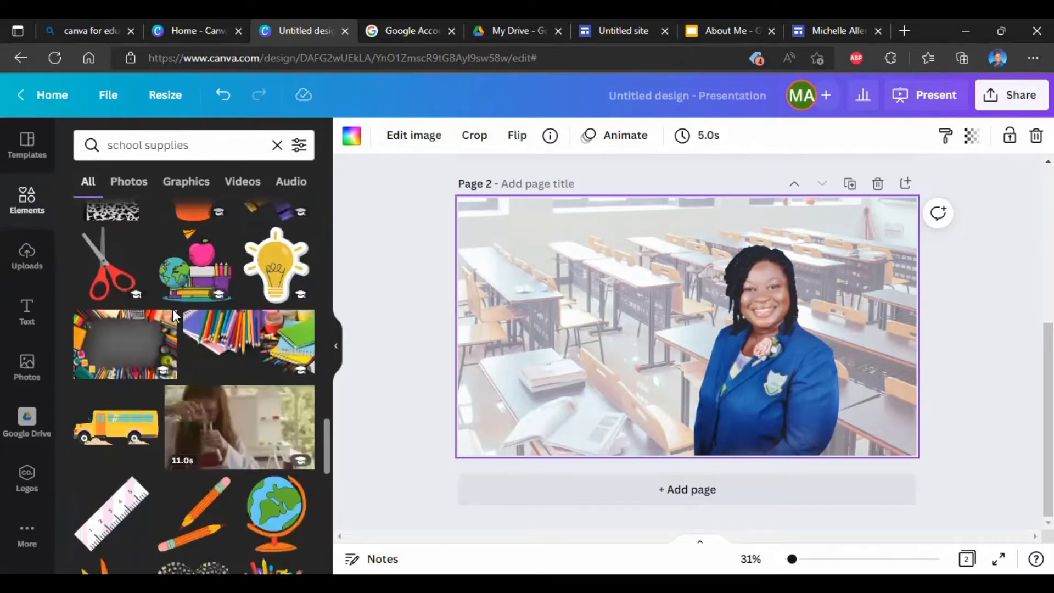
{"action": "scroll", "coordinate": [173, 318], "scroll_direction": "down", "scroll_amount": 2}
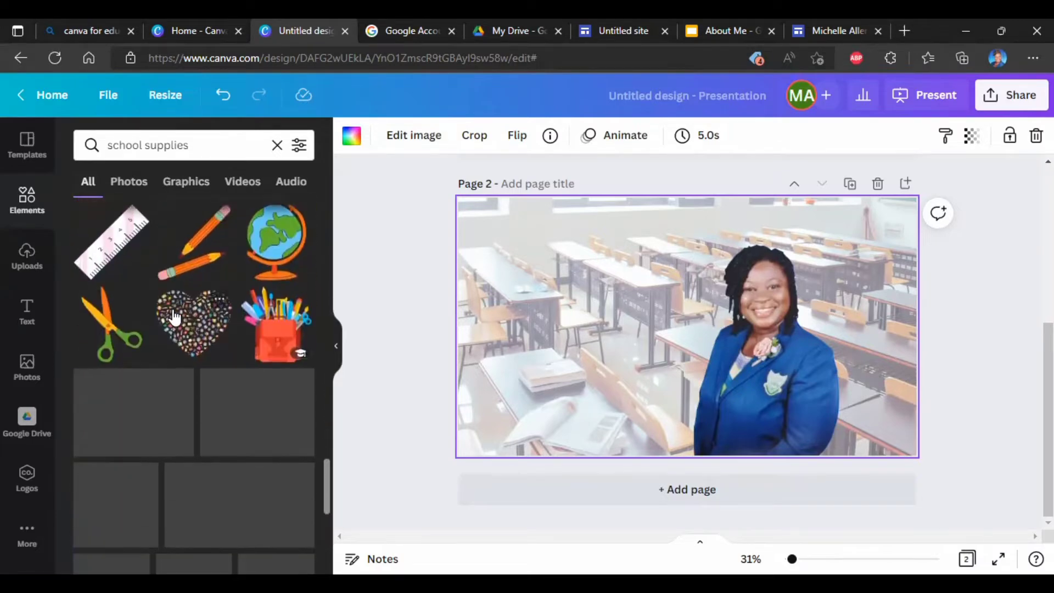
{"action": "scroll", "coordinate": [173, 316], "scroll_direction": "down", "scroll_amount": 1}
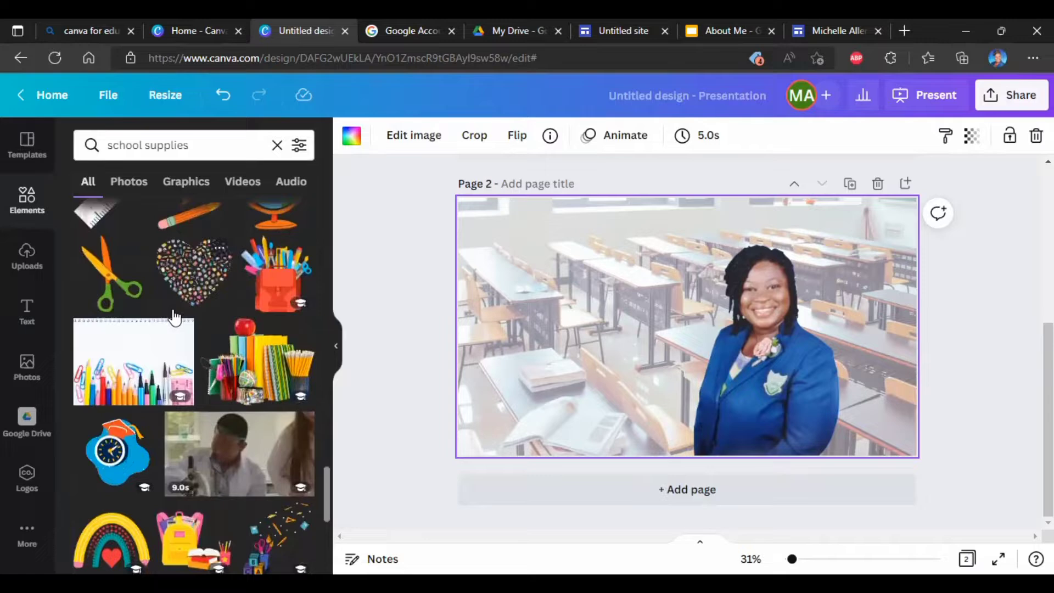
{"action": "left_click", "coordinate": [232, 346]}
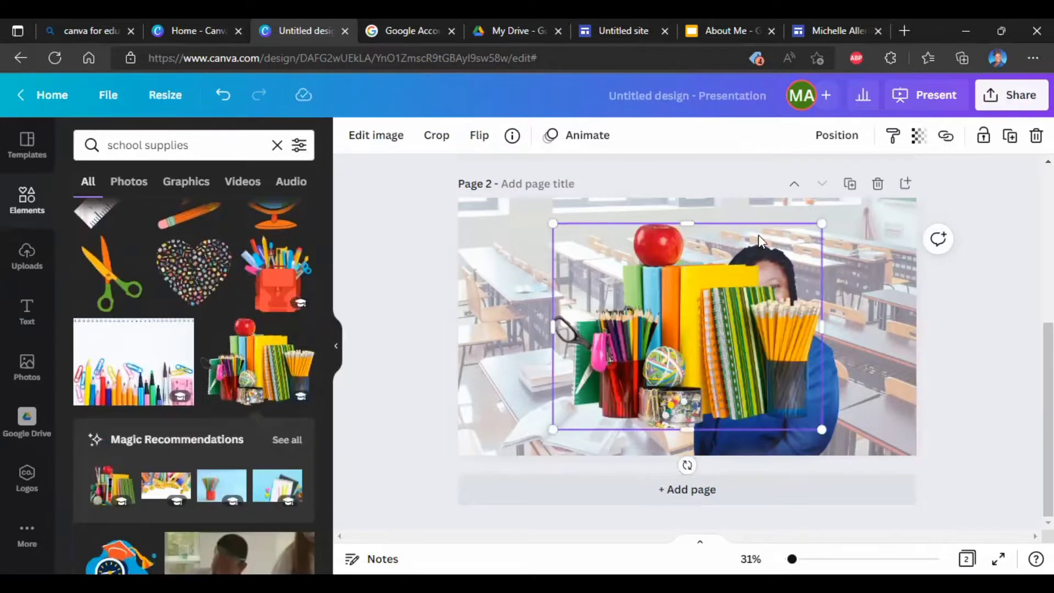
- Try the school supplies picture at a small size beside the portrait along the page's bottom edge, and delete it
{"action": "left_click_drag", "start_coordinate": [822, 224], "coordinate": [626, 378]}
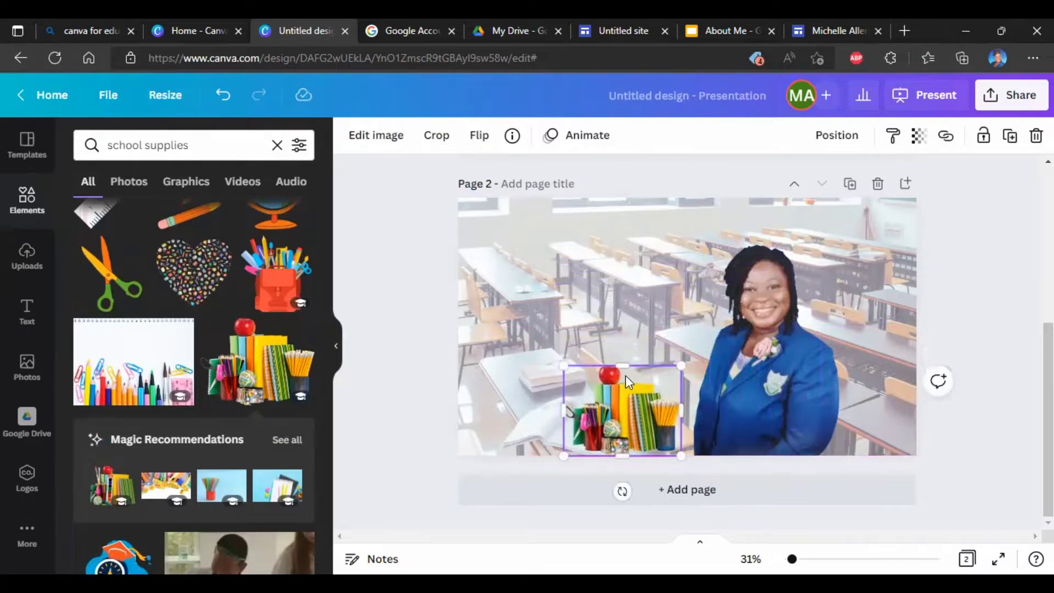
{"action": "left_click_drag", "start_coordinate": [564, 363], "coordinate": [633, 387]}
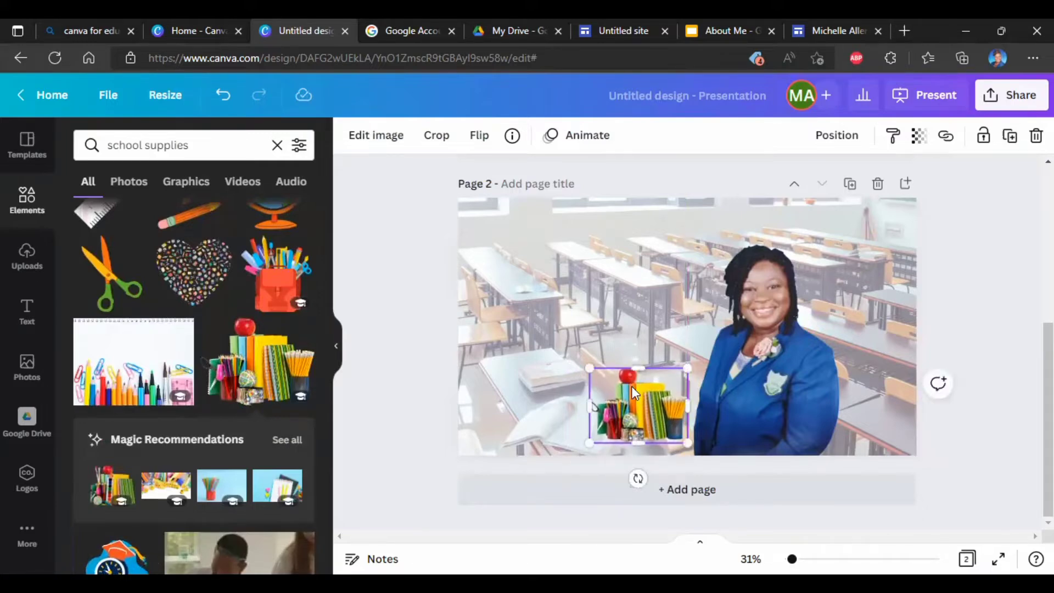
{"action": "left_click_drag", "start_coordinate": [632, 386], "coordinate": [638, 399]}
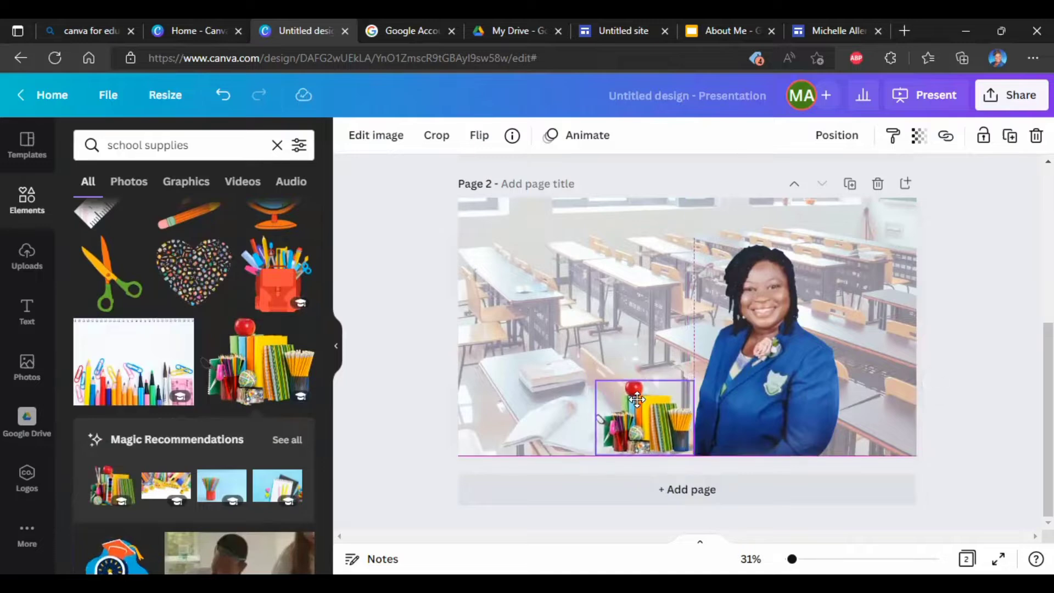
{"action": "left_click", "coordinate": [652, 361]}
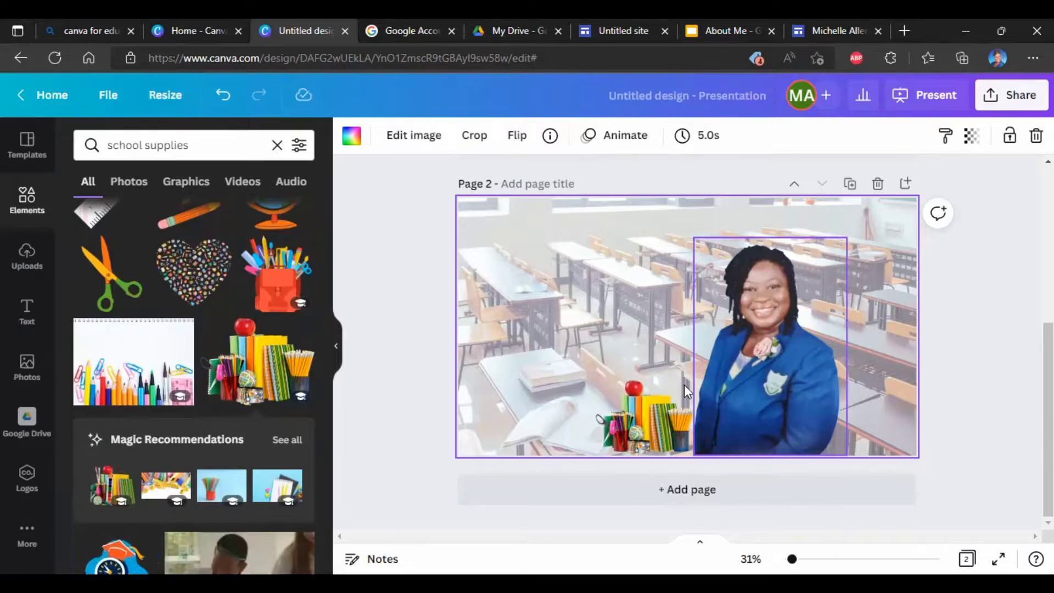
{"action": "left_click", "coordinate": [657, 403]}
{"action": "key", "text": "Delete"}
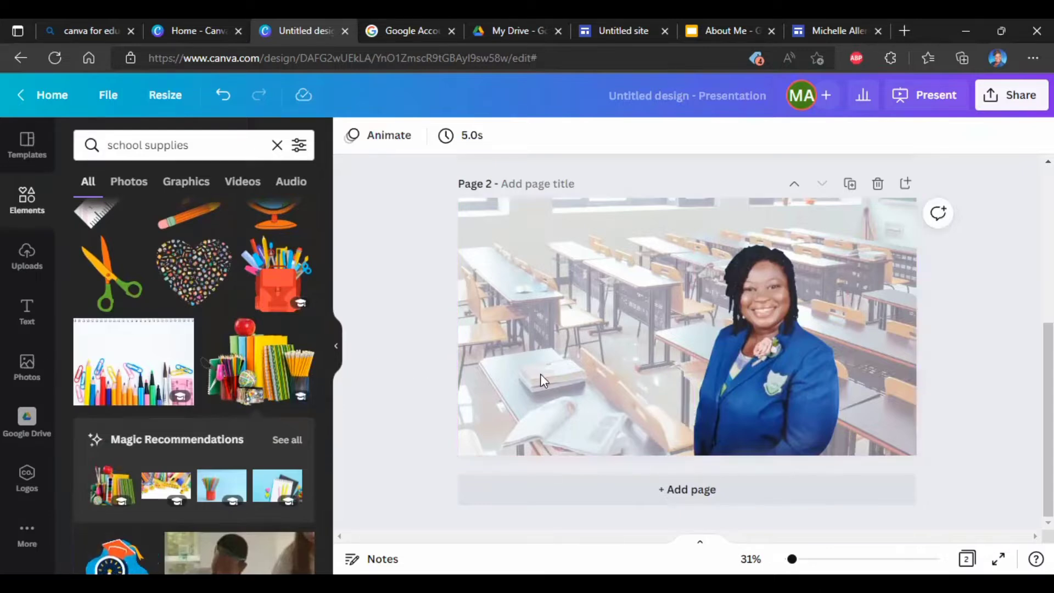
- Add the "BAKED FRESH" text design to page 2 and shrink it to font size 97 beside the portrait
{"action": "left_click", "coordinate": [25, 311]}
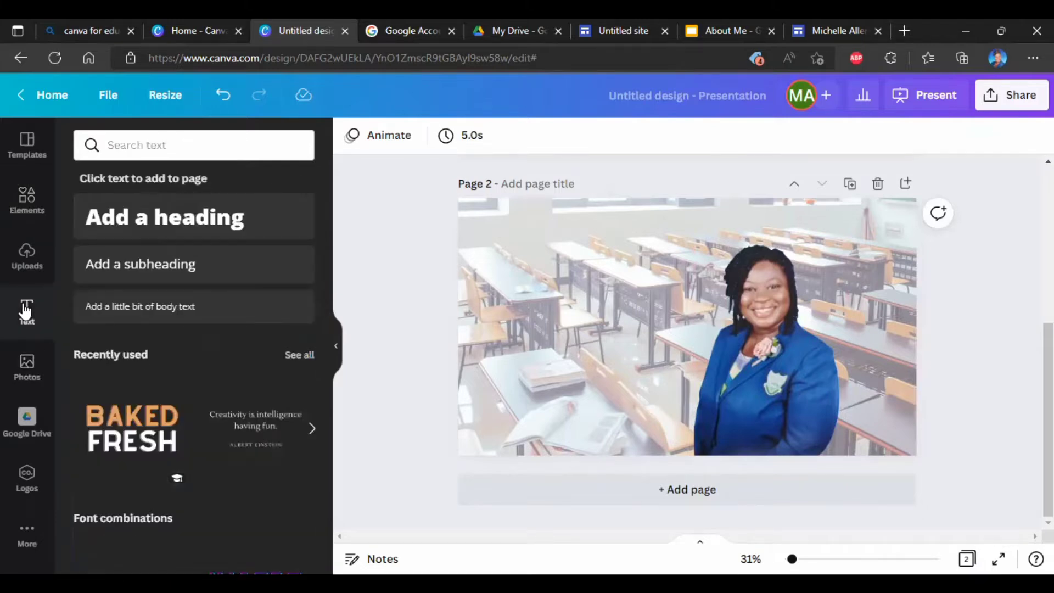
{"action": "left_click", "coordinate": [129, 432]}
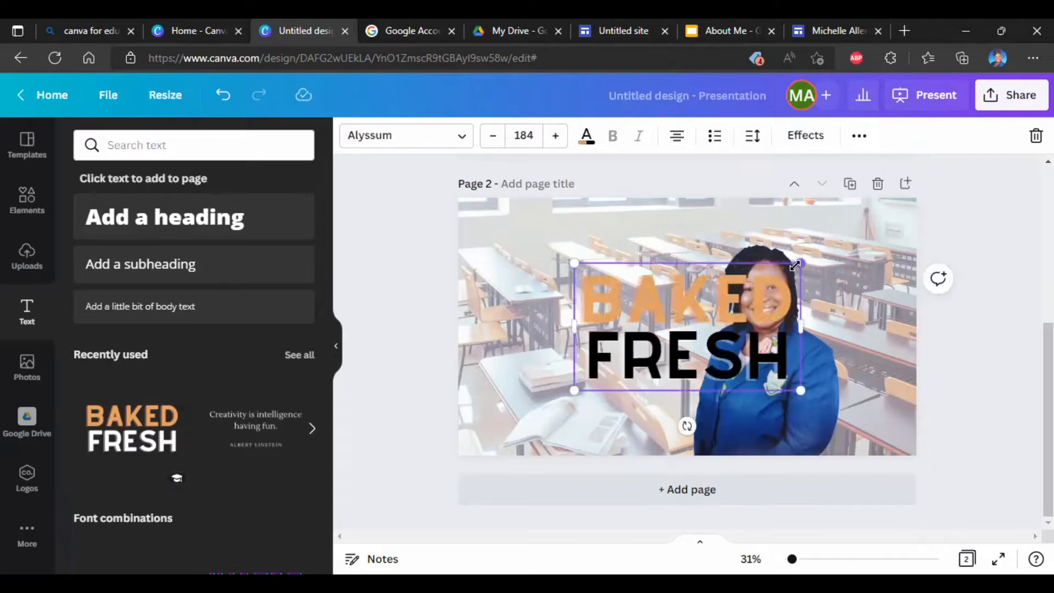
{"action": "left_click_drag", "start_coordinate": [796, 266], "coordinate": [695, 339]}
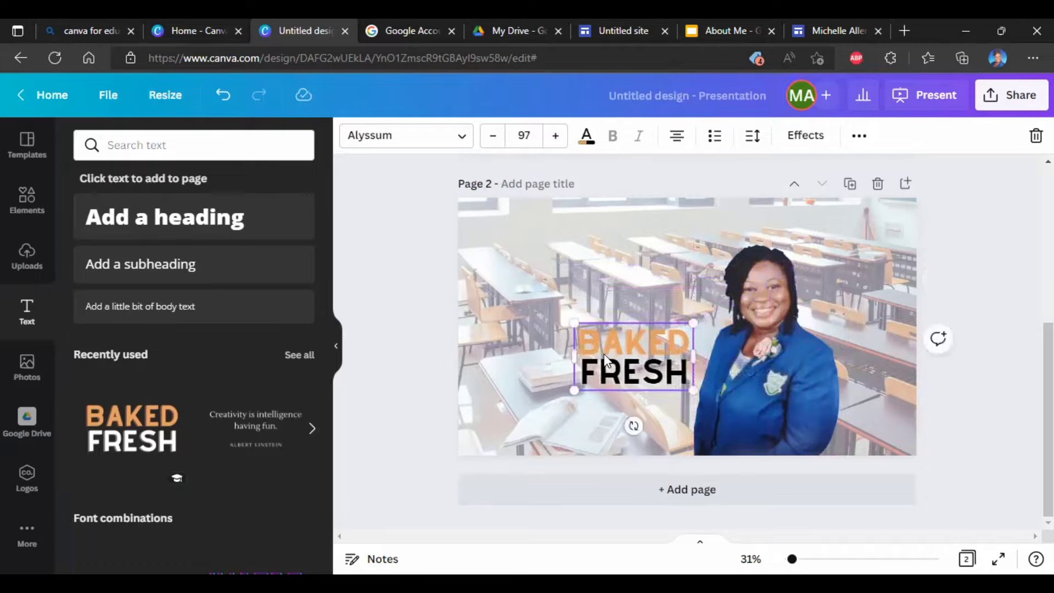
- Replace the word "BAKED" in the page 2 text design with the first three letters of the teacher's first name
{"action": "left_click", "coordinate": [689, 340]}
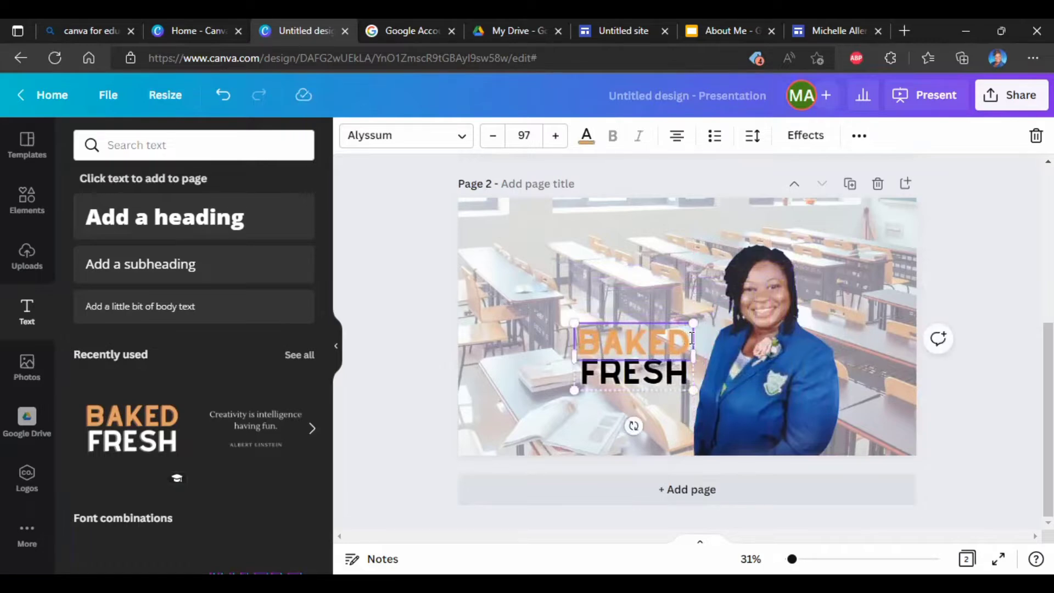
{"action": "double_click", "coordinate": [690, 338]}
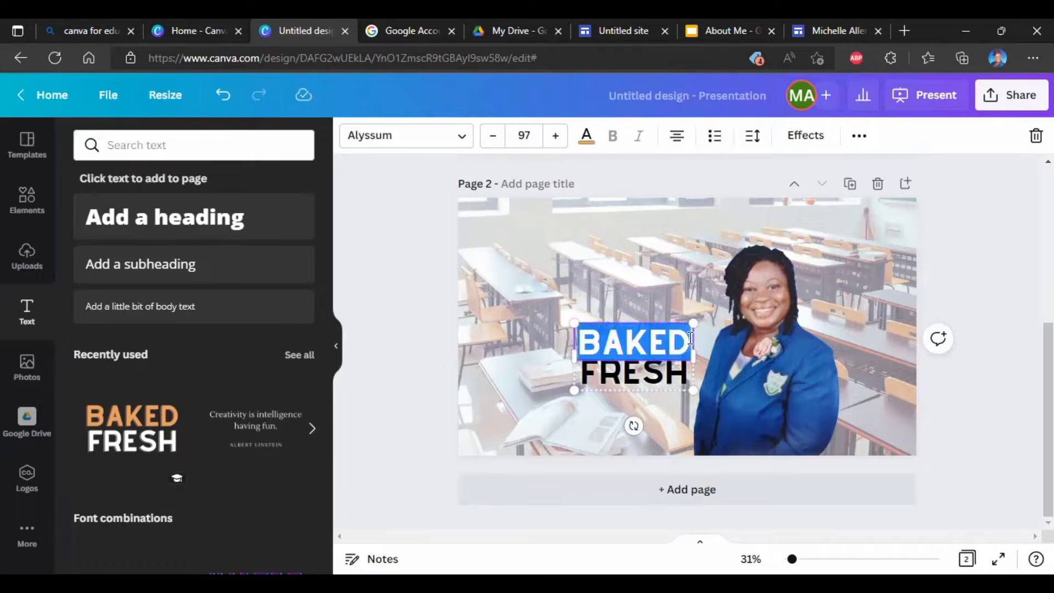
{"action": "type", "text": "MIC"}
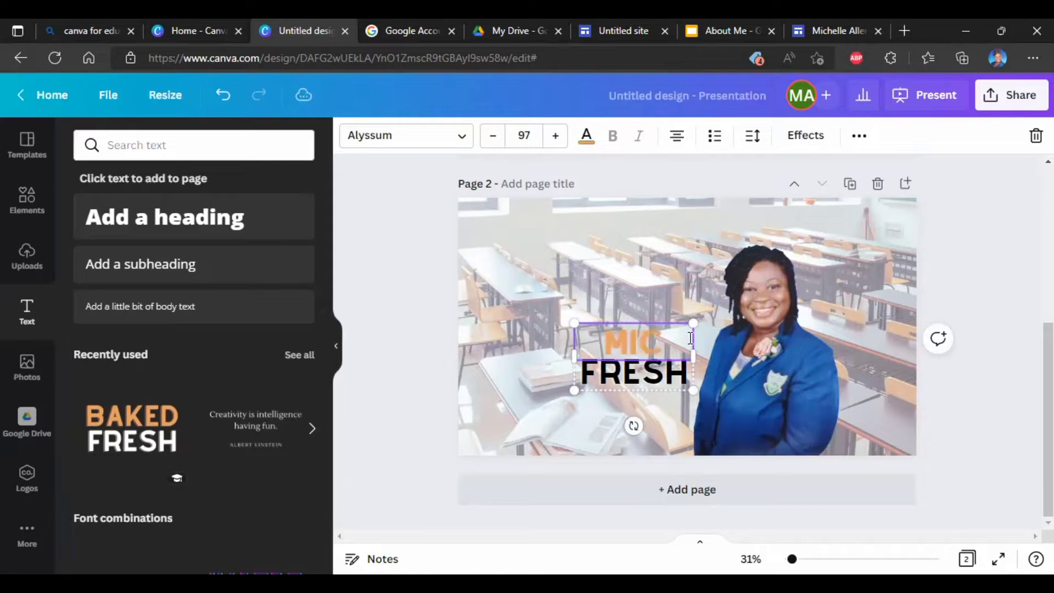
- Try completing the first name, widening the text design and scaling it to font size 82, and undo these changes
{"action": "type", "text": "HE"}
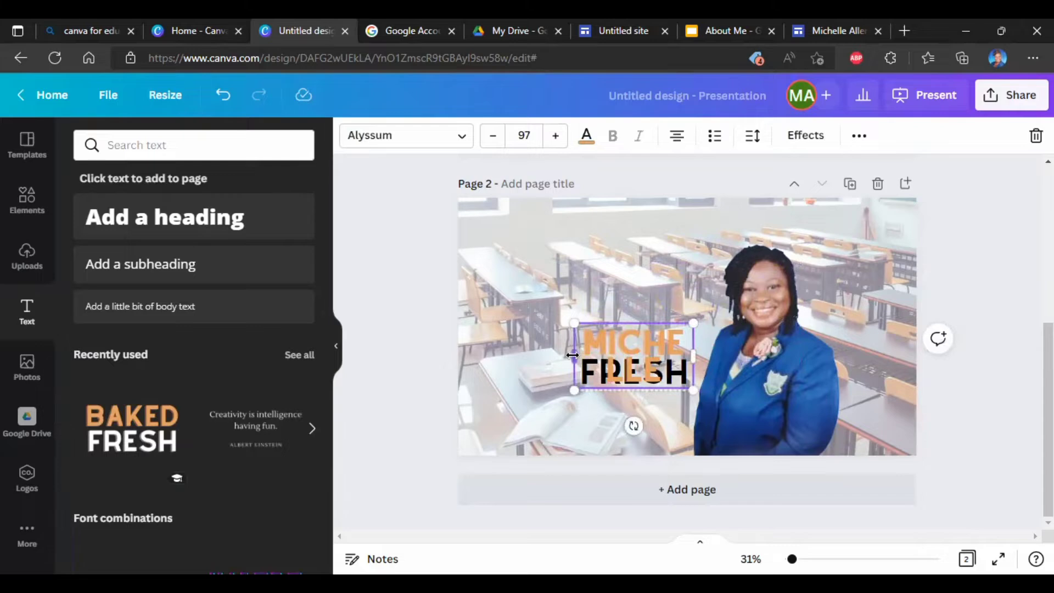
{"action": "left_click_drag", "start_coordinate": [573, 356], "coordinate": [542, 357]}
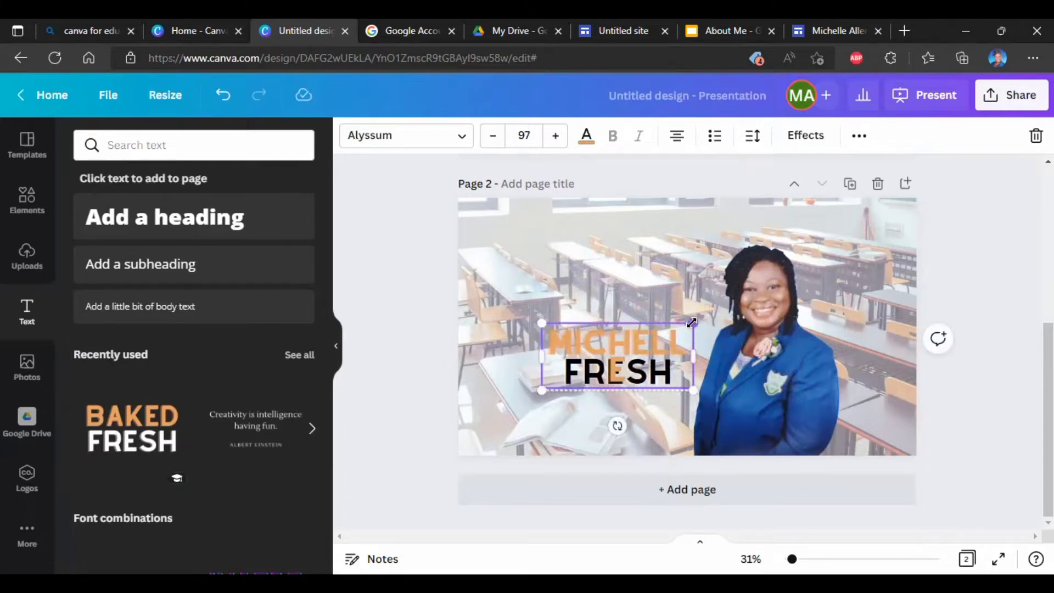
{"action": "left_click_drag", "start_coordinate": [692, 322], "coordinate": [651, 336]}
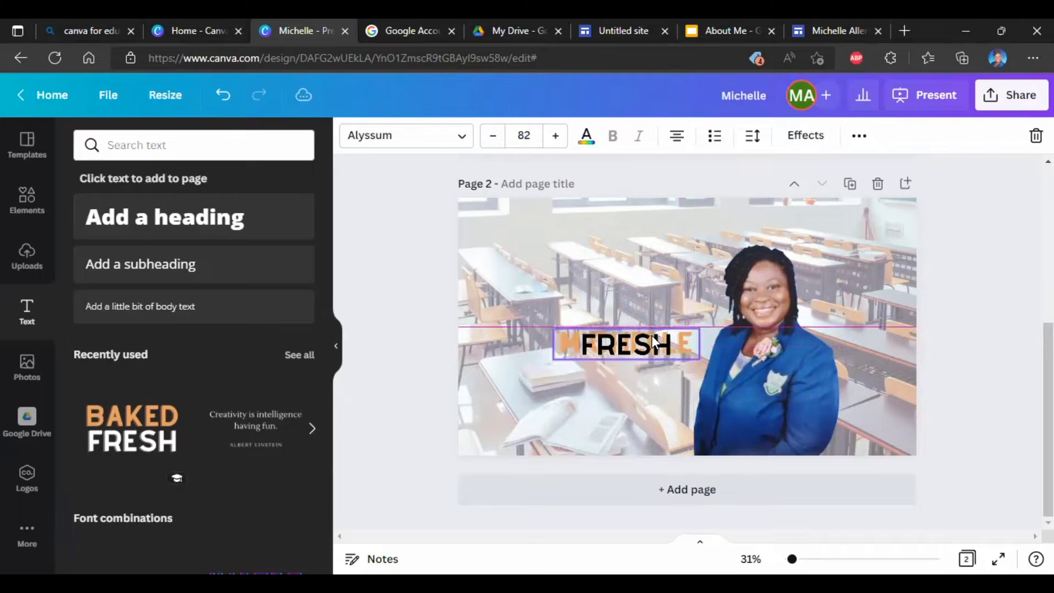
{"action": "left_click", "coordinate": [224, 95]}
{"action": "left_click", "coordinate": [228, 97]}
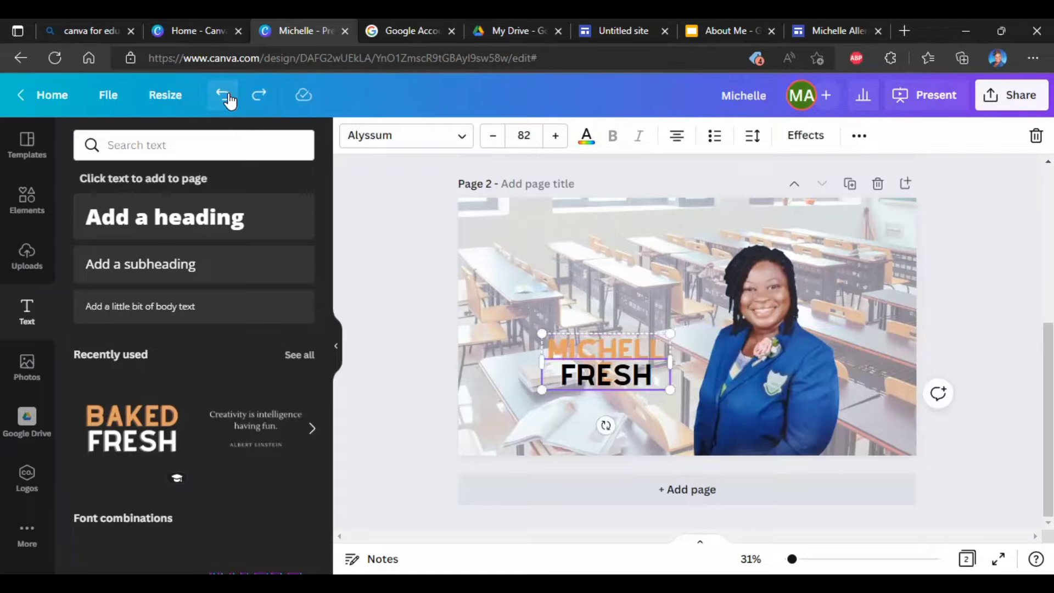
{"action": "left_click", "coordinate": [228, 96]}
{"action": "left_click", "coordinate": [228, 96]}
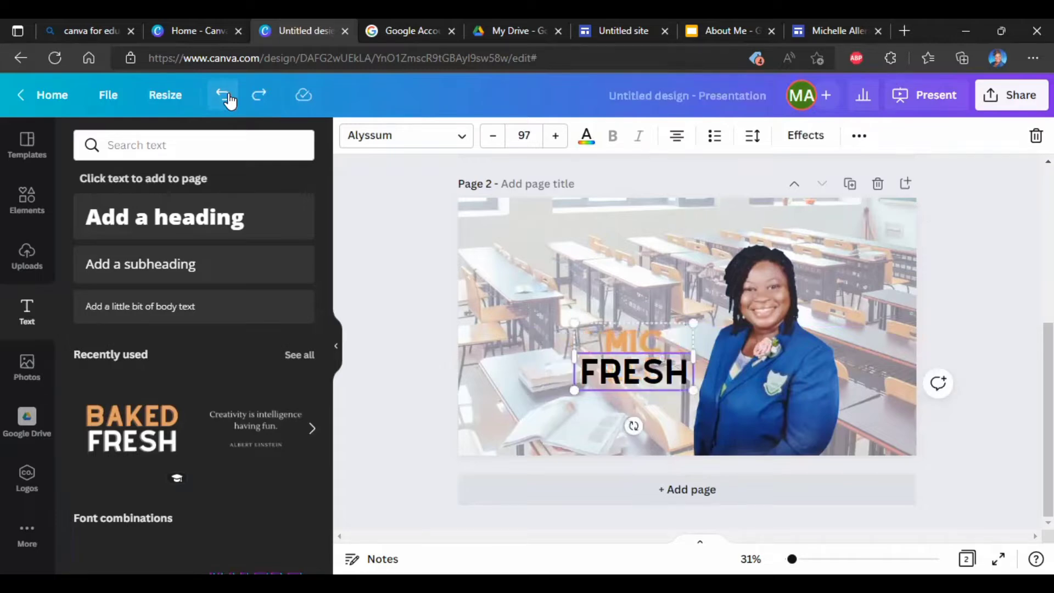
- Reduce the partial first name above "FRESH" to font size 70
{"action": "left_click", "coordinate": [663, 334]}
{"action": "left_click", "coordinate": [663, 334]}
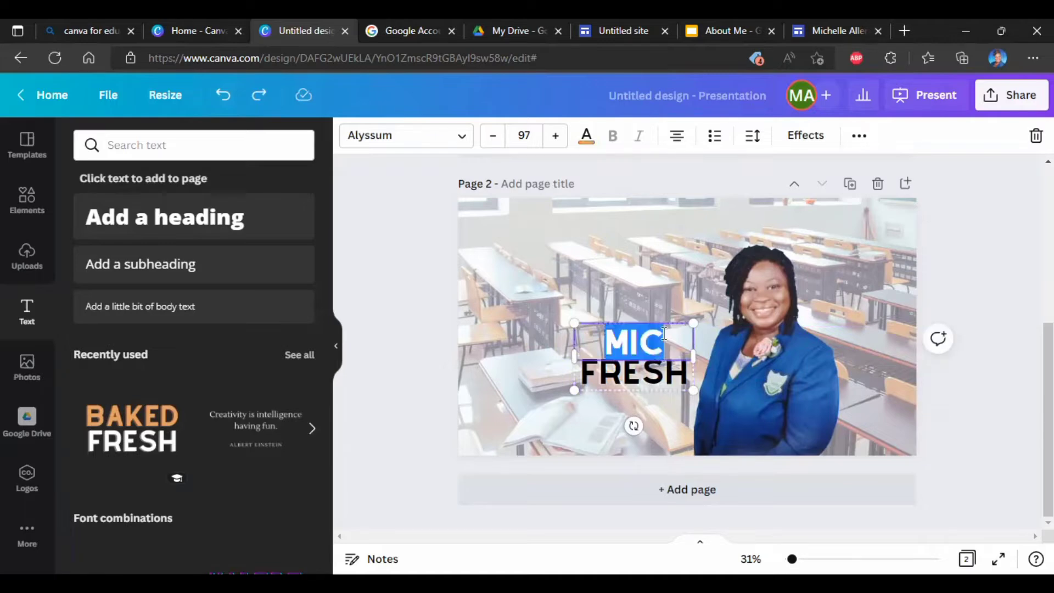
{"action": "left_click", "coordinate": [495, 138]}
{"action": "left_click", "coordinate": [496, 139]}
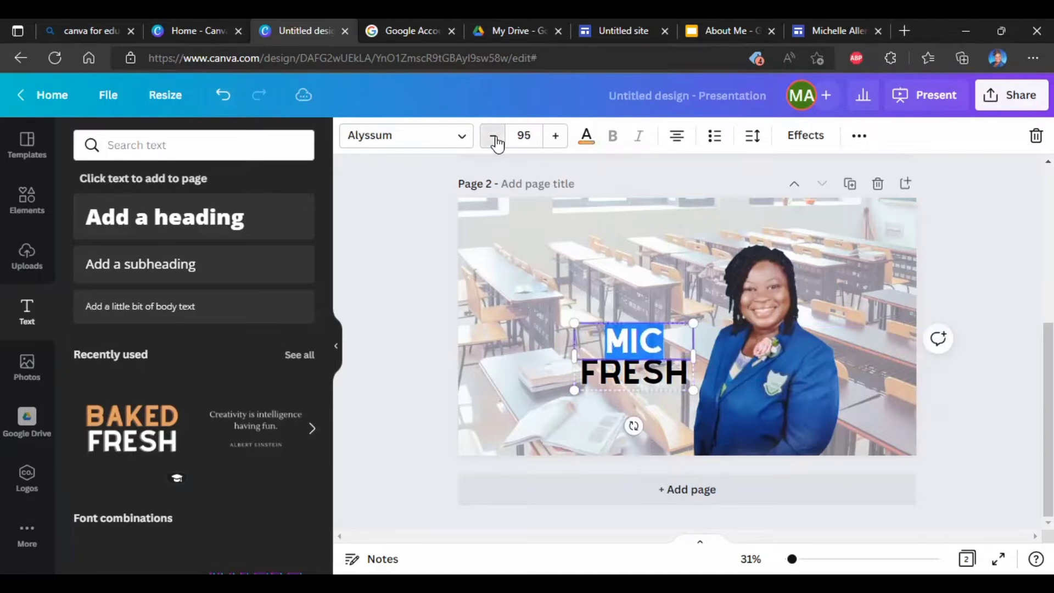
{"action": "triple_click", "coordinate": [496, 138]}
{"action": "triple_click", "coordinate": [496, 139]}
{"action": "triple_click", "coordinate": [496, 139]}
{"action": "triple_click", "coordinate": [496, 138]}
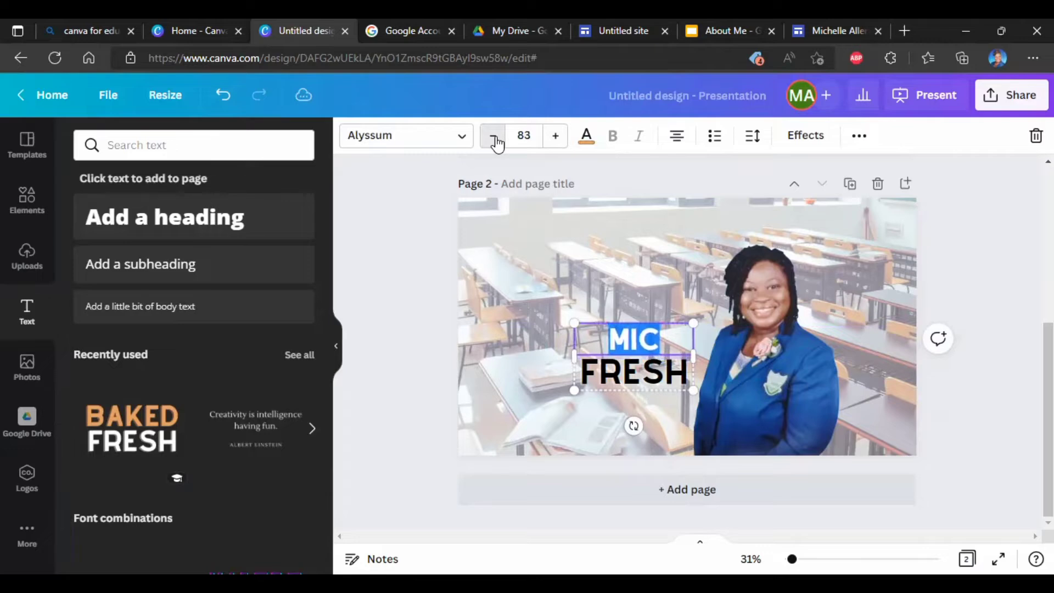
{"action": "triple_click", "coordinate": [496, 139]}
{"action": "triple_click", "coordinate": [496, 139]}
{"action": "triple_click", "coordinate": [495, 138]}
{"action": "triple_click", "coordinate": [496, 138]}
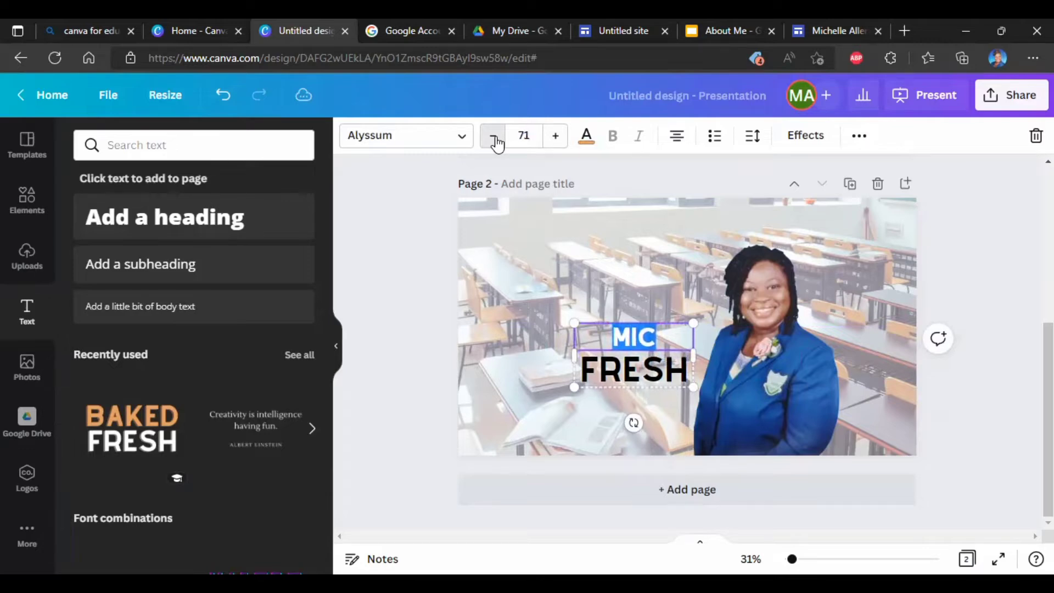
{"action": "left_click", "coordinate": [496, 139]}
- Complete the teacher's first name in the upper line and widen the text design to the left
{"action": "left_click", "coordinate": [659, 334]}
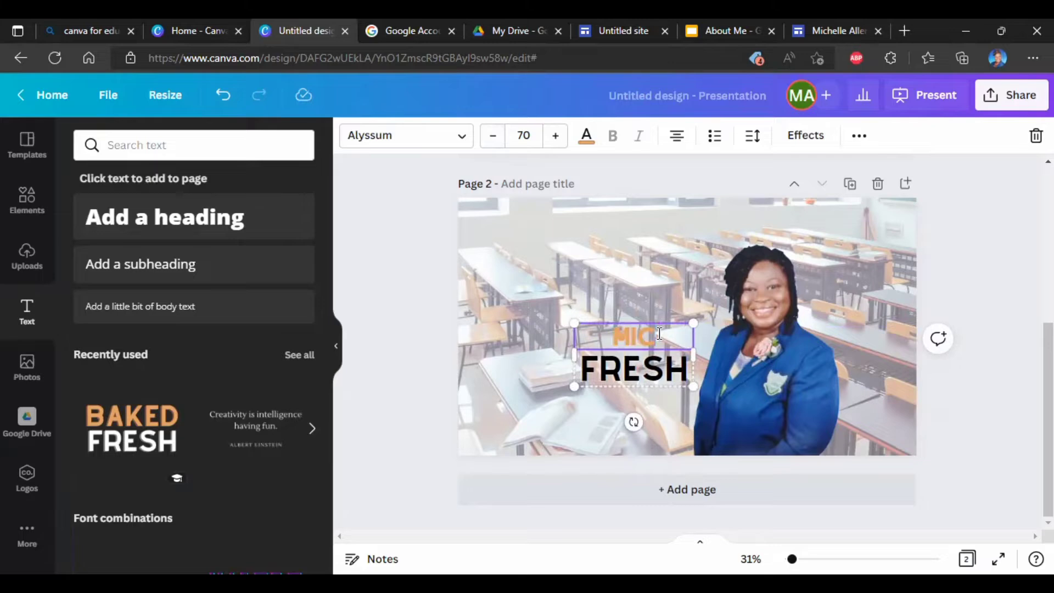
{"action": "type", "text": "HELLE"}
{"action": "left_click_drag", "start_coordinate": [573, 352], "coordinate": [521, 353]}
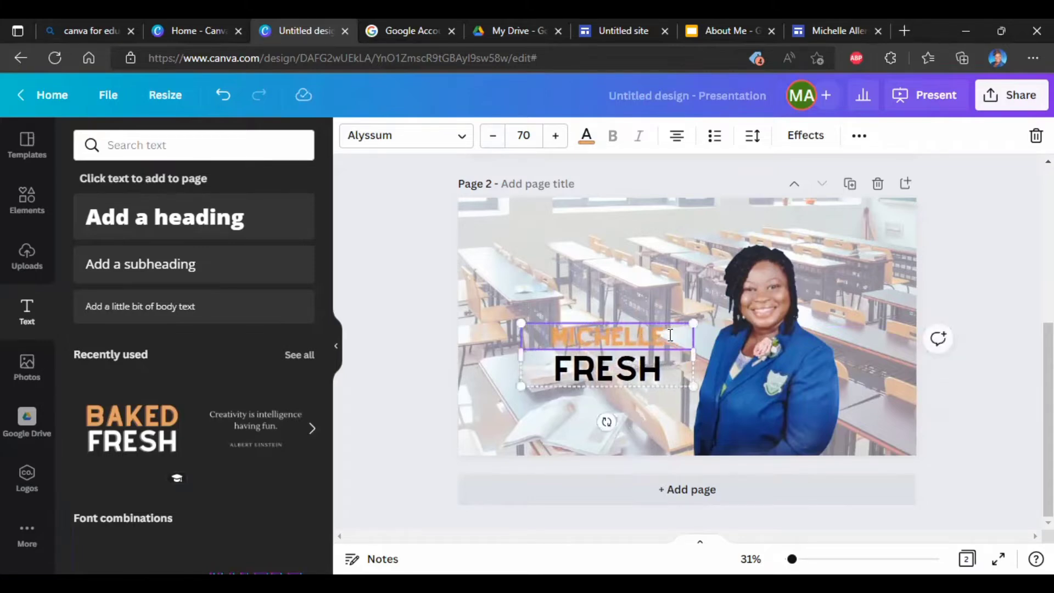
- Change the first name line's text colour to black
{"action": "left_click_drag", "start_coordinate": [670, 335], "coordinate": [560, 214]}
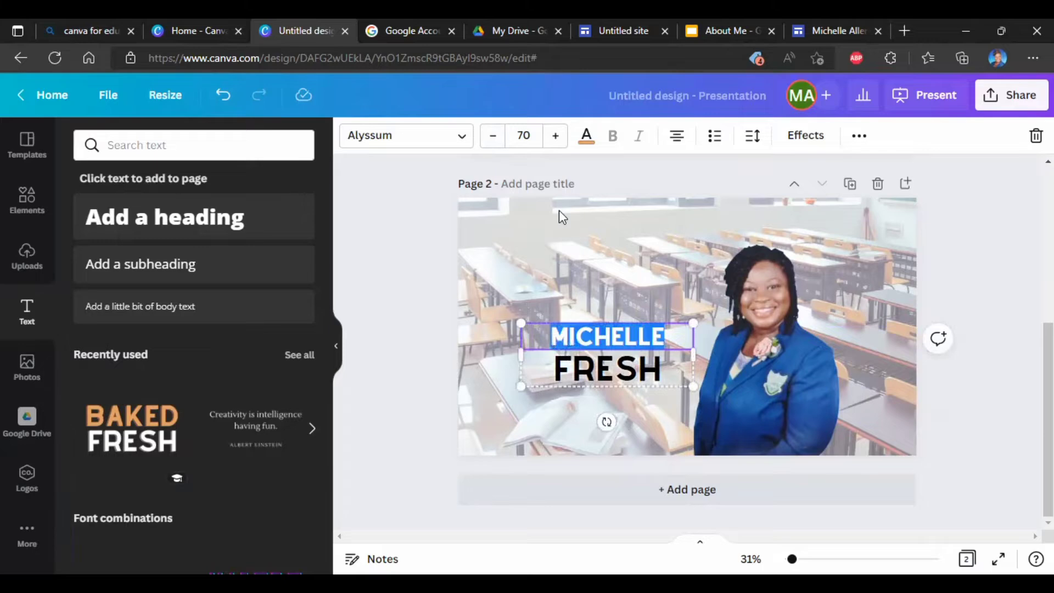
{"action": "left_click", "coordinate": [586, 137]}
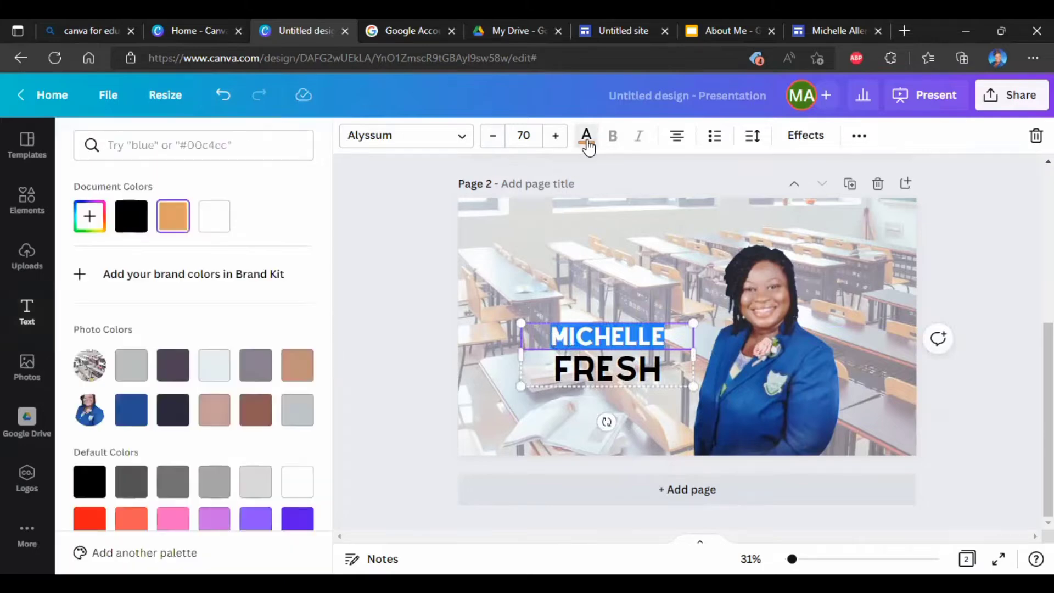
{"action": "left_click", "coordinate": [130, 215]}
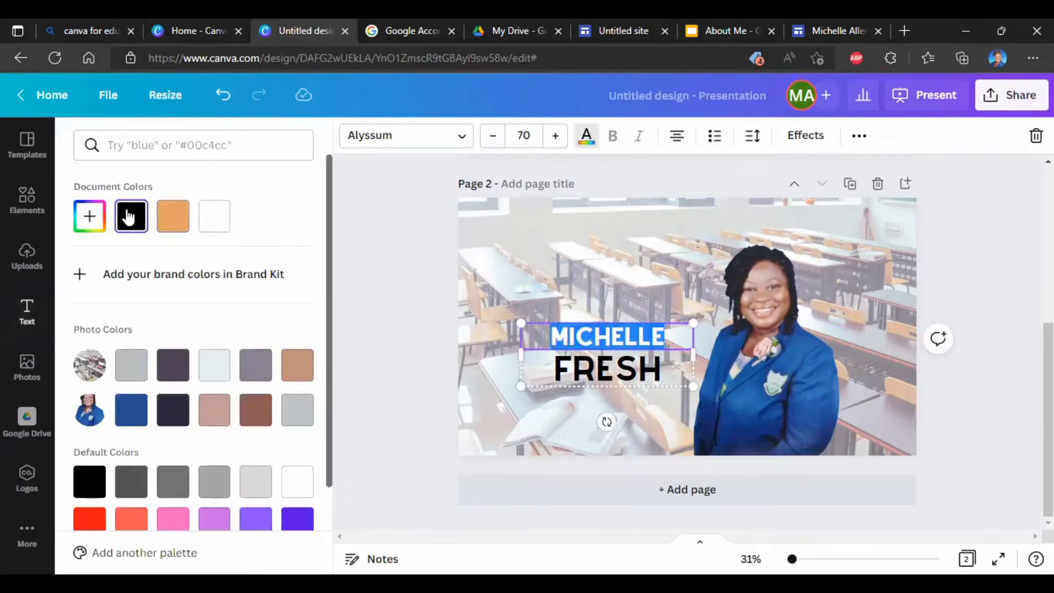
- Reduce the "FRESH" line to font size 79
{"action": "left_click", "coordinate": [551, 367]}
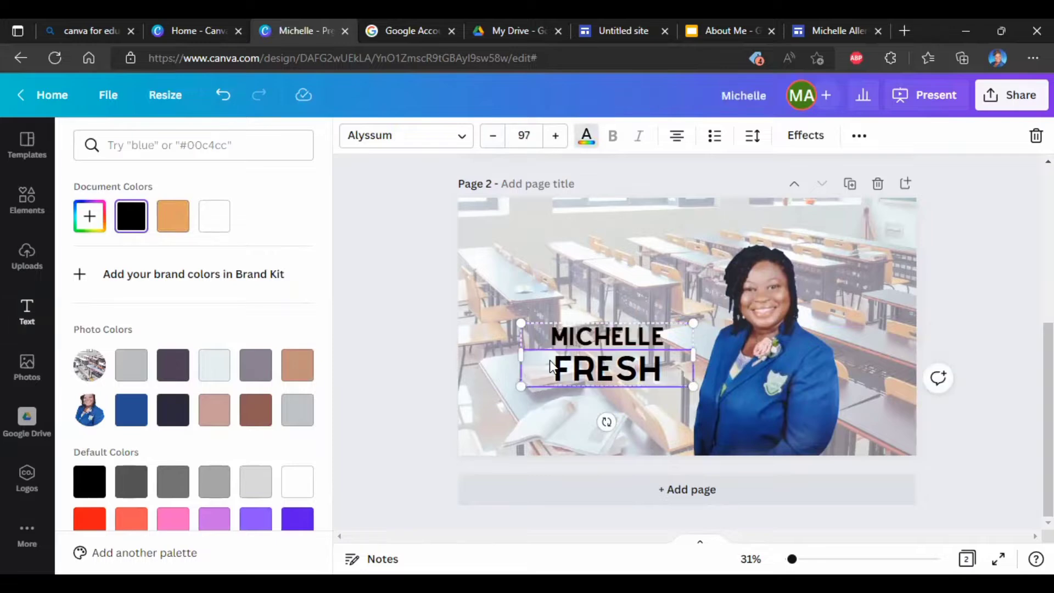
{"action": "double_click", "coordinate": [662, 369]}
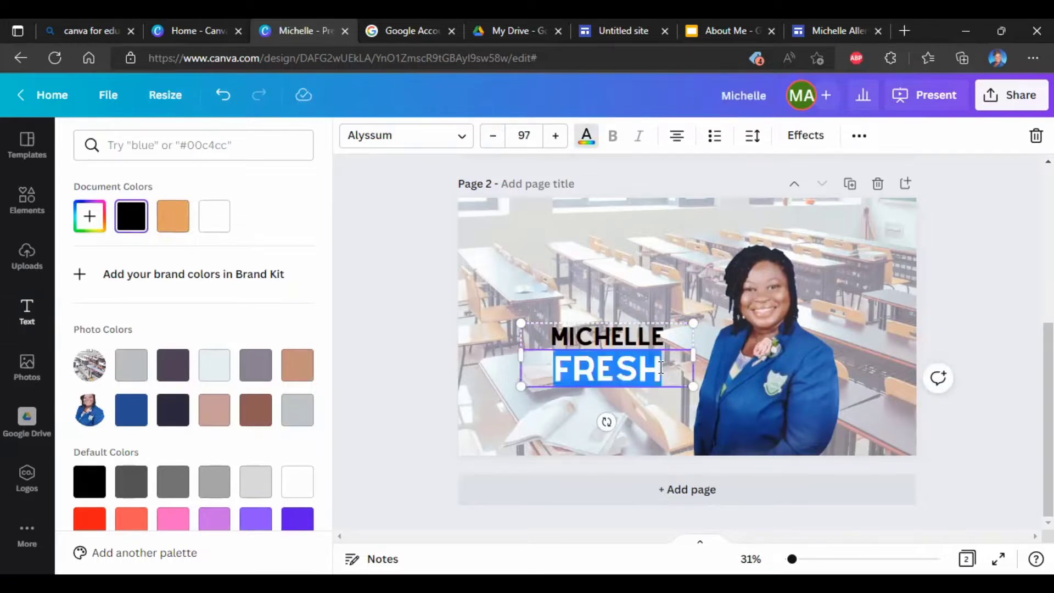
{"action": "left_click", "coordinate": [494, 142]}
{"action": "left_click", "coordinate": [494, 143]}
{"action": "triple_click", "coordinate": [494, 142]}
{"action": "triple_click", "coordinate": [493, 142]}
{"action": "triple_click", "coordinate": [494, 143]}
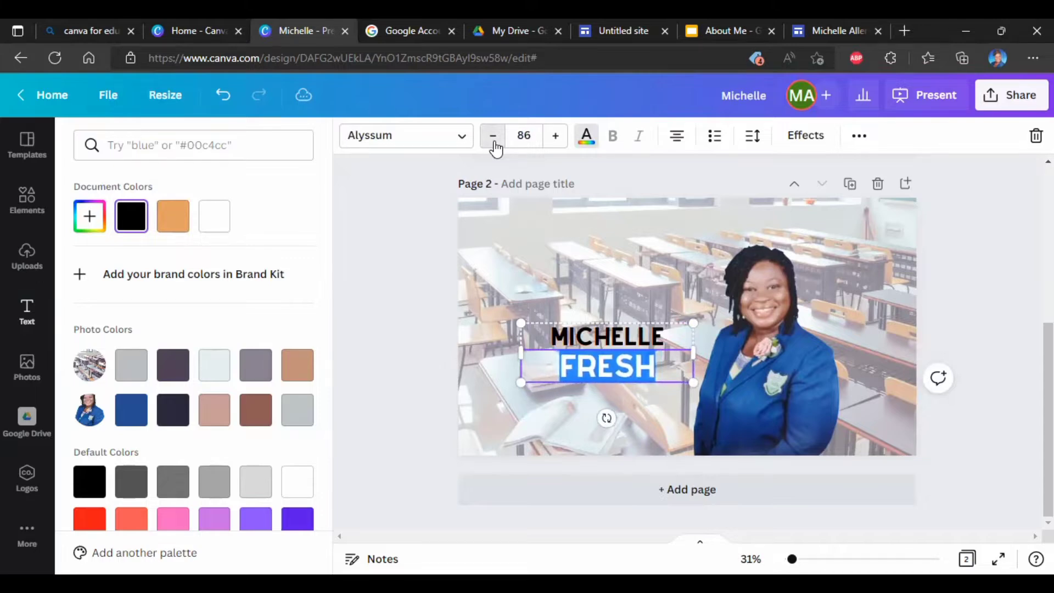
{"action": "triple_click", "coordinate": [494, 142]}
{"action": "double_click", "coordinate": [494, 142]}
{"action": "double_click", "coordinate": [493, 142]}
- Replace the word "FRESH" with the teacher's hyphenated surname in capitals
{"action": "type", "text": "A"}
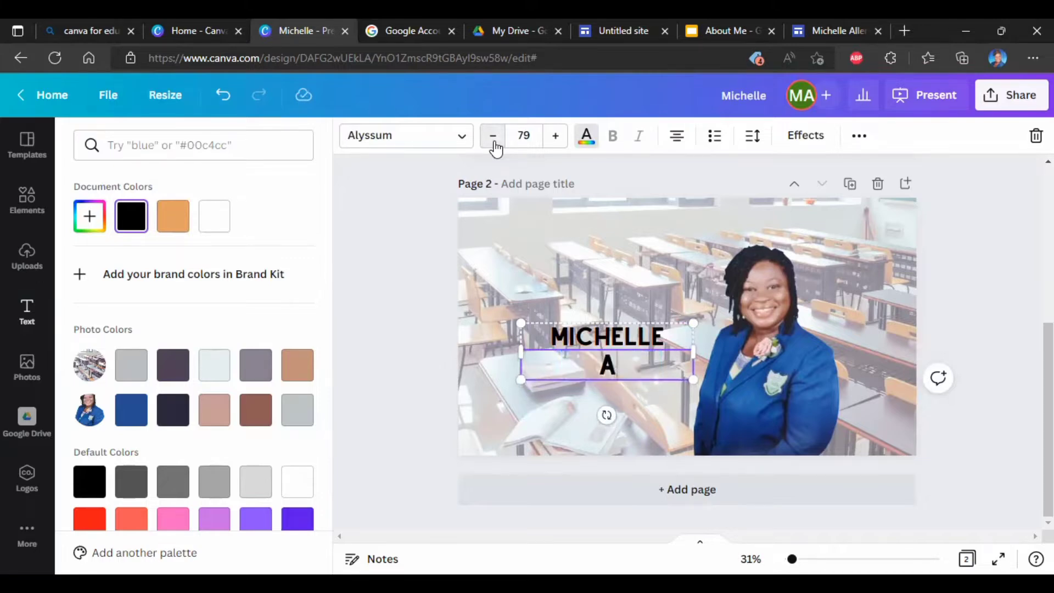
{"action": "type", "text": "LLEN-"}
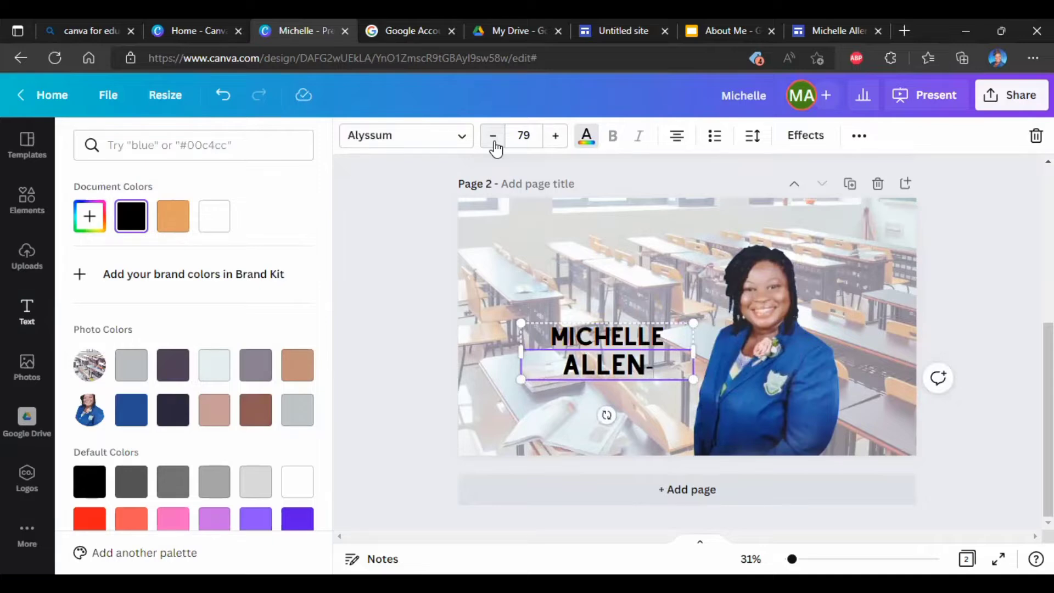
{"action": "type", "text": "SMELLIE"}
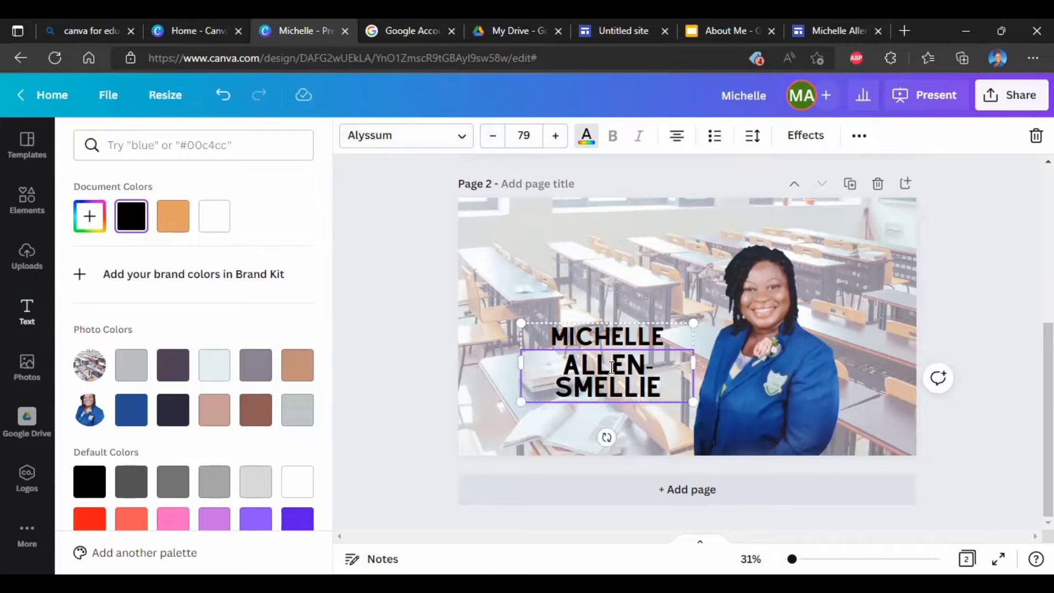
- Reduce the surname to font size 65 so it fits on a single line
{"action": "left_click_drag", "start_coordinate": [553, 360], "coordinate": [657, 380]}
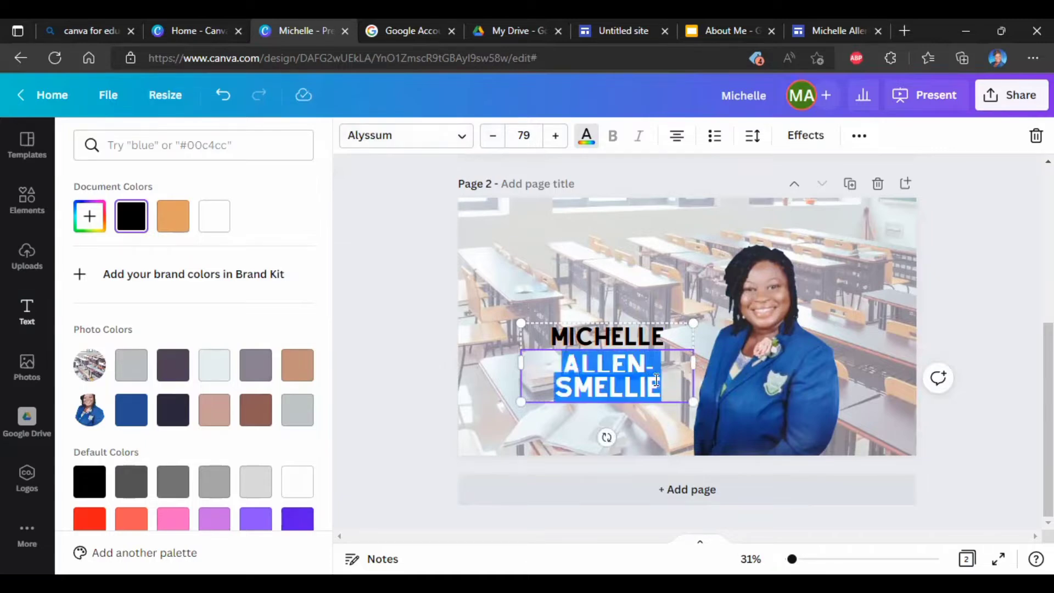
{"action": "left_click", "coordinate": [494, 145]}
{"action": "left_click", "coordinate": [494, 145]}
{"action": "left_click", "coordinate": [494, 145]}
{"action": "left_click", "coordinate": [494, 145]}
{"action": "left_click", "coordinate": [494, 145]}
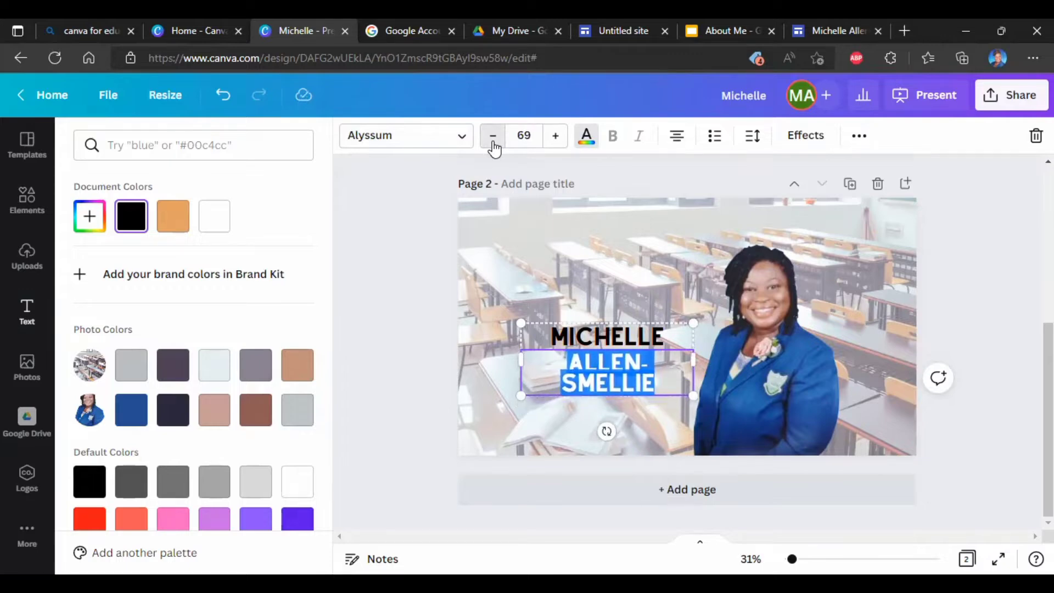
{"action": "left_click", "coordinate": [494, 145]}
{"action": "left_click", "coordinate": [494, 145]}
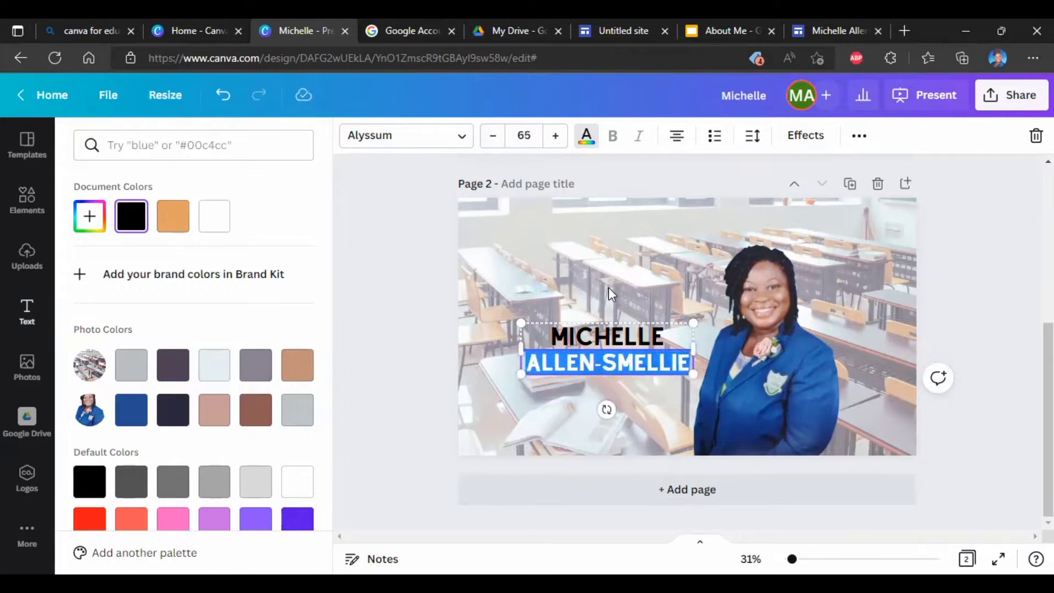
- Reduce the first name line above the surname to font size 61
{"action": "left_click", "coordinate": [553, 334]}
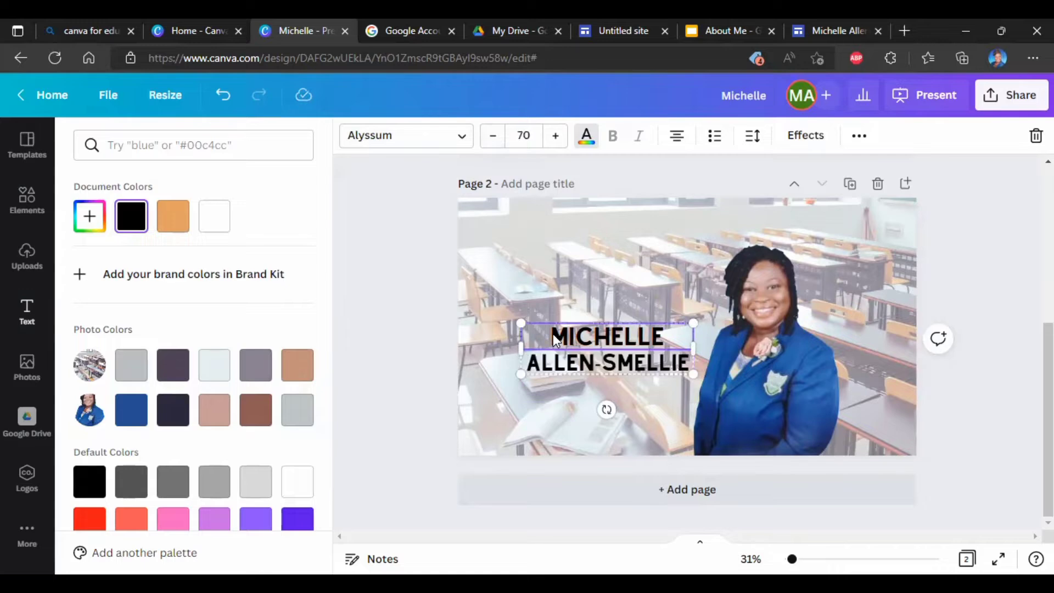
{"action": "double_click", "coordinate": [669, 340]}
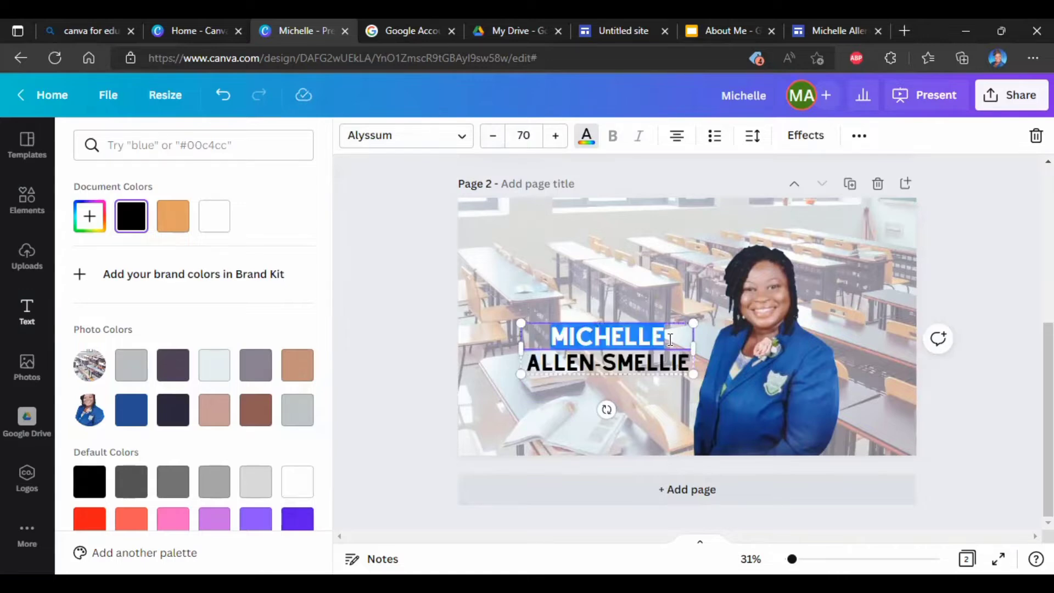
{"action": "left_click", "coordinate": [493, 136]}
{"action": "left_click", "coordinate": [494, 136]}
{"action": "left_click", "coordinate": [493, 136]}
{"action": "left_click", "coordinate": [494, 137]}
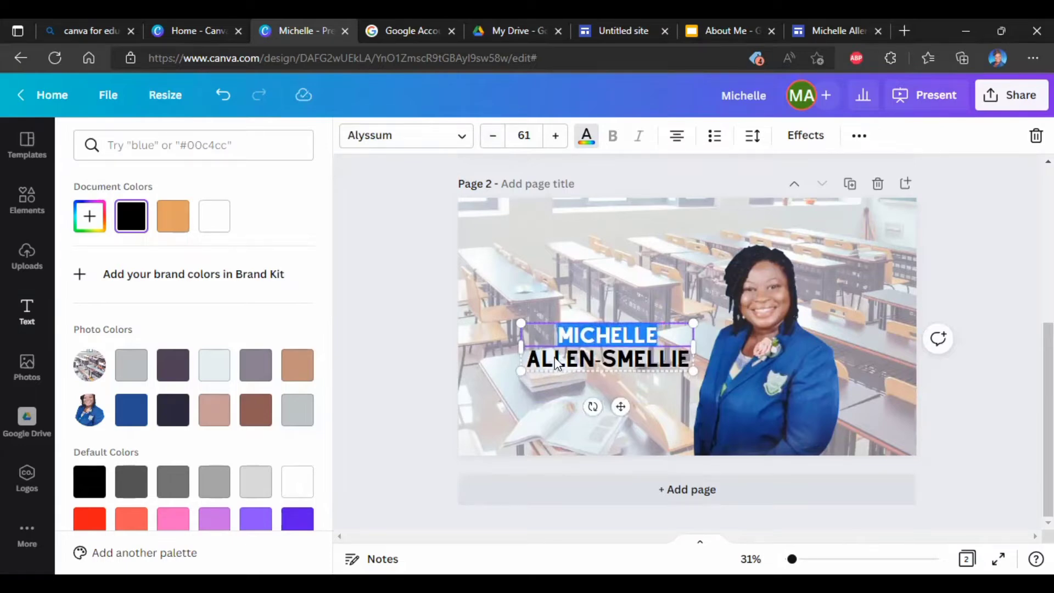
- Move the two-line name text slightly up and closer to the portrait on page 2
{"action": "left_click", "coordinate": [541, 355]}
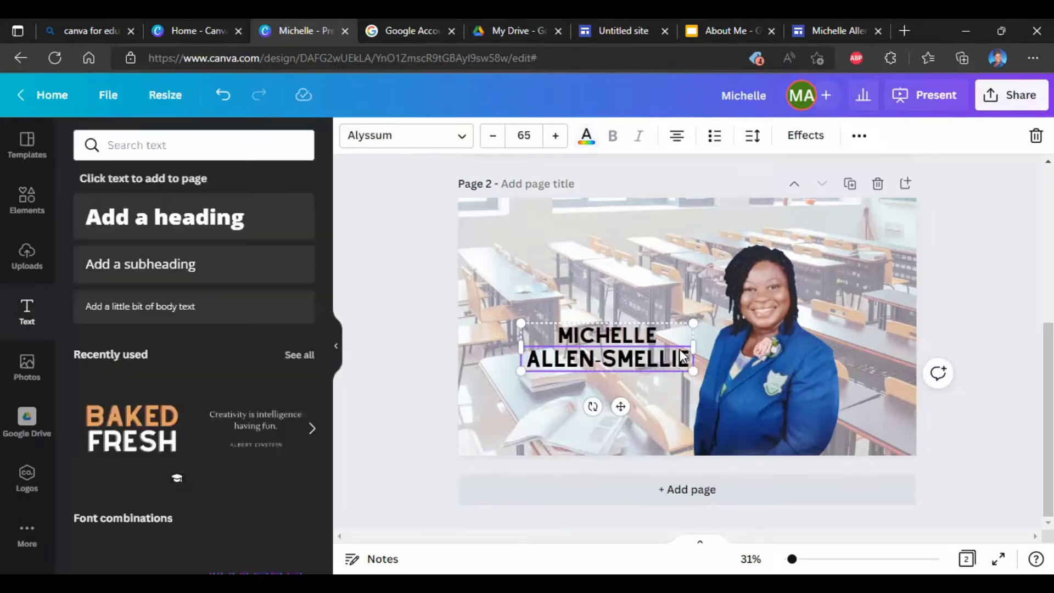
{"action": "left_click", "coordinate": [697, 403]}
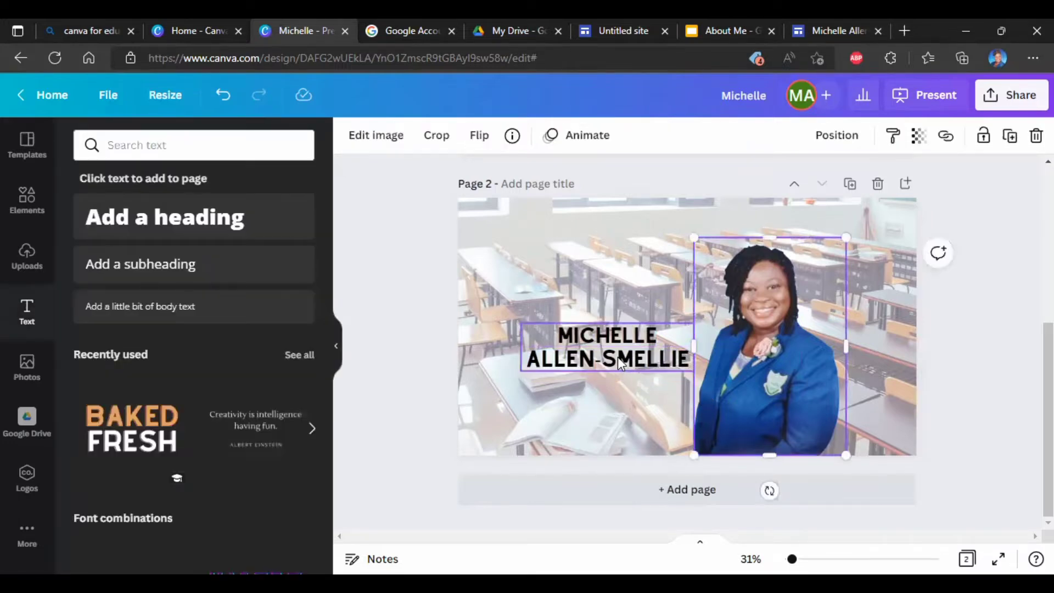
{"action": "left_click", "coordinate": [602, 384]}
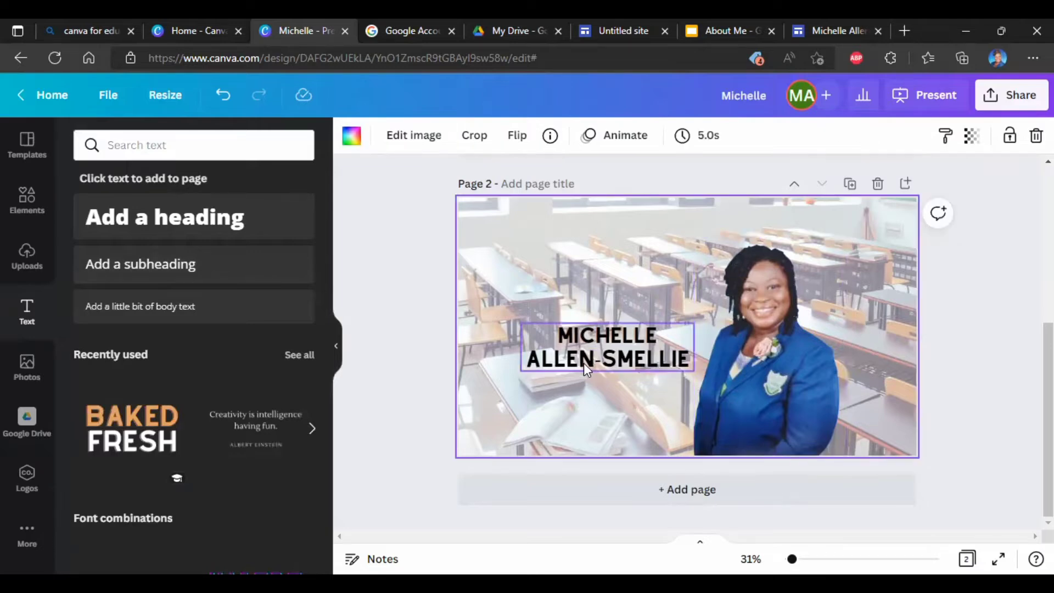
{"action": "left_click_drag", "start_coordinate": [584, 338], "coordinate": [600, 327]}
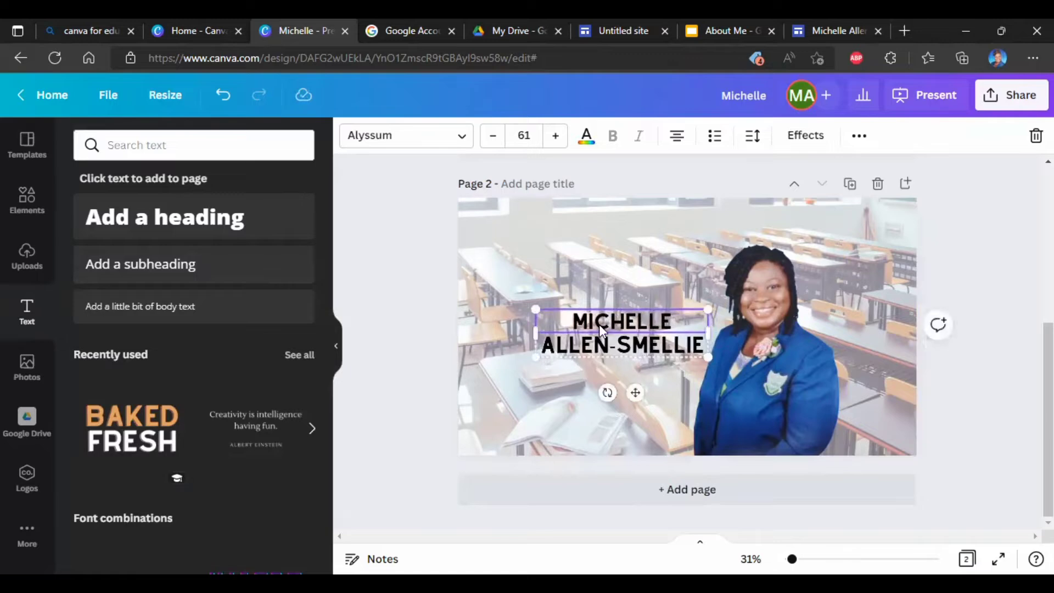
{"action": "left_click", "coordinate": [572, 369]}
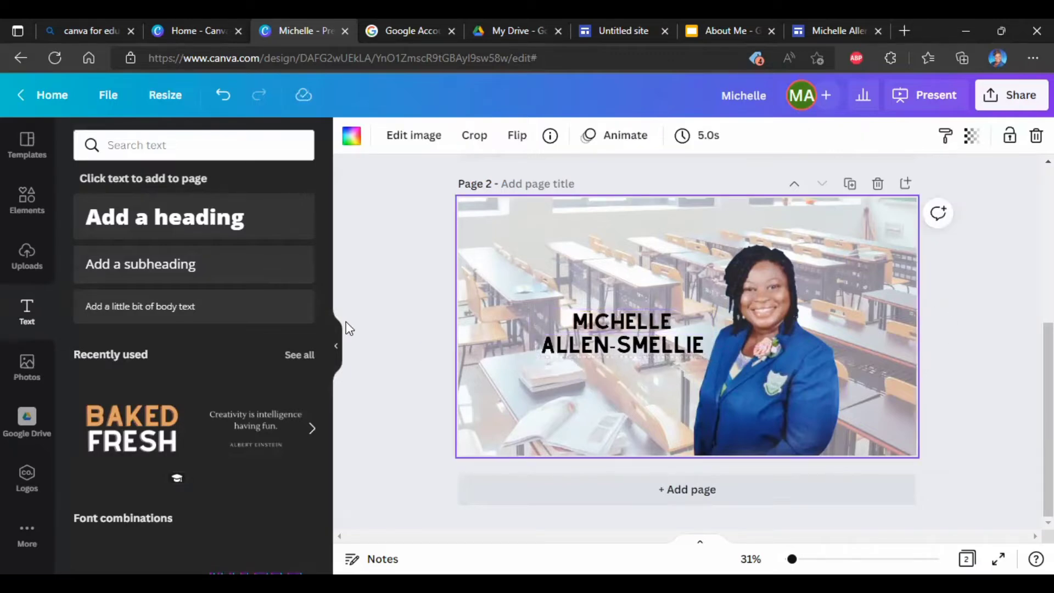
- Add a subheading to page 2 and replace its placeholder text with "Primary Educator"
{"action": "left_click", "coordinate": [201, 270]}
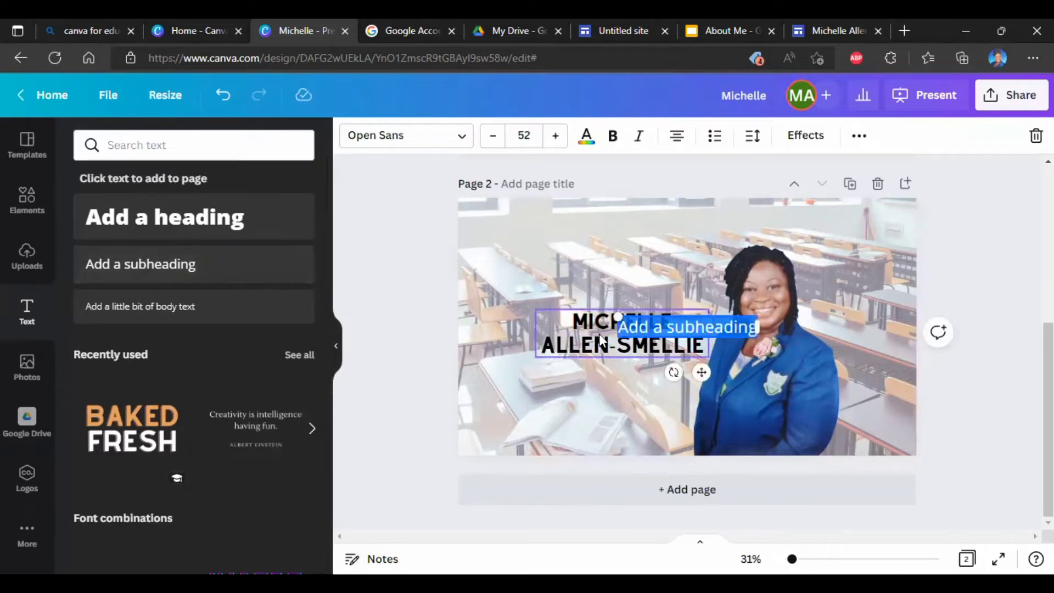
{"action": "left_click", "coordinate": [741, 326]}
{"action": "double_click", "coordinate": [741, 326]}
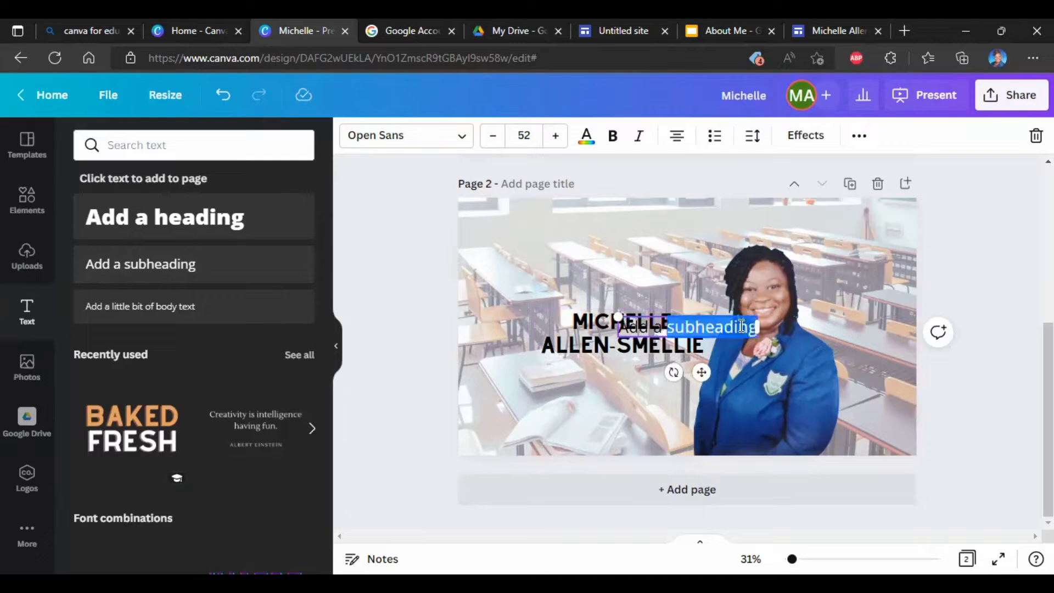
{"action": "key", "text": "BackSpace"}
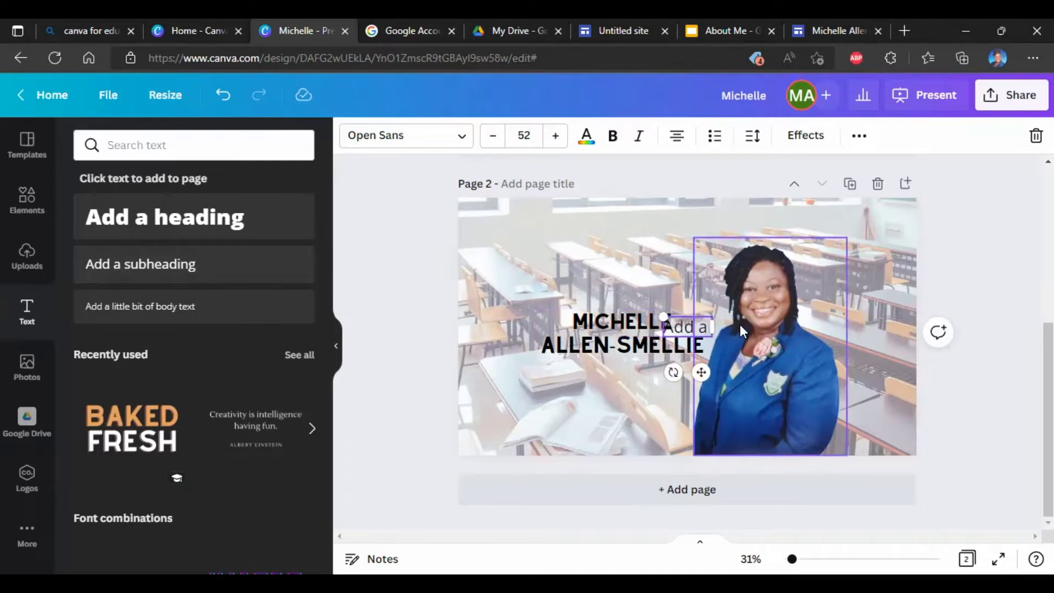
{"action": "key", "text": "BackSpace"}
{"action": "key", "text": "BackSpace"}
{"action": "key", "text": "BackSpace"}
{"action": "key", "text": "BackSpace"}
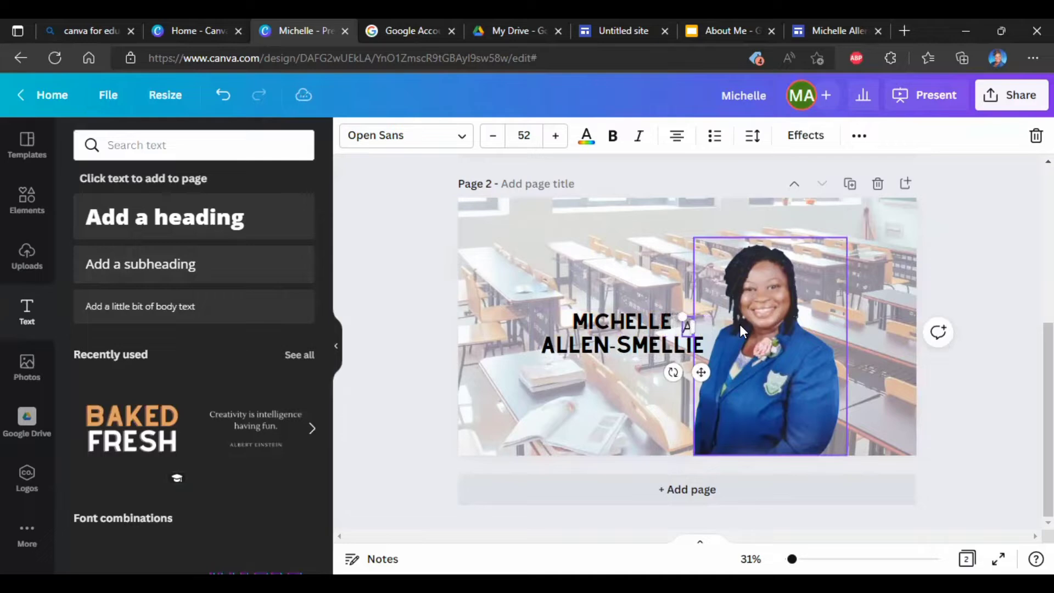
{"action": "key", "text": "BackSpace"}
{"action": "type", "text": "Primary"}
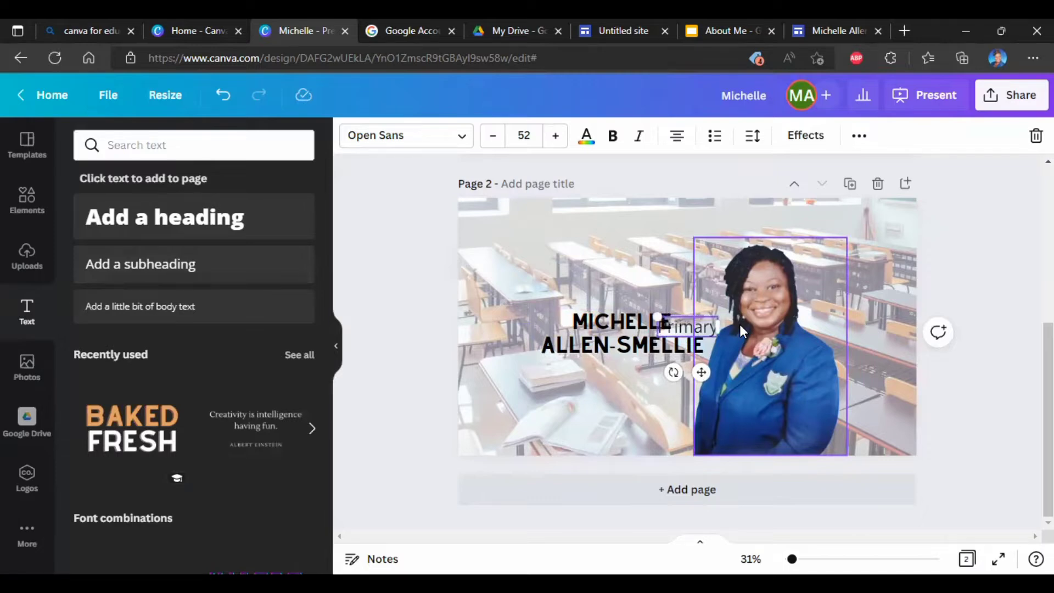
{"action": "type", "text": " Ed"}
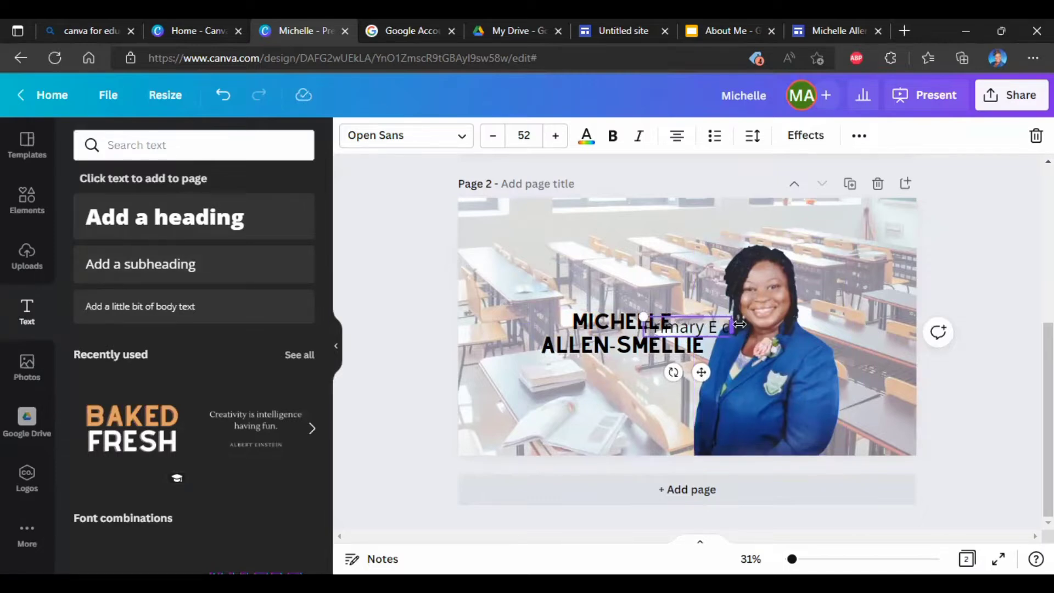
{"action": "type", "text": "u"}
{"action": "key", "text": "BackSpace"}
{"action": "key", "text": "BackSpace"}
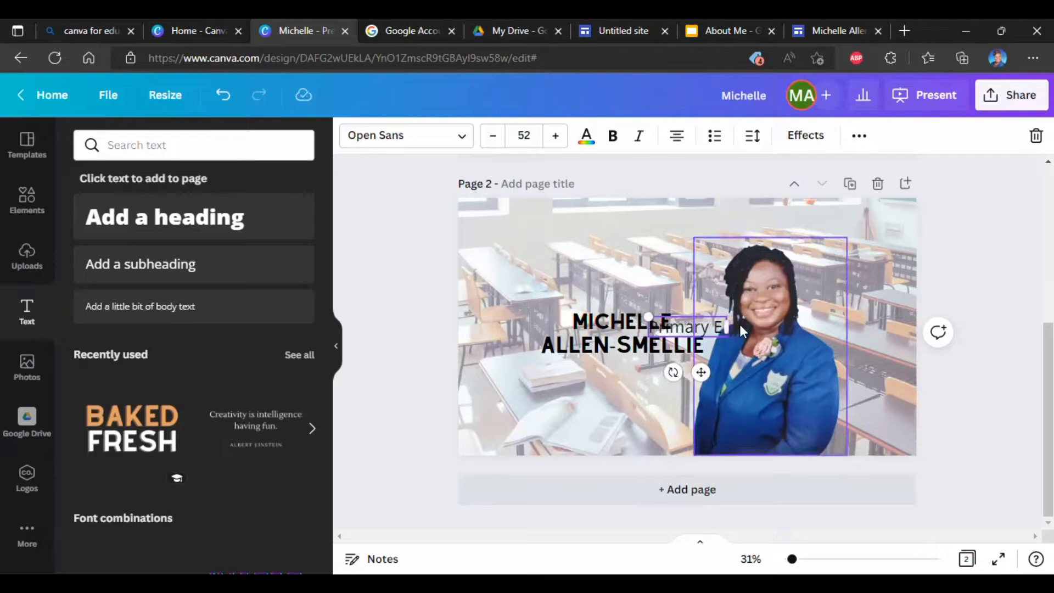
{"action": "type", "text": "du"}
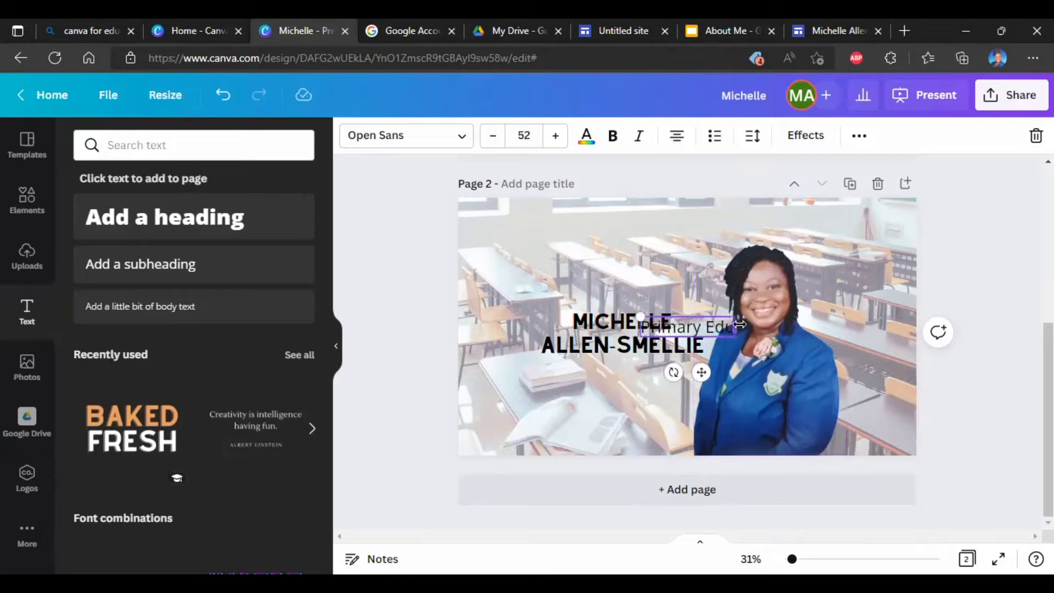
{"action": "type", "text": "cat"}
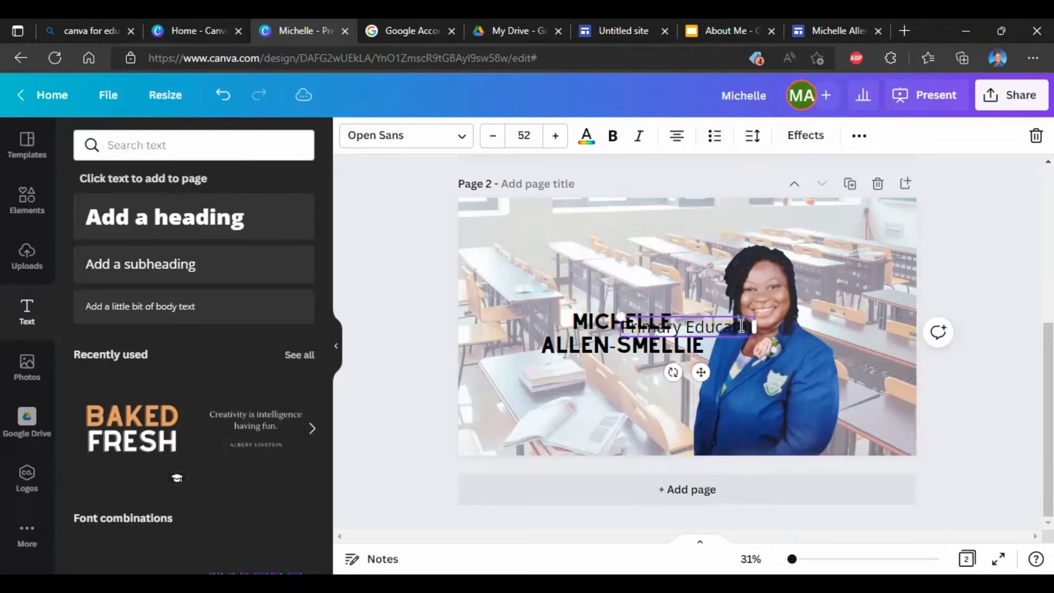
{"action": "type", "text": "o"}
- Make the "Primary Educator" subheading bold and place it directly beneath the surname line
{"action": "left_click_drag", "start_coordinate": [749, 327], "coordinate": [622, 327]}
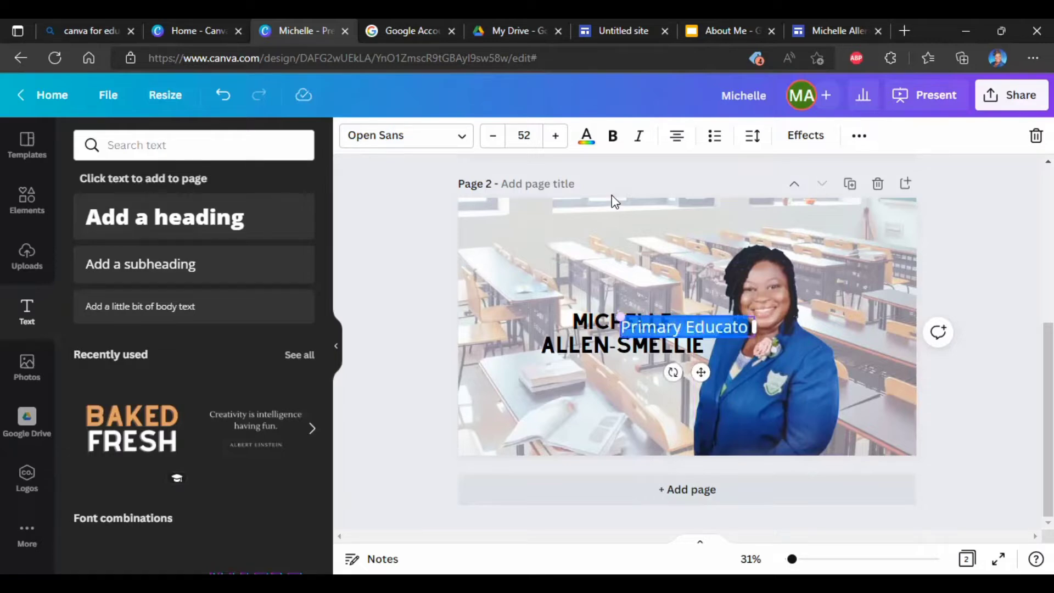
{"action": "left_click", "coordinate": [614, 137]}
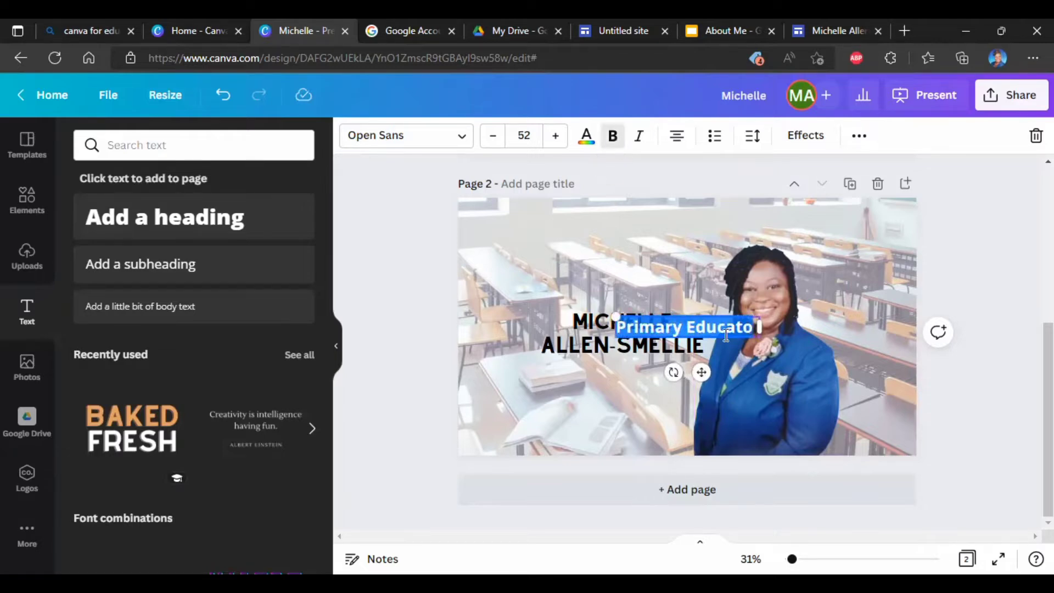
{"action": "left_click_drag", "start_coordinate": [721, 315], "coordinate": [655, 354]}
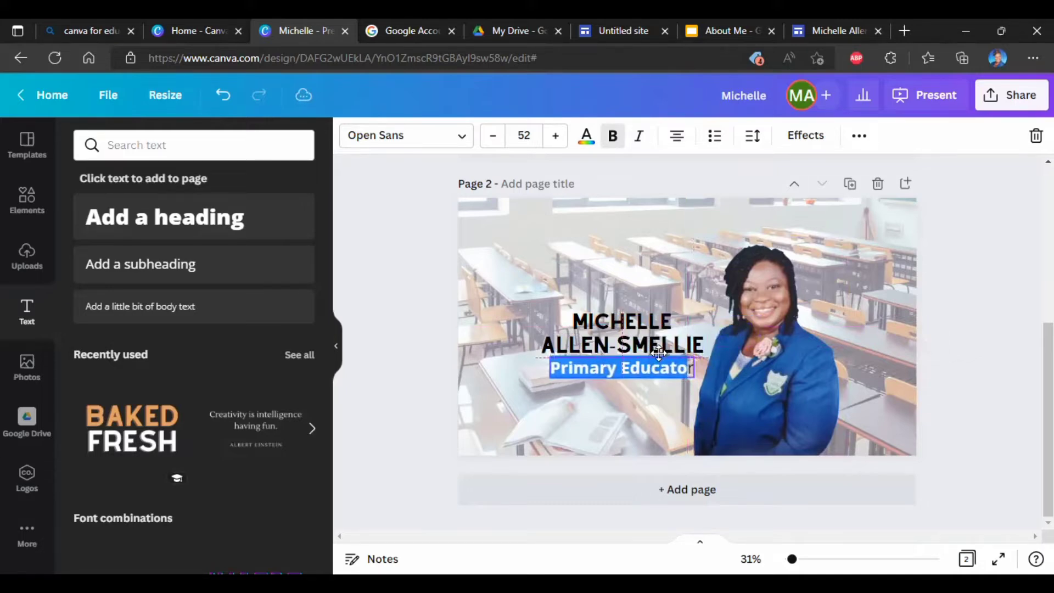
- Scale the "Primary Educator" subheading down to about font size 46.1 so it is narrower than the surname
{"action": "left_click", "coordinate": [698, 371]}
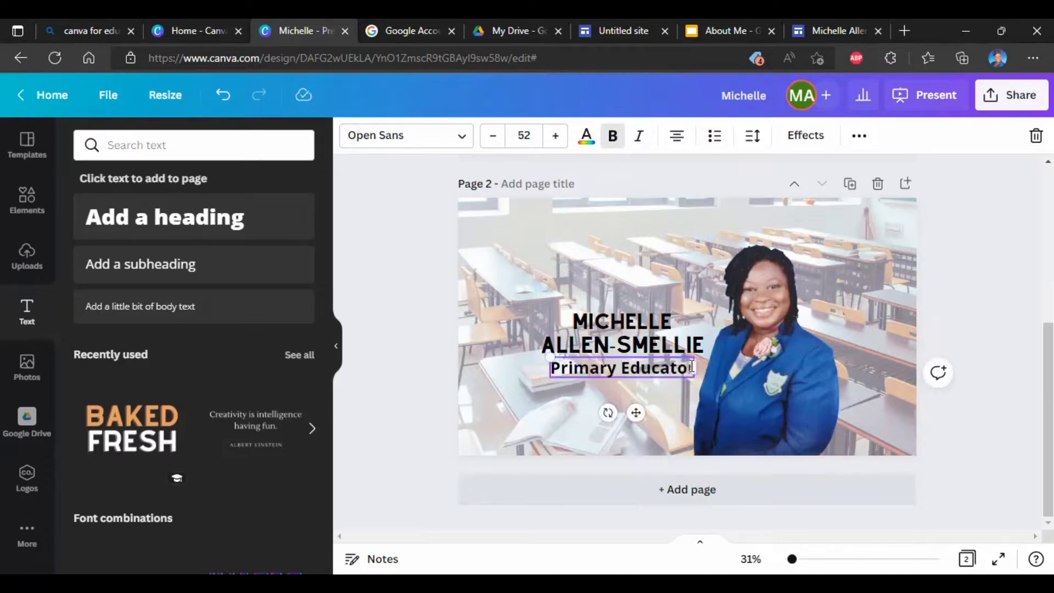
{"action": "left_click", "coordinate": [614, 145]}
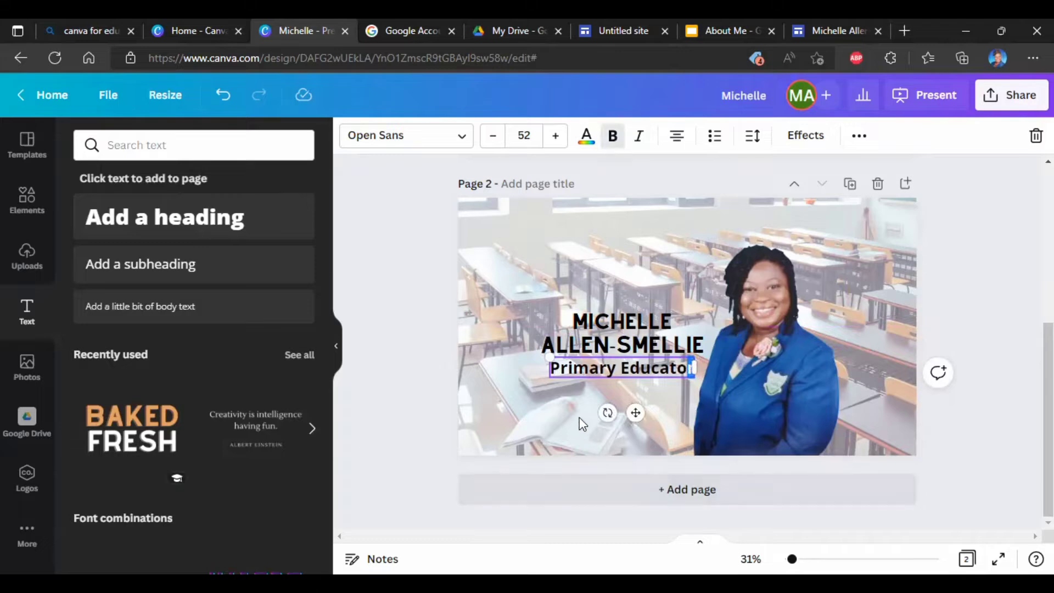
{"action": "left_click_drag", "start_coordinate": [549, 357], "coordinate": [567, 363]}
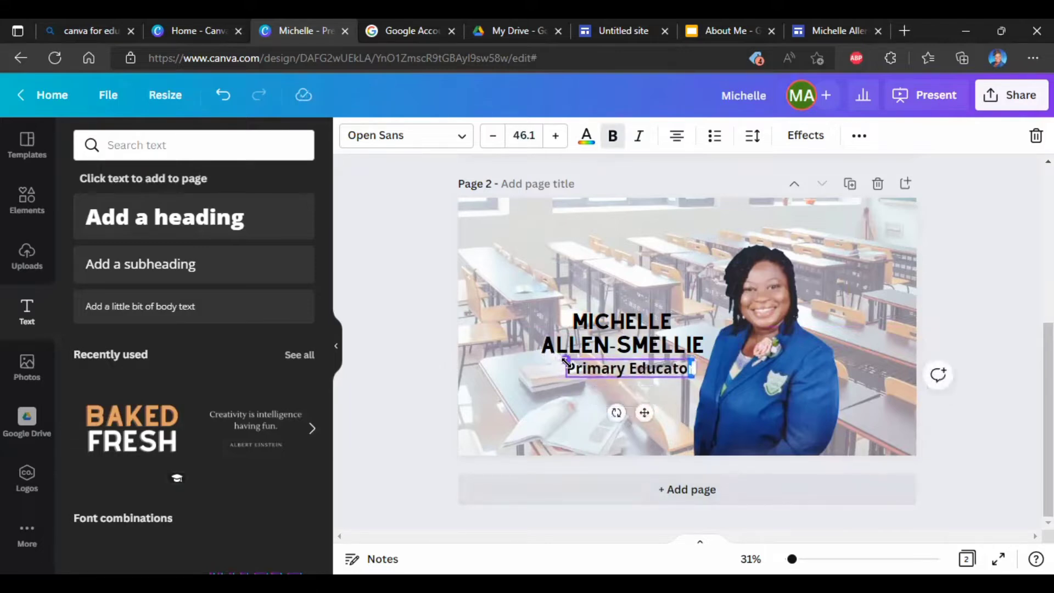
- Reduce the first name line of the title to font size 57
{"action": "left_click", "coordinate": [567, 321]}
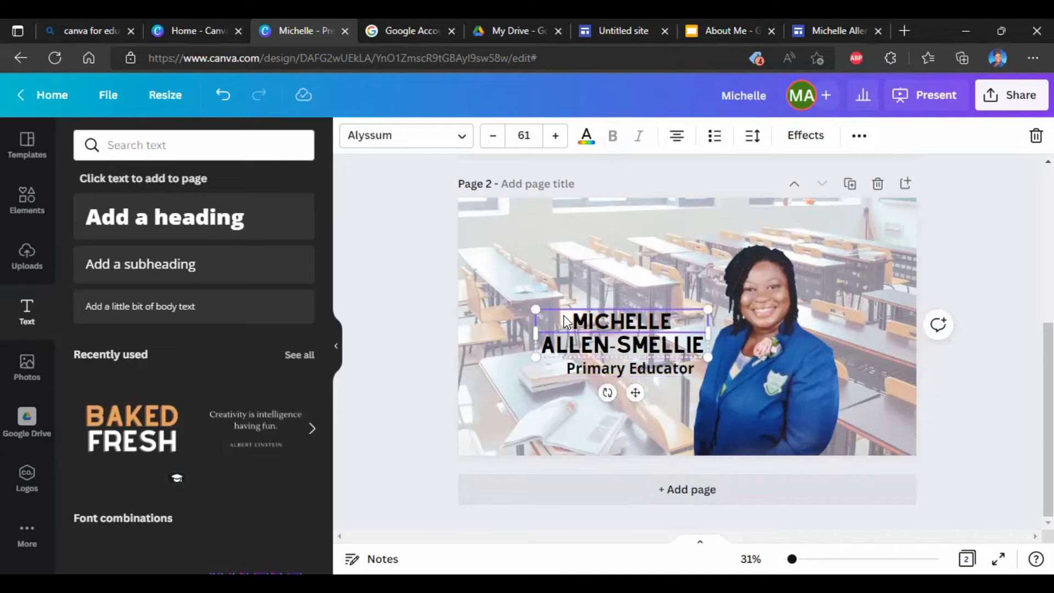
{"action": "left_click", "coordinate": [494, 137]}
{"action": "left_click", "coordinate": [494, 137]}
{"action": "left_click", "coordinate": [494, 137]}
{"action": "left_click", "coordinate": [494, 138]}
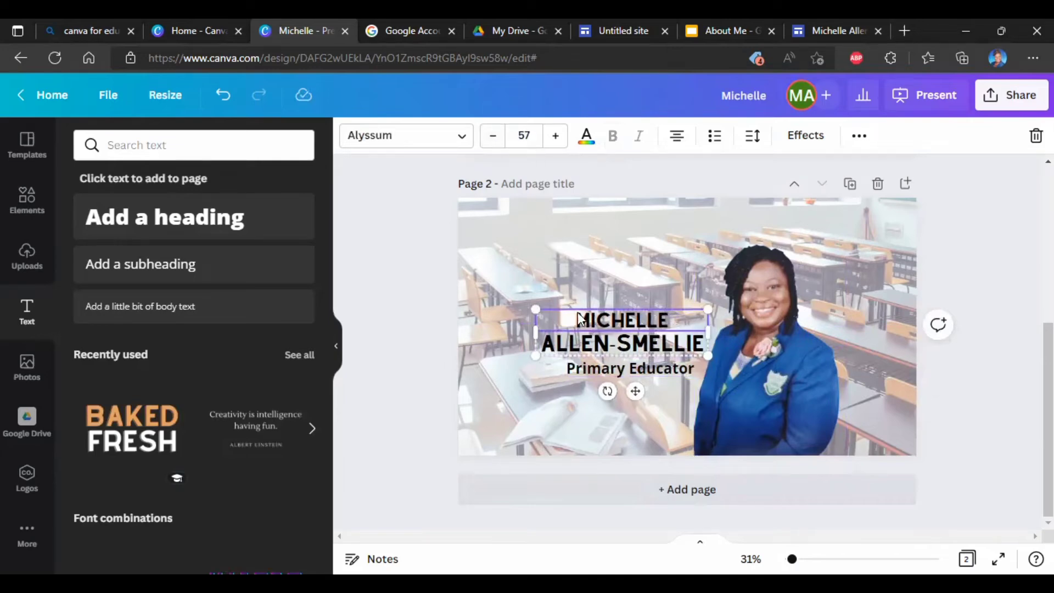
- Reduce the surname line of the title to font size 60
{"action": "left_click", "coordinate": [567, 340]}
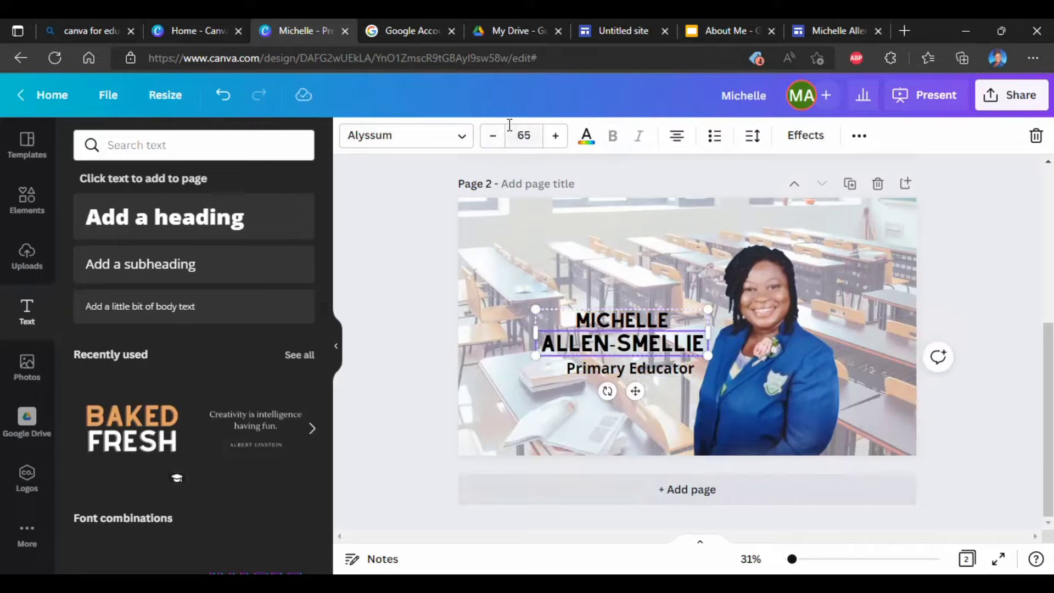
{"action": "left_click", "coordinate": [493, 144]}
{"action": "left_click", "coordinate": [493, 144]}
{"action": "left_click", "coordinate": [493, 144]}
{"action": "left_click", "coordinate": [493, 143]}
{"action": "left_click", "coordinate": [493, 144]}
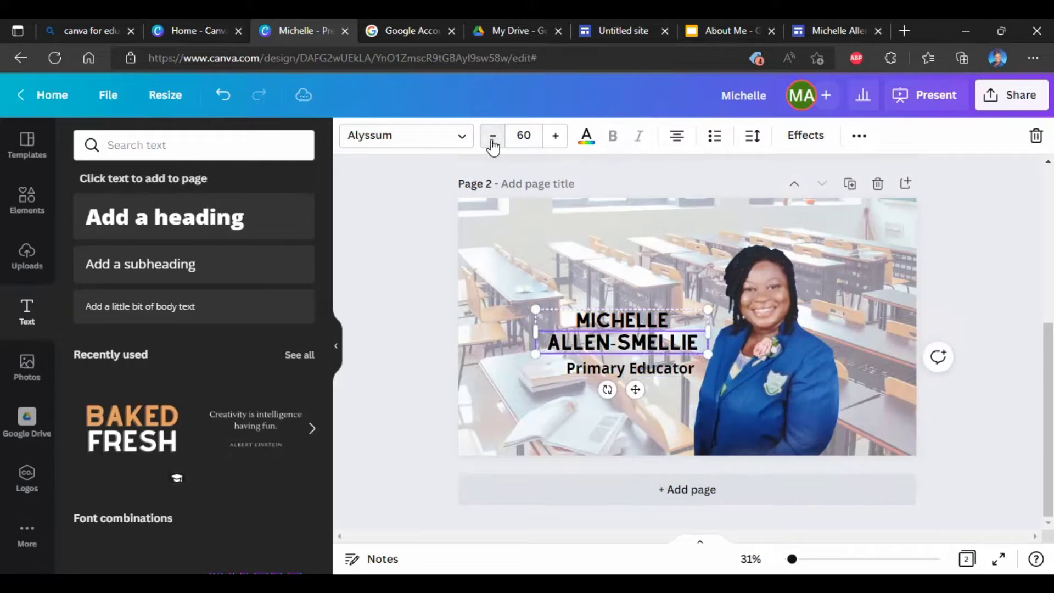
- Apply the Breathe photo animation to the cut-out portrait on page 2
{"action": "left_click", "coordinate": [782, 351]}
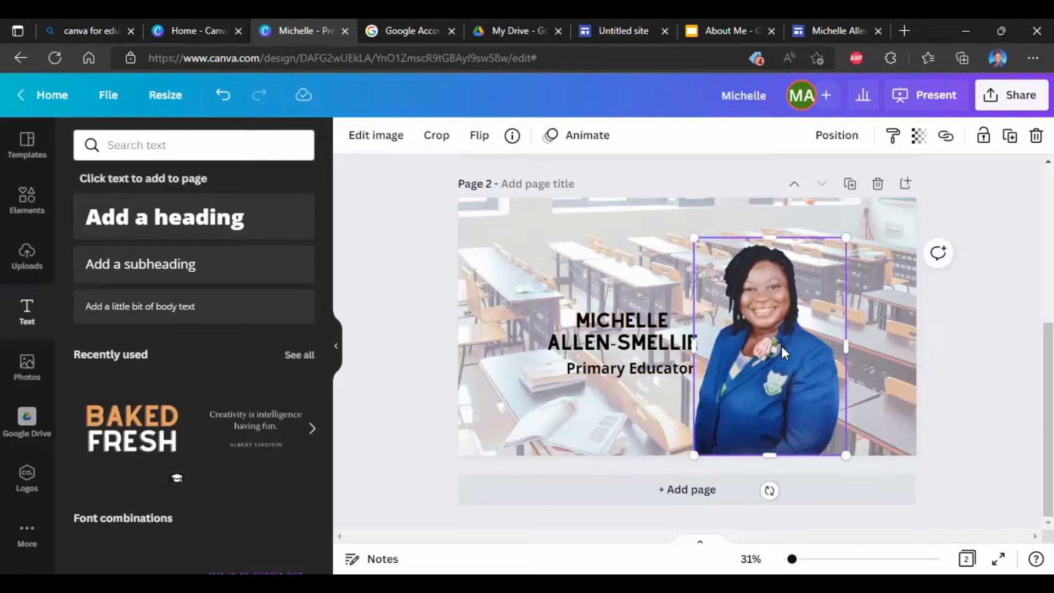
{"action": "left_click", "coordinate": [628, 232]}
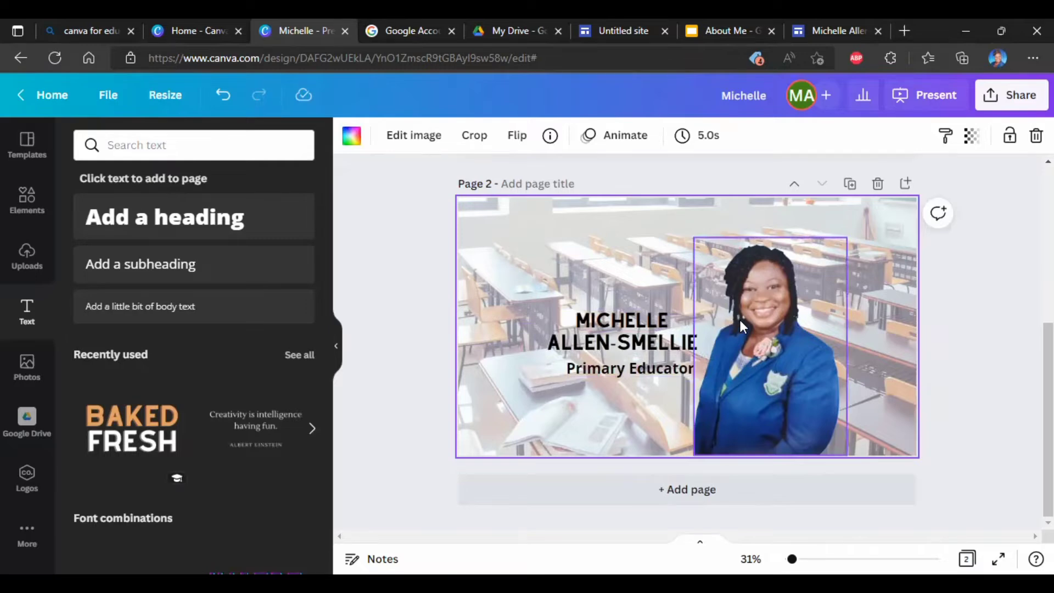
{"action": "left_click", "coordinate": [754, 325]}
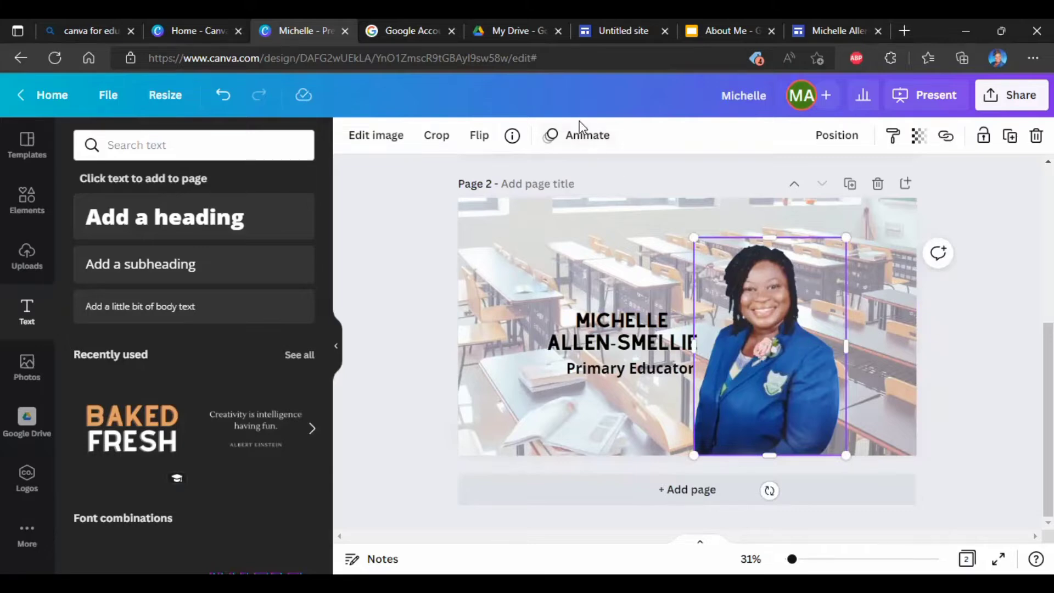
{"action": "left_click", "coordinate": [578, 144]}
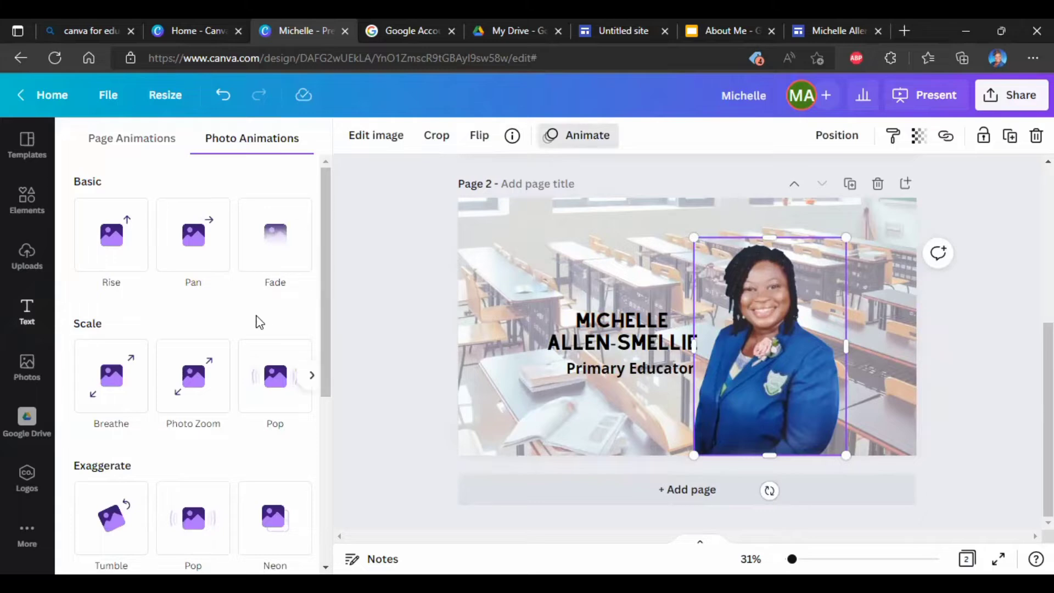
{"action": "scroll", "coordinate": [260, 323], "scroll_direction": "down", "scroll_amount": 5}
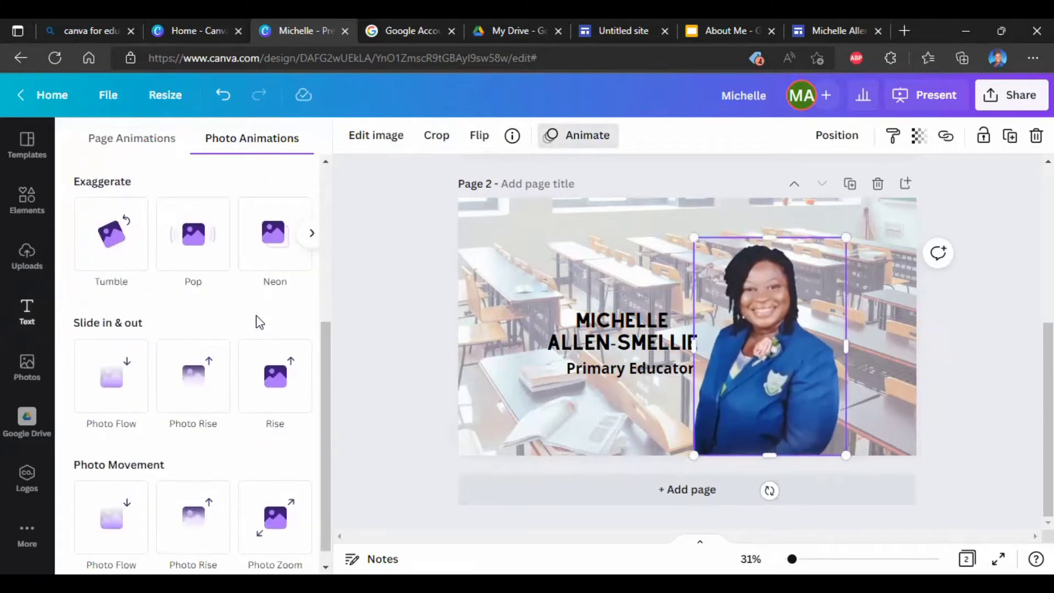
{"action": "scroll", "coordinate": [260, 323], "scroll_direction": "down", "scroll_amount": 1}
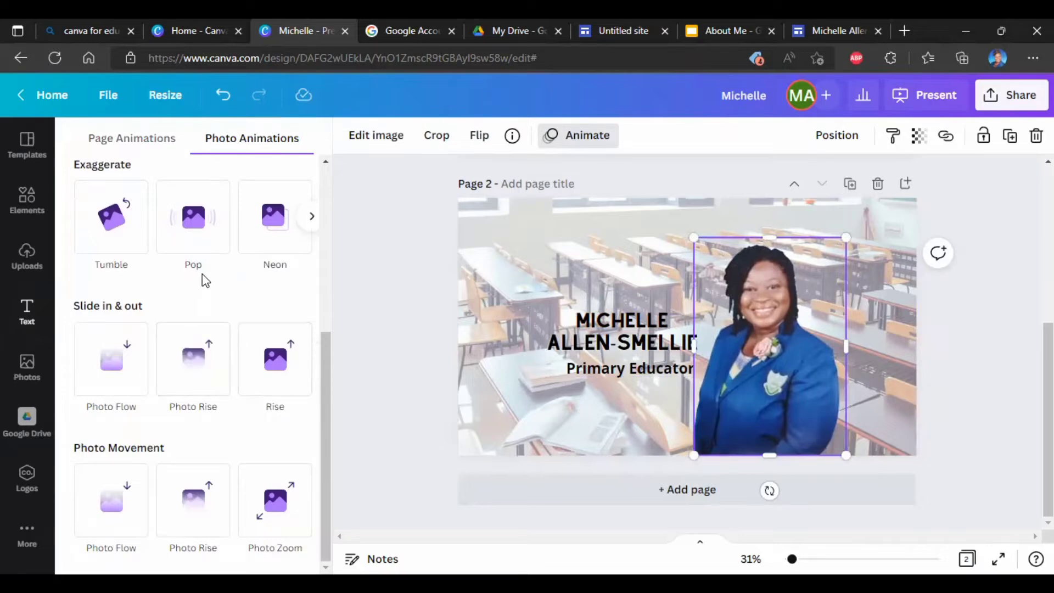
{"action": "scroll", "coordinate": [205, 280], "scroll_direction": "up", "scroll_amount": 2}
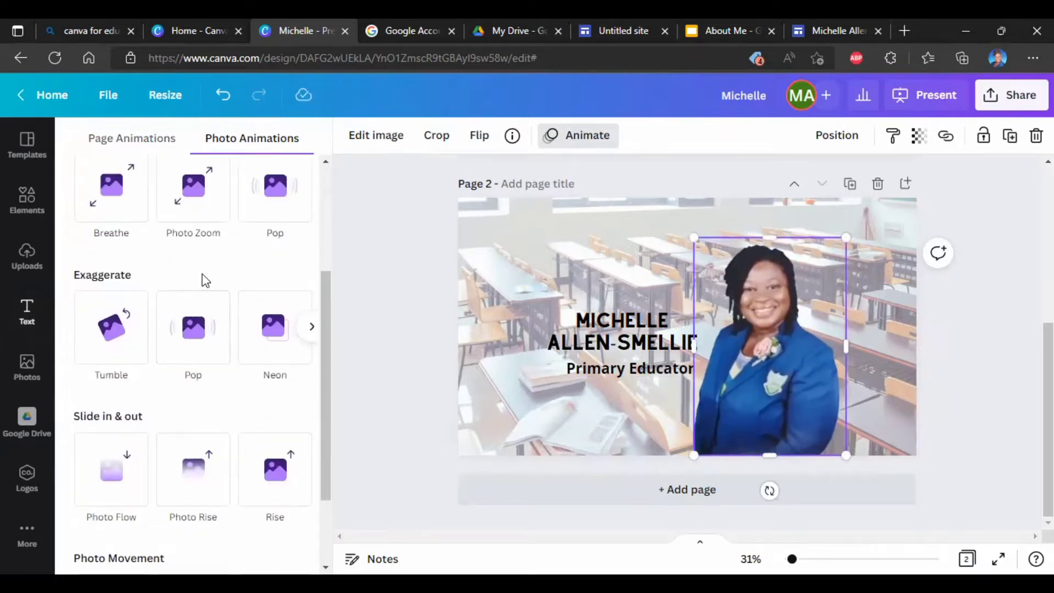
{"action": "scroll", "coordinate": [205, 280], "scroll_direction": "up", "scroll_amount": 1}
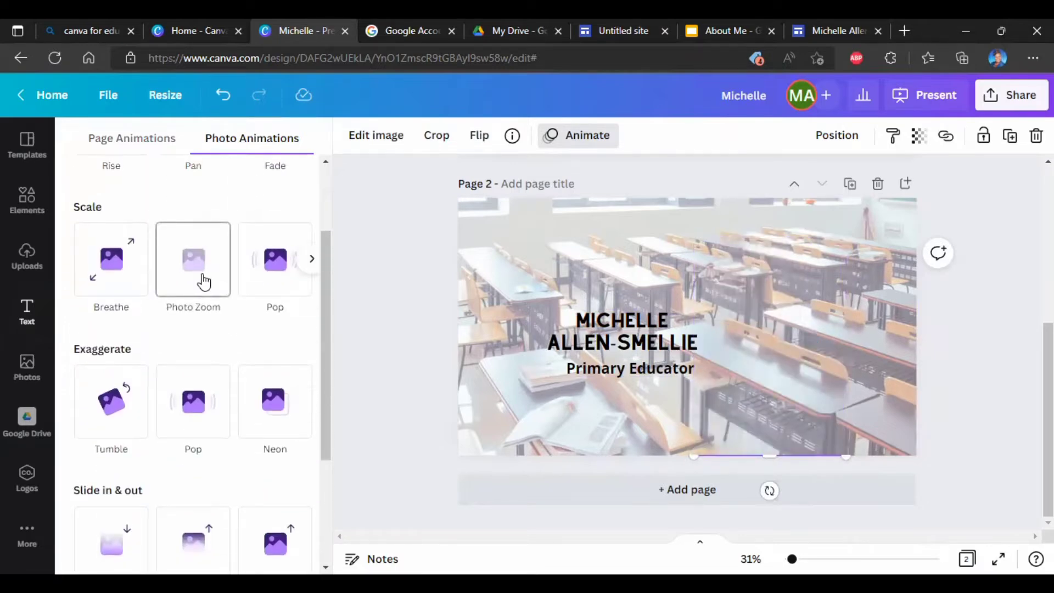
{"action": "left_click", "coordinate": [123, 281]}
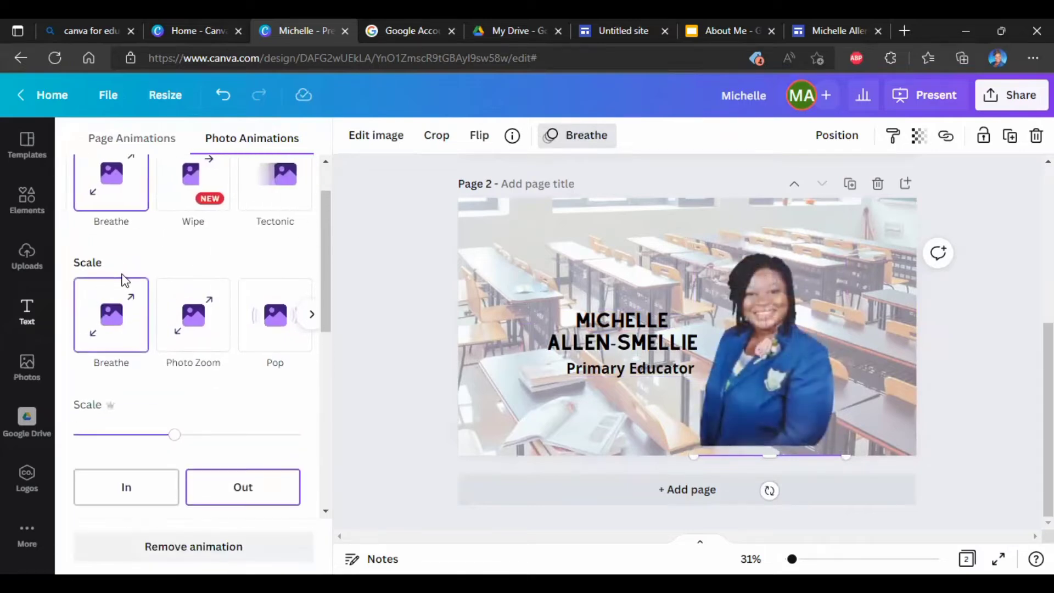
- Apply the Rise animation to the two-line name text
{"action": "left_click", "coordinate": [639, 341]}
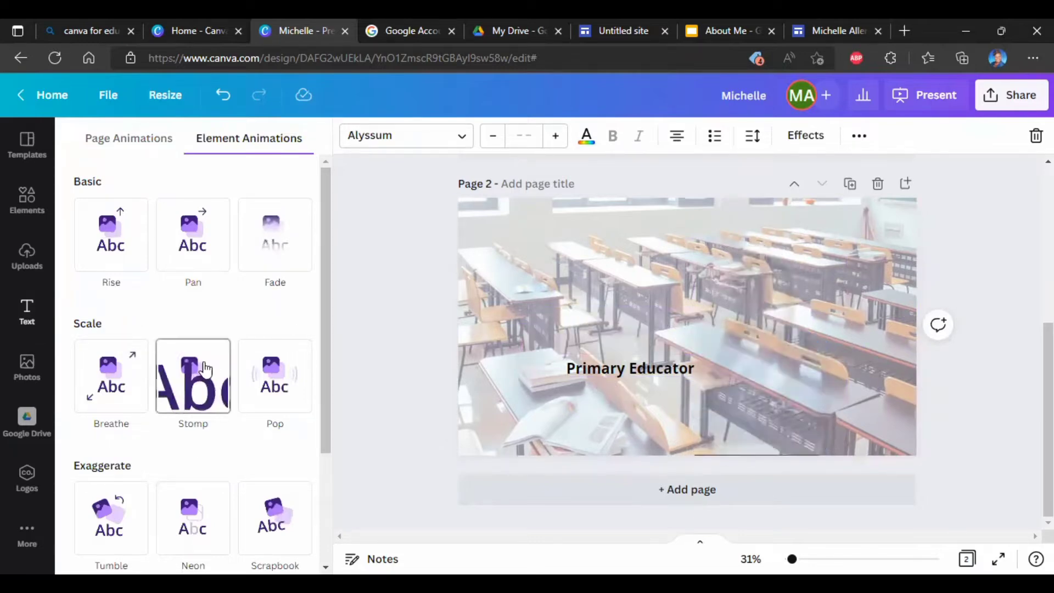
{"action": "scroll", "coordinate": [206, 370], "scroll_direction": "down", "scroll_amount": 2}
{"action": "scroll", "coordinate": [206, 370], "scroll_direction": "down", "scroll_amount": 2}
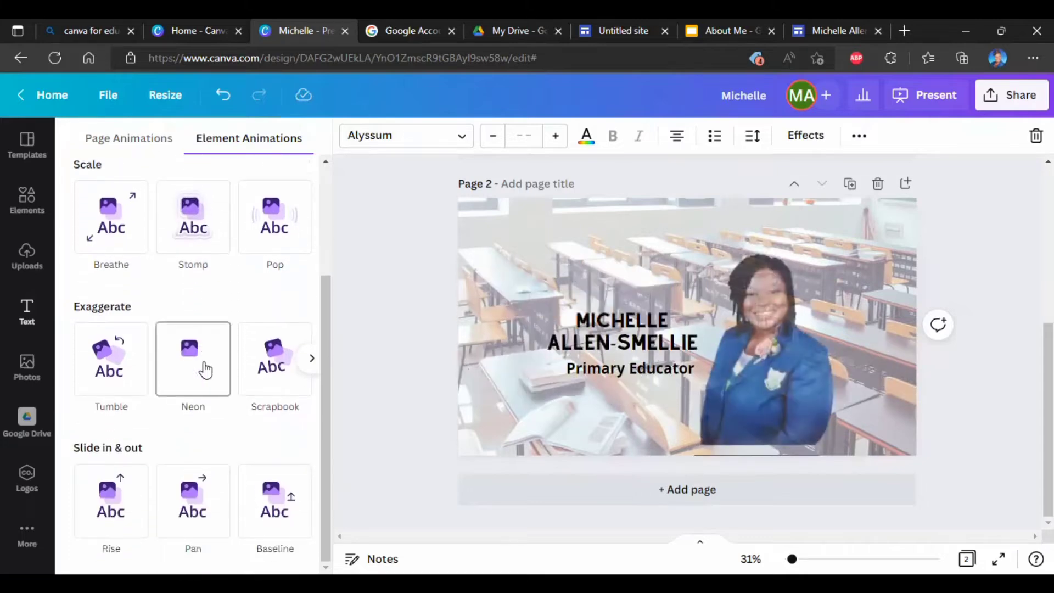
{"action": "scroll", "coordinate": [205, 370], "scroll_direction": "up", "scroll_amount": 4}
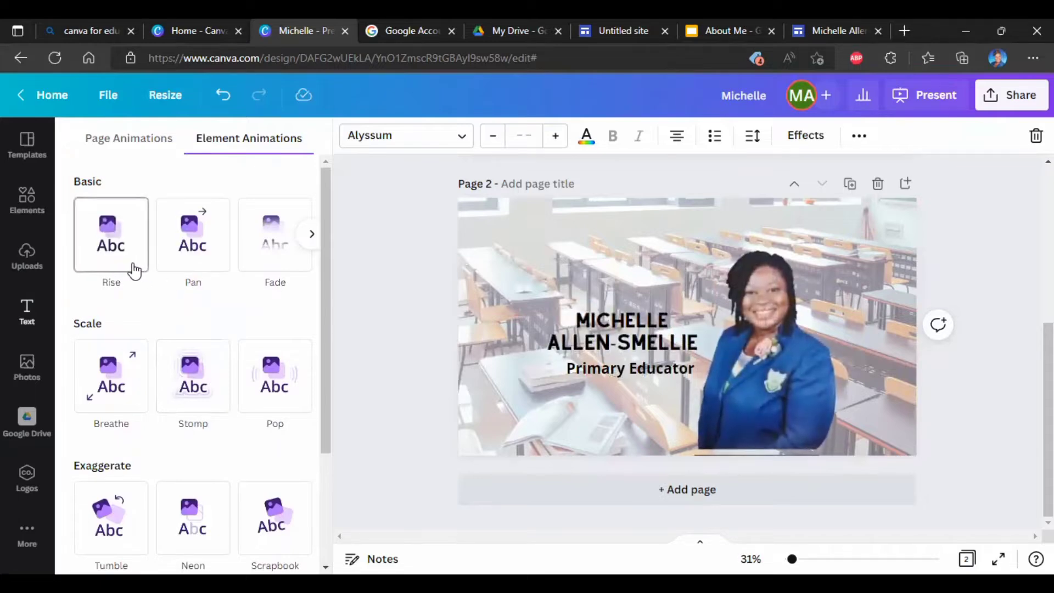
{"action": "left_click", "coordinate": [134, 270]}
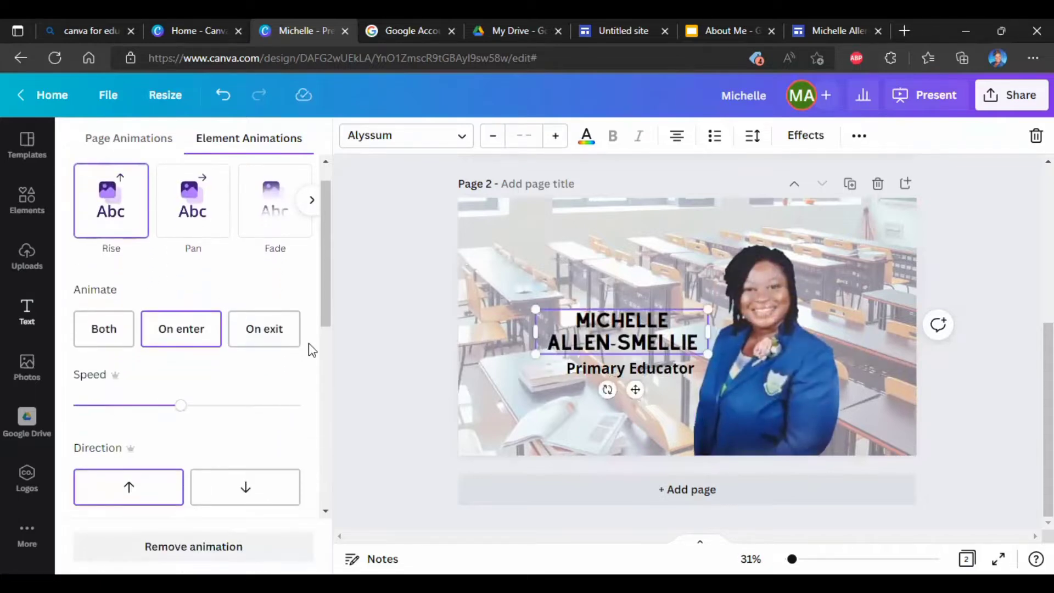
- Apply the Rise text animation to the "Primary Educator" subheading
{"action": "left_click", "coordinate": [679, 369]}
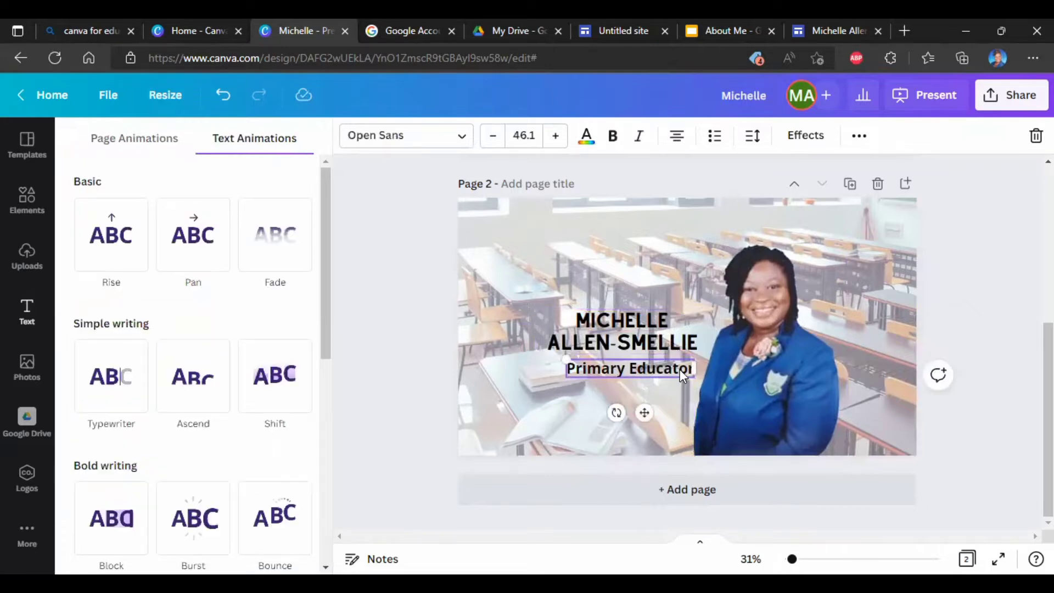
{"action": "left_click", "coordinate": [128, 272]}
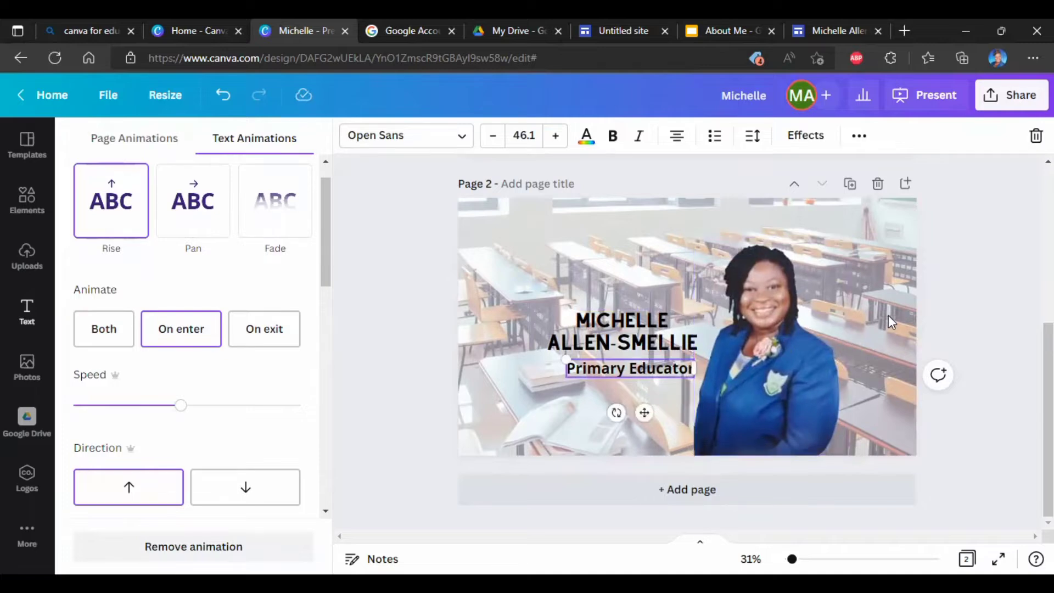
{"action": "scroll", "coordinate": [888, 315], "scroll_direction": "up", "scroll_amount": 5}
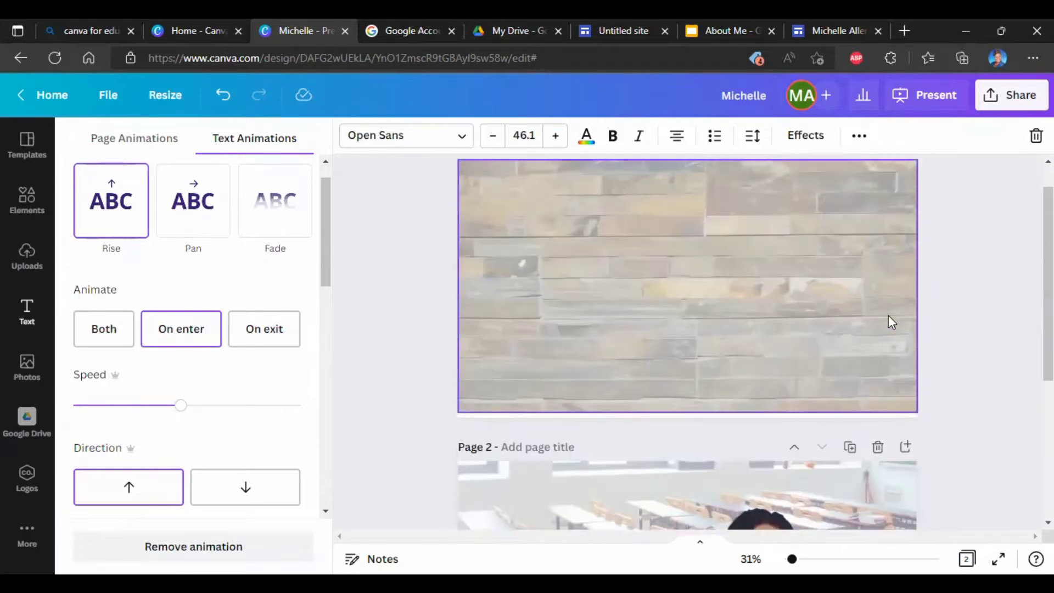
- Duplicate page 2, the classroom banner with the portrait and name text
{"action": "scroll", "coordinate": [889, 315], "scroll_direction": "down", "scroll_amount": 5}
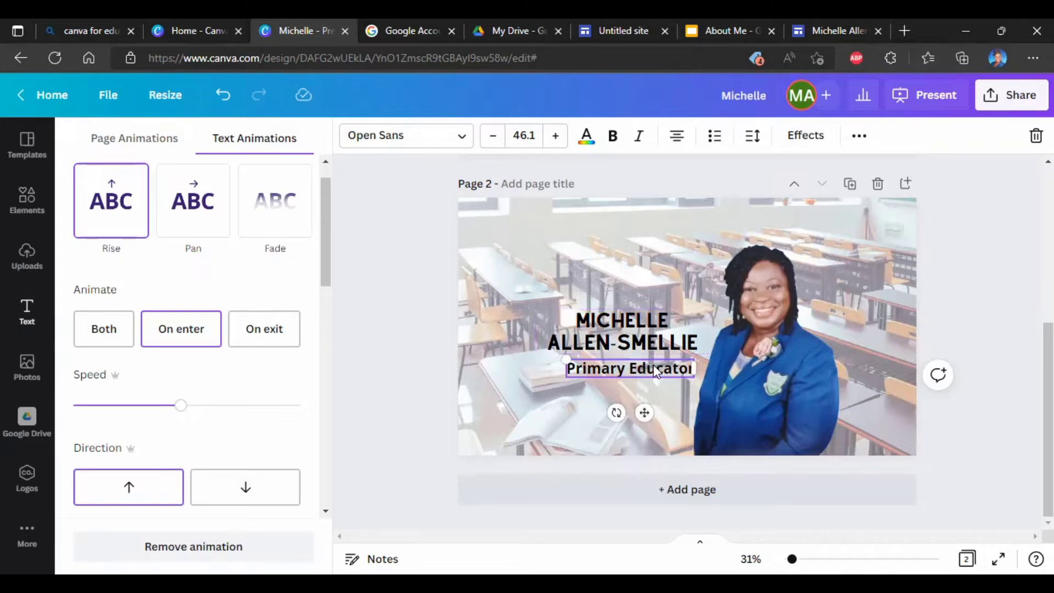
{"action": "left_click", "coordinate": [655, 291]}
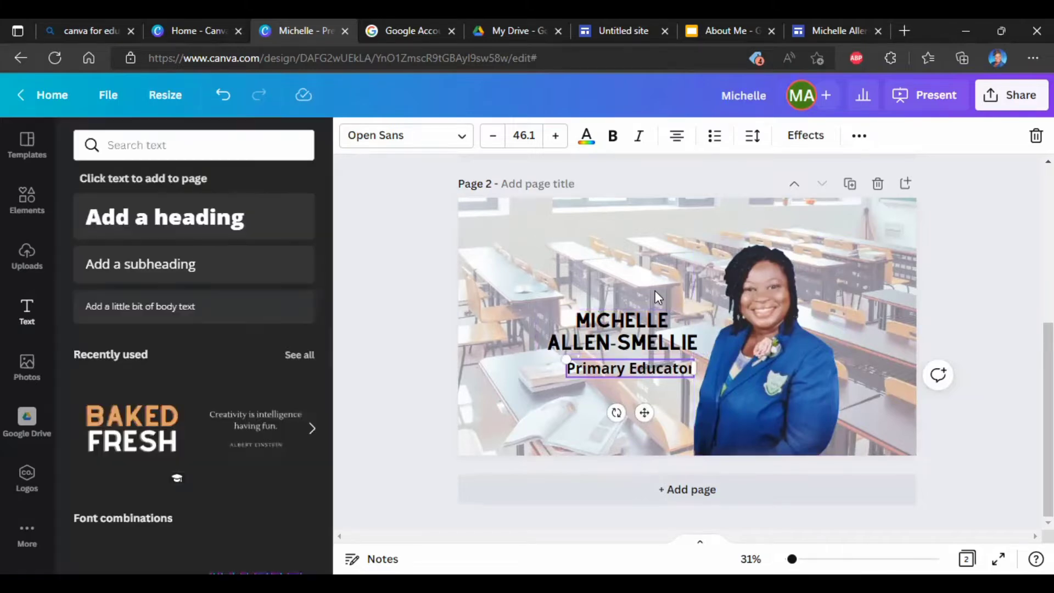
{"action": "left_click", "coordinate": [878, 336]}
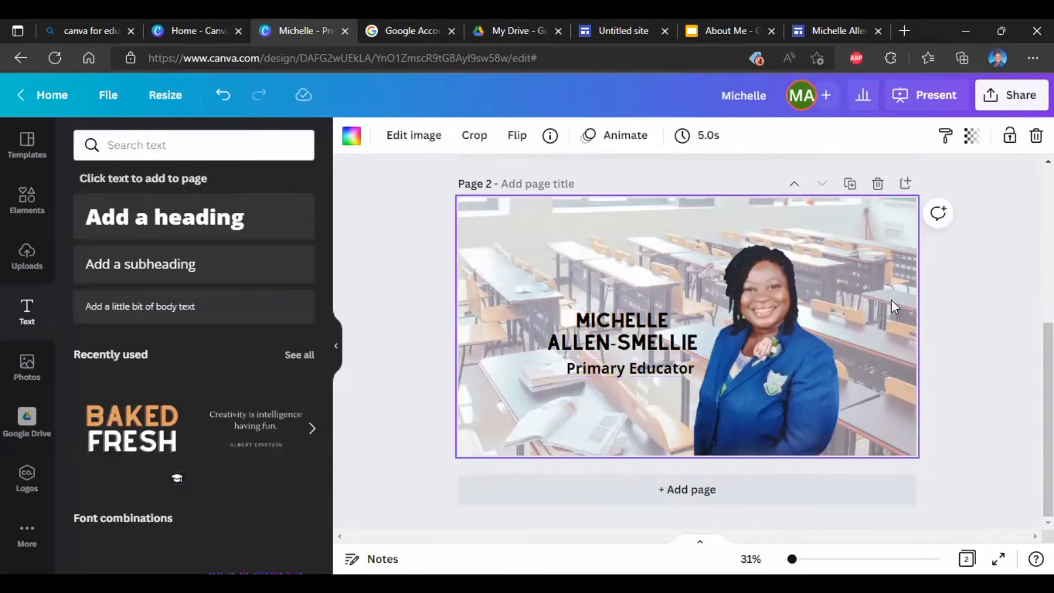
{"action": "left_click", "coordinate": [850, 184]}
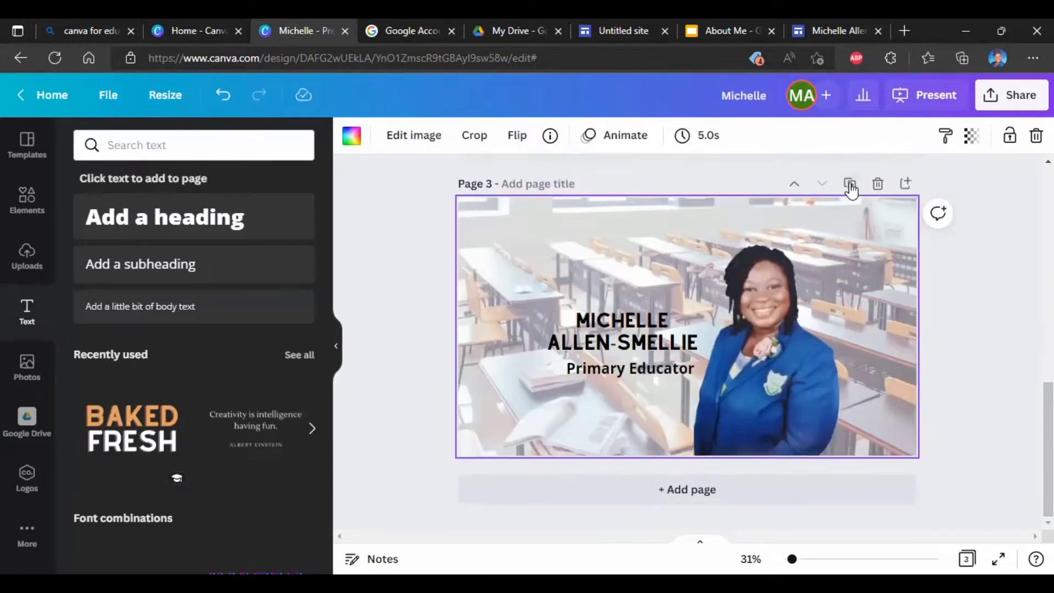
- Delete both name lines and the "Primary Educator" subheading from the duplicated banner on page 3
{"action": "left_click", "coordinate": [634, 322]}
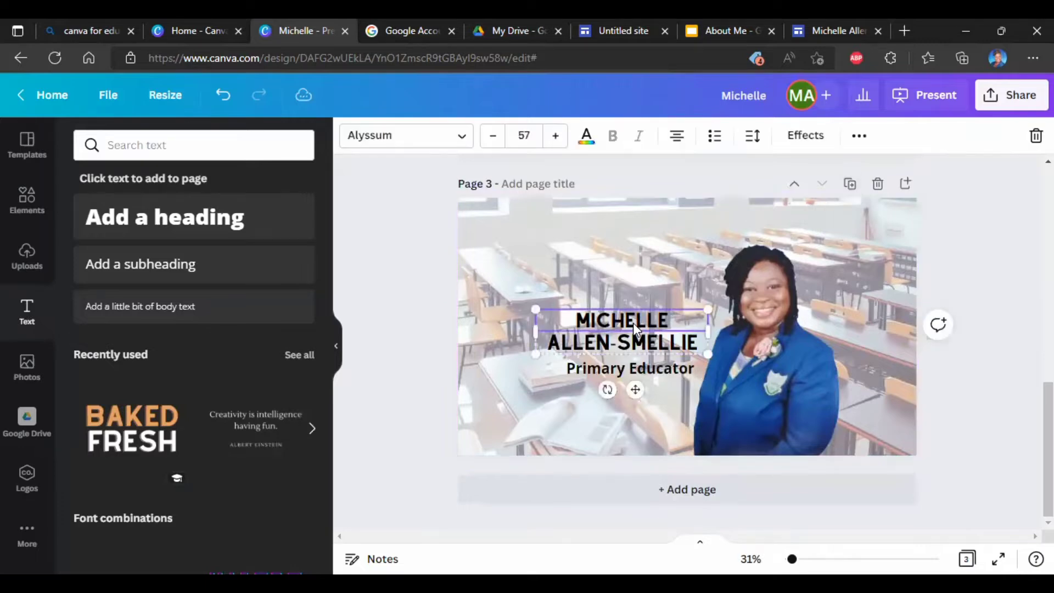
{"action": "key", "text": "Delete"}
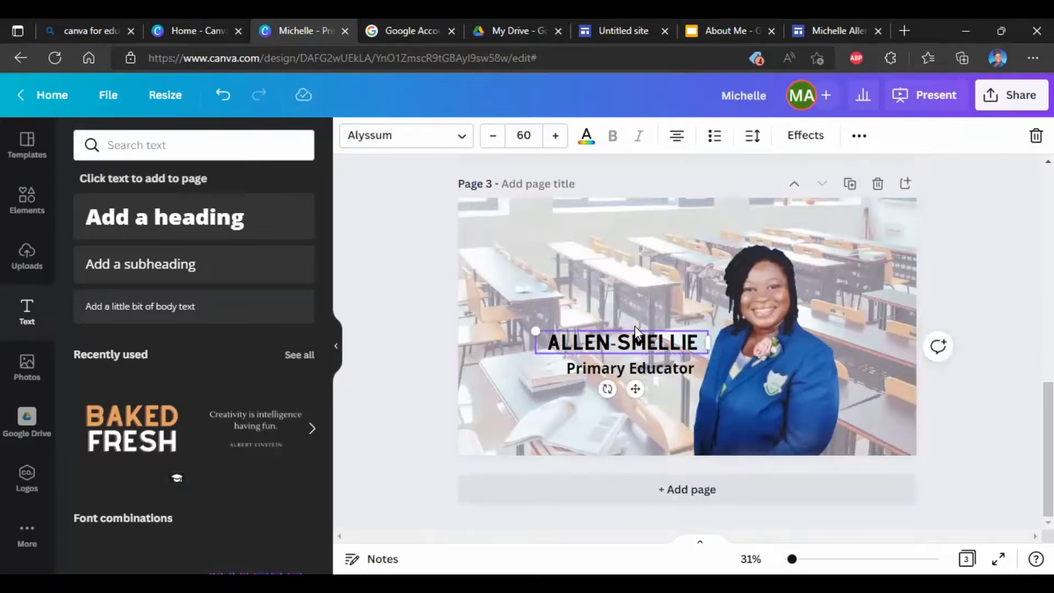
{"action": "key", "text": "Delete"}
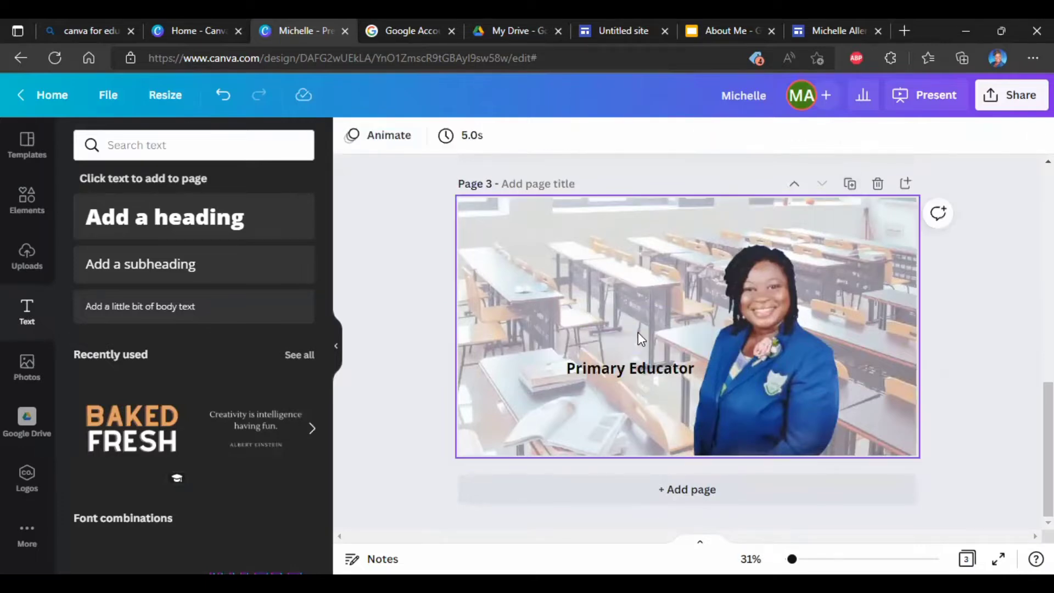
{"action": "left_click", "coordinate": [642, 367]}
{"action": "key", "text": "Delete"}
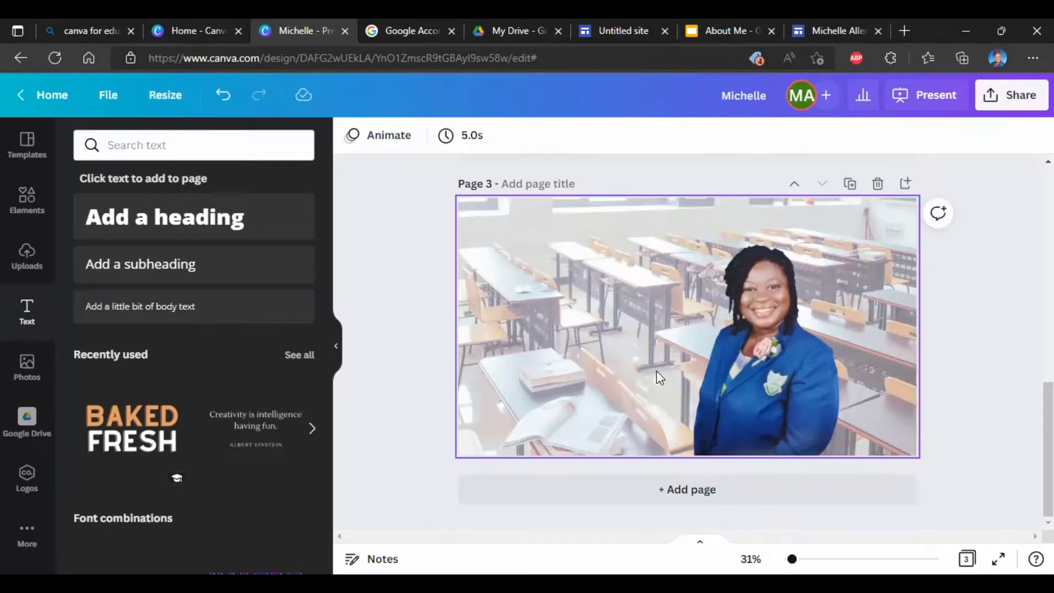
- Delete page 1 with the stone-wall background from the design
{"action": "scroll", "coordinate": [760, 351], "scroll_direction": "up", "scroll_amount": 10}
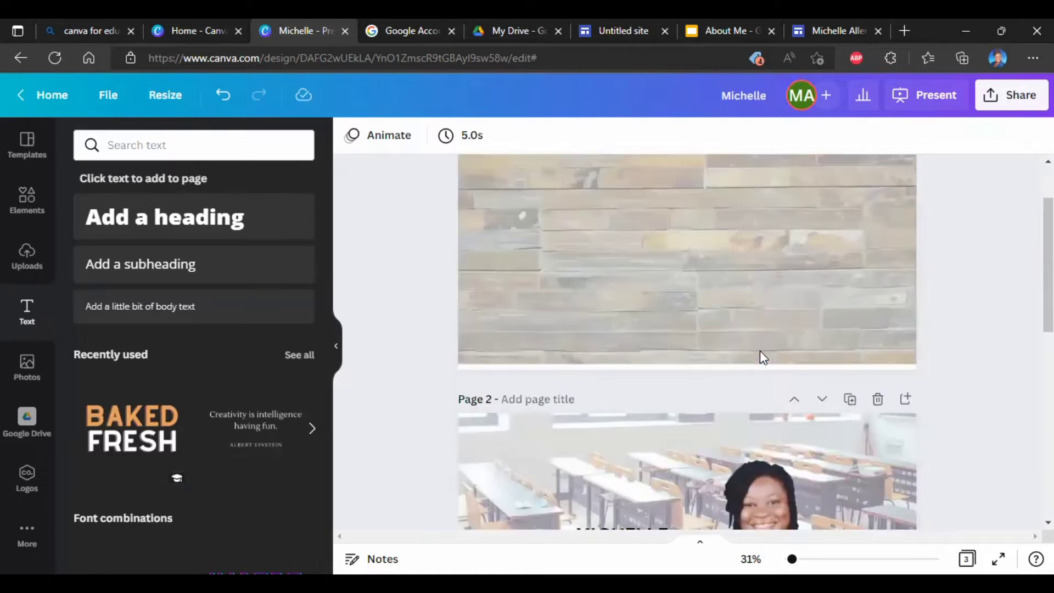
{"action": "scroll", "coordinate": [760, 351], "scroll_direction": "down", "scroll_amount": 3}
{"action": "scroll", "coordinate": [760, 351], "scroll_direction": "down", "scroll_amount": 2}
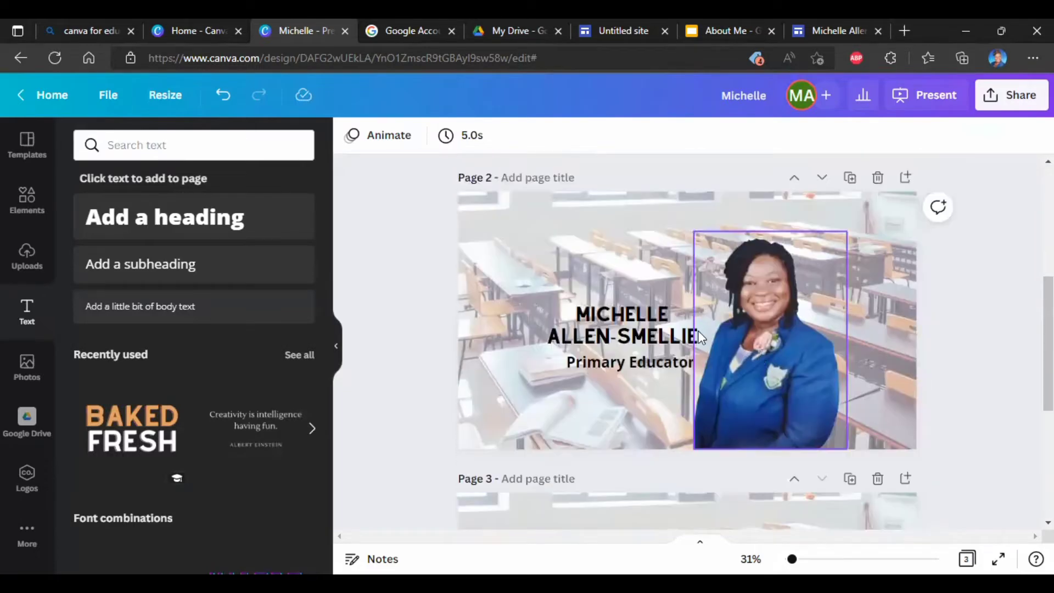
{"action": "scroll", "coordinate": [928, 333], "scroll_direction": "up", "scroll_amount": 5}
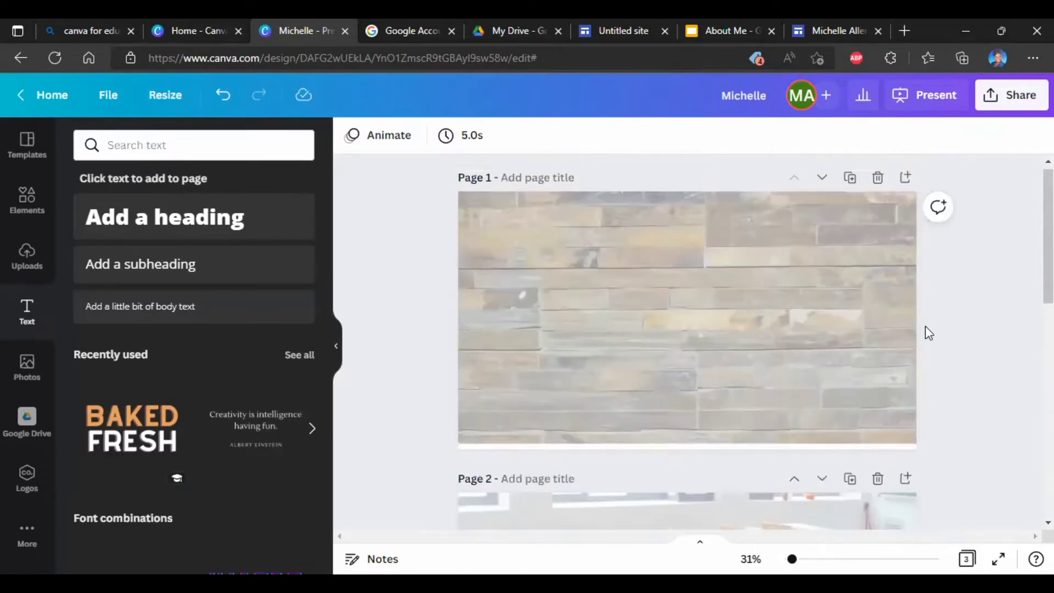
{"action": "scroll", "coordinate": [928, 334], "scroll_direction": "down", "scroll_amount": 1}
{"action": "left_click", "coordinate": [882, 312]}
{"action": "scroll", "coordinate": [882, 312], "scroll_direction": "up", "scroll_amount": 1}
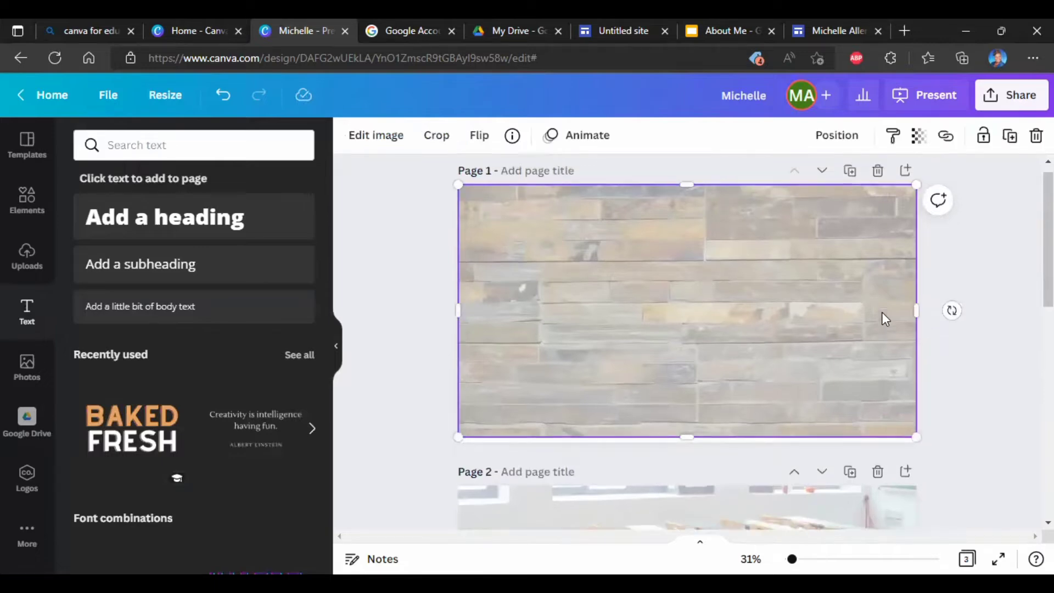
{"action": "left_click", "coordinate": [879, 186]}
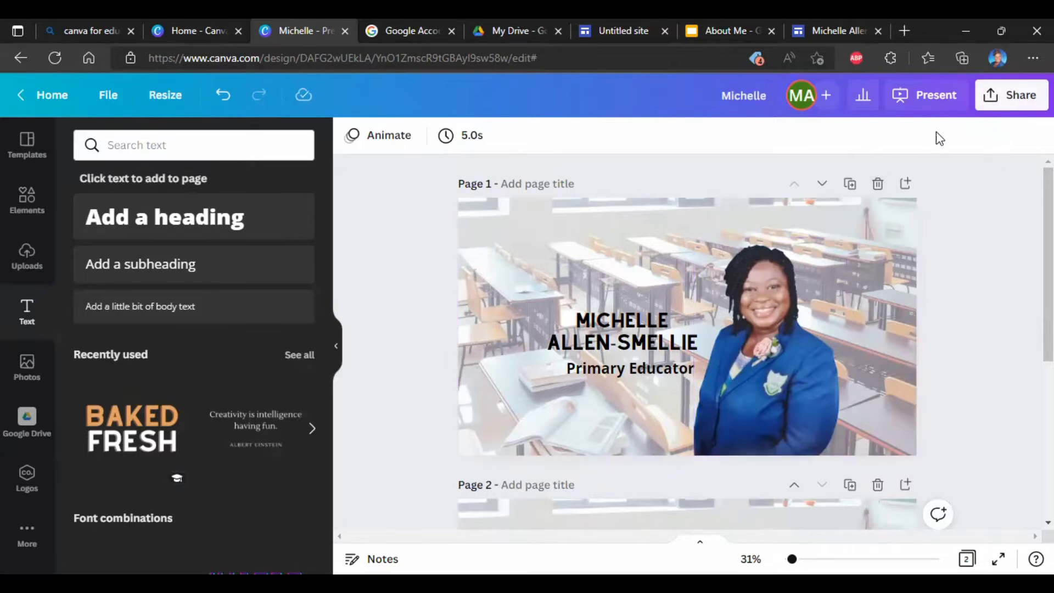
- Open the design's download settings and set the file type to GIF
{"action": "left_click", "coordinate": [992, 105]}
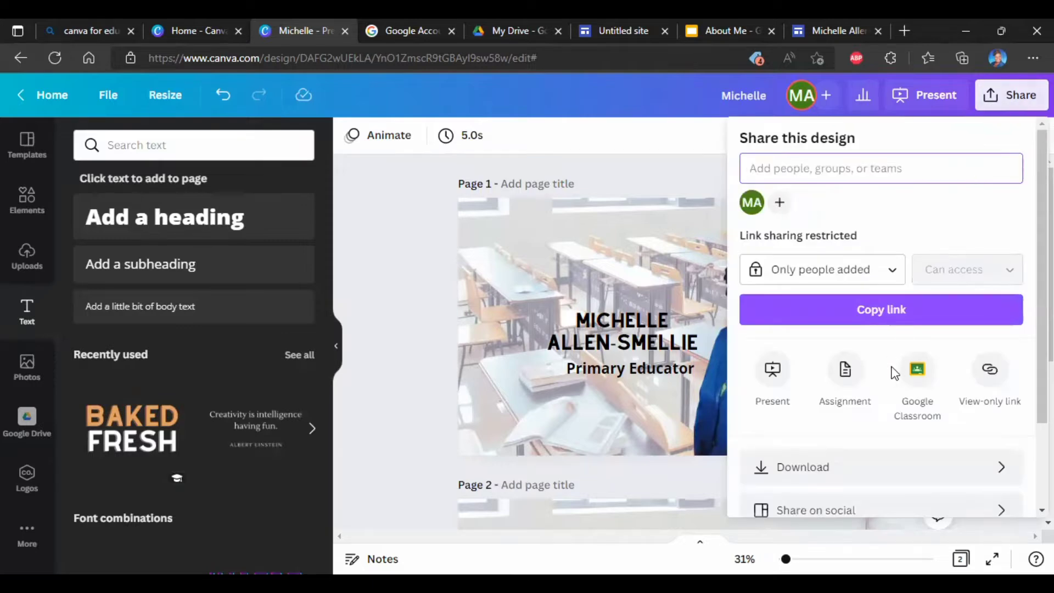
{"action": "left_click", "coordinate": [999, 467]}
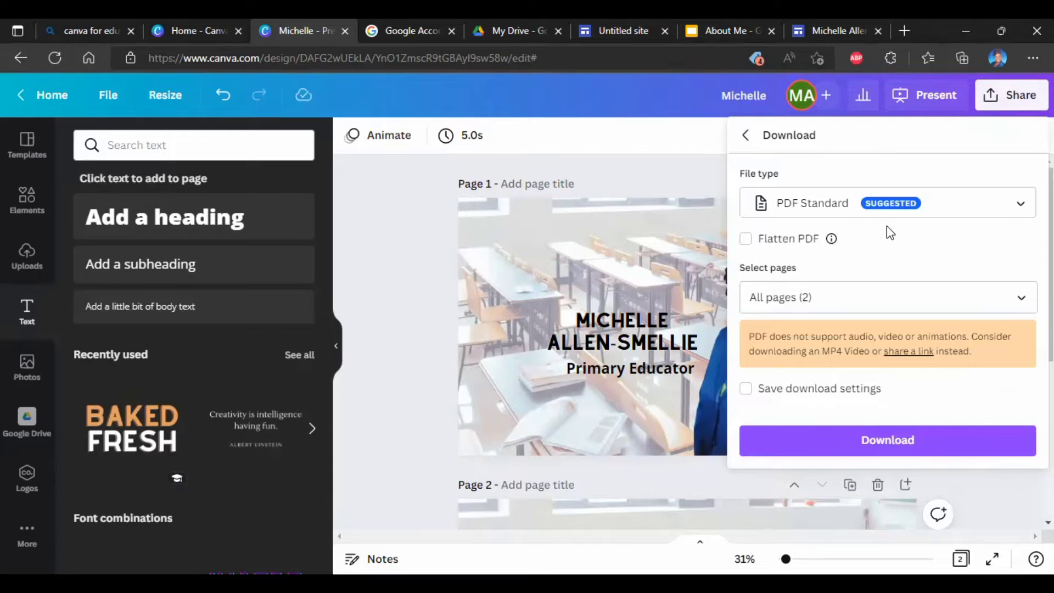
{"action": "left_click", "coordinate": [1023, 206]}
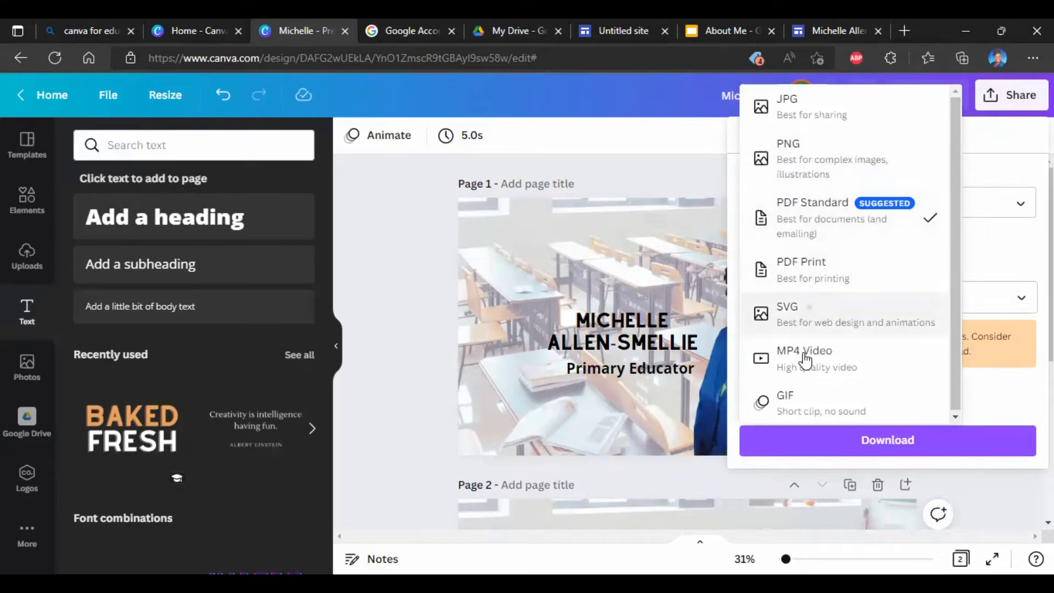
{"action": "left_click", "coordinate": [791, 401]}
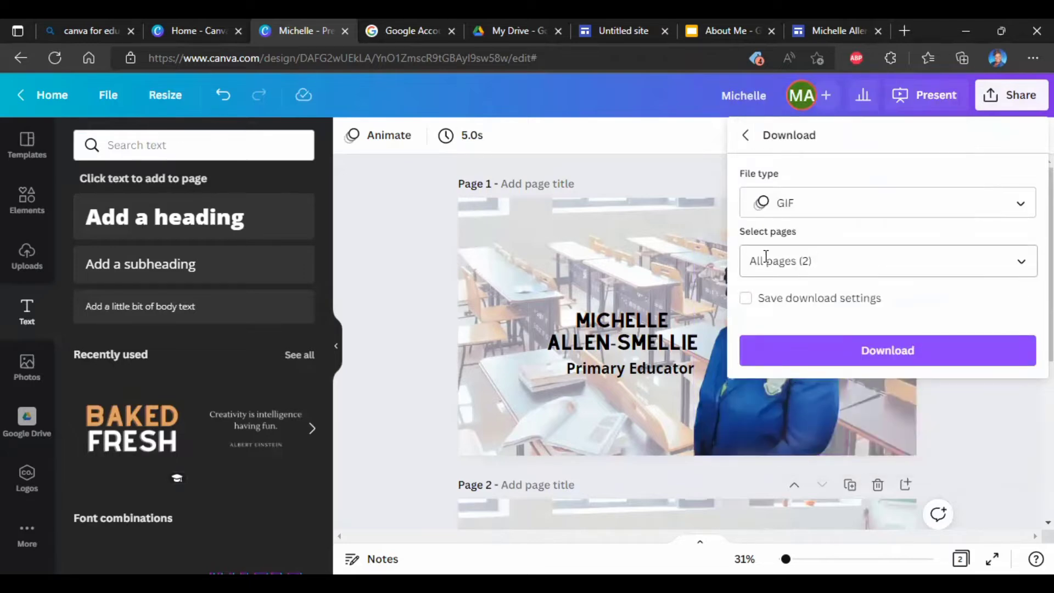
- Limit the download to Page 1 only and download the GIF
{"action": "left_click", "coordinate": [1021, 268]}
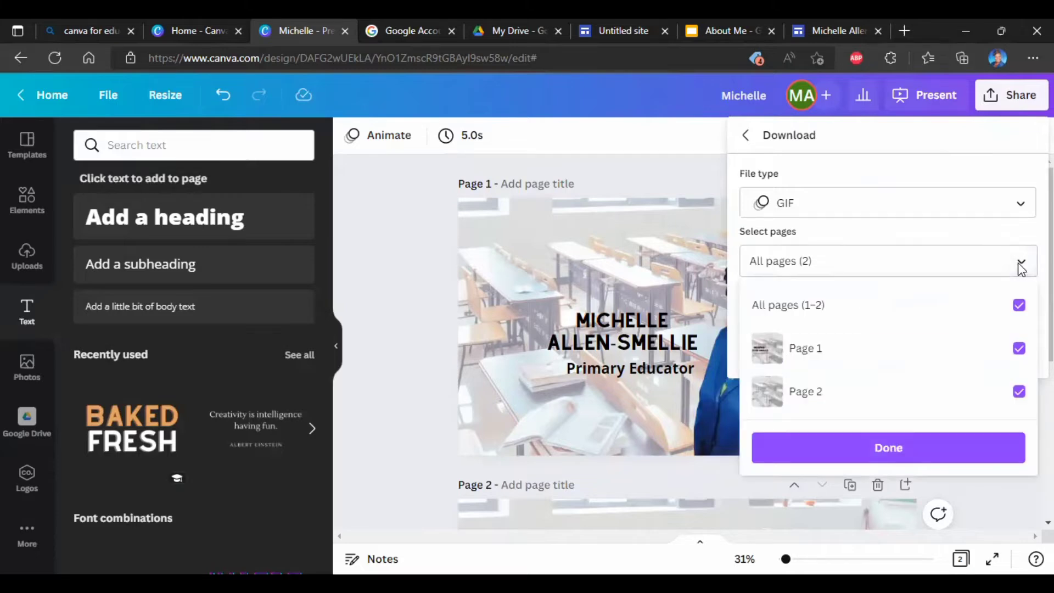
{"action": "left_click", "coordinate": [1019, 307]}
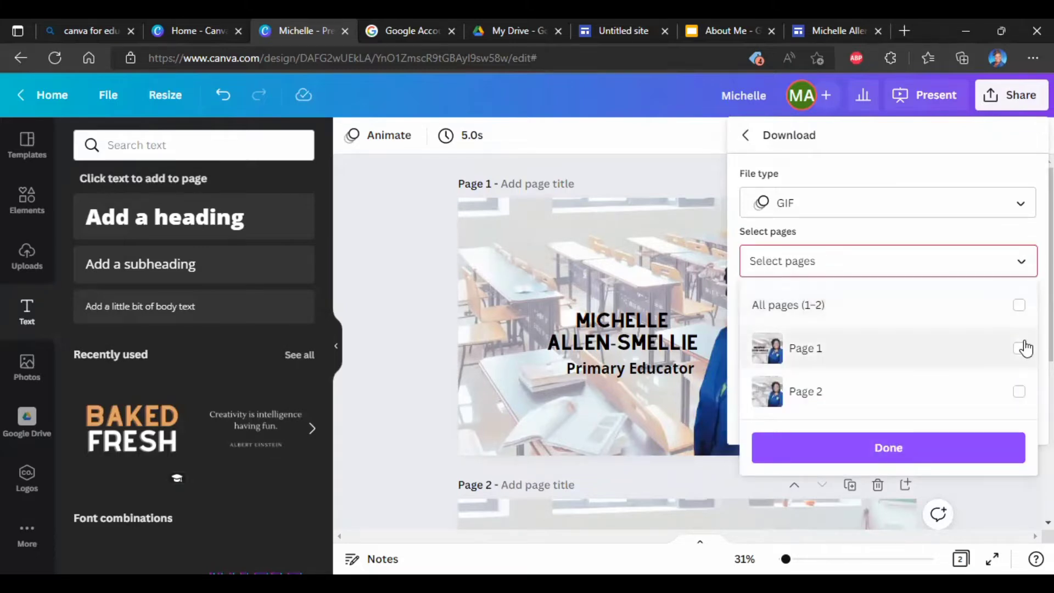
{"action": "left_click", "coordinate": [1020, 350]}
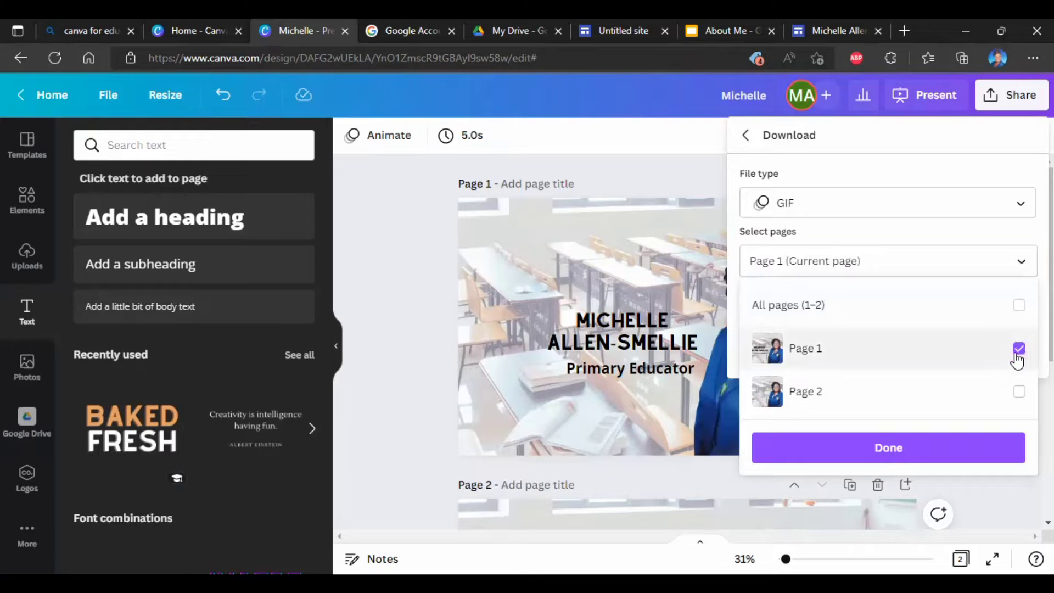
{"action": "left_click", "coordinate": [890, 450]}
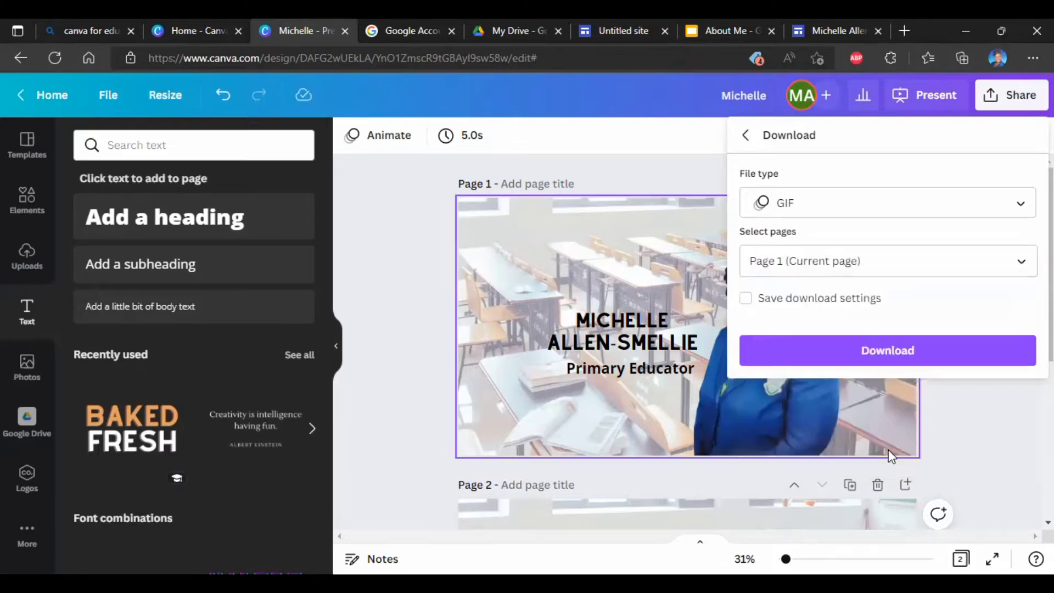
{"action": "left_click", "coordinate": [886, 348]}
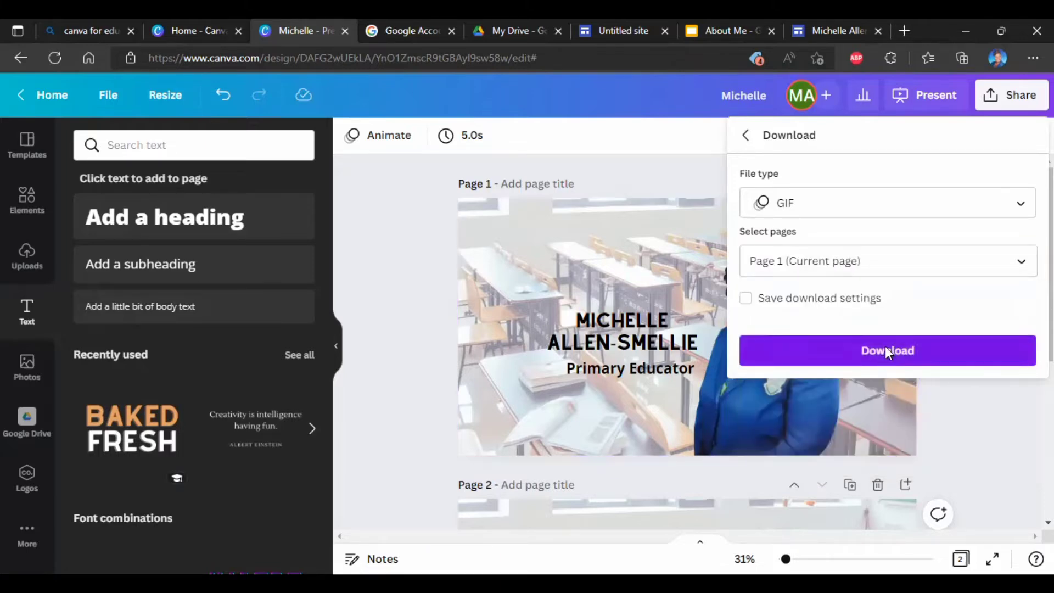
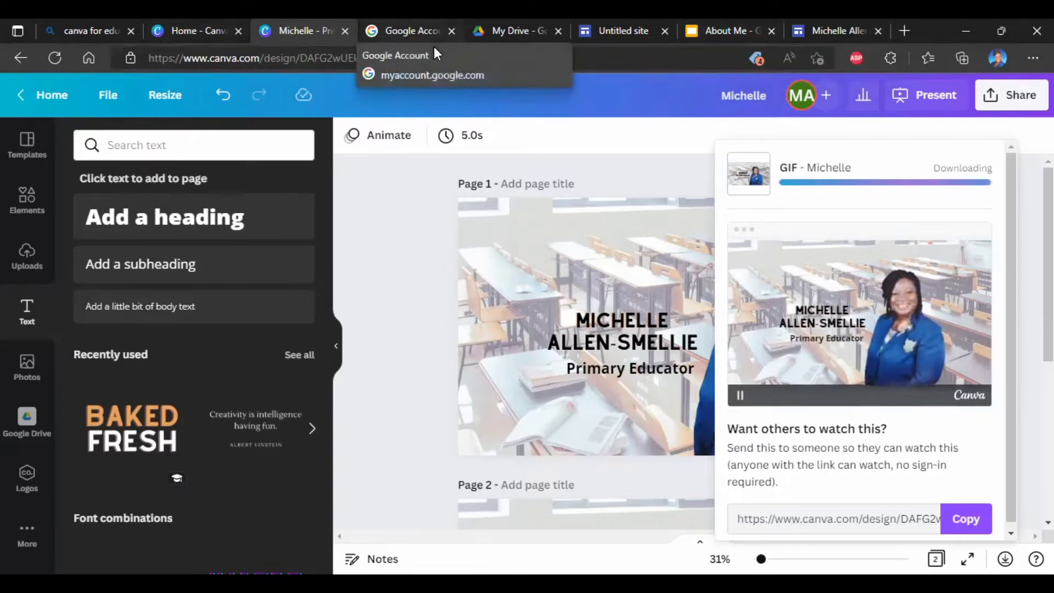
- Switch to the Google account, open Google Drive and open the untitled Google Sites file
{"action": "left_click", "coordinate": [434, 46]}
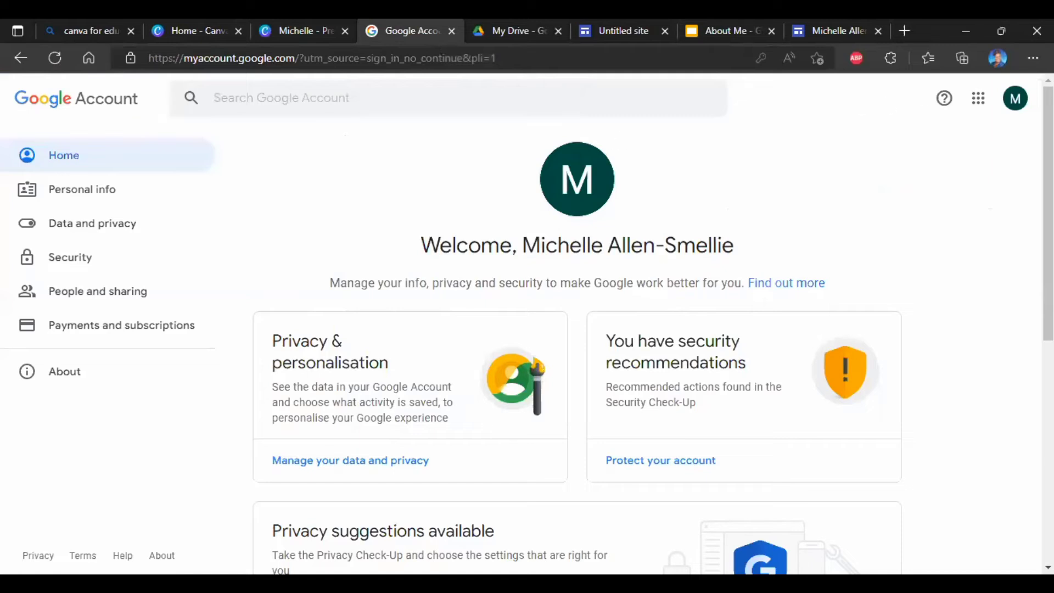
{"action": "left_click", "coordinate": [979, 99]}
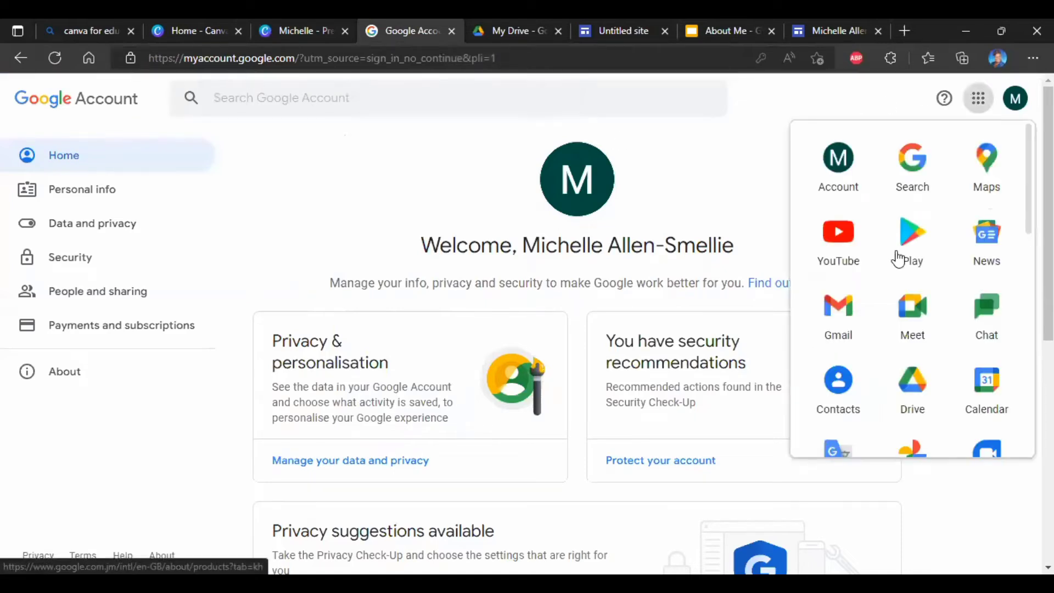
{"action": "left_click", "coordinate": [914, 371]}
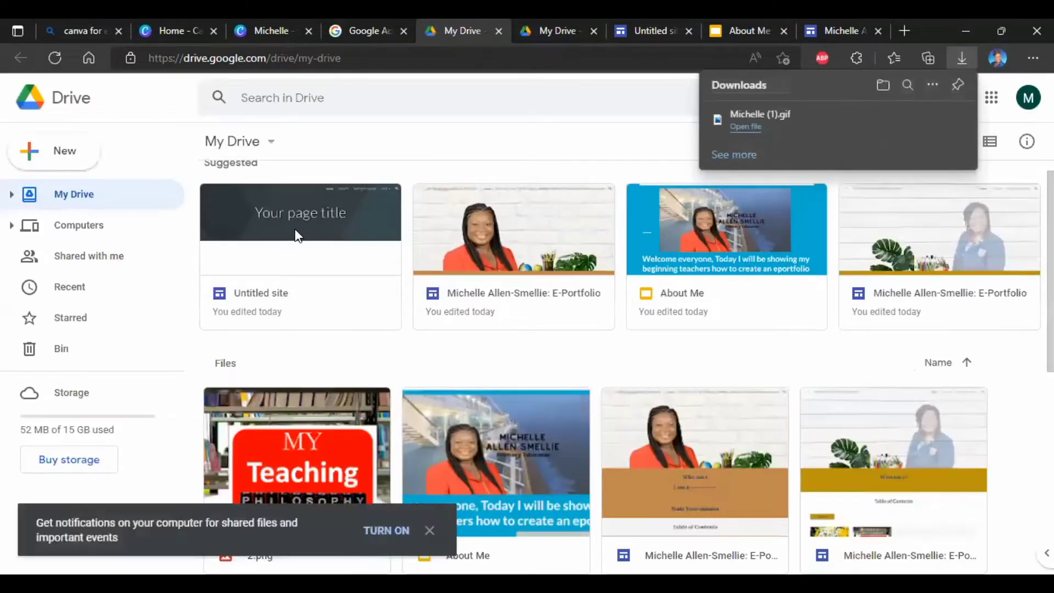
{"action": "left_click", "coordinate": [297, 235]}
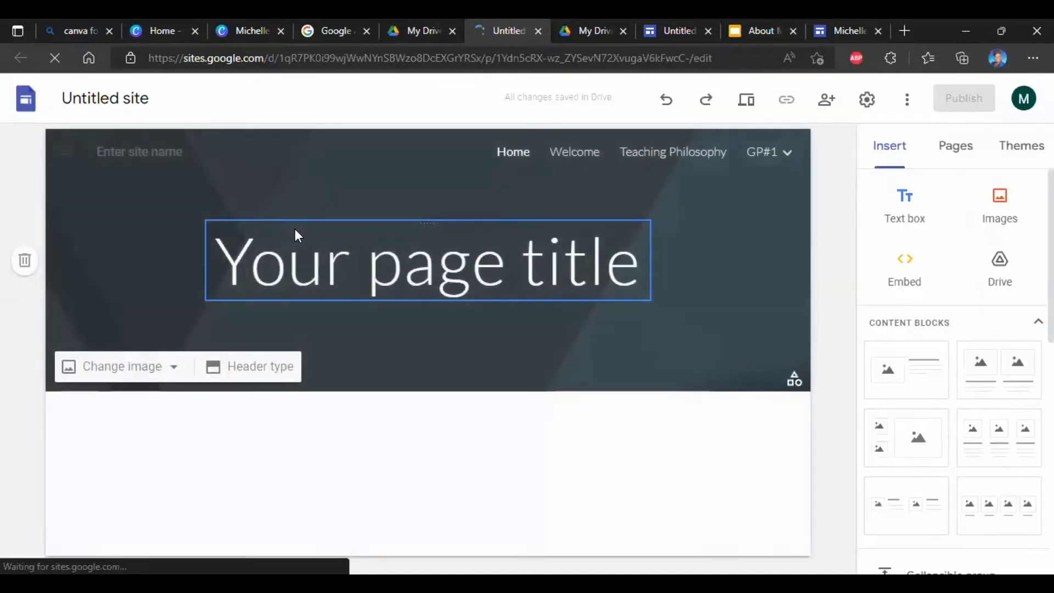
{"action": "left_click", "coordinate": [295, 231]}
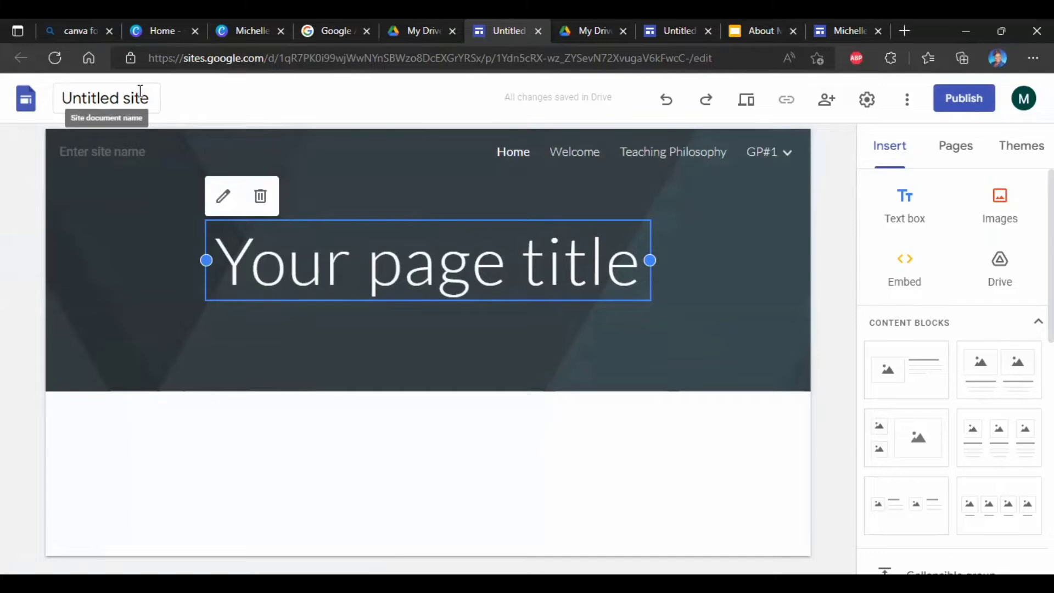
- Rename the site document to the teacher's full name followed by ": E-Portfolio" and apply it as the site name in the header
{"action": "left_click", "coordinate": [66, 97]}
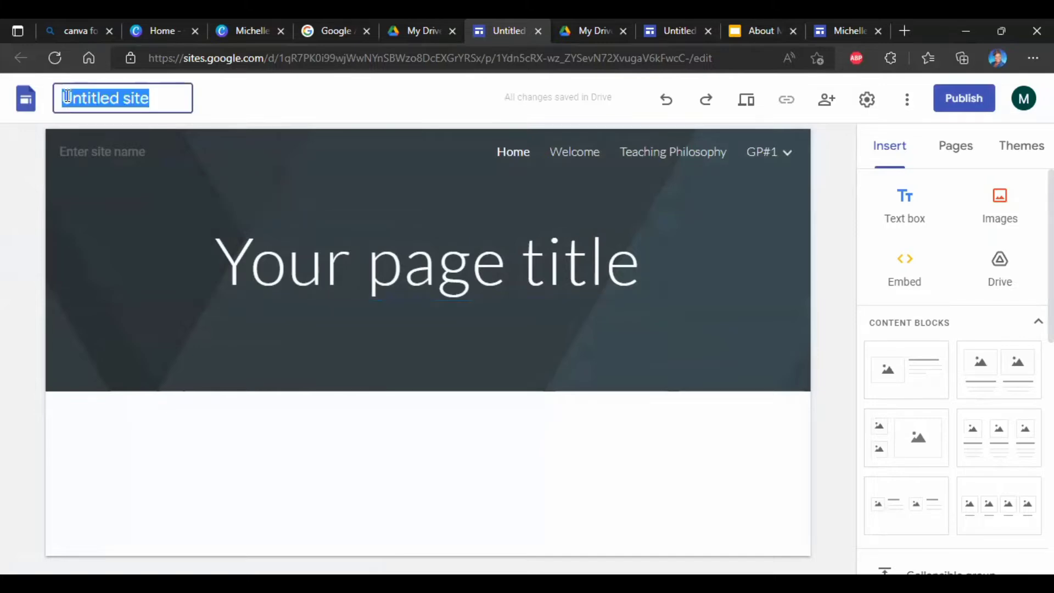
{"action": "type", "text": "Michelle Allen-Smellie: E-Por"}
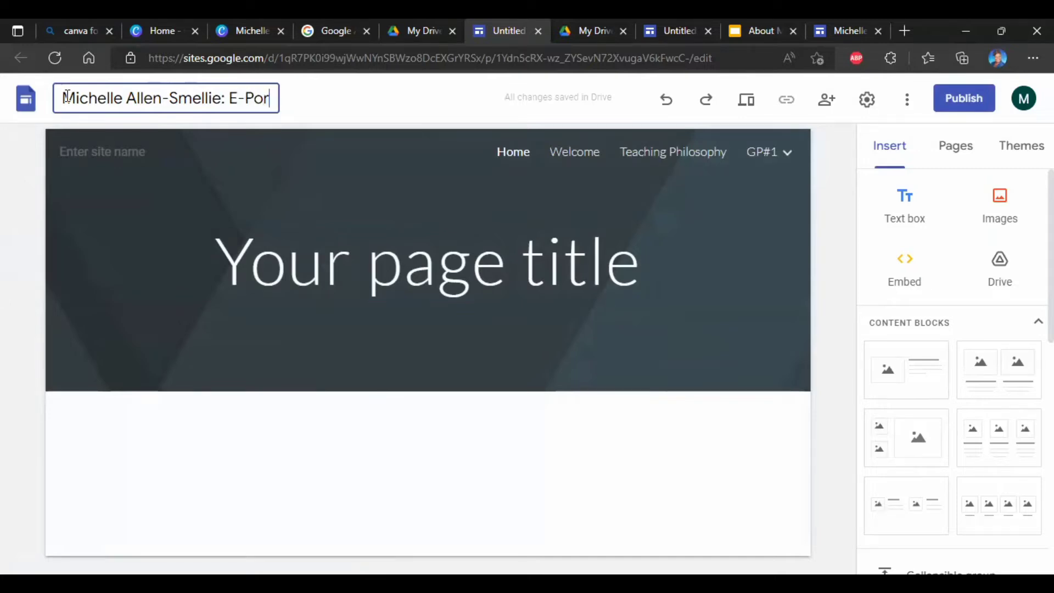
{"action": "type", "text": "io"}
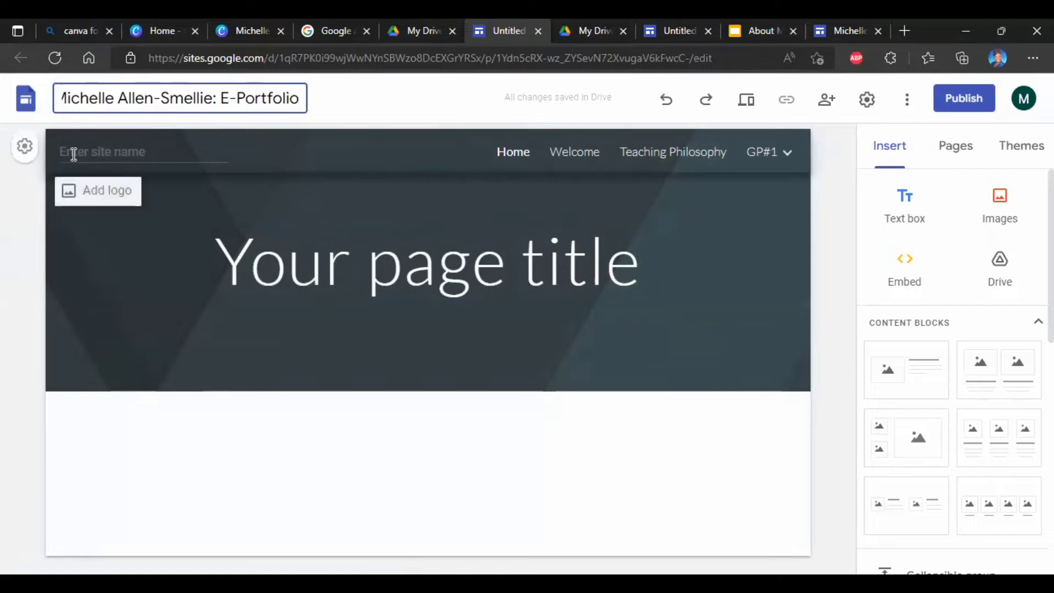
{"action": "left_click", "coordinate": [97, 142]}
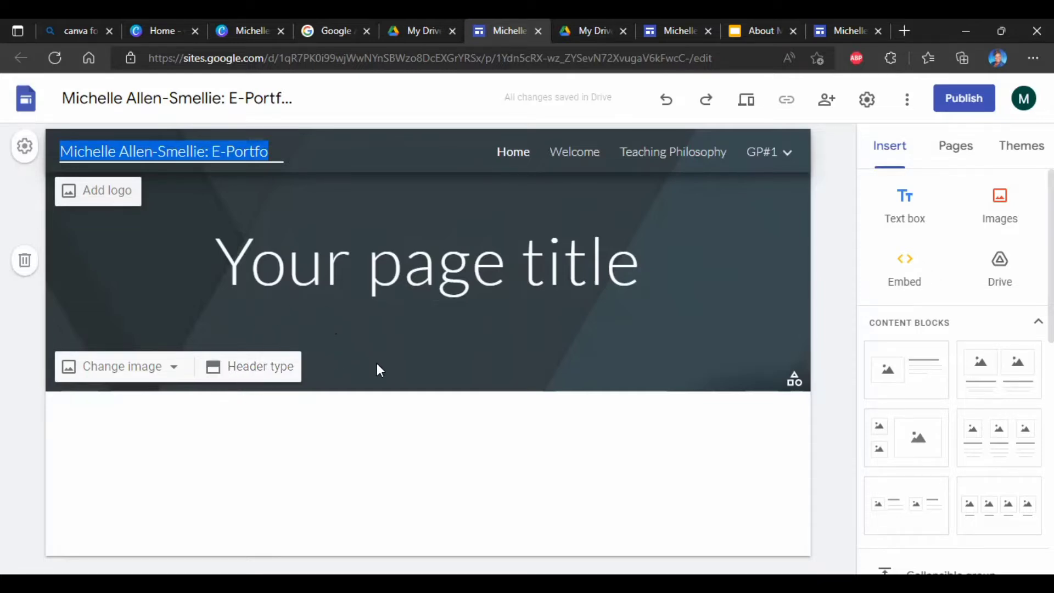
- Browse the gallery of ready-made images offered for the page header background
{"action": "left_click", "coordinate": [175, 367]}
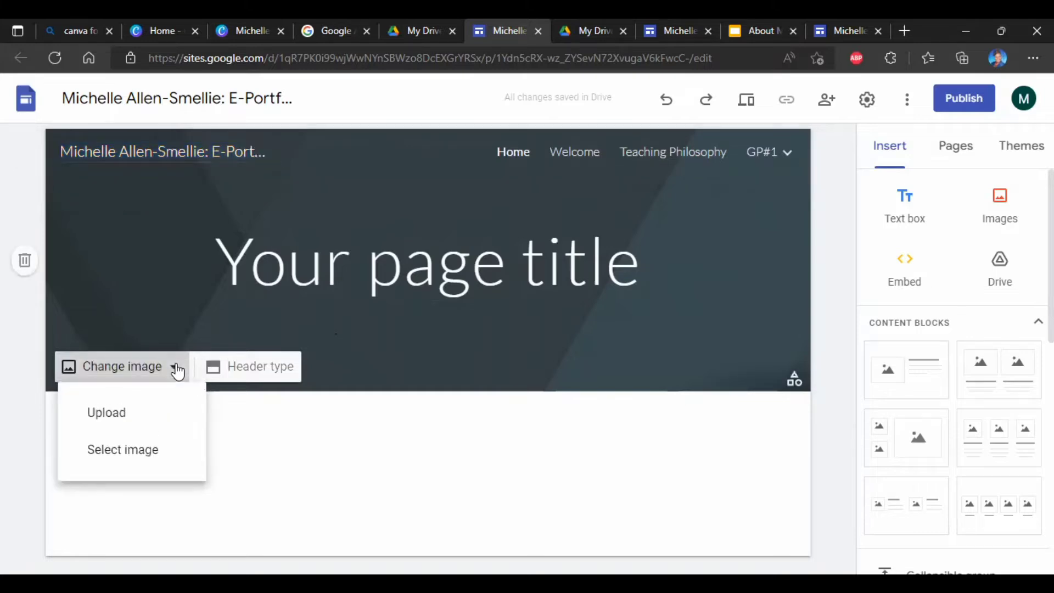
{"action": "left_click", "coordinate": [153, 450]}
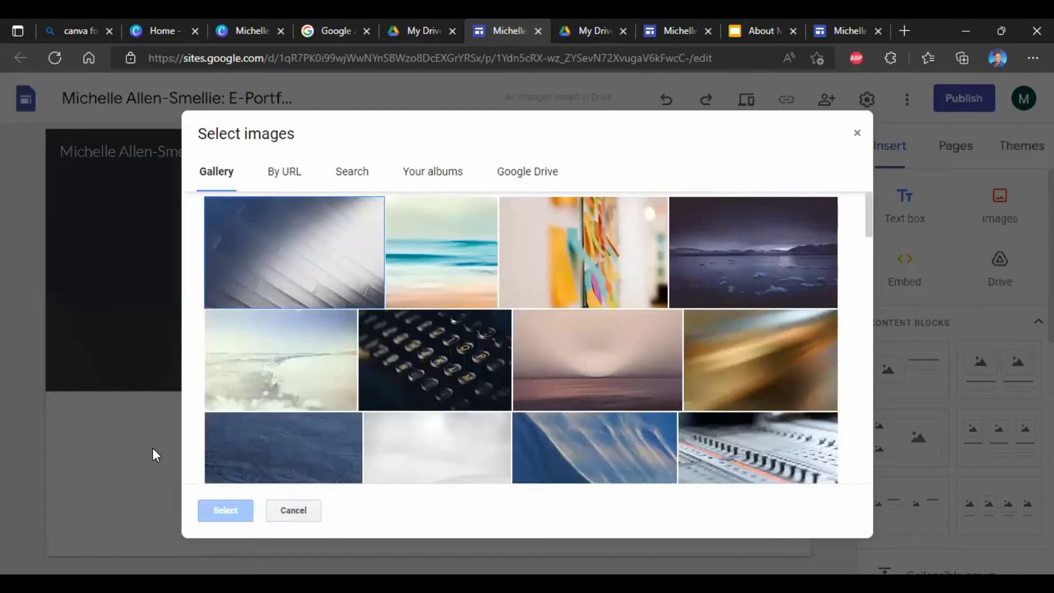
{"action": "scroll", "coordinate": [406, 395], "scroll_direction": "down", "scroll_amount": 10}
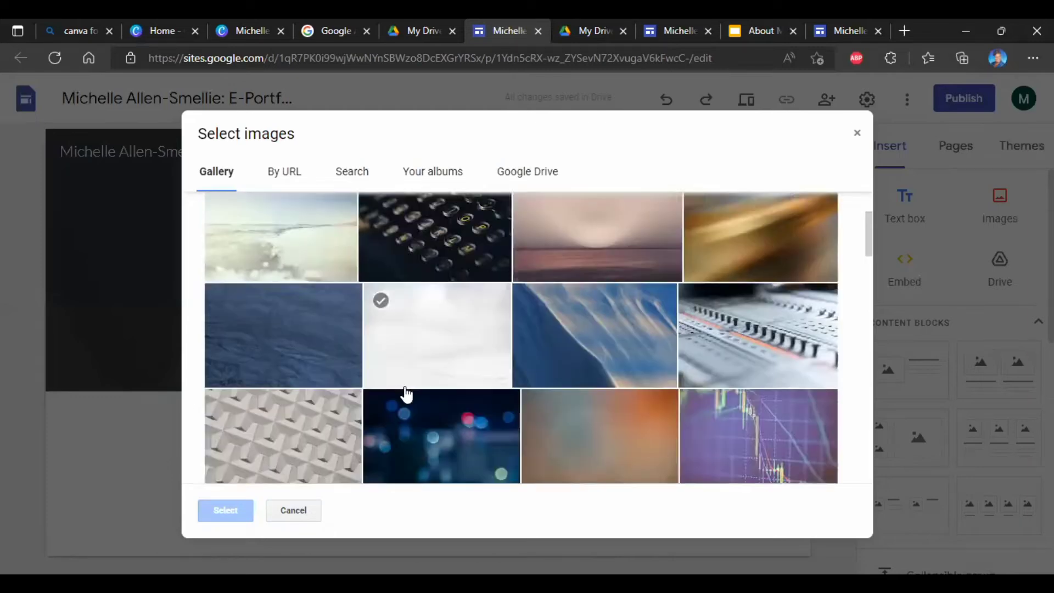
{"action": "scroll", "coordinate": [407, 394], "scroll_direction": "down", "scroll_amount": 4}
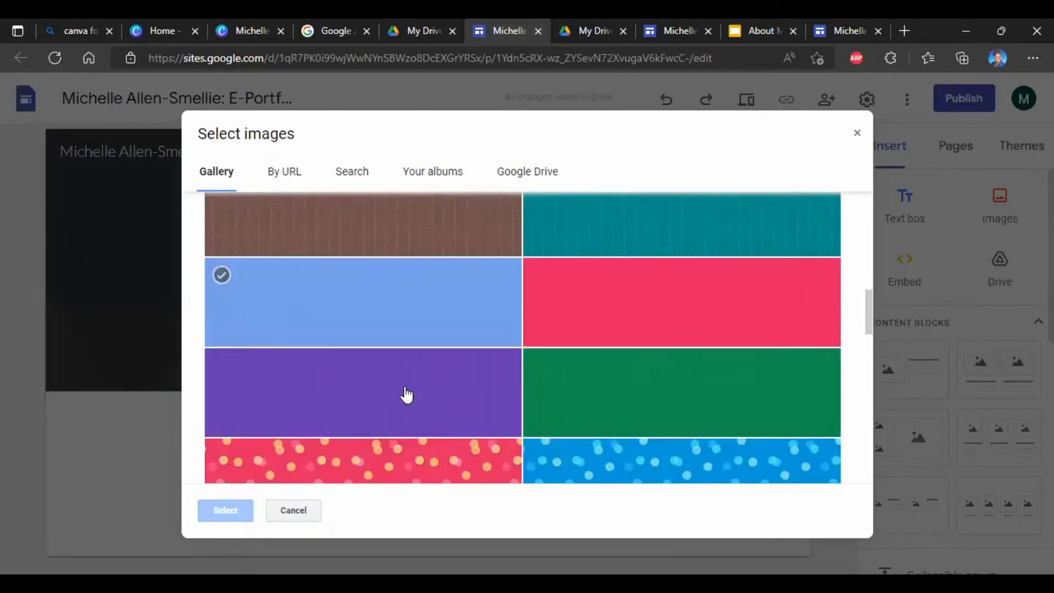
{"action": "scroll", "coordinate": [406, 394], "scroll_direction": "down", "scroll_amount": 5}
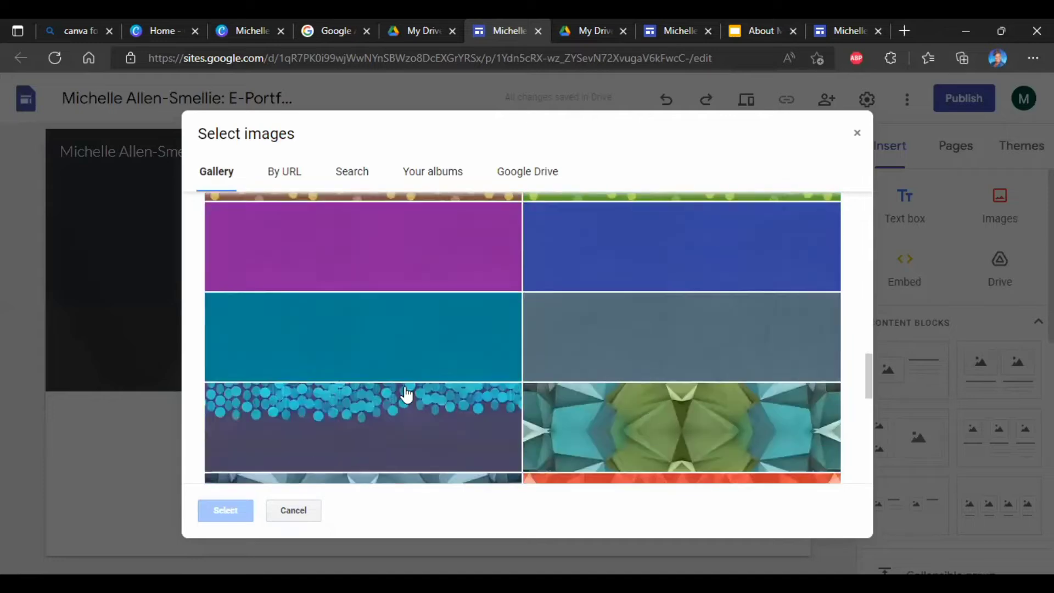
{"action": "scroll", "coordinate": [407, 395], "scroll_direction": "up", "scroll_amount": 6}
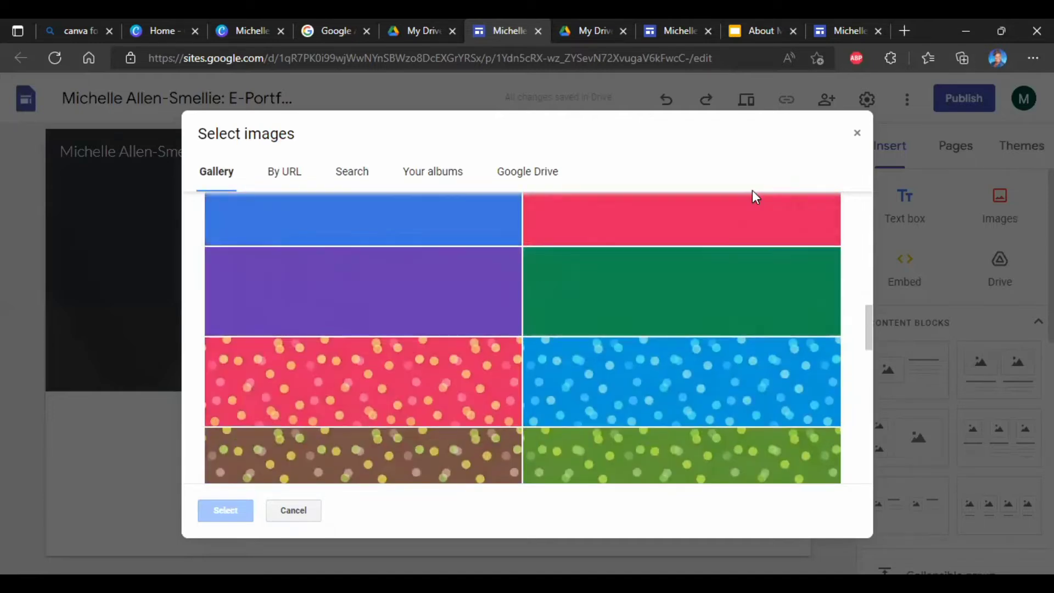
{"action": "left_click", "coordinate": [856, 132]}
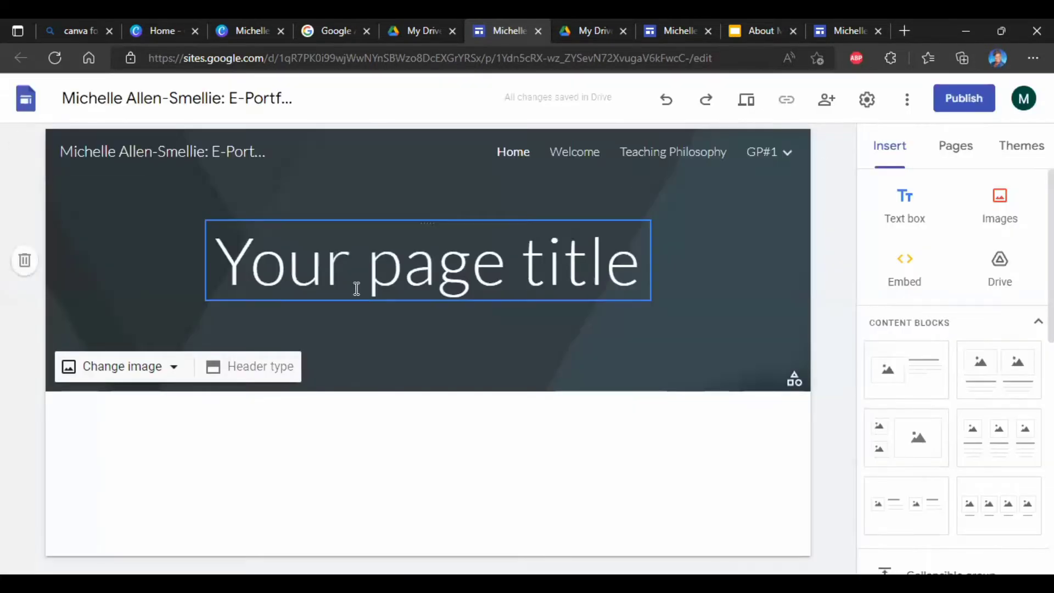
- Upload today's banner GIF from the Downloads folder as the page header image
{"action": "left_click", "coordinate": [176, 373]}
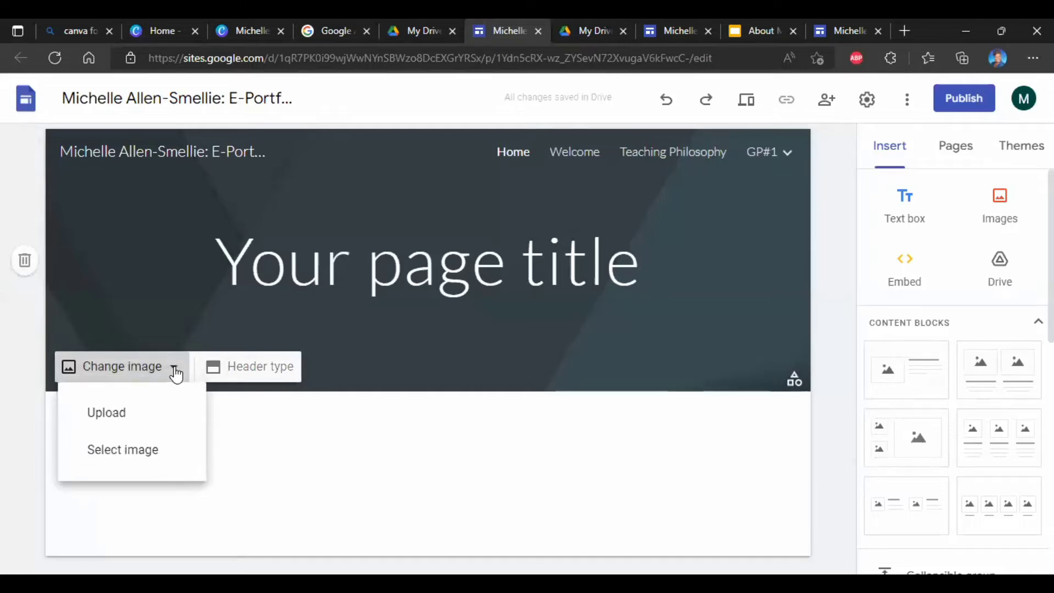
{"action": "left_click", "coordinate": [121, 419]}
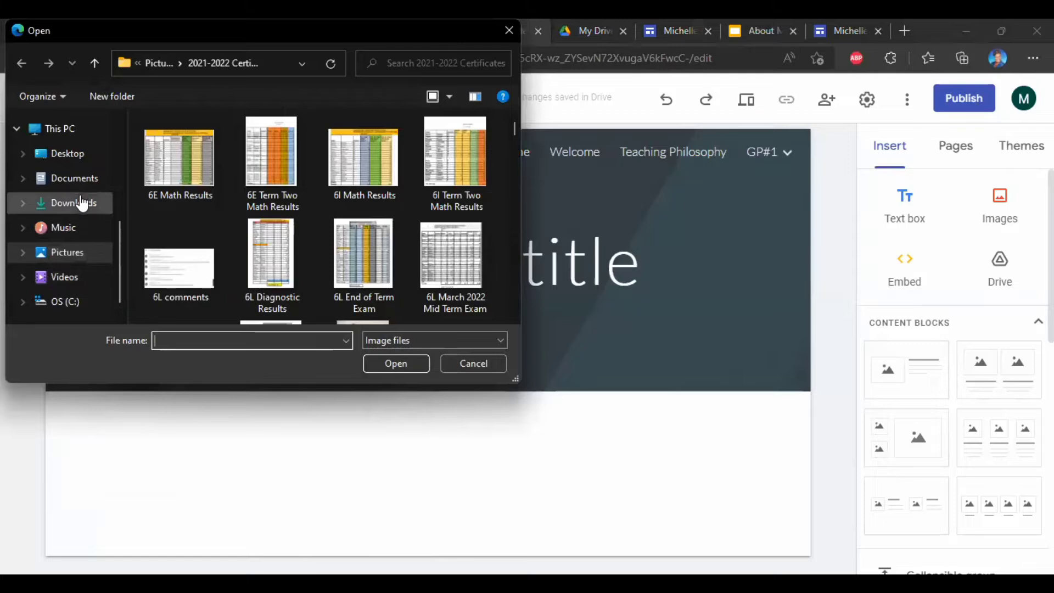
{"action": "left_click", "coordinate": [74, 203]}
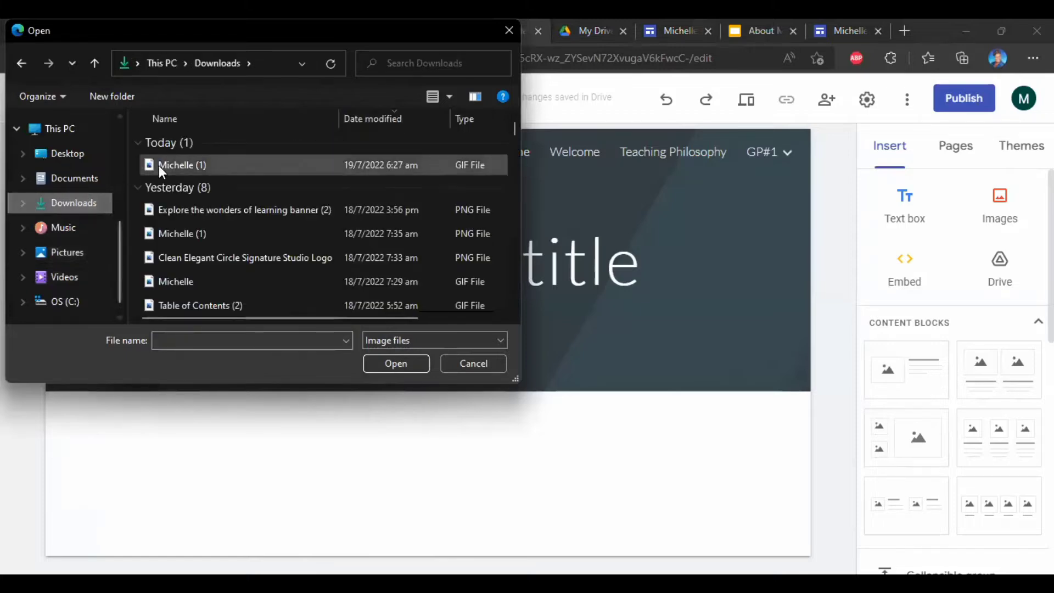
{"action": "left_click", "coordinate": [197, 166]}
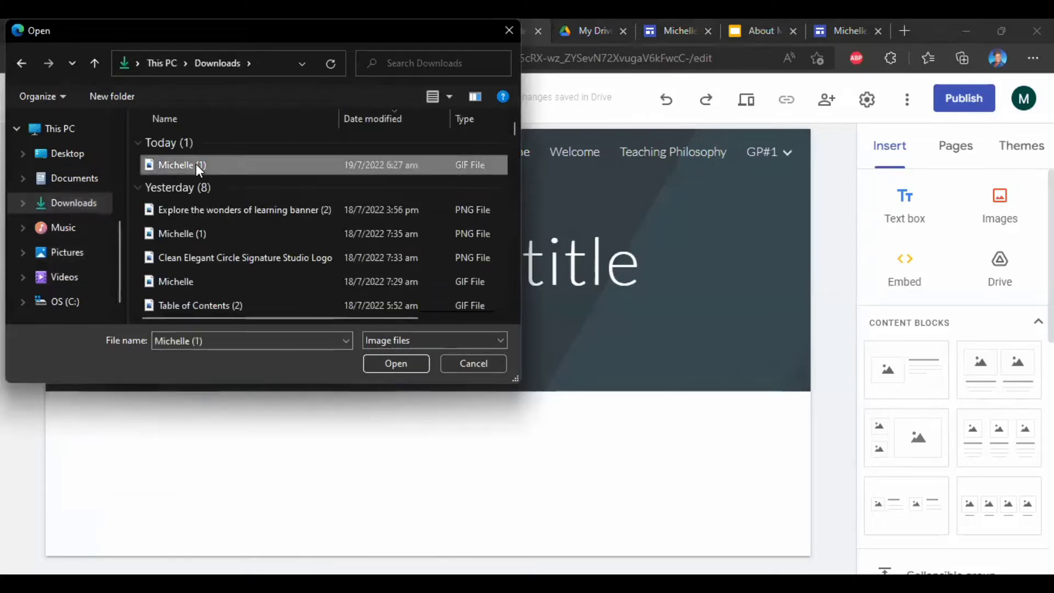
{"action": "left_click", "coordinate": [404, 365]}
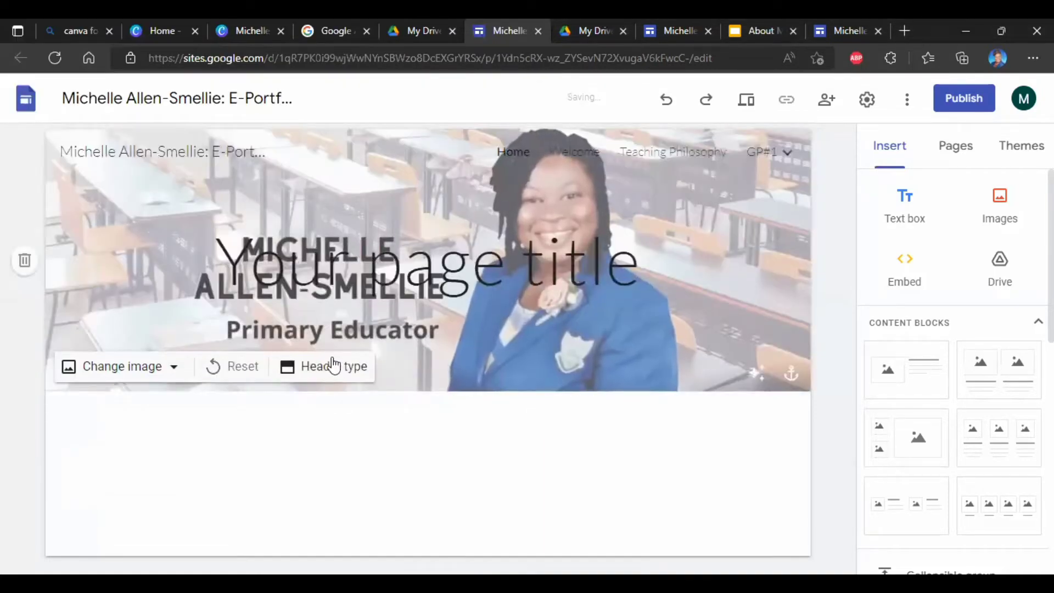
- Try the Cover header type on the page and settle on Large banner
{"action": "left_click", "coordinate": [317, 374]}
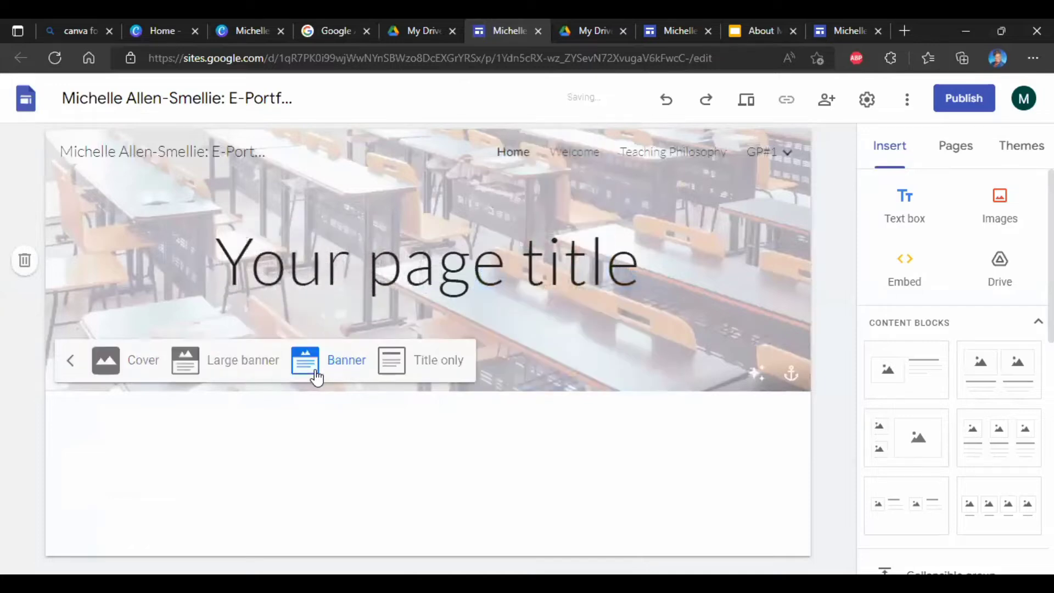
{"action": "left_click", "coordinate": [256, 369]}
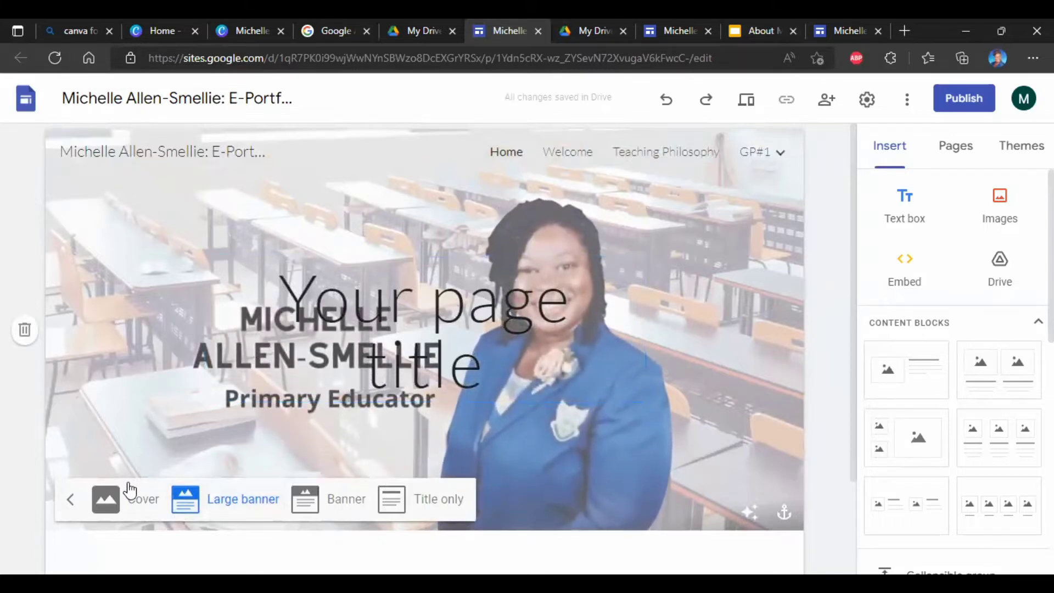
{"action": "left_click", "coordinate": [123, 500]}
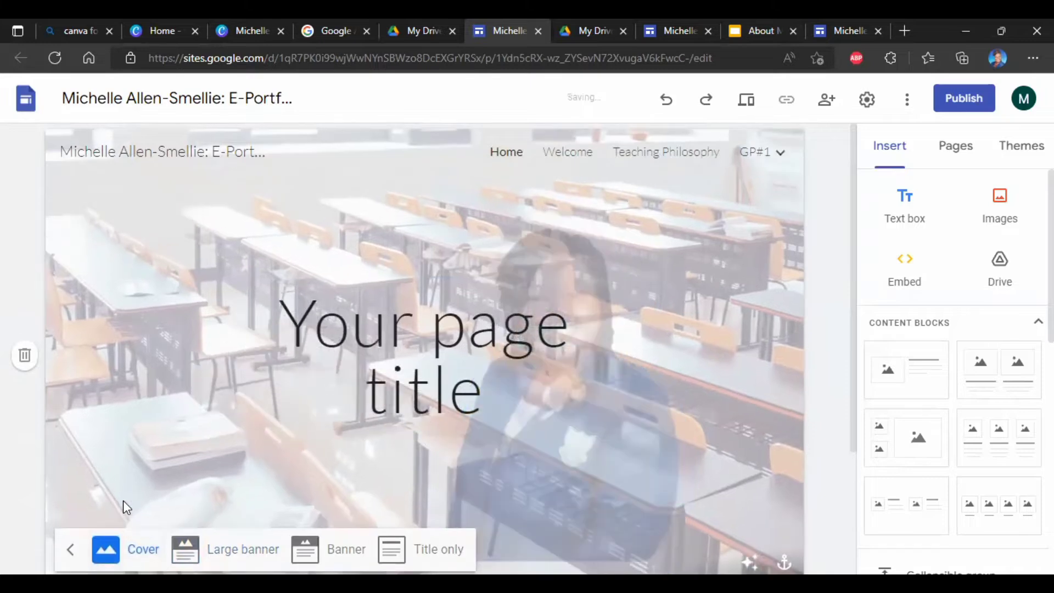
{"action": "scroll", "coordinate": [123, 499], "scroll_direction": "down", "scroll_amount": 2}
{"action": "scroll", "coordinate": [124, 499], "scroll_direction": "up", "scroll_amount": 2}
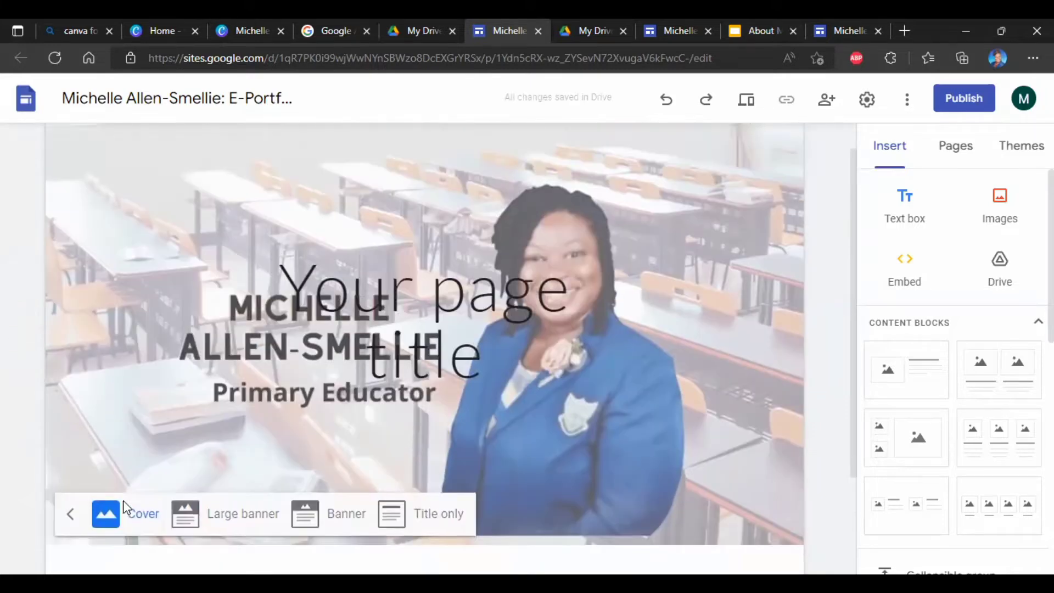
{"action": "scroll", "coordinate": [123, 500], "scroll_direction": "down", "scroll_amount": 1}
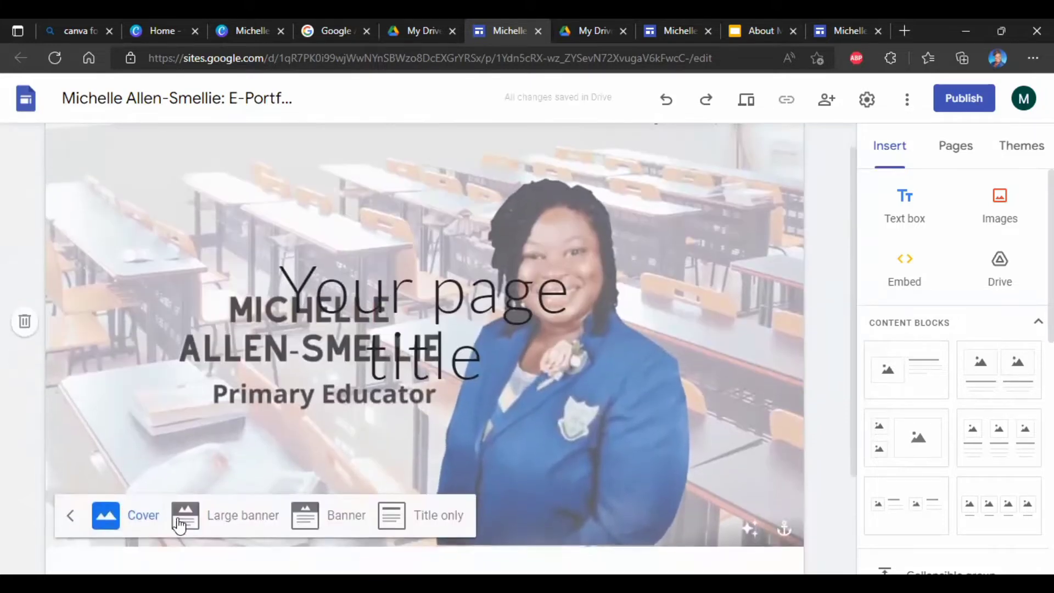
{"action": "left_click", "coordinate": [206, 516]}
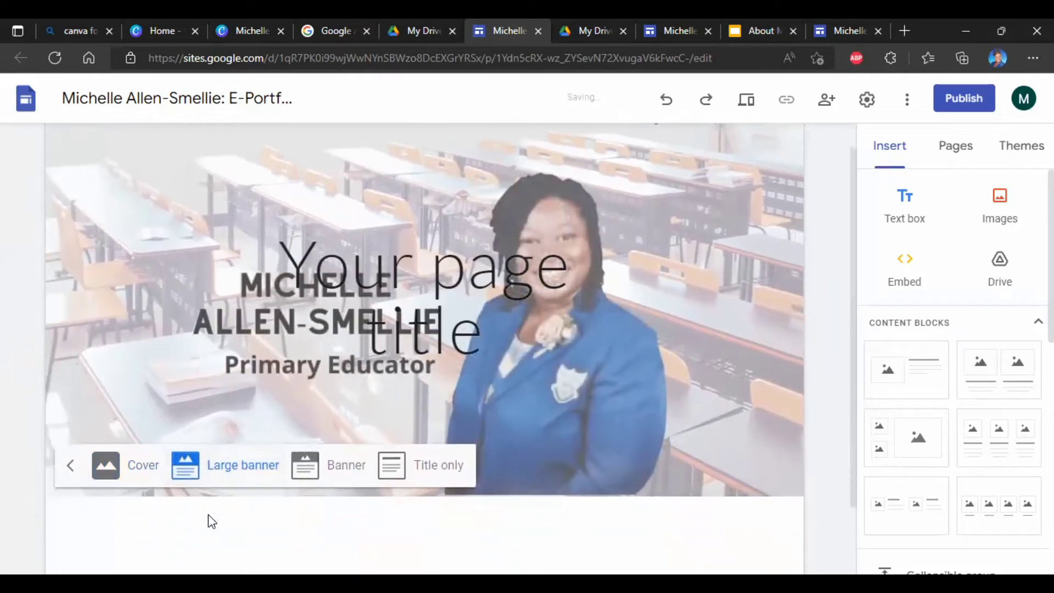
- Remove the readability adjustment from the header image and delete the placeholder page title
{"action": "left_click", "coordinate": [264, 402]}
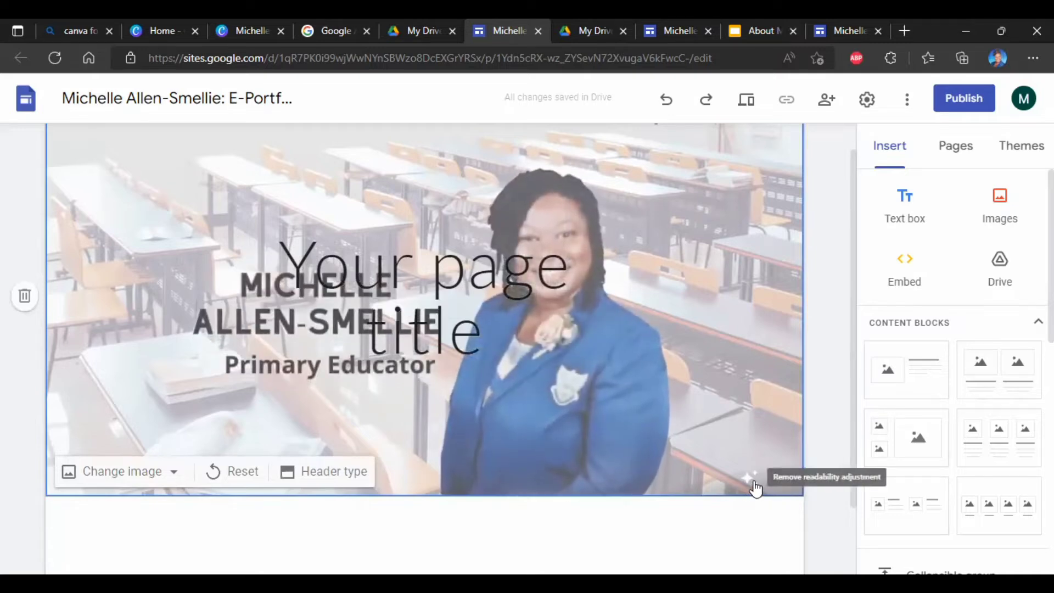
{"action": "left_click", "coordinate": [751, 478]}
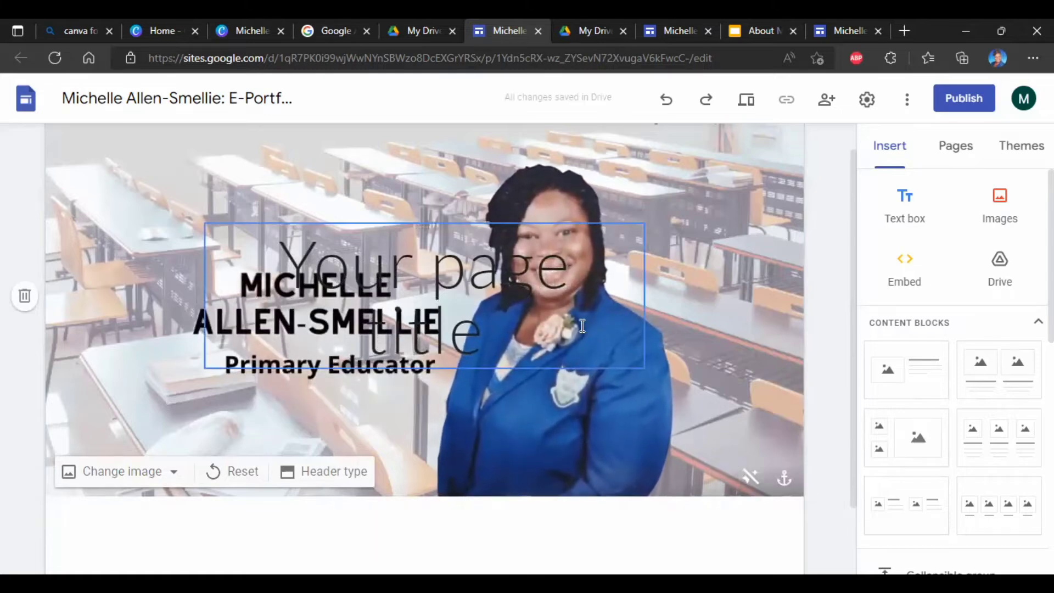
{"action": "left_click", "coordinate": [571, 268]}
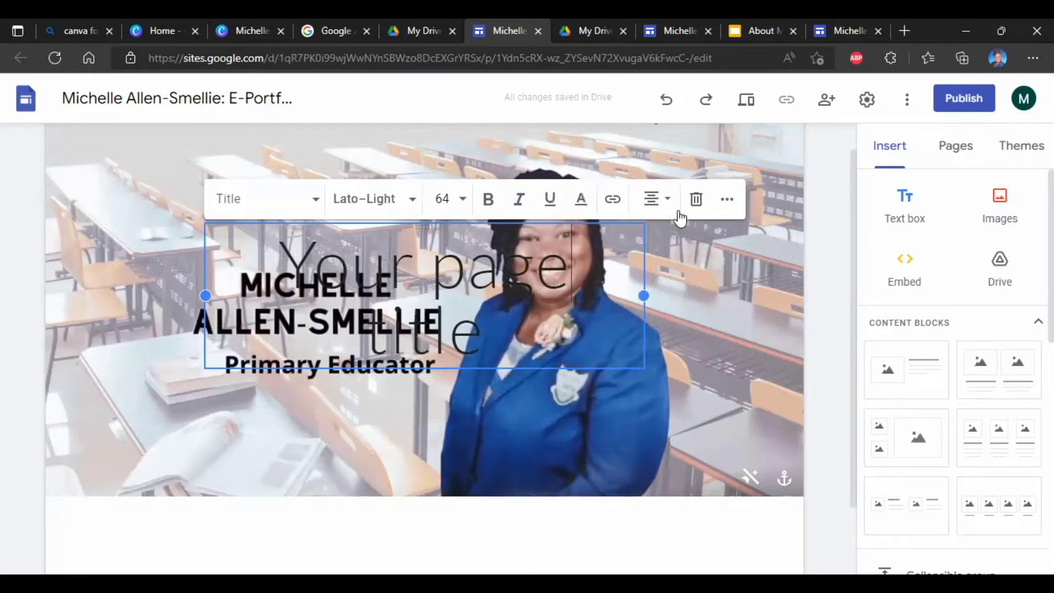
{"action": "left_click", "coordinate": [694, 202]}
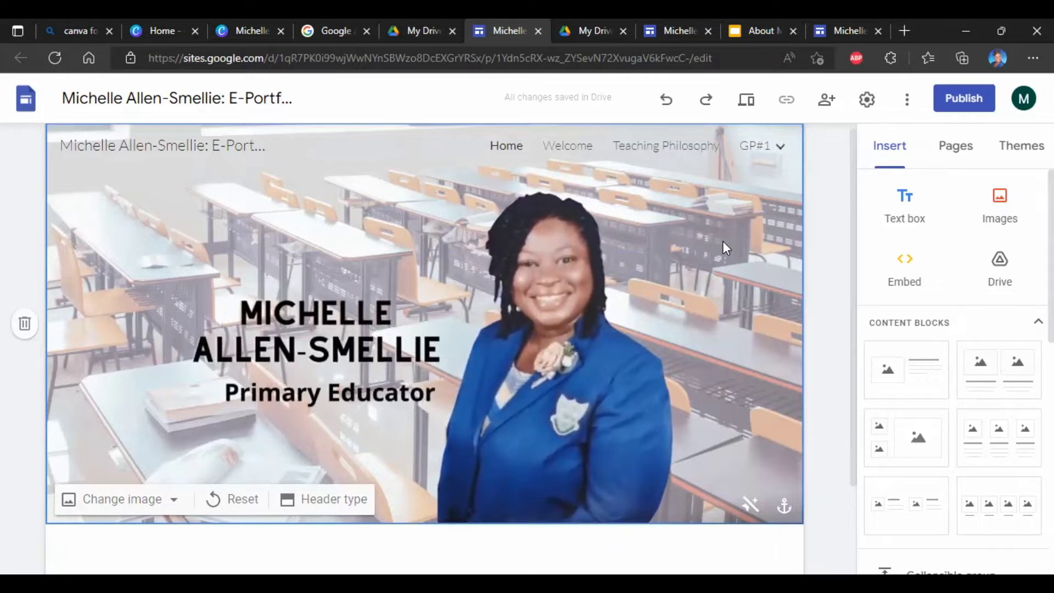
- Switch to Canva, search the templates for "logos" and open the Aesthetic Circle Signature Creative Studio Logo template
{"action": "mouse_move", "coordinate": [275, 147]}
{"action": "mouse_move", "coordinate": [106, 198]}
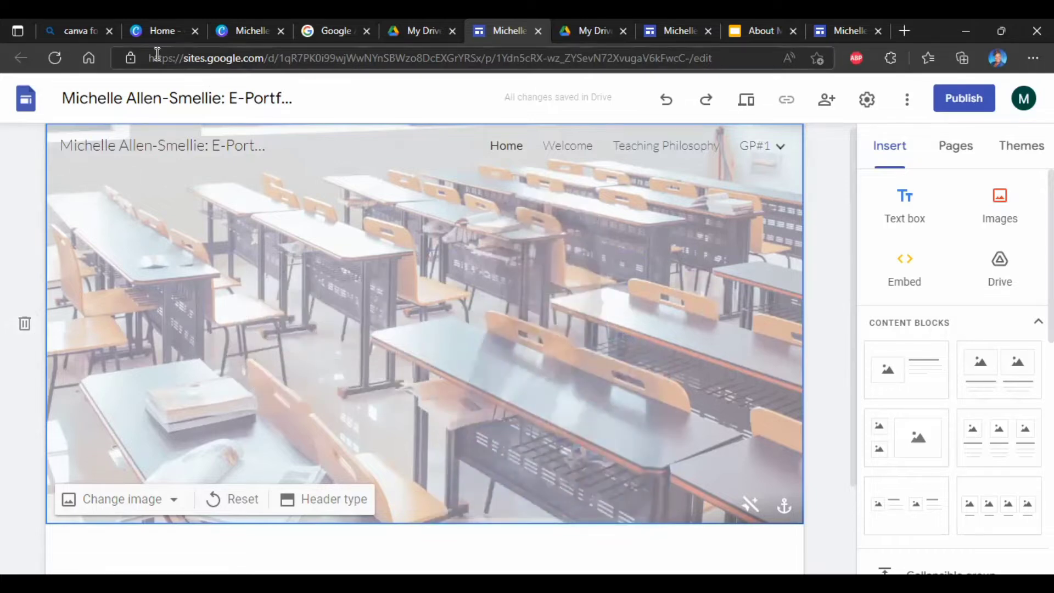
{"action": "left_click", "coordinate": [90, 28]}
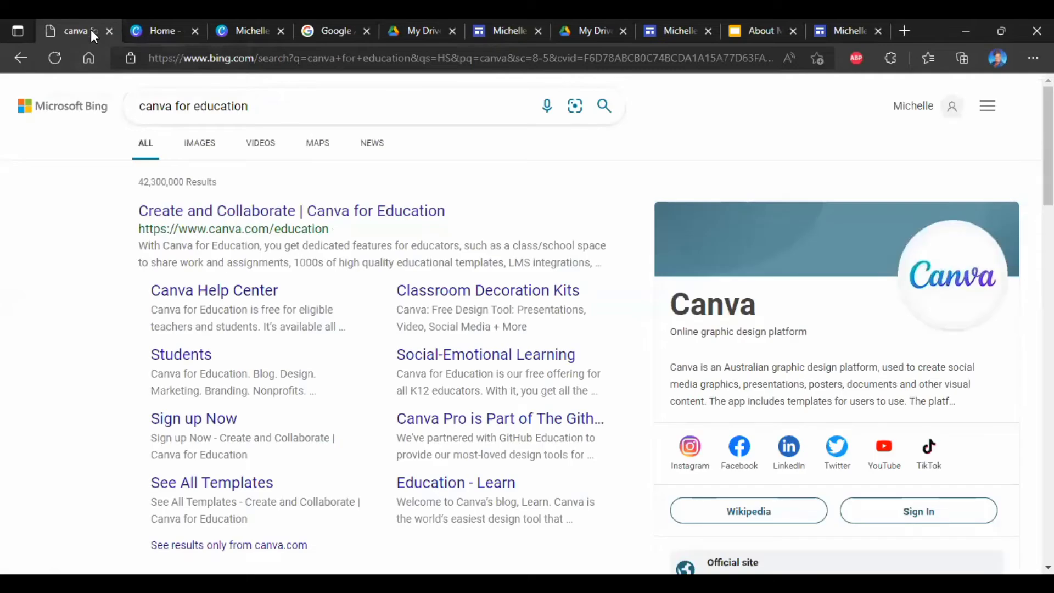
{"action": "left_click", "coordinate": [168, 28]}
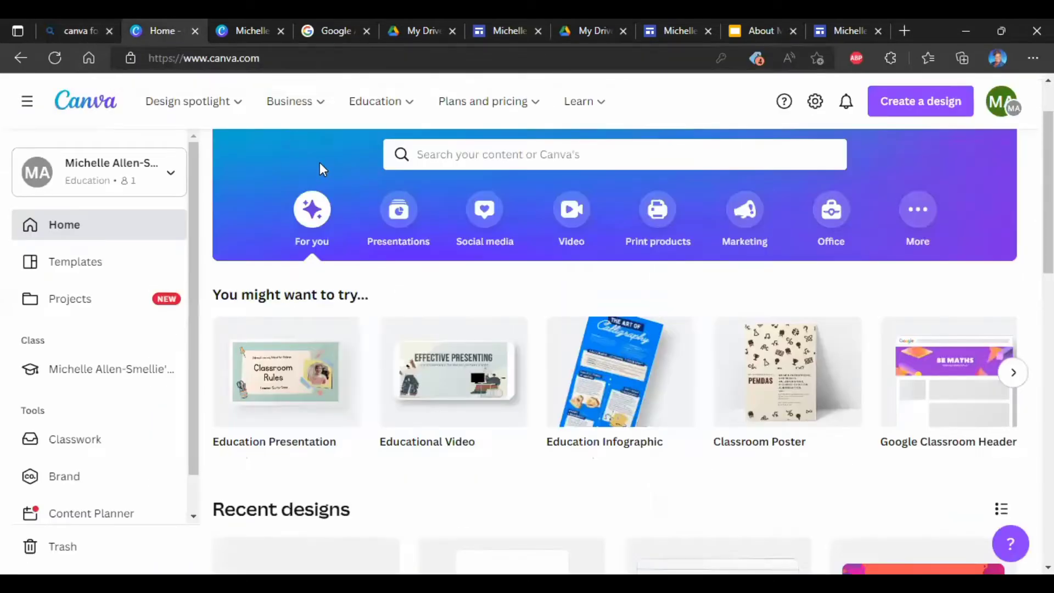
{"action": "left_click", "coordinate": [430, 154]}
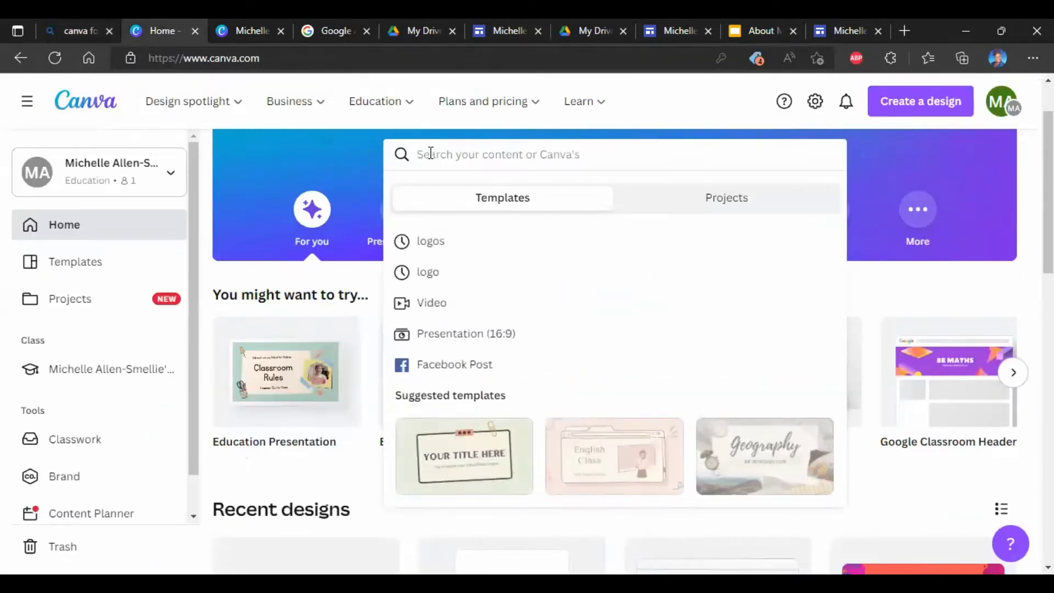
{"action": "left_click", "coordinate": [431, 241]}
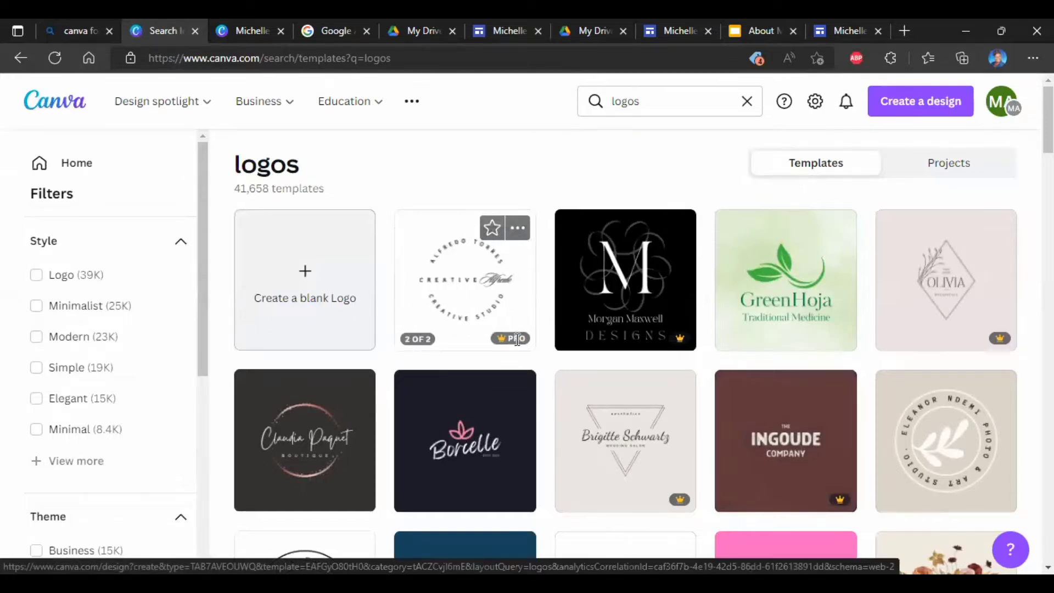
{"action": "scroll", "coordinate": [516, 357], "scroll_direction": "down", "scroll_amount": 1}
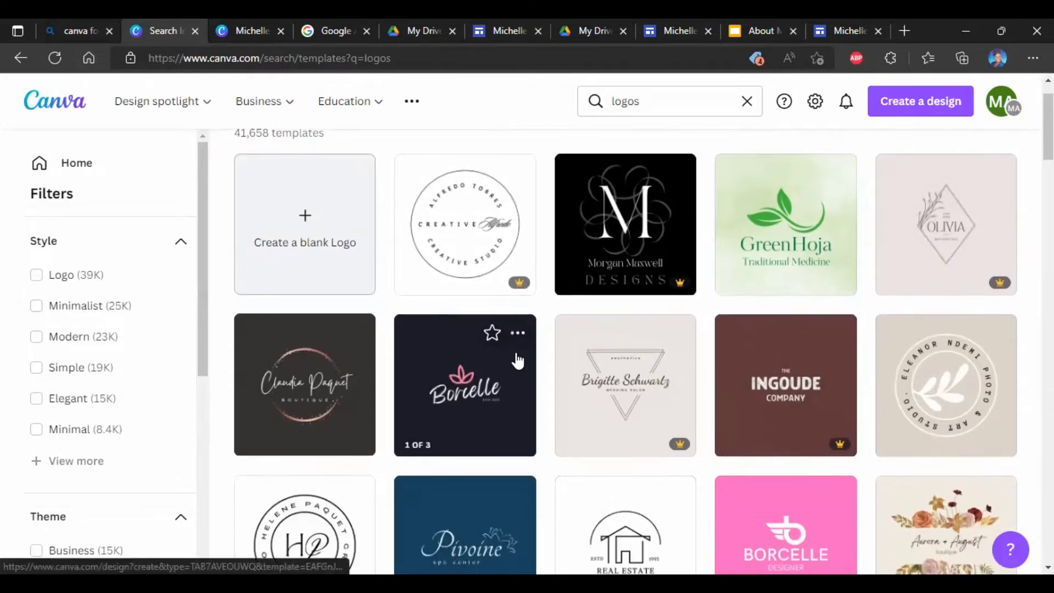
{"action": "left_click", "coordinate": [486, 261]}
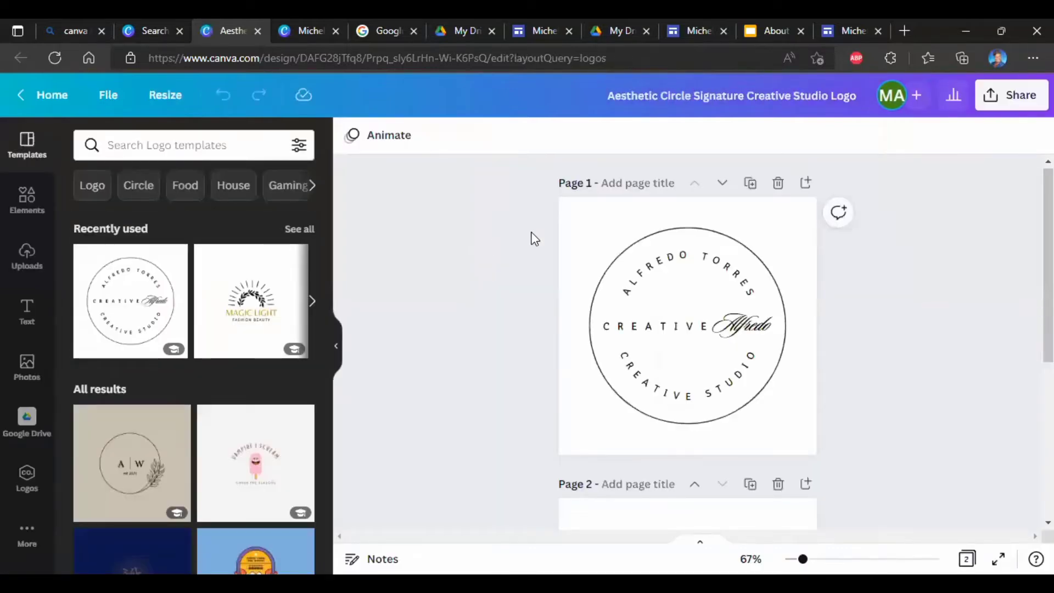
- Replace the placeholder first name in page 1's upper curved text with the teacher's first name in capitals
{"action": "left_click", "coordinate": [639, 263]}
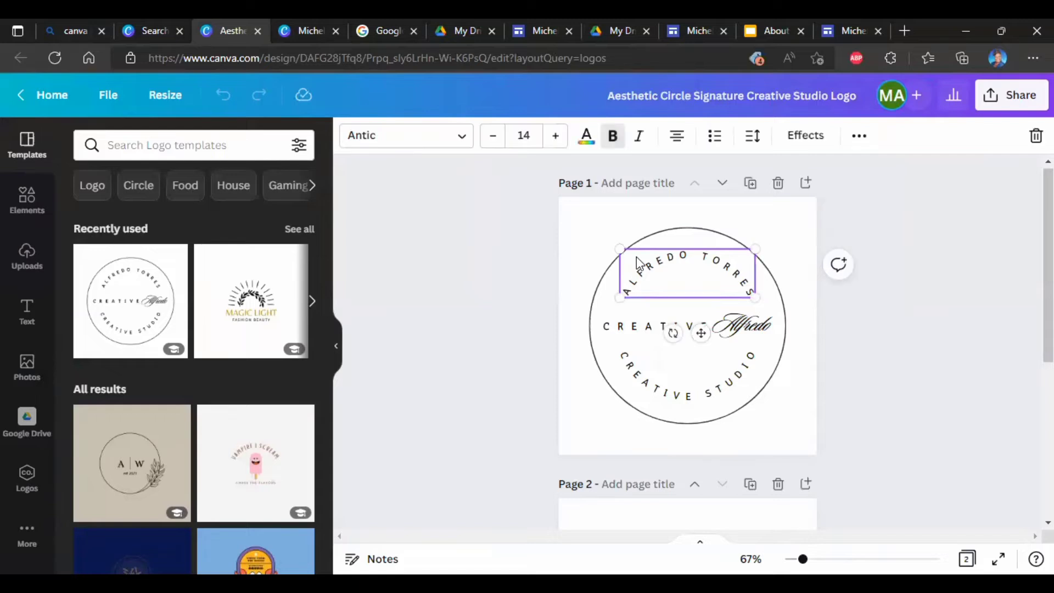
{"action": "double_click", "coordinate": [642, 267]}
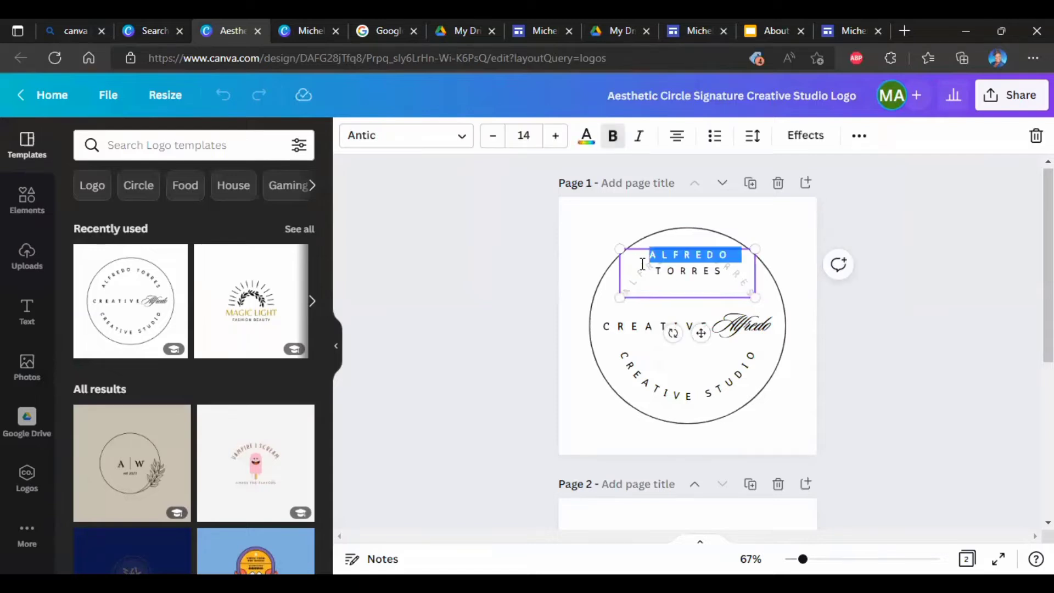
{"action": "type", "text": "MI"}
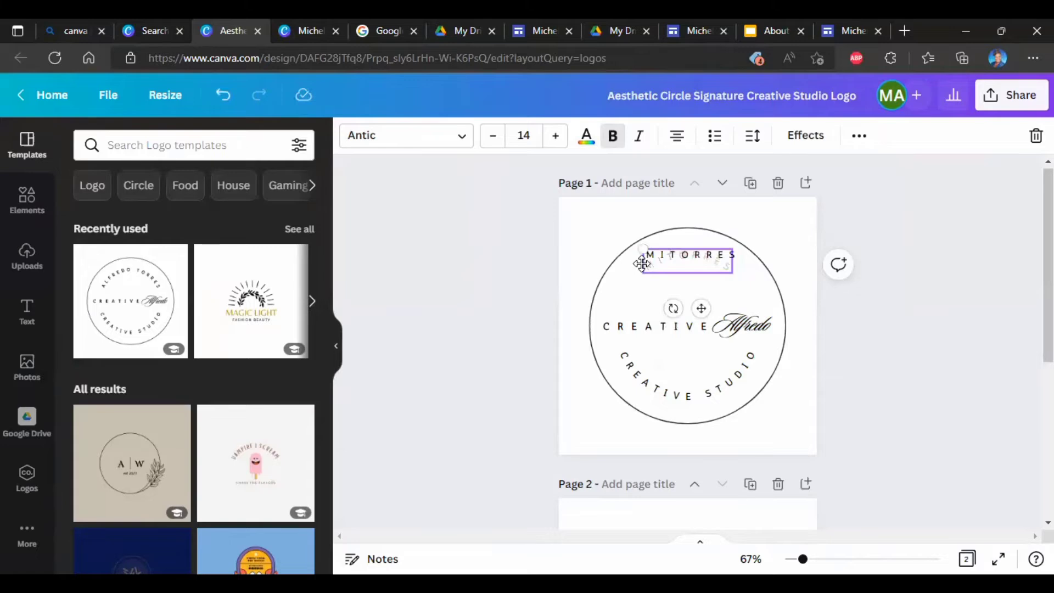
{"action": "type", "text": "CHELLE"}
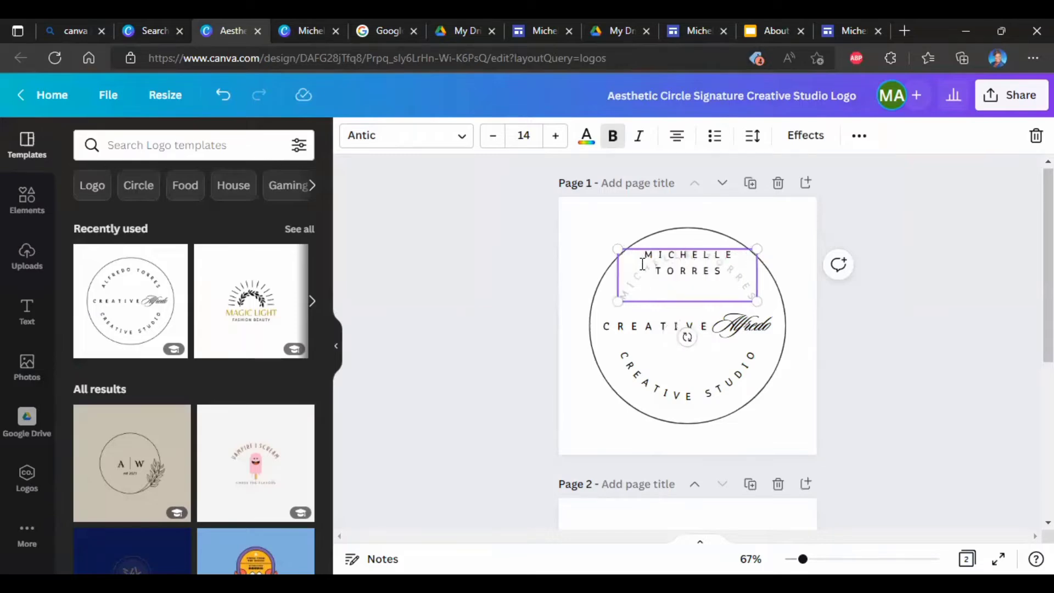
- Replace the placeholder surname in the upper curved text with the teacher's hyphenated surname in capitals
{"action": "key", "text": "Delete"}
{"action": "key", "text": "Delete"}
{"action": "key", "text": "Delete"}
{"action": "key", "text": "Delete"}
{"action": "key", "text": "Delete"}
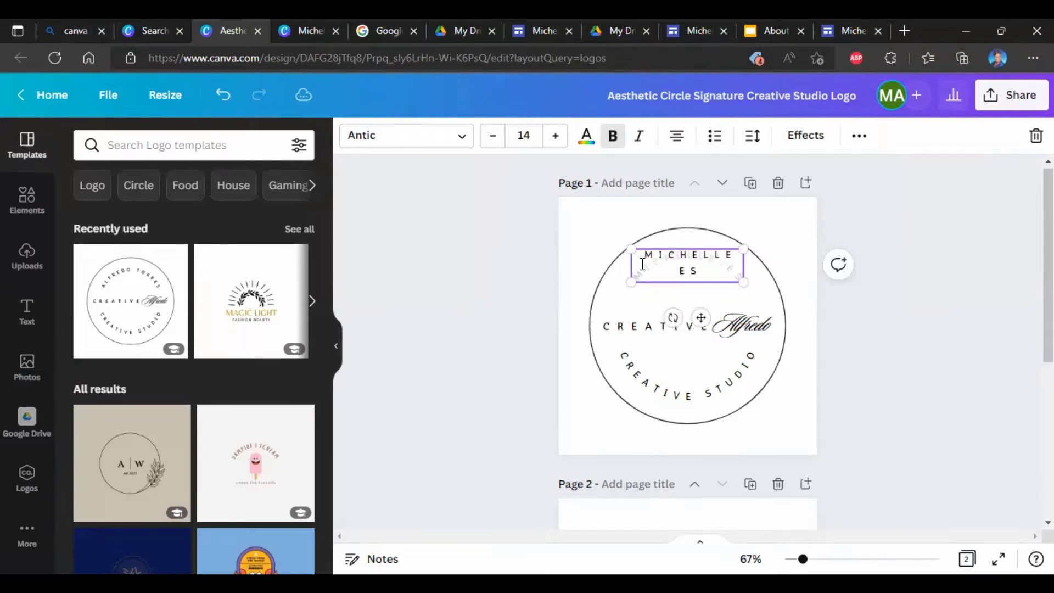
{"action": "key", "text": "Delete"}
{"action": "type", "text": "A"}
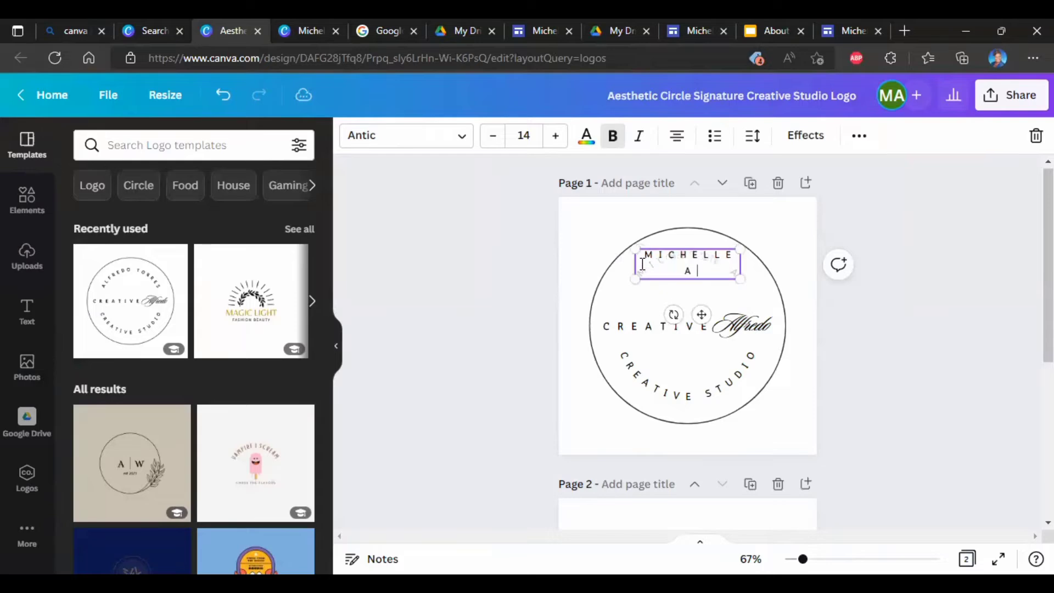
{"action": "type", "text": "LL"}
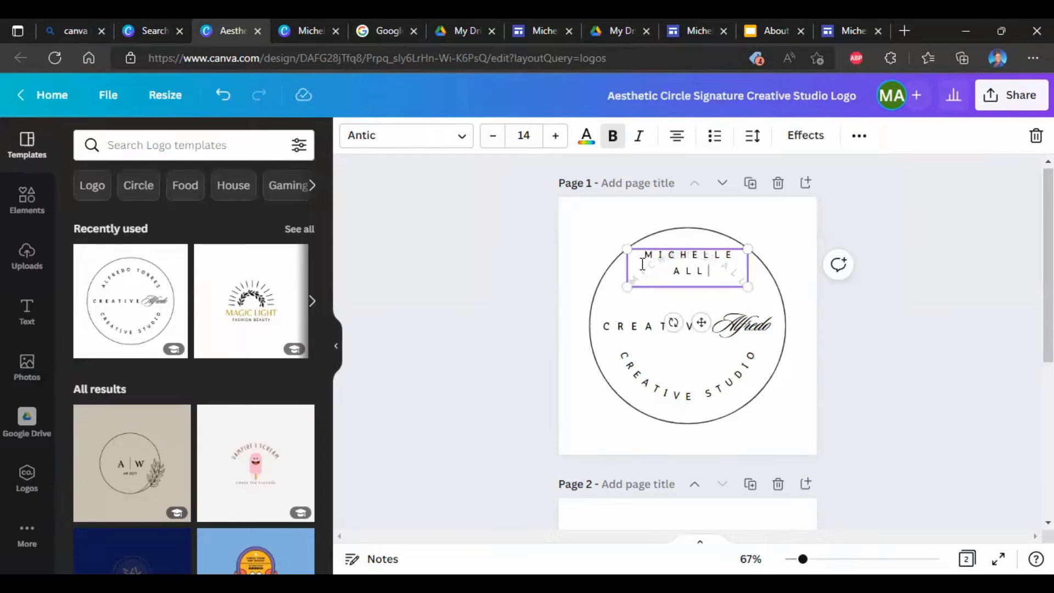
{"action": "type", "text": "EN-S"}
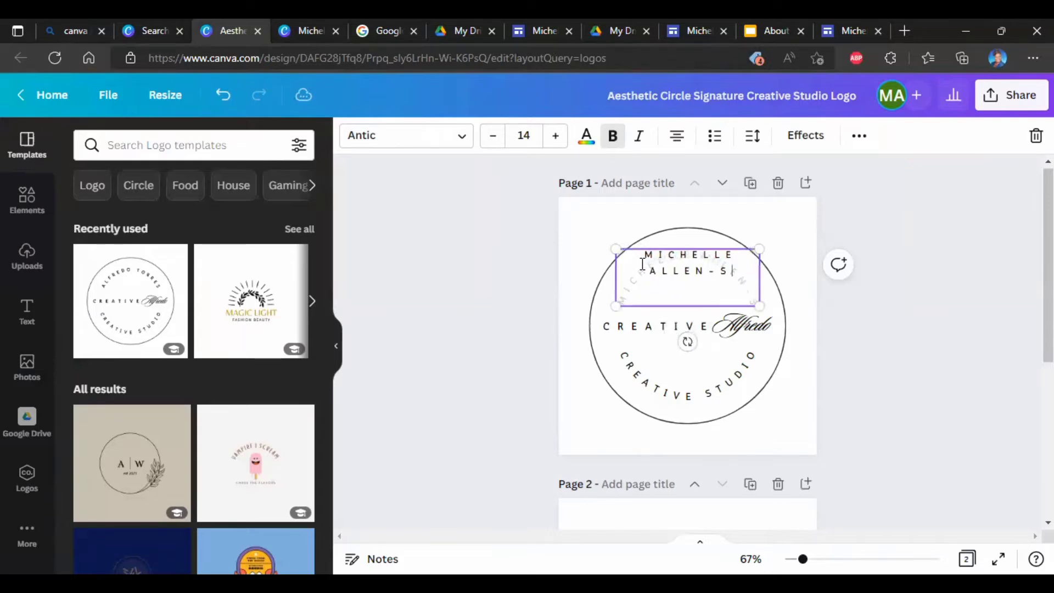
{"action": "type", "text": "MELLIE"}
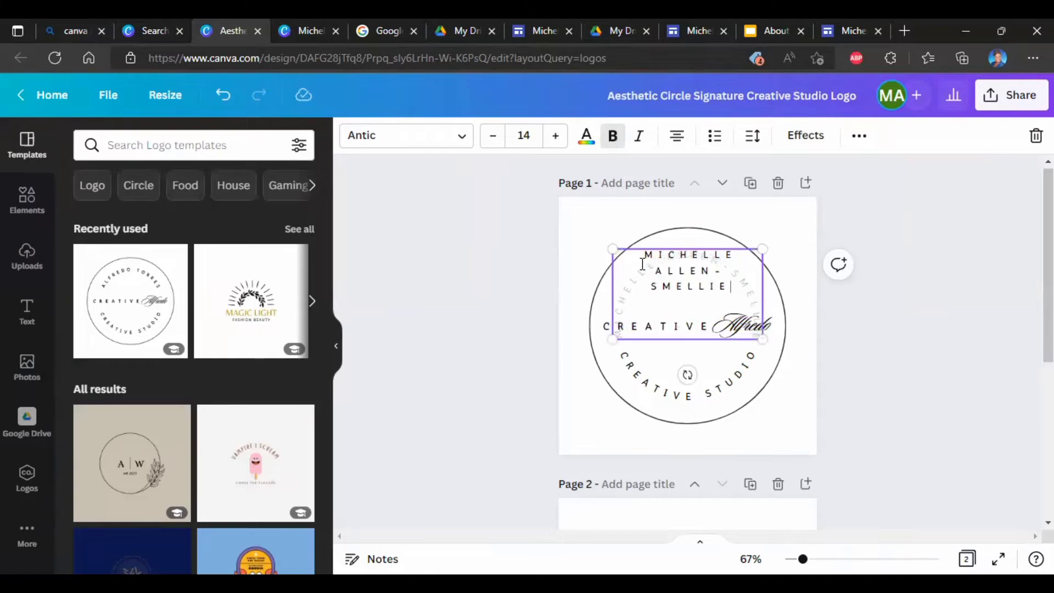
{"action": "left_click", "coordinate": [805, 305]}
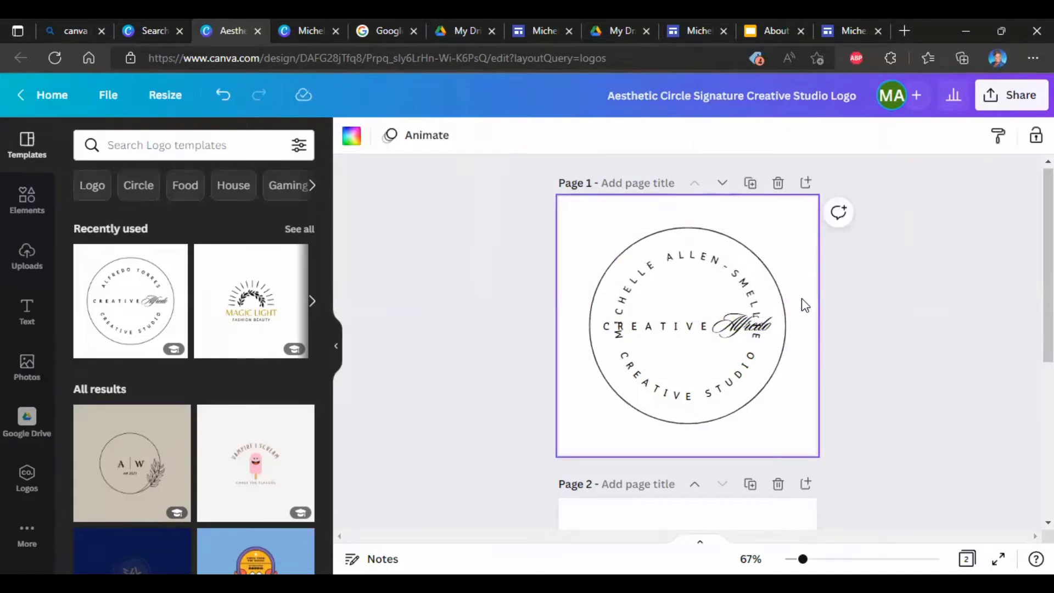
- Replace the word CREATIVE in the lower curved text with PRIMARY EDUCATOR
{"action": "left_click", "coordinate": [749, 328]}
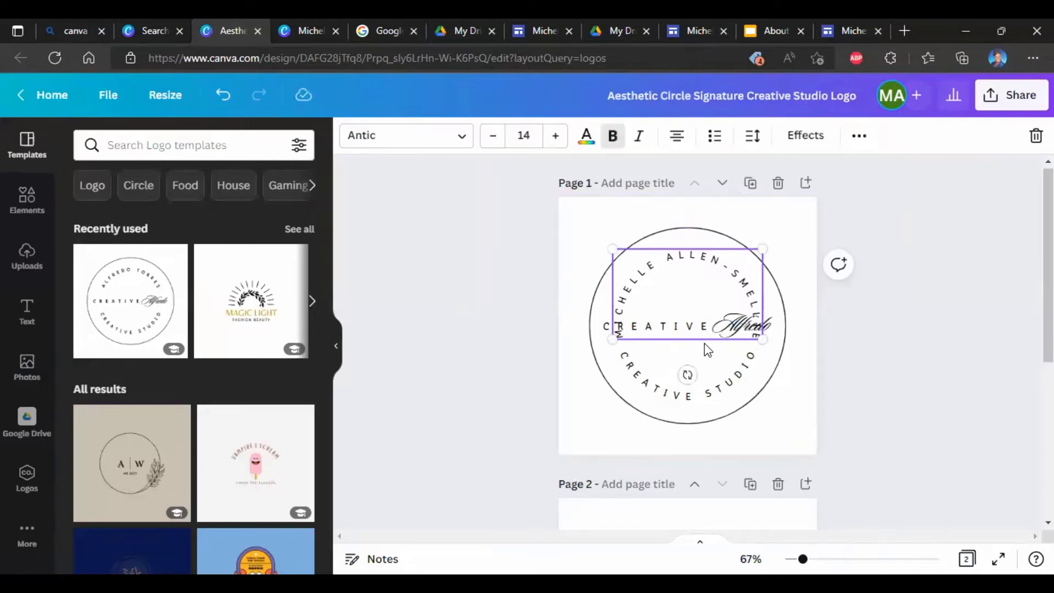
{"action": "left_click", "coordinate": [682, 396]}
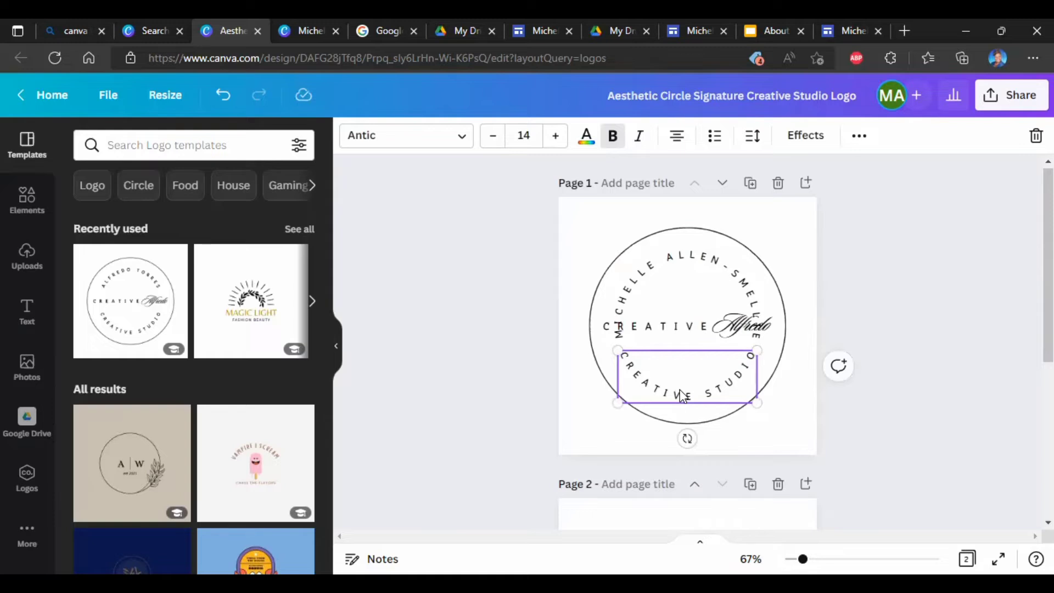
{"action": "left_click", "coordinate": [681, 394]}
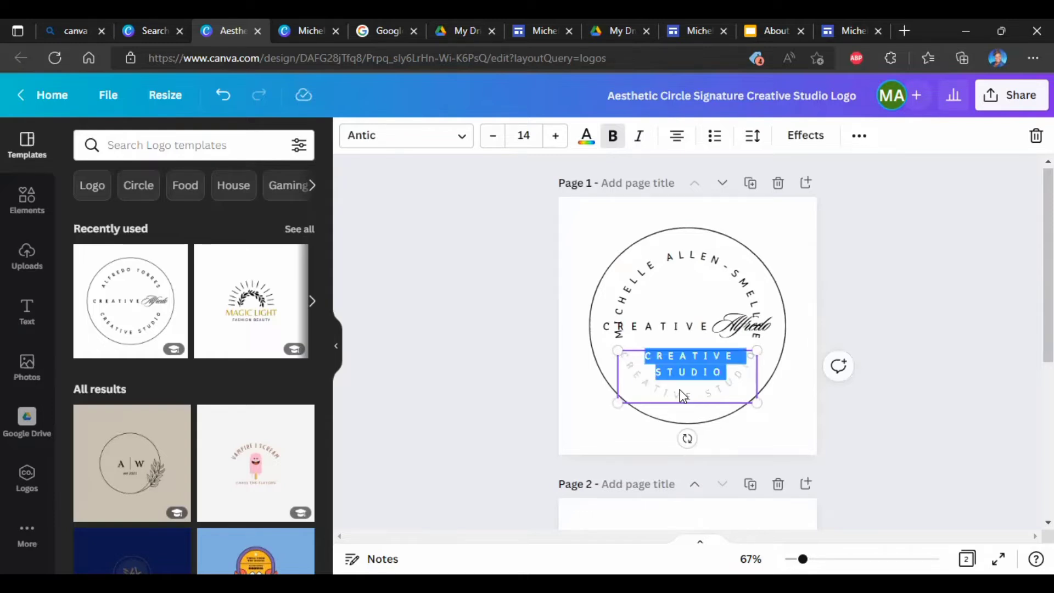
{"action": "left_click", "coordinate": [680, 373]}
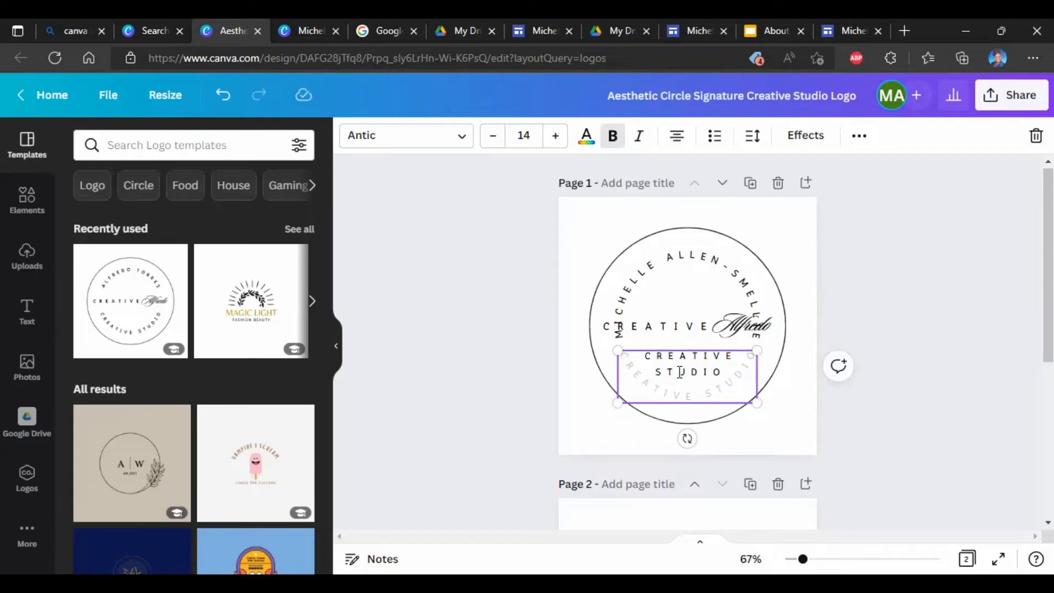
{"action": "double_click", "coordinate": [645, 356]}
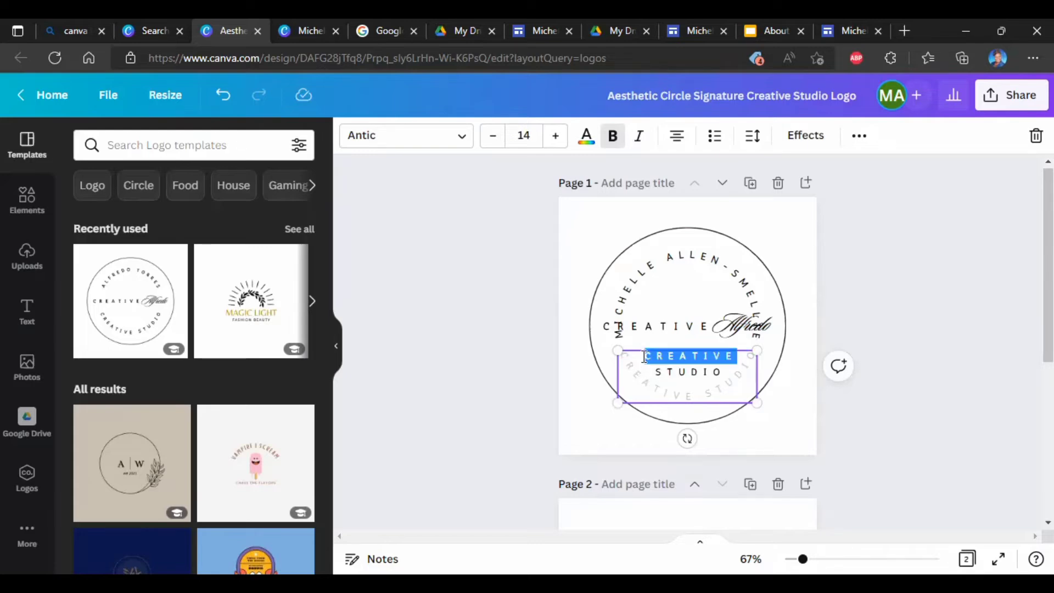
{"action": "key", "text": "BackSpace"}
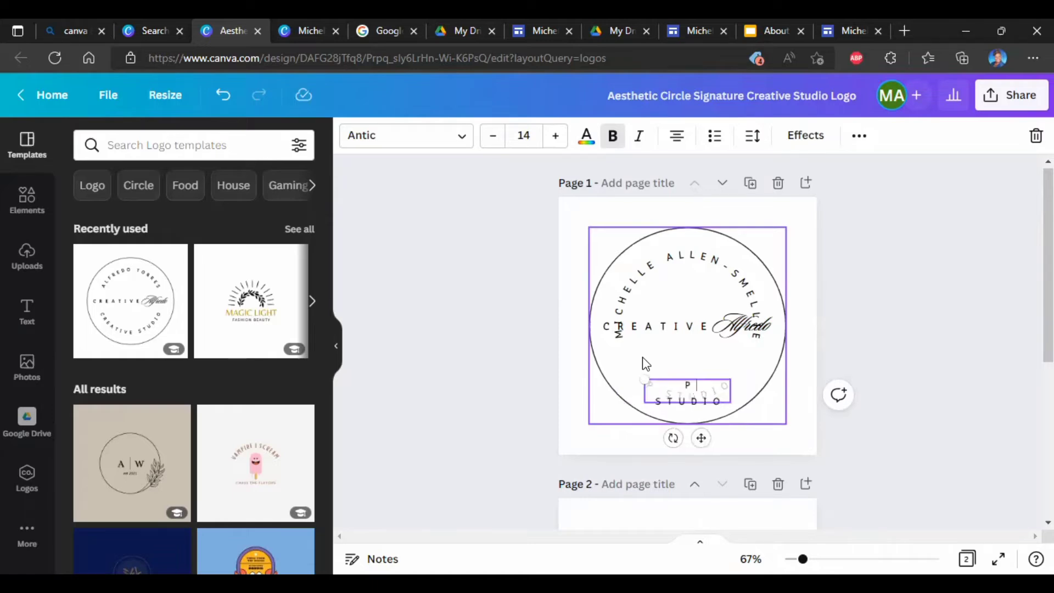
{"action": "type", "text": "PRIMAR"}
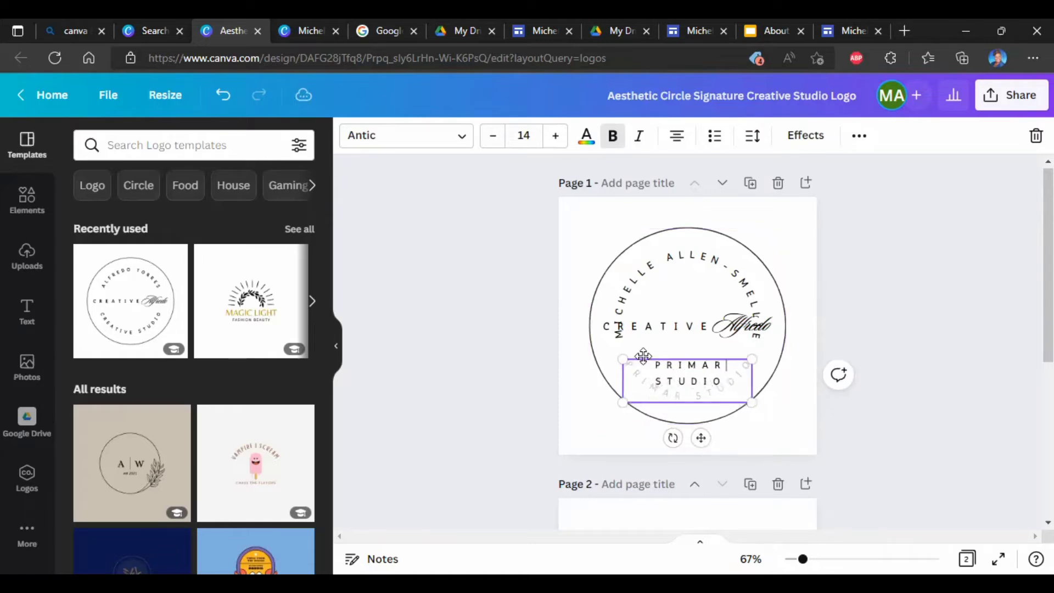
{"action": "type", "text": "Y"}
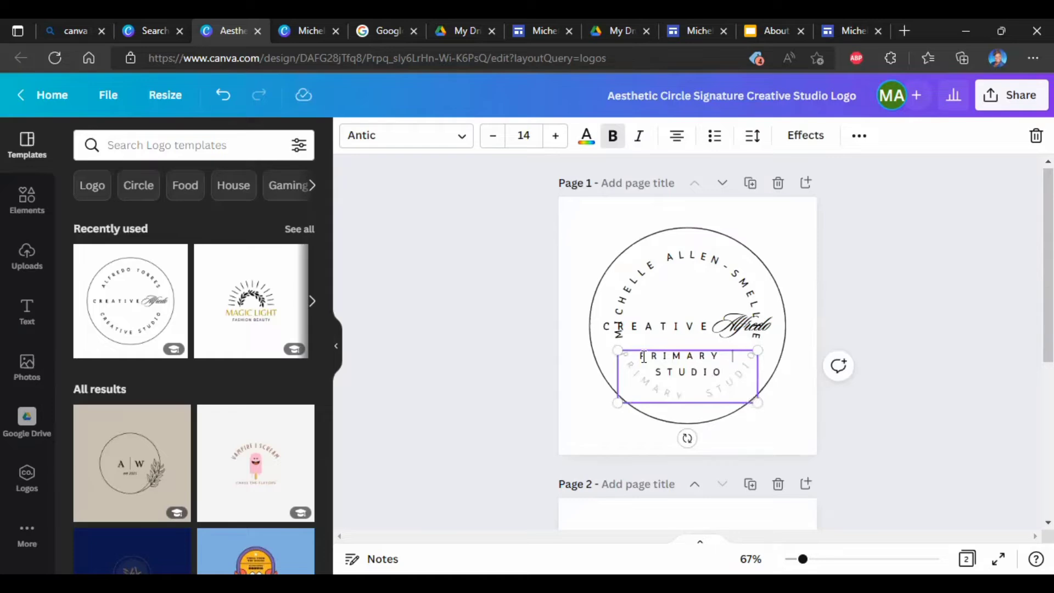
{"action": "type", "text": " EDUCATOR"}
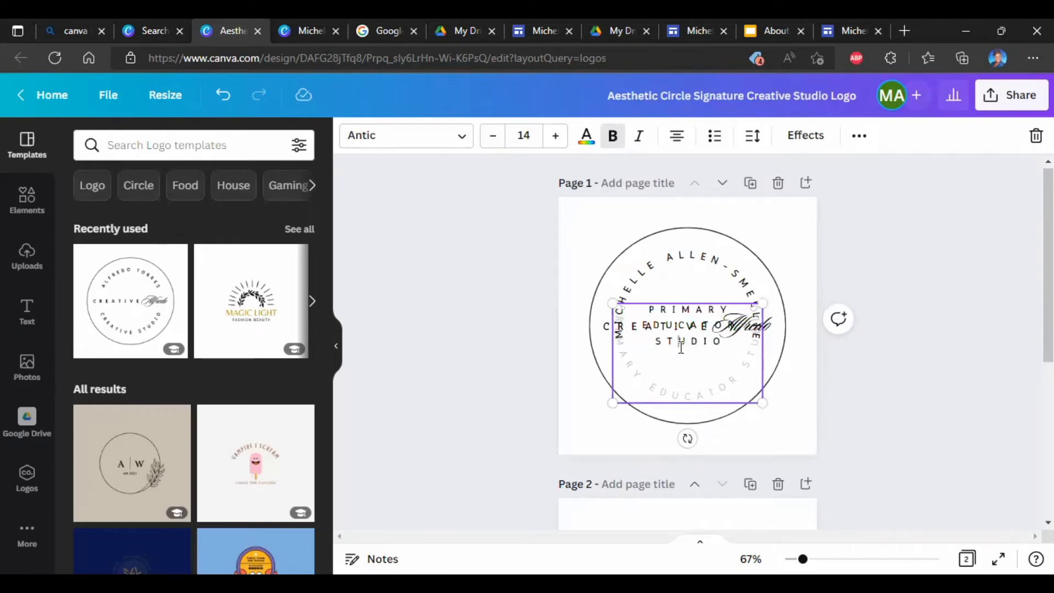
- Remove the leftover word STUDIO from the end of the lower curved text
{"action": "key", "text": "Delete"}
{"action": "key", "text": "Delete"}
{"action": "key", "text": "Delete"}
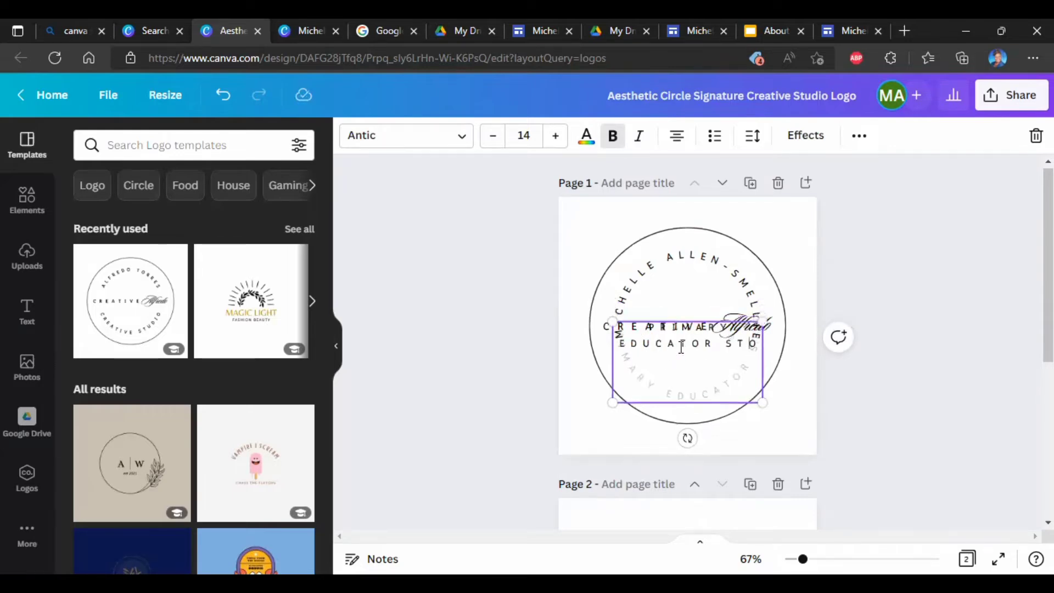
{"action": "key", "text": "Delete"}
{"action": "key", "text": "BackSpace"}
{"action": "key", "text": "BackSpace"}
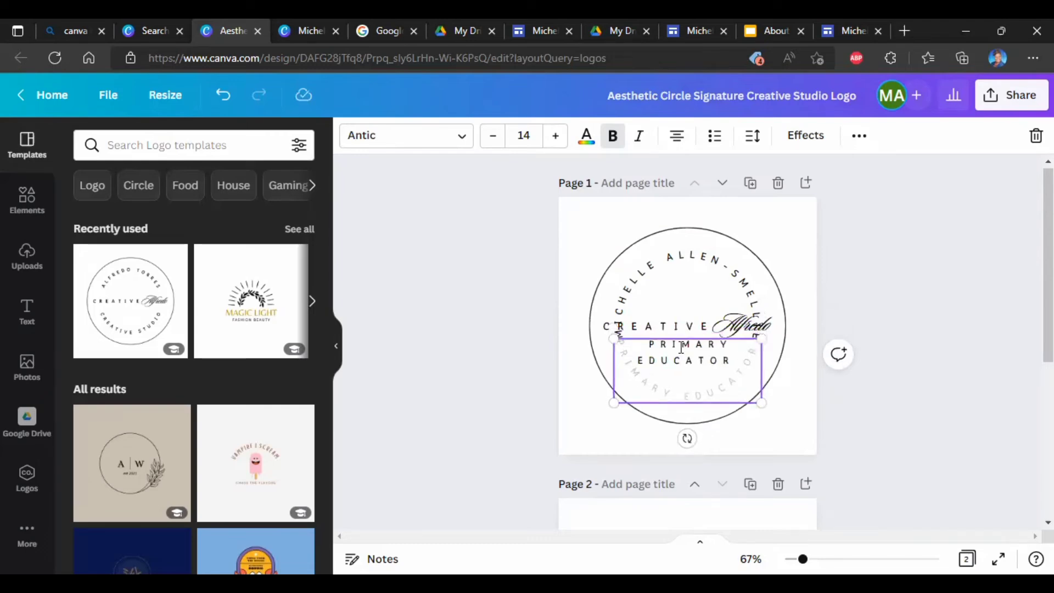
{"action": "left_click", "coordinate": [817, 417]}
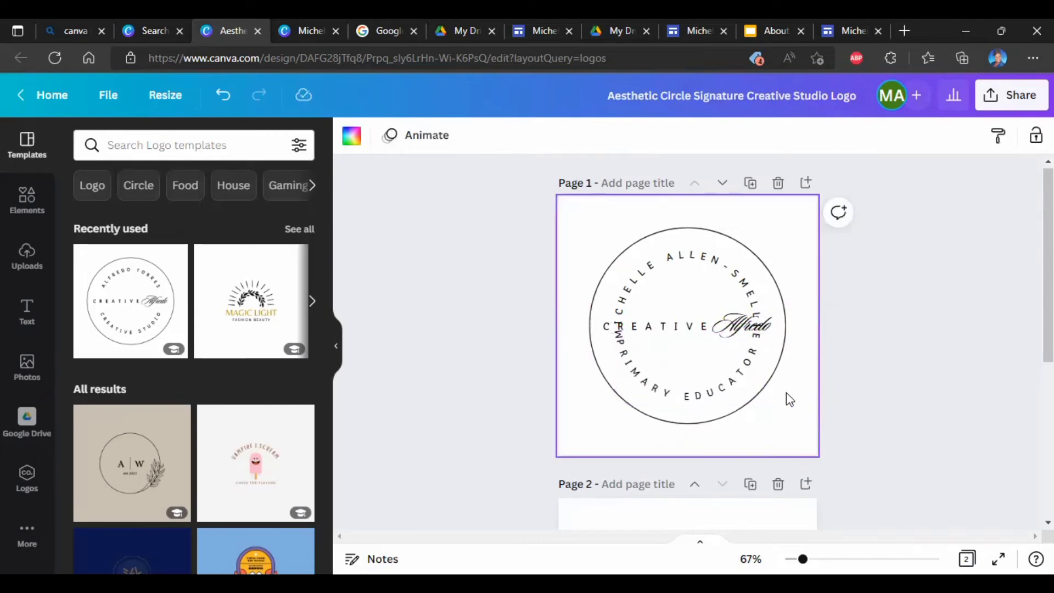
- Delete the straight CREATIVE text from the middle of the logo on page 1
{"action": "double_click", "coordinate": [709, 330]}
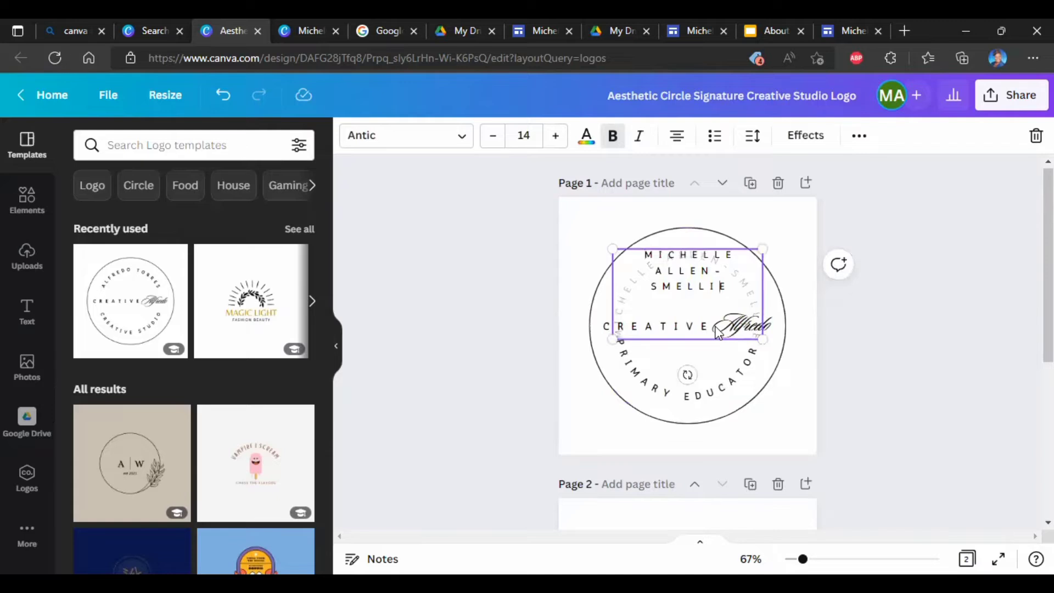
{"action": "key", "text": "shift+Home"}
{"action": "left_click", "coordinate": [726, 340]}
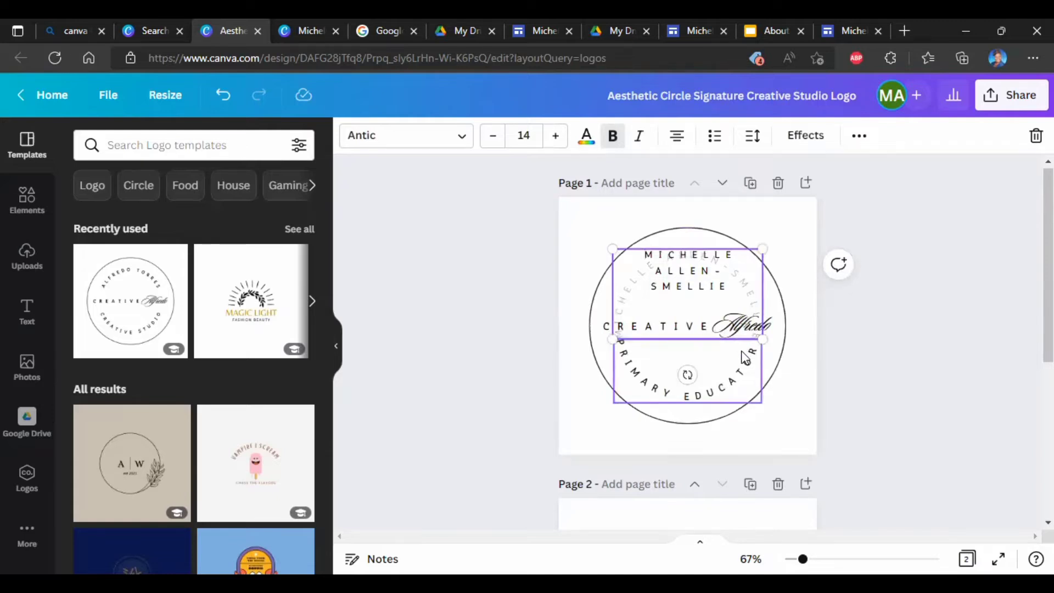
{"action": "left_click", "coordinate": [607, 333]}
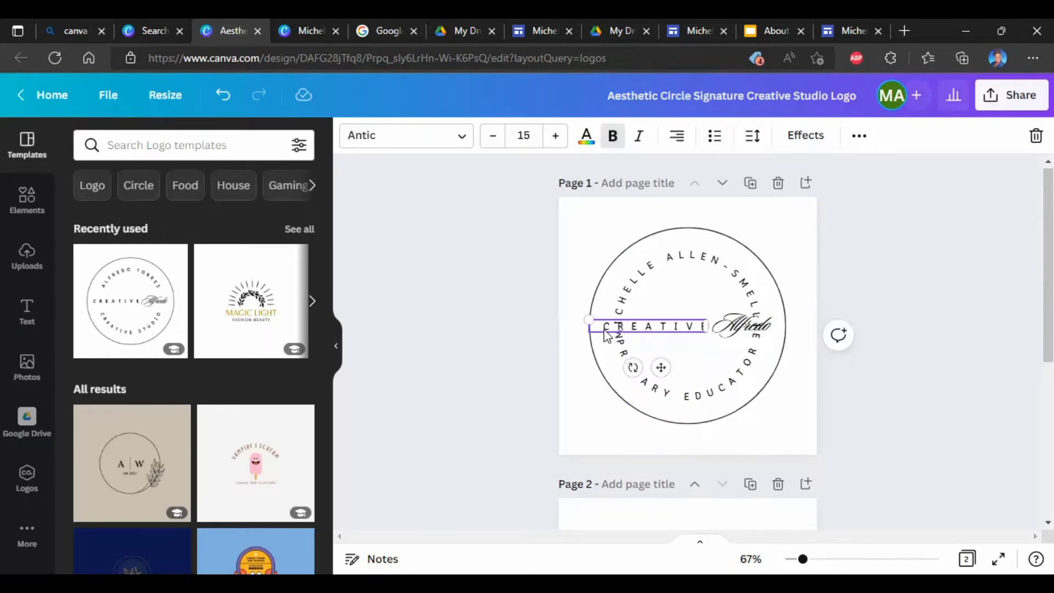
{"action": "key", "text": "Delete"}
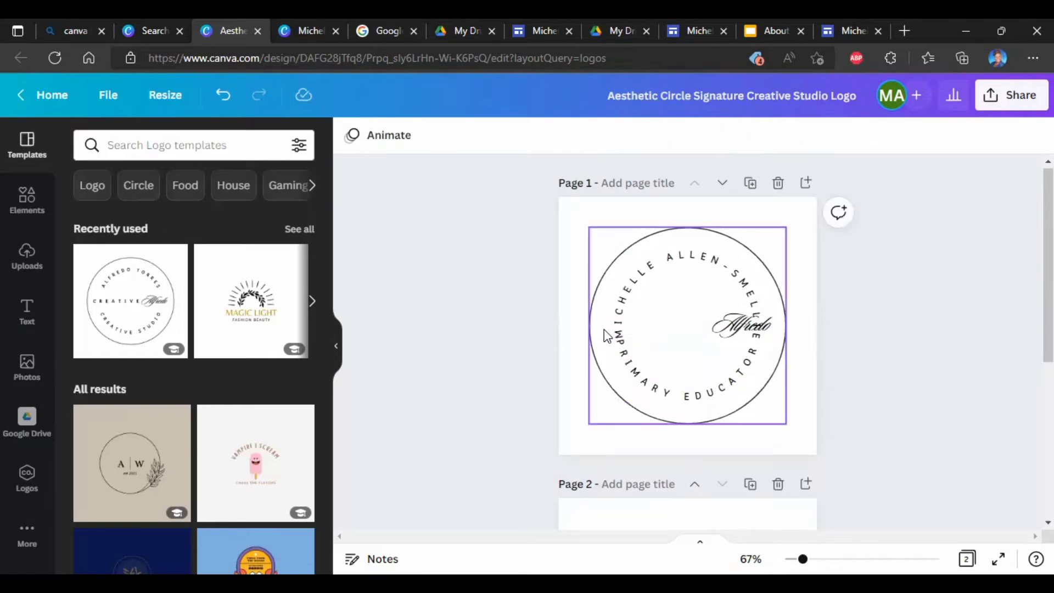
- Replace the script name with the initials MAS and move it to the centre of the circle
{"action": "left_click", "coordinate": [770, 328]}
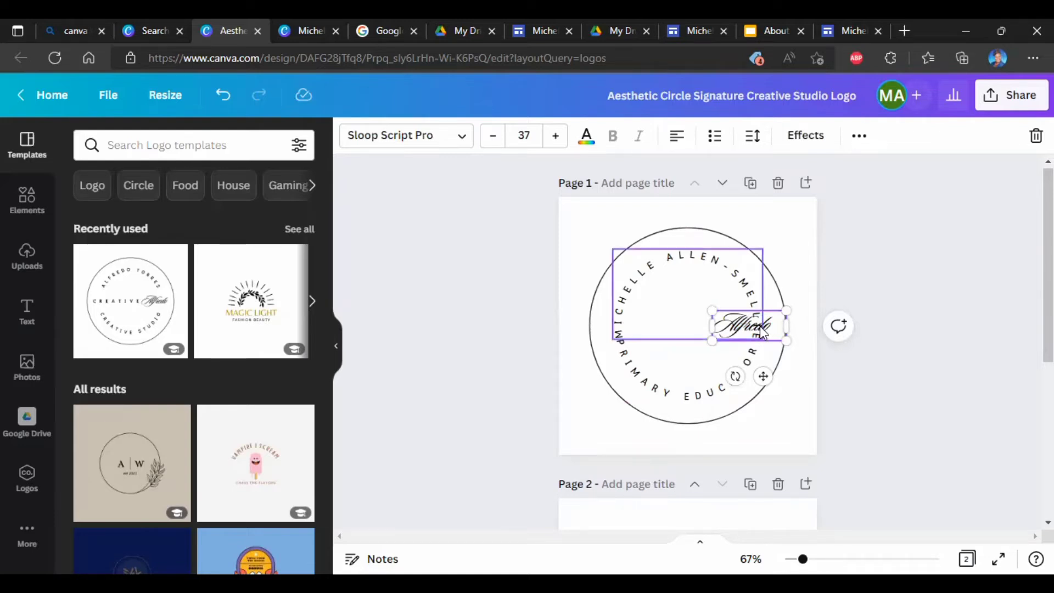
{"action": "double_click", "coordinate": [783, 328]}
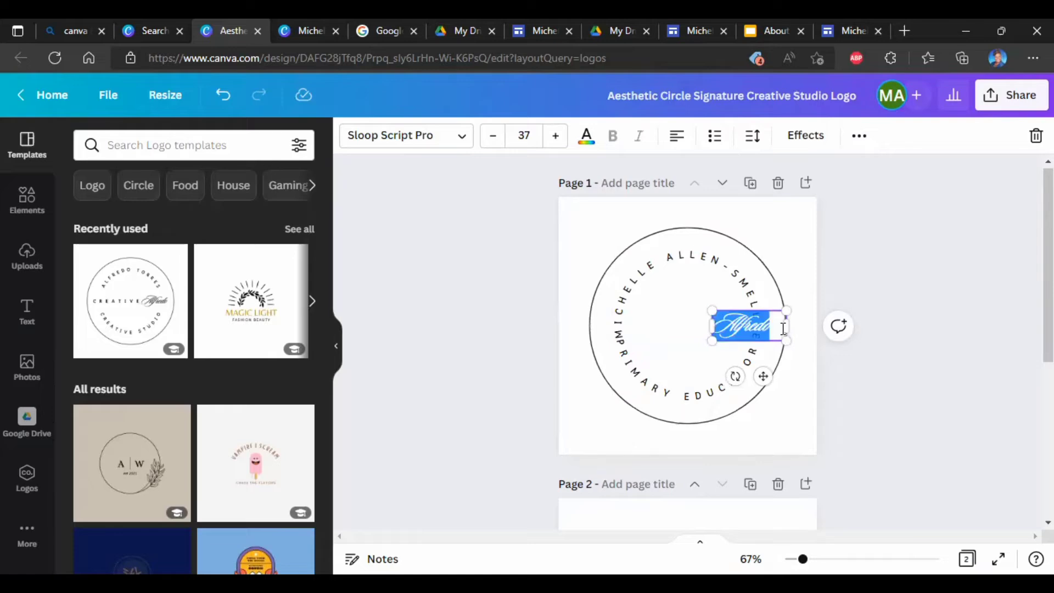
{"action": "type", "text": "M"}
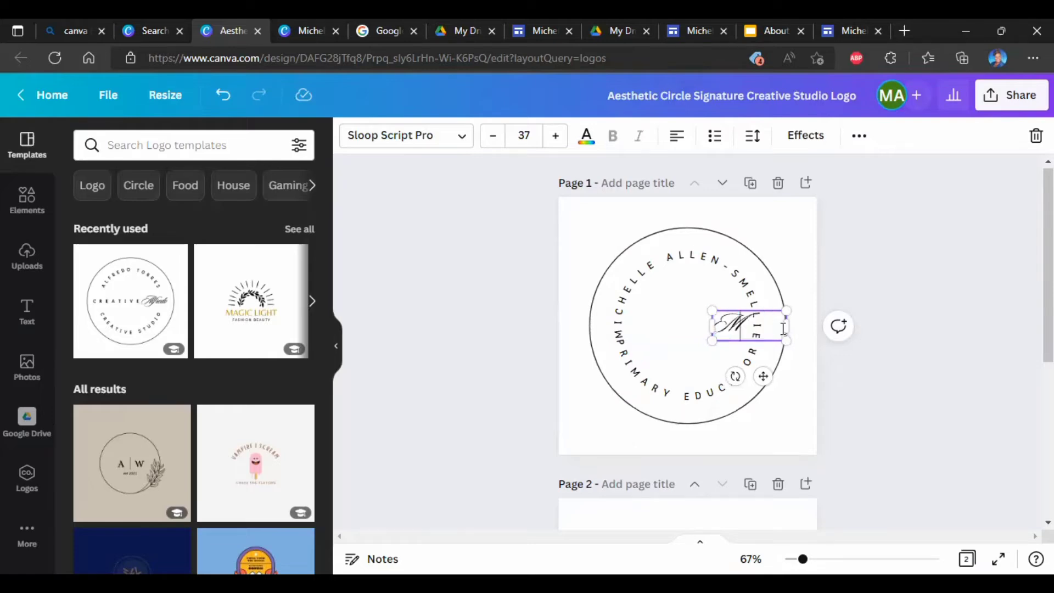
{"action": "type", "text": "AS"}
{"action": "left_click_drag", "start_coordinate": [756, 311], "coordinate": [695, 310]}
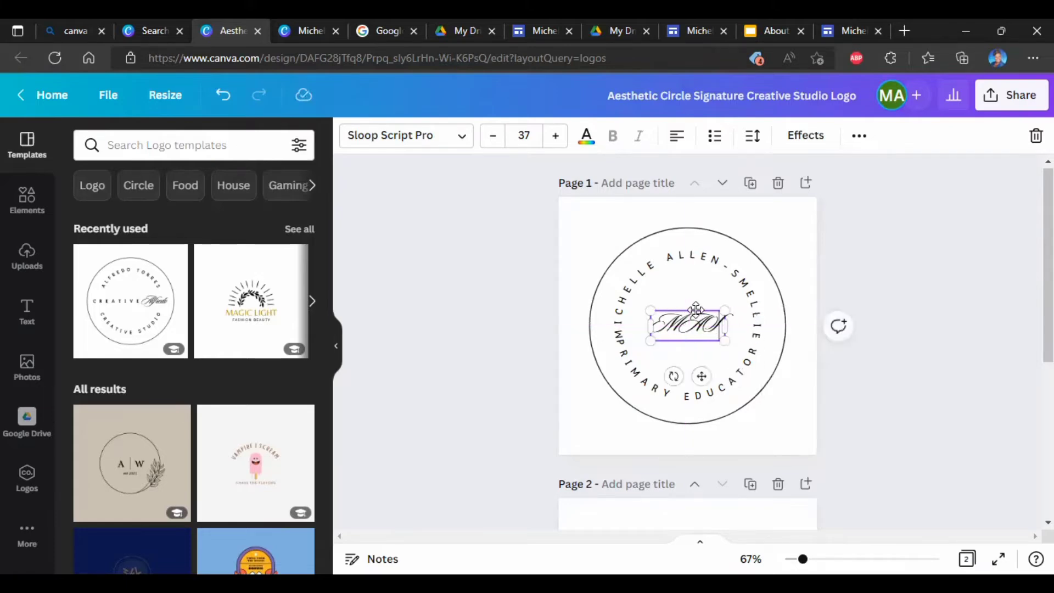
{"action": "left_click", "coordinate": [791, 313]}
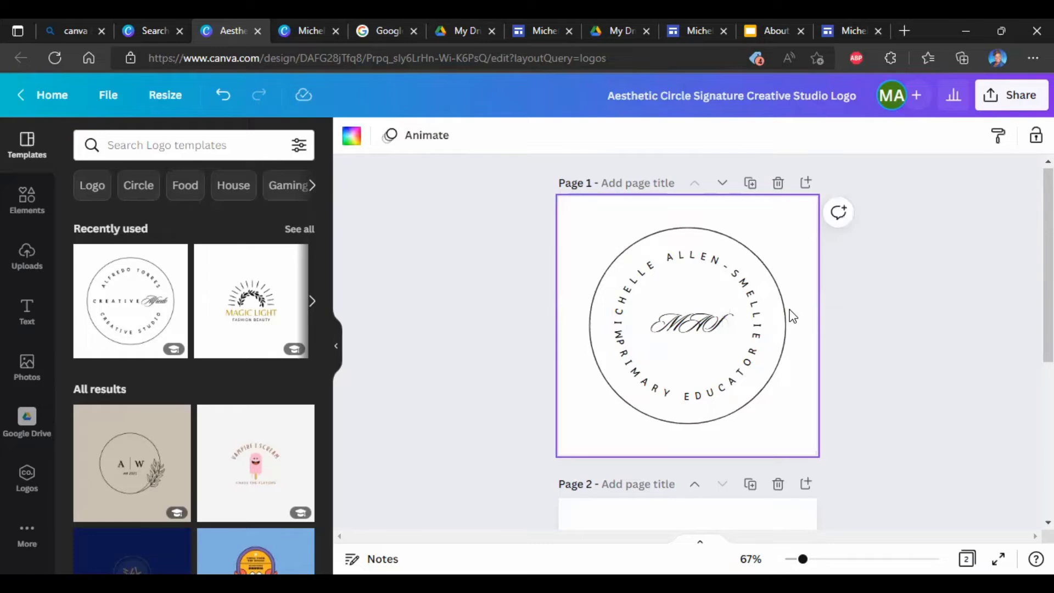
- Delete page 2 with the unused logo variant from the design
{"action": "scroll", "coordinate": [793, 315], "scroll_direction": "down", "scroll_amount": 4}
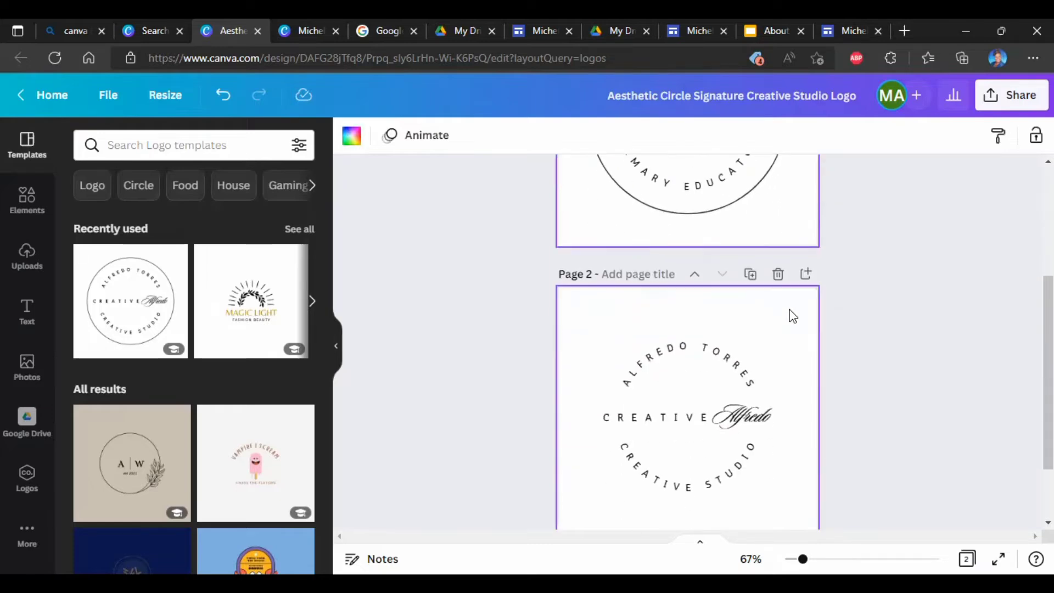
{"action": "scroll", "coordinate": [792, 316], "scroll_direction": "up", "scroll_amount": 4}
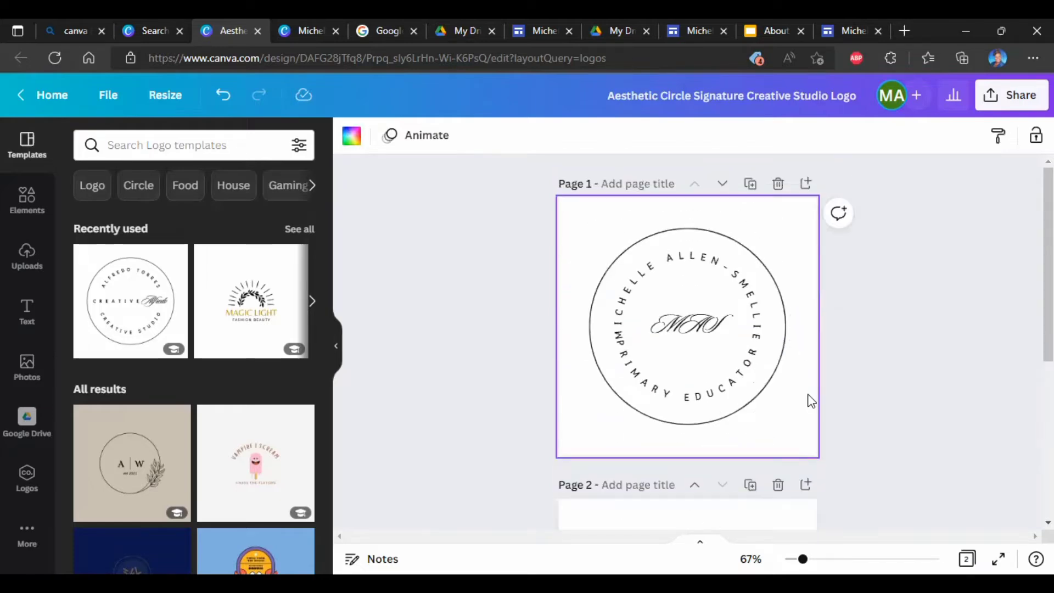
{"action": "scroll", "coordinate": [815, 440], "scroll_direction": "down", "scroll_amount": 4}
{"action": "scroll", "coordinate": [820, 447], "scroll_direction": "up", "scroll_amount": 2}
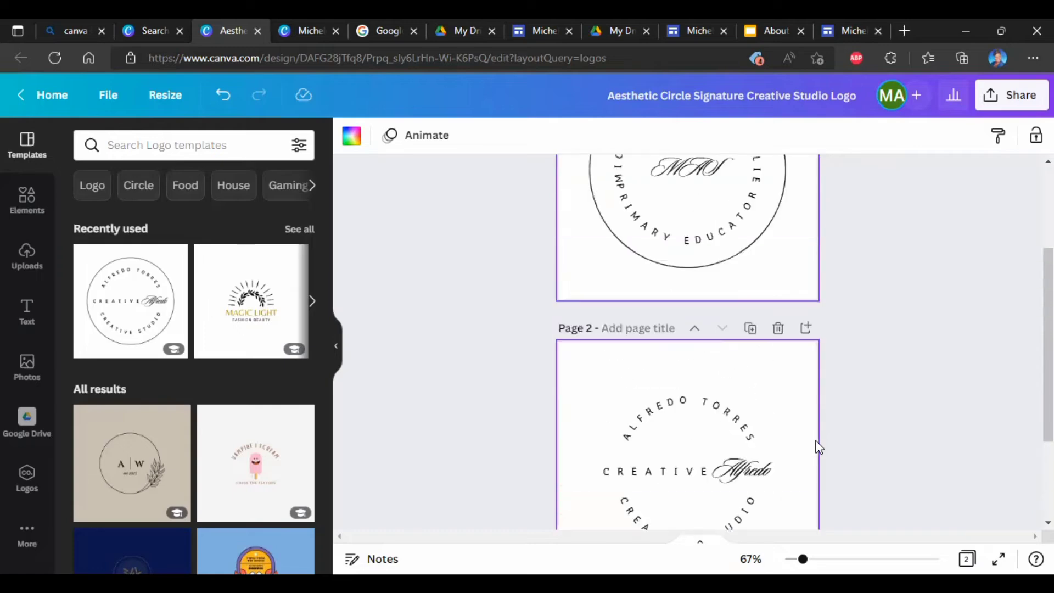
{"action": "left_click", "coordinate": [778, 329]}
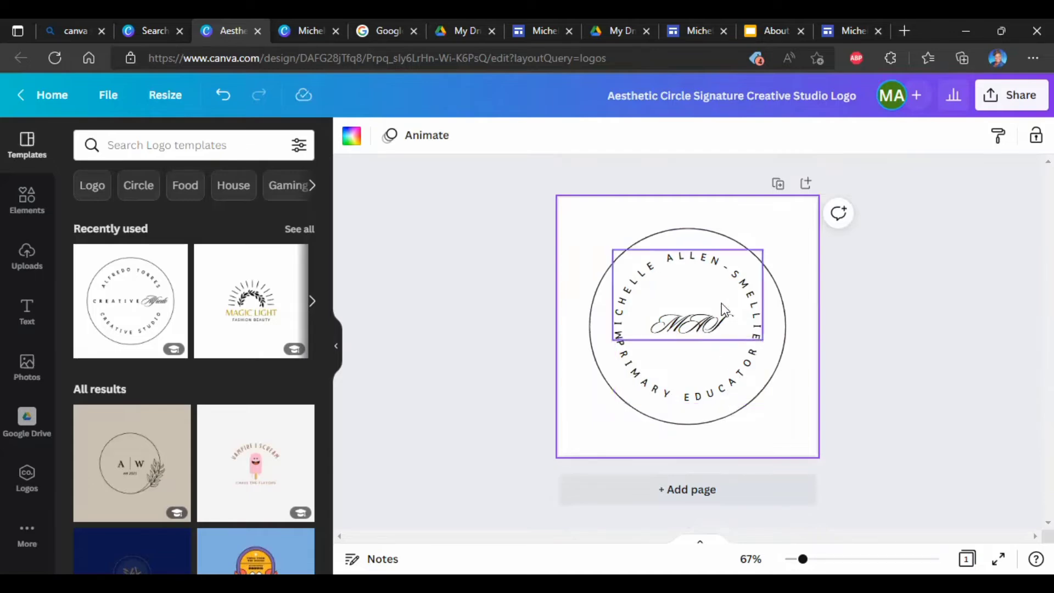
- Download the finished logo design as a PNG at 500 × 500 px
{"action": "left_click", "coordinate": [991, 104]}
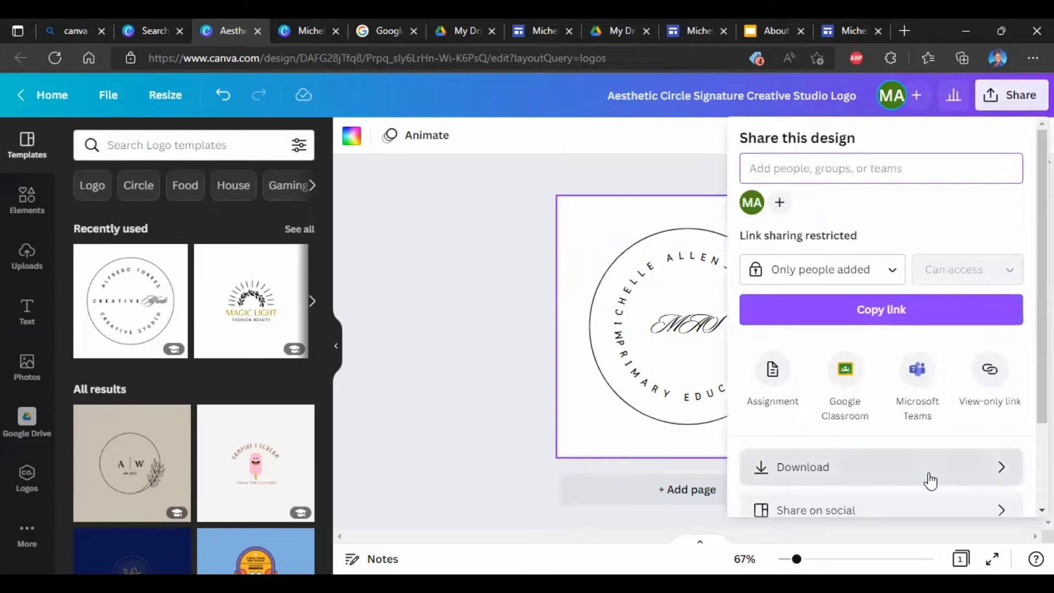
{"action": "scroll", "coordinate": [930, 481], "scroll_direction": "down", "scroll_amount": 1}
{"action": "left_click", "coordinate": [950, 448]}
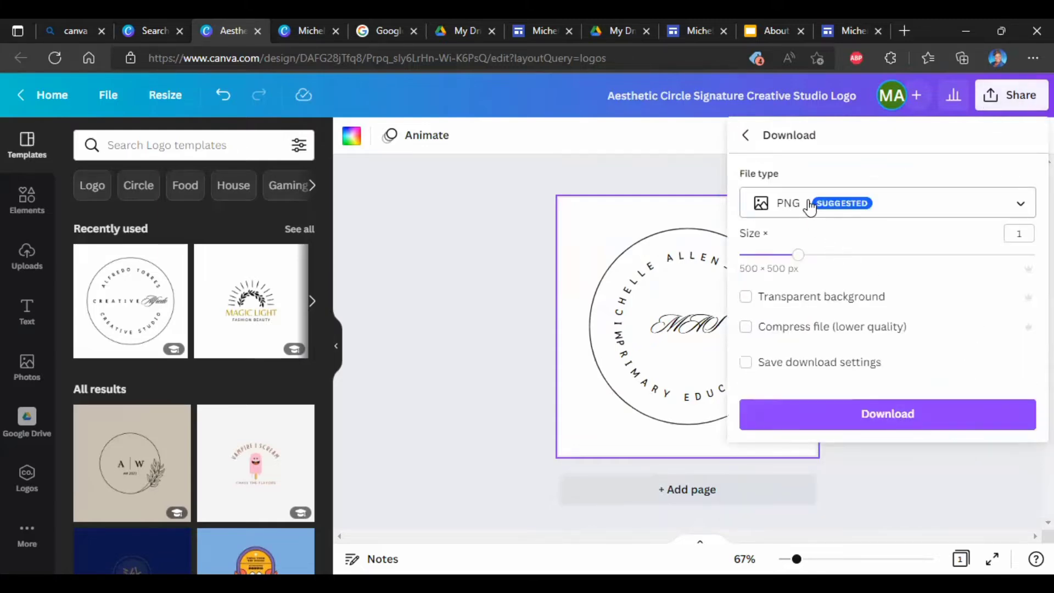
{"action": "left_click", "coordinate": [918, 414]}
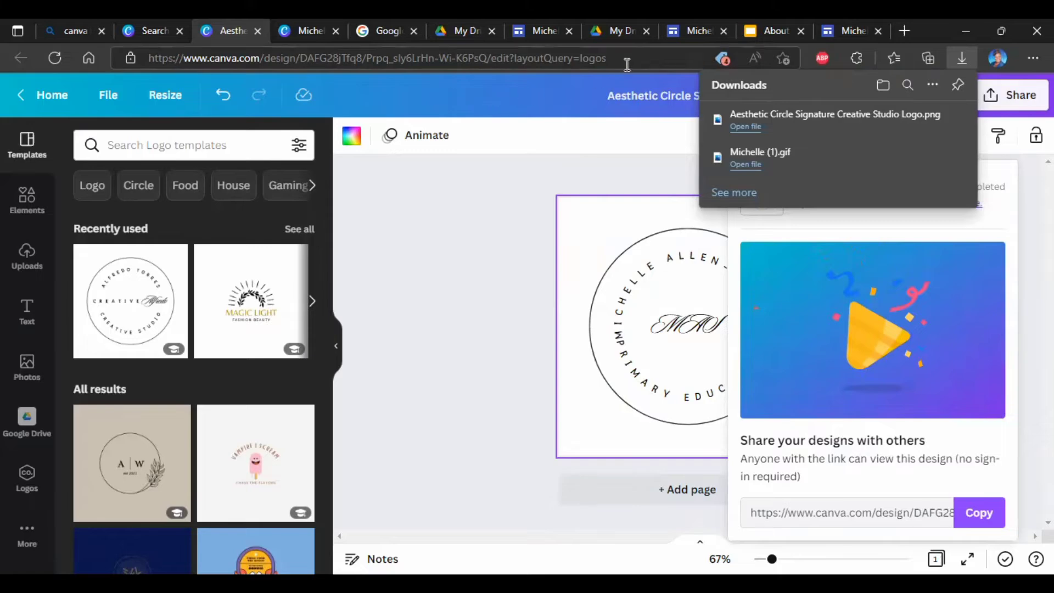
- Switch to the Google Sites e-portfolio and upload Aesthetic Circle Signature Creative Studio Logo.png as the site's navigation bar logo
{"action": "left_click", "coordinate": [676, 44]}
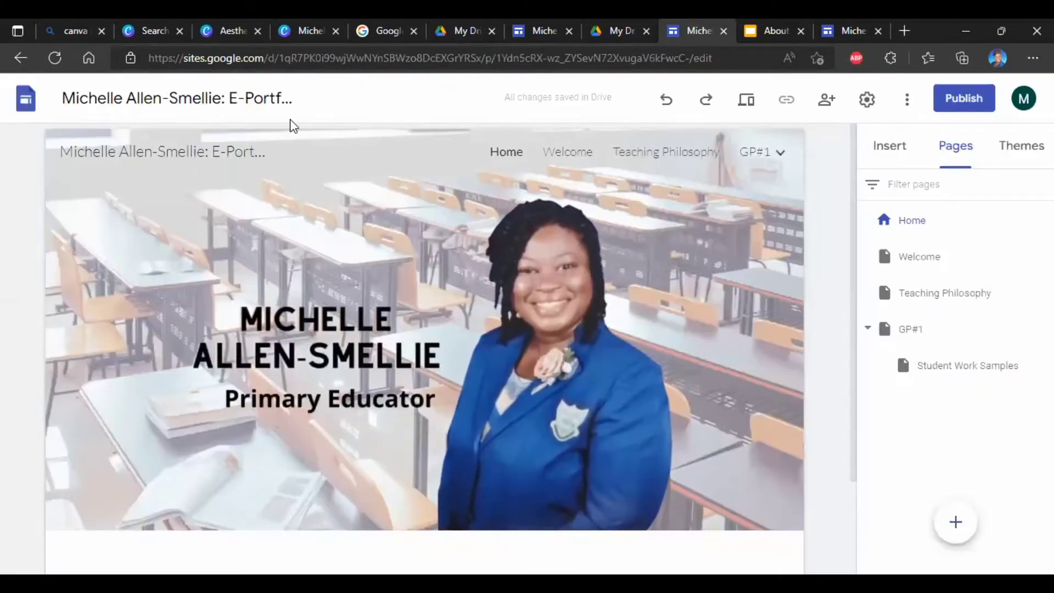
{"action": "mouse_move", "coordinate": [108, 203]}
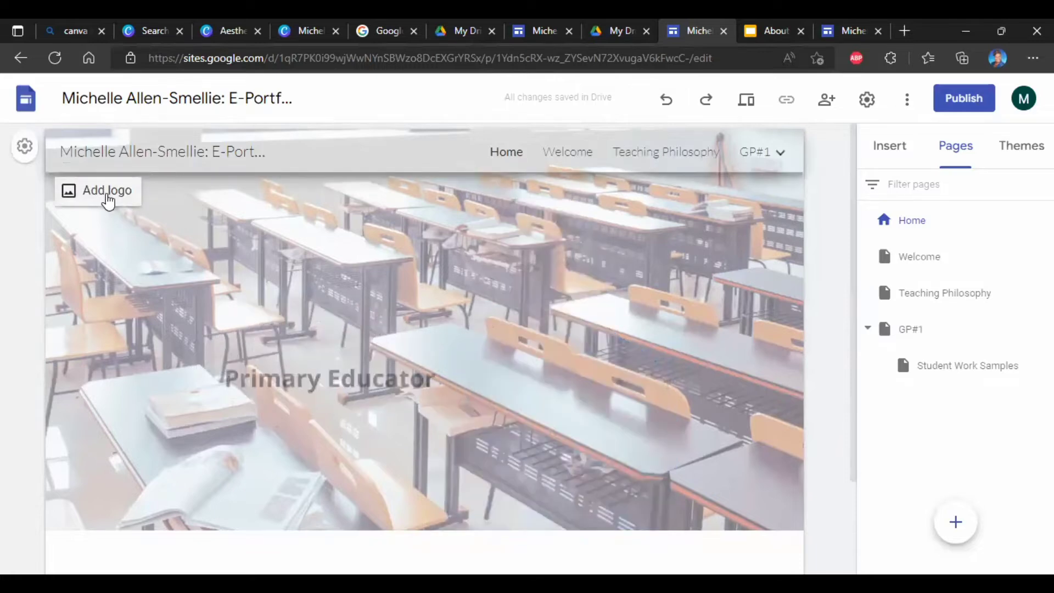
{"action": "left_click", "coordinate": [108, 202]}
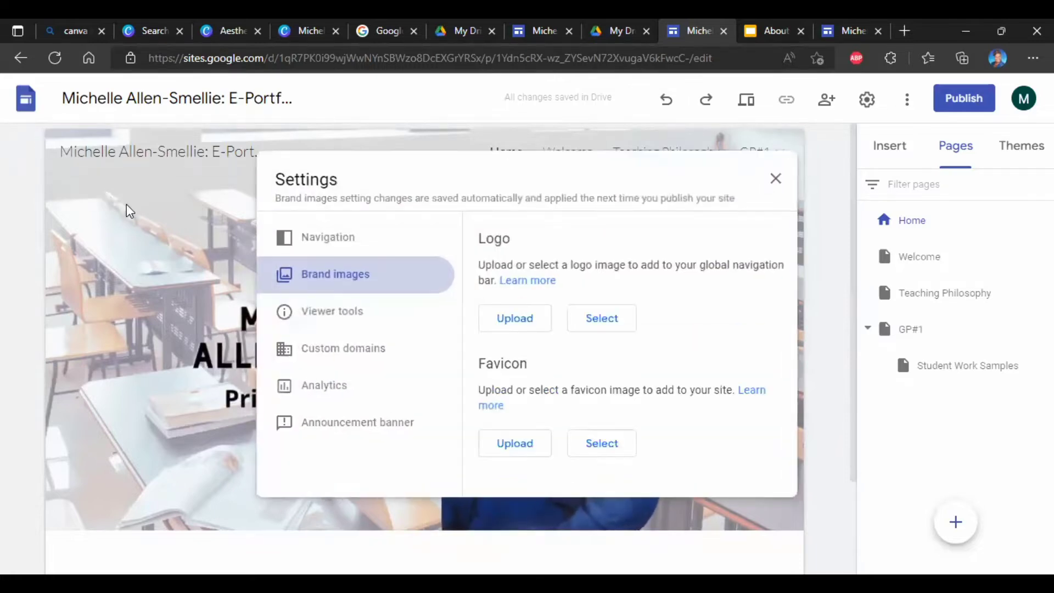
{"action": "left_click", "coordinate": [516, 323]}
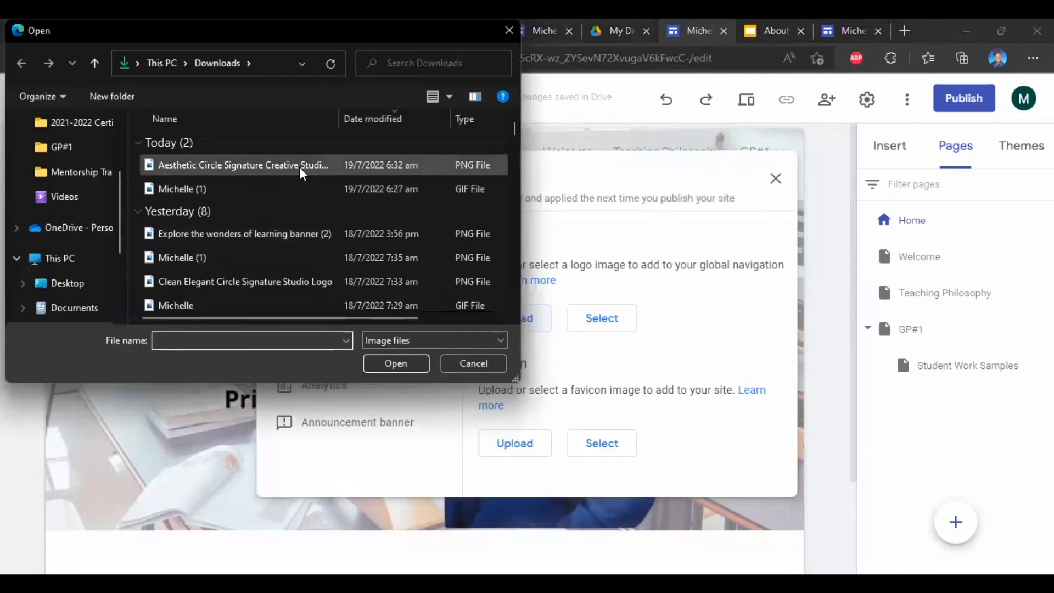
{"action": "left_click", "coordinate": [301, 167]}
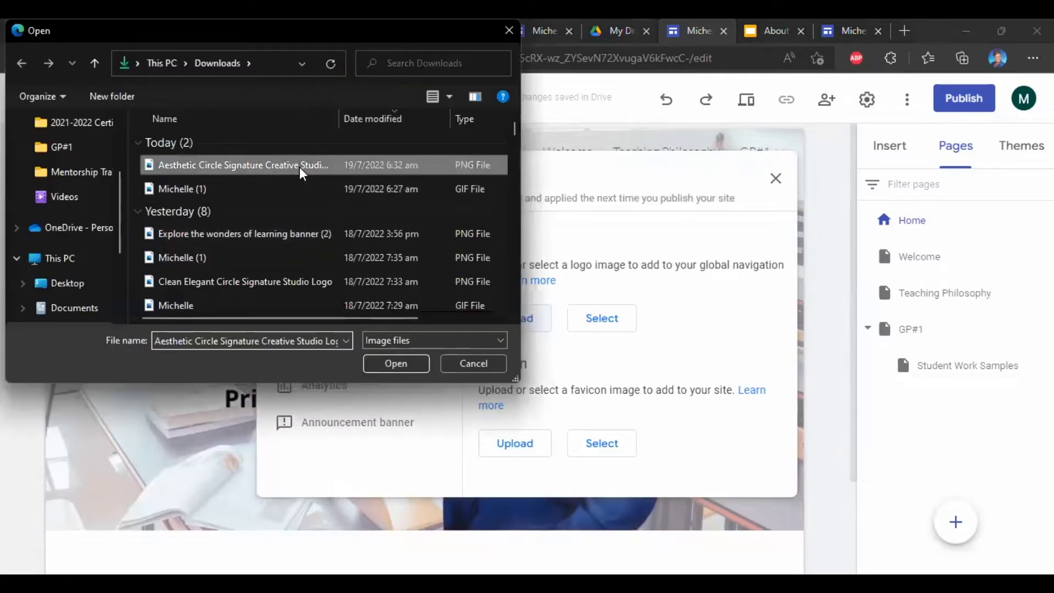
{"action": "left_click", "coordinate": [389, 364]}
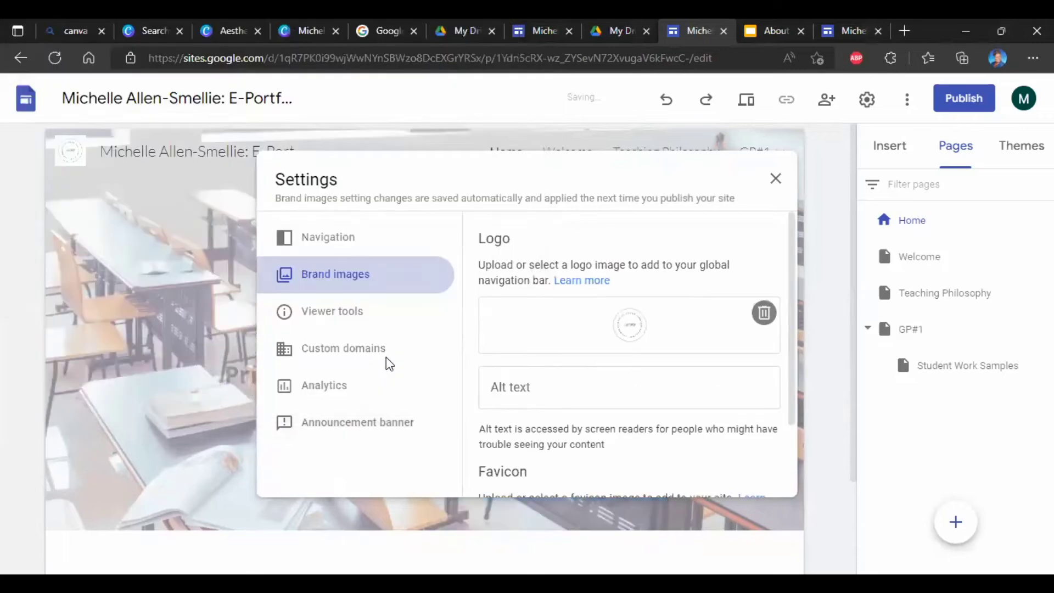
{"action": "scroll", "coordinate": [583, 399], "scroll_direction": "down", "scroll_amount": 2}
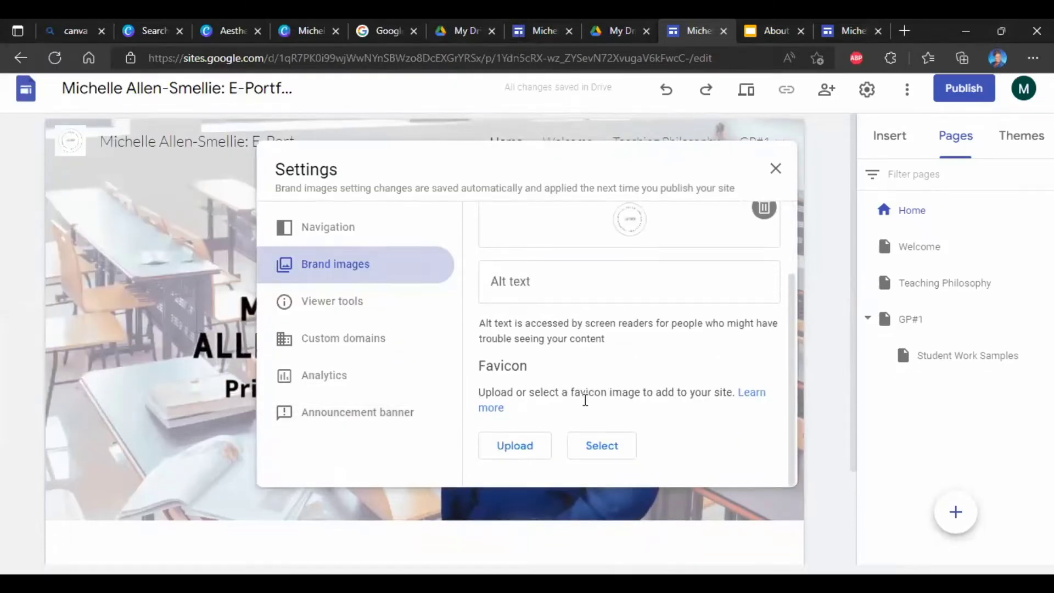
- Review the favicon options in the site's brand image settings and close the settings
{"action": "scroll", "coordinate": [585, 400], "scroll_direction": "up", "scroll_amount": 1}
{"action": "scroll", "coordinate": [586, 400], "scroll_direction": "down", "scroll_amount": 1}
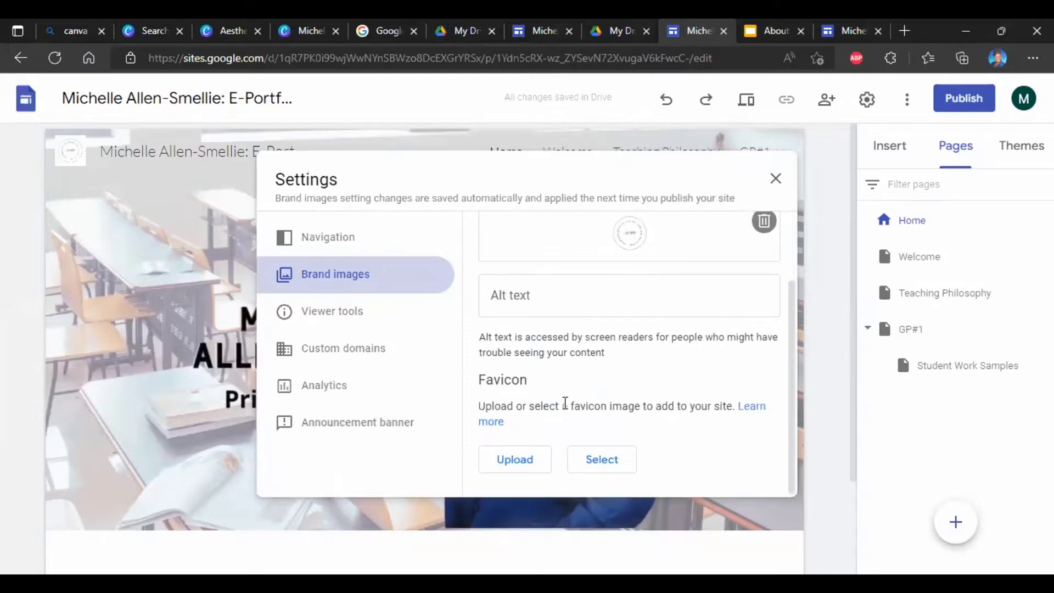
{"action": "left_click", "coordinate": [208, 282]}
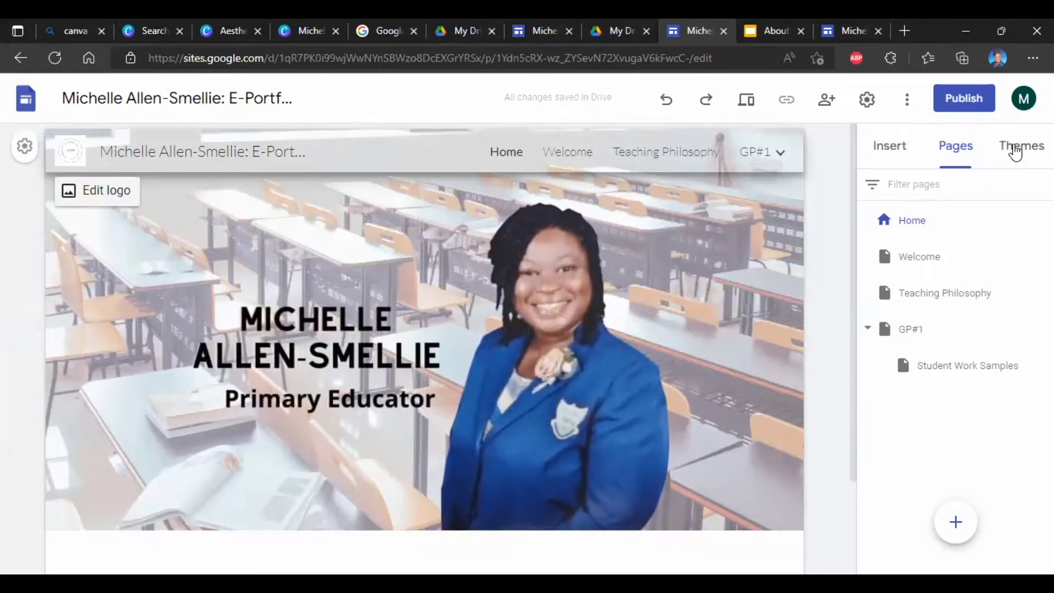
- Look over the available themes and the publish-to-web options, and cancel without publishing the site
{"action": "left_click", "coordinate": [1016, 152]}
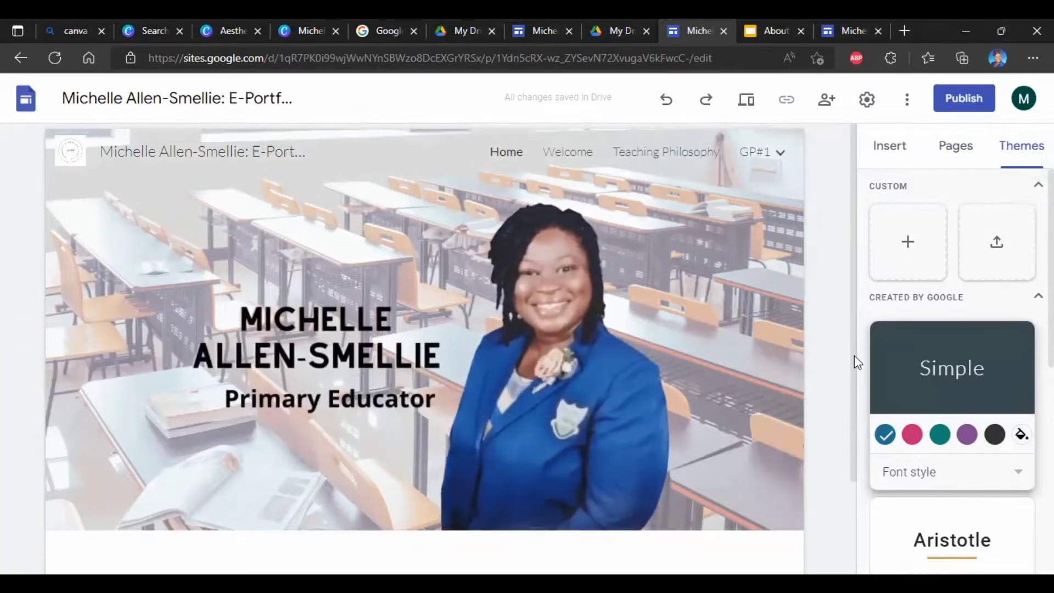
{"action": "left_click", "coordinate": [899, 154]}
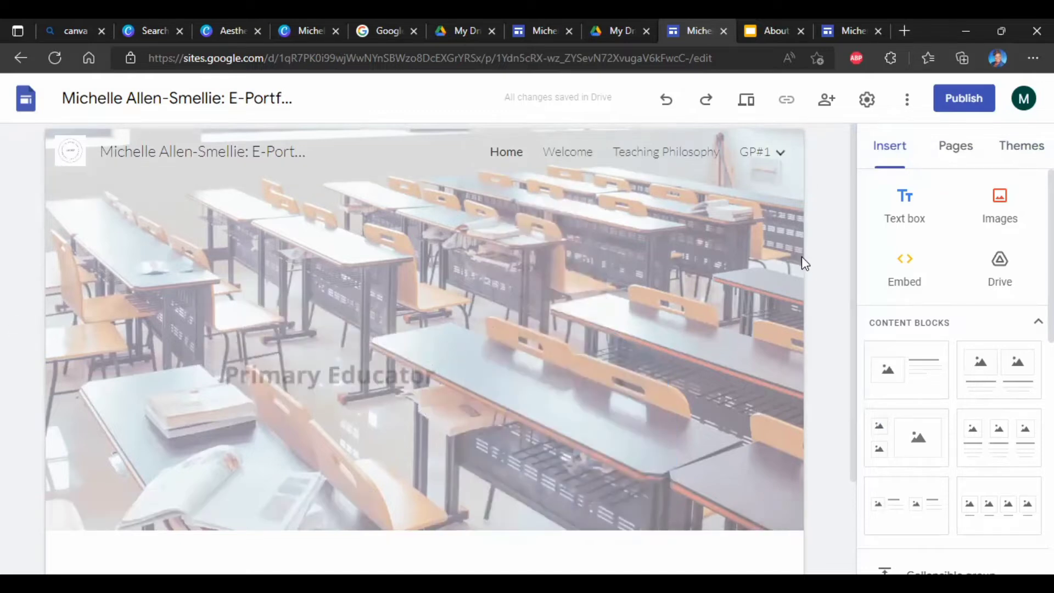
{"action": "left_click", "coordinate": [954, 98]}
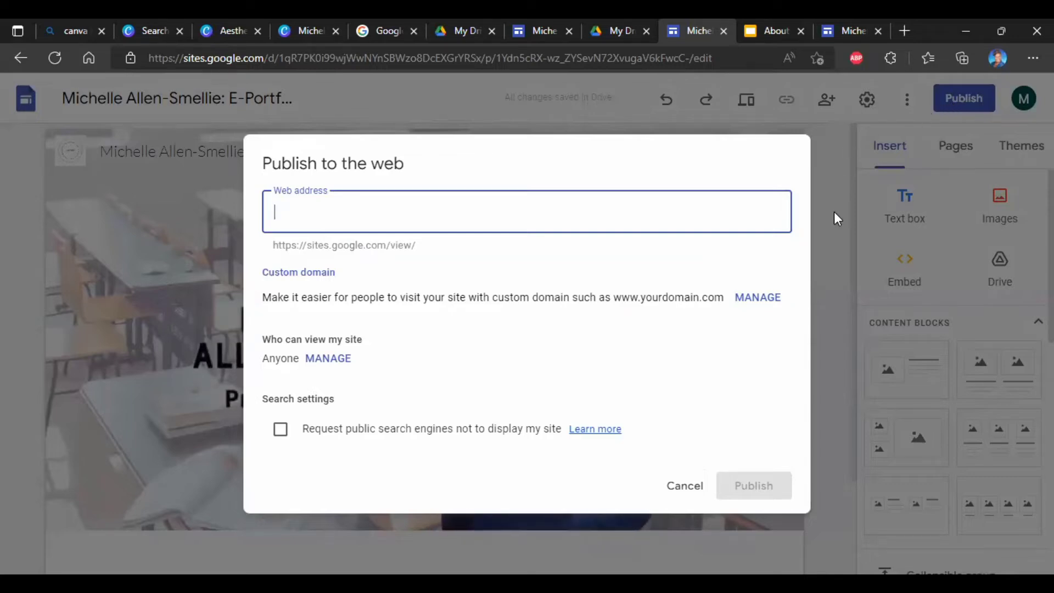
{"action": "left_click", "coordinate": [679, 489]}
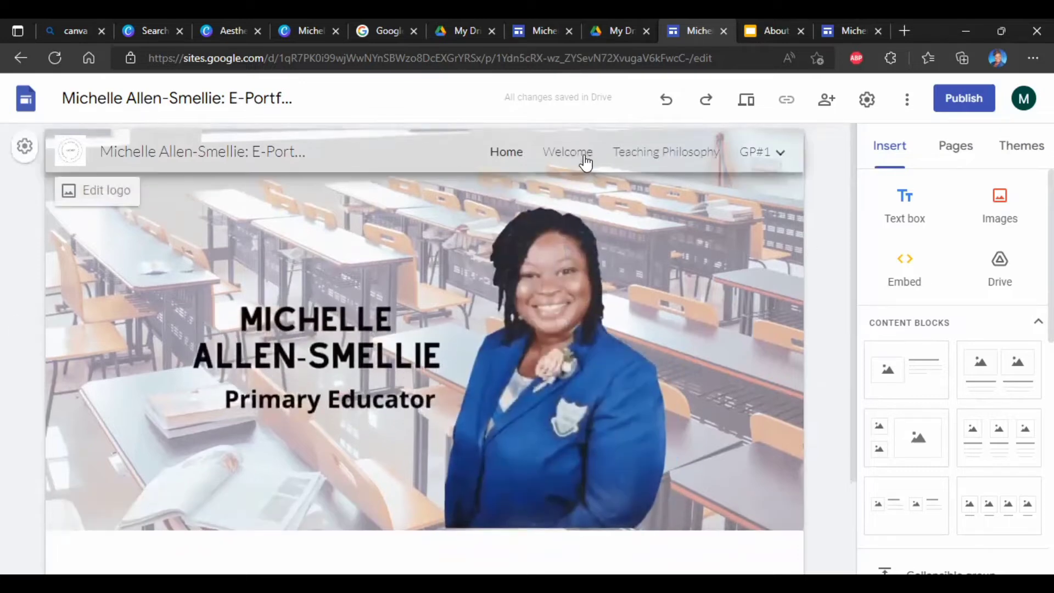
- Open the site's Welcome page, and switch to the classroom banner design in Canva to bring up page 2
{"action": "left_click", "coordinate": [581, 161]}
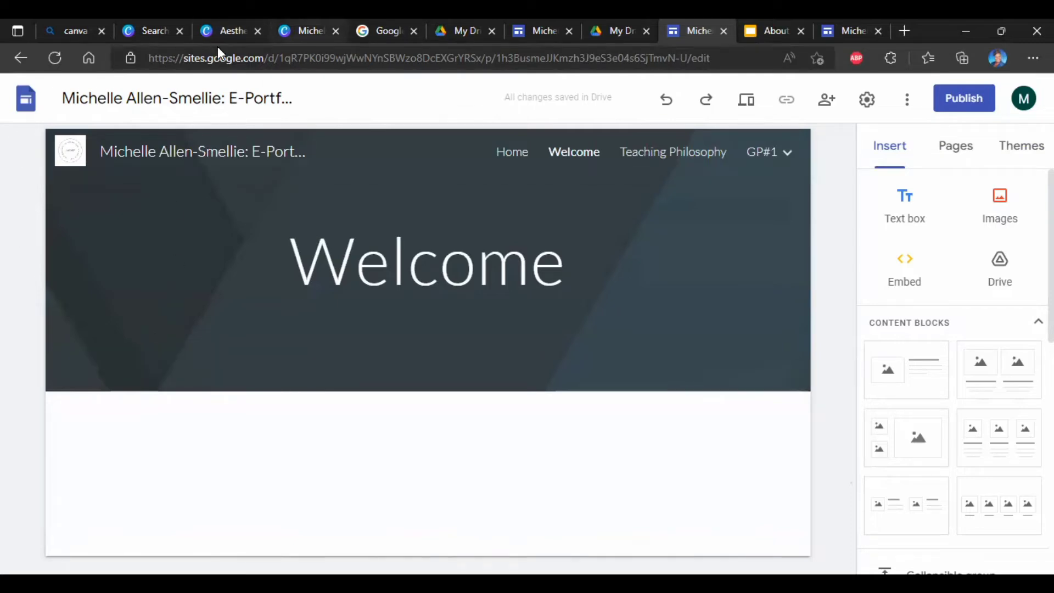
{"action": "left_click", "coordinate": [309, 31]}
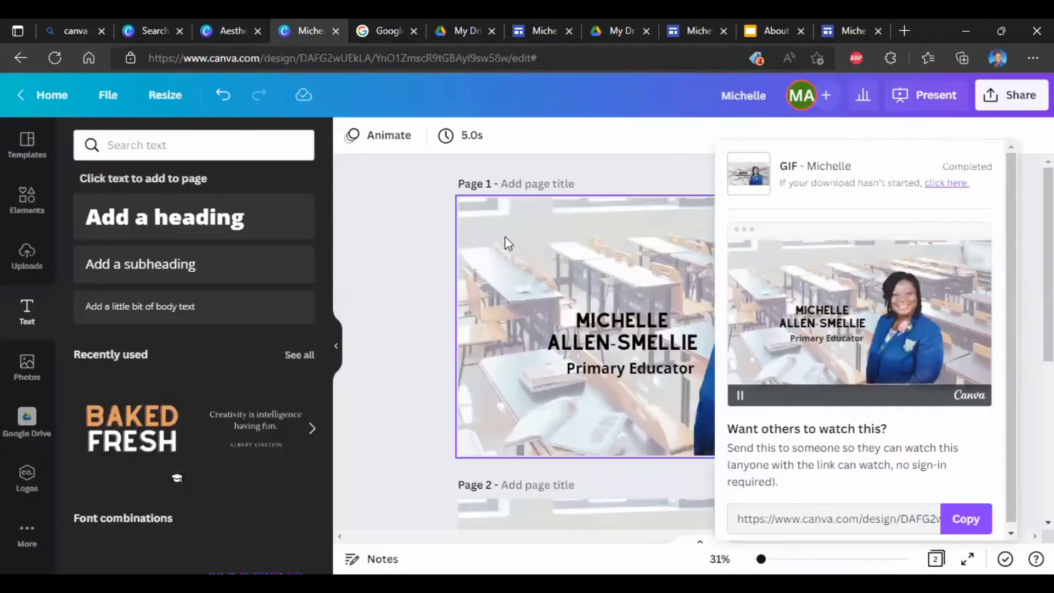
{"action": "left_click", "coordinate": [427, 269]}
{"action": "scroll", "coordinate": [656, 355], "scroll_direction": "down", "scroll_amount": 5}
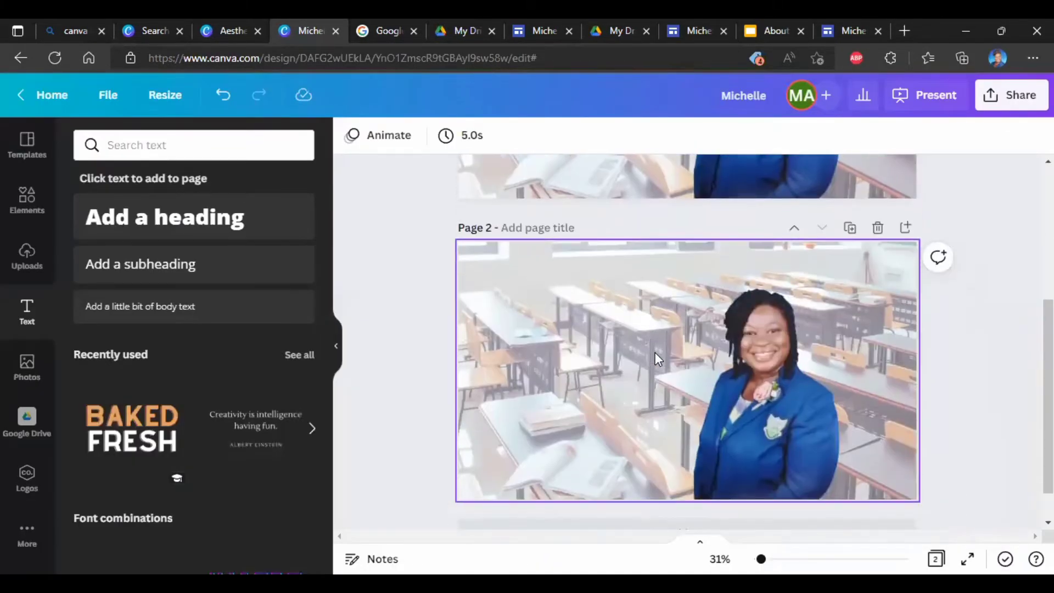
- Start a download of the banner design and set its file type to PNG
{"action": "left_click", "coordinate": [997, 107]}
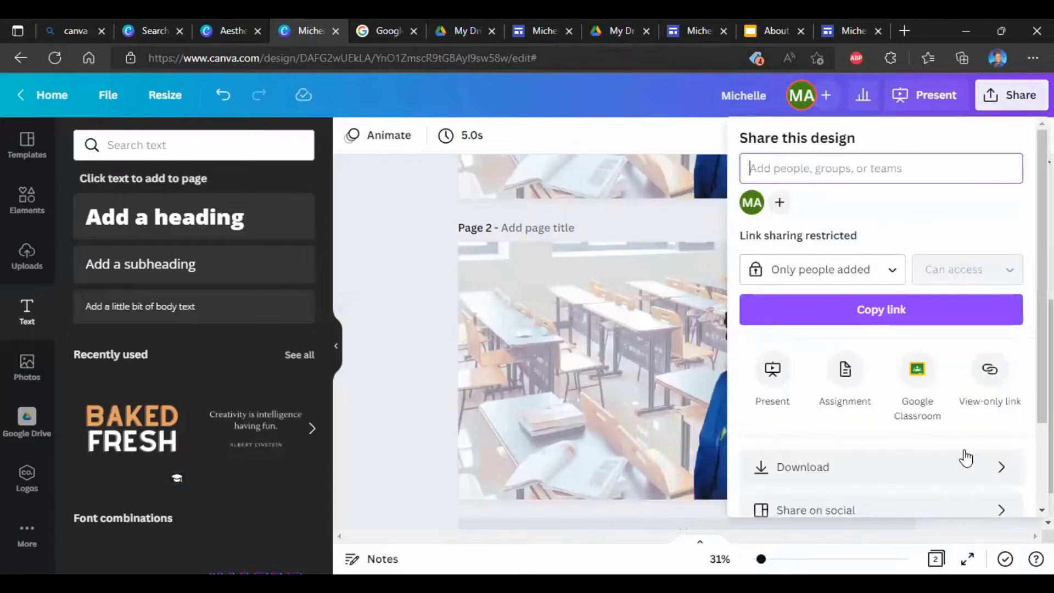
{"action": "left_click", "coordinate": [966, 462]}
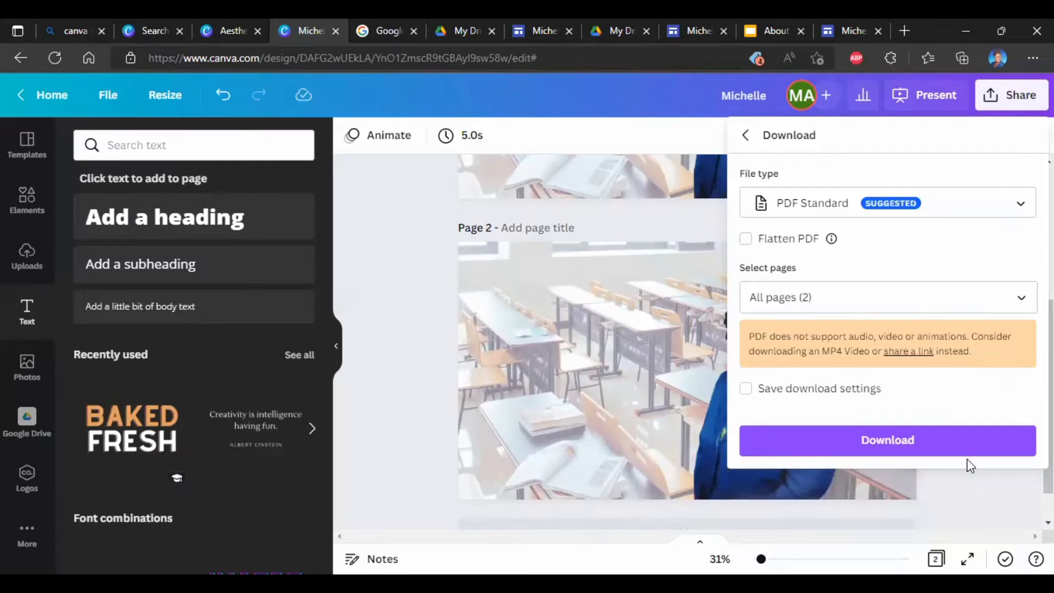
{"action": "left_click", "coordinate": [1020, 211]}
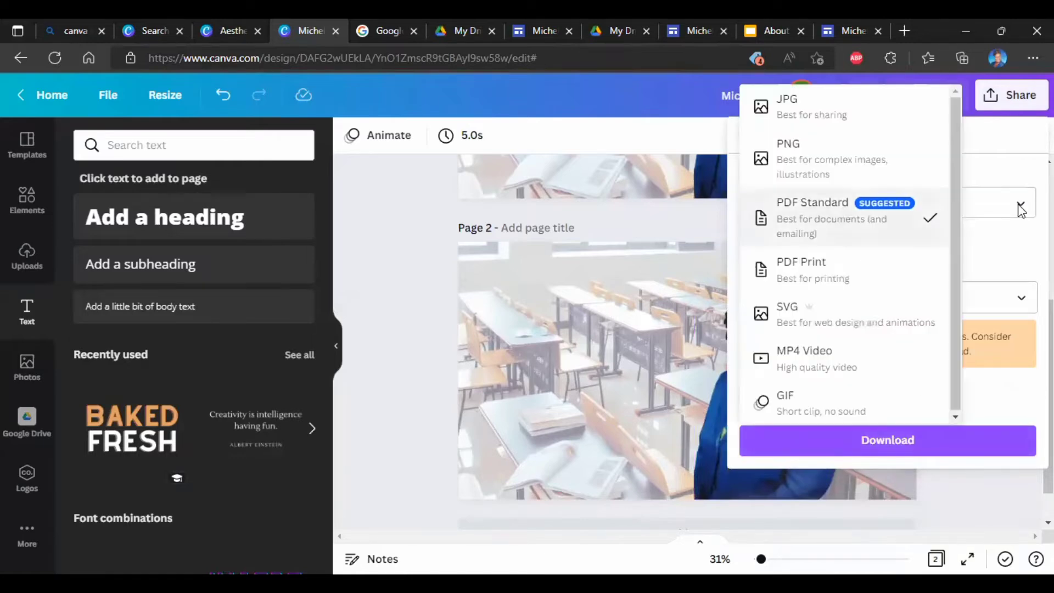
{"action": "left_click", "coordinate": [923, 166]}
{"action": "scroll", "coordinate": [991, 367], "scroll_direction": "down", "scroll_amount": 1}
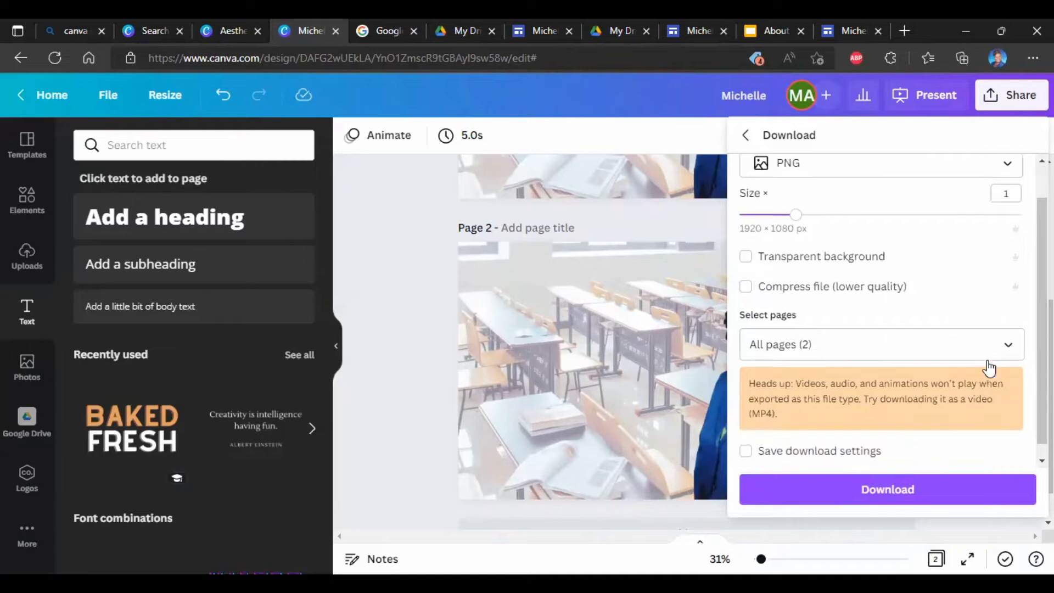
- Limit the download to page 2 only and download the image
{"action": "left_click", "coordinate": [1009, 347]}
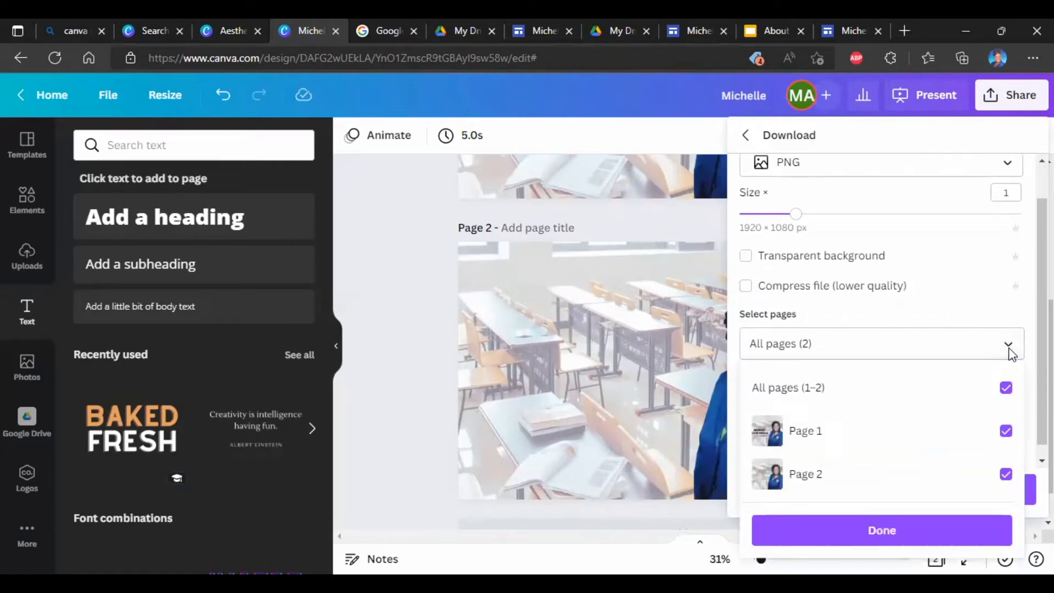
{"action": "left_click", "coordinate": [1006, 388]}
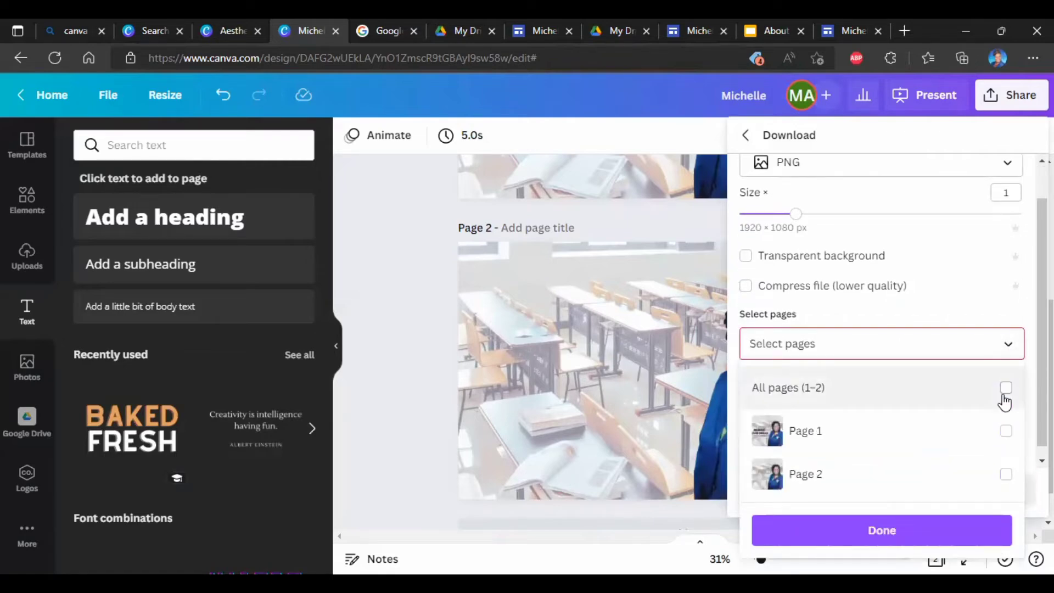
{"action": "left_click", "coordinate": [1006, 476]}
{"action": "left_click", "coordinate": [923, 531]}
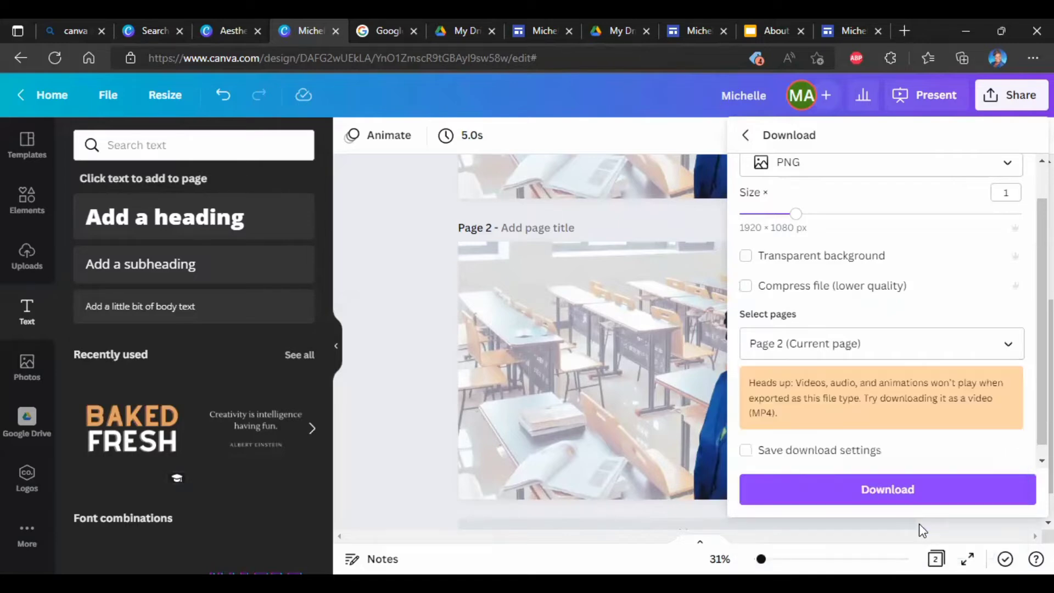
{"action": "left_click", "coordinate": [909, 497]}
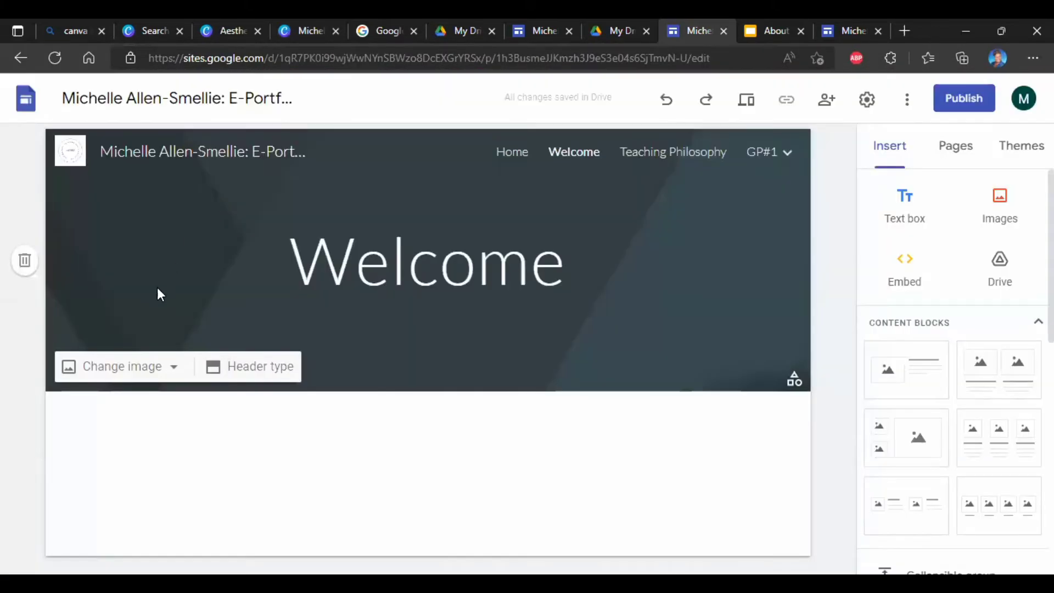
- Replace the Welcome page's header image in Google Sites by uploading the newly downloaded PNG of page 2
{"action": "left_click", "coordinate": [176, 369]}
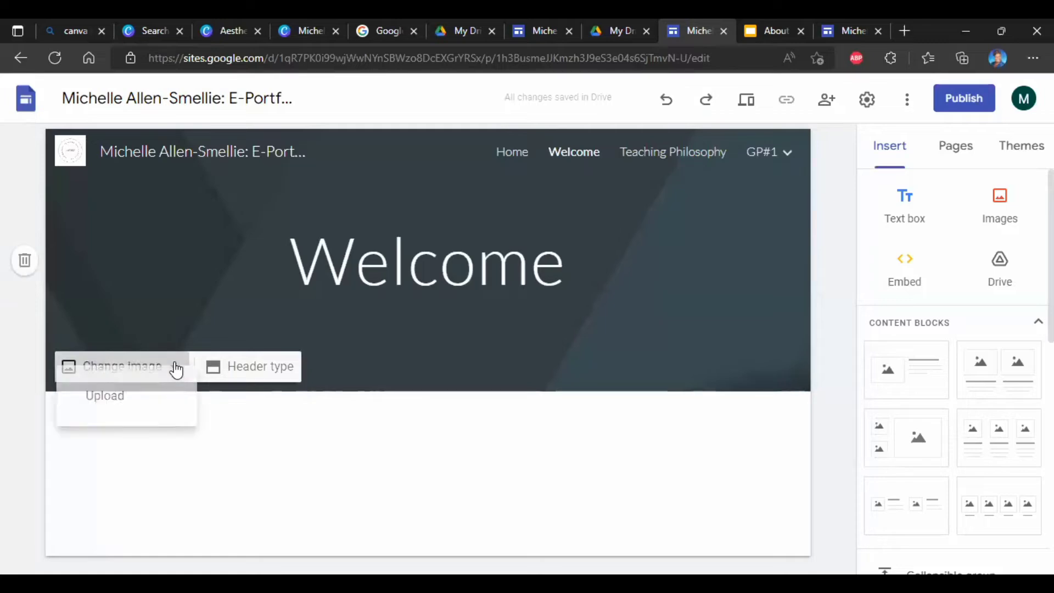
{"action": "left_click", "coordinate": [144, 422]}
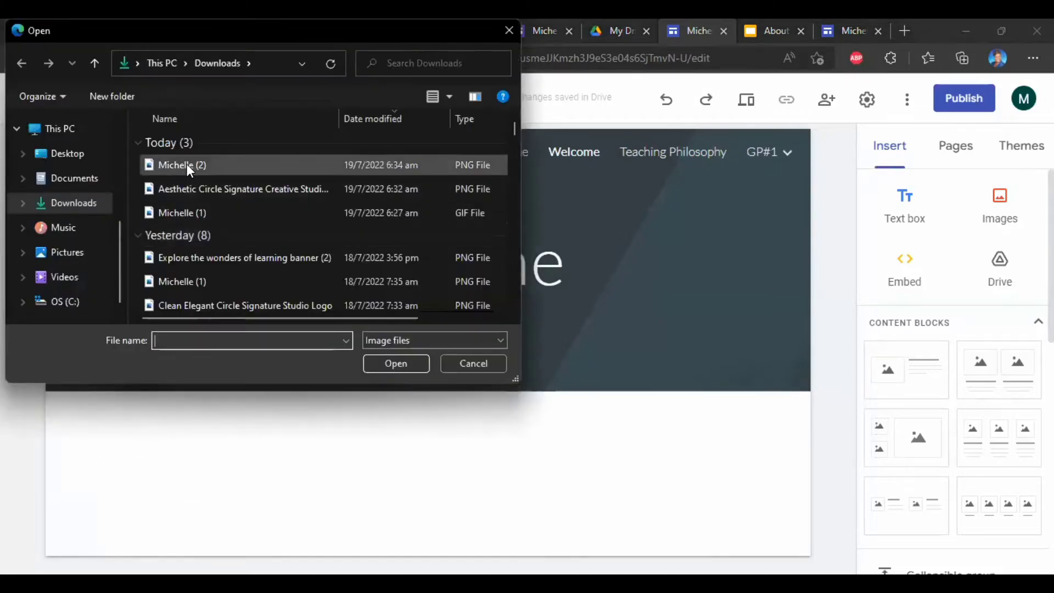
{"action": "left_click", "coordinate": [186, 165]}
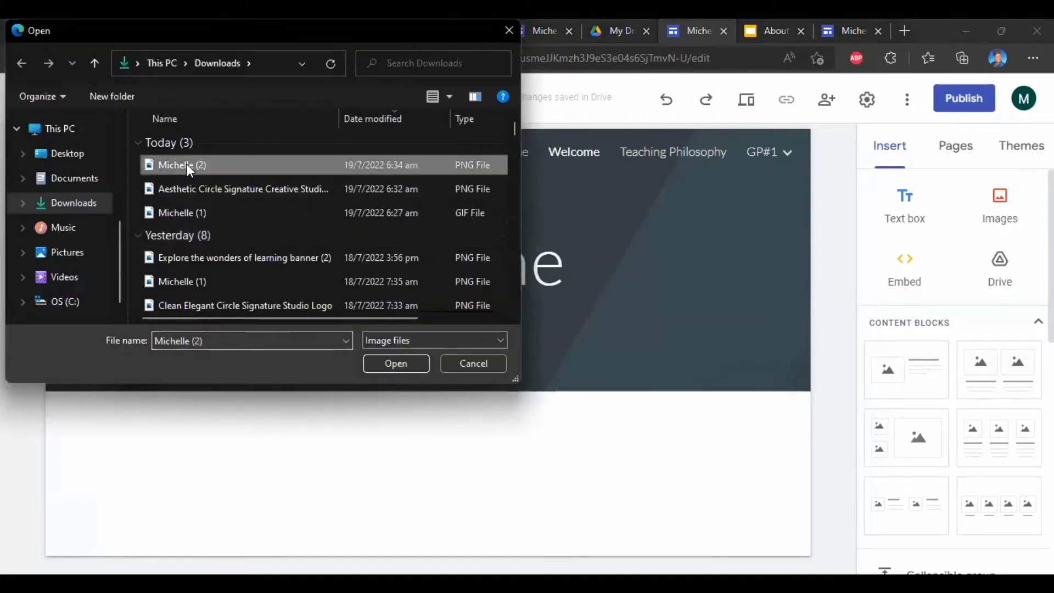
{"action": "left_click", "coordinate": [392, 364]}
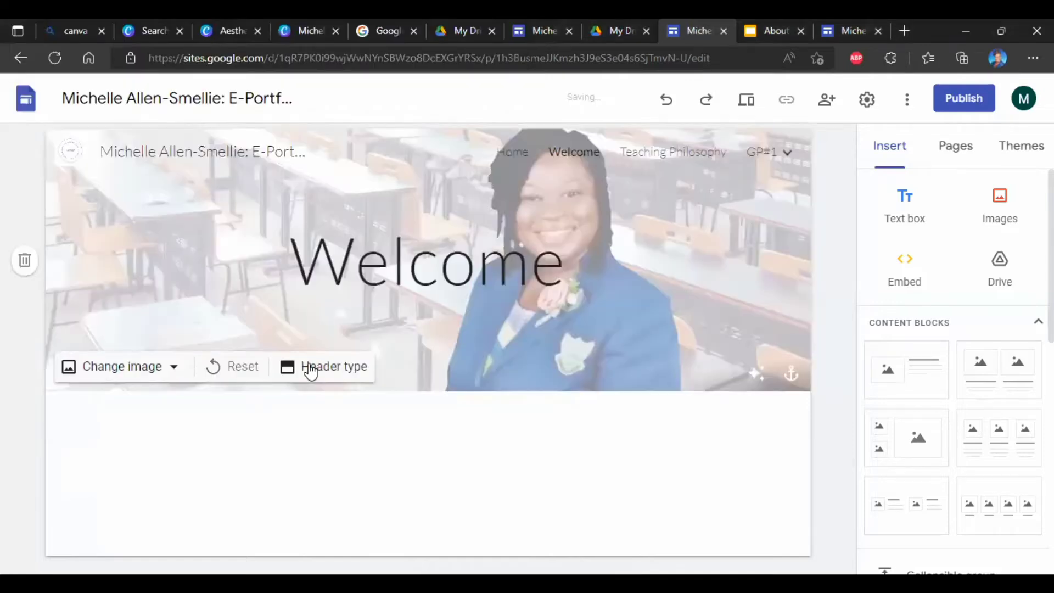
- Look at the header type options for the Welcome page and keep the Banner type
{"action": "left_click", "coordinate": [311, 370]}
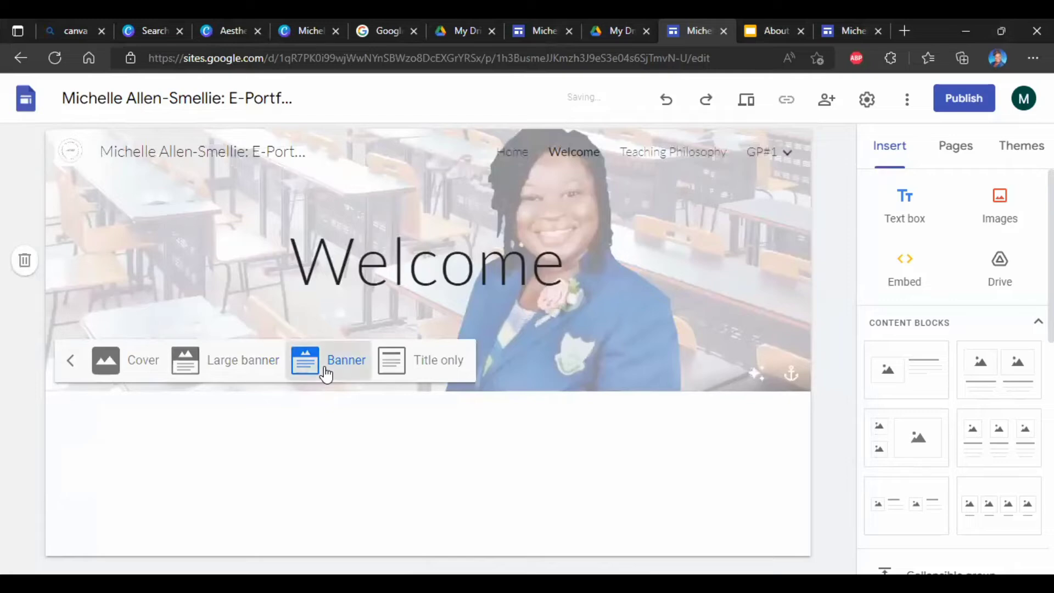
{"action": "mouse_move", "coordinate": [528, 166]}
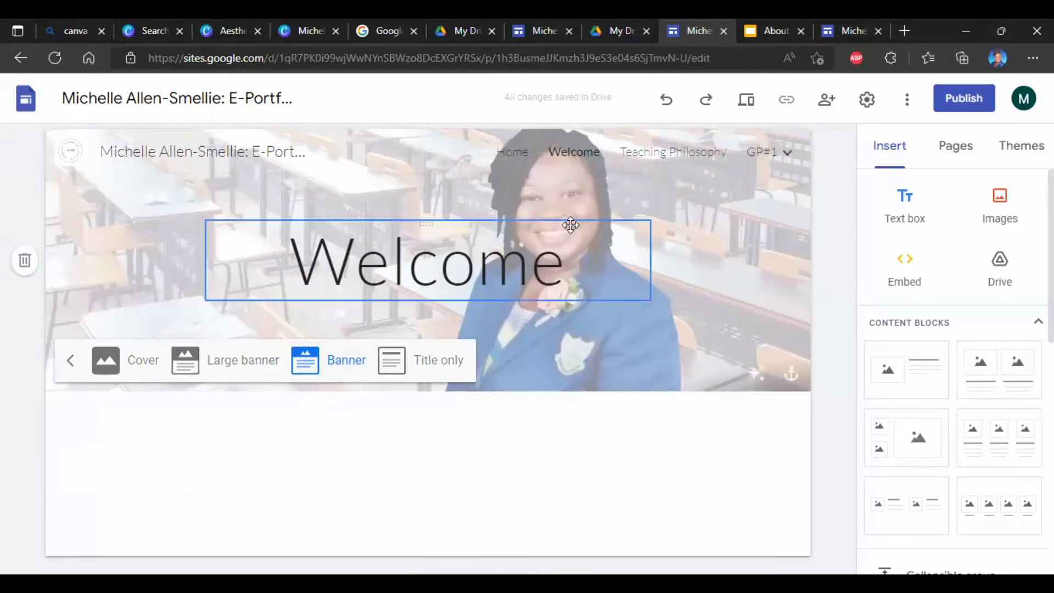
{"action": "left_click", "coordinate": [586, 423]}
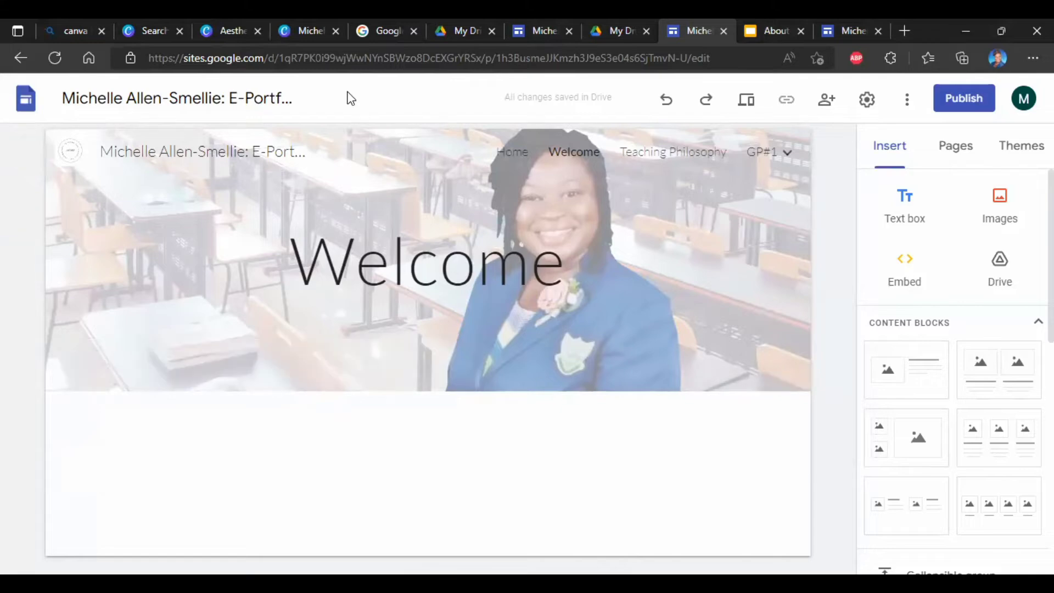
- Close the browser pages with the banner design and the Canva search, and switch to the Canva logo design
{"action": "left_click", "coordinate": [337, 45]}
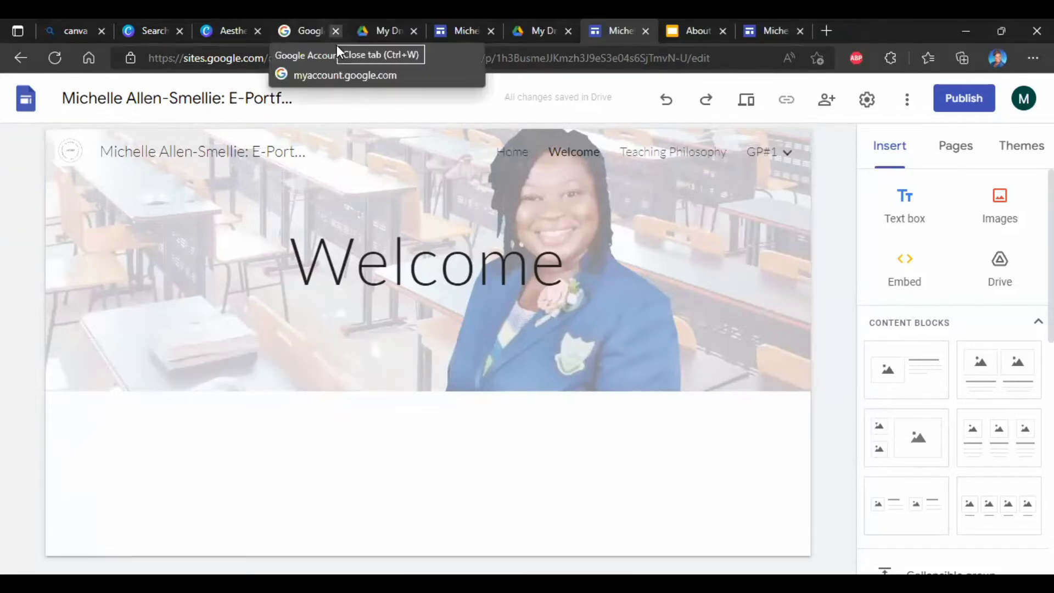
{"action": "left_click", "coordinate": [176, 32]}
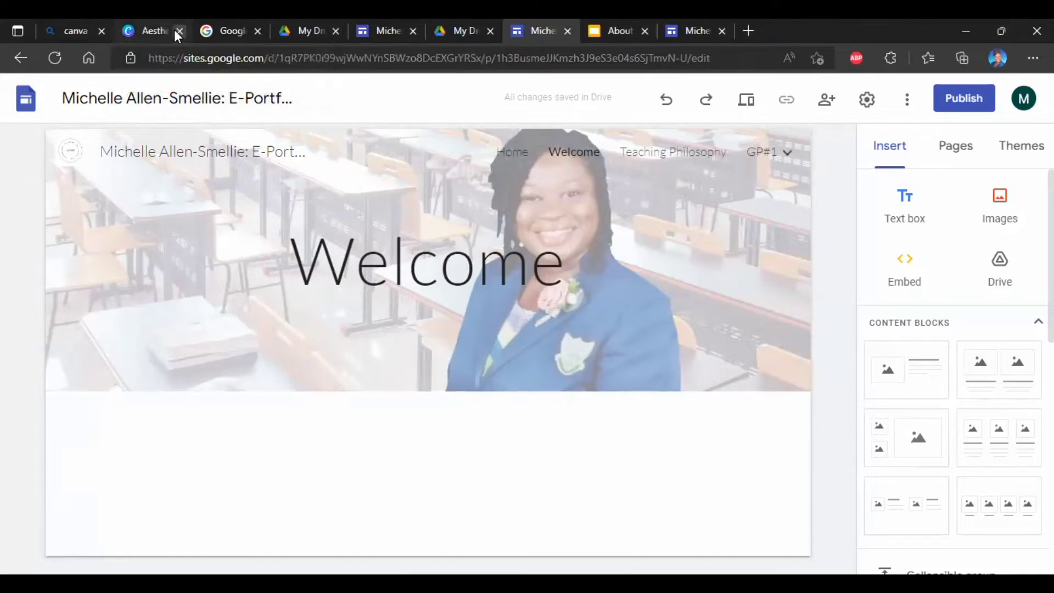
{"action": "left_click", "coordinate": [150, 29]}
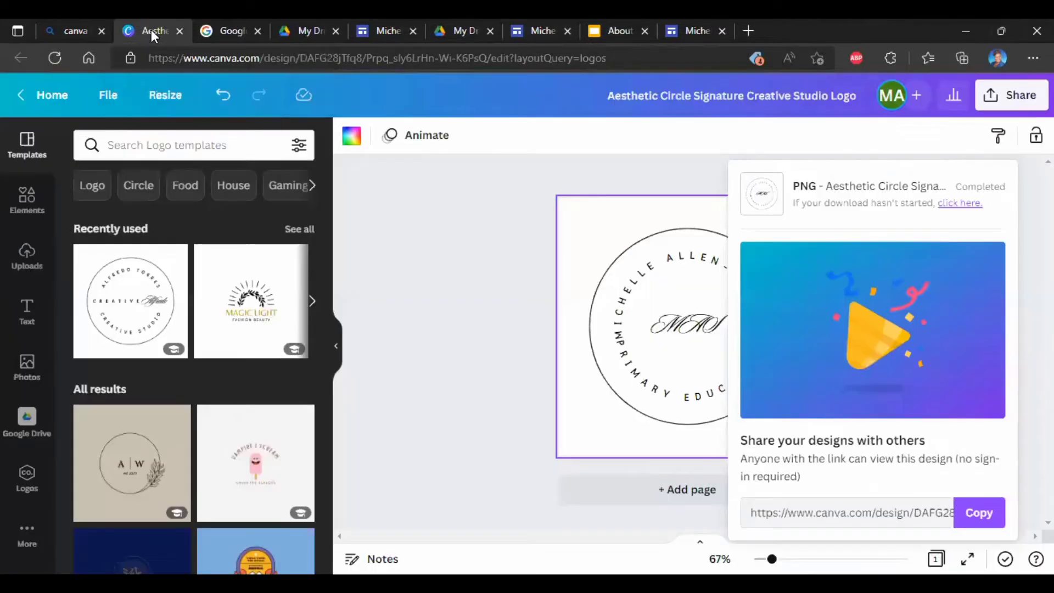
{"action": "left_click", "coordinate": [555, 300]}
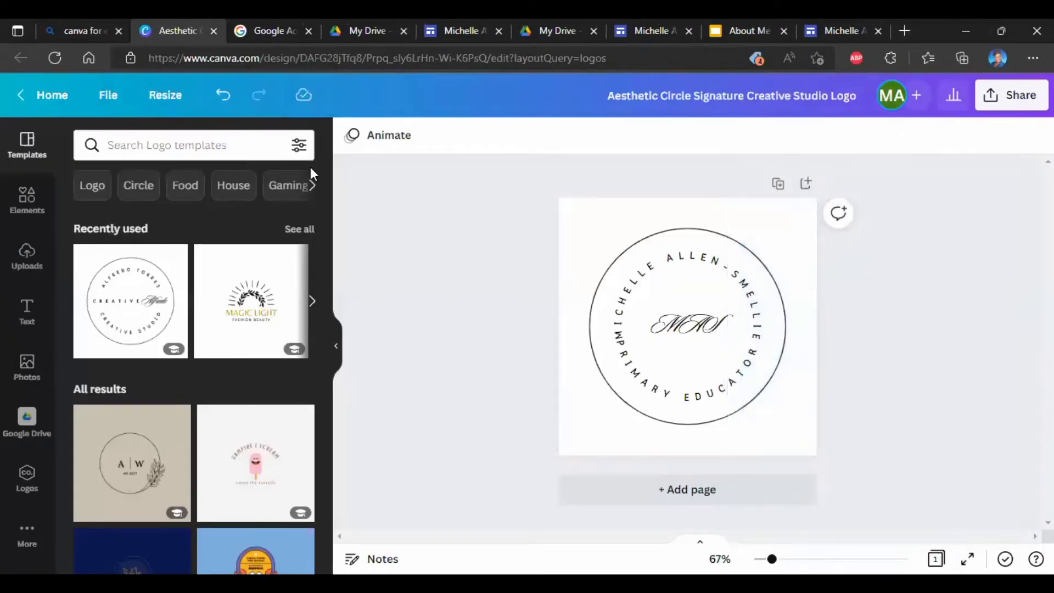
- Return to the Canva home page and reopen the classroom banner presentation from the recent designs
{"action": "left_click", "coordinate": [65, 98]}
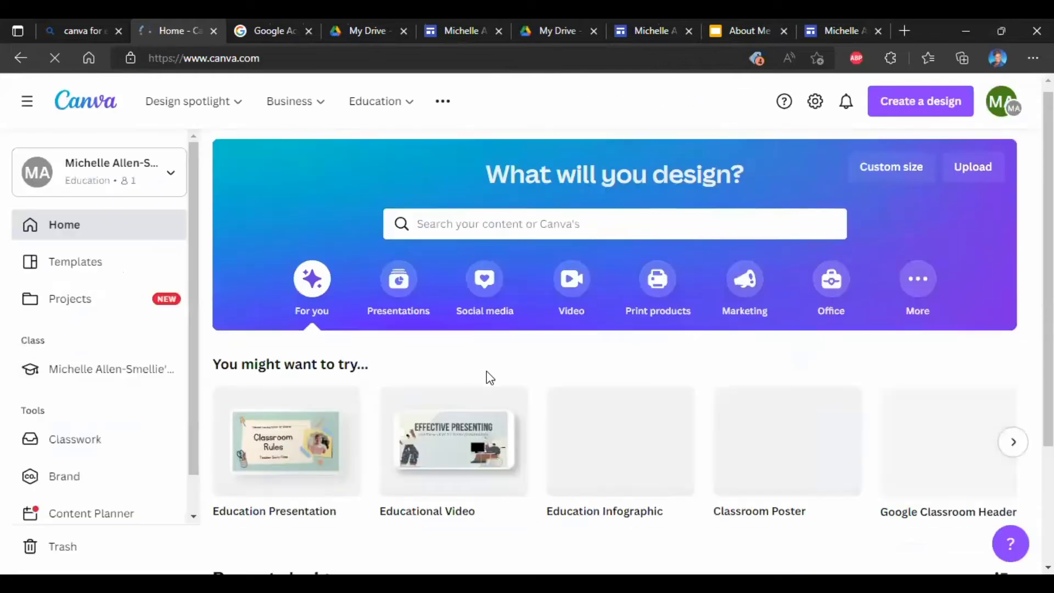
{"action": "scroll", "coordinate": [488, 377], "scroll_direction": "down", "scroll_amount": 3}
{"action": "scroll", "coordinate": [487, 373], "scroll_direction": "down", "scroll_amount": 2}
{"action": "scroll", "coordinate": [487, 373], "scroll_direction": "down", "scroll_amount": 1}
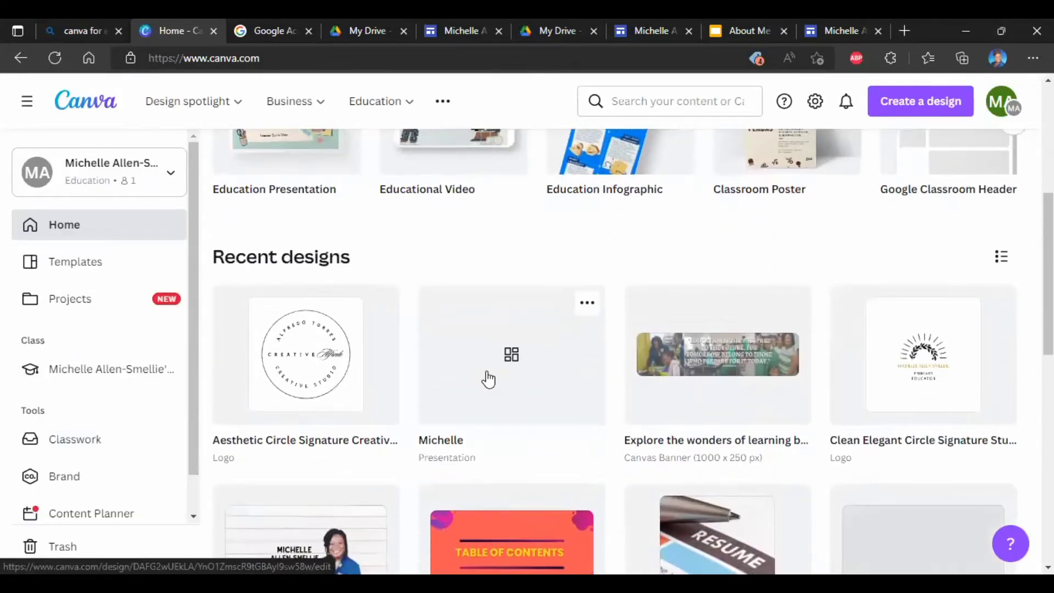
{"action": "left_click", "coordinate": [487, 372]}
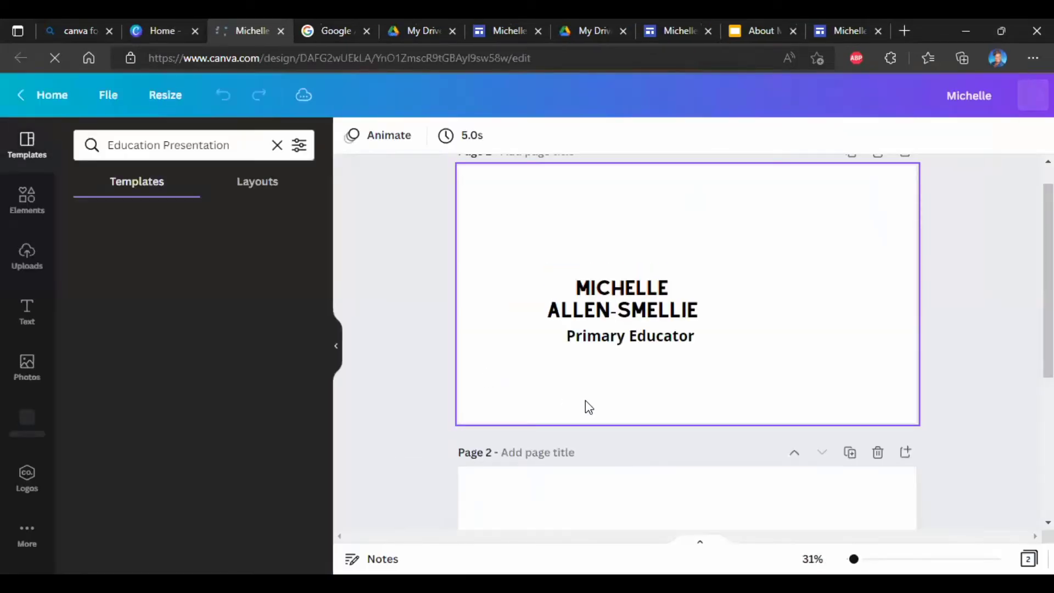
- Crop the lower part of the teacher's portrait on page 2 and move it down to the page's bottom edge
{"action": "scroll", "coordinate": [585, 400], "scroll_direction": "down", "scroll_amount": 3}
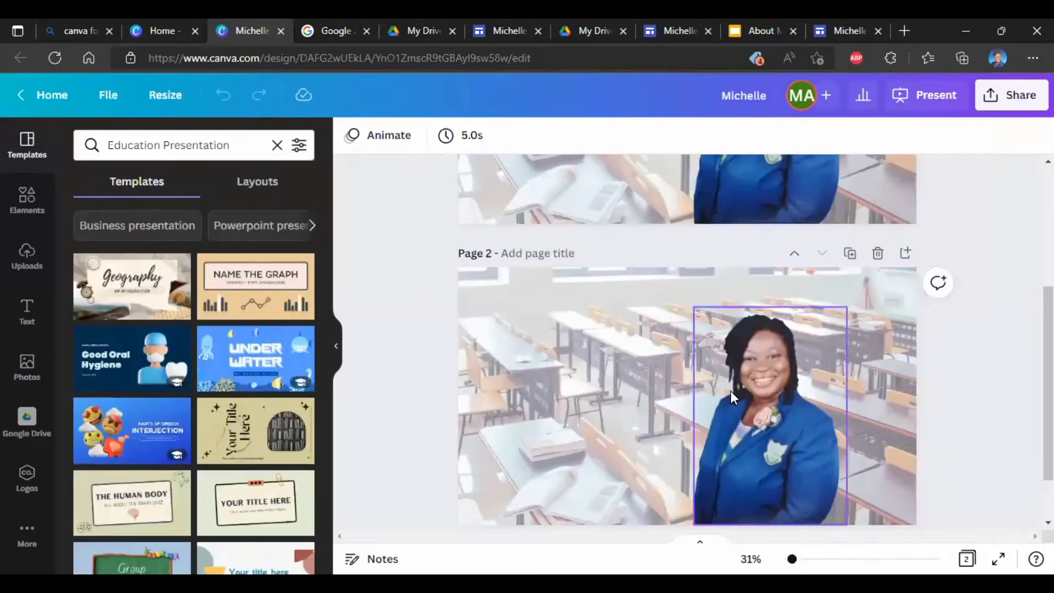
{"action": "left_click", "coordinate": [731, 391]}
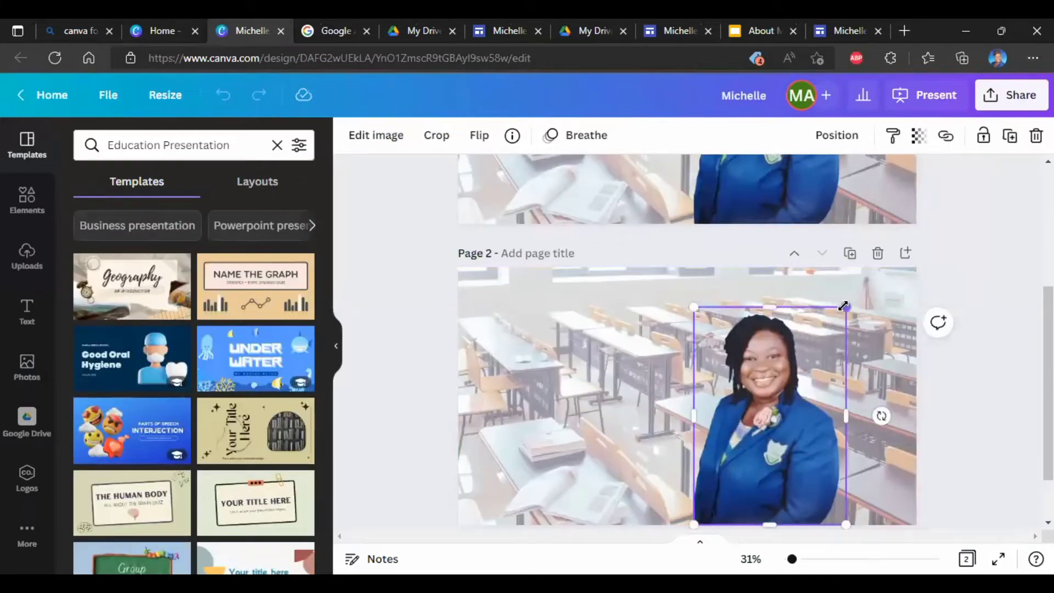
{"action": "left_click_drag", "start_coordinate": [840, 317], "coordinate": [834, 324]}
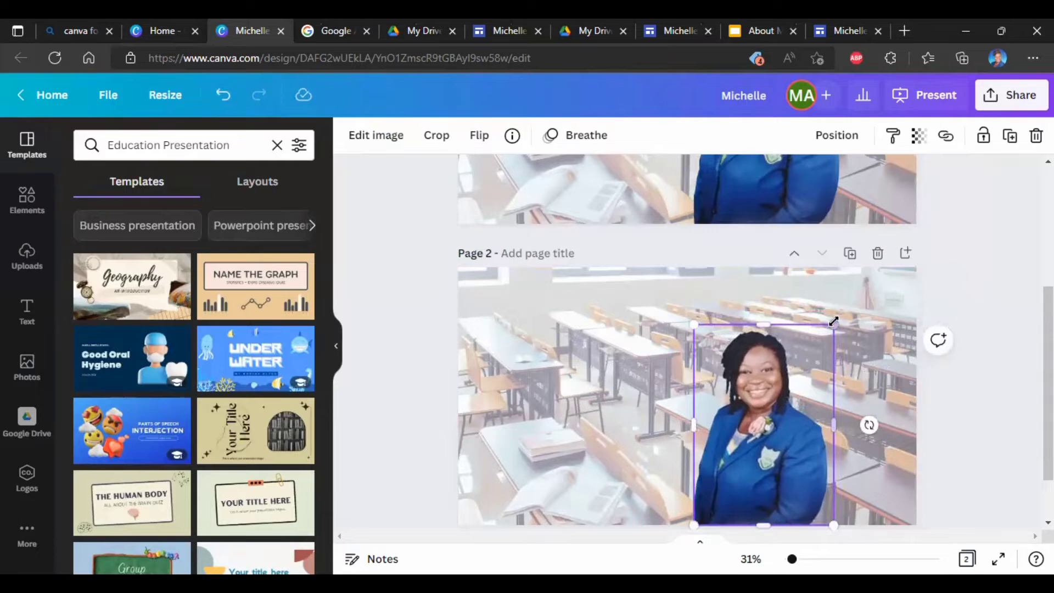
{"action": "left_click_drag", "start_coordinate": [840, 322], "coordinate": [849, 304]}
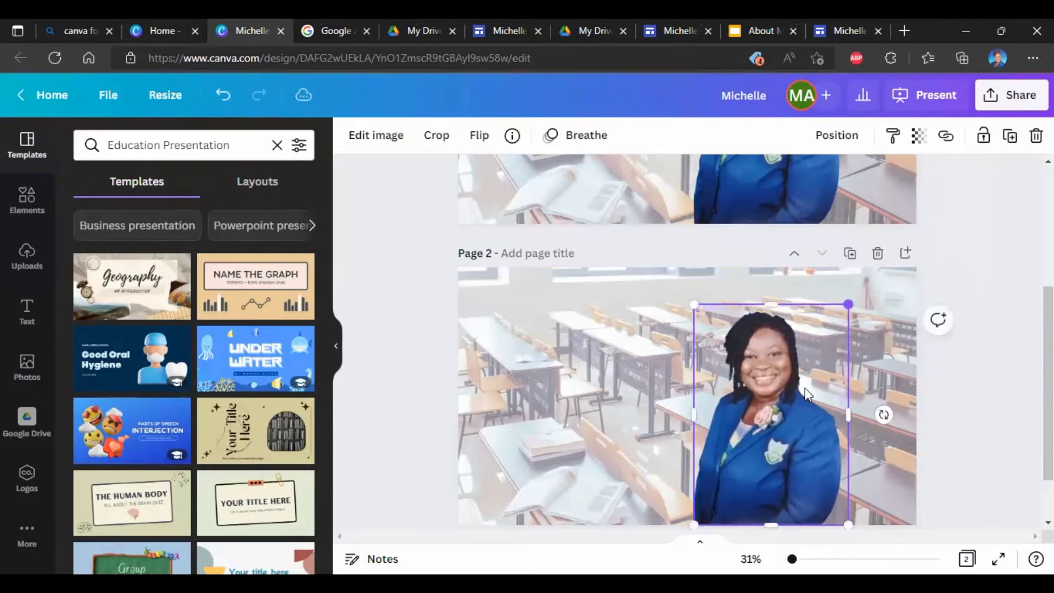
{"action": "left_click_drag", "start_coordinate": [772, 523], "coordinate": [781, 491]}
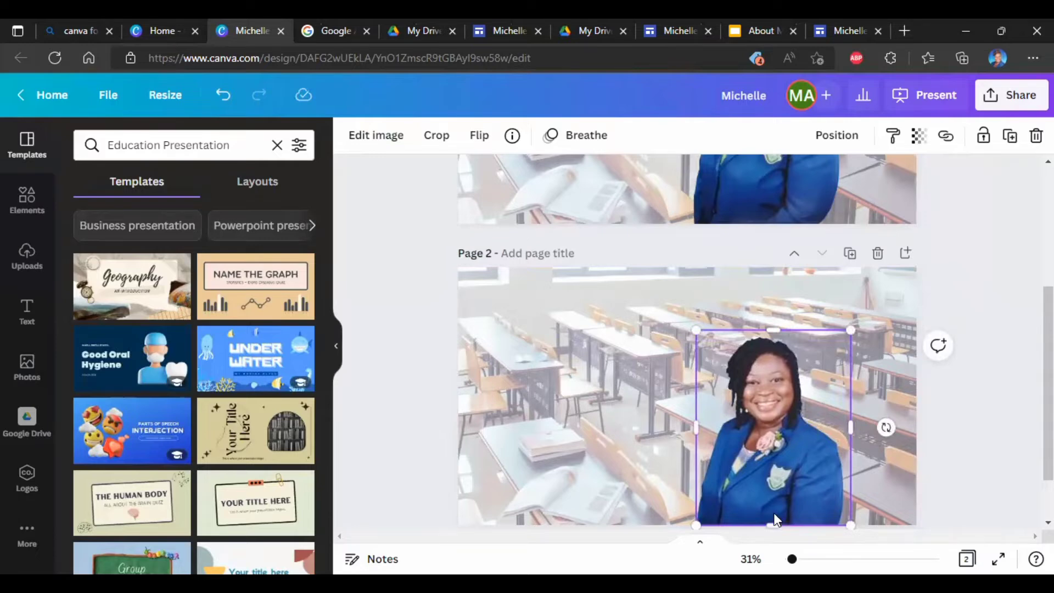
{"action": "left_click_drag", "start_coordinate": [774, 519], "coordinate": [766, 494]}
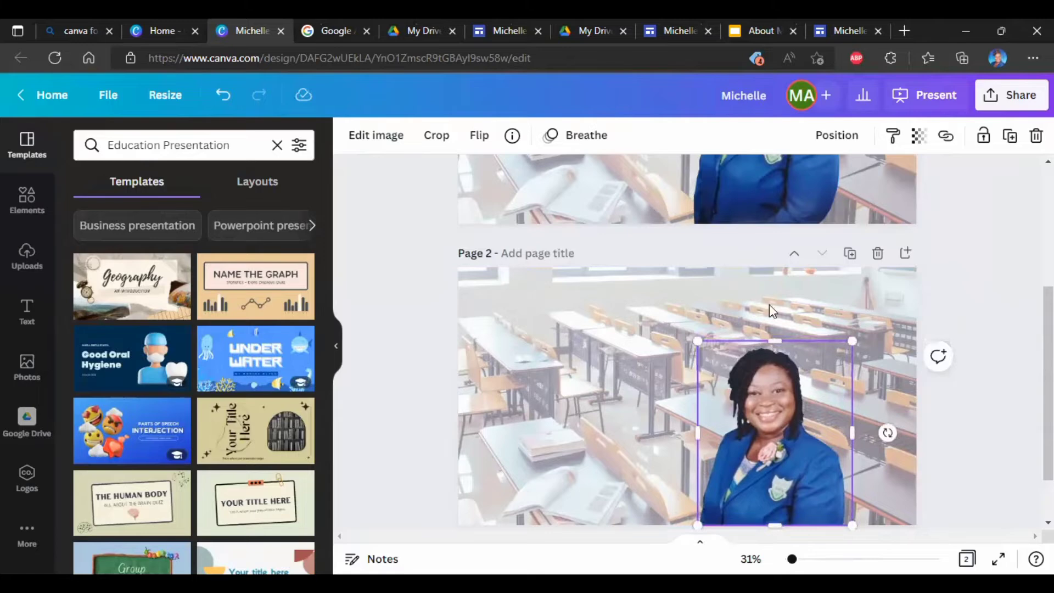
{"action": "left_click", "coordinate": [972, 276]}
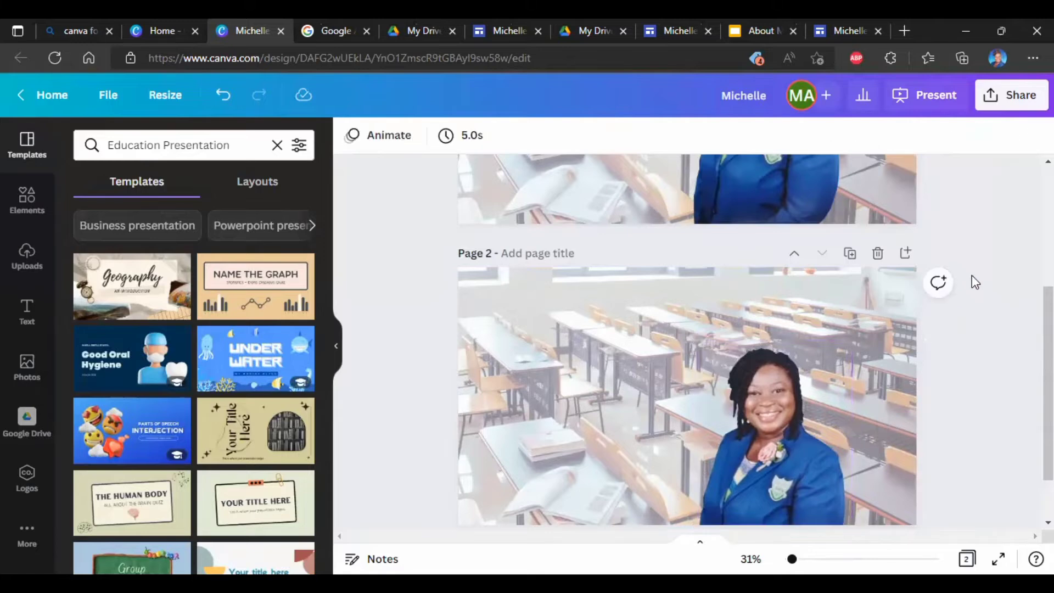
- Download only page 2 of the banner presentation as a PNG
{"action": "left_click", "coordinate": [991, 105]}
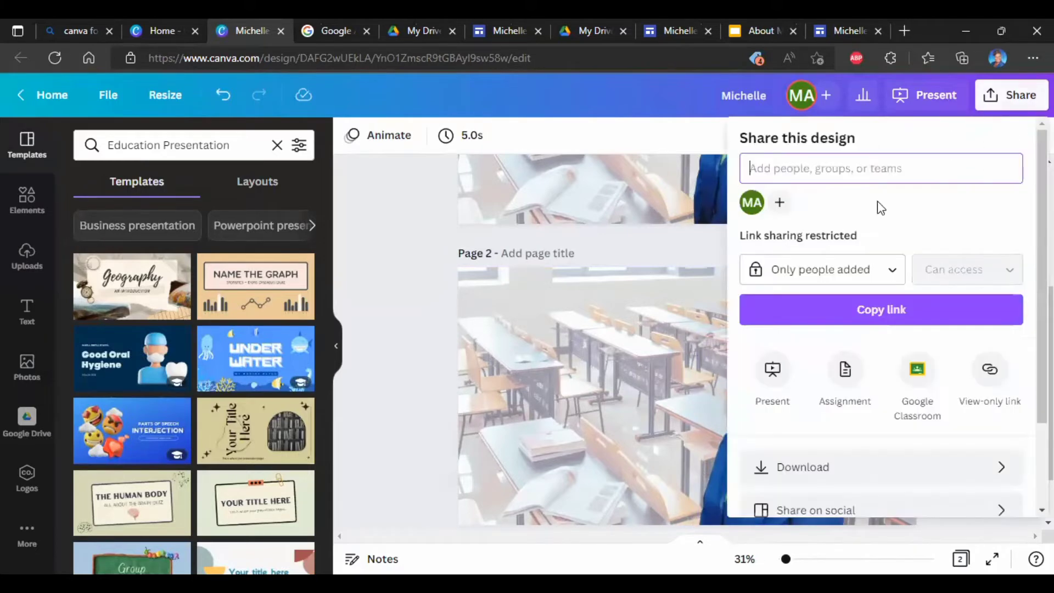
{"action": "left_click", "coordinate": [1000, 464]}
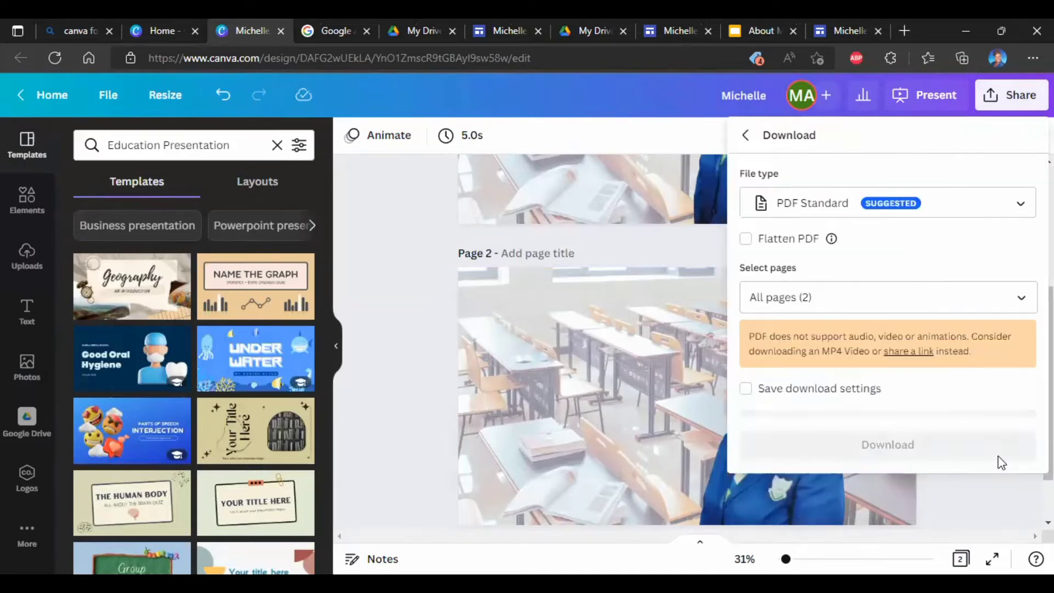
{"action": "left_click", "coordinate": [1020, 207]}
{"action": "left_click", "coordinate": [860, 157]}
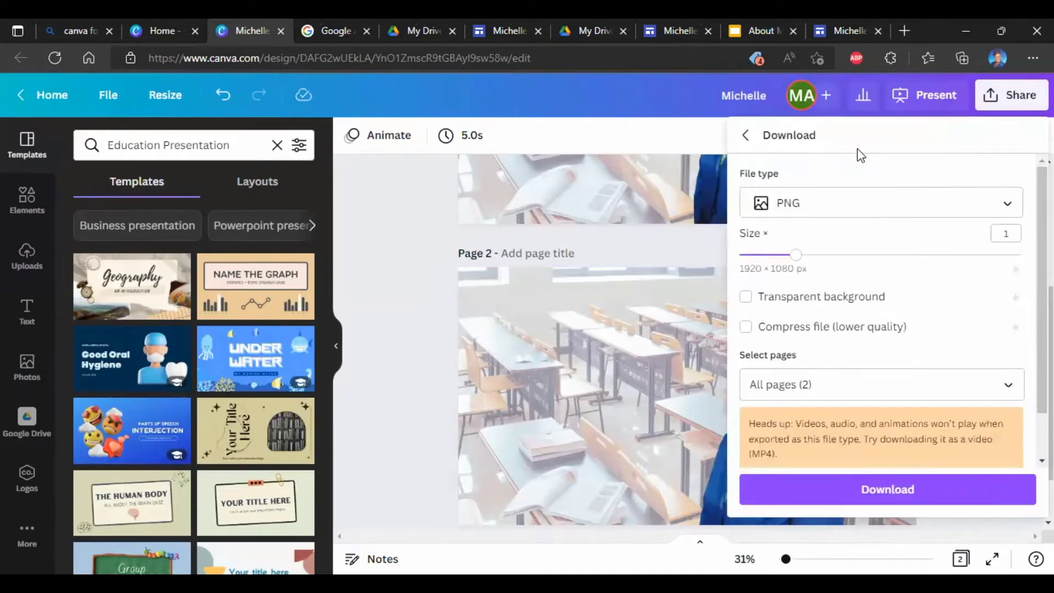
{"action": "left_click", "coordinate": [1002, 390]}
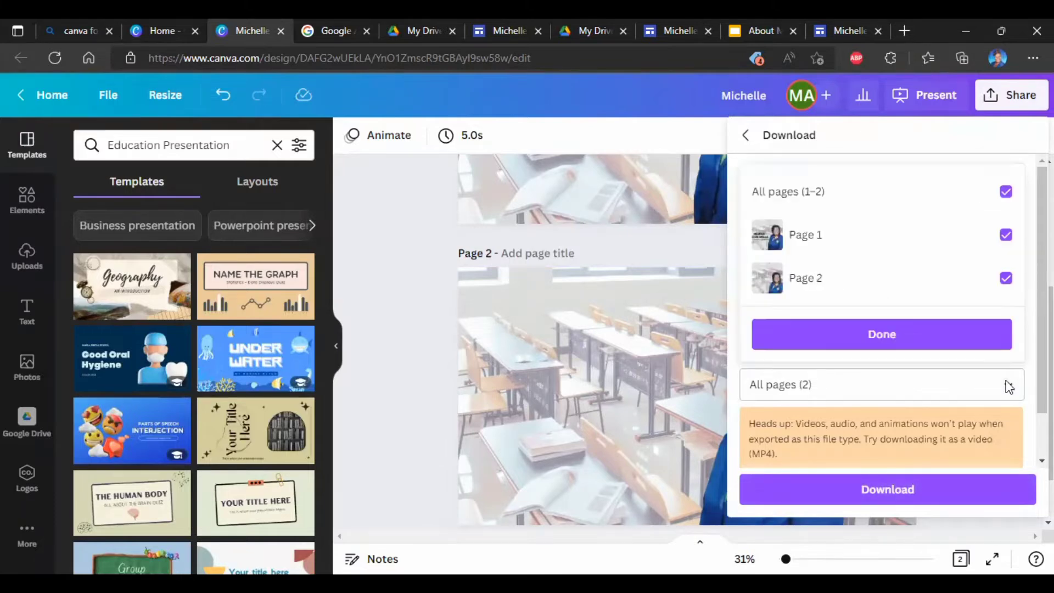
{"action": "left_click", "coordinate": [1009, 197]}
{"action": "left_click", "coordinate": [1006, 278]}
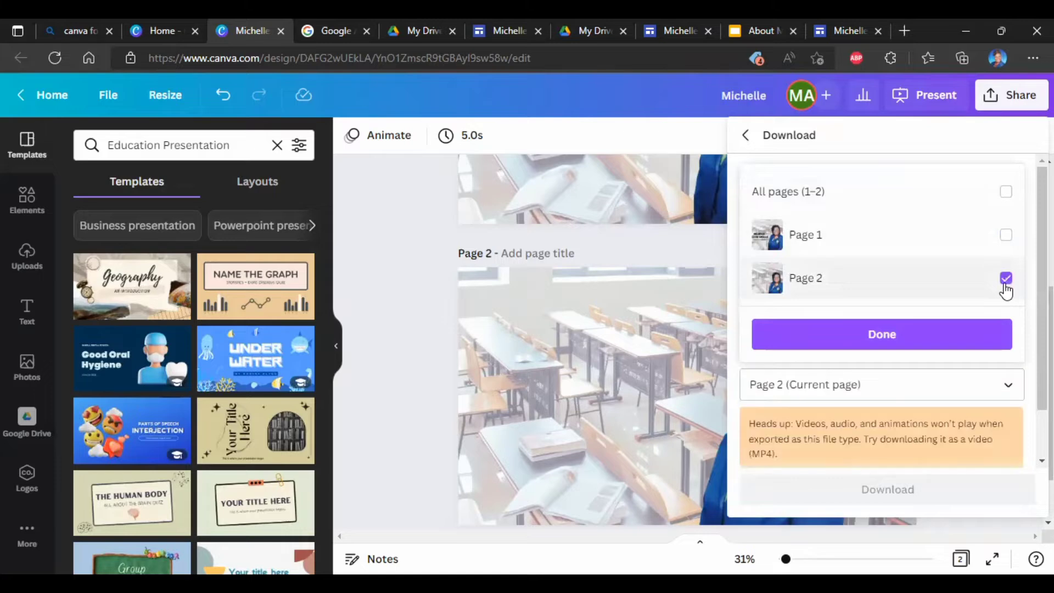
{"action": "left_click", "coordinate": [946, 333]}
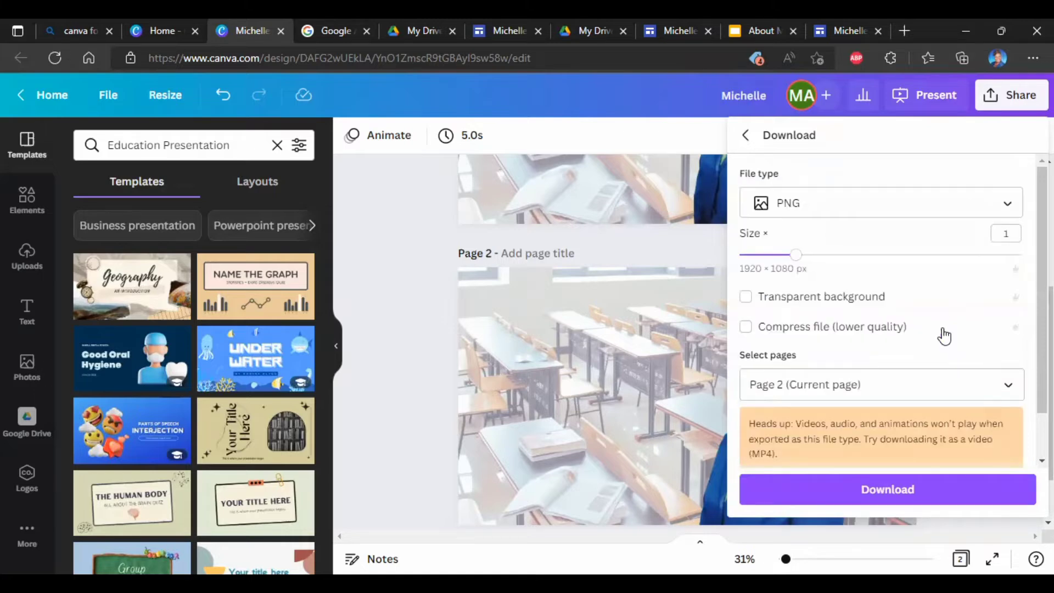
{"action": "left_click", "coordinate": [895, 495]}
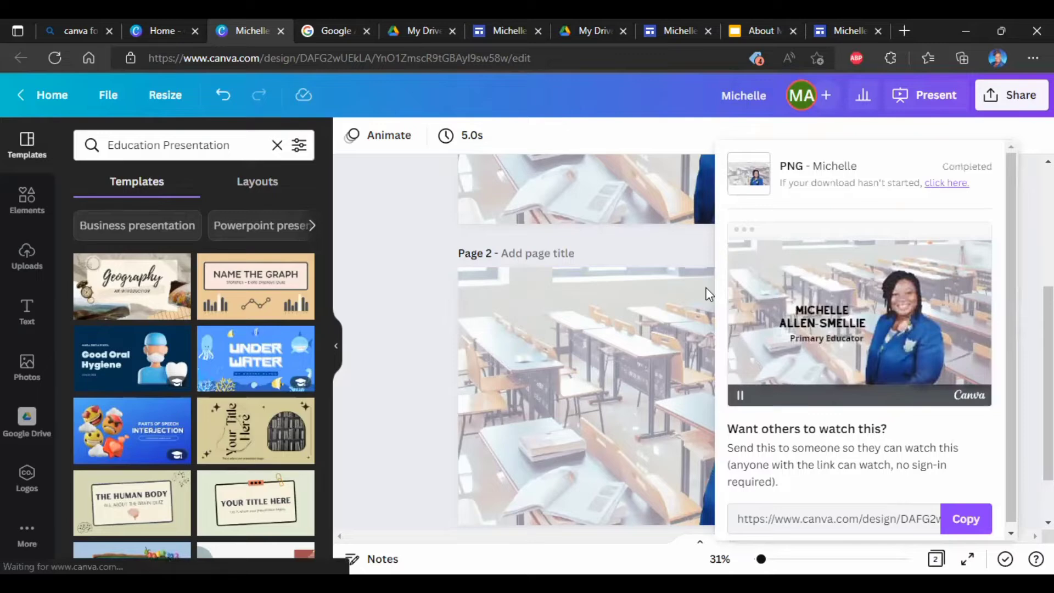
- Switch to Google Sites, replace the Welcome page's header image with the newly downloaded PNG, and turn off its readability adjustment
{"action": "left_click", "coordinate": [684, 33]}
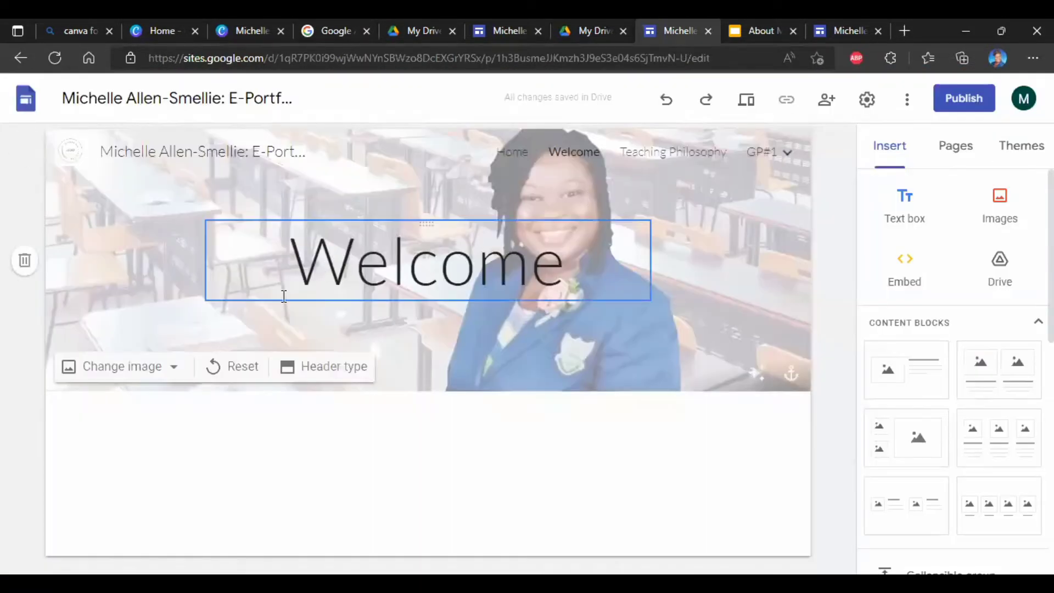
{"action": "left_click", "coordinate": [177, 373]}
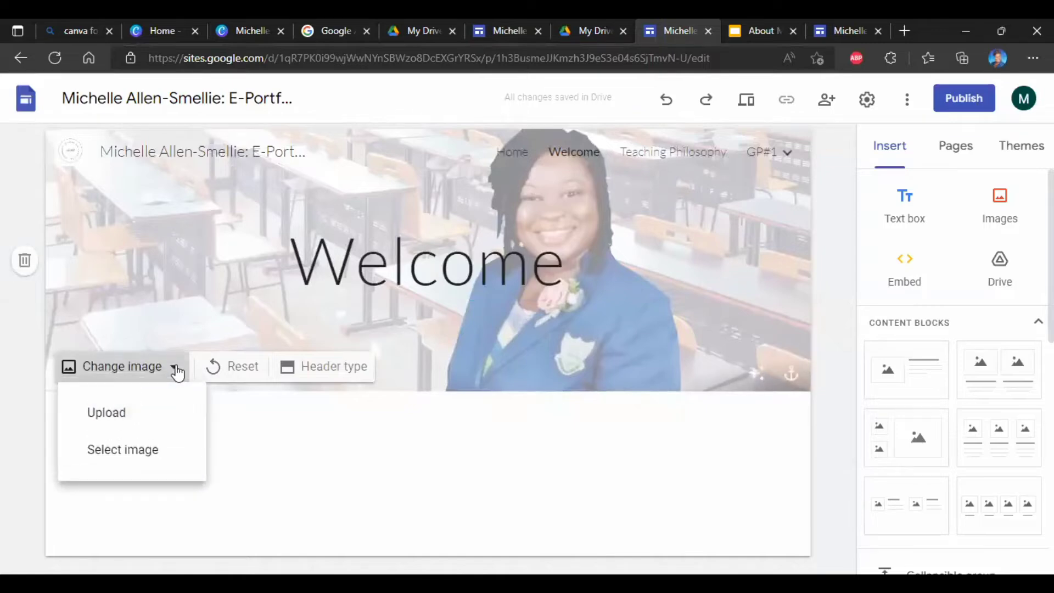
{"action": "left_click", "coordinate": [143, 412]}
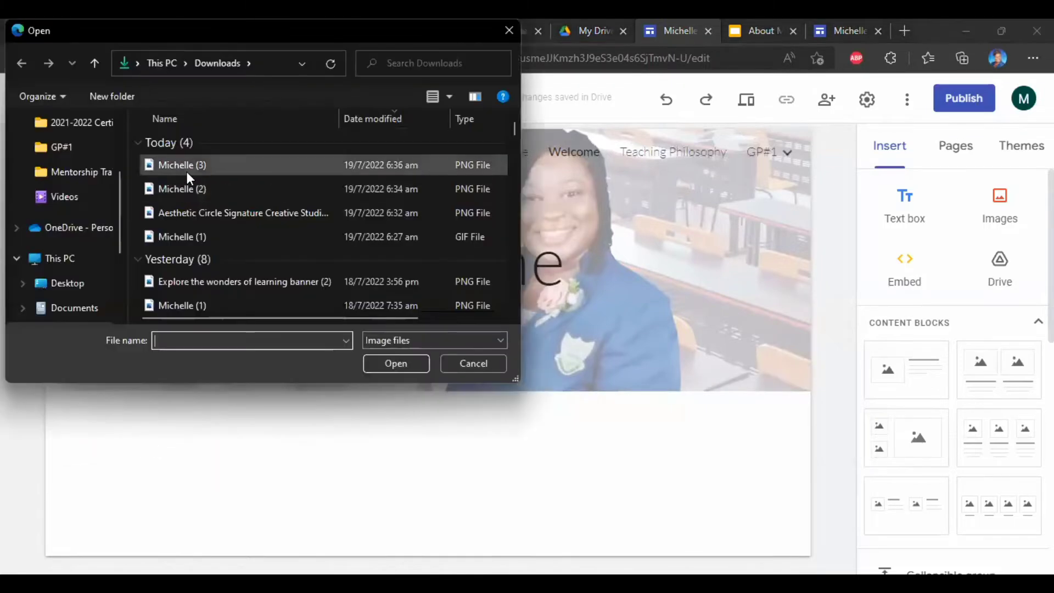
{"action": "left_click", "coordinate": [187, 171]}
{"action": "left_click", "coordinate": [371, 360]}
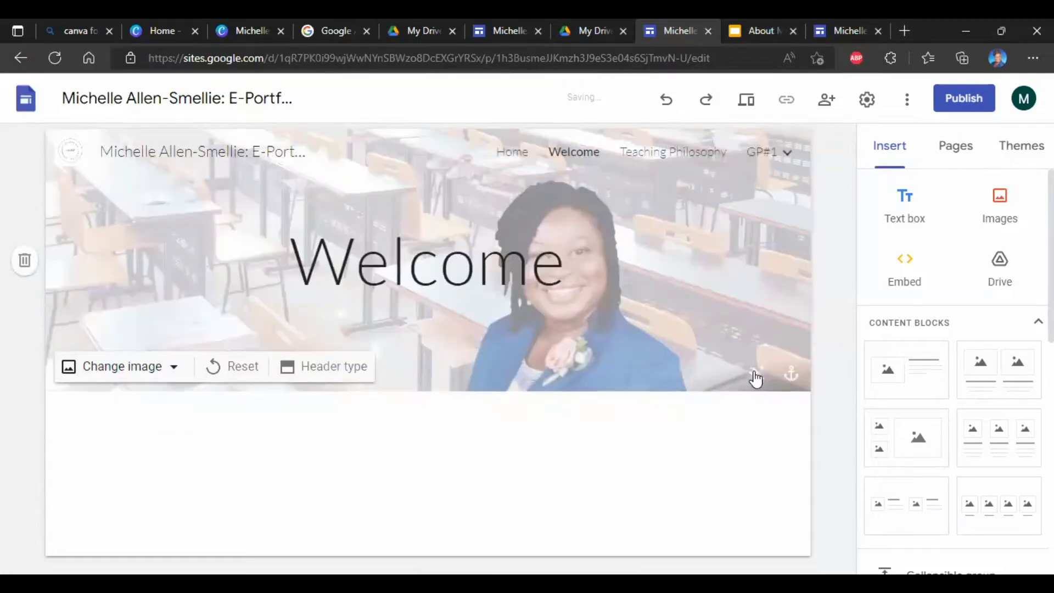
{"action": "left_click", "coordinate": [756, 378]}
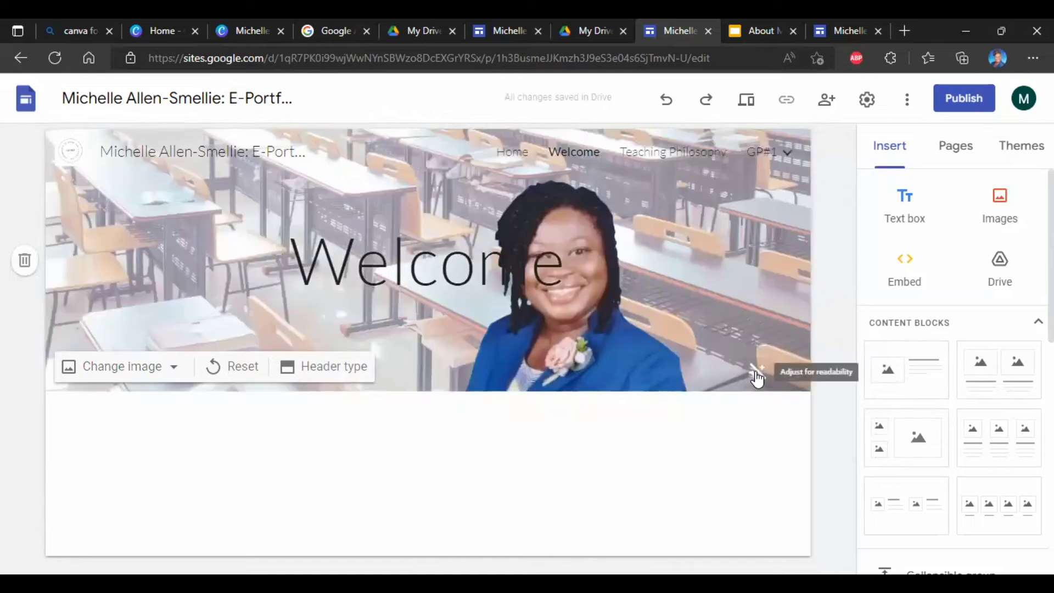
- Format the Welcome title as bold at size 30 and narrow its text box so it clears the portrait
{"action": "left_click_drag", "start_coordinate": [555, 275], "coordinate": [283, 275]}
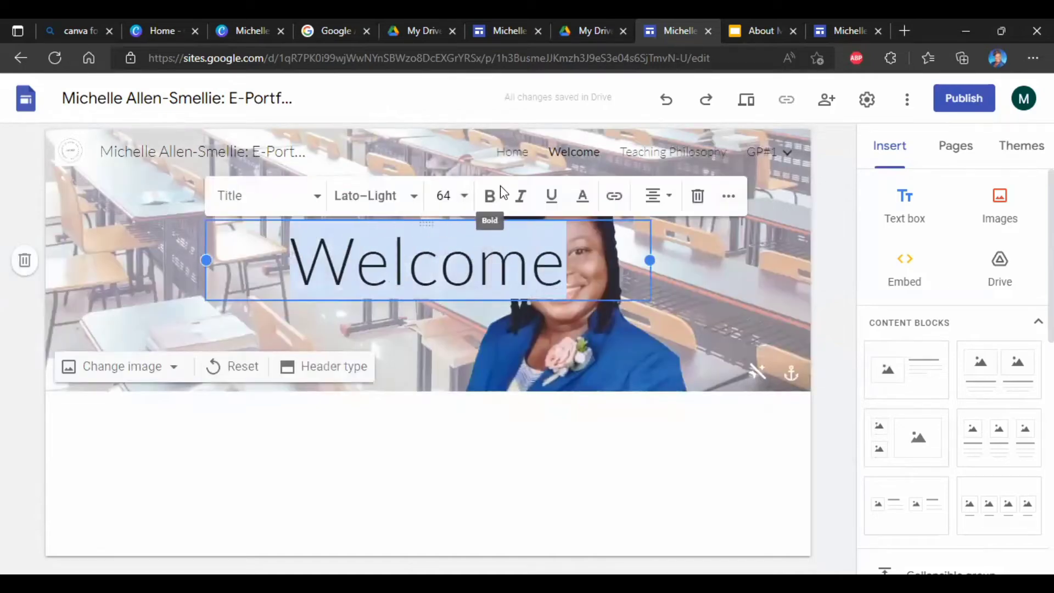
{"action": "left_click", "coordinate": [491, 197]}
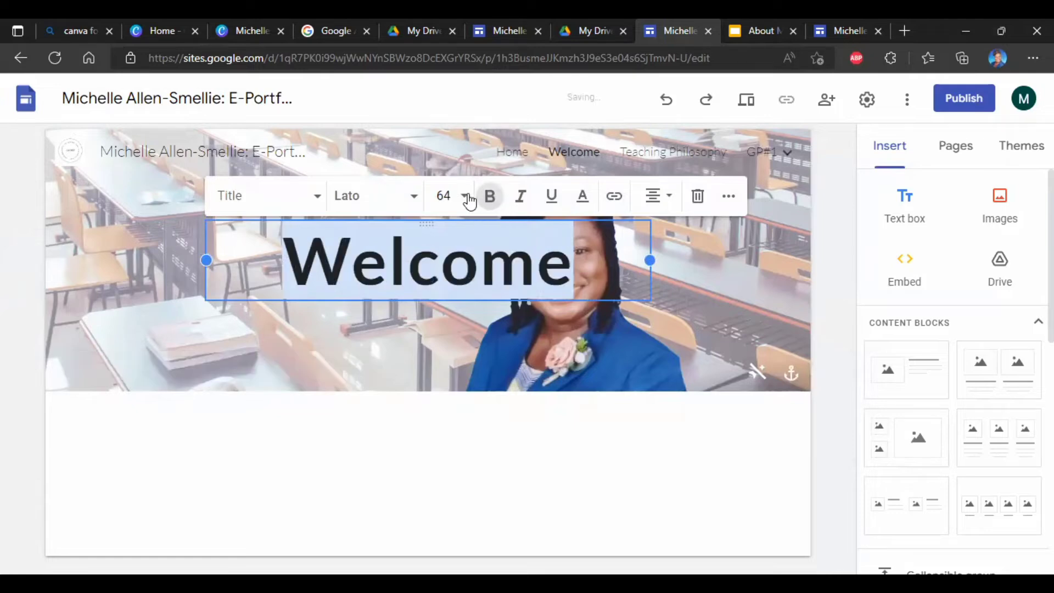
{"action": "left_click", "coordinate": [465, 197]}
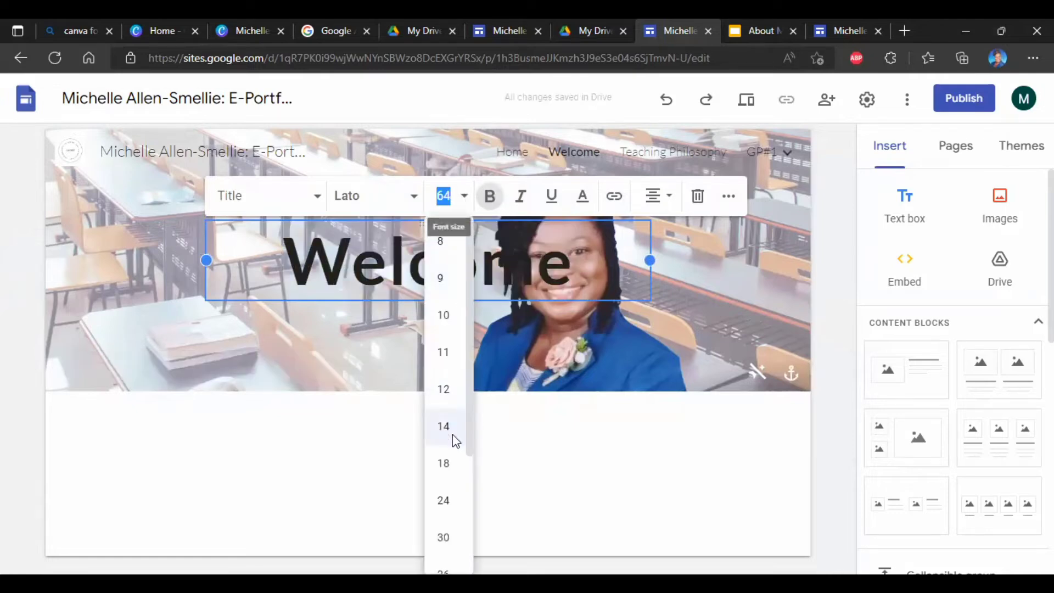
{"action": "left_click", "coordinate": [443, 464]}
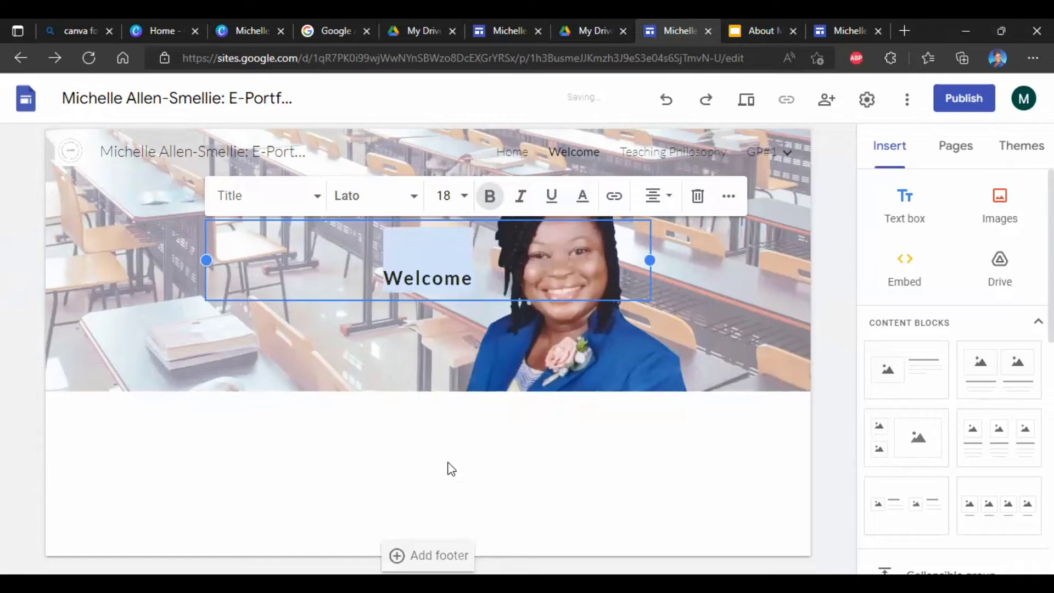
{"action": "left_click", "coordinate": [464, 198]}
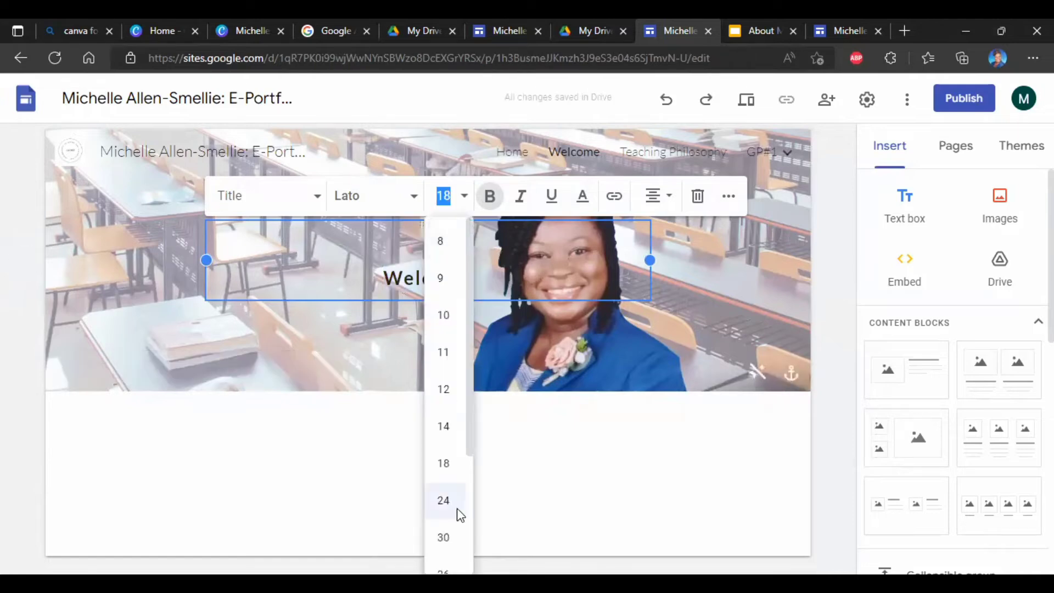
{"action": "left_click", "coordinate": [453, 536]}
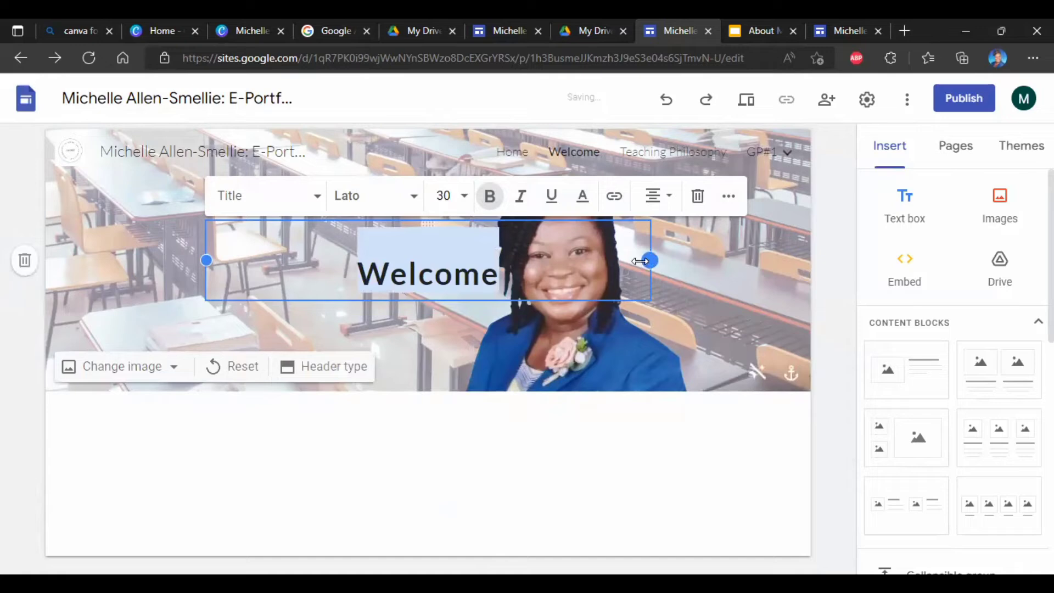
{"action": "left_click", "coordinate": [635, 298]}
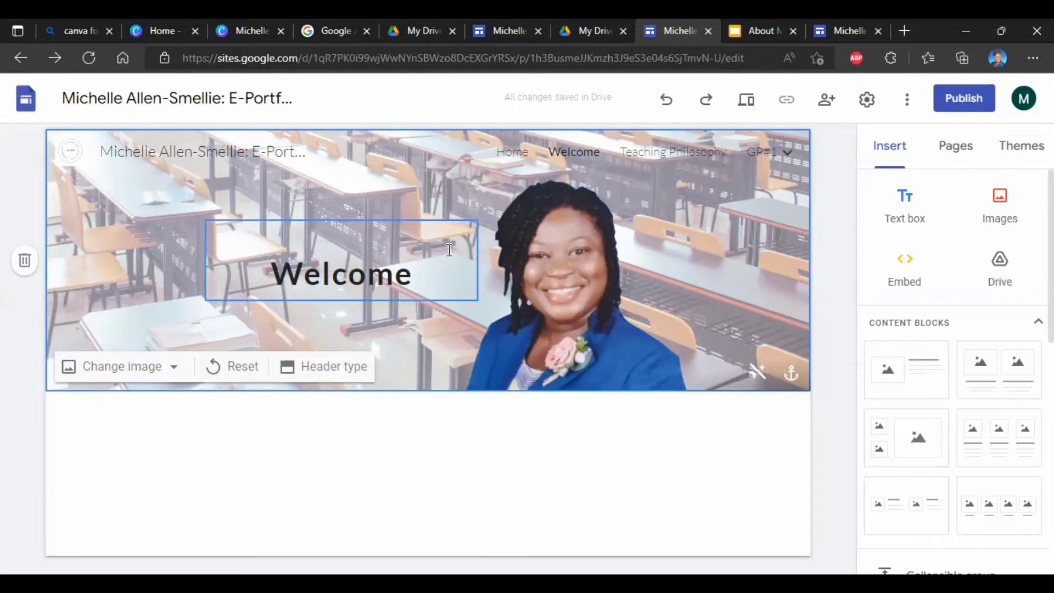
- On the Home page, insert a text box below the header image and set its font to Georgia
{"action": "left_click", "coordinate": [500, 156]}
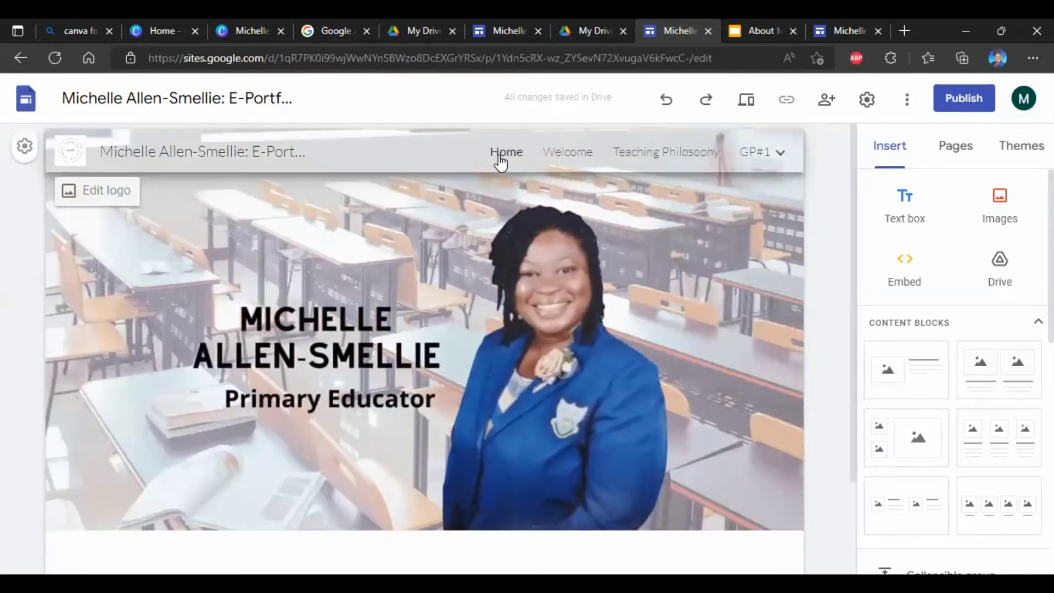
{"action": "scroll", "coordinate": [500, 163], "scroll_direction": "down", "scroll_amount": 1}
{"action": "scroll", "coordinate": [500, 164], "scroll_direction": "down", "scroll_amount": 1}
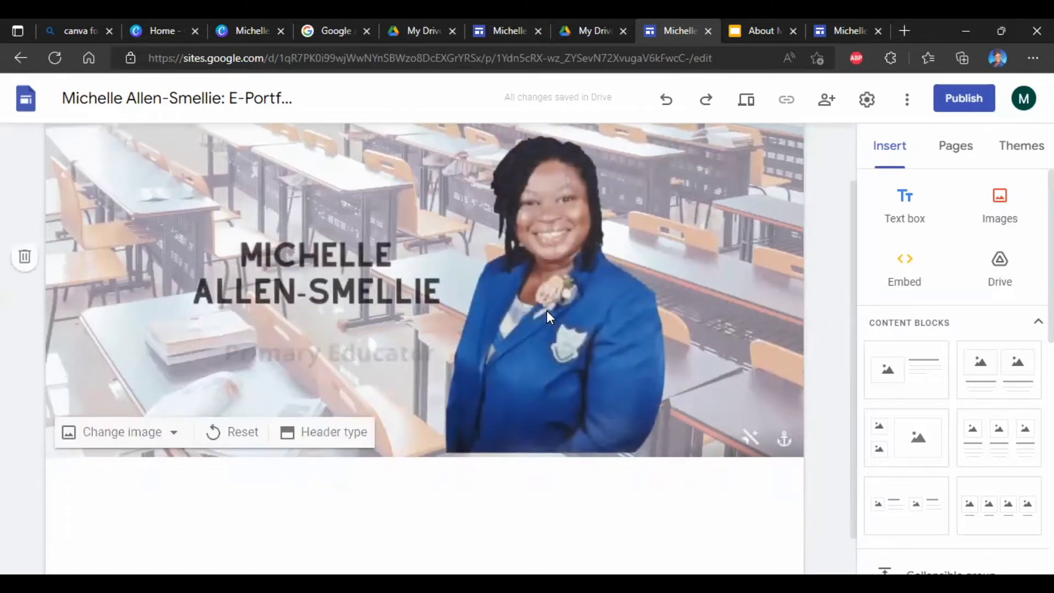
{"action": "scroll", "coordinate": [547, 311], "scroll_direction": "up", "scroll_amount": 1}
{"action": "scroll", "coordinate": [547, 310], "scroll_direction": "down", "scroll_amount": 2}
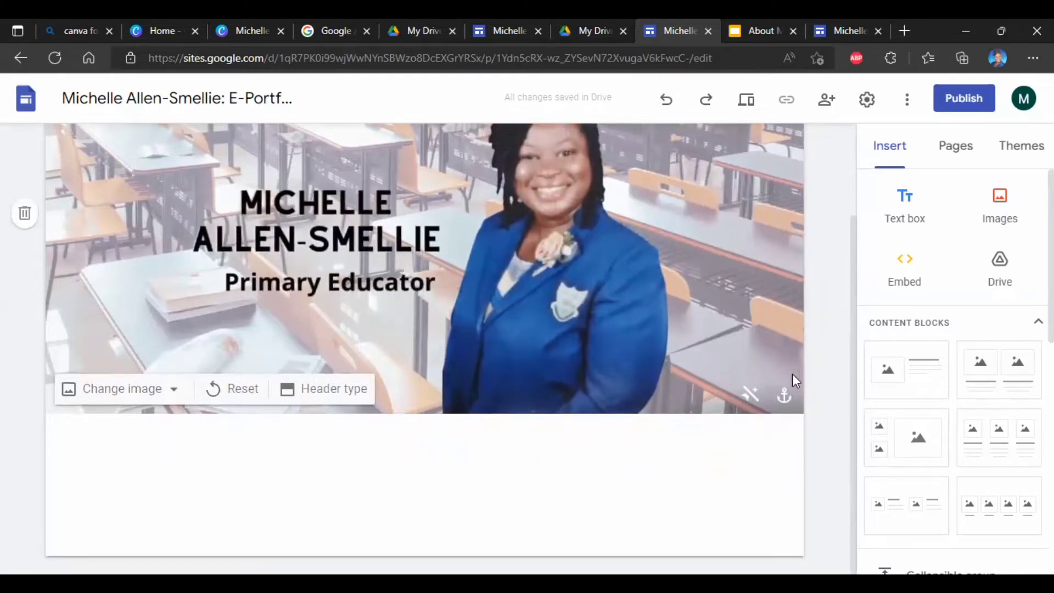
{"action": "scroll", "coordinate": [587, 305], "scroll_direction": "up", "scroll_amount": 2}
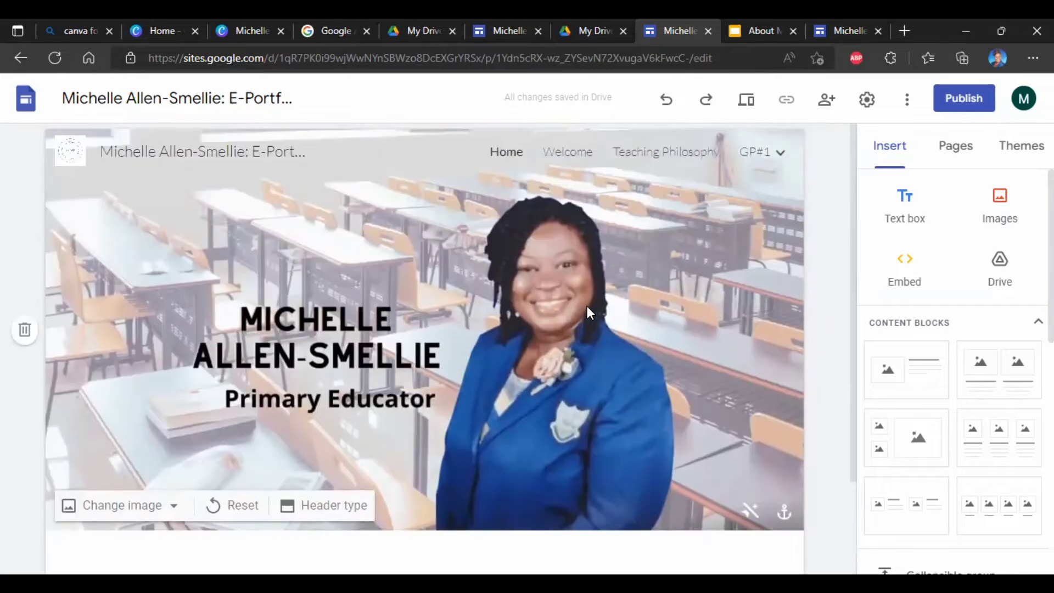
{"action": "scroll", "coordinate": [588, 305], "scroll_direction": "down", "scroll_amount": 2}
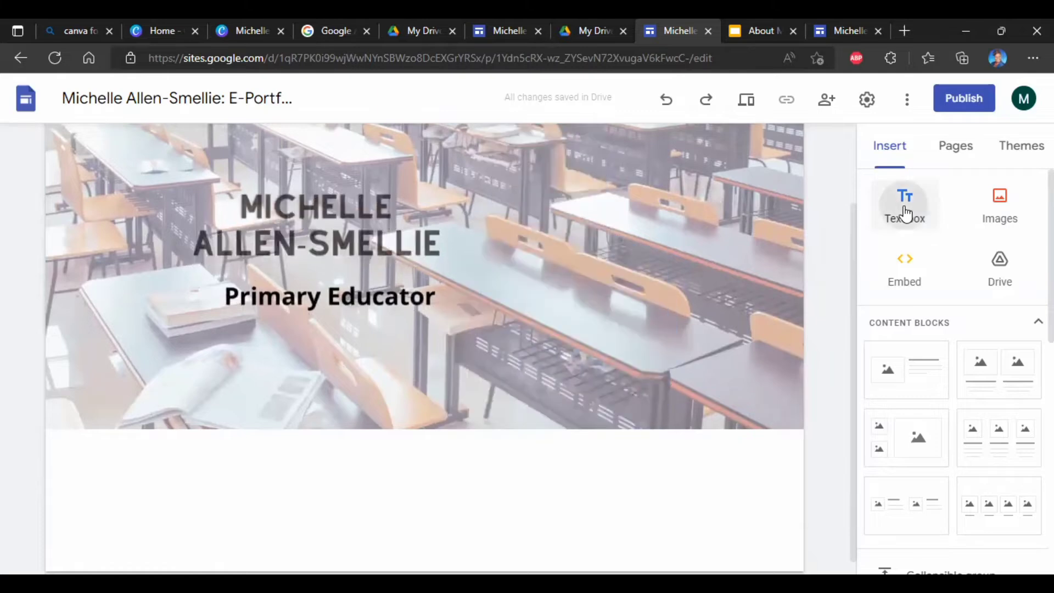
{"action": "left_click", "coordinate": [905, 213]}
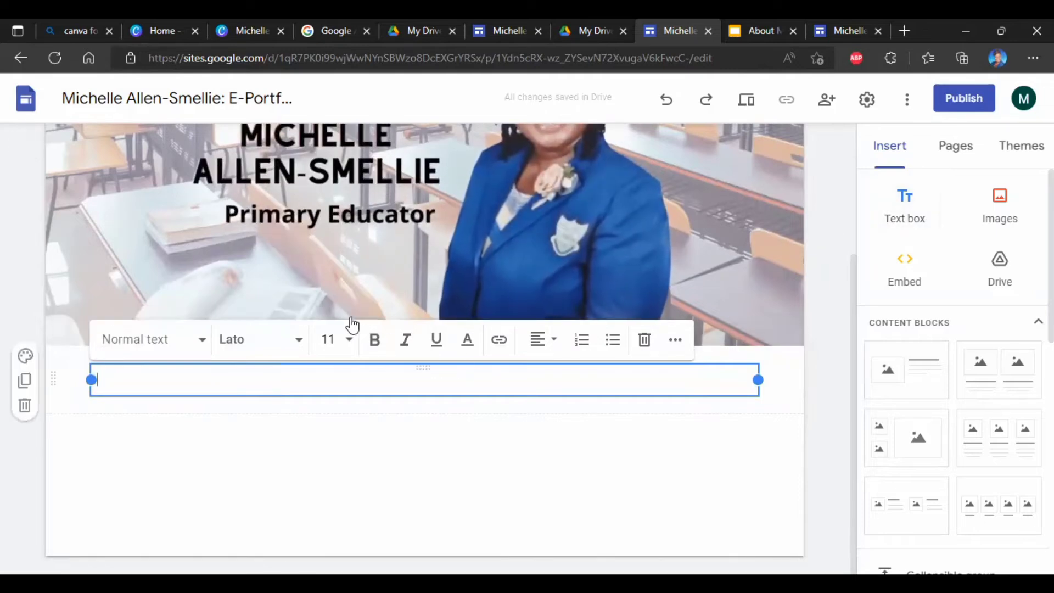
{"action": "left_click", "coordinate": [300, 346]}
{"action": "scroll", "coordinate": [296, 475], "scroll_direction": "down", "scroll_amount": 2}
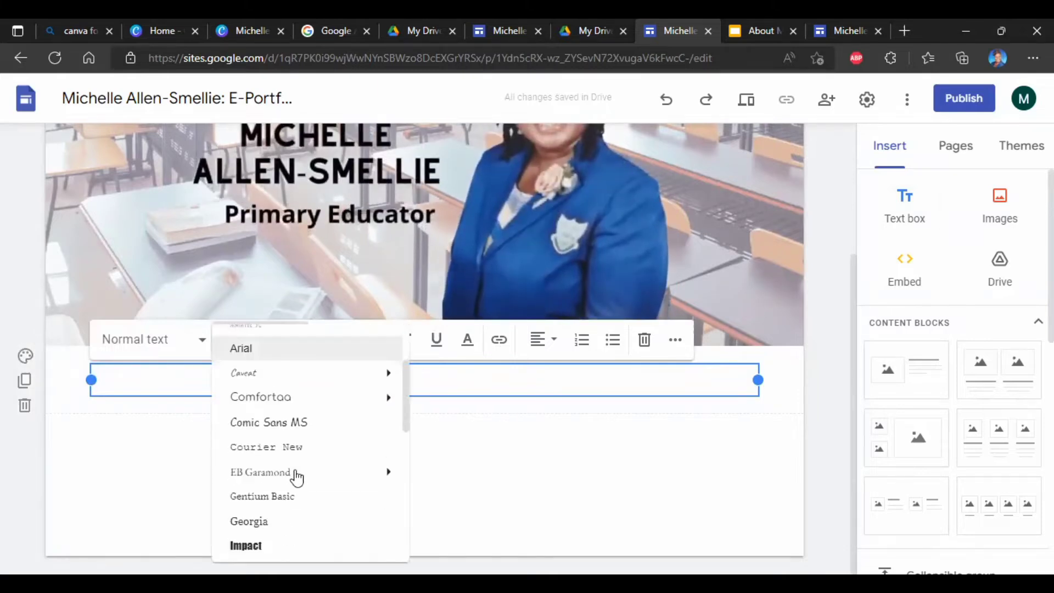
{"action": "scroll", "coordinate": [297, 478], "scroll_direction": "down", "scroll_amount": 1}
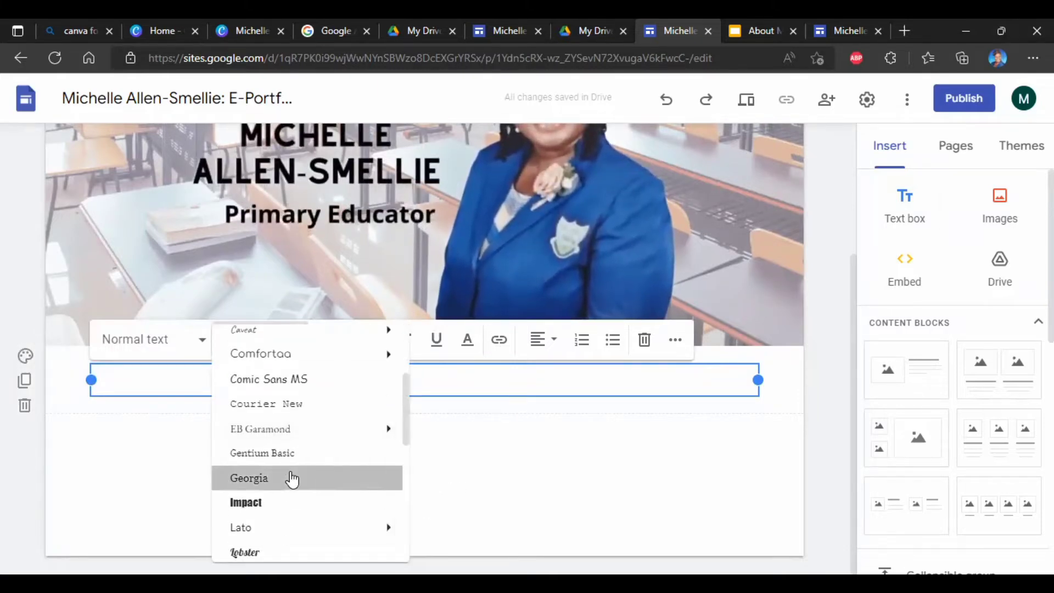
{"action": "left_click", "coordinate": [292, 479]}
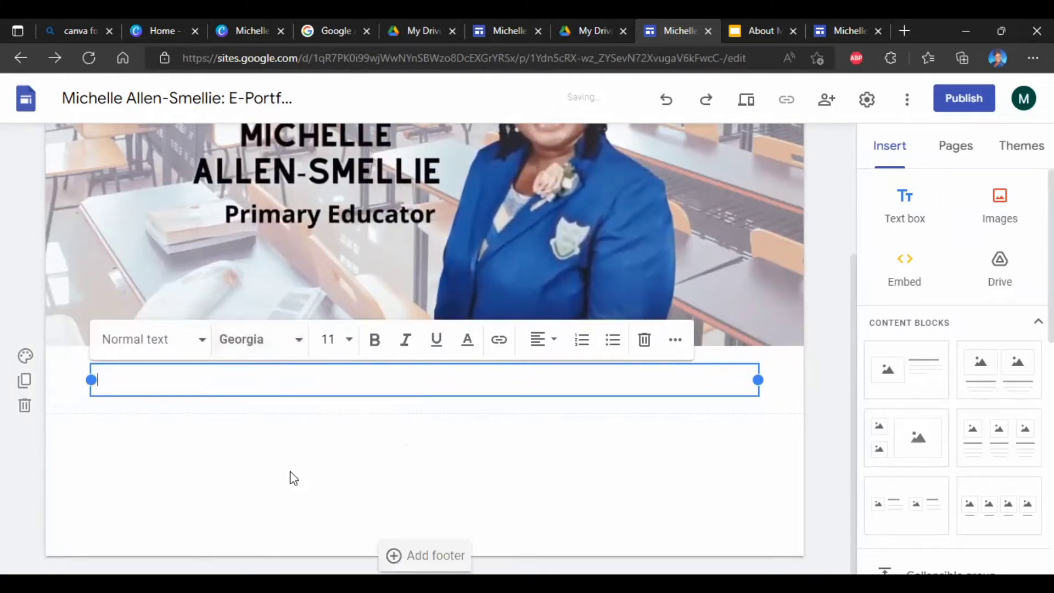
- Set the empty text box's formatting to size 30, bold, dark teal text colour and centre alignment
{"action": "left_click", "coordinate": [352, 341]}
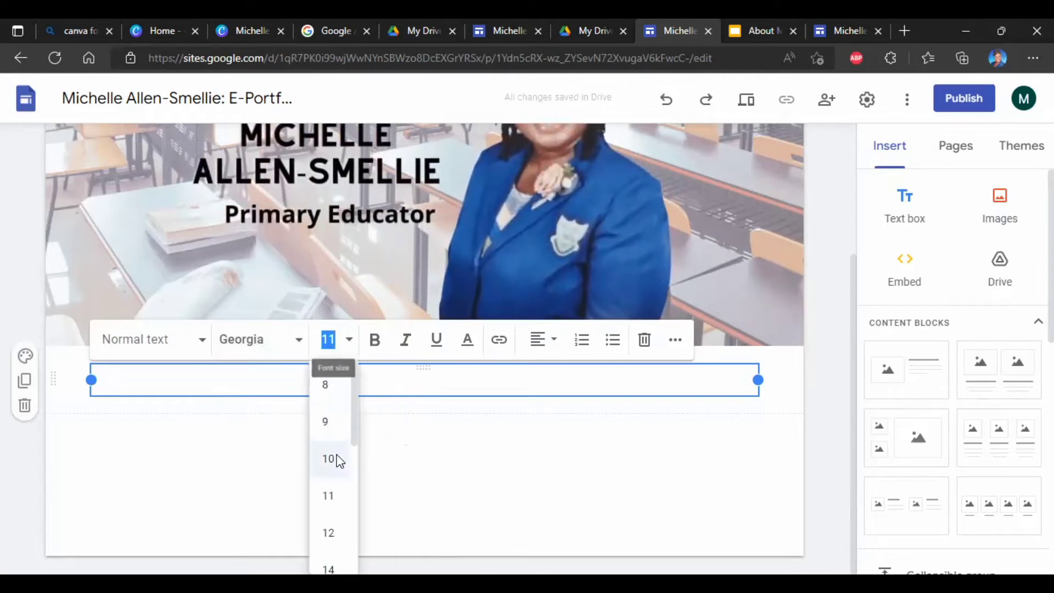
{"action": "scroll", "coordinate": [337, 461], "scroll_direction": "down", "scroll_amount": 5}
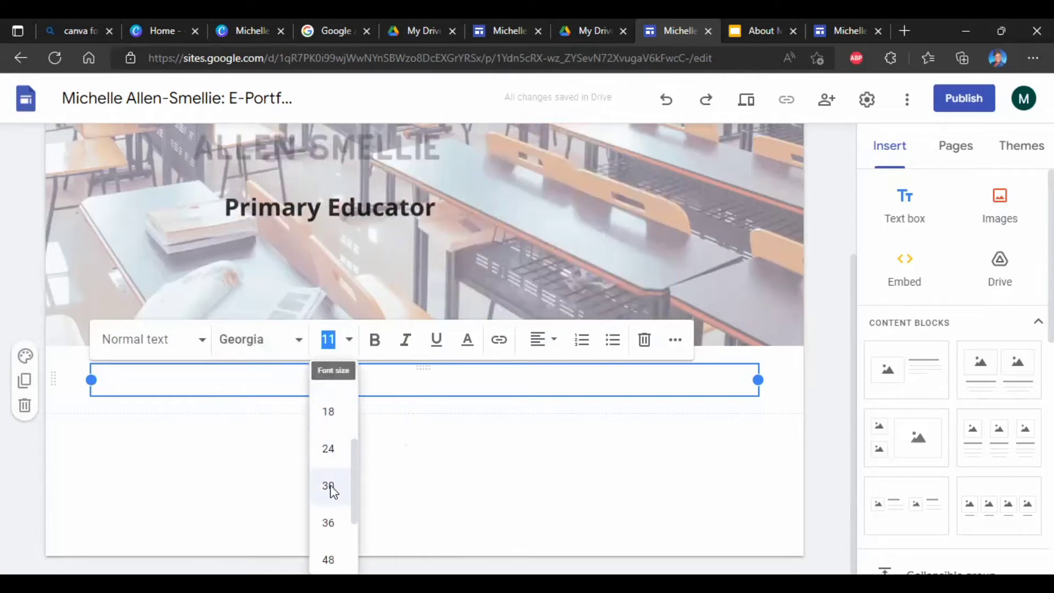
{"action": "left_click", "coordinate": [329, 487]}
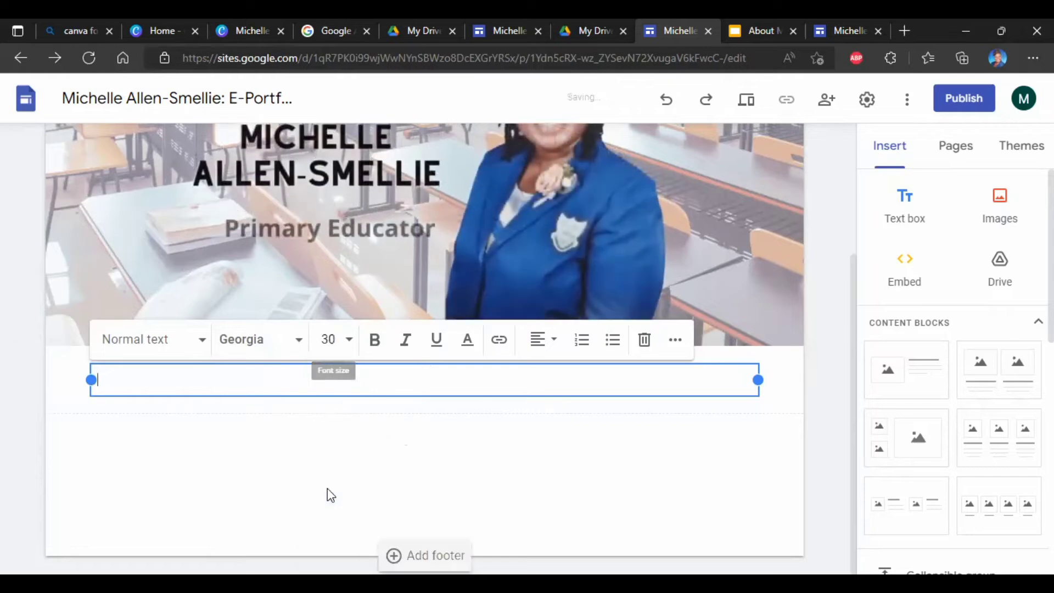
{"action": "left_click", "coordinate": [376, 342]}
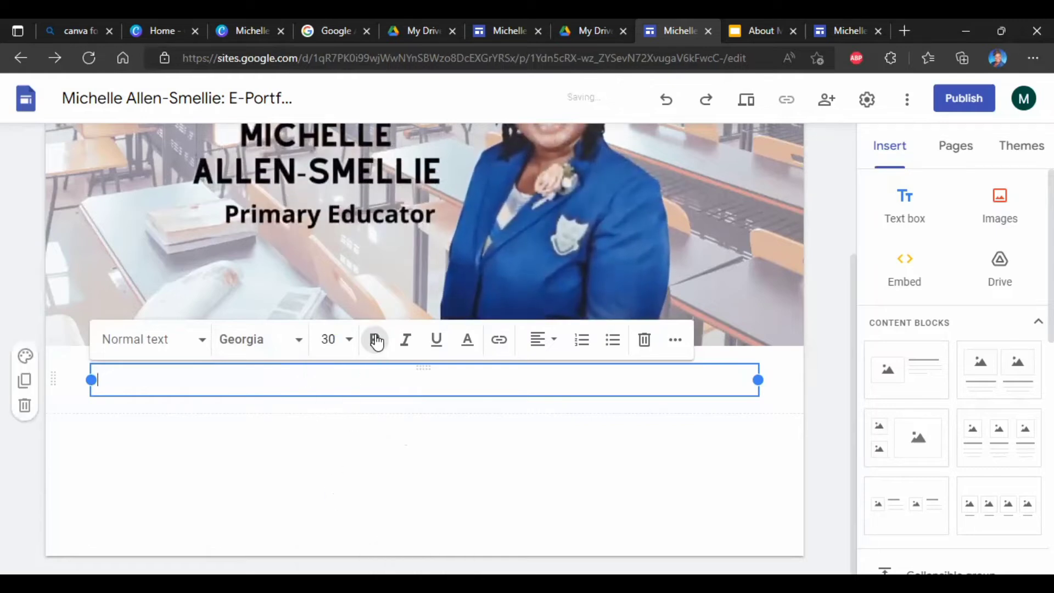
{"action": "left_click", "coordinate": [468, 350]}
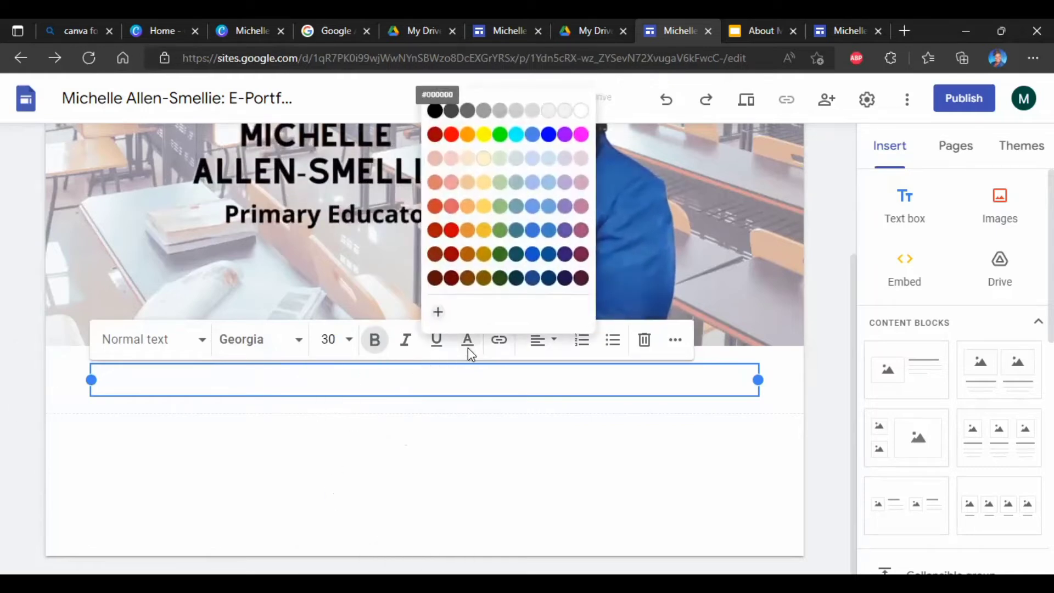
{"action": "left_click", "coordinate": [516, 278]}
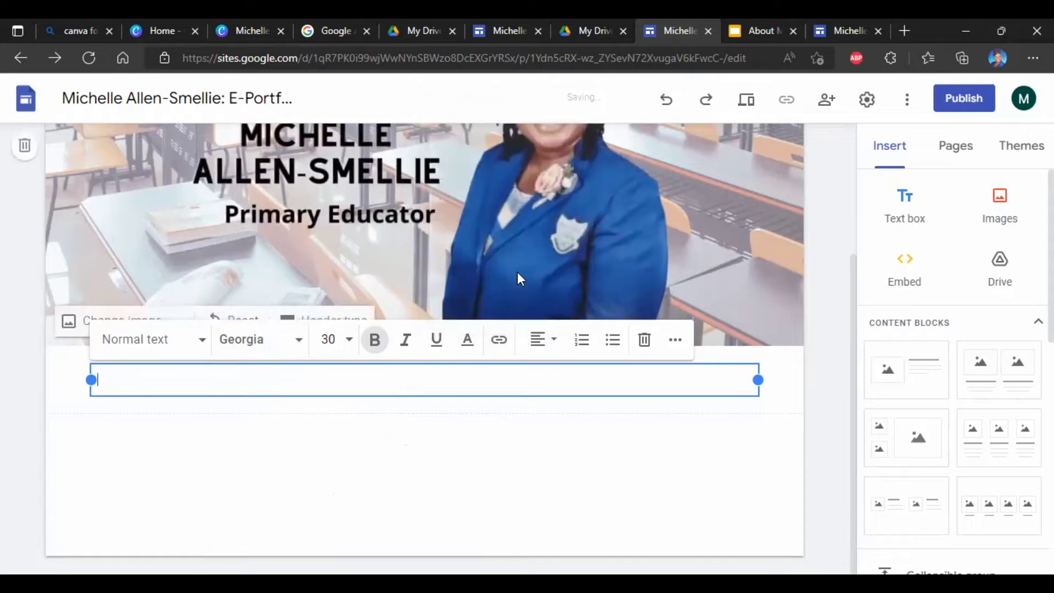
{"action": "left_click", "coordinate": [549, 343]}
{"action": "left_click", "coordinate": [538, 387]}
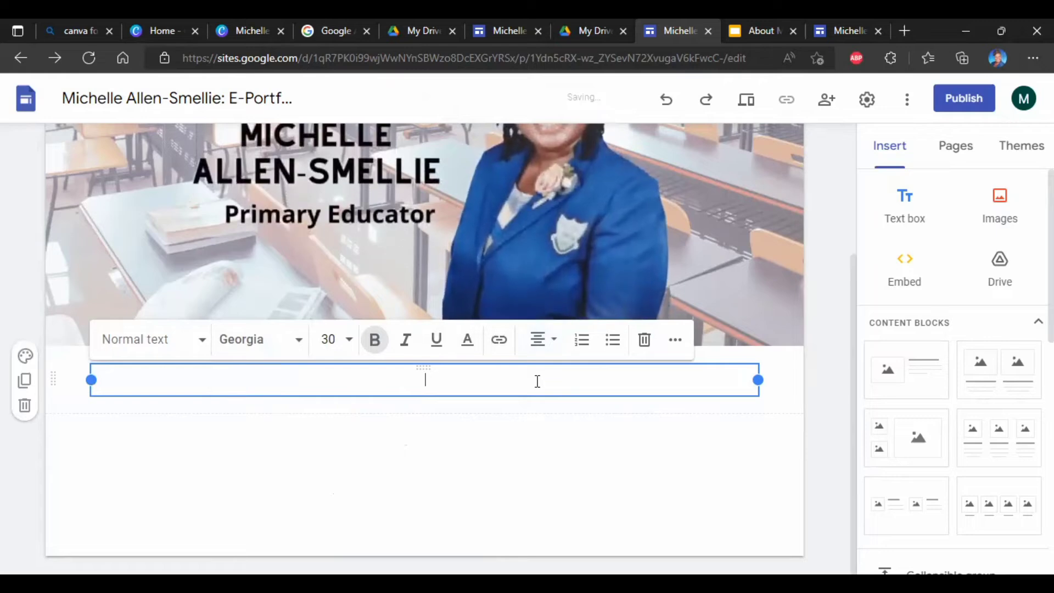
- Enter the heading "Who am I?" in the text box, followed by an empty line
{"action": "type", "text": "Who"}
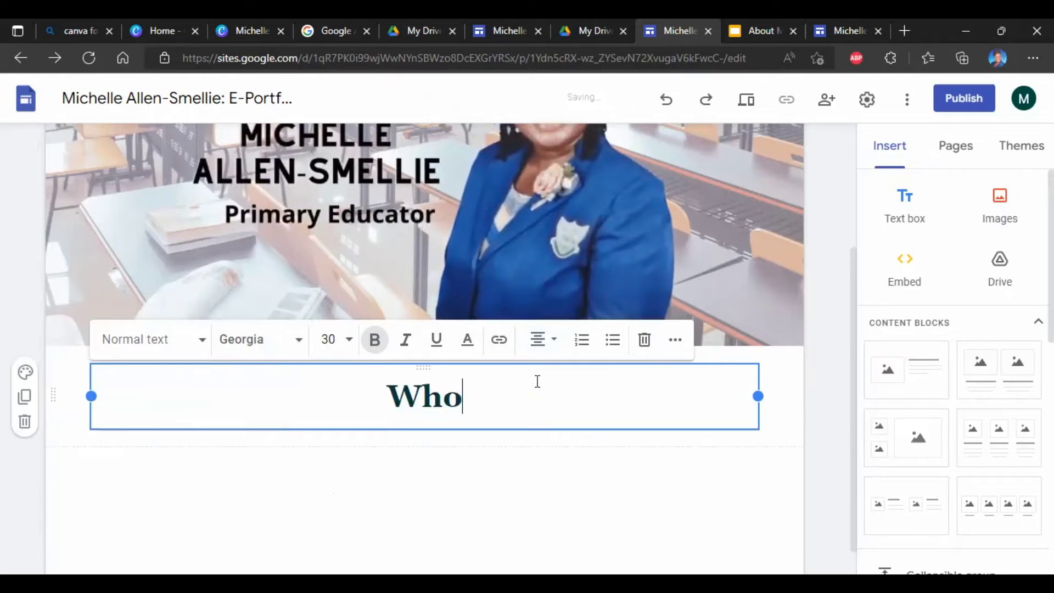
{"action": "type", "text": " am I"}
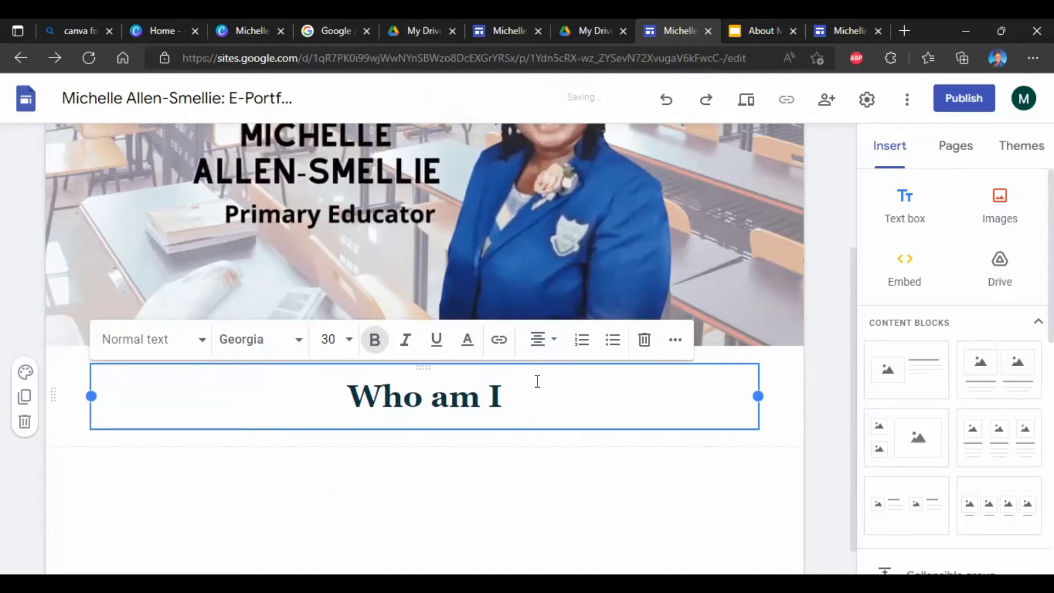
{"action": "type", "text": "?"}
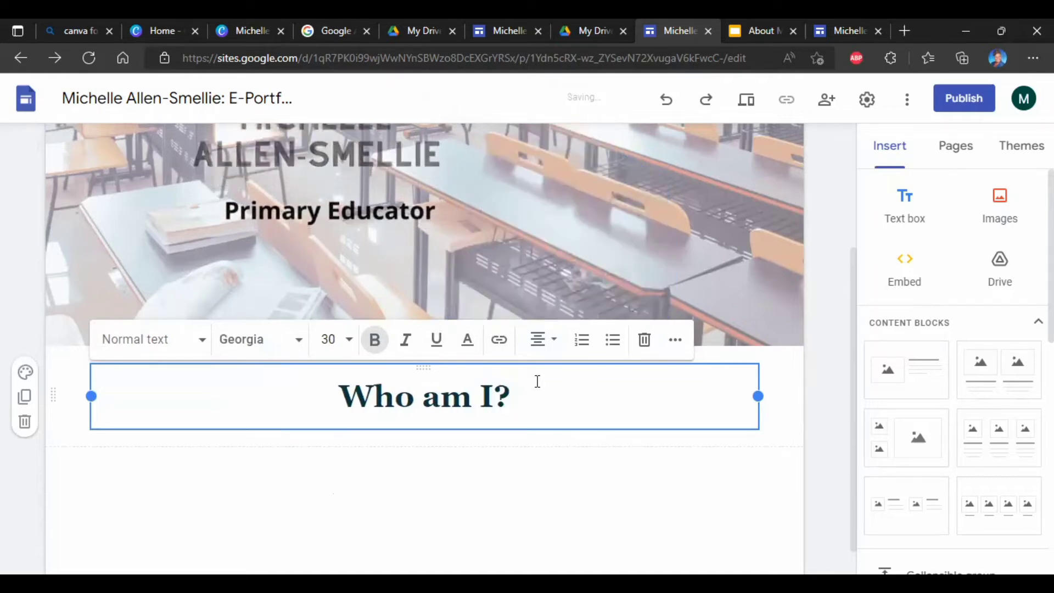
{"action": "key", "text": "Return"}
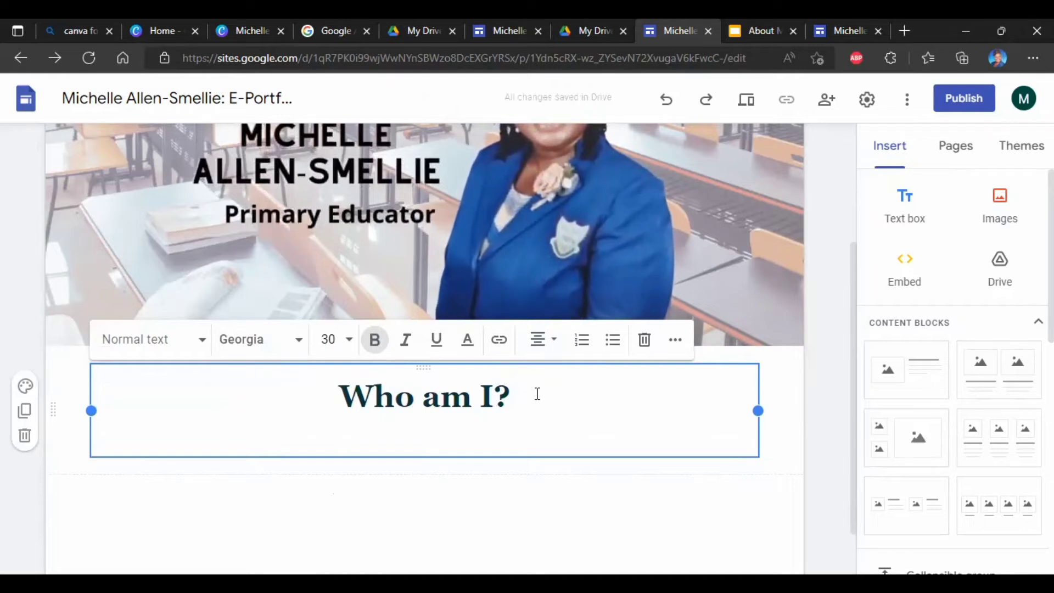
{"action": "left_click", "coordinate": [568, 474]}
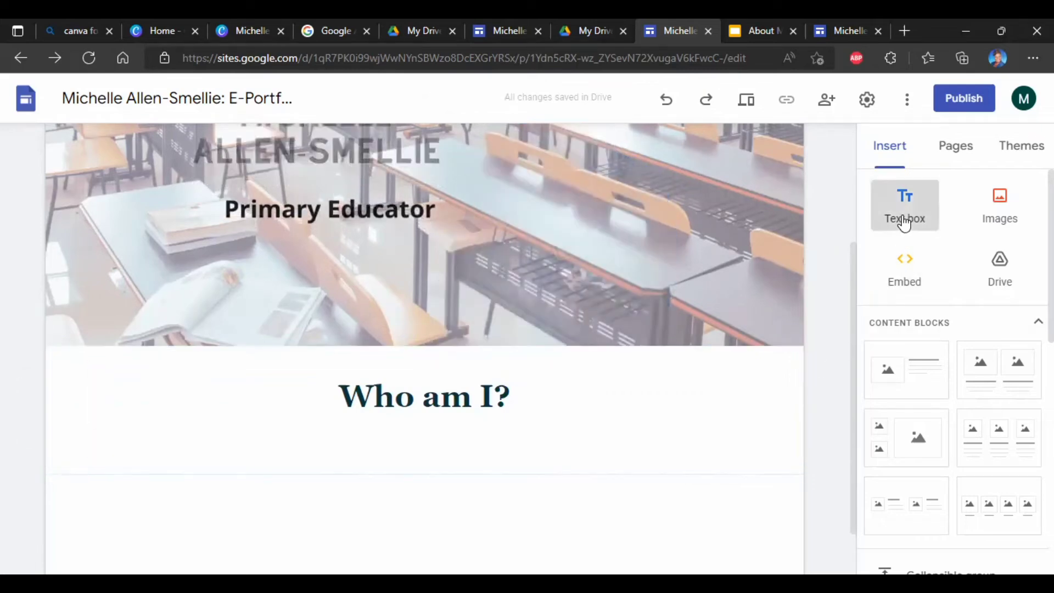
- Insert another text box below the heading and apply the Style 3 section colour to the "Who am I?" section
{"action": "left_click", "coordinate": [905, 219]}
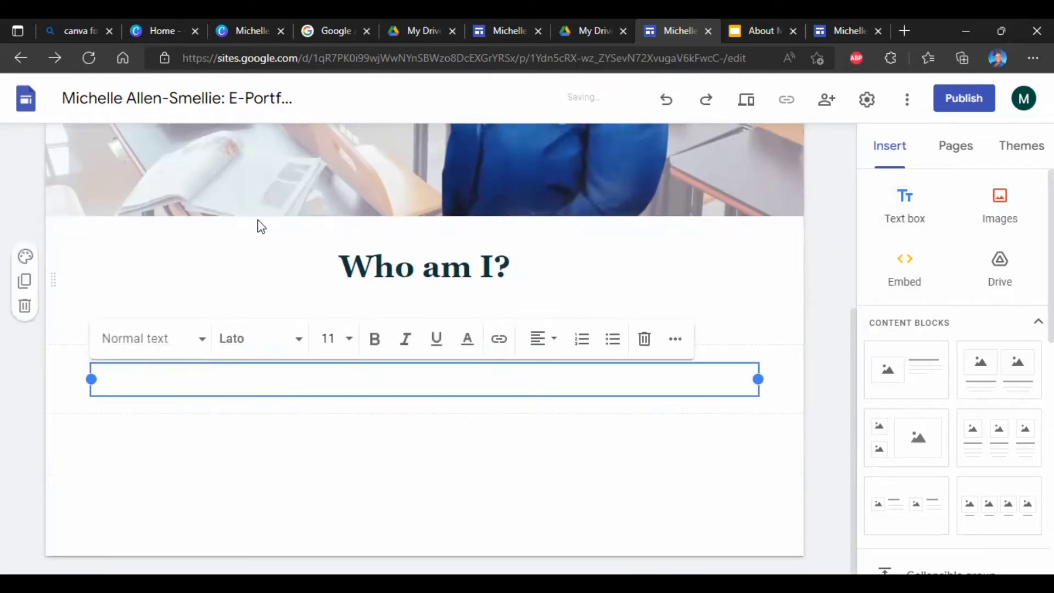
{"action": "left_click", "coordinate": [164, 224]}
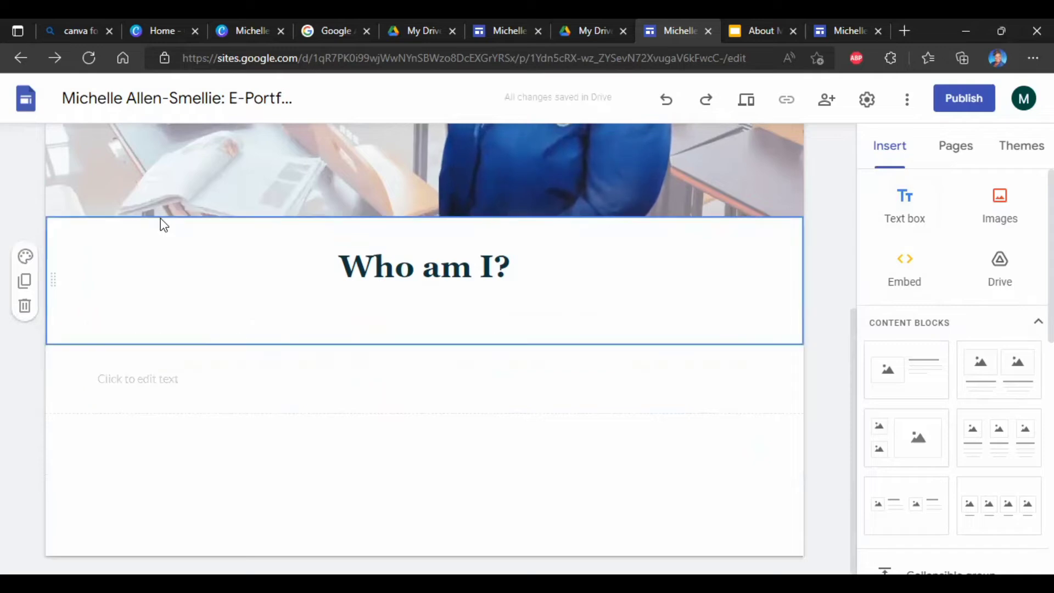
{"action": "left_click", "coordinate": [24, 256]}
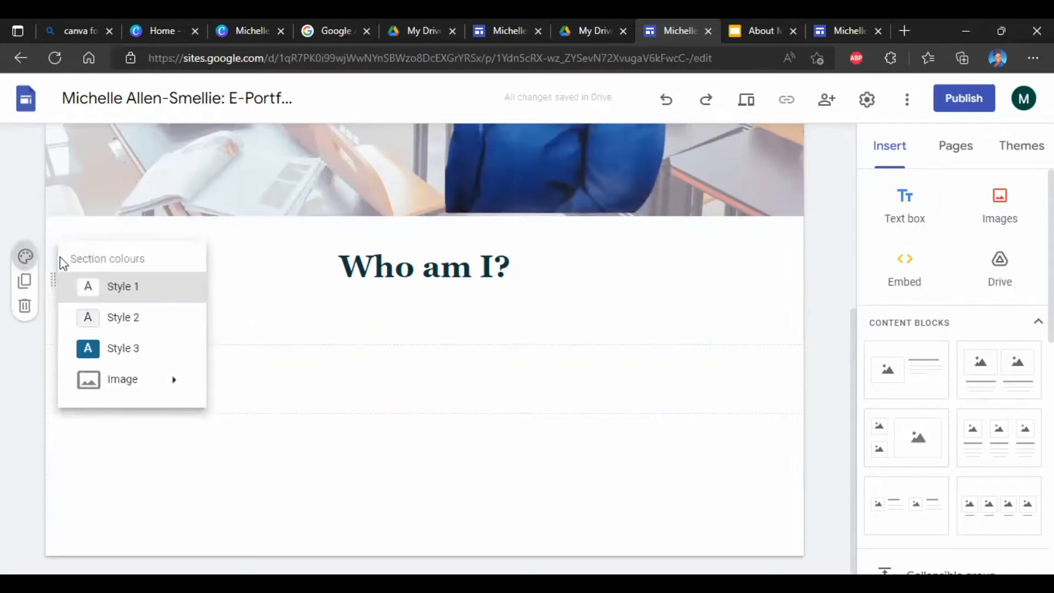
{"action": "left_click", "coordinate": [90, 348]}
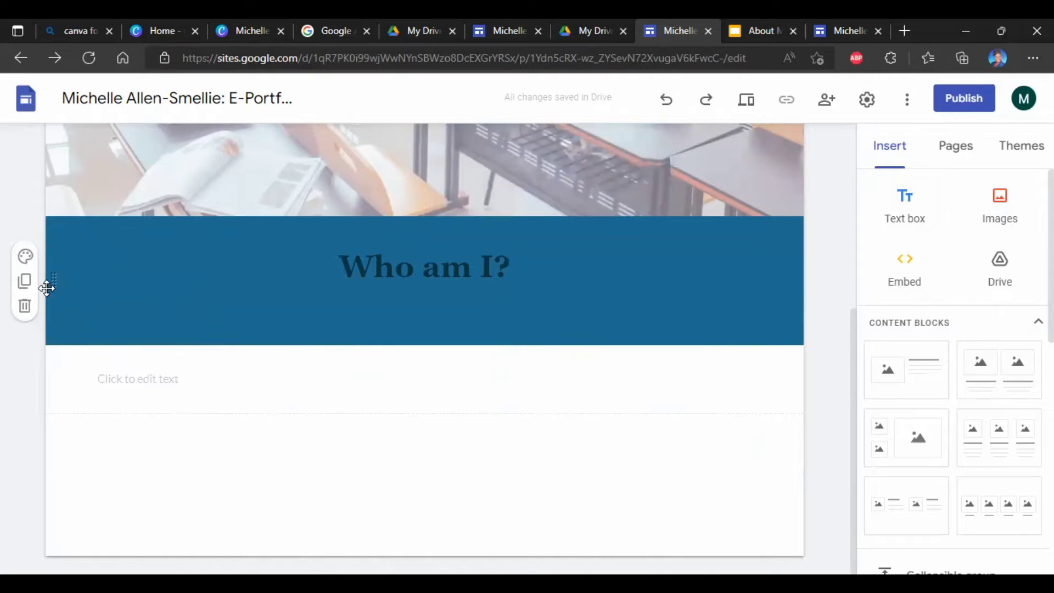
{"action": "left_click", "coordinate": [26, 261]}
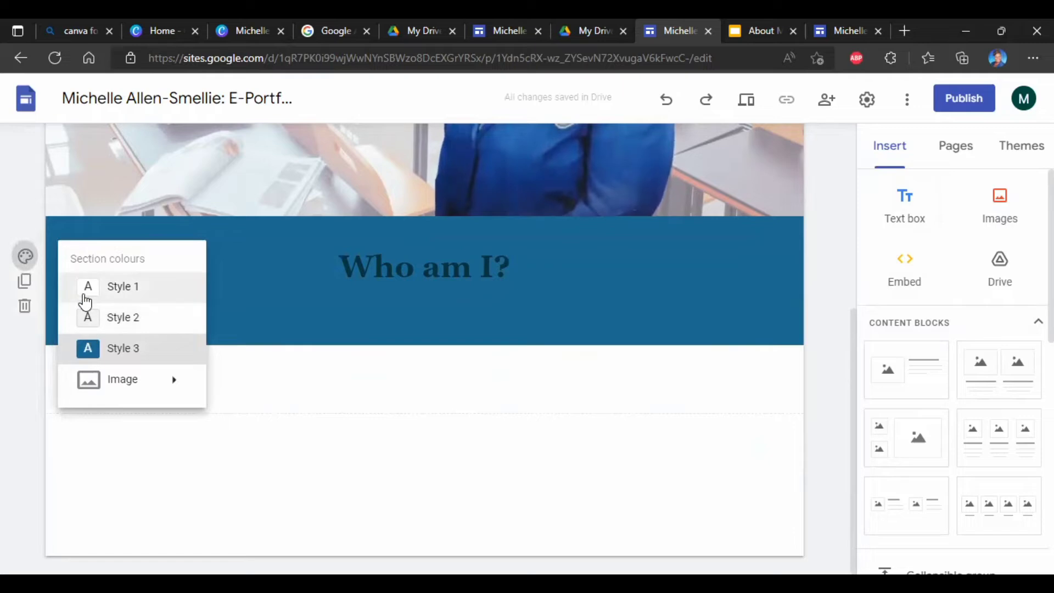
{"action": "mouse_move", "coordinate": [137, 380]}
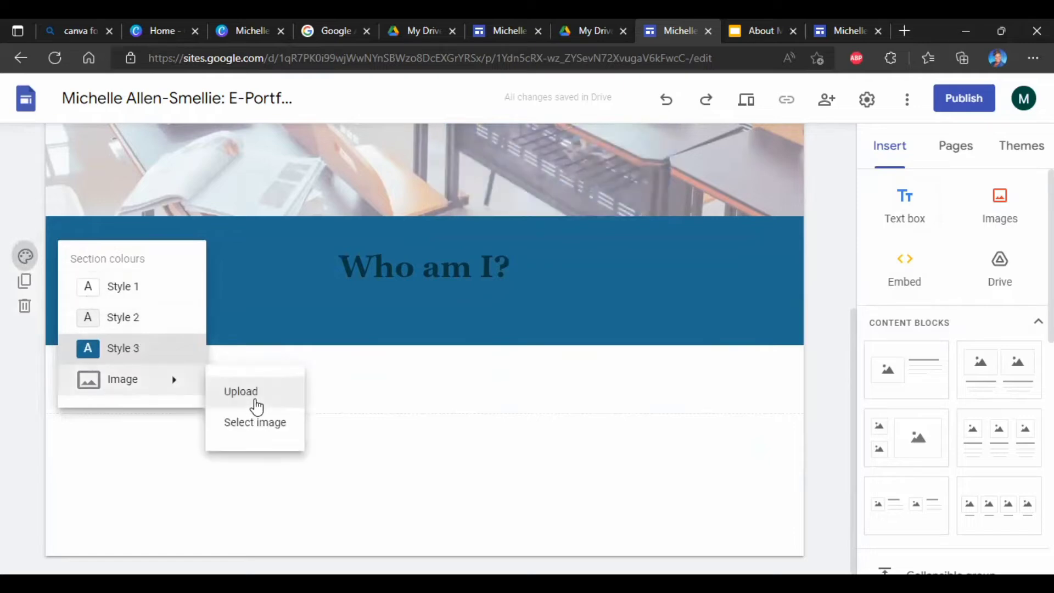
{"action": "left_click", "coordinate": [320, 365]}
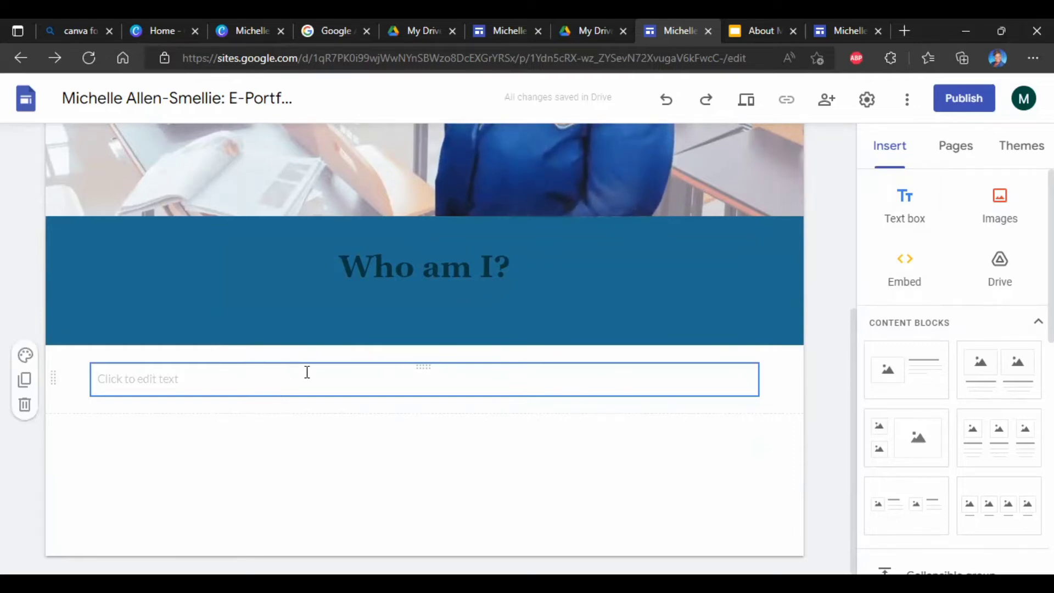
- Centre the new text box below the "Who am I?" section and enter "Table of Content" in it
{"action": "left_click", "coordinate": [341, 381]}
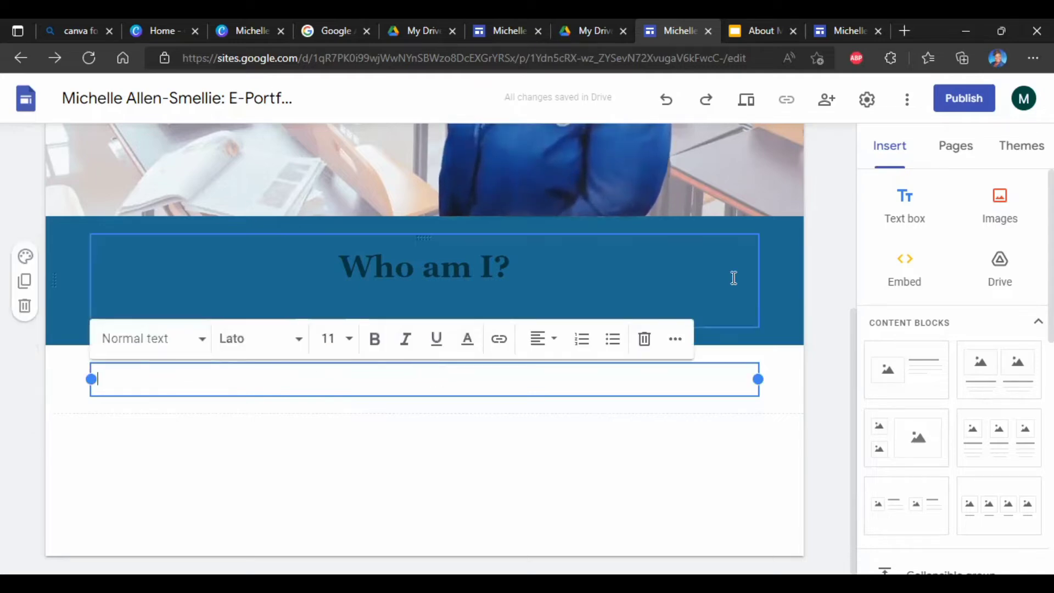
{"action": "left_click", "coordinate": [555, 344]}
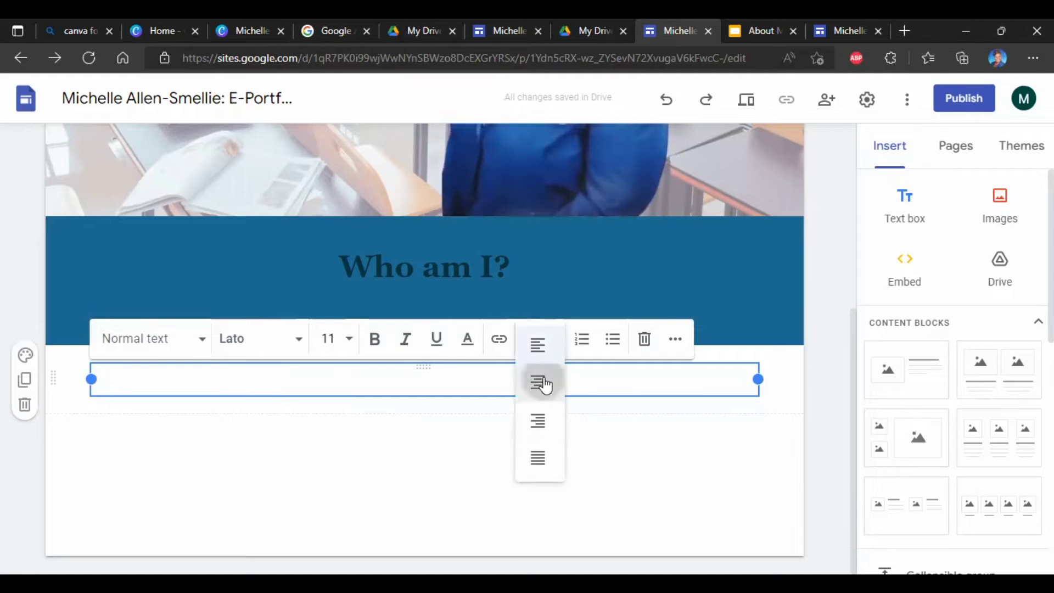
{"action": "left_click", "coordinate": [540, 382]}
{"action": "type", "text": "Ta"}
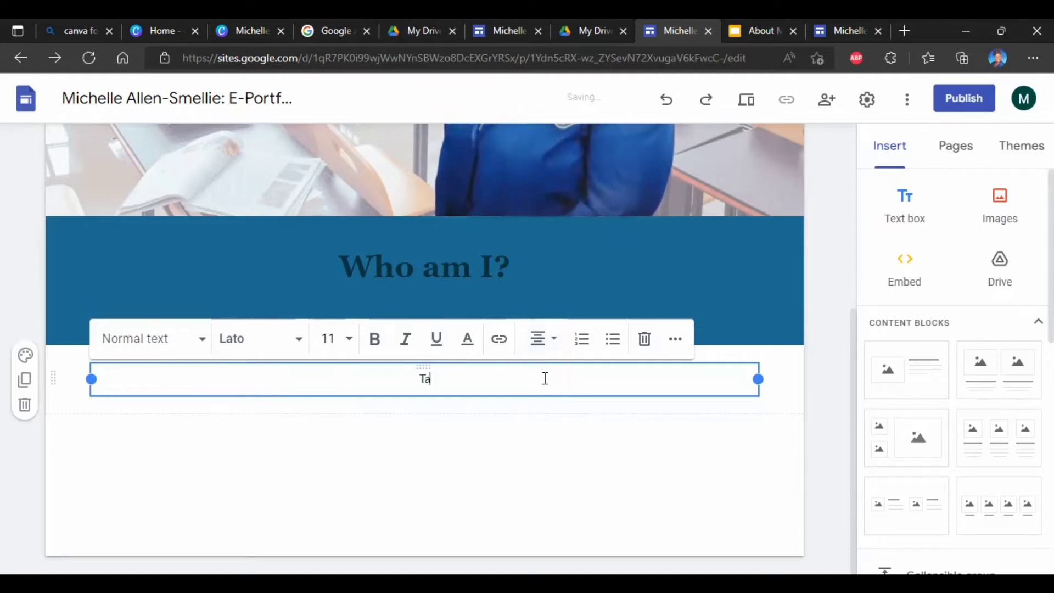
{"action": "type", "text": "bl"}
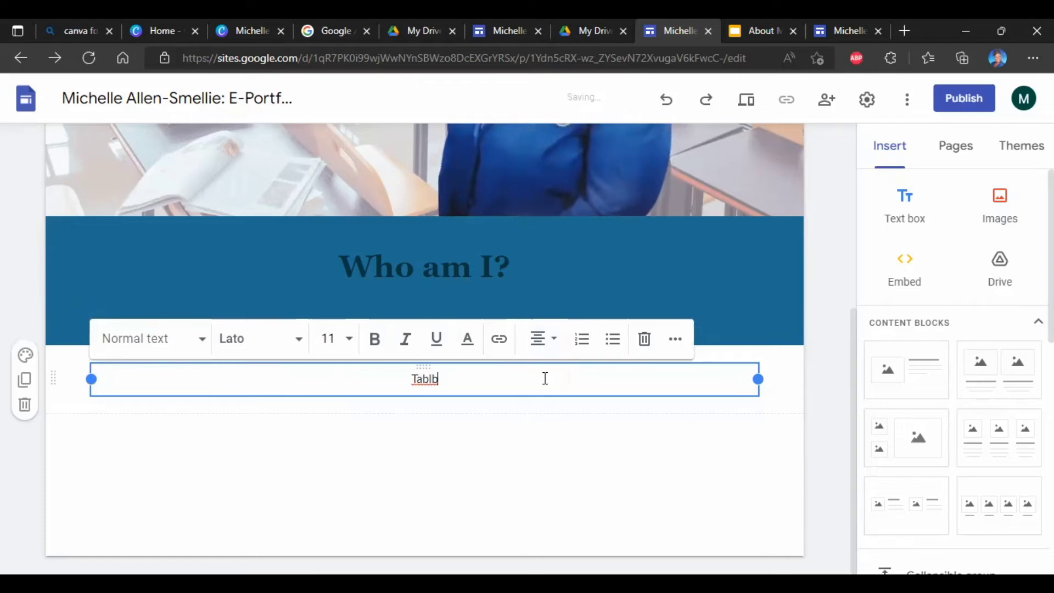
{"action": "type", "text": "e o"}
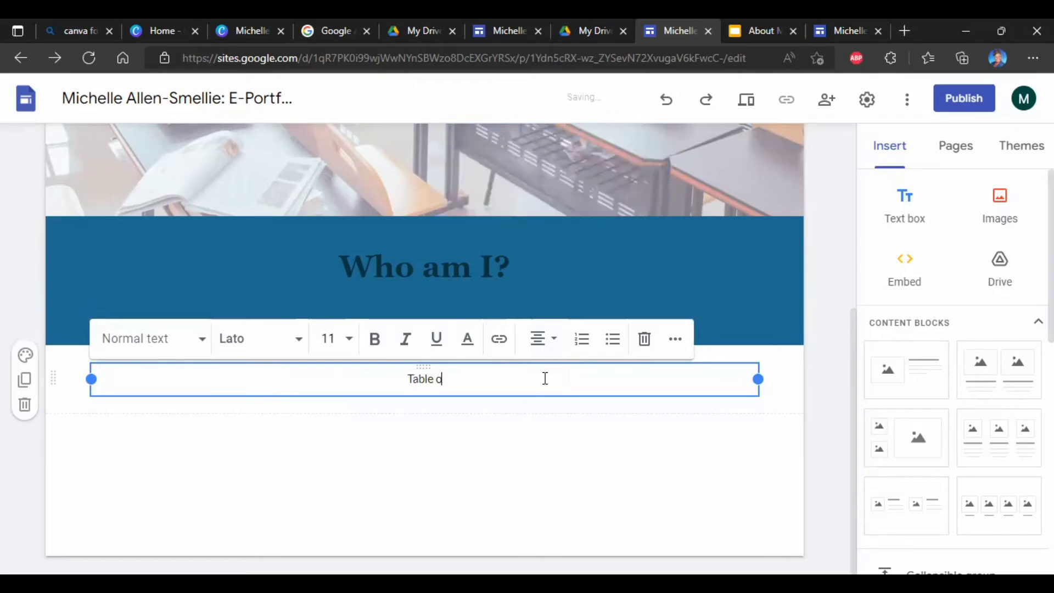
{"action": "type", "text": "f Content"}
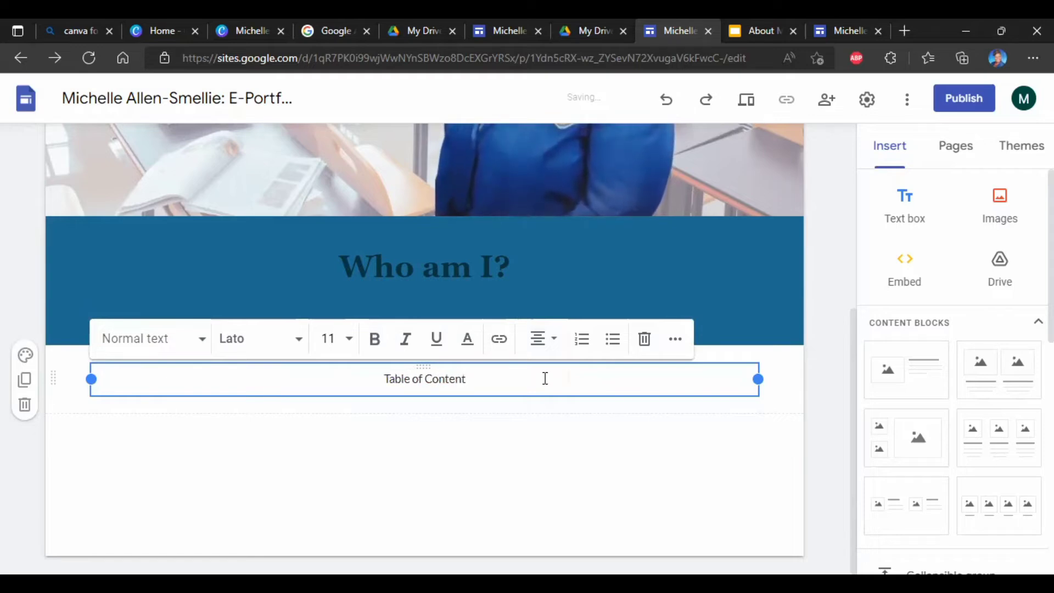
{"action": "left_click", "coordinate": [817, 304]}
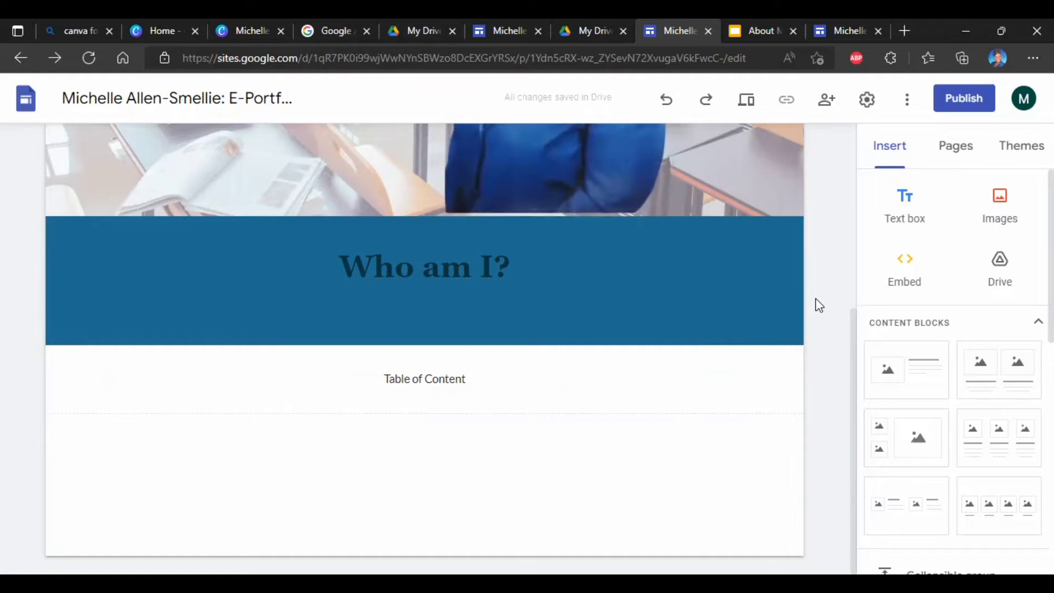
- Publish the site to the web at an address made of the teacher's nickname followed by "-e-portfolio"
{"action": "scroll", "coordinate": [817, 304], "scroll_direction": "up", "scroll_amount": 5}
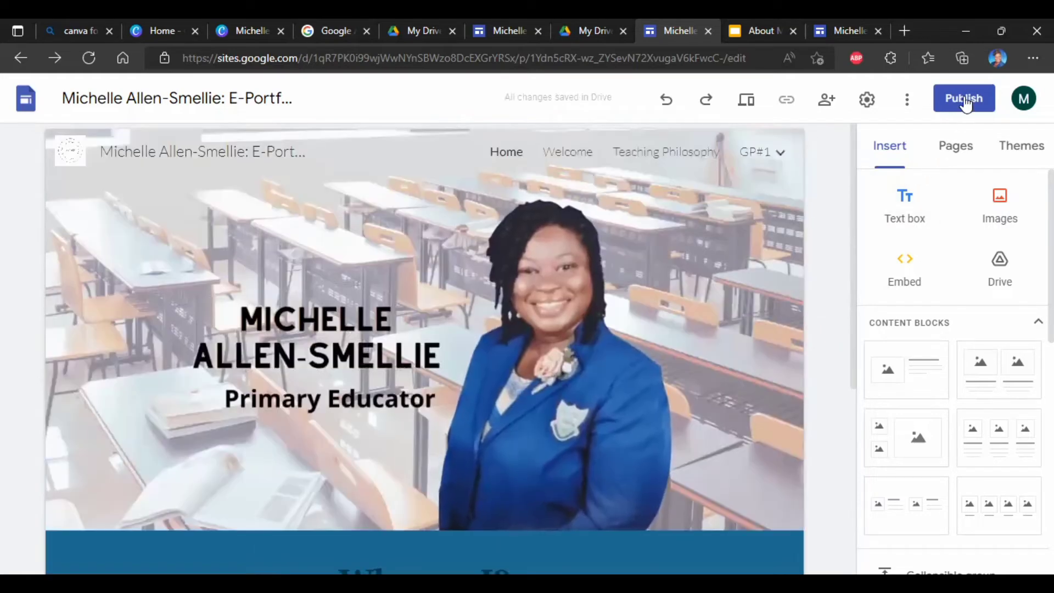
{"action": "left_click", "coordinate": [966, 99]}
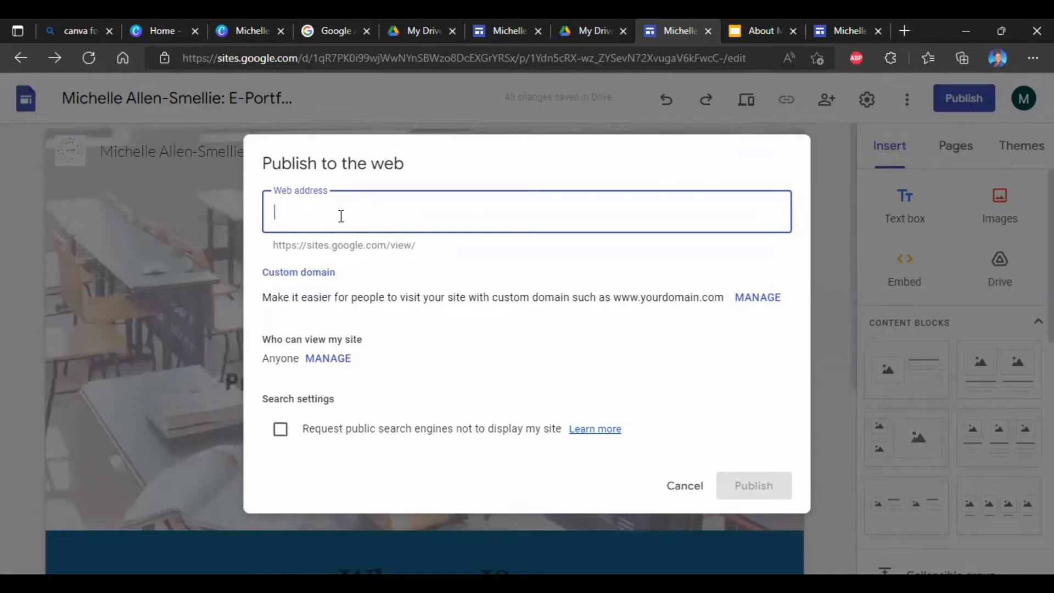
{"action": "type", "text": "mi"}
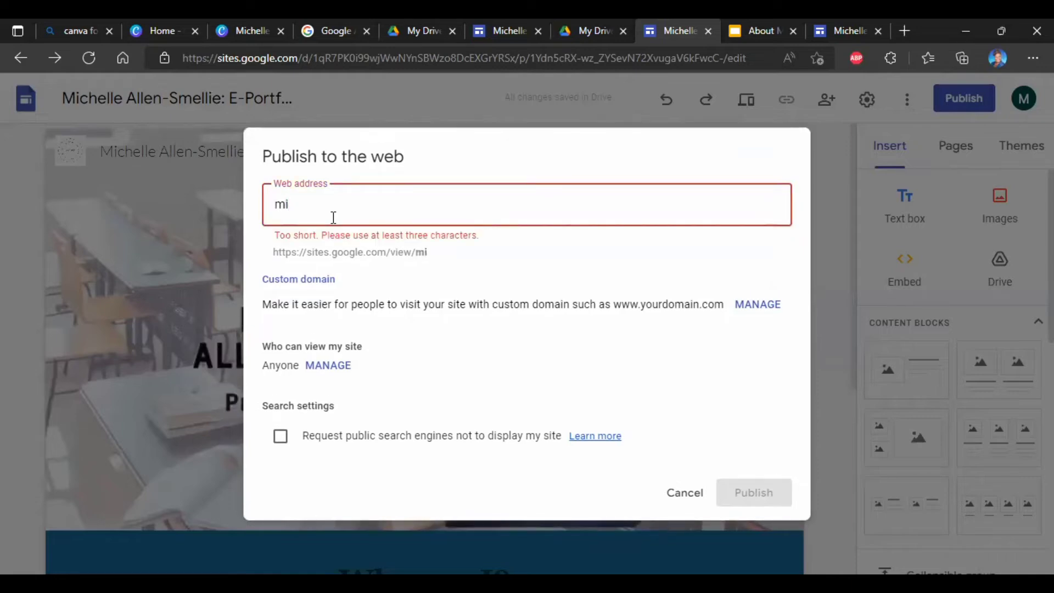
{"action": "type", "text": "c"}
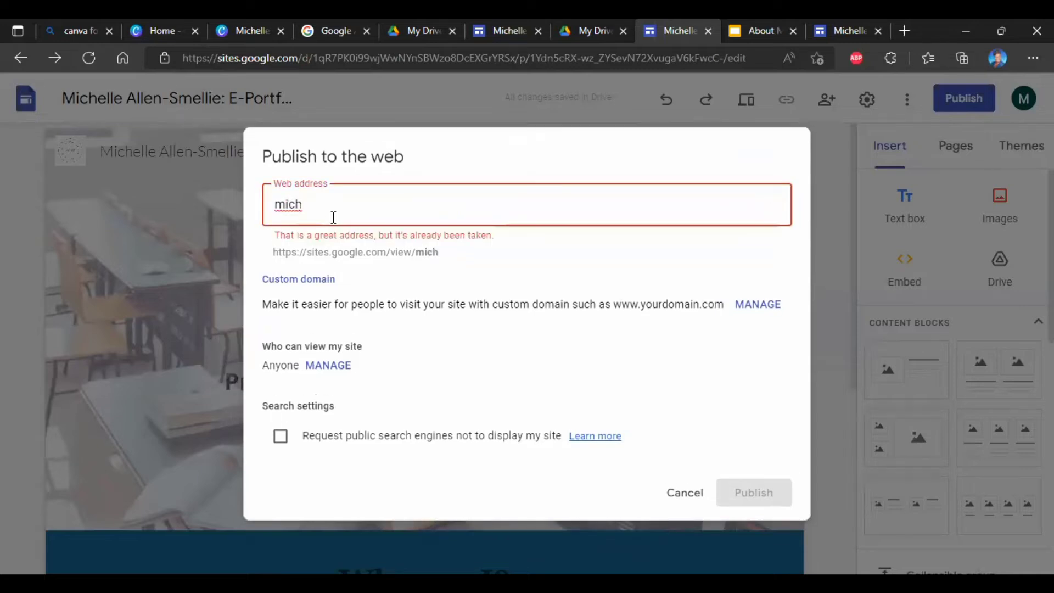
{"action": "type", "text": "hie"}
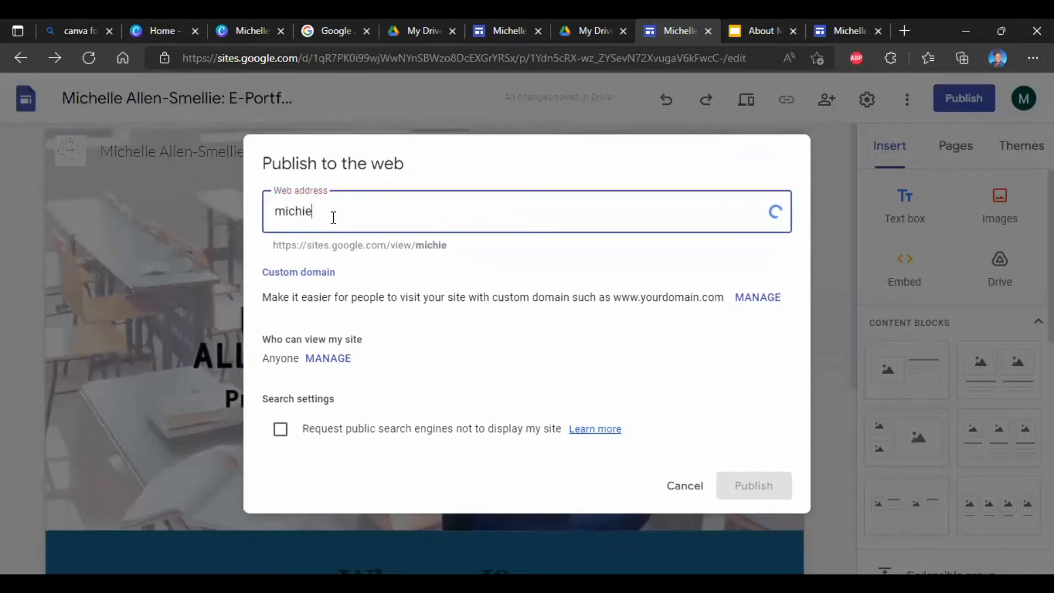
{"action": "type", "text": "-"}
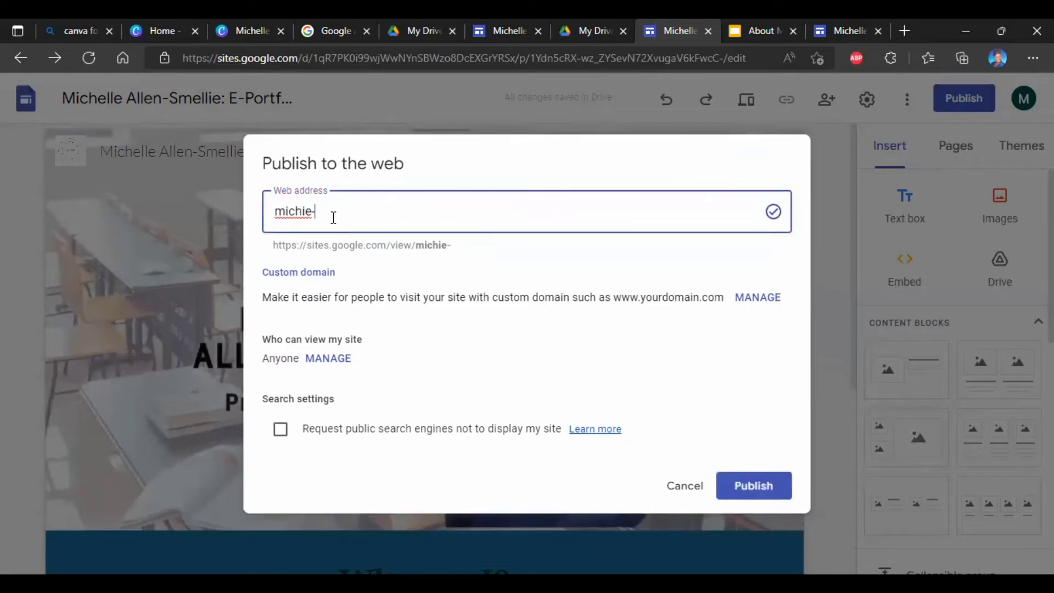
{"action": "type", "text": "e"}
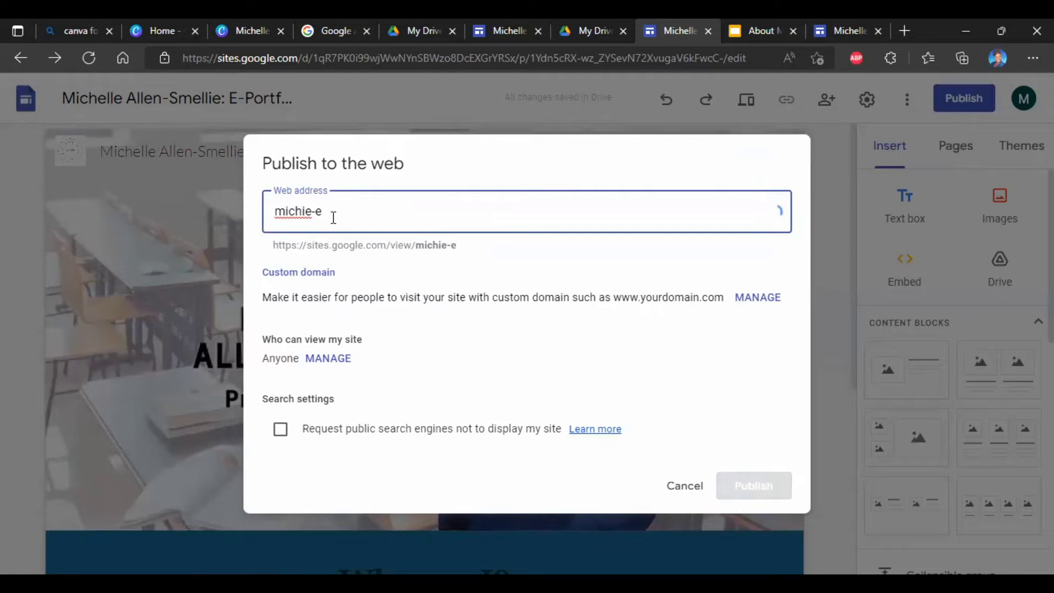
{"action": "type", "text": "-"}
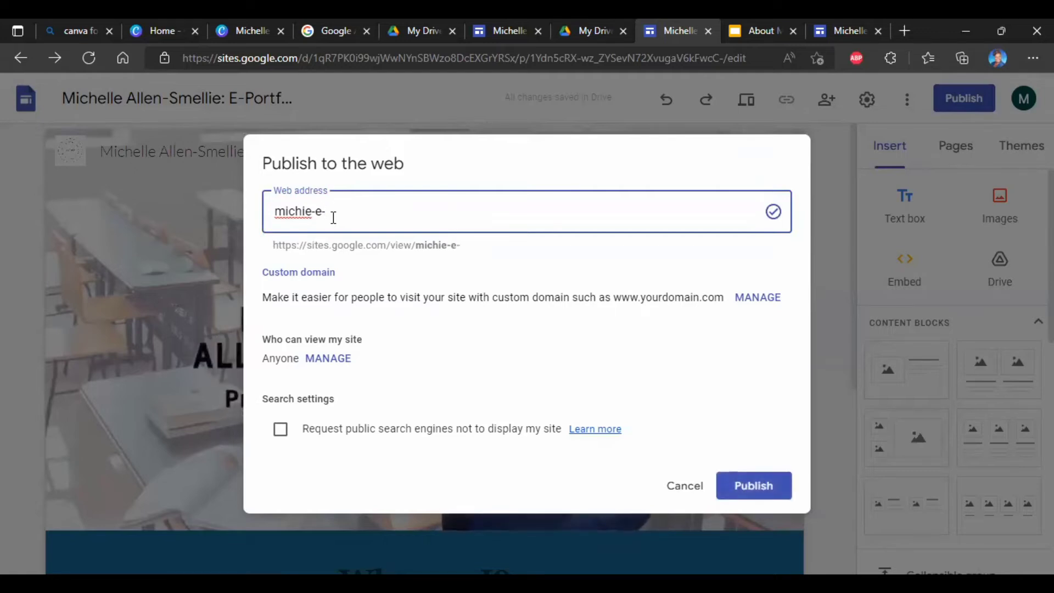
{"action": "type", "text": "port"}
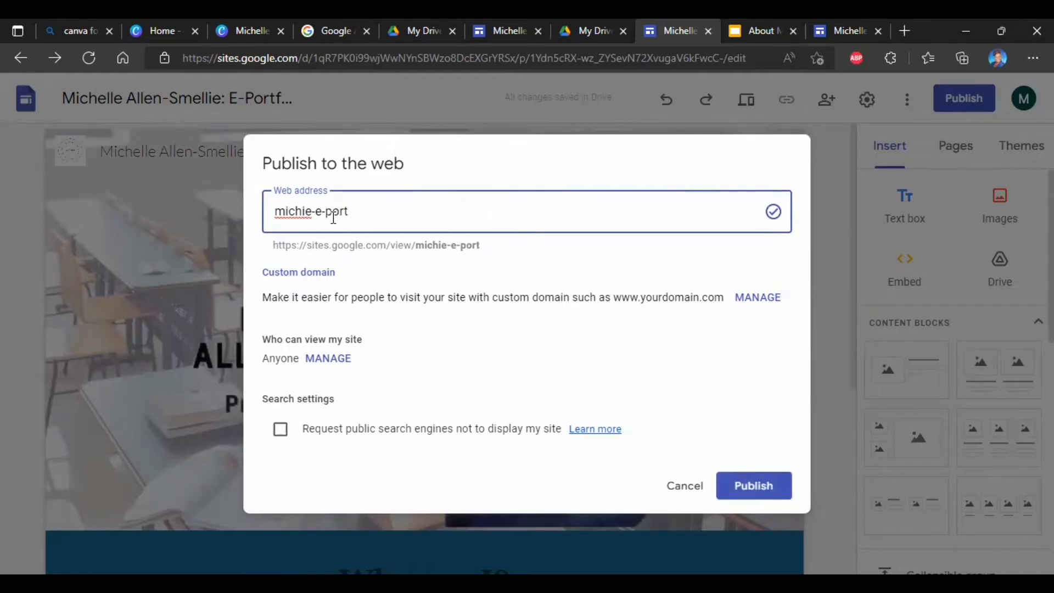
{"action": "type", "text": "fo"}
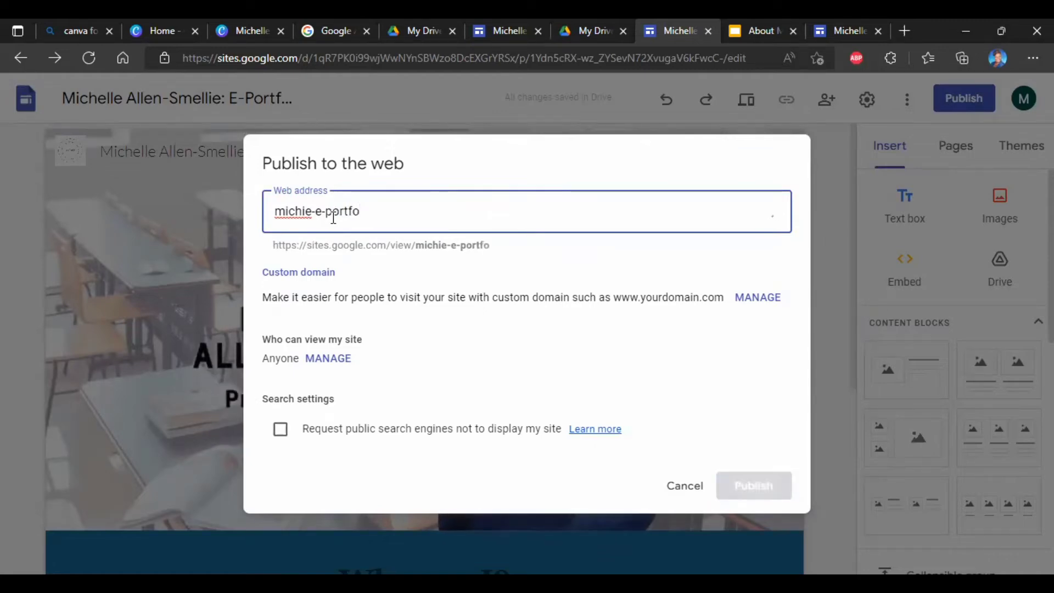
{"action": "type", "text": "lio"}
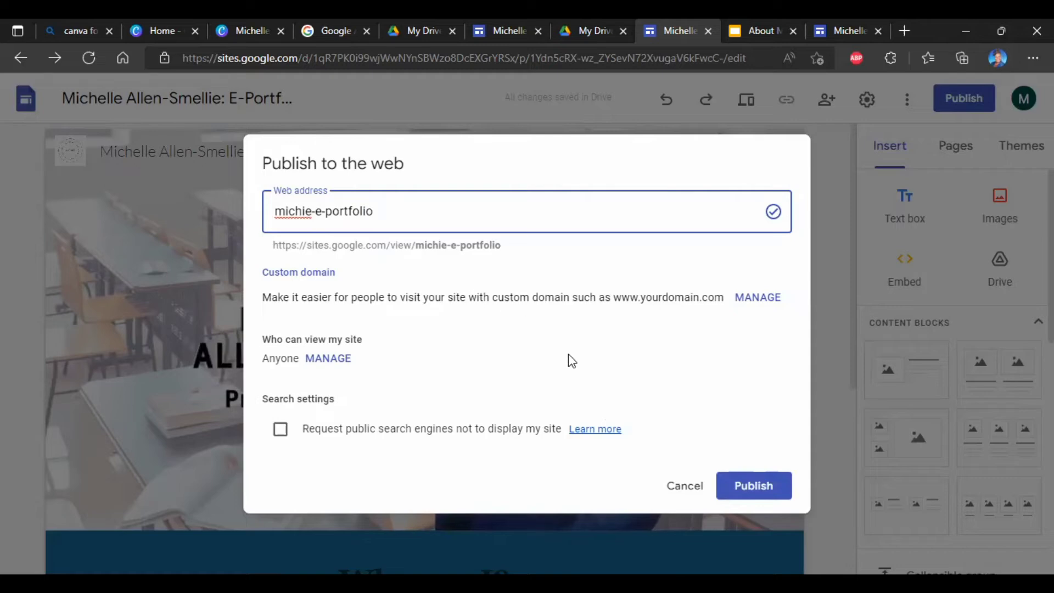
{"action": "left_click", "coordinate": [756, 487]}
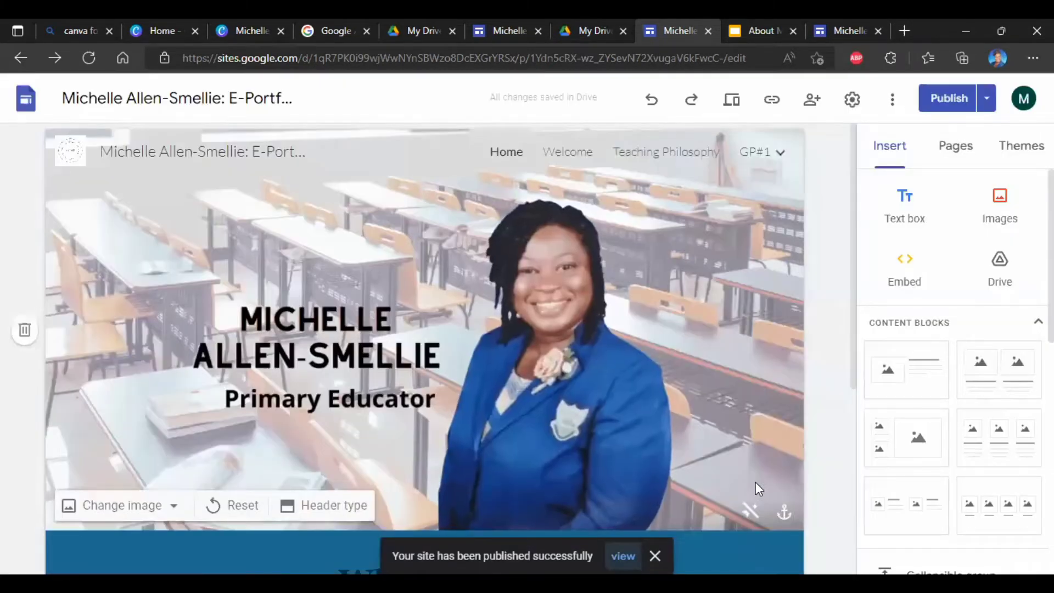
- Copy the link of the published site
{"action": "scroll", "coordinate": [709, 396], "scroll_direction": "down", "scroll_amount": 1}
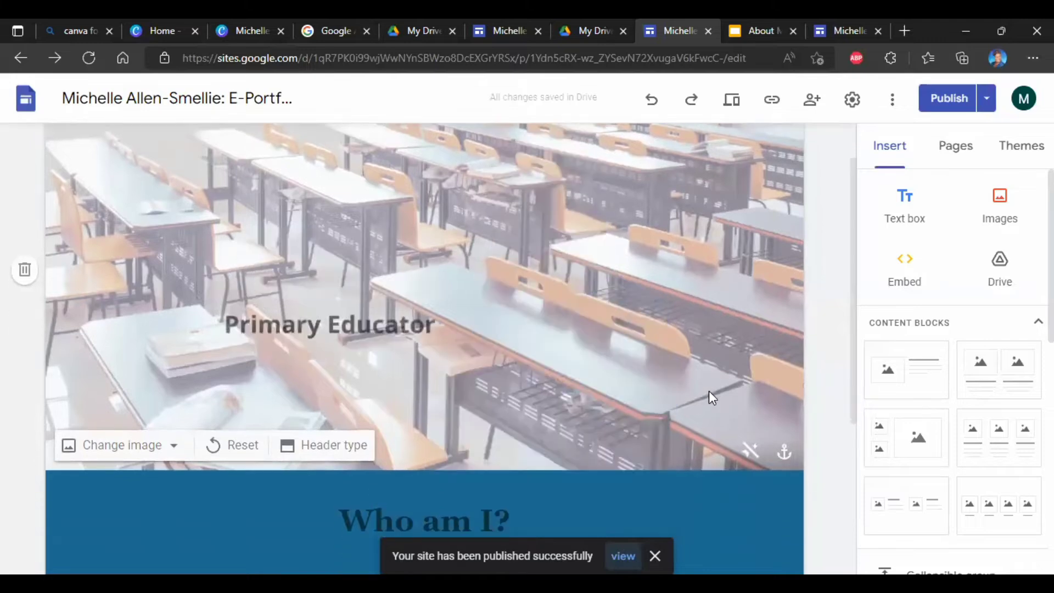
{"action": "scroll", "coordinate": [709, 391], "scroll_direction": "up", "scroll_amount": 1}
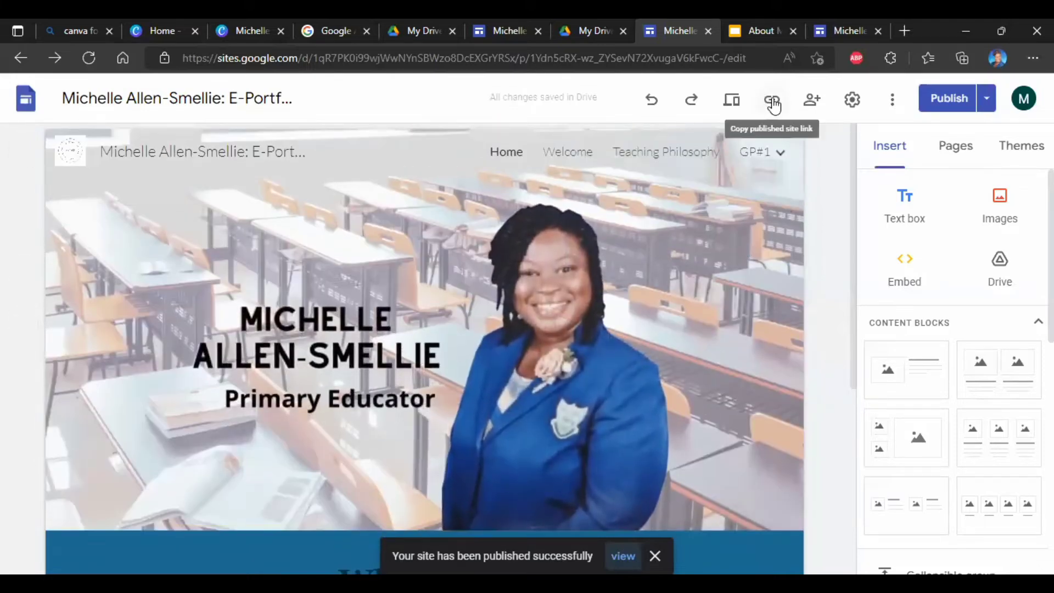
{"action": "left_click", "coordinate": [774, 102]}
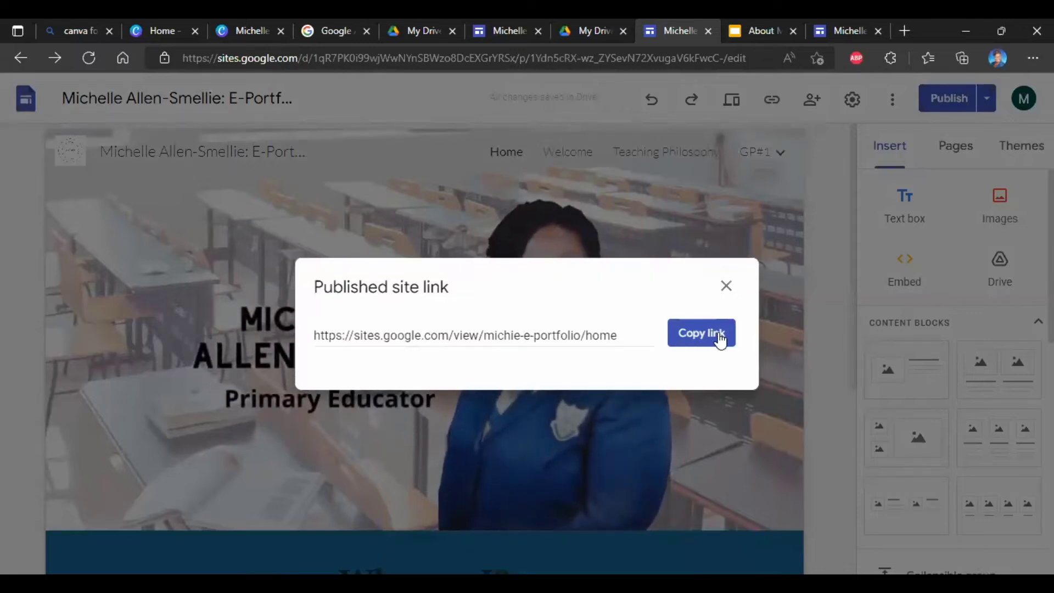
{"action": "left_click", "coordinate": [717, 333]}
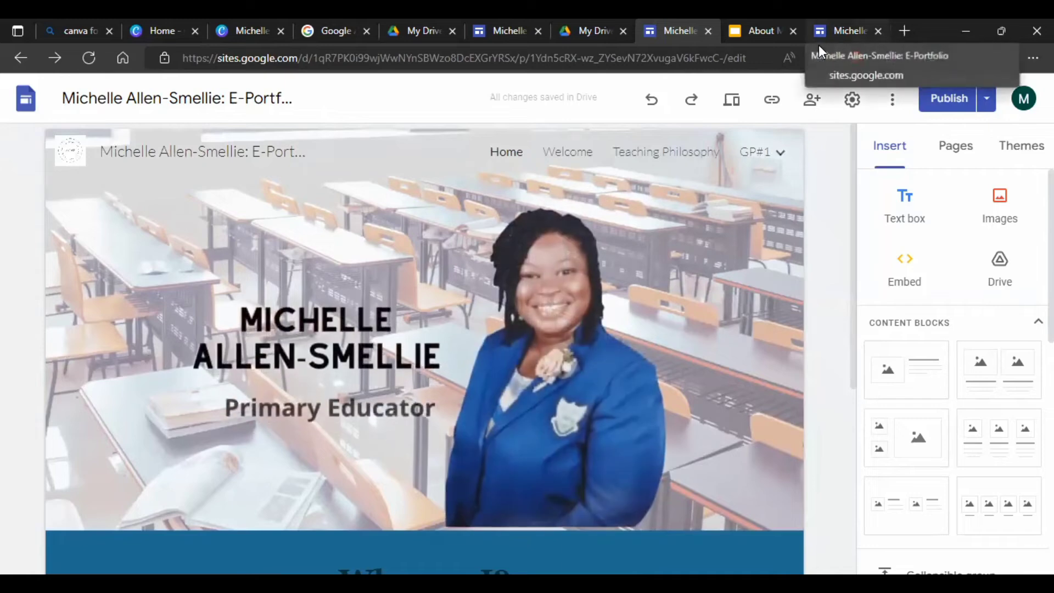
- Switch to the finished sample e-portfolio site and examine its Home page, from the "Who am I" section to the Table of Contents images
{"action": "left_click", "coordinate": [819, 44]}
{"action": "mouse_move", "coordinate": [769, 152]}
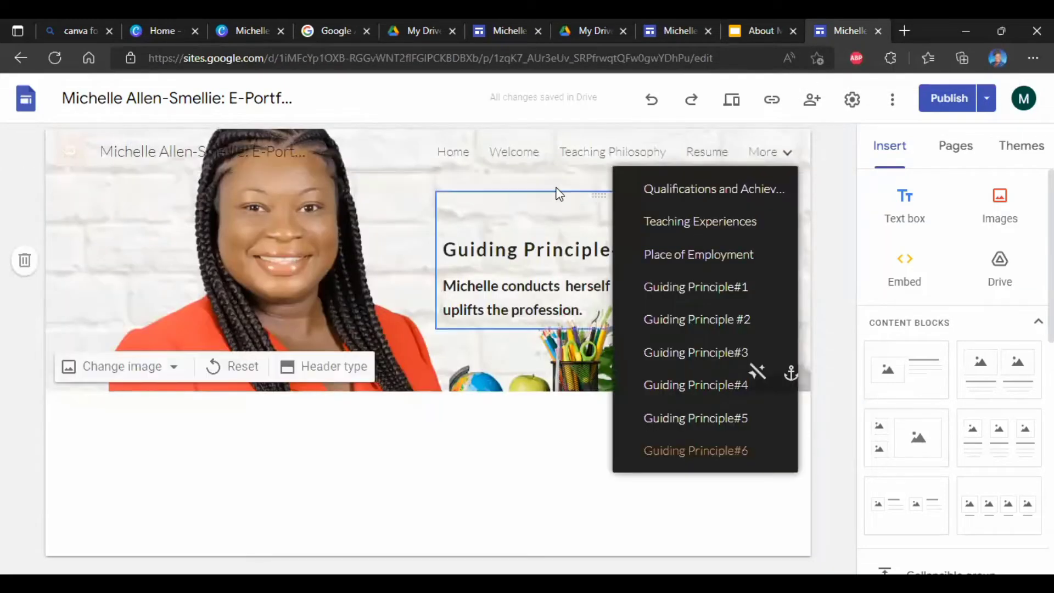
{"action": "left_click", "coordinate": [464, 152]}
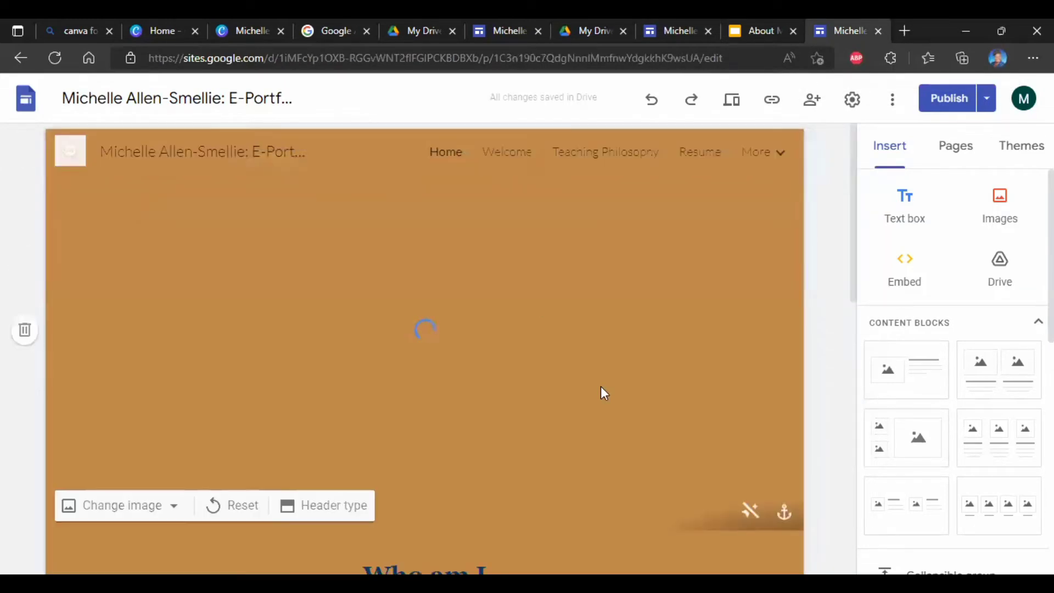
{"action": "scroll", "coordinate": [600, 386], "scroll_direction": "down", "scroll_amount": 4}
{"action": "scroll", "coordinate": [603, 387], "scroll_direction": "down", "scroll_amount": 2}
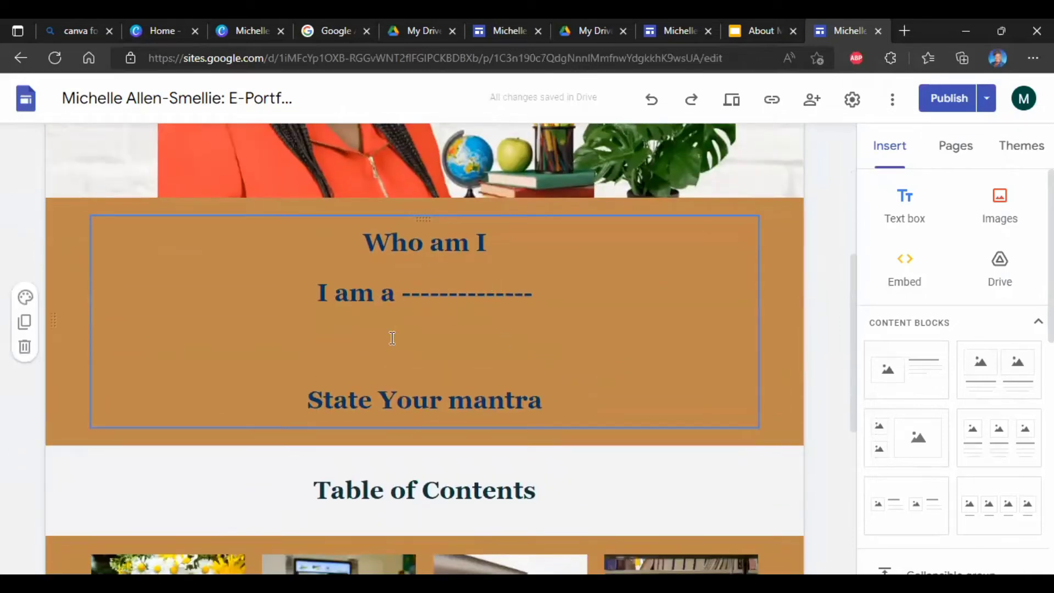
{"action": "scroll", "coordinate": [463, 402], "scroll_direction": "down", "scroll_amount": 3}
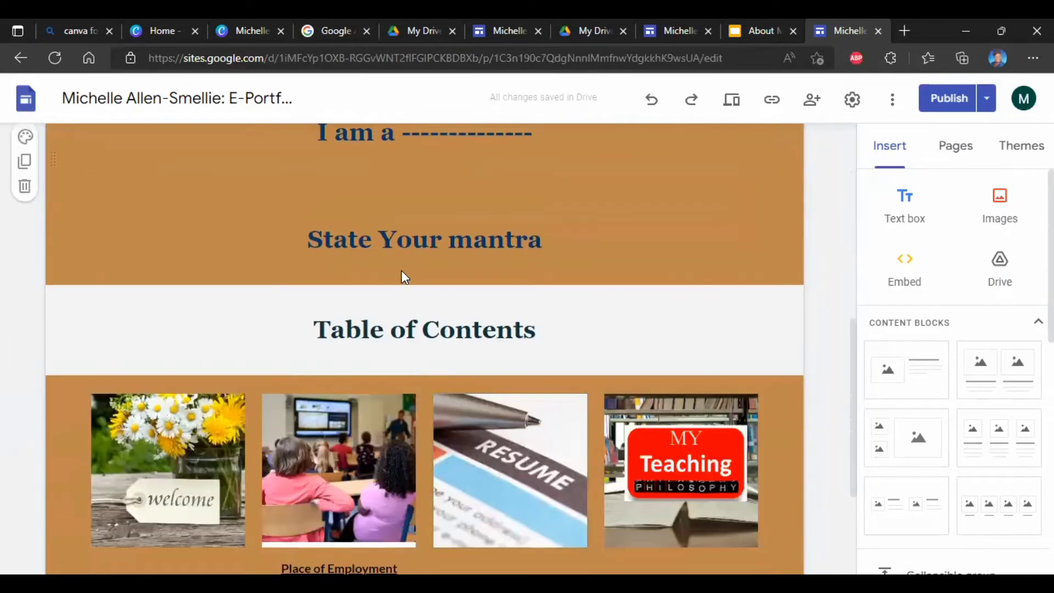
{"action": "scroll", "coordinate": [402, 275], "scroll_direction": "up", "scroll_amount": 2}
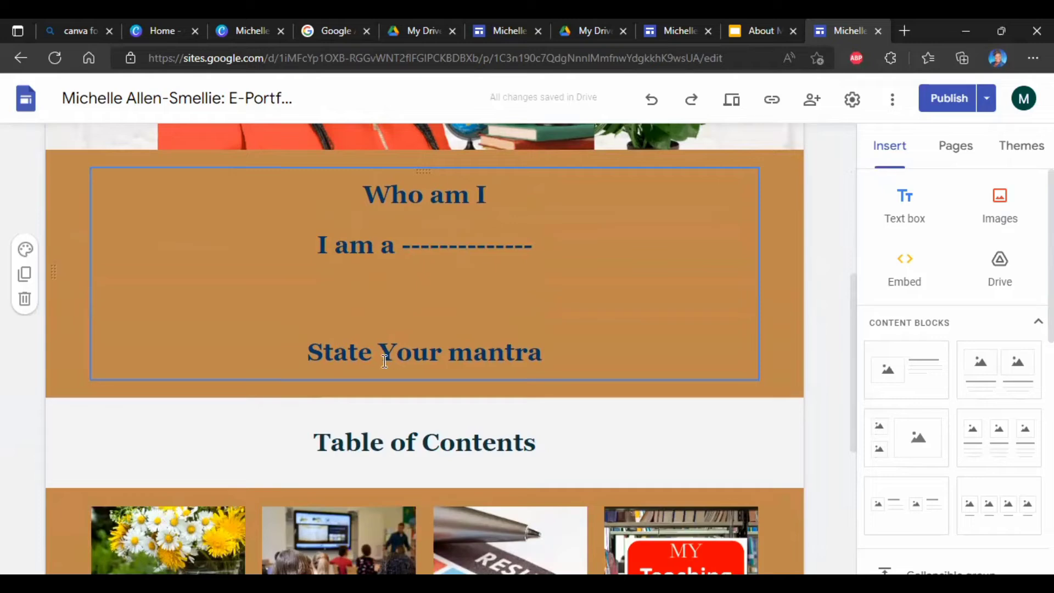
{"action": "scroll", "coordinate": [385, 361], "scroll_direction": "down", "scroll_amount": 2}
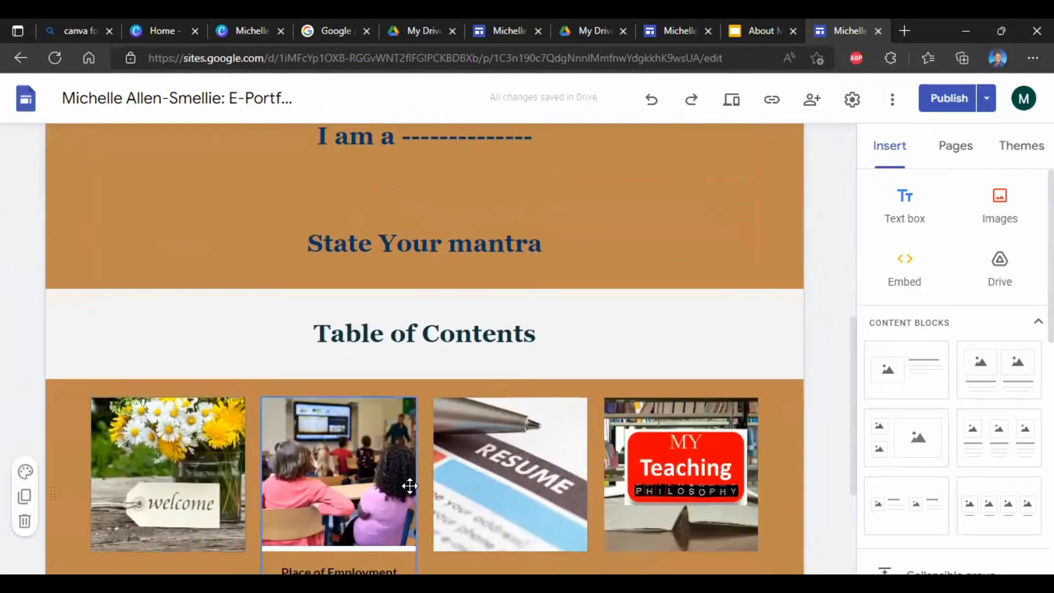
{"action": "scroll", "coordinate": [518, 379], "scroll_direction": "down", "scroll_amount": 1}
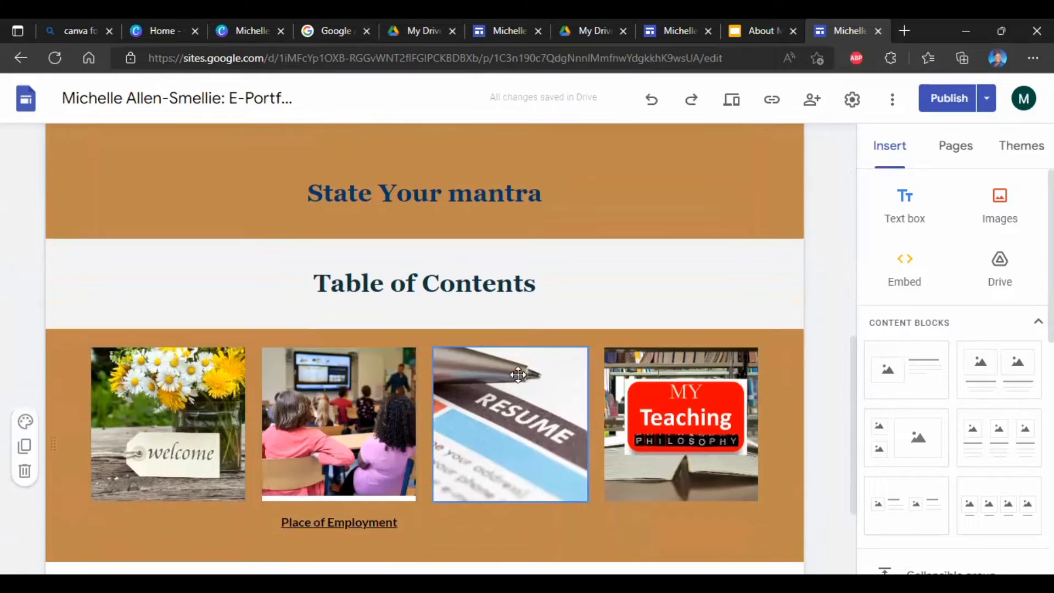
{"action": "scroll", "coordinate": [443, 399], "scroll_direction": "up", "scroll_amount": 10}
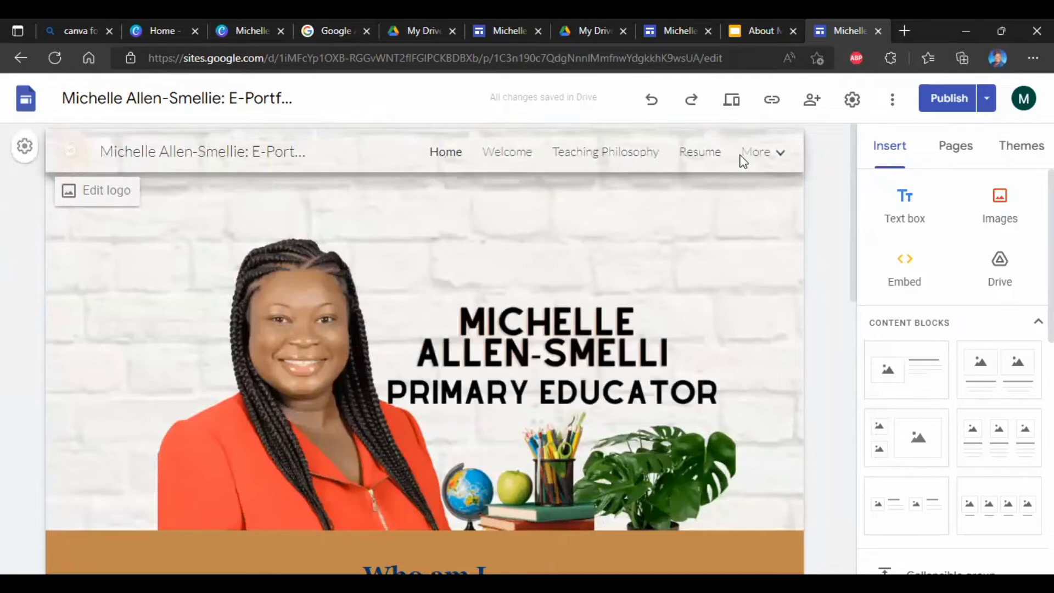
- Examine the additional pages in the sample site's navigation and review its mantra and Table of Contents sections again
{"action": "left_click", "coordinate": [766, 159]}
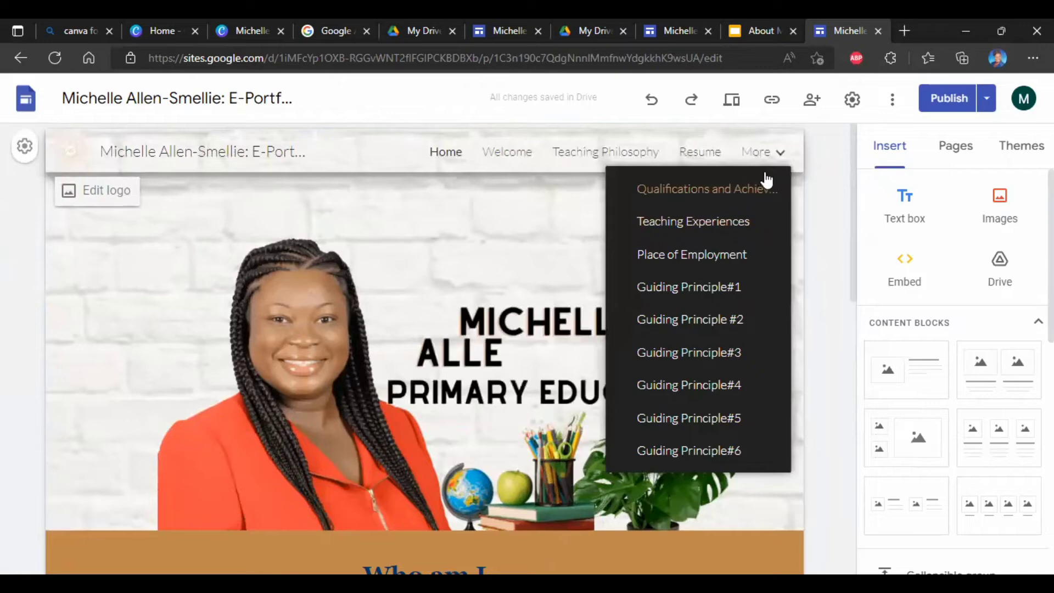
{"action": "left_click", "coordinate": [783, 156]}
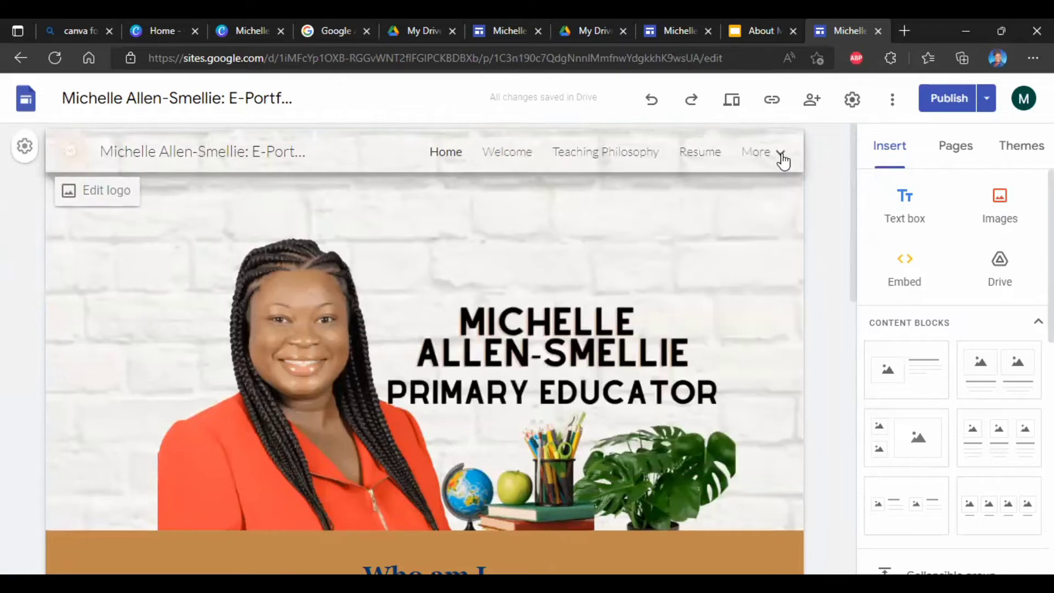
{"action": "left_click", "coordinate": [783, 159]}
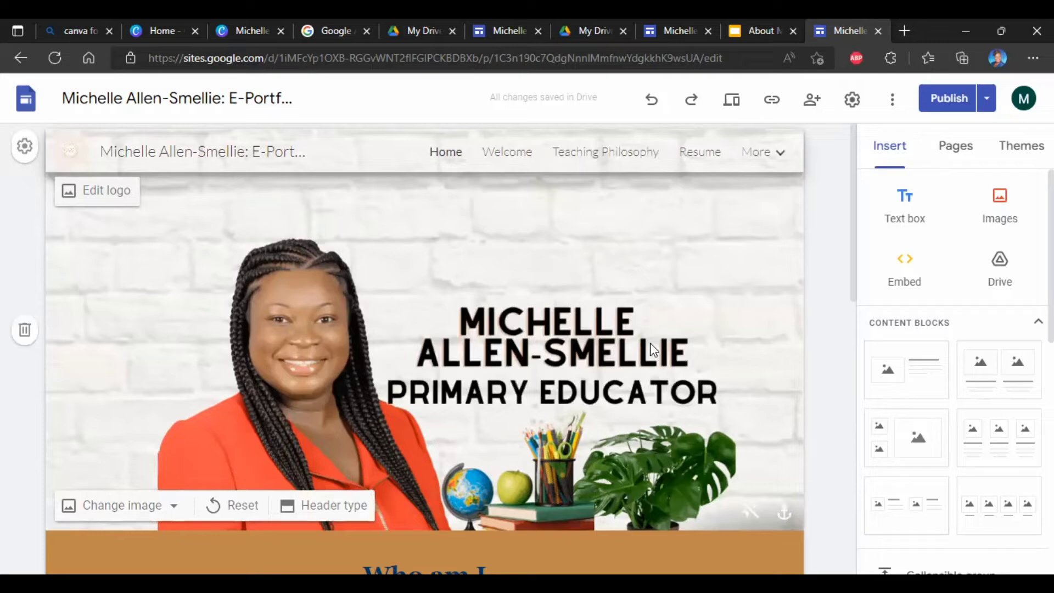
{"action": "scroll", "coordinate": [653, 346], "scroll_direction": "down", "scroll_amount": 9}
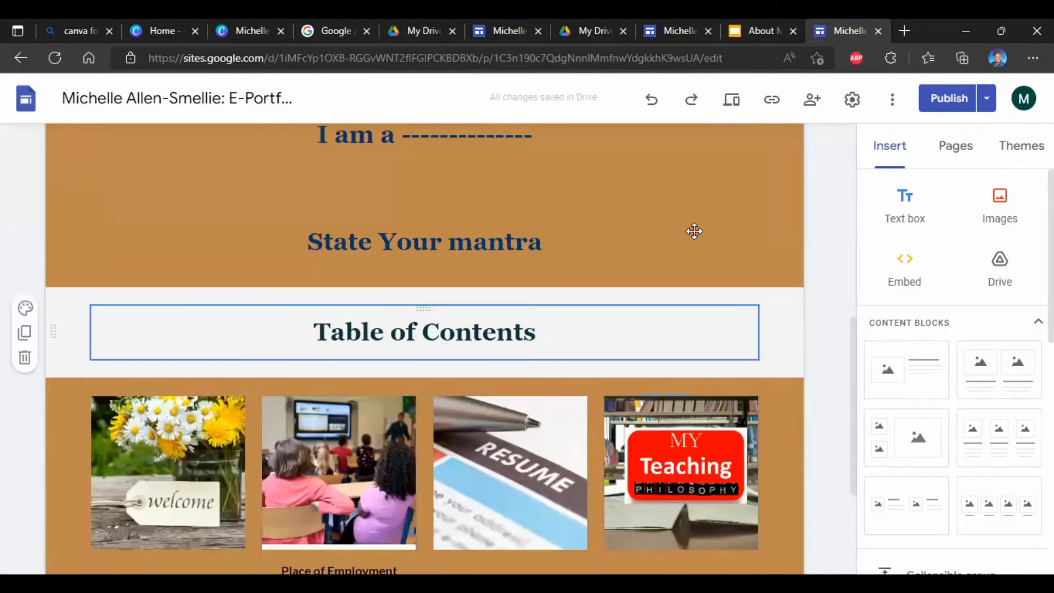
{"action": "scroll", "coordinate": [706, 192], "scroll_direction": "up", "scroll_amount": 3}
- Return to the newly published site's editor and examine its Home page sections and the content blocks and elements available for insertion
{"action": "left_click", "coordinate": [681, 33]}
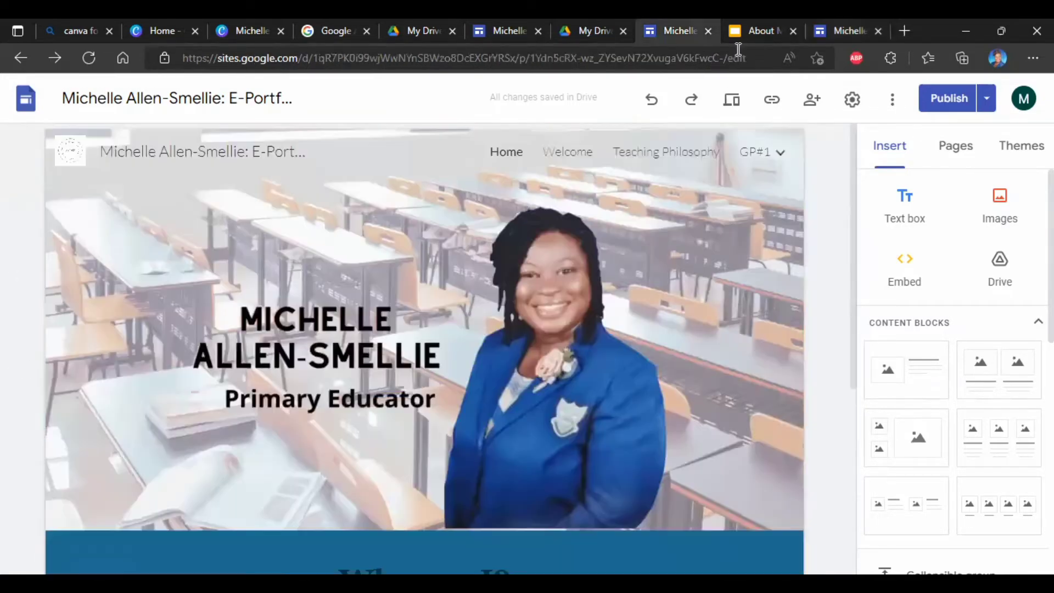
{"action": "scroll", "coordinate": [680, 346], "scroll_direction": "down", "scroll_amount": 5}
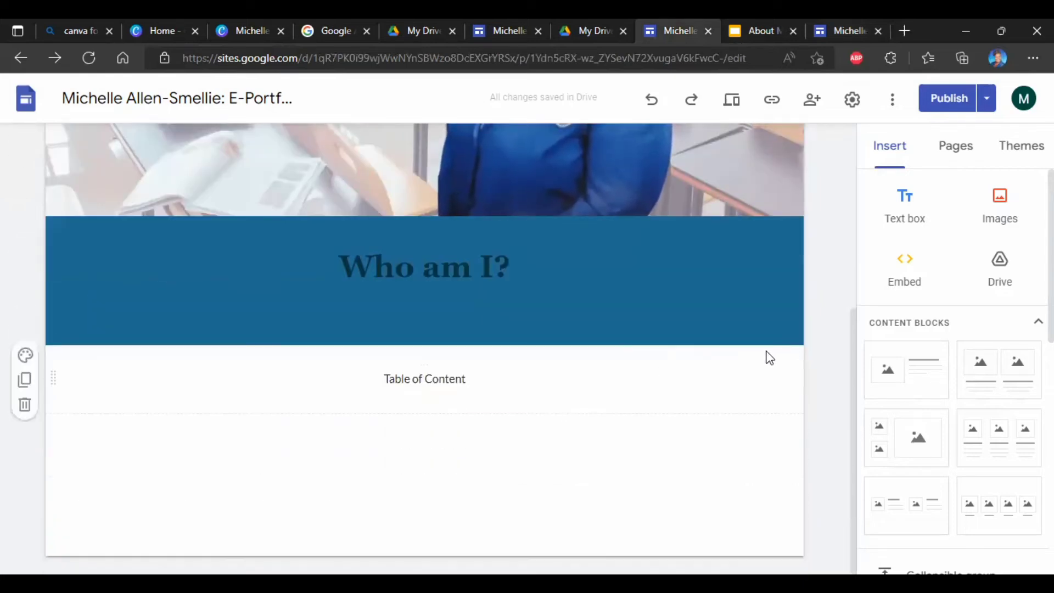
{"action": "scroll", "coordinate": [904, 330], "scroll_direction": "down", "scroll_amount": 1}
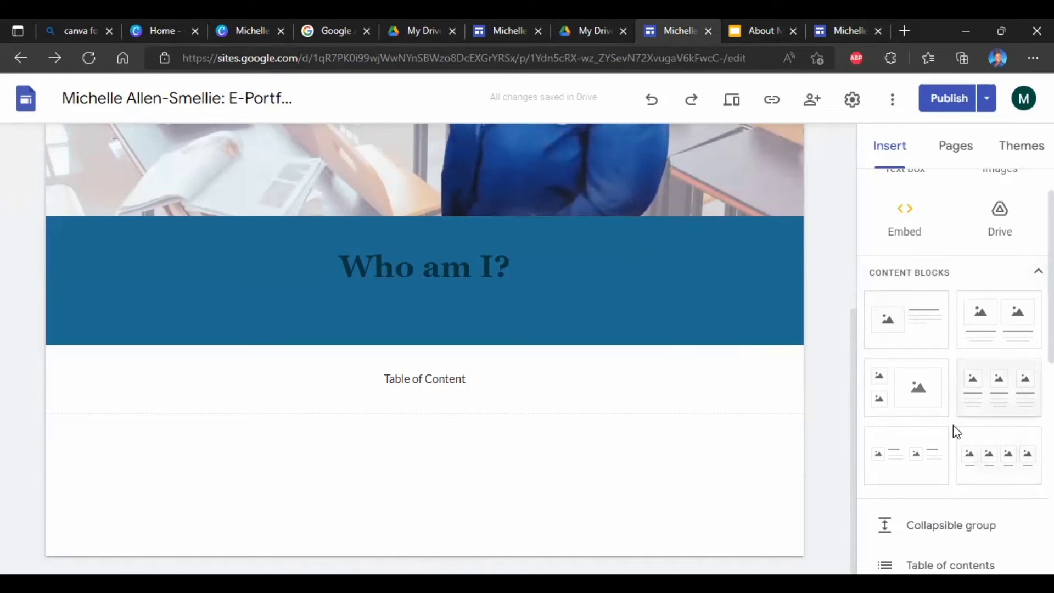
{"action": "scroll", "coordinate": [943, 469], "scroll_direction": "down", "scroll_amount": 2}
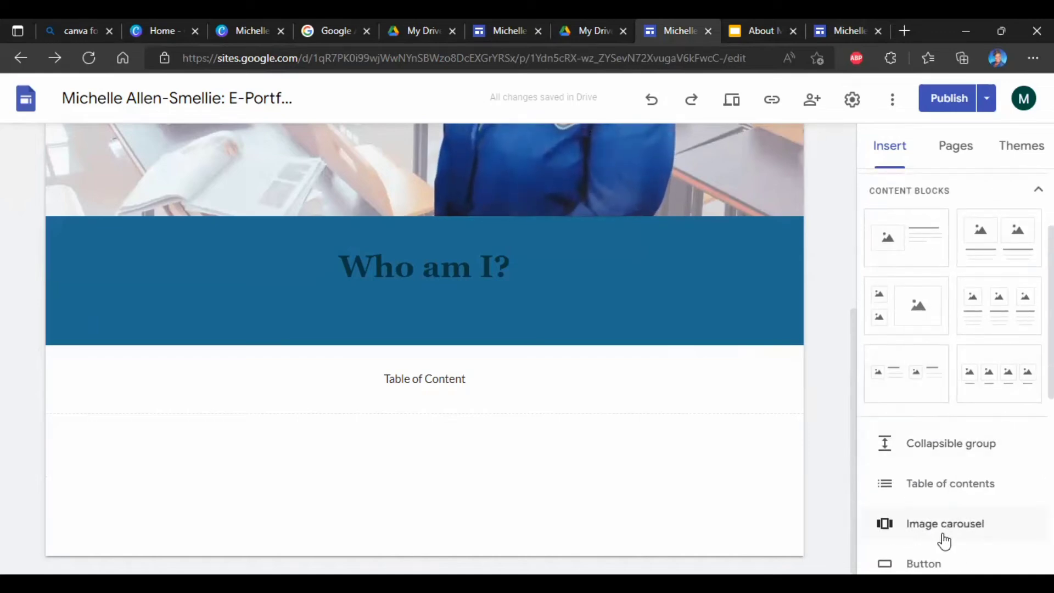
{"action": "scroll", "coordinate": [941, 538], "scroll_direction": "down", "scroll_amount": 1}
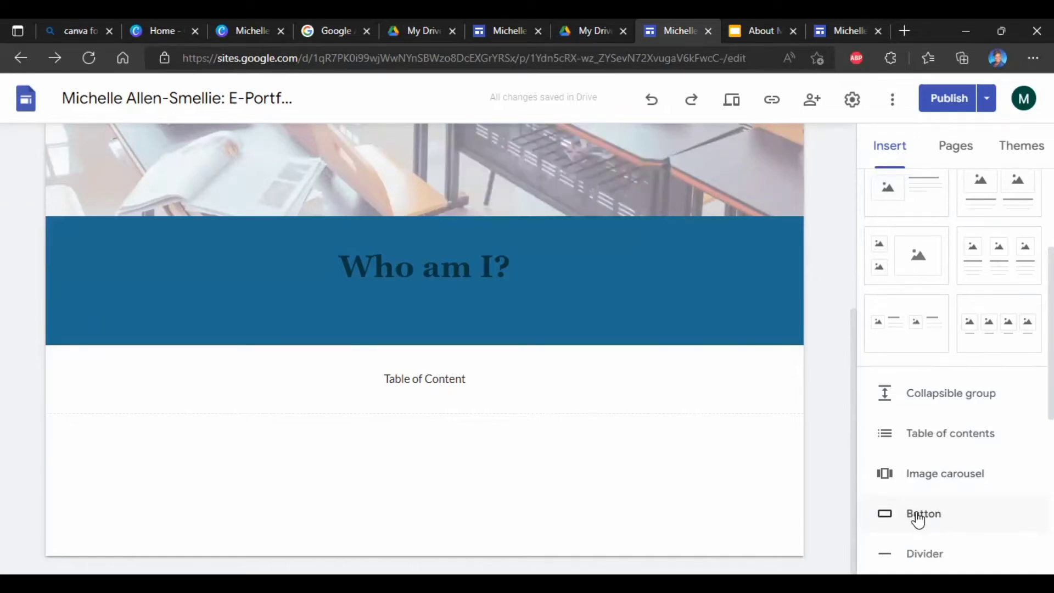
{"action": "scroll", "coordinate": [787, 427], "scroll_direction": "up", "scroll_amount": 5}
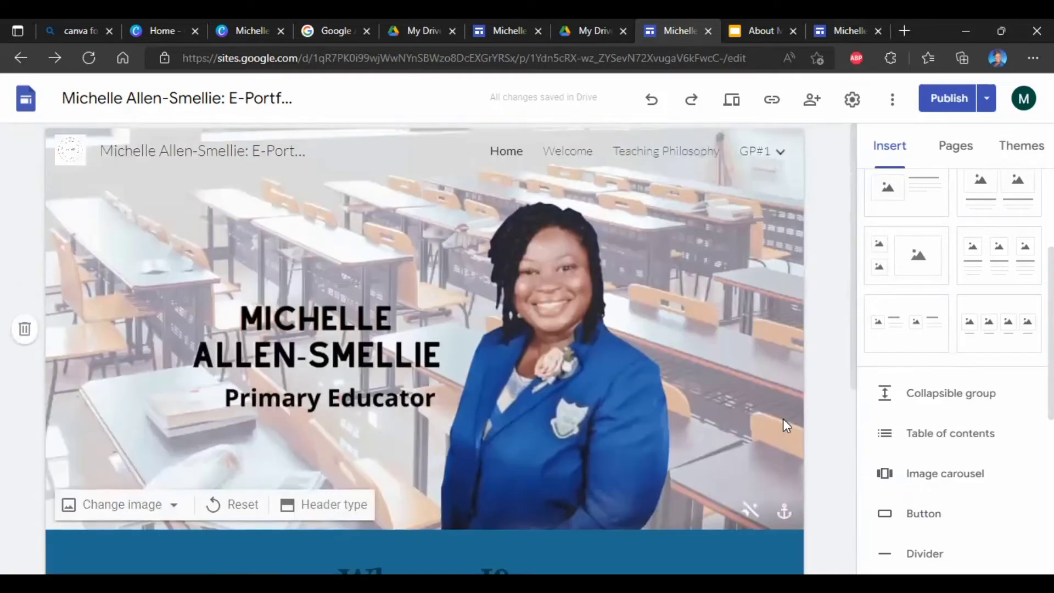
{"action": "scroll", "coordinate": [786, 426], "scroll_direction": "down", "scroll_amount": 3}
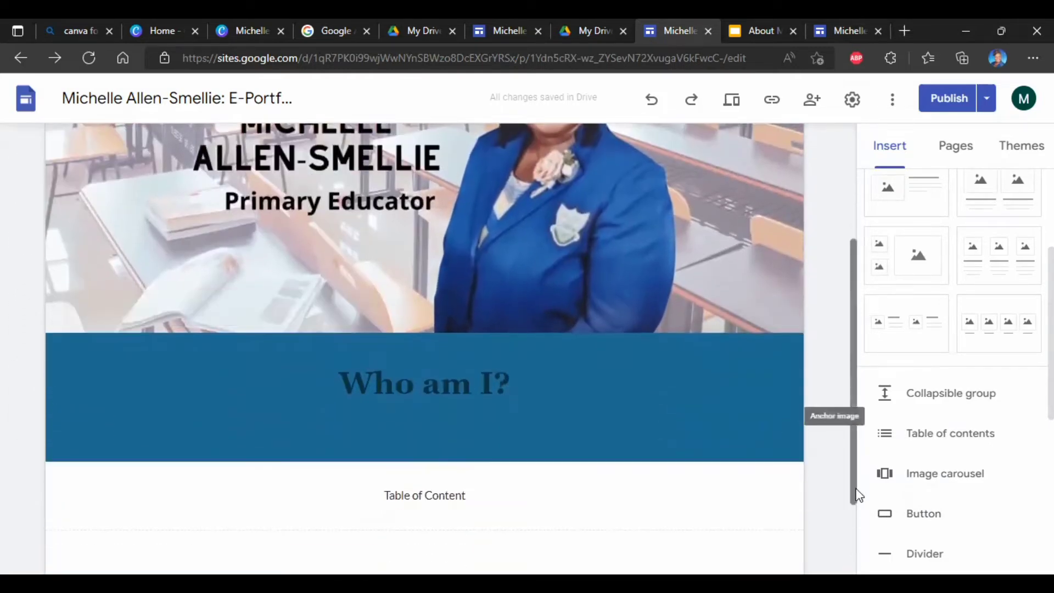
- Insert a button named "Welcome" that links to the site's Welcome page beneath the Table of Content heading
{"action": "left_click", "coordinate": [913, 516]}
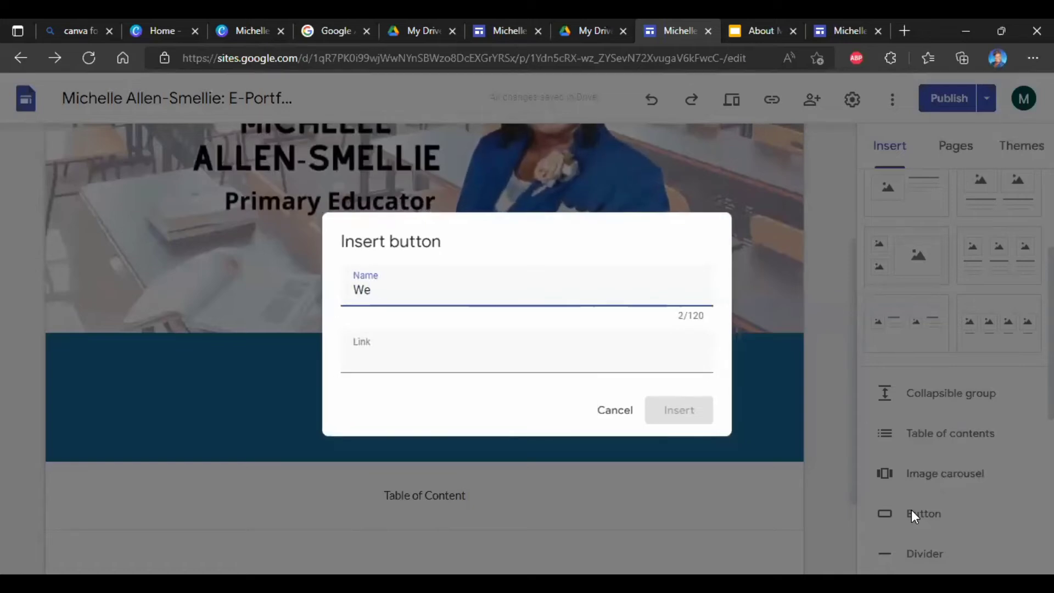
{"action": "type", "text": "Welcome"}
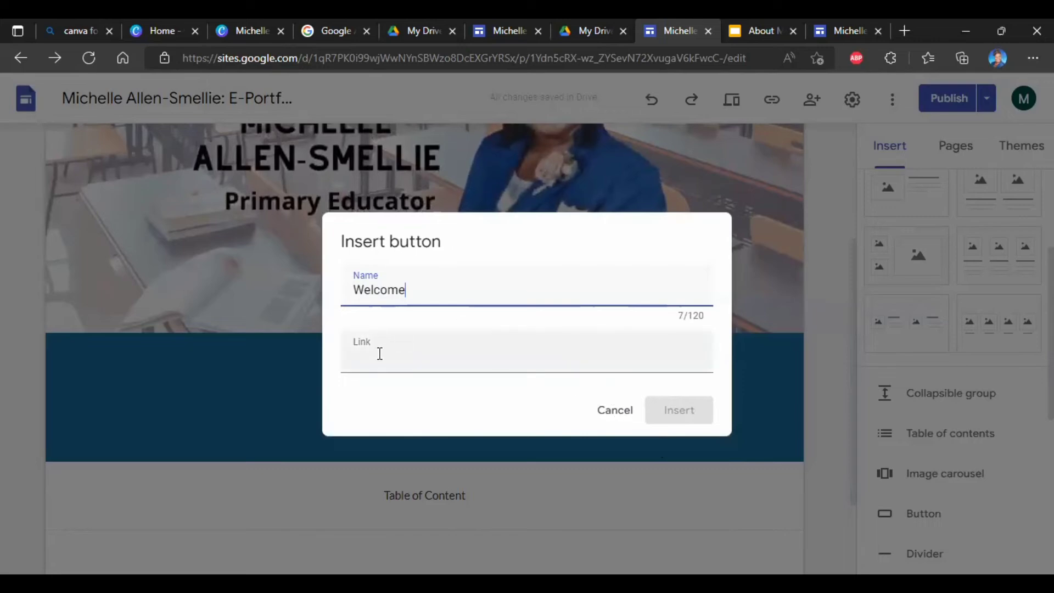
{"action": "left_click", "coordinate": [379, 354]}
{"action": "left_click", "coordinate": [383, 419]}
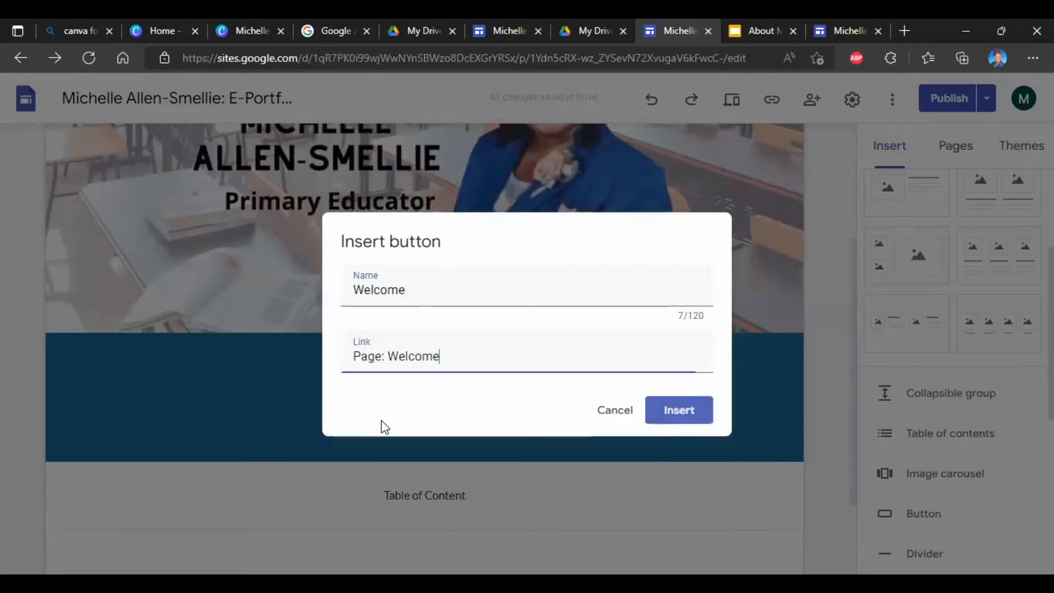
{"action": "left_click", "coordinate": [672, 415]}
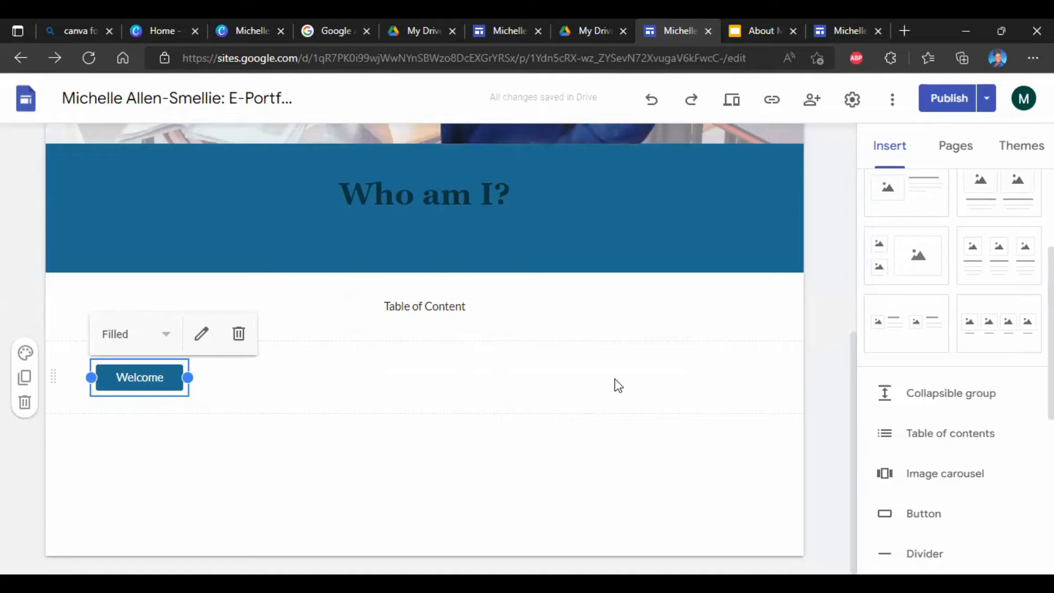
- Add a four-image content block below the Welcome button and fill its first placeholder with the Welcome Image from Google Drive
{"action": "left_click", "coordinate": [977, 322]}
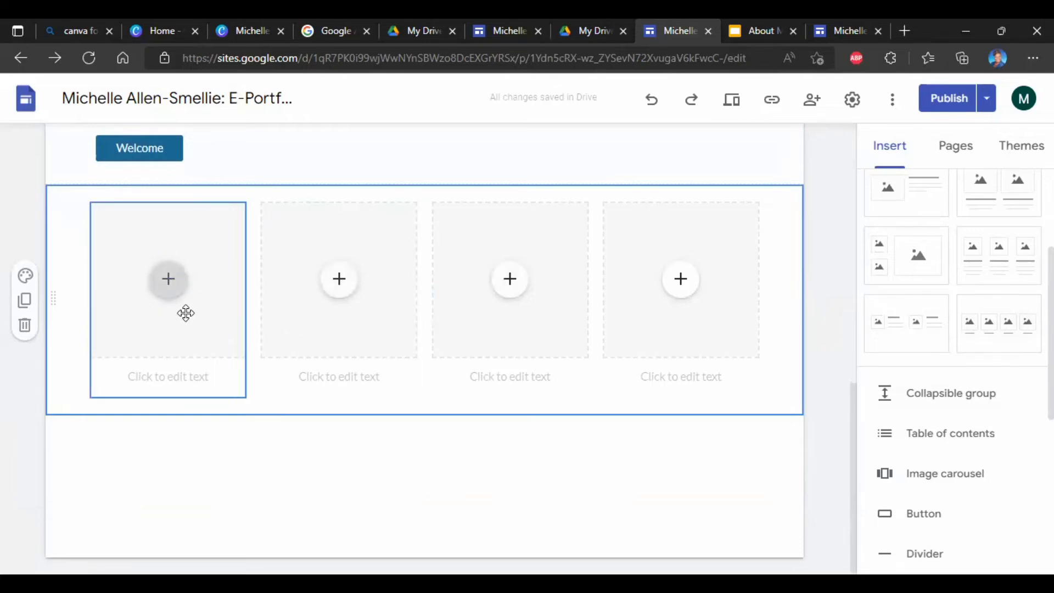
{"action": "scroll", "coordinate": [185, 306], "scroll_direction": "up", "scroll_amount": 3}
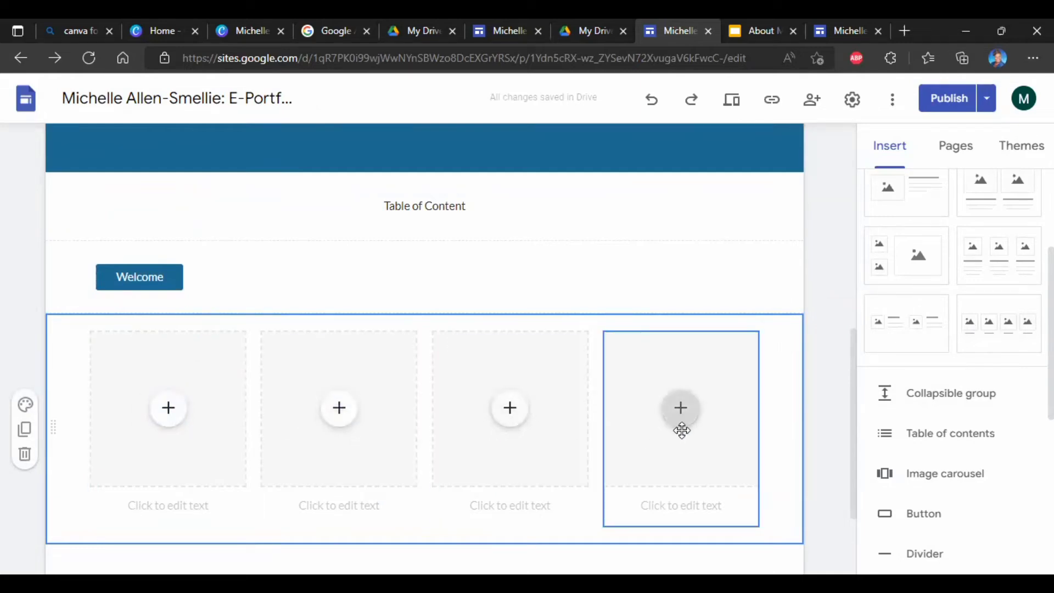
{"action": "left_click", "coordinate": [169, 409]}
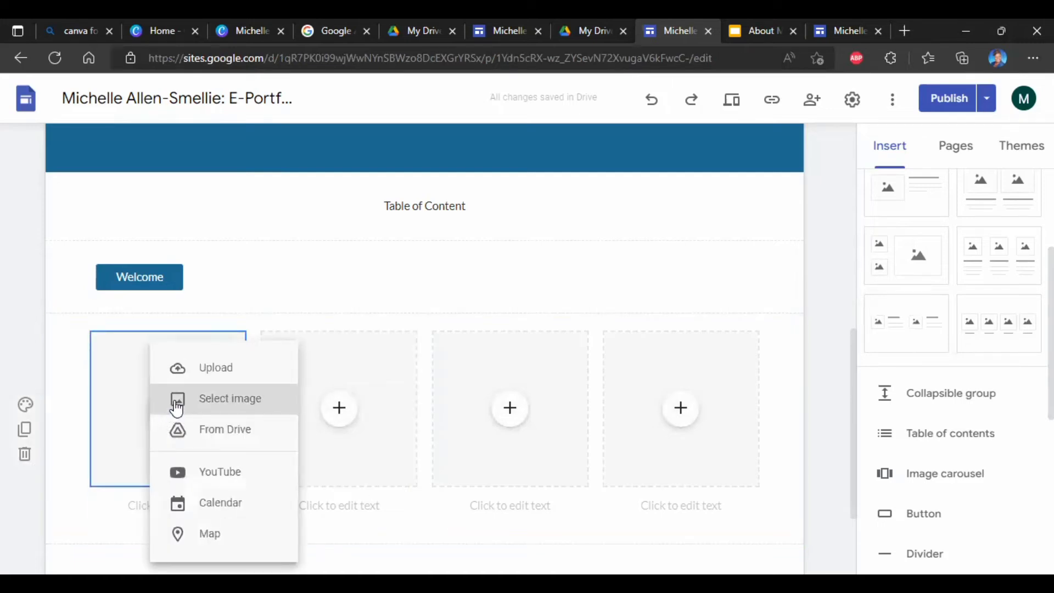
{"action": "left_click", "coordinate": [218, 432]}
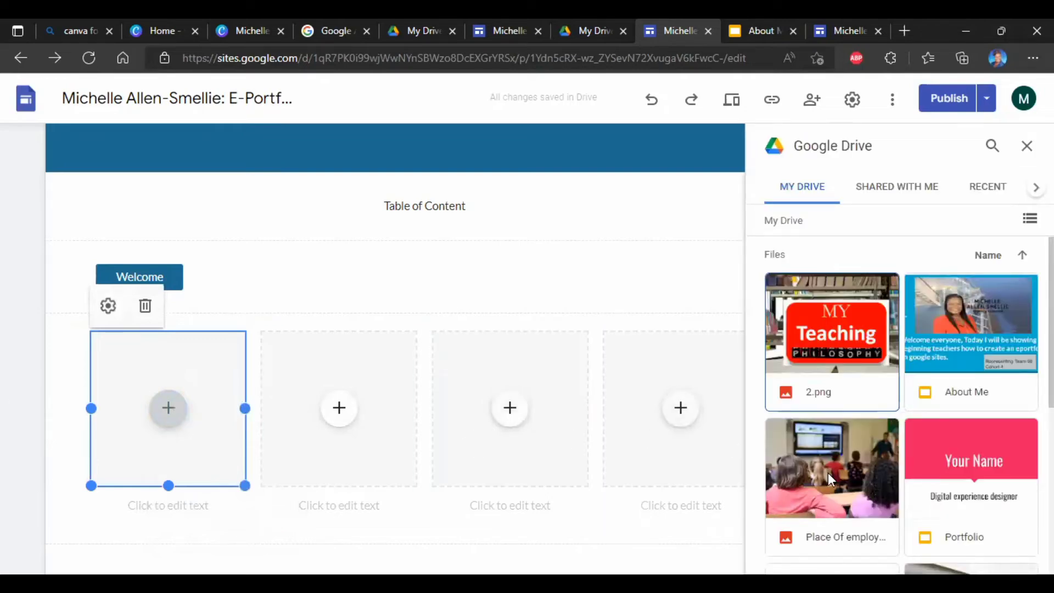
{"action": "scroll", "coordinate": [829, 475], "scroll_direction": "down", "scroll_amount": 3}
{"action": "scroll", "coordinate": [828, 473], "scroll_direction": "down", "scroll_amount": 3}
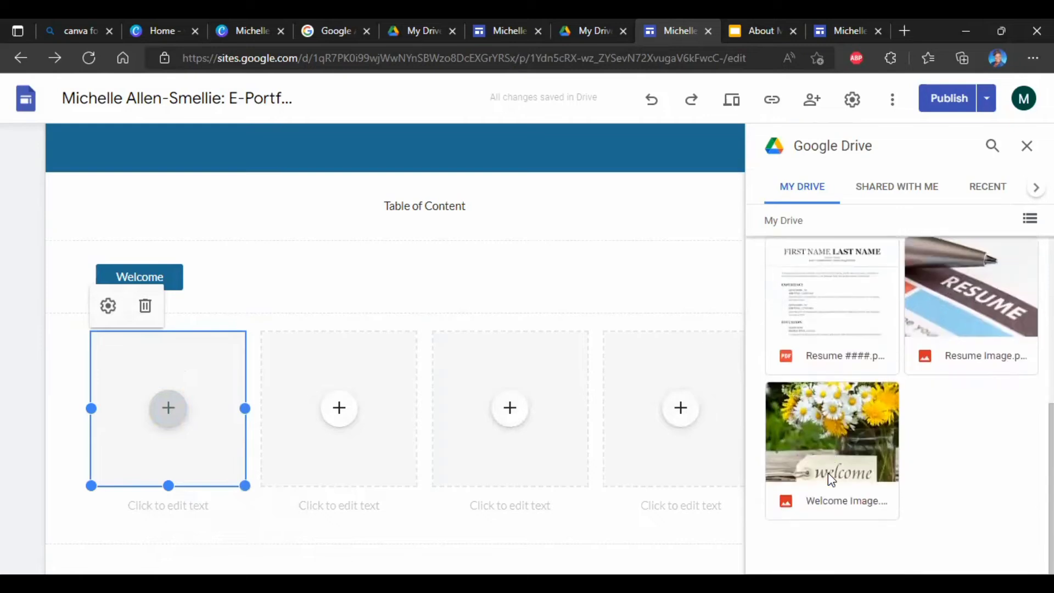
{"action": "double_click", "coordinate": [828, 473]}
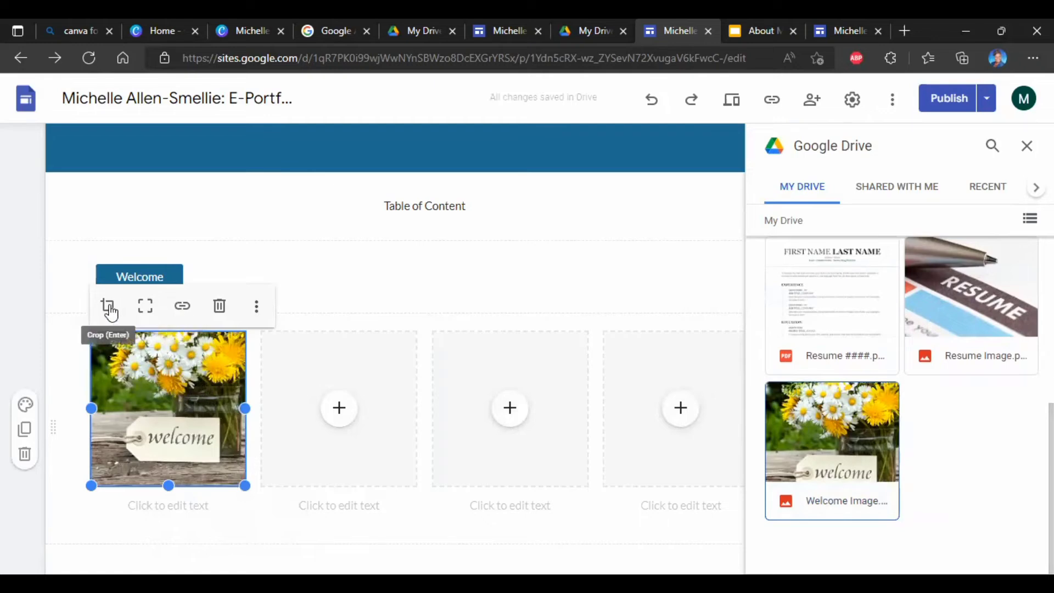
- Link the welcome image in the content block to the site's Welcome page
{"action": "left_click", "coordinate": [146, 312]}
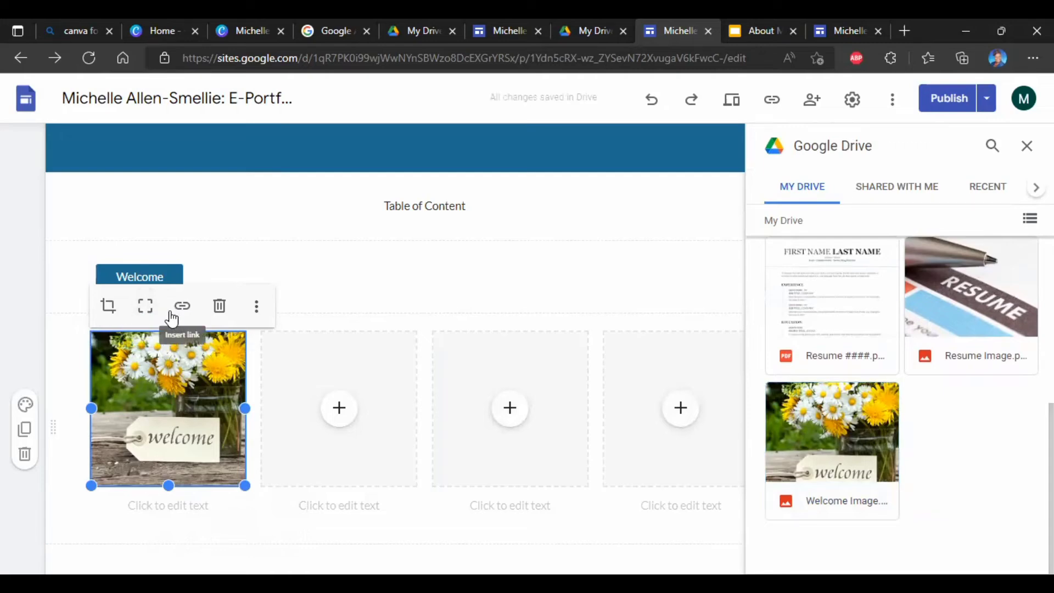
{"action": "left_click", "coordinate": [181, 311]}
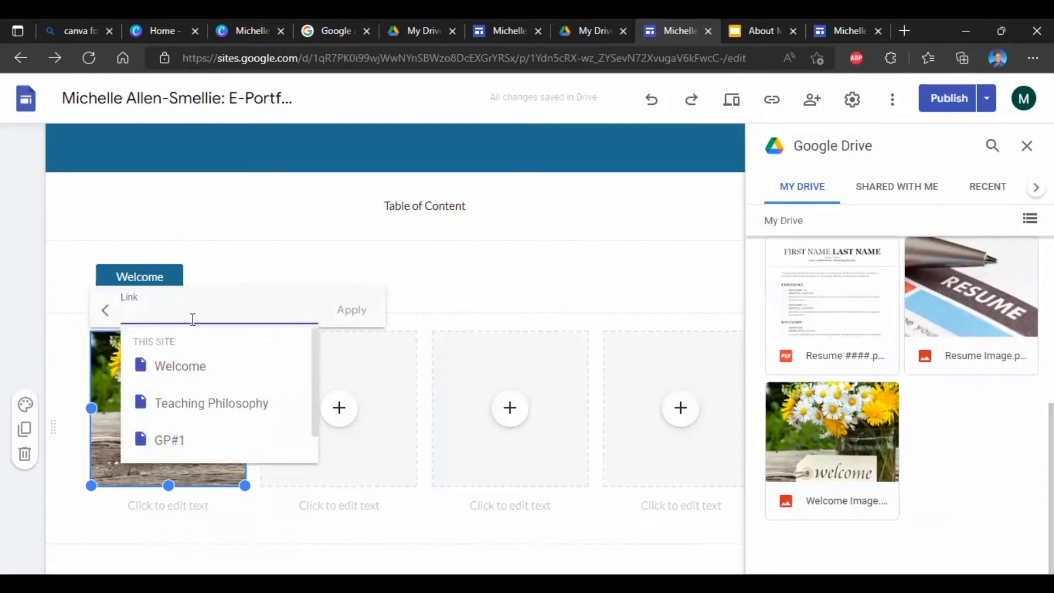
{"action": "left_click", "coordinate": [191, 373]}
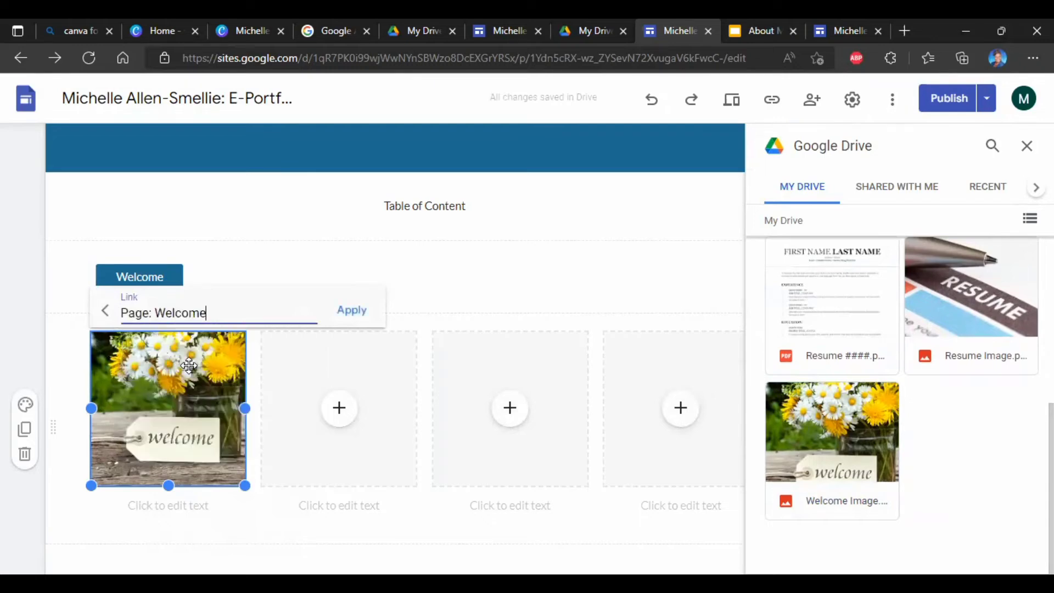
{"action": "left_click", "coordinate": [352, 310]}
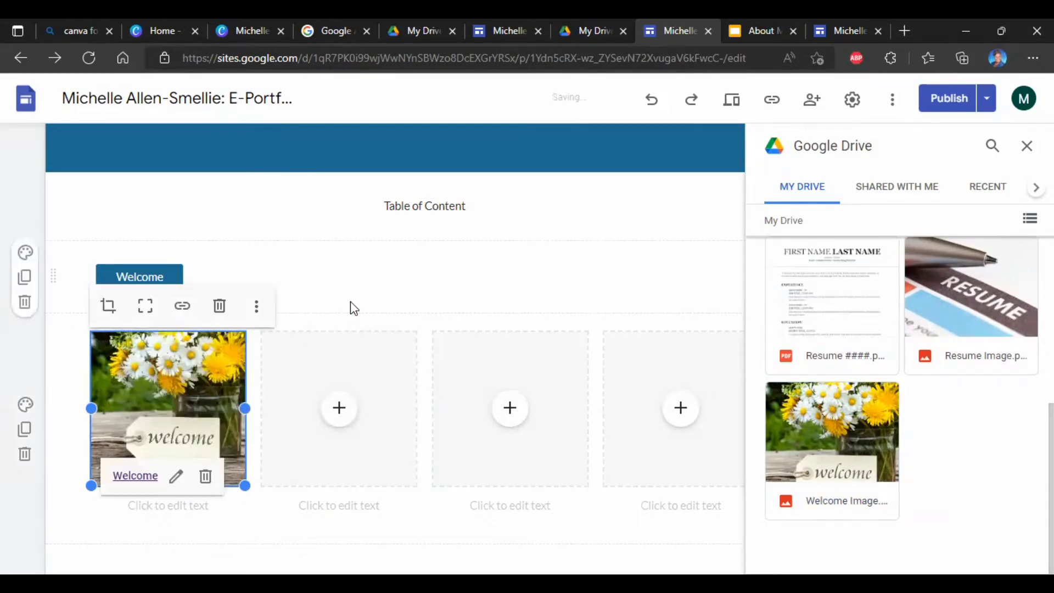
{"action": "left_click", "coordinate": [301, 290]}
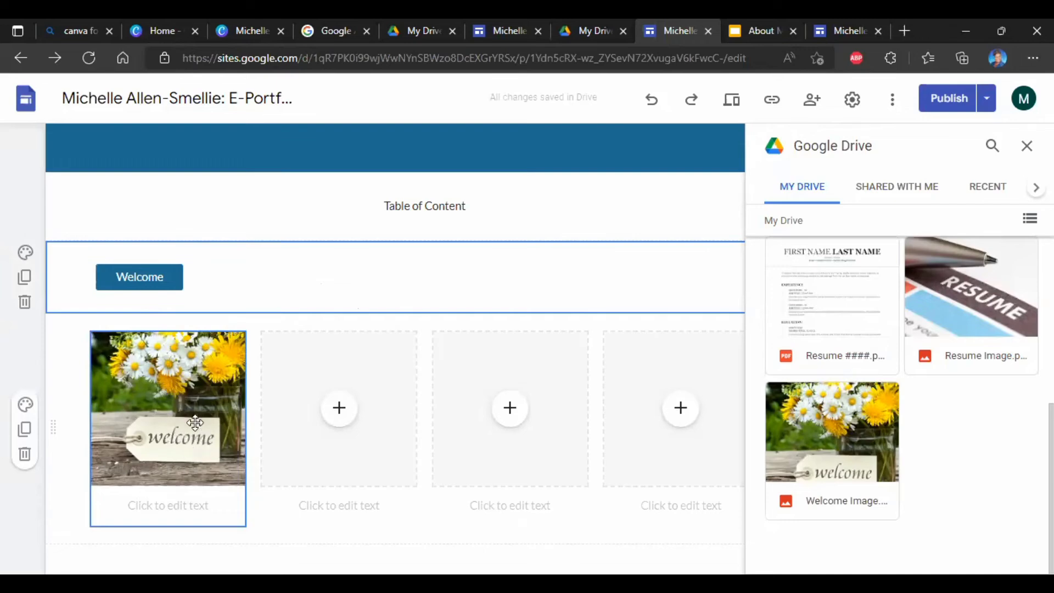
- Caption the welcome image "Welcome" and link the caption text to the Welcome page
{"action": "left_click", "coordinate": [177, 508]}
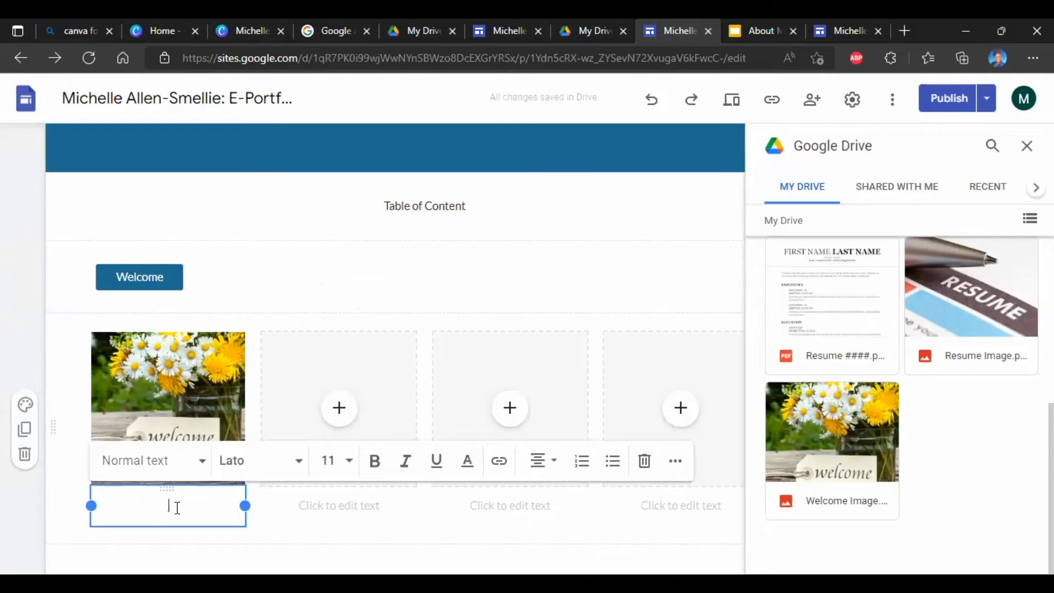
{"action": "type", "text": "Welco"}
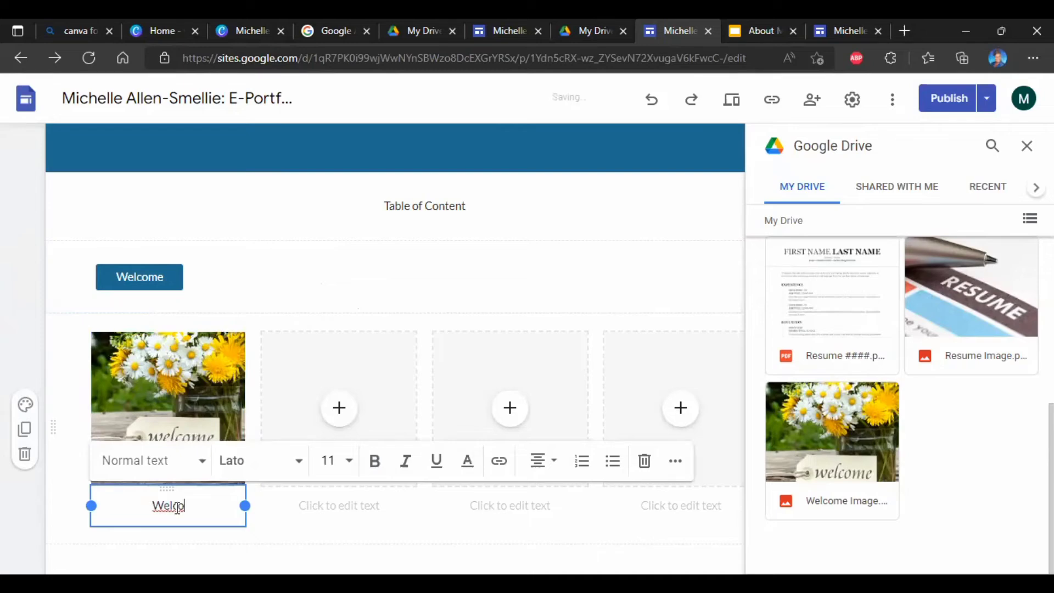
{"action": "type", "text": "me"}
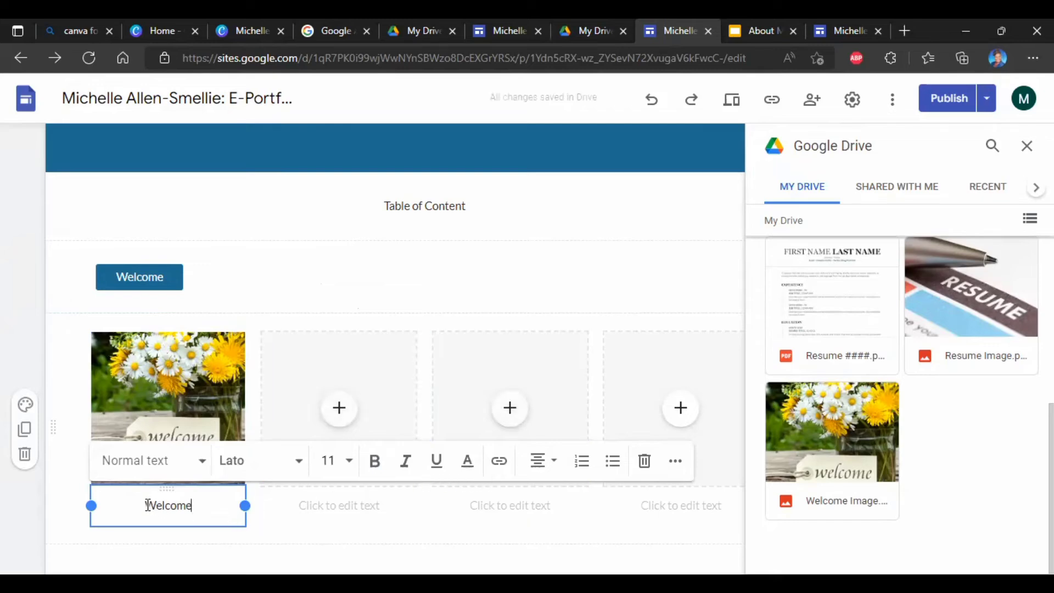
{"action": "left_click_drag", "start_coordinate": [146, 505], "coordinate": [188, 502]}
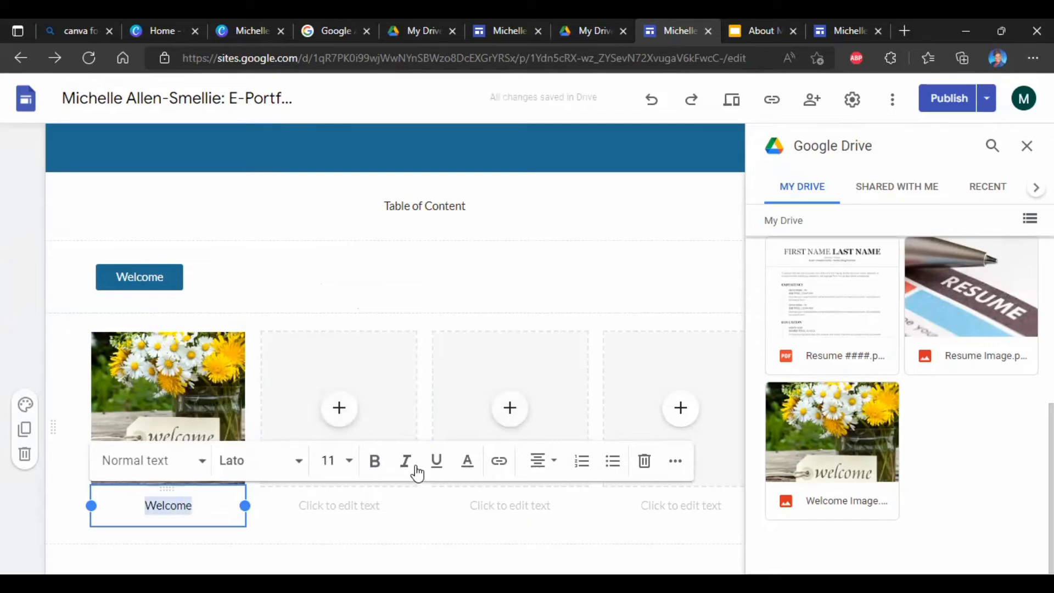
{"action": "left_click", "coordinate": [499, 465]}
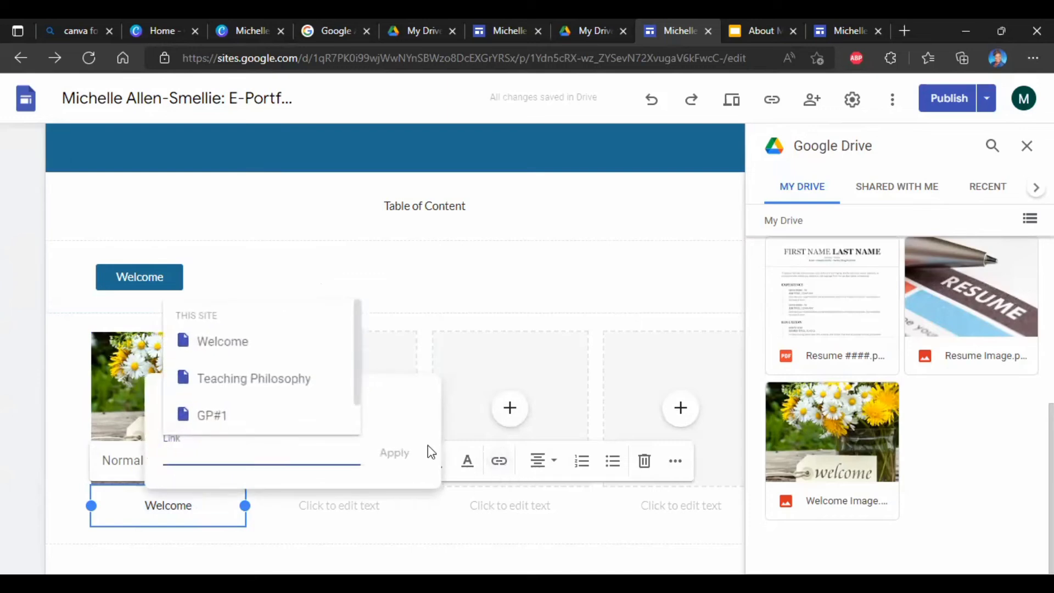
{"action": "left_click", "coordinate": [235, 347]}
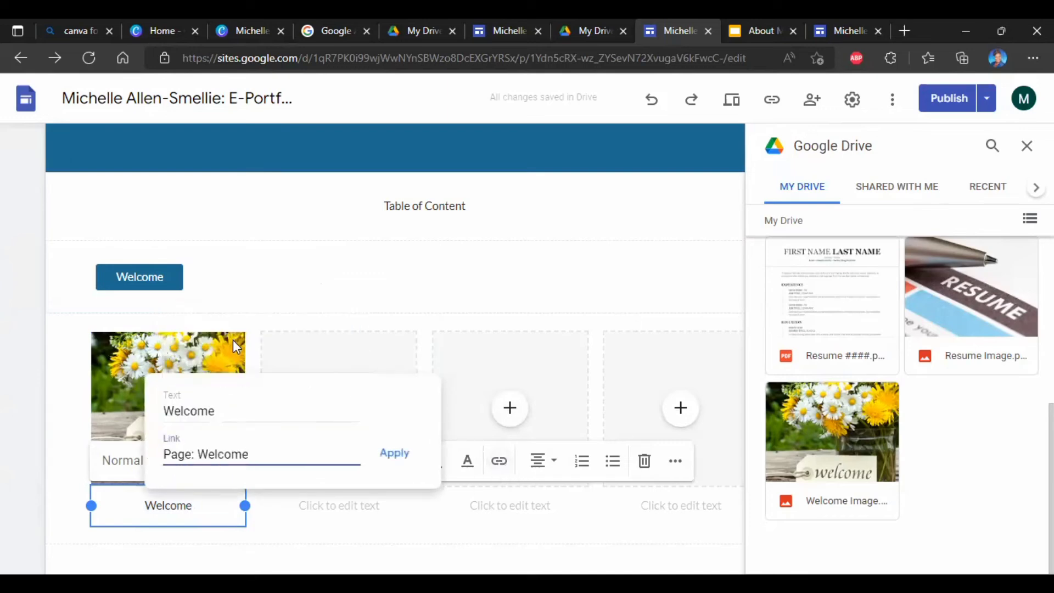
{"action": "left_click", "coordinate": [396, 454]}
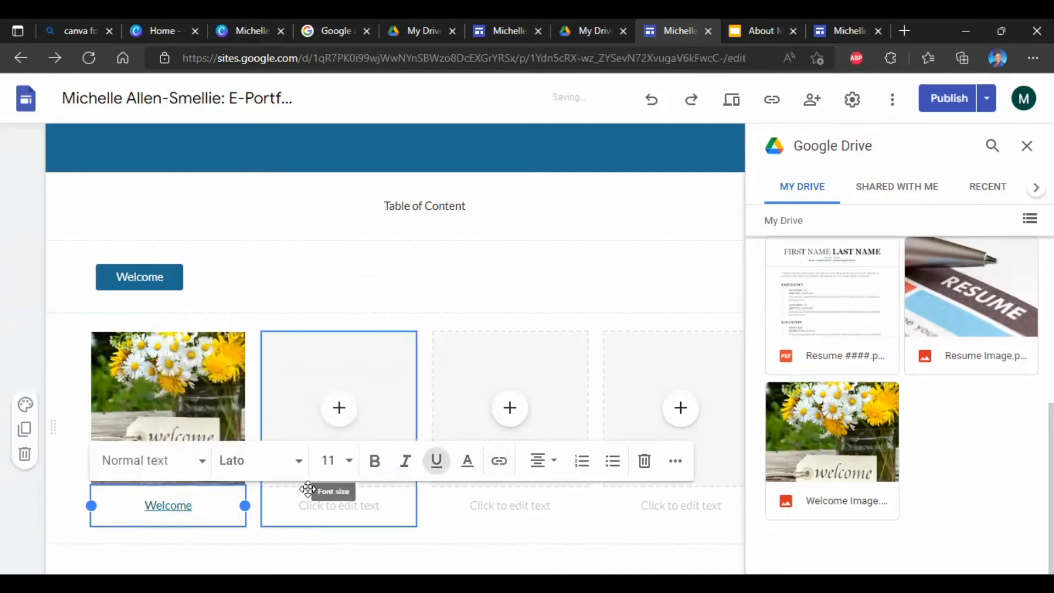
{"action": "left_click", "coordinate": [273, 537]}
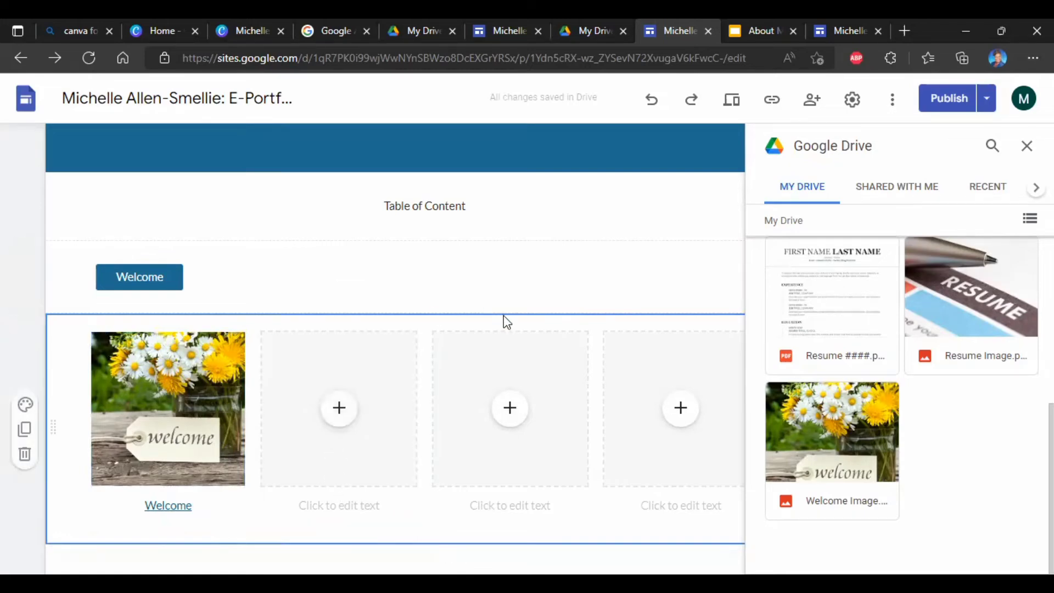
- Close the Google Drive file picker and review the Home page from its header to the Table of Content block
{"action": "scroll", "coordinate": [477, 314], "scroll_direction": "up", "scroll_amount": 4}
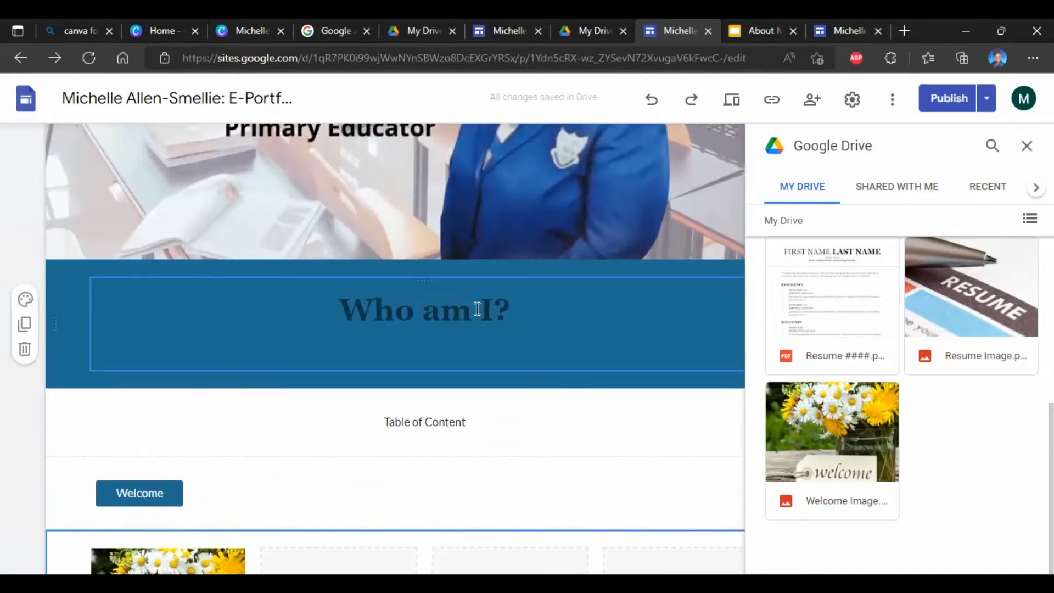
{"action": "scroll", "coordinate": [515, 225], "scroll_direction": "up", "scroll_amount": 5}
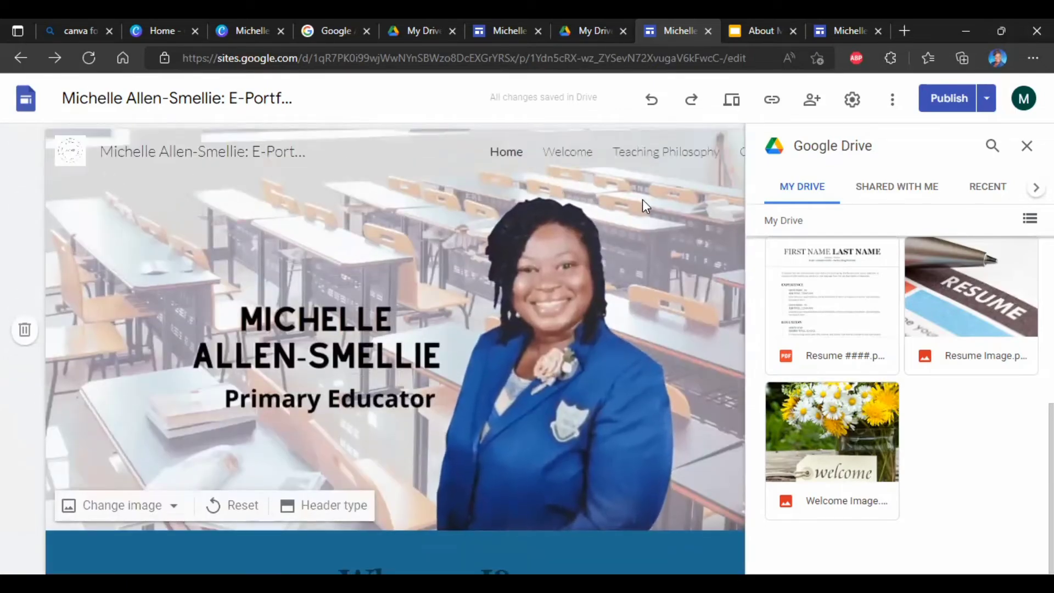
{"action": "scroll", "coordinate": [608, 194], "scroll_direction": "right", "scroll_amount": 1}
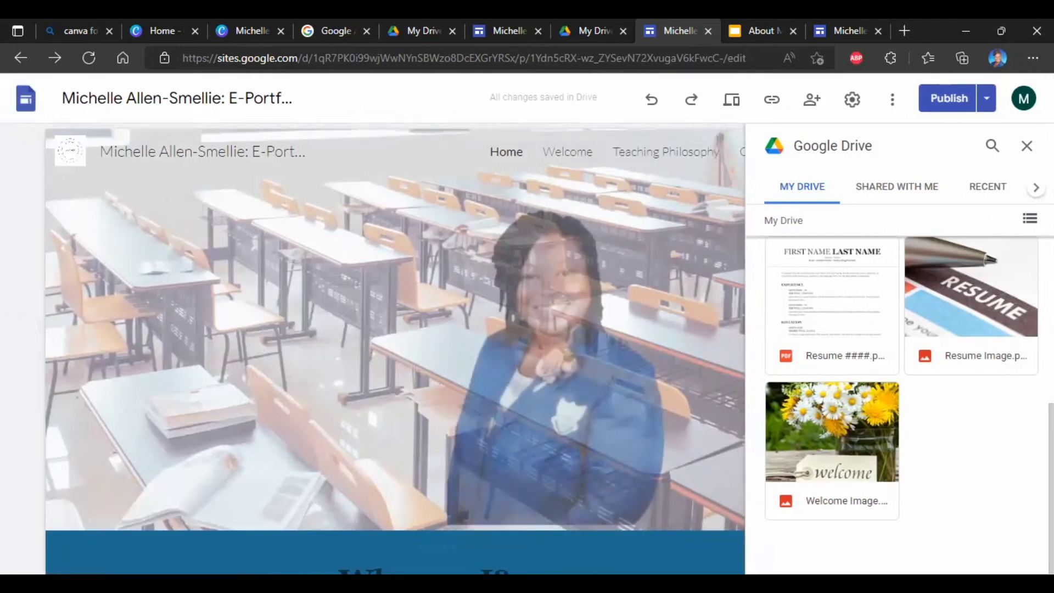
{"action": "left_click", "coordinate": [1027, 146]}
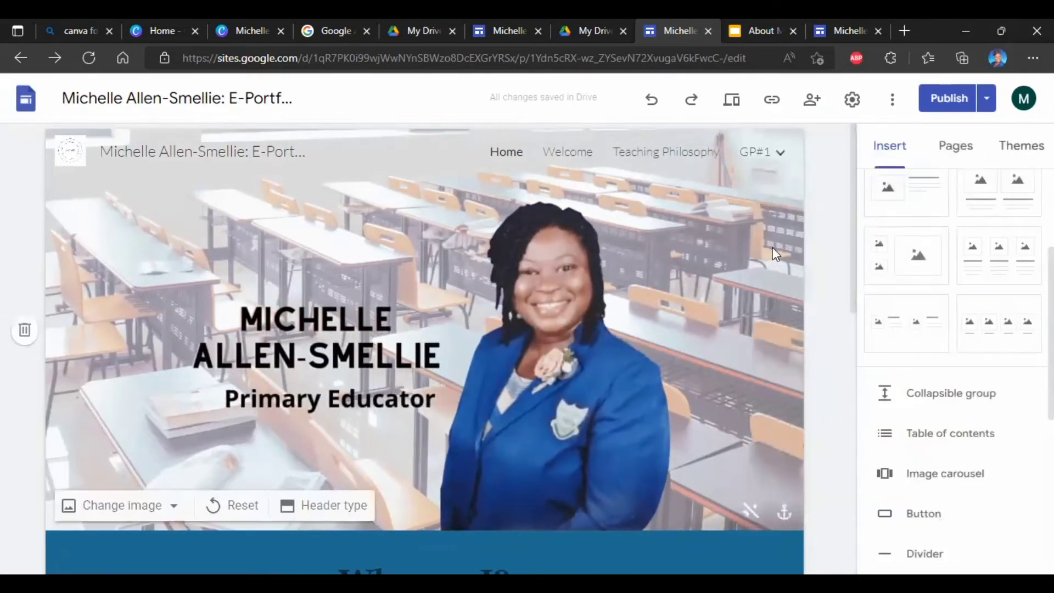
{"action": "scroll", "coordinate": [715, 248], "scroll_direction": "down", "scroll_amount": 3}
{"action": "scroll", "coordinate": [715, 247], "scroll_direction": "down", "scroll_amount": 5}
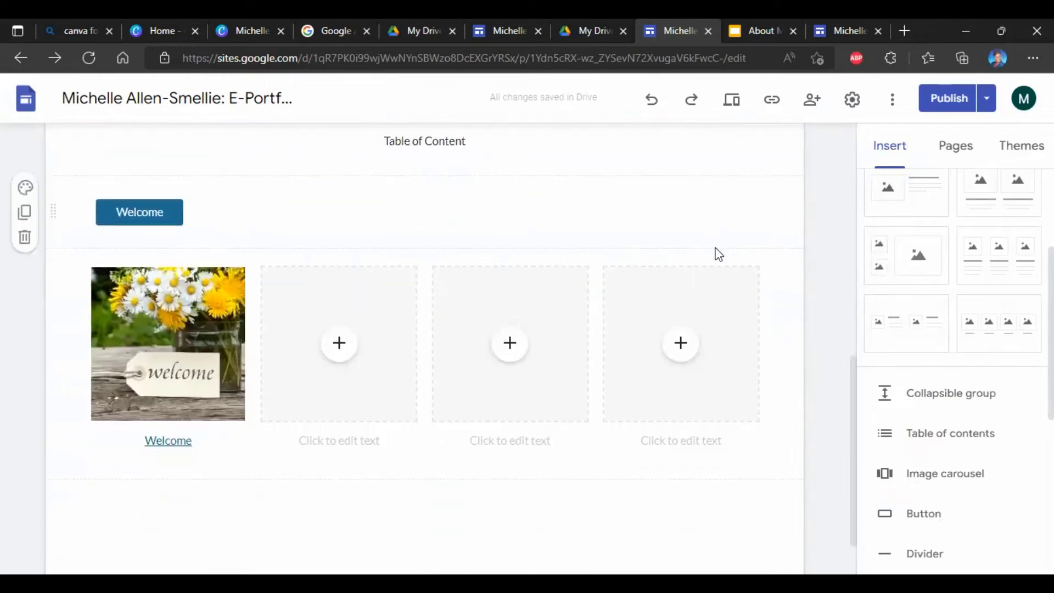
{"action": "scroll", "coordinate": [716, 245], "scroll_direction": "up", "scroll_amount": 4}
{"action": "scroll", "coordinate": [717, 247], "scroll_direction": "down", "scroll_amount": 2}
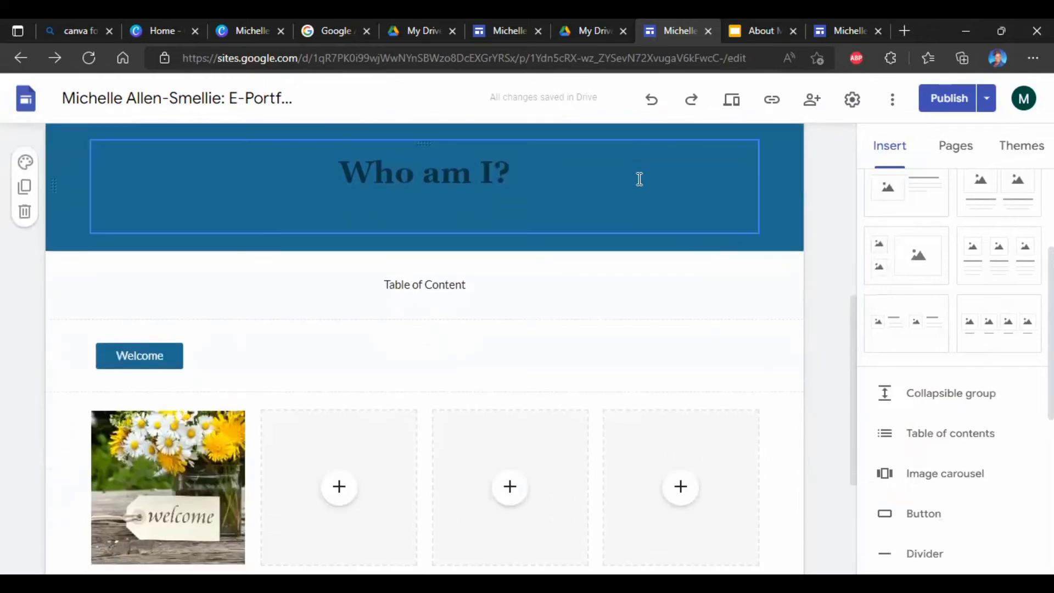
{"action": "scroll", "coordinate": [639, 177], "scroll_direction": "up", "scroll_amount": 2}
{"action": "scroll", "coordinate": [640, 179], "scroll_direction": "down", "scroll_amount": 3}
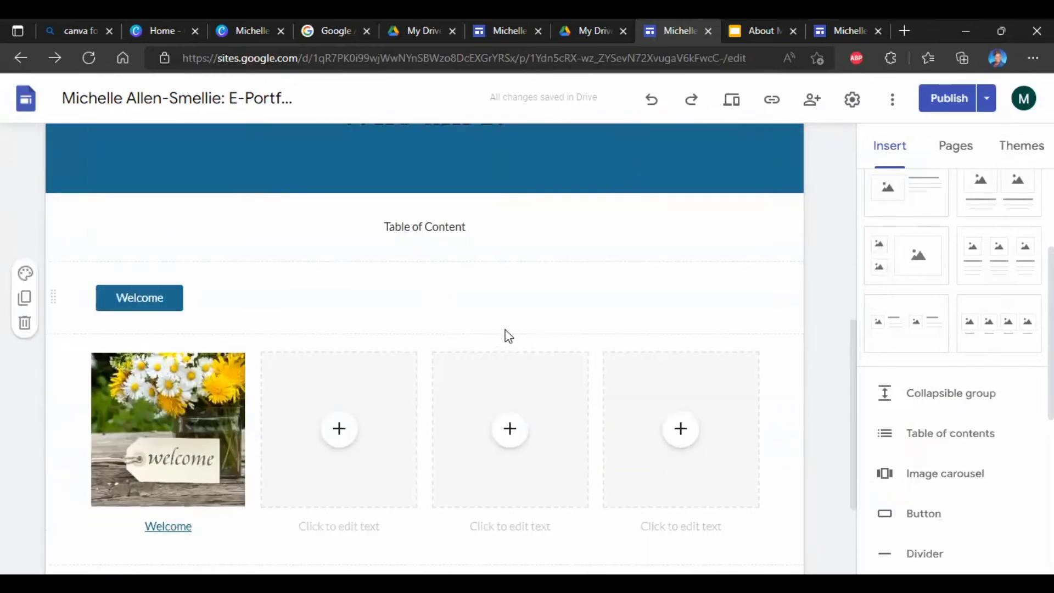
{"action": "scroll", "coordinate": [508, 237], "scroll_direction": "up", "scroll_amount": 1}
{"action": "scroll", "coordinate": [508, 238], "scroll_direction": "down", "scroll_amount": 2}
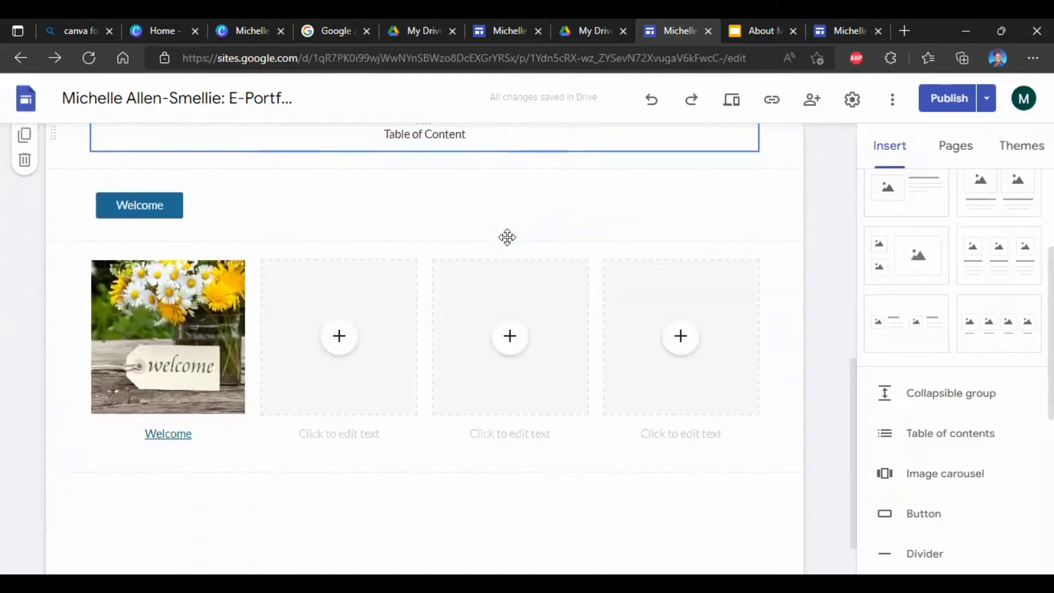
{"action": "scroll", "coordinate": [508, 237], "scroll_direction": "up", "scroll_amount": 3}
{"action": "scroll", "coordinate": [508, 238], "scroll_direction": "up", "scroll_amount": 2}
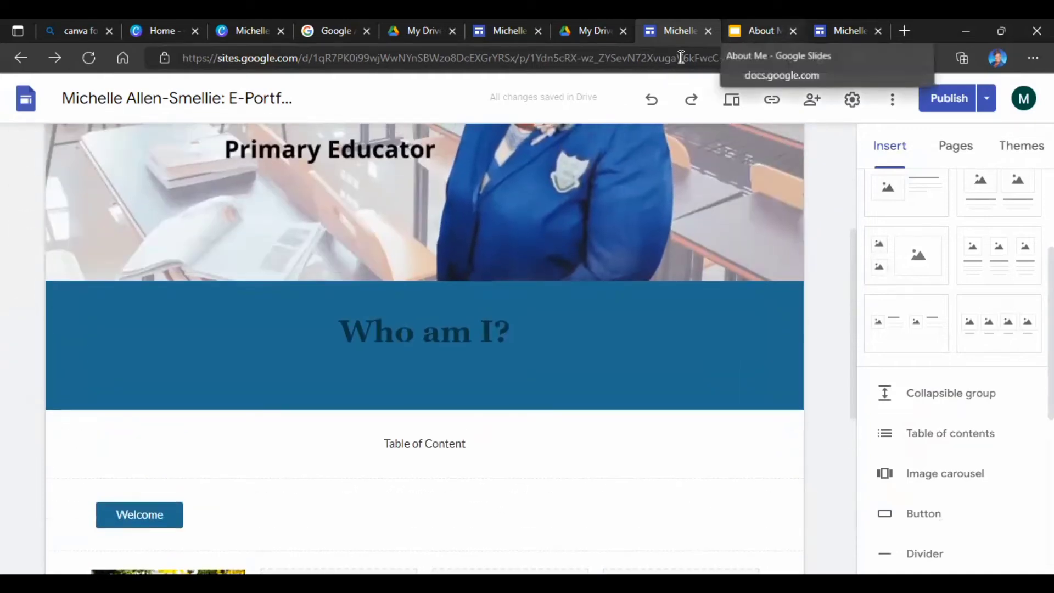
- Switch to the sample e-portfolio site and examine its Home page header, mantra and Table of Contents sections
{"action": "left_click", "coordinate": [849, 30]}
{"action": "scroll", "coordinate": [686, 250], "scroll_direction": "down", "scroll_amount": 4}
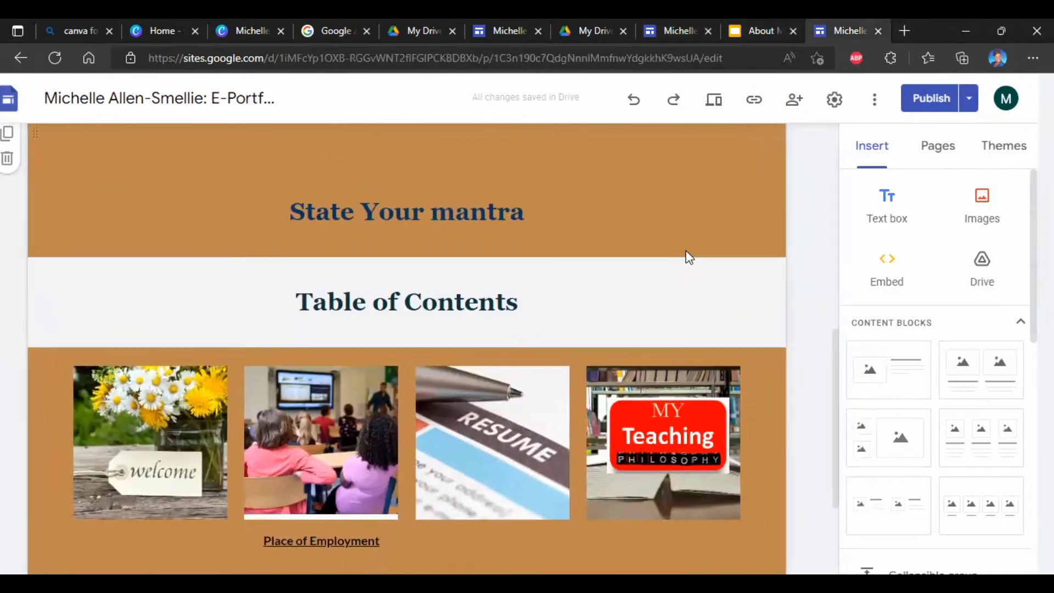
{"action": "right_click", "coordinate": [686, 253]}
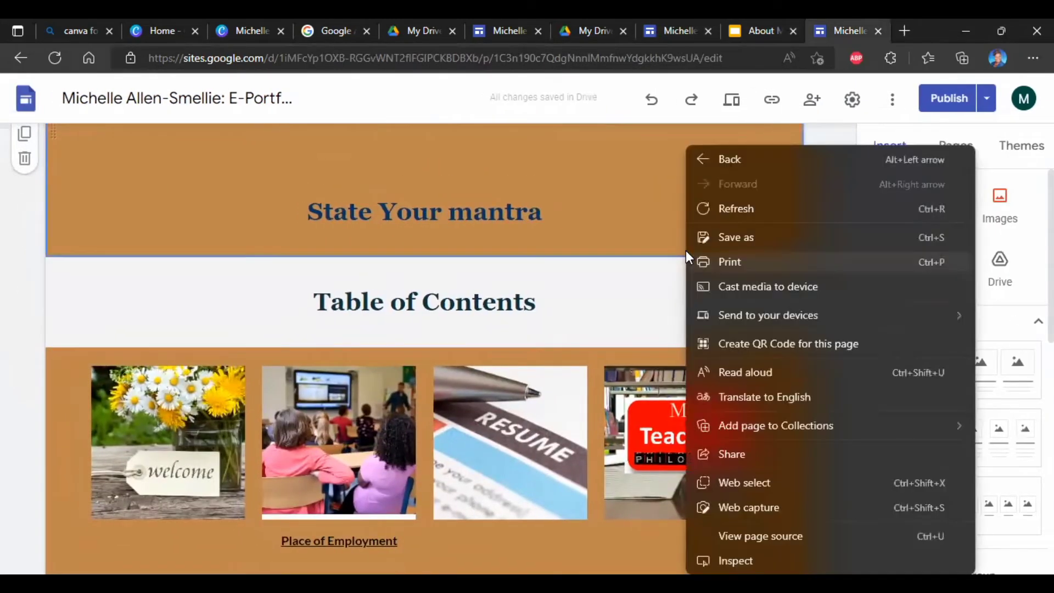
{"action": "left_click", "coordinate": [642, 263]}
{"action": "scroll", "coordinate": [642, 262], "scroll_direction": "up", "scroll_amount": 5}
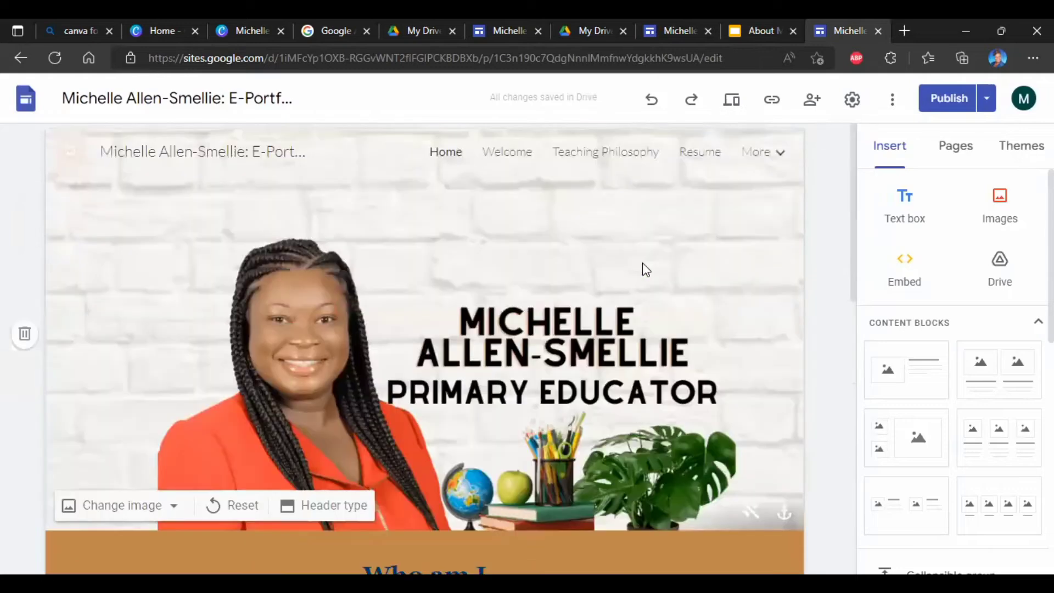
- Open the sample site's Guiding Principle#1 page and examine its header
{"action": "mouse_move", "coordinate": [745, 160]}
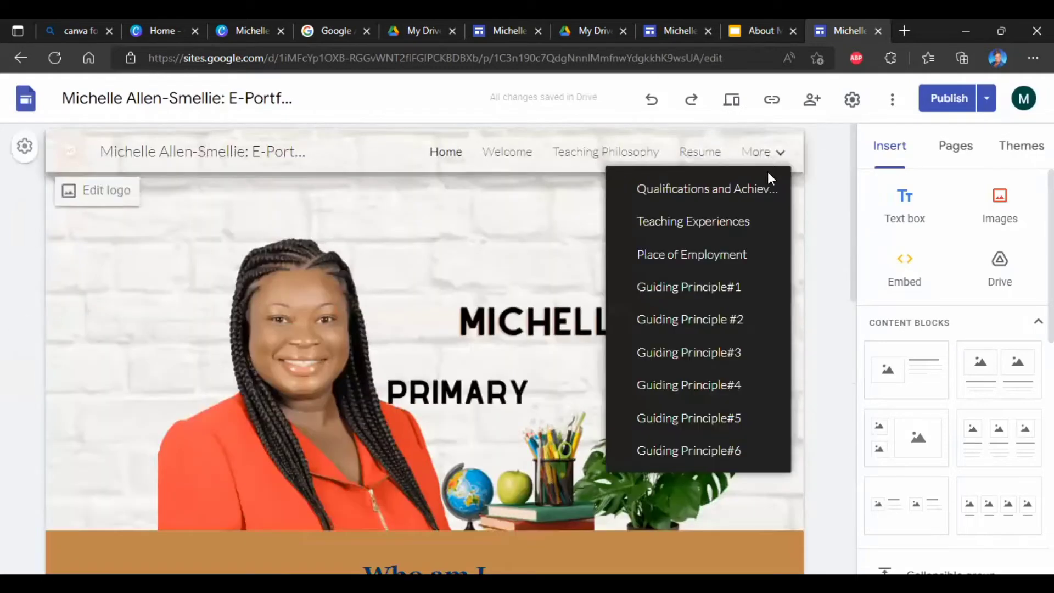
{"action": "left_click", "coordinate": [713, 288]}
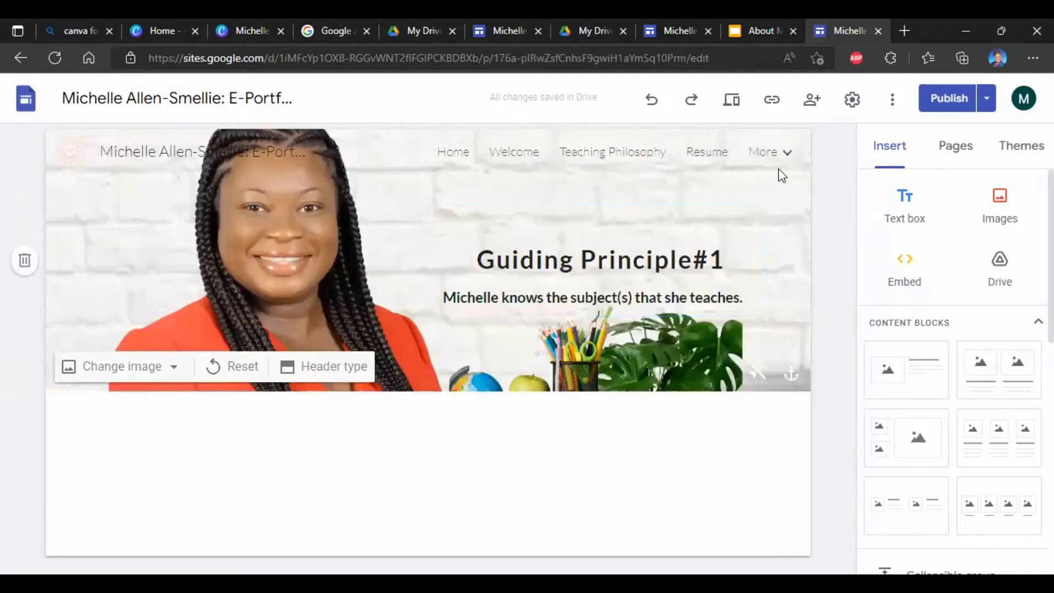
{"action": "mouse_move", "coordinate": [788, 158]}
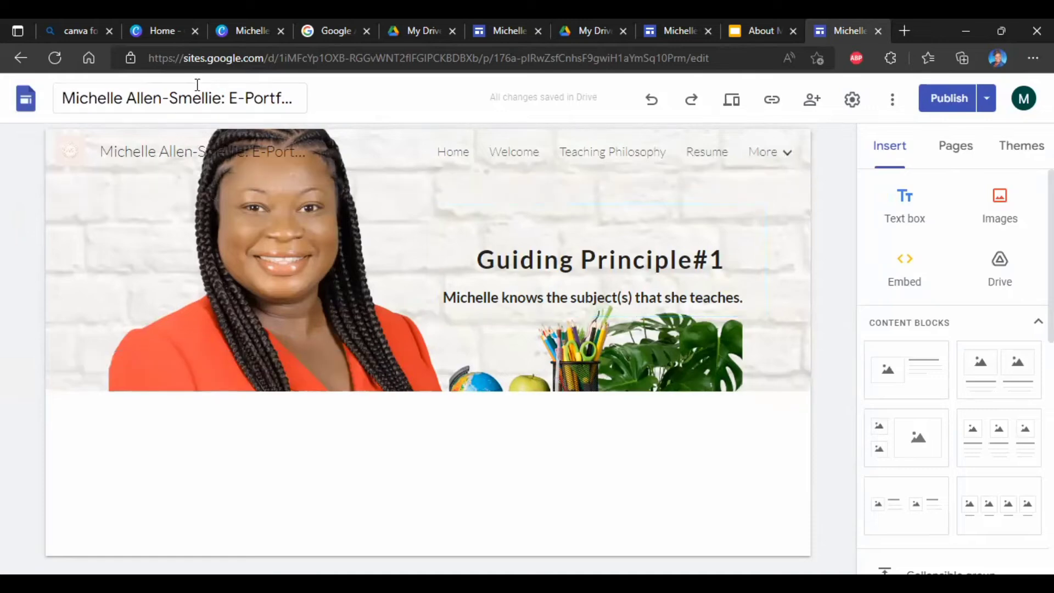
- Switch to the Bing search page and replace the query with "jtc website"
{"action": "left_click", "coordinate": [84, 31]}
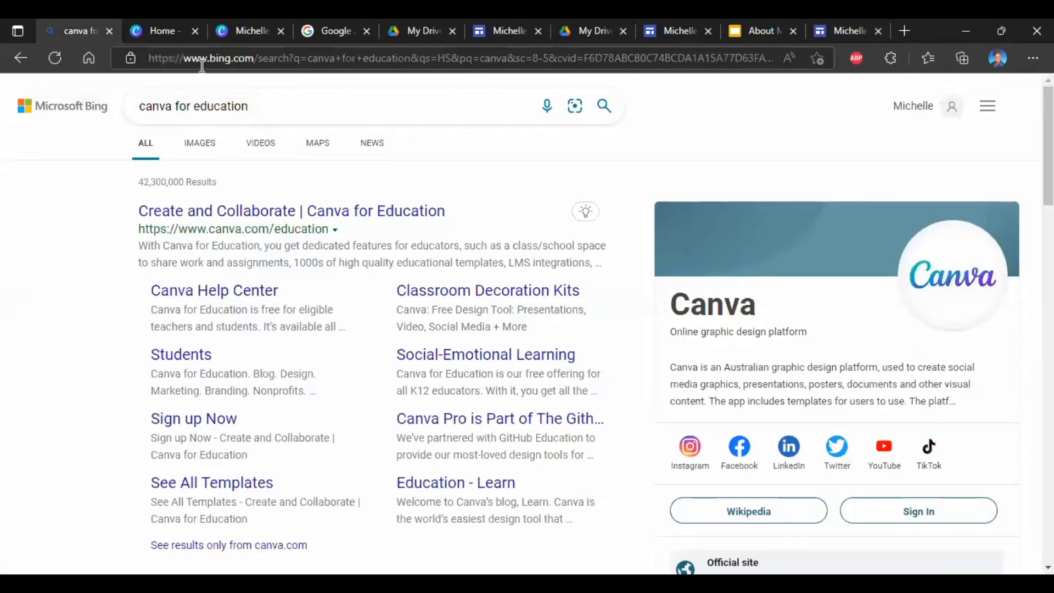
{"action": "left_click", "coordinate": [248, 109]}
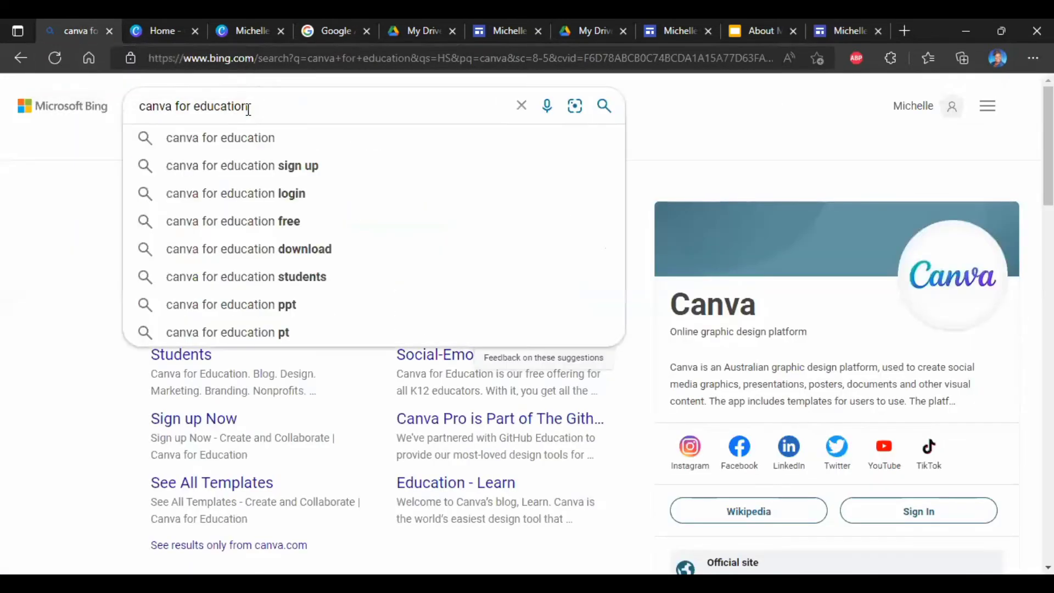
{"action": "key", "text": "BackSpace"}
{"action": "key", "text": "BackSpace"}
{"action": "key", "text": "BackSpace"}
{"action": "key", "text": "BackSpace"}
{"action": "key", "text": "BackSpace"}
{"action": "key", "text": "BackSpace"}
{"action": "key", "text": "BackSpace"}
{"action": "key", "text": "BackSpace"}
{"action": "key", "text": "BackSpace"}
{"action": "key", "text": "BackSpace"}
{"action": "key", "text": "BackSpace"}
{"action": "key", "text": "BackSpace"}
{"action": "key", "text": "BackSpace"}
{"action": "key", "text": "BackSpace"}
{"action": "key", "text": "BackSpace"}
{"action": "key", "text": "BackSpace"}
{"action": "key", "text": "BackSpace"}
{"action": "key", "text": "BackSpace"}
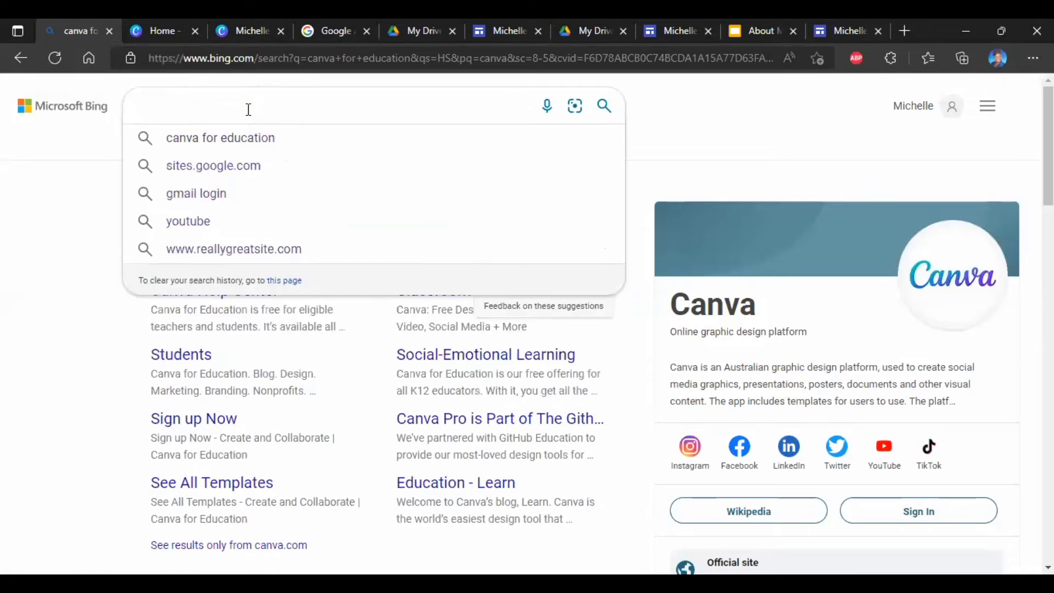
{"action": "type", "text": "Jt"}
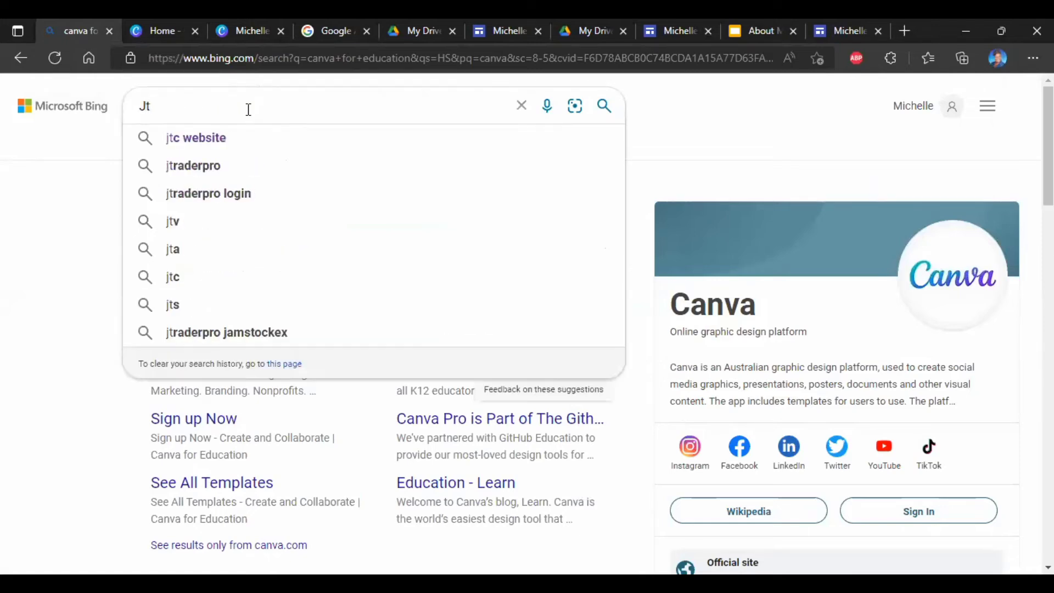
{"action": "left_click", "coordinate": [226, 137]}
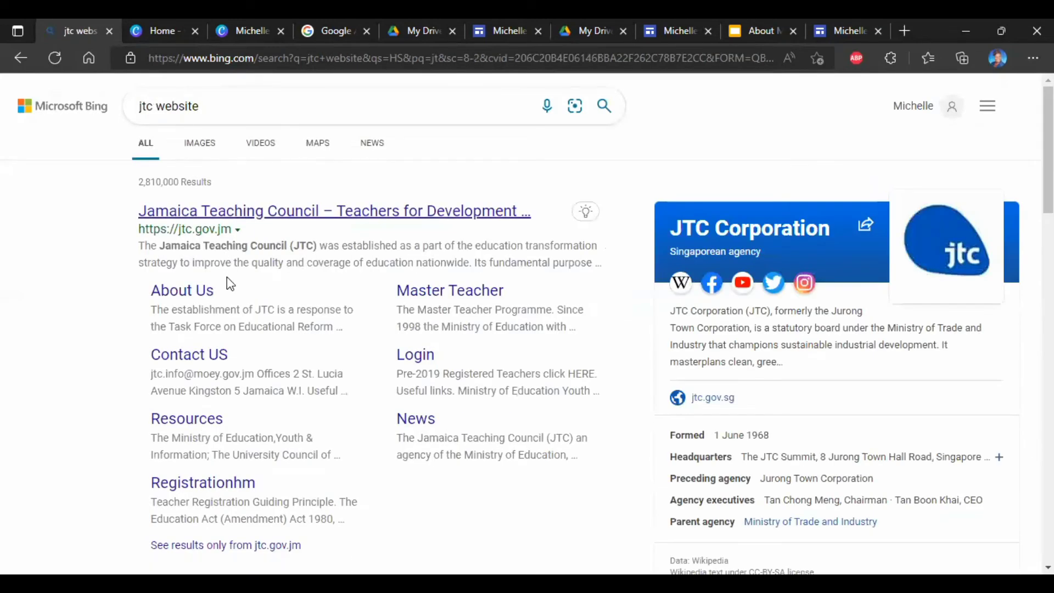
- Open the Jamaica Teaching Council's Resources page and look through its document list for the Beginning Teacher Appraisal Instrument
{"action": "left_click", "coordinate": [212, 427]}
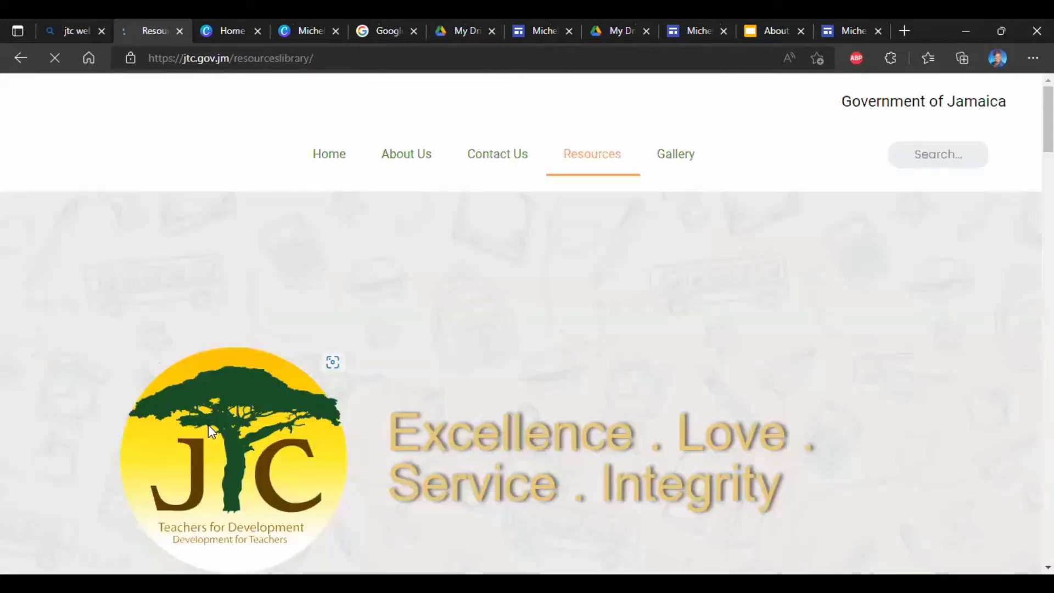
{"action": "scroll", "coordinate": [380, 400], "scroll_direction": "down", "scroll_amount": 3}
{"action": "double_click", "coordinate": [373, 366]}
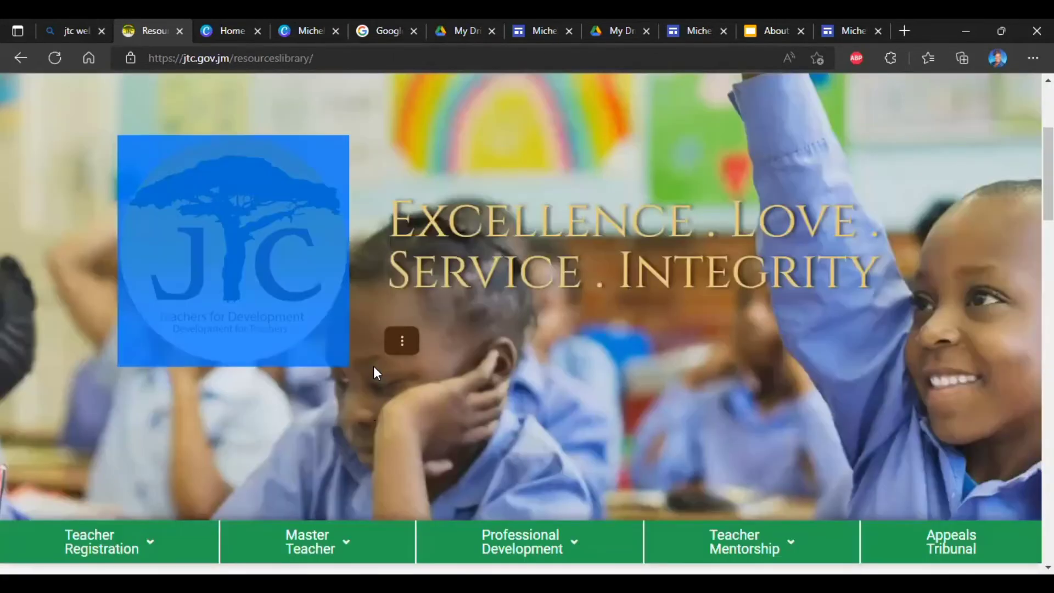
{"action": "scroll", "coordinate": [374, 366], "scroll_direction": "down", "scroll_amount": 1}
{"action": "scroll", "coordinate": [373, 369], "scroll_direction": "down", "scroll_amount": 3}
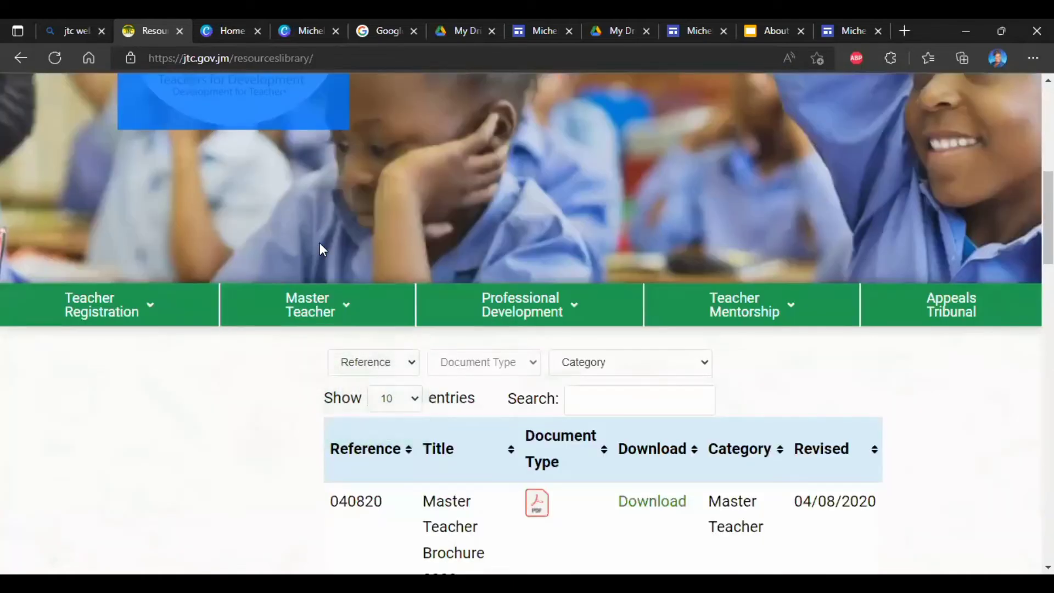
{"action": "scroll", "coordinate": [342, 410], "scroll_direction": "down", "scroll_amount": 7}
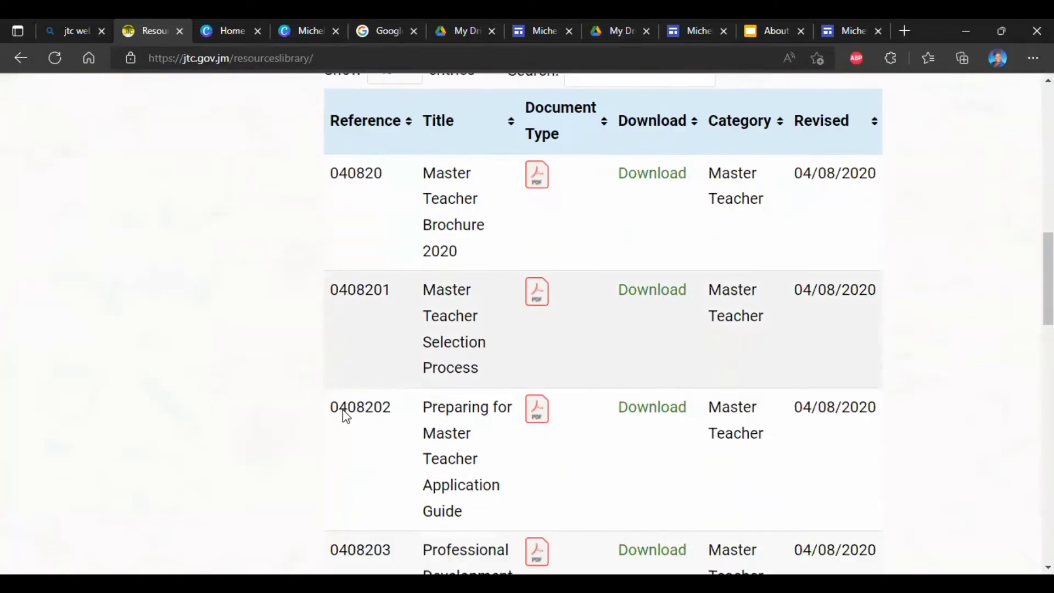
{"action": "scroll", "coordinate": [342, 410], "scroll_direction": "down", "scroll_amount": 8}
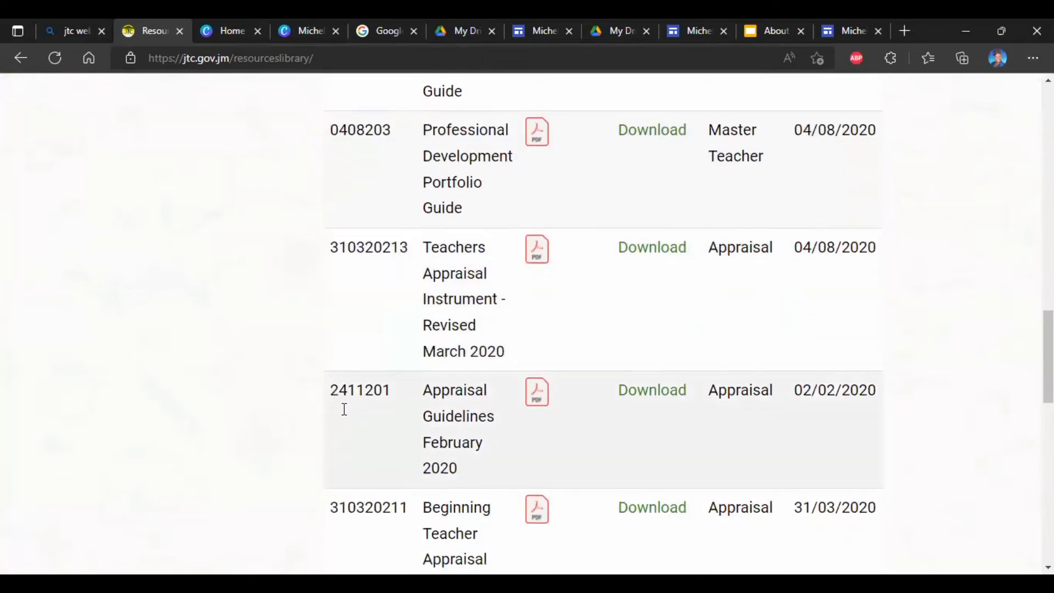
{"action": "scroll", "coordinate": [344, 409], "scroll_direction": "down", "scroll_amount": 2}
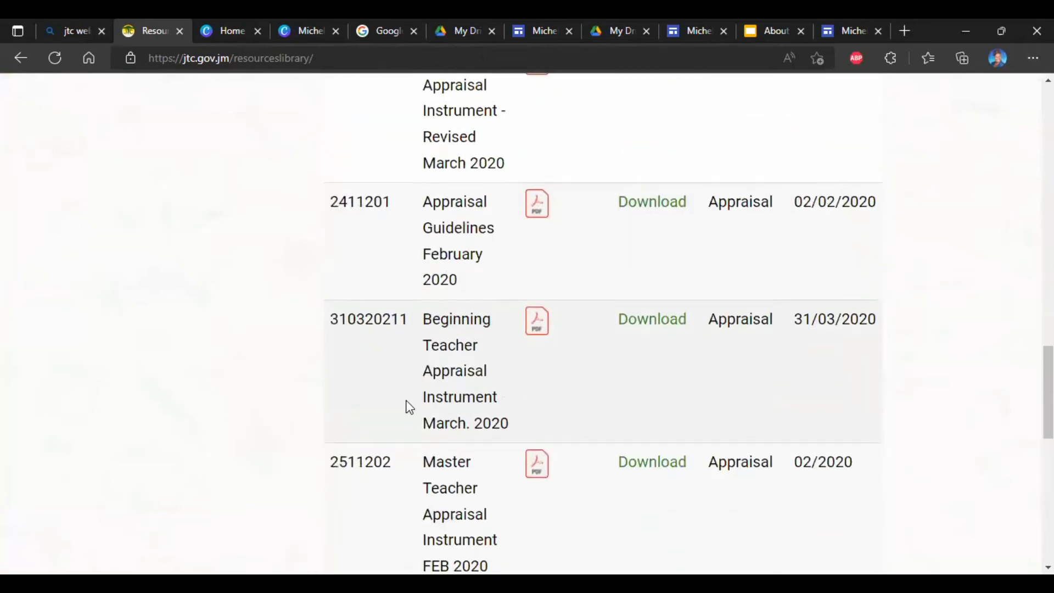
{"action": "scroll", "coordinate": [407, 406], "scroll_direction": "down", "scroll_amount": 1}
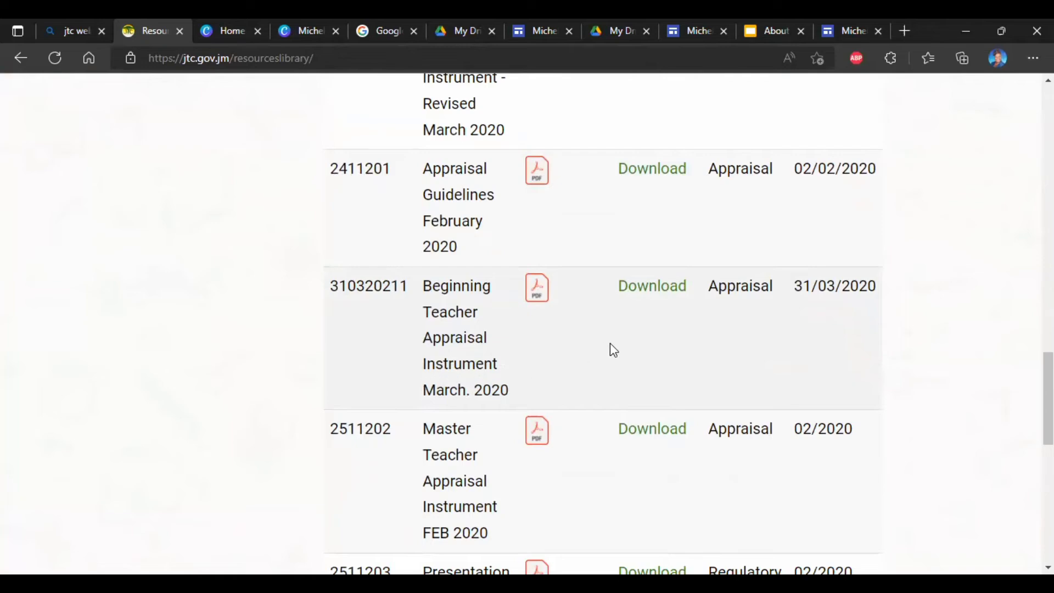
- Open the Beginning Teacher Appraisal Instrument March 2020 document and read its guiding principles, teaching standards and sources of evidence
{"action": "left_click", "coordinate": [666, 295]}
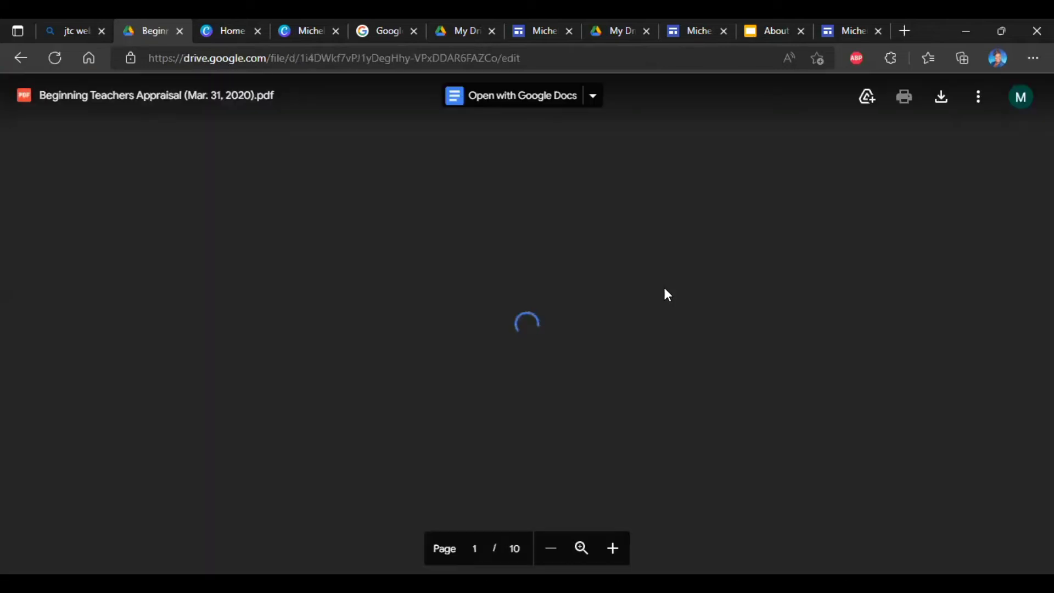
{"action": "scroll", "coordinate": [593, 350], "scroll_direction": "down", "scroll_amount": 3}
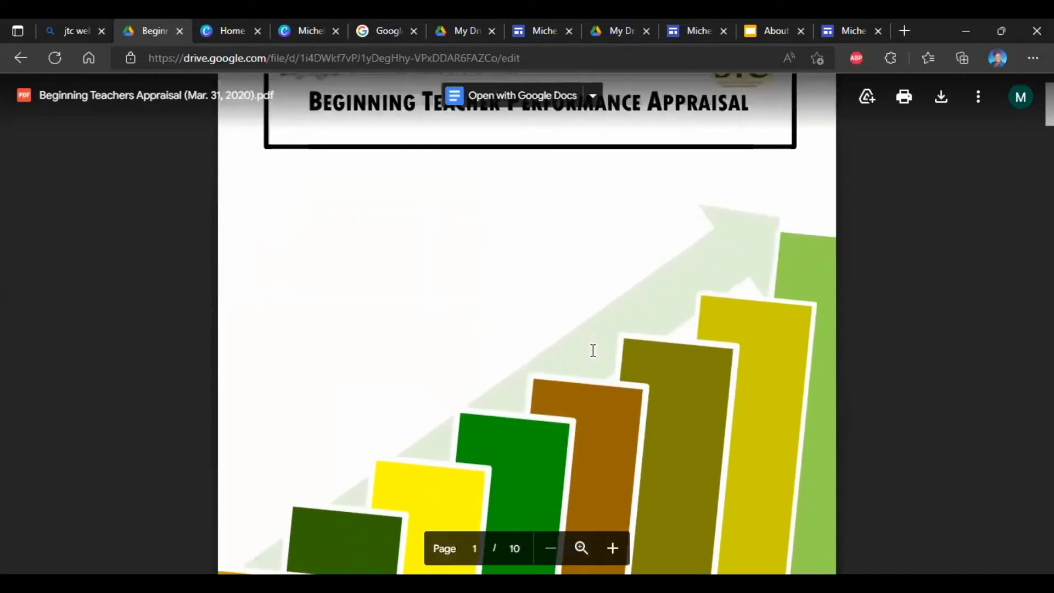
{"action": "scroll", "coordinate": [593, 350], "scroll_direction": "down", "scroll_amount": 10}
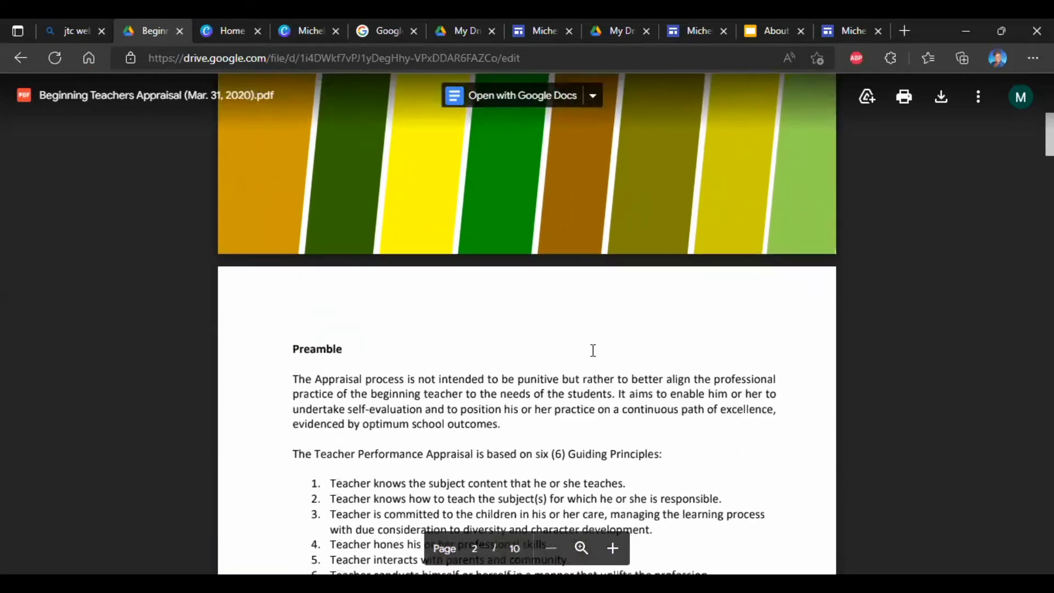
{"action": "scroll", "coordinate": [593, 350], "scroll_direction": "down", "scroll_amount": 4}
{"action": "scroll", "coordinate": [593, 350], "scroll_direction": "down", "scroll_amount": 14}
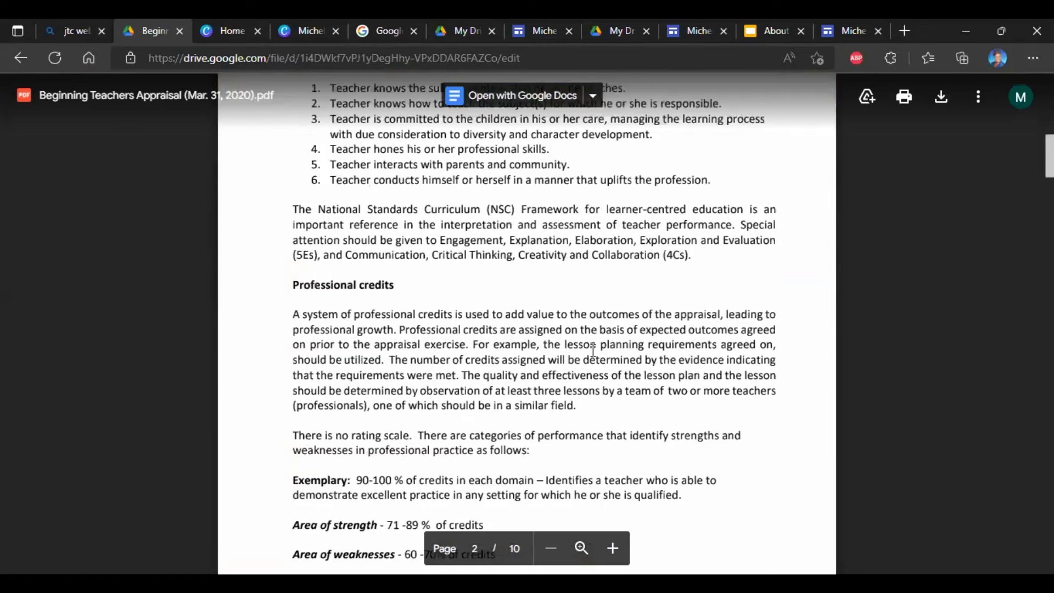
{"action": "scroll", "coordinate": [593, 350], "scroll_direction": "down", "scroll_amount": 12}
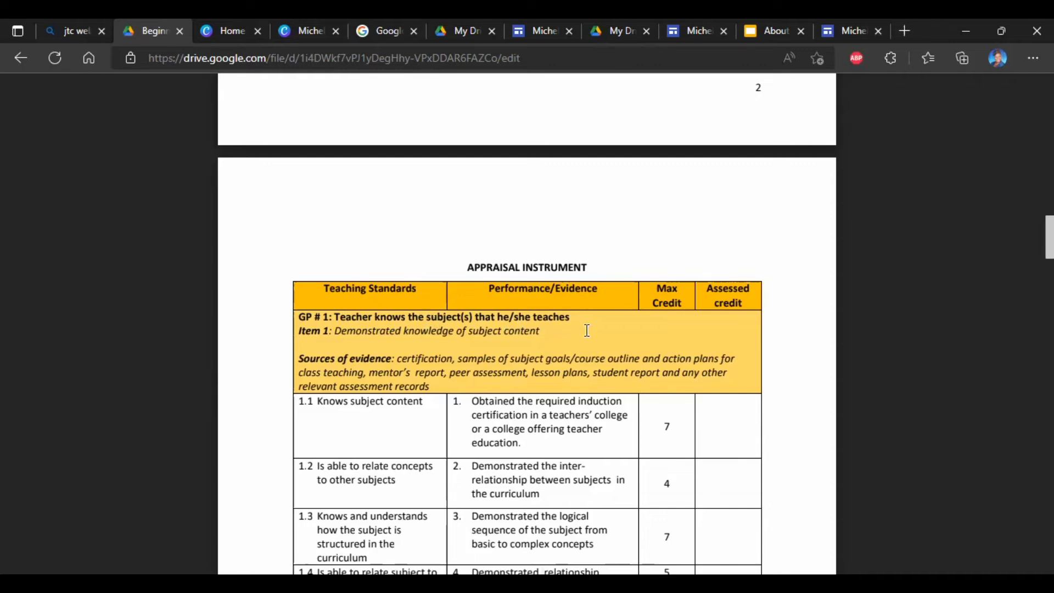
{"action": "scroll", "coordinate": [582, 388], "scroll_direction": "down", "scroll_amount": 6}
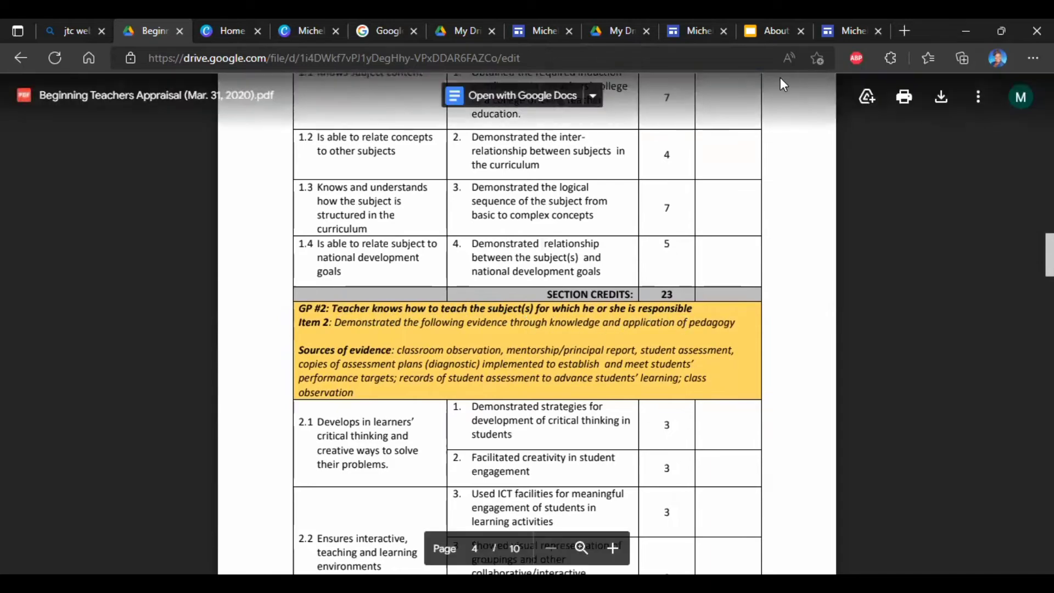
- Return to the sample e-portfolio site and examine the headers of the Guiding Principle #2 through #6 pages in turn
{"action": "left_click", "coordinate": [815, 45]}
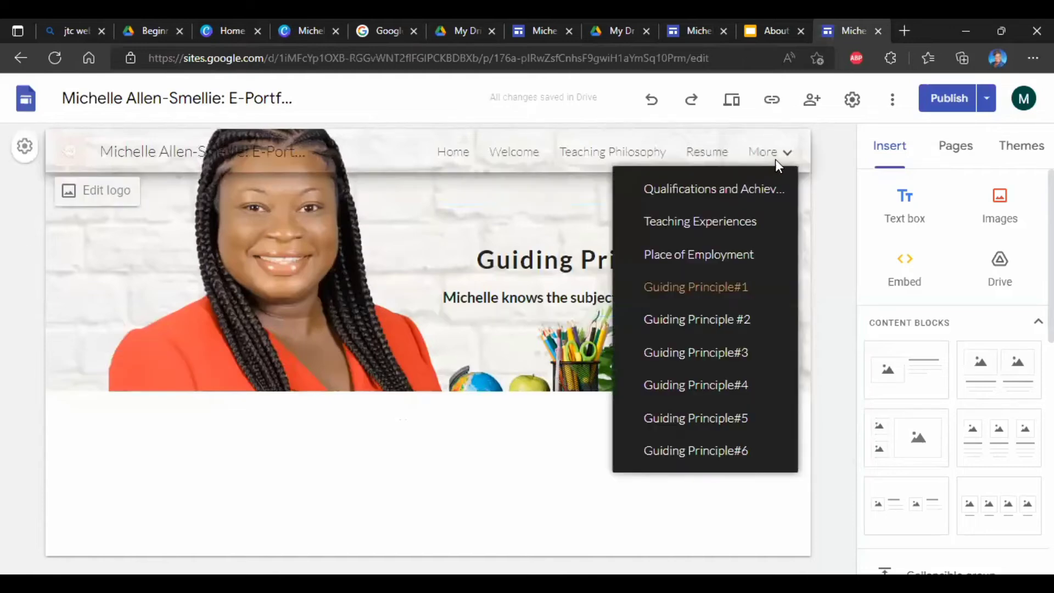
{"action": "left_click", "coordinate": [733, 313]}
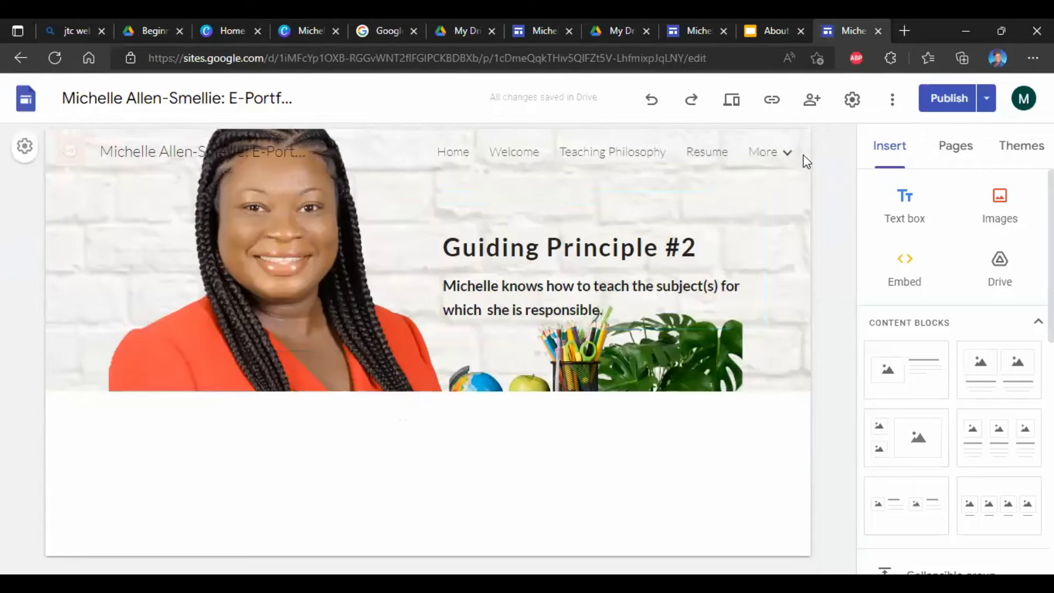
{"action": "mouse_move", "coordinate": [785, 153]}
{"action": "left_click", "coordinate": [738, 351]}
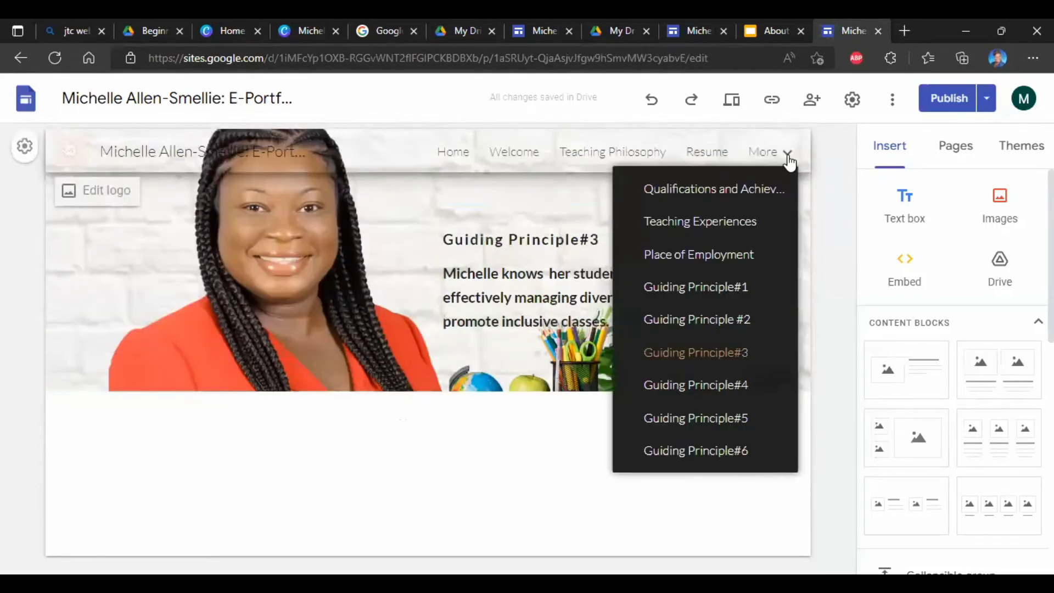
{"action": "mouse_move", "coordinate": [783, 158]}
{"action": "left_click", "coordinate": [686, 387]}
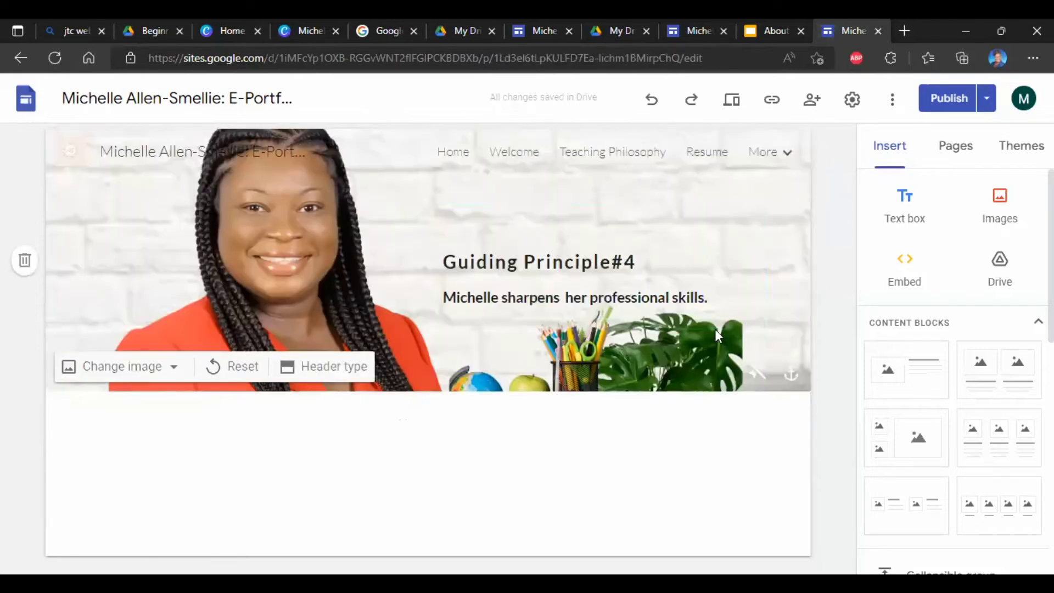
{"action": "mouse_move", "coordinate": [787, 158]}
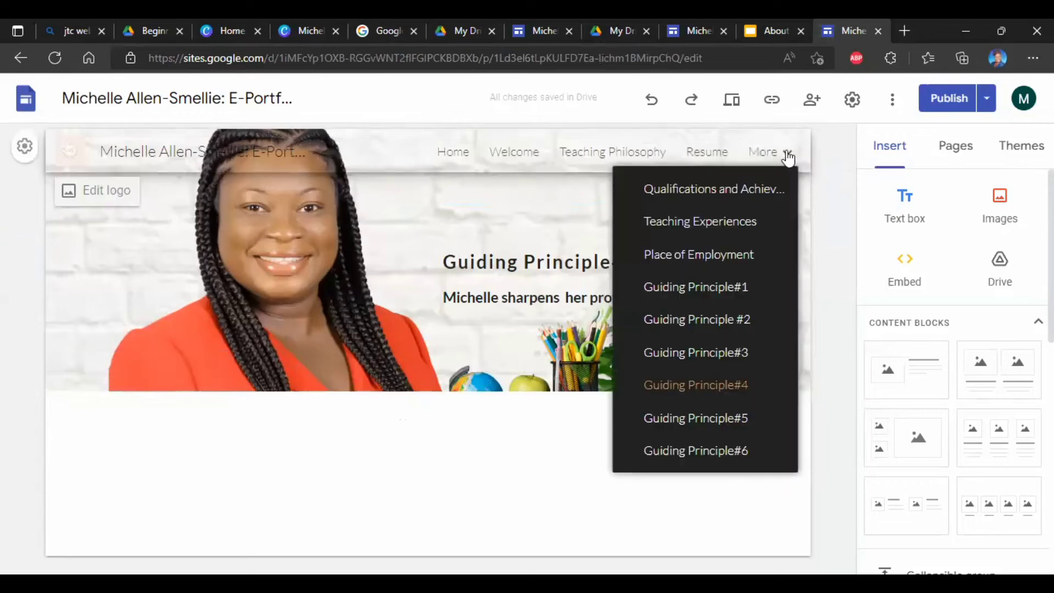
{"action": "left_click", "coordinate": [708, 416]}
{"action": "mouse_move", "coordinate": [789, 158]}
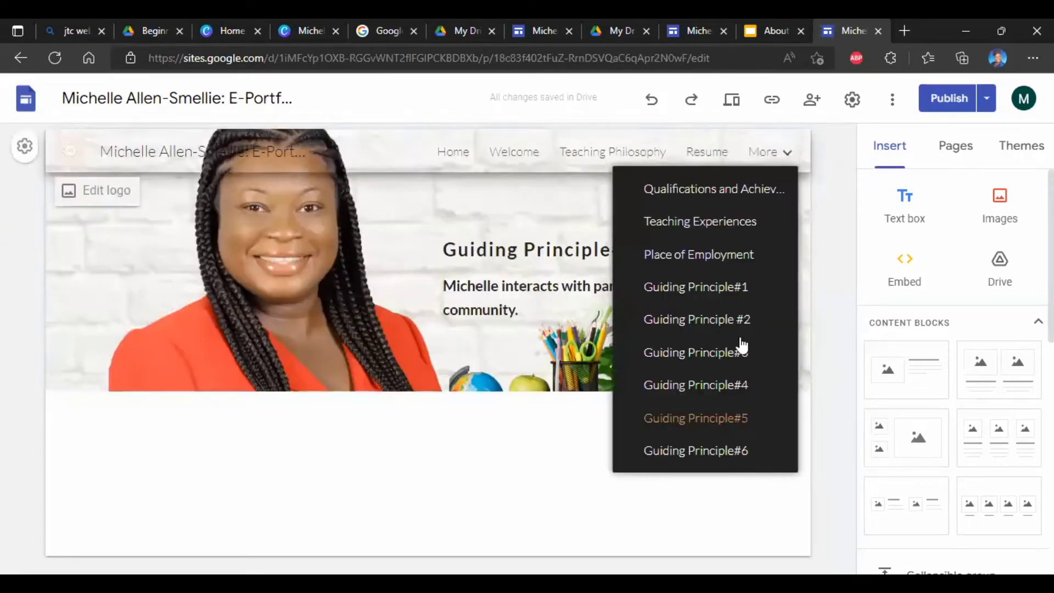
{"action": "left_click", "coordinate": [719, 454]}
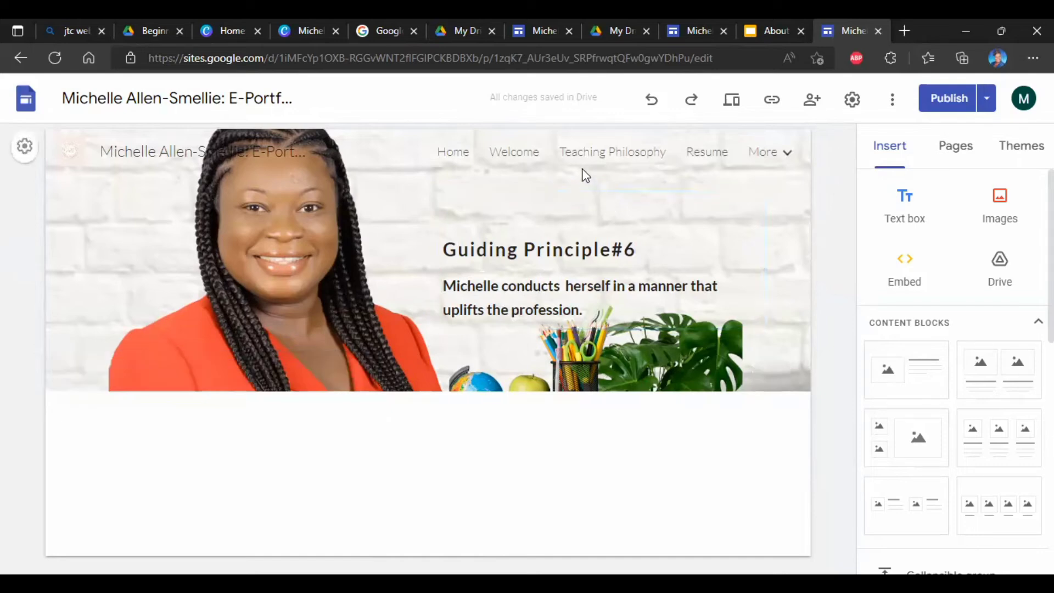
- Examine the headers of the sample site's Welcome, Teaching Philosophy, Resume, Qualifications and Achievements, and Teaching Experiences pages
{"action": "mouse_move", "coordinate": [777, 163]}
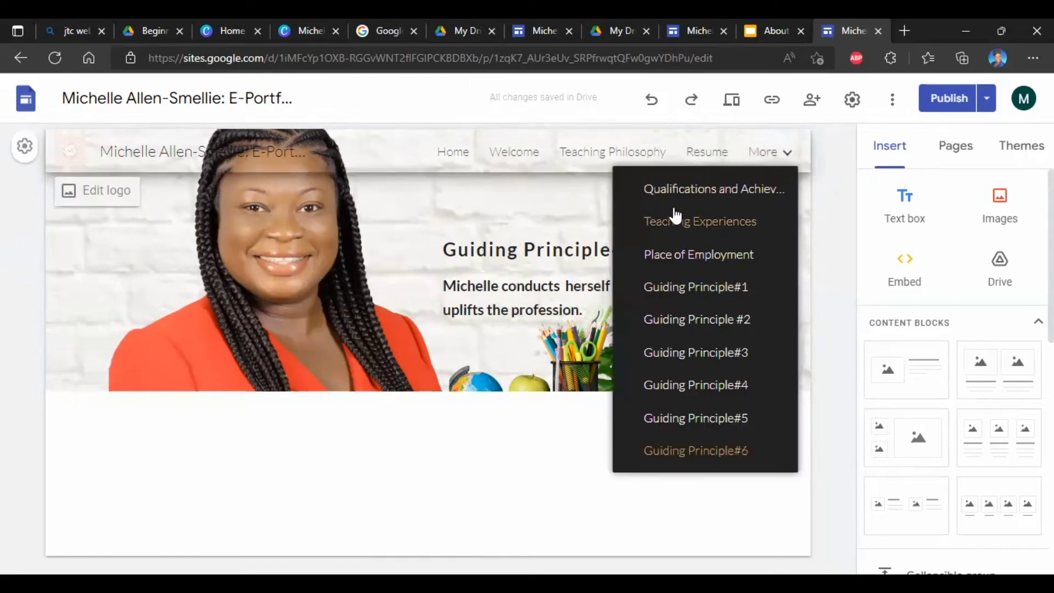
{"action": "left_click", "coordinate": [527, 156]}
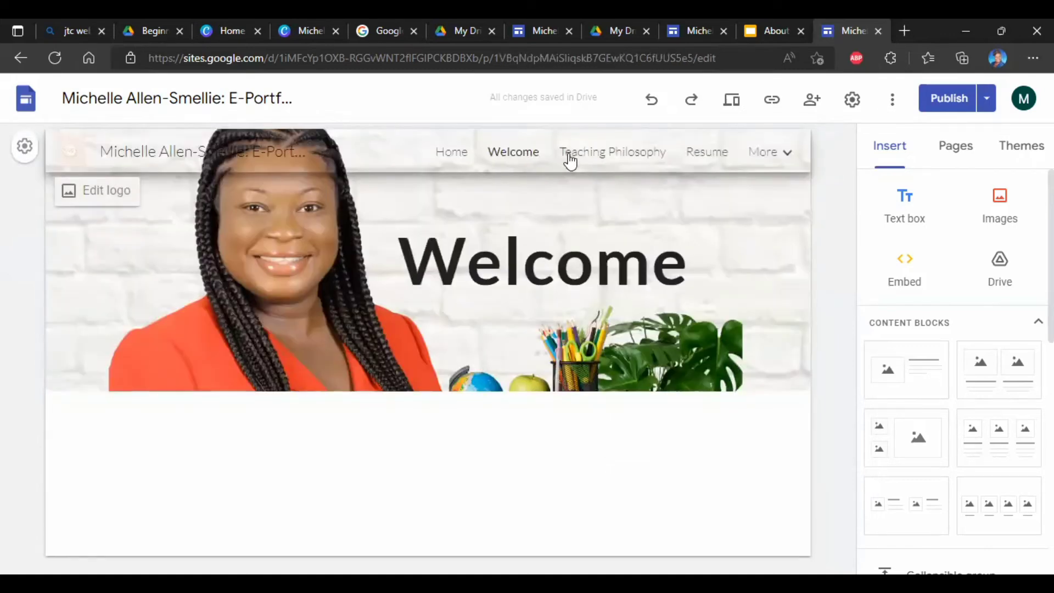
{"action": "left_click", "coordinate": [594, 158]}
{"action": "left_click", "coordinate": [665, 242]}
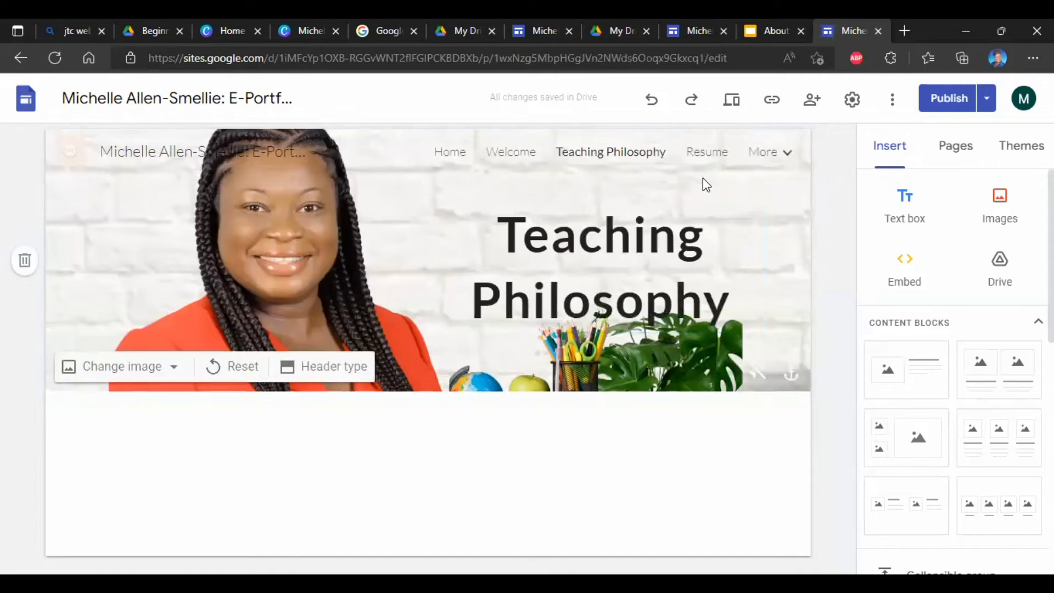
{"action": "left_click", "coordinate": [707, 159]}
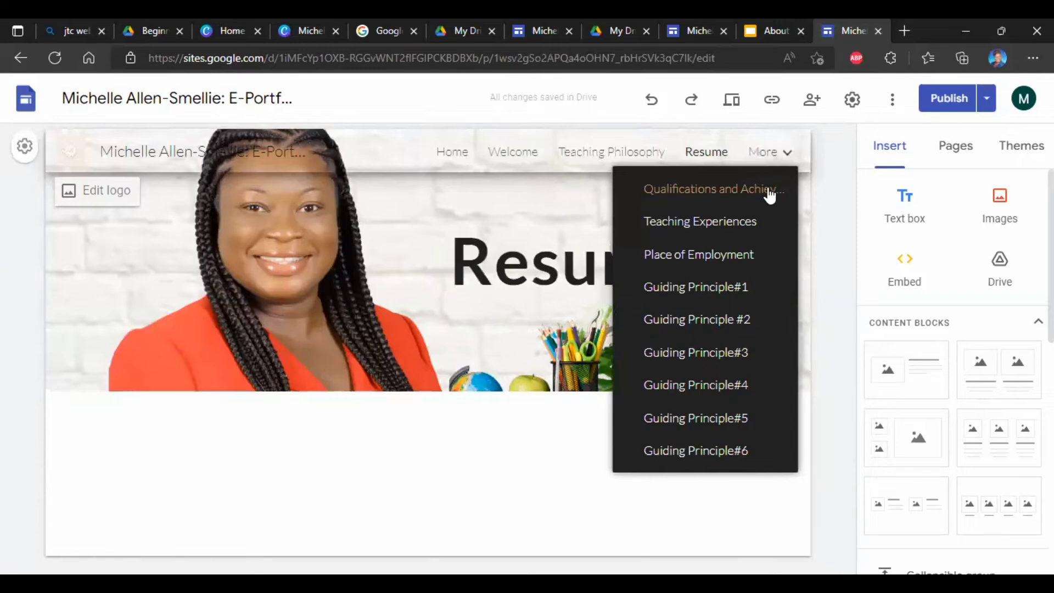
{"action": "left_click", "coordinate": [770, 195]}
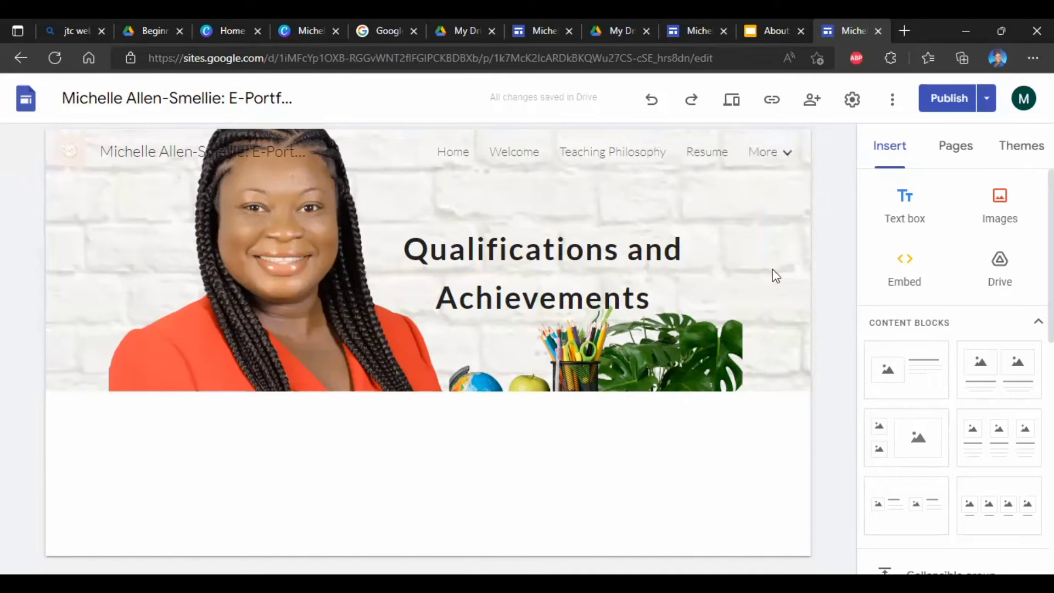
{"action": "left_click", "coordinate": [786, 160]}
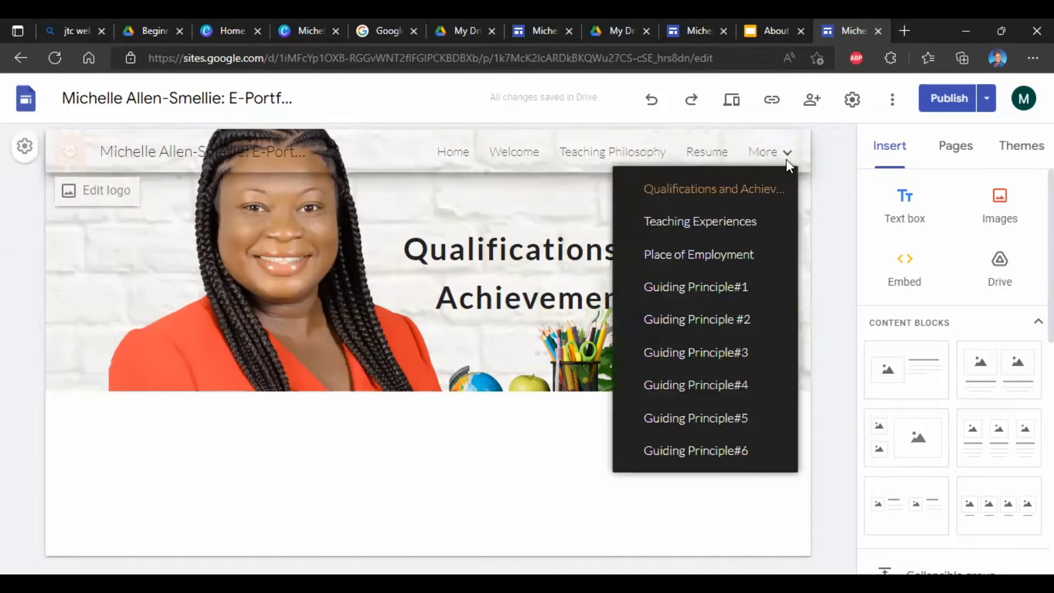
{"action": "left_click", "coordinate": [737, 221]}
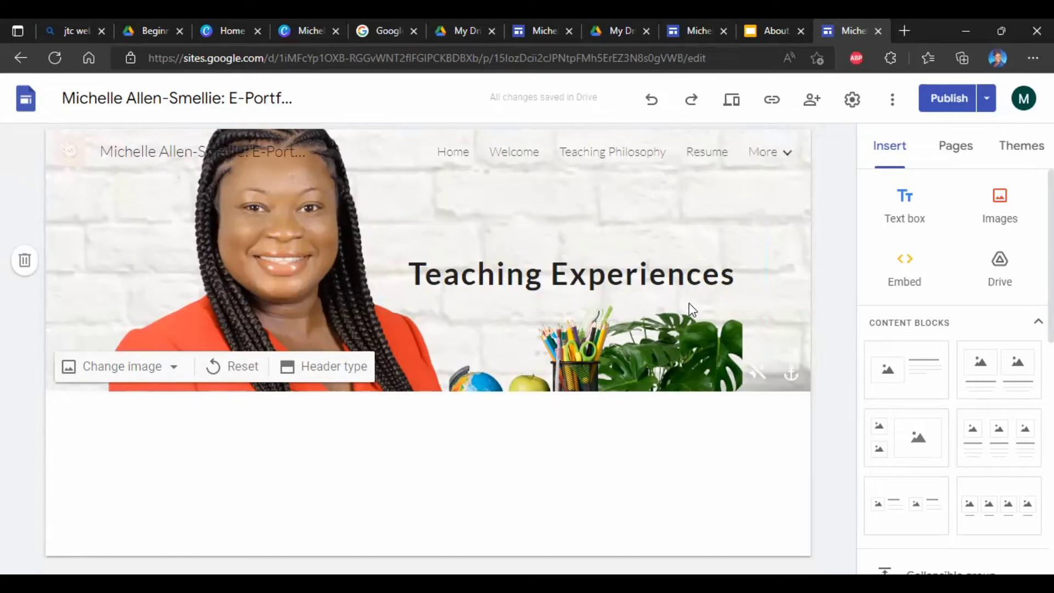
- Examine the headers of the sample site's Place of Employment and Guiding Principle #1 pages
{"action": "left_click", "coordinate": [787, 155]}
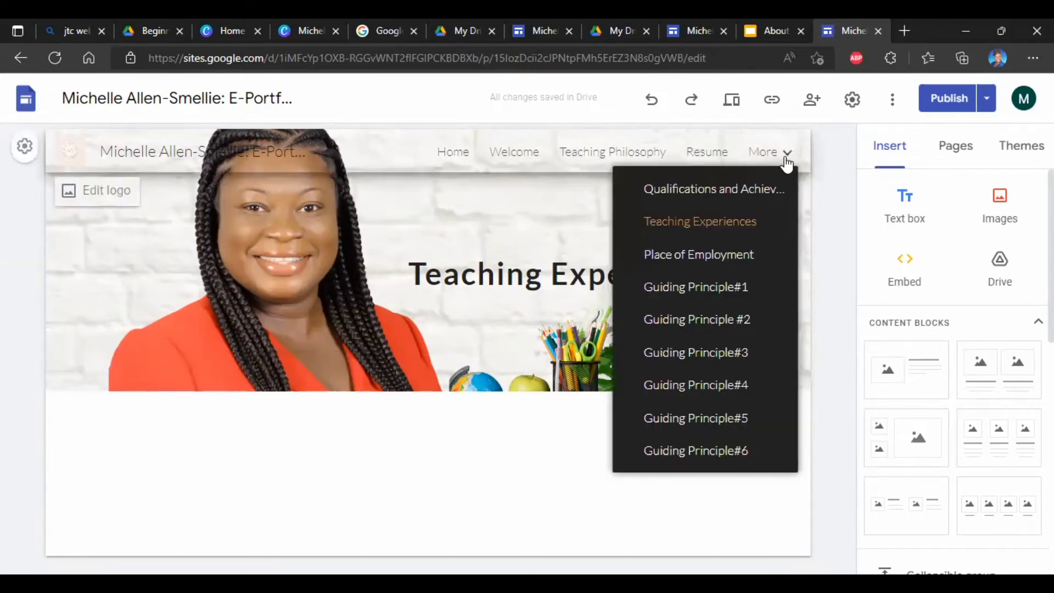
{"action": "left_click", "coordinate": [724, 257]}
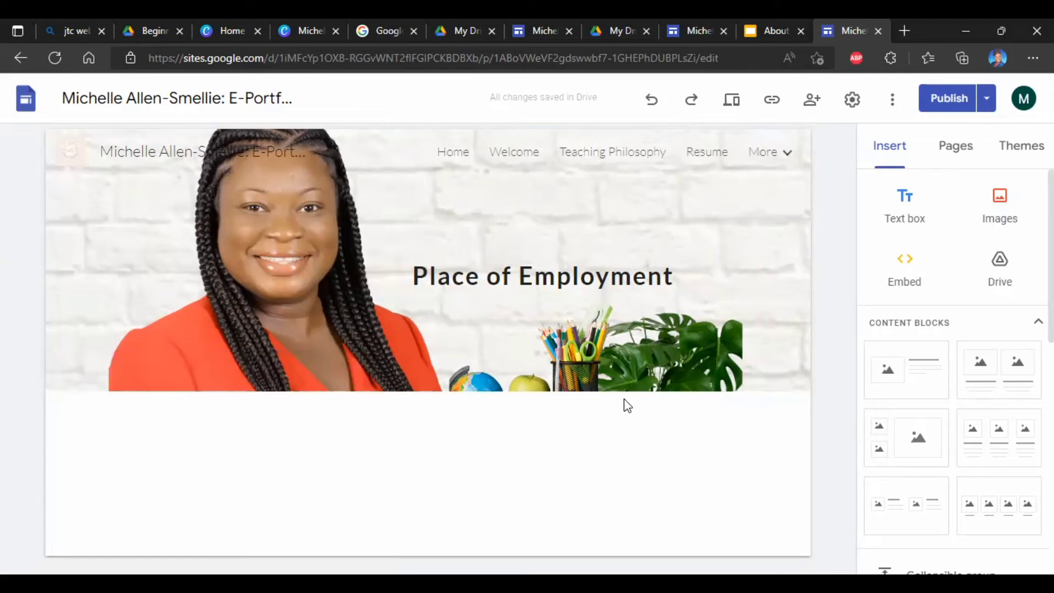
{"action": "mouse_move", "coordinate": [645, 387]}
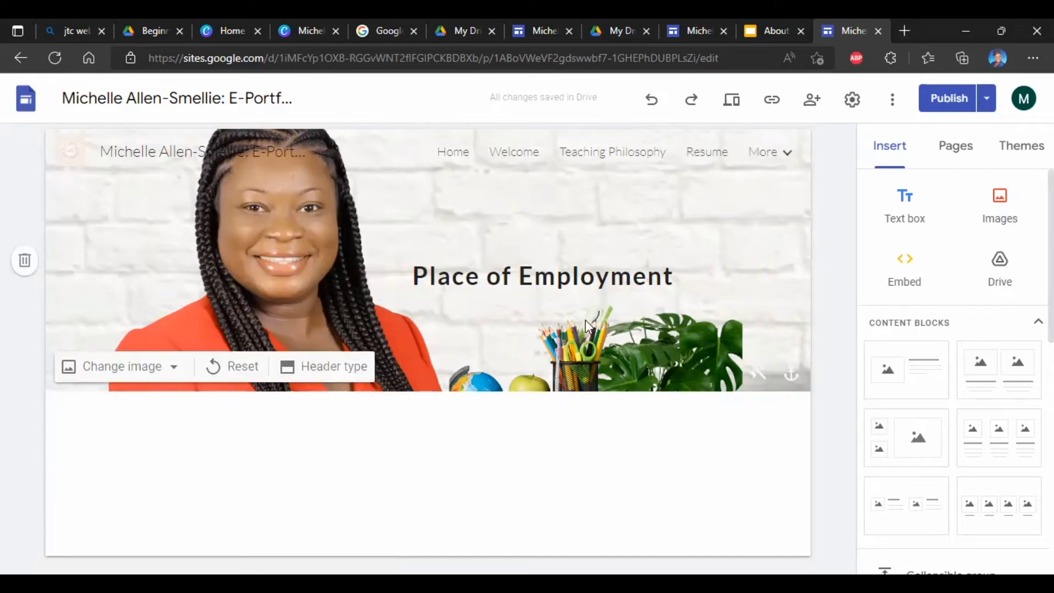
{"action": "left_click", "coordinate": [778, 152]}
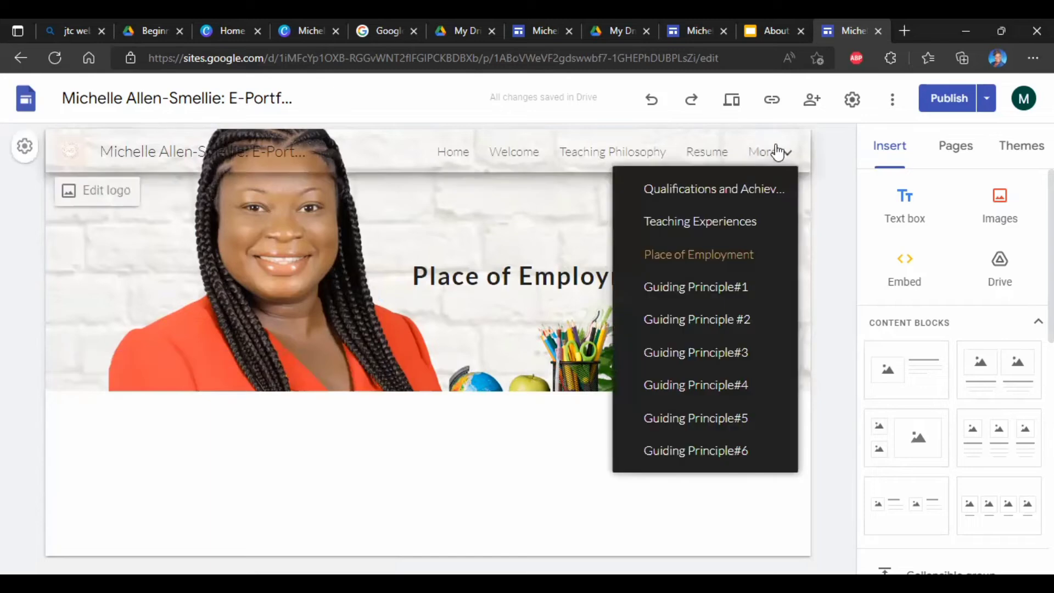
{"action": "left_click", "coordinate": [713, 291]}
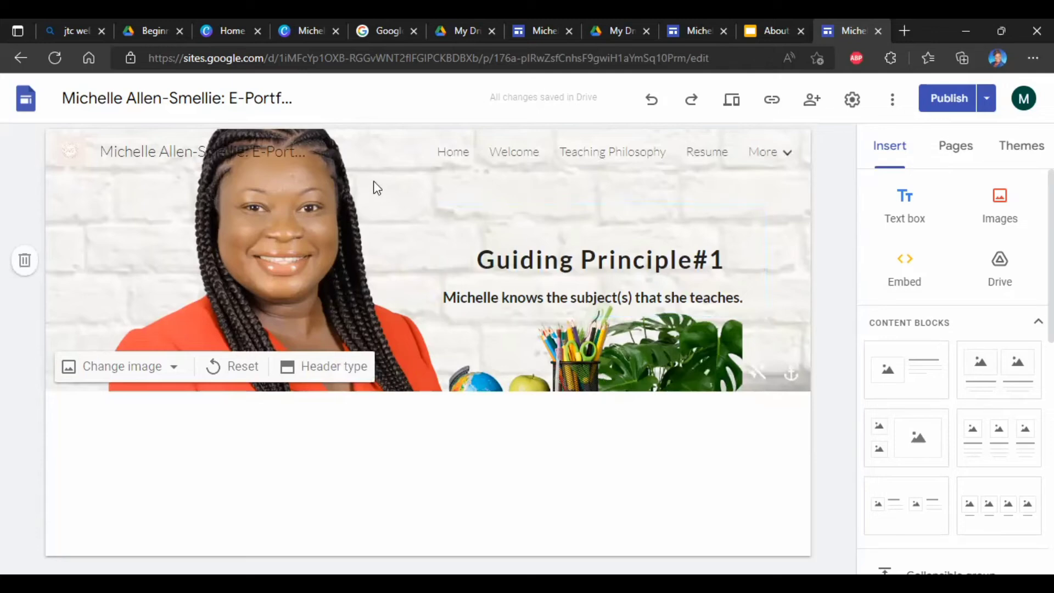
- Review the teaching standards and sources of evidence in the Beginning Teachers Appraisal document, and open the sample site's Resume page
{"action": "left_click", "coordinate": [150, 33]}
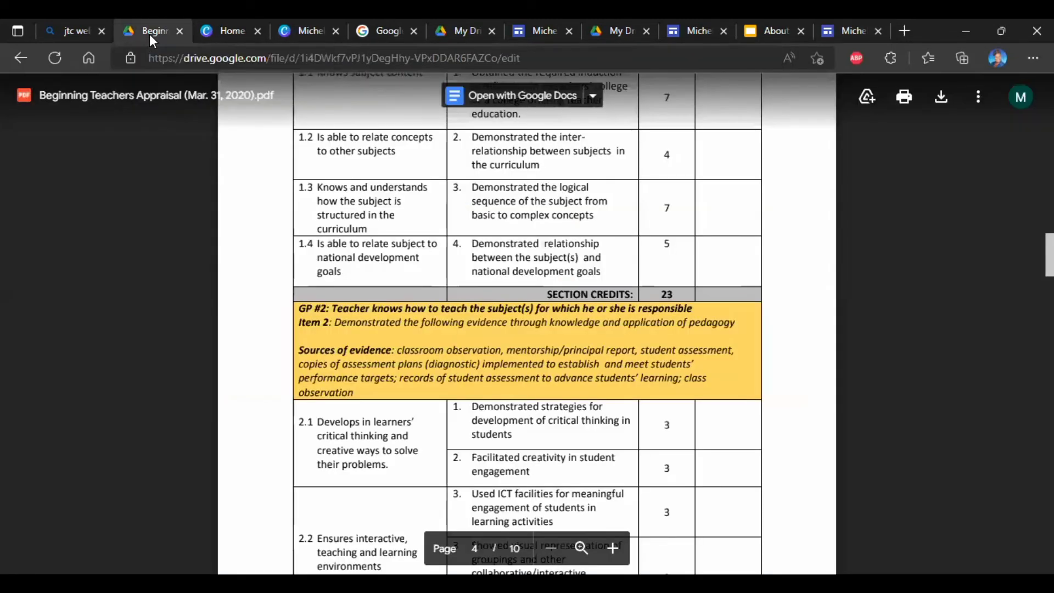
{"action": "scroll", "coordinate": [346, 284], "scroll_direction": "up", "scroll_amount": 5}
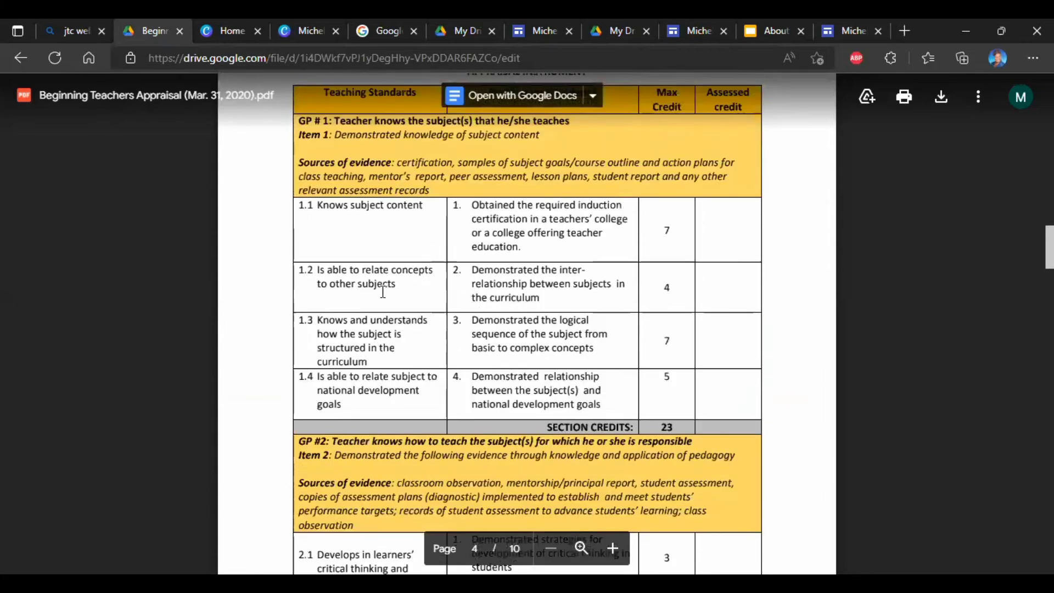
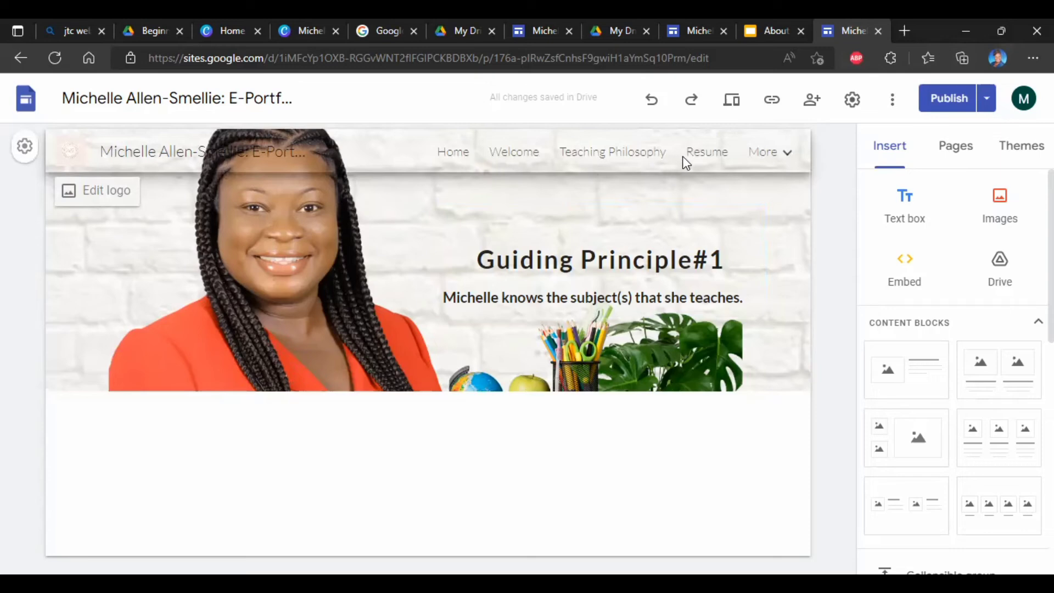
{"action": "left_click", "coordinate": [704, 162]}
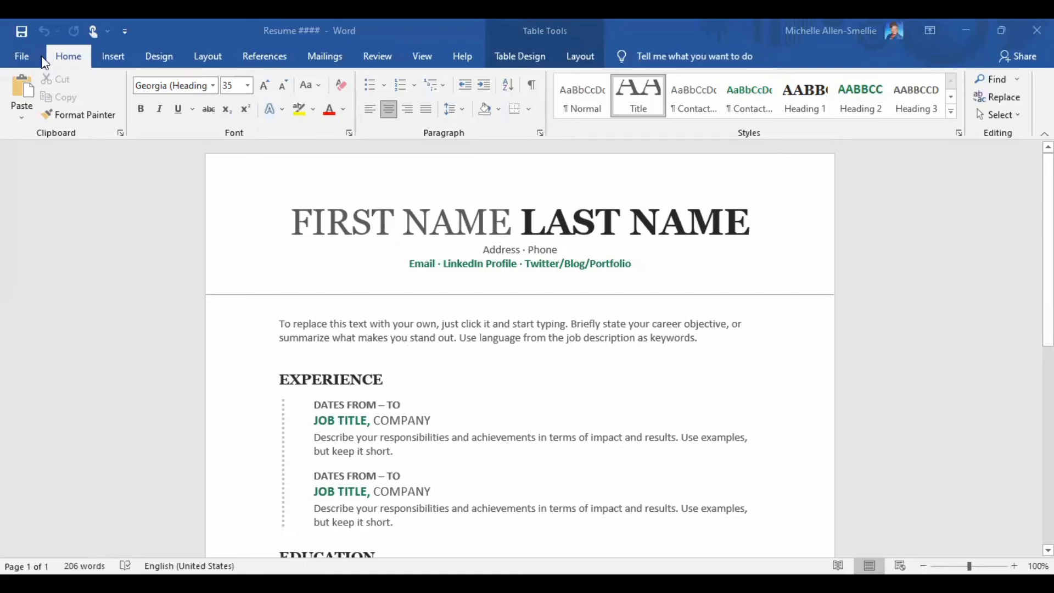
- In Word, save the resume template as a PDF named Resume #### in Documents, replacing the existing file, and close the published PDF
{"action": "left_click", "coordinate": [21, 59]}
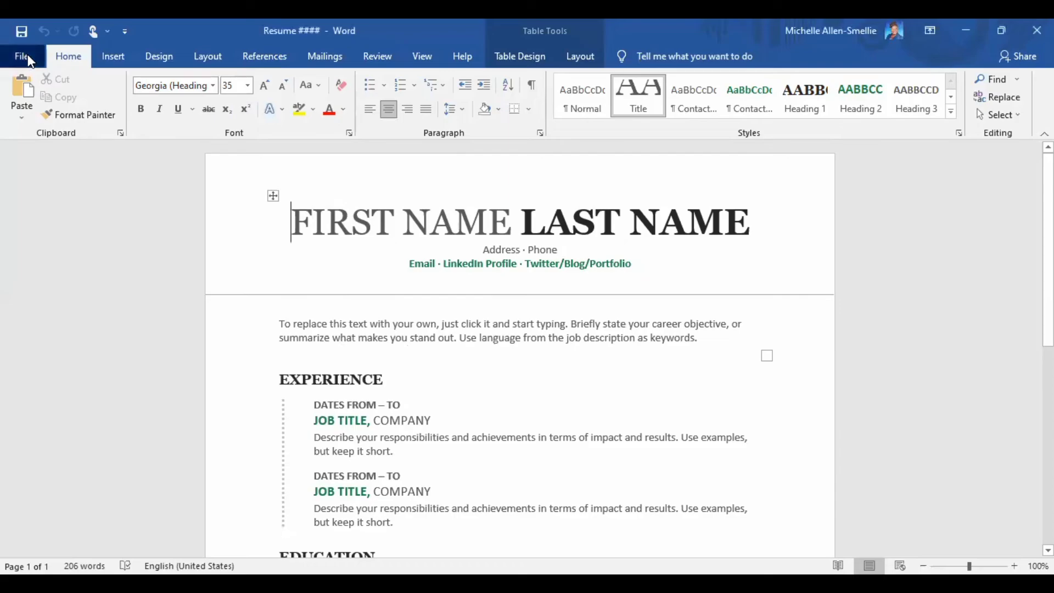
{"action": "left_click", "coordinate": [24, 57]}
{"action": "left_click", "coordinate": [57, 265]}
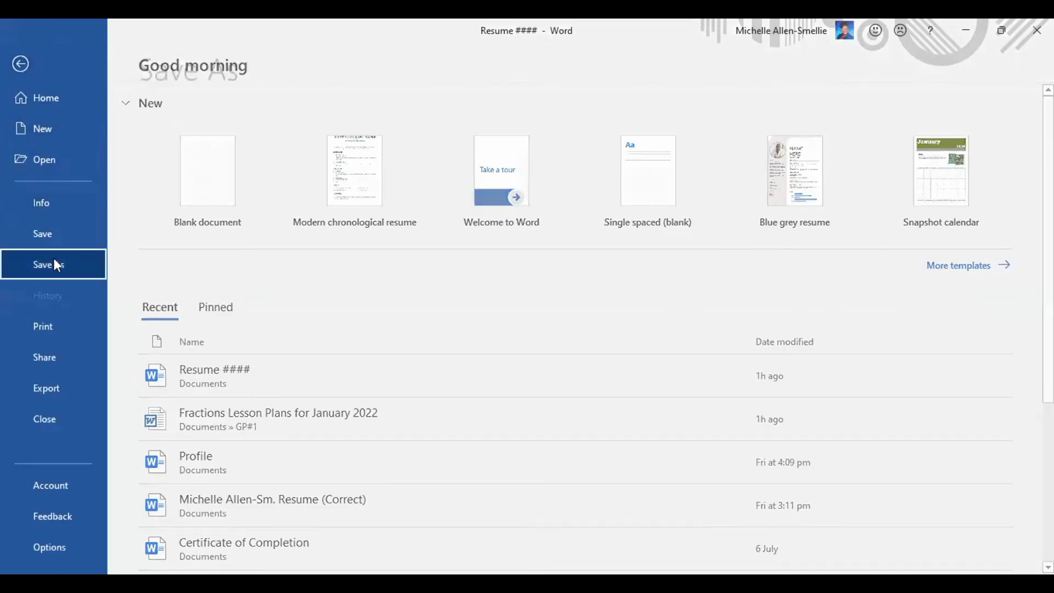
{"action": "left_click", "coordinate": [184, 291]}
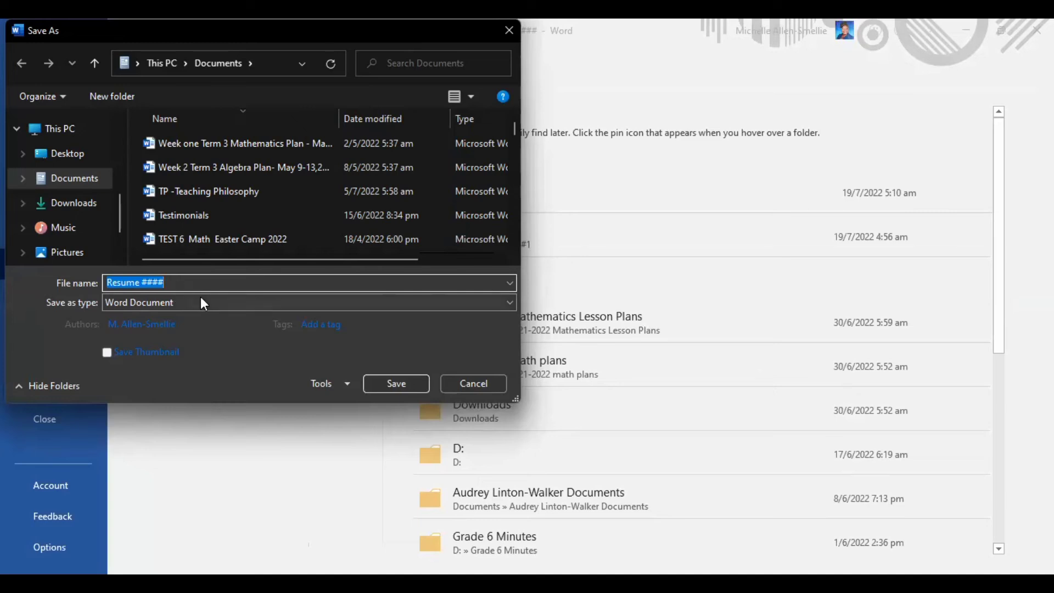
{"action": "left_click", "coordinate": [188, 281]}
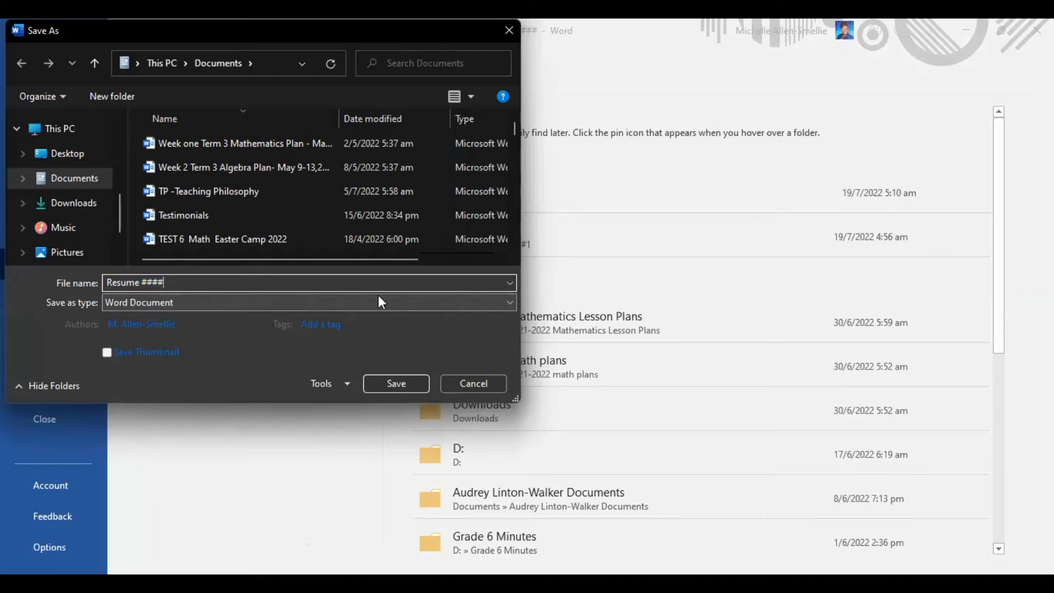
{"action": "left_click", "coordinate": [511, 303]}
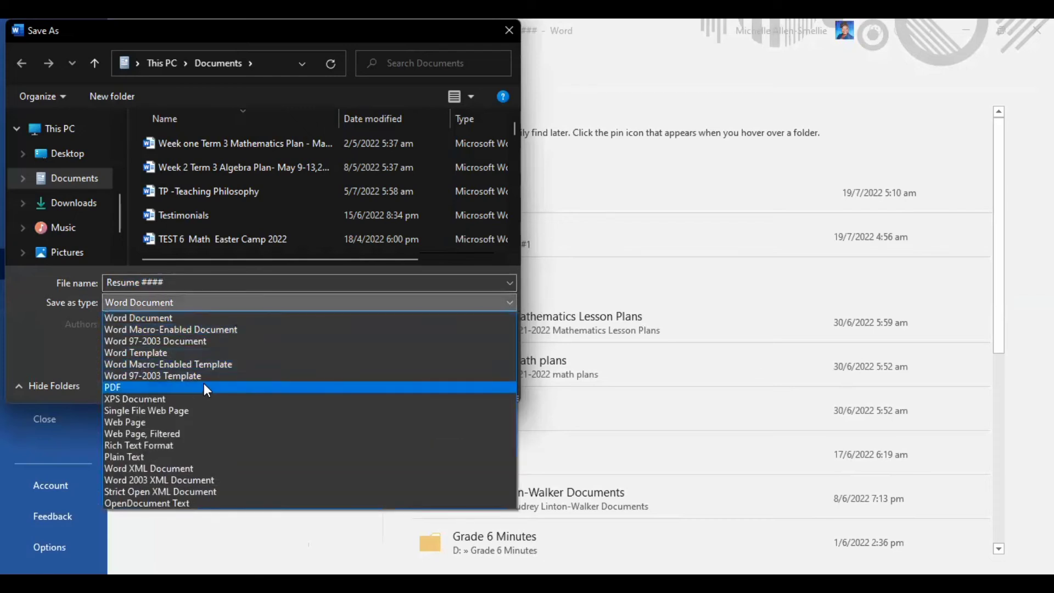
{"action": "left_click", "coordinate": [140, 388]}
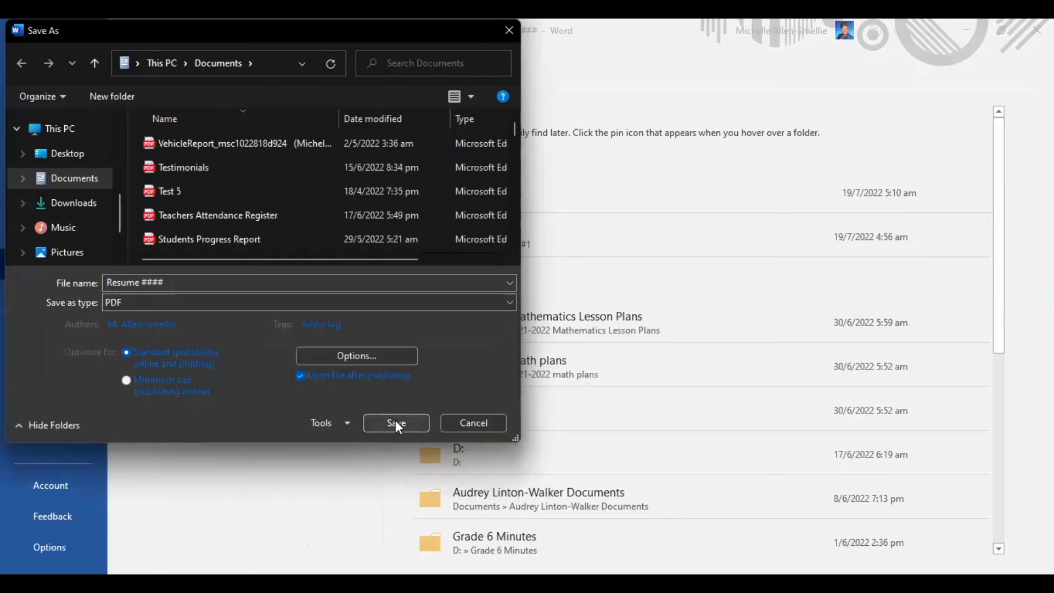
{"action": "left_click", "coordinate": [397, 424]}
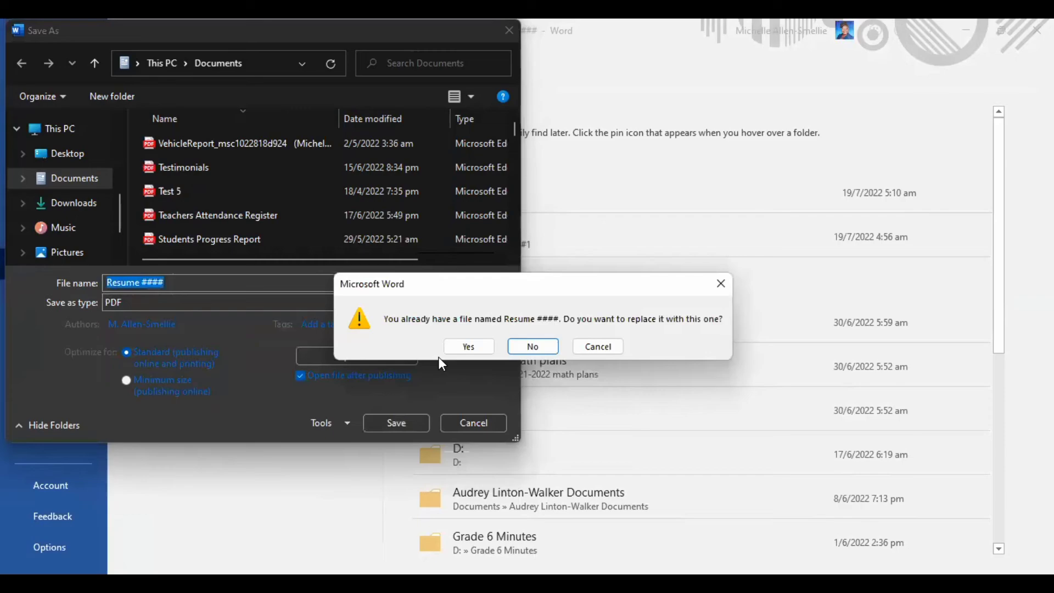
{"action": "left_click", "coordinate": [469, 346]}
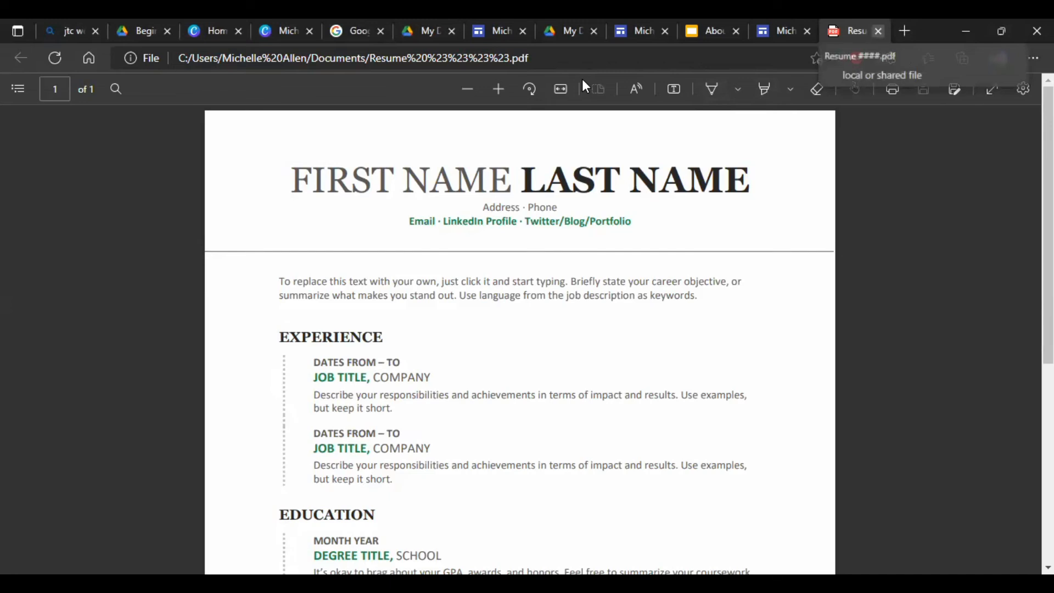
{"action": "key", "text": "ctrl+w"}
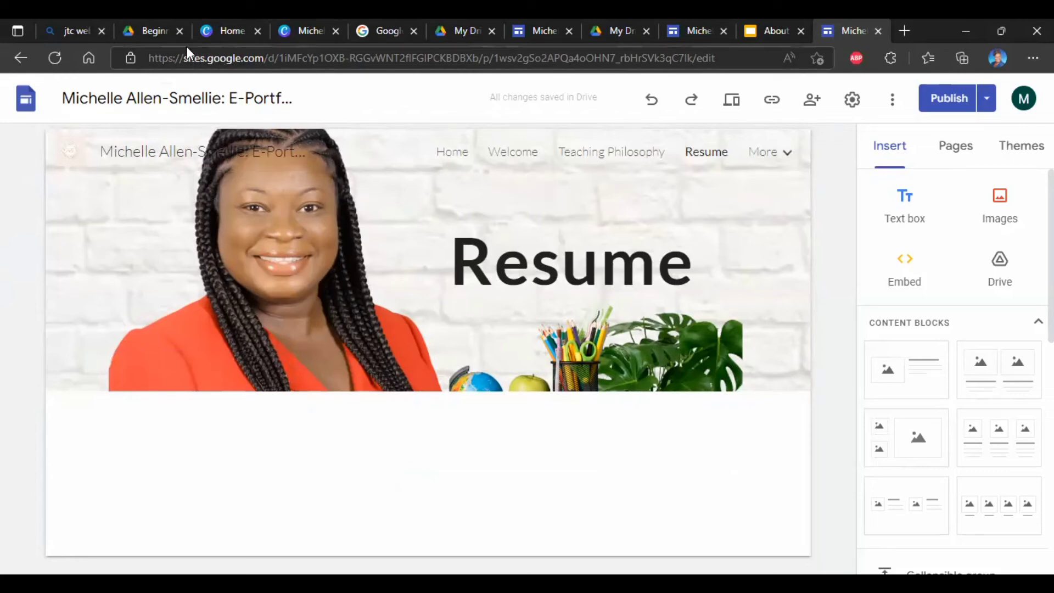
- Return the appraisal document's page to the JTC resources library and open Google Drive from the Google Account page
{"action": "left_click", "coordinate": [159, 33]}
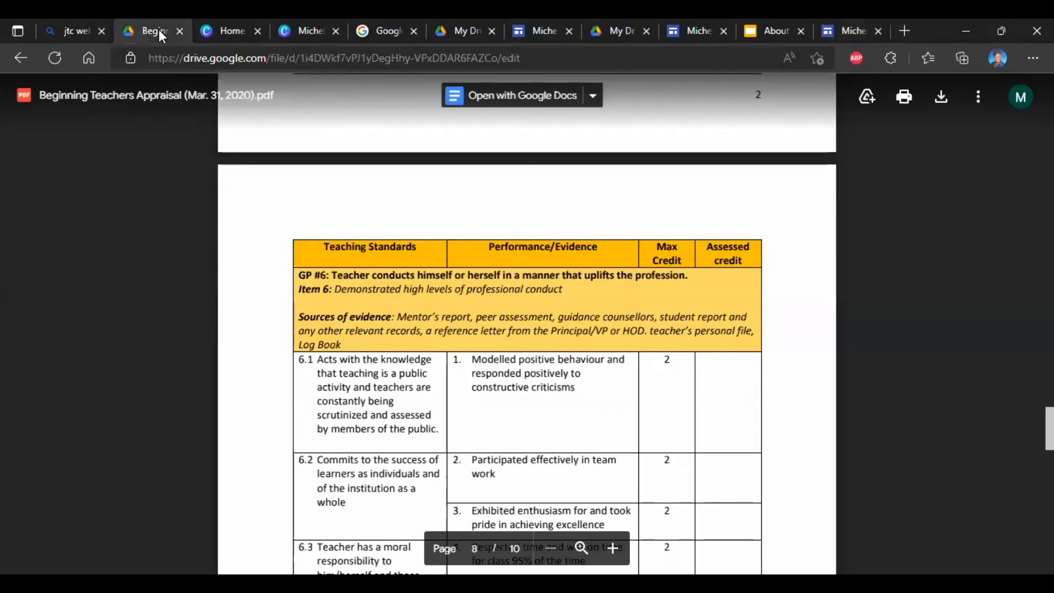
{"action": "left_click", "coordinate": [20, 58]}
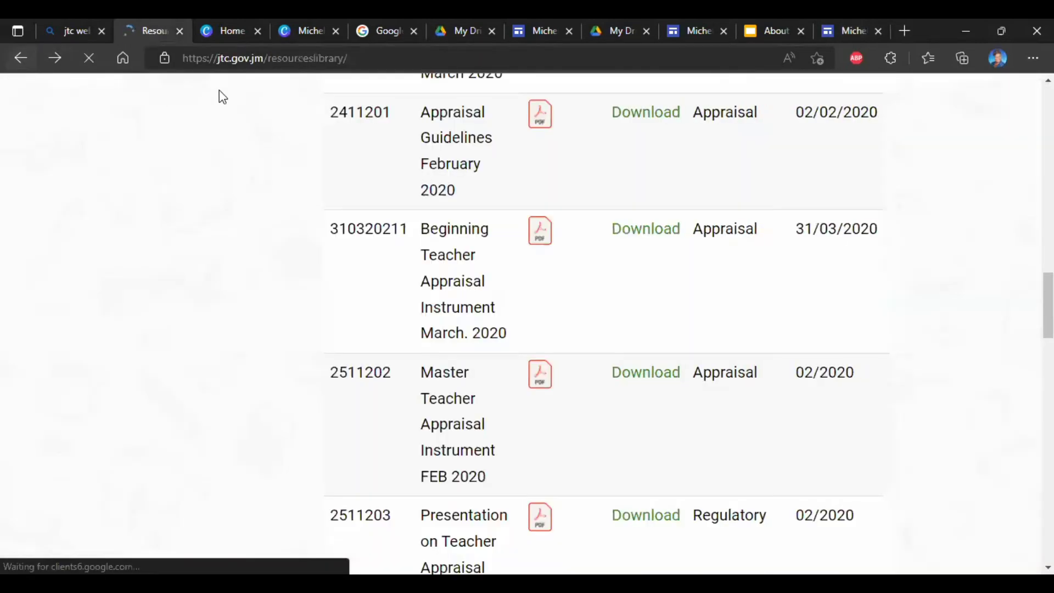
{"action": "left_click", "coordinate": [371, 43]}
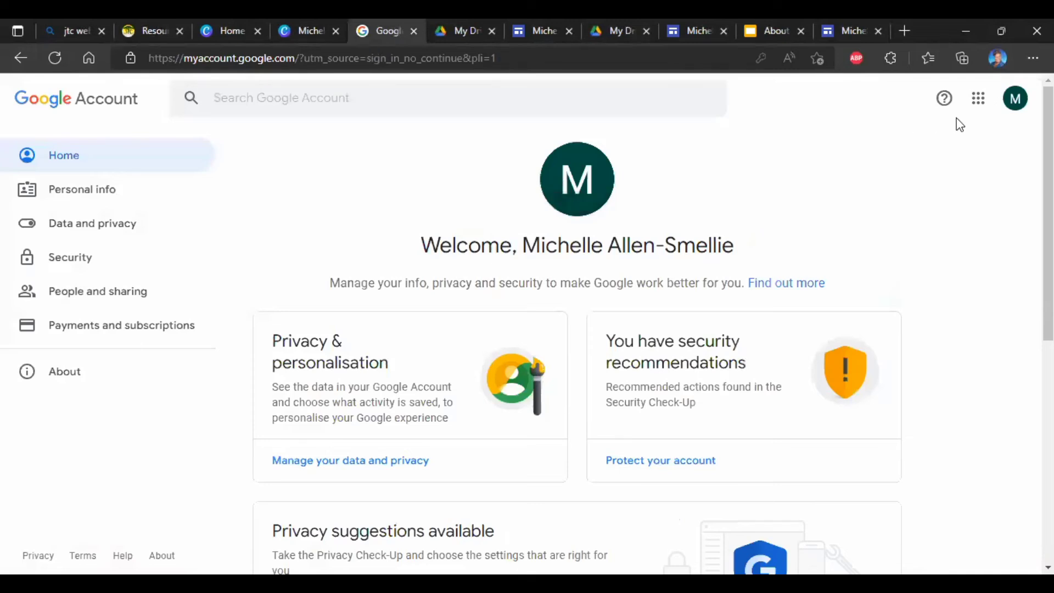
{"action": "left_click", "coordinate": [982, 99]}
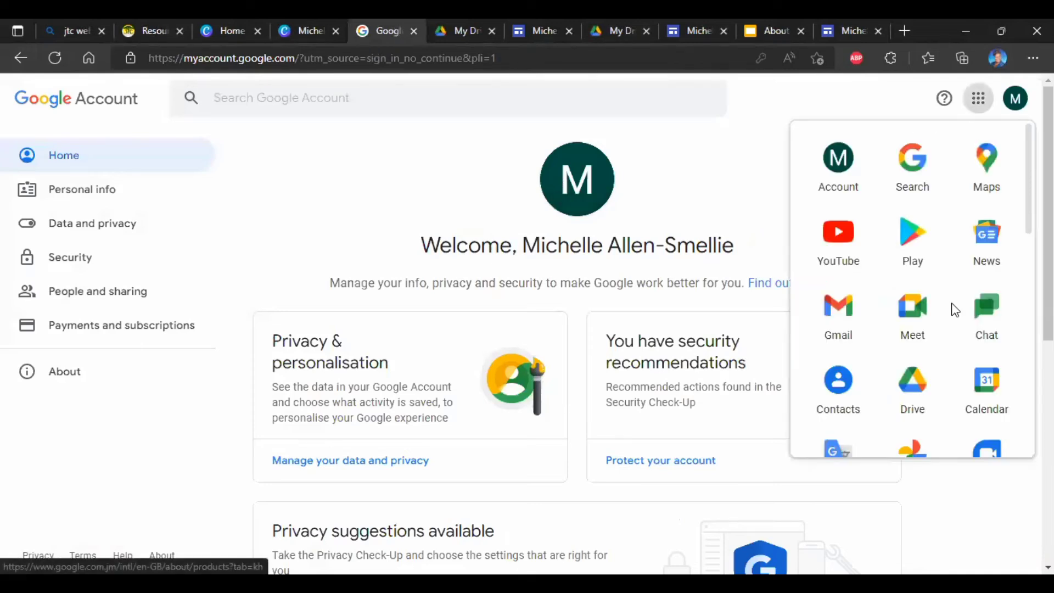
{"action": "left_click", "coordinate": [923, 379]}
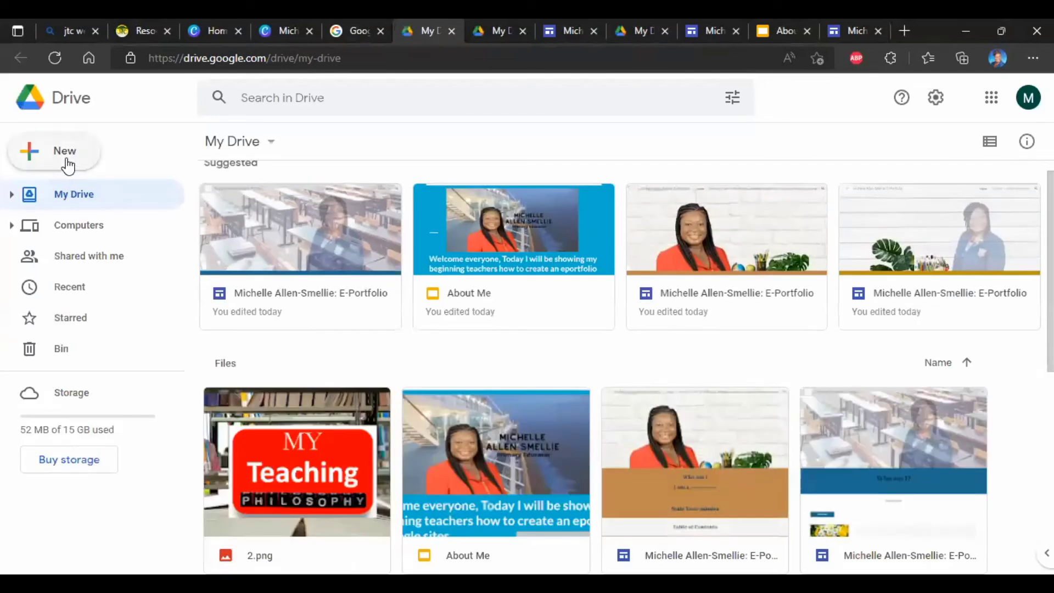
- Upload Resume ####.pdf from the Documents folder to My Drive
{"action": "left_click", "coordinate": [44, 159]}
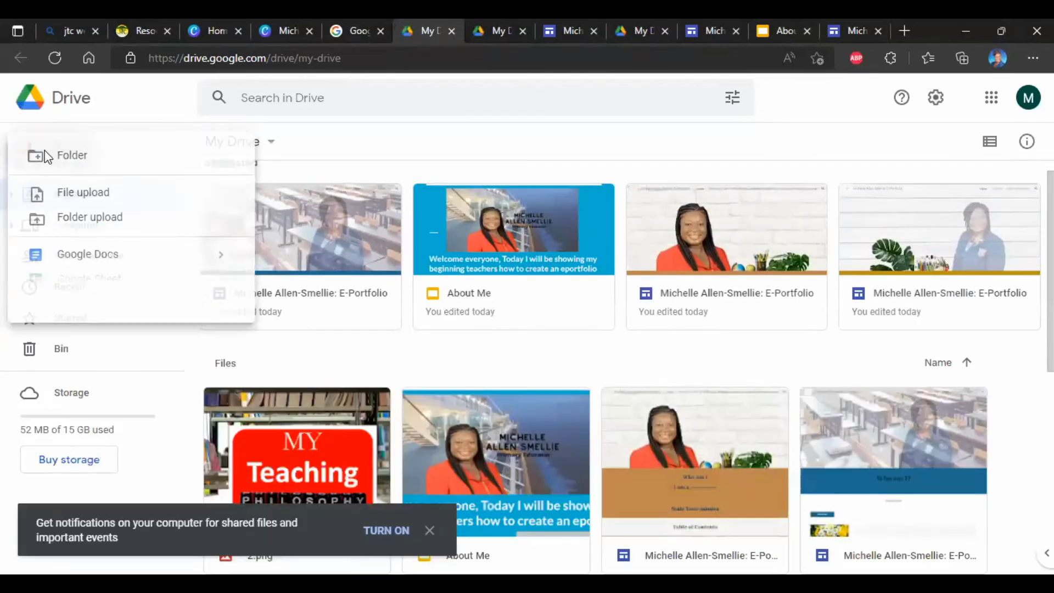
{"action": "left_click", "coordinate": [67, 195]}
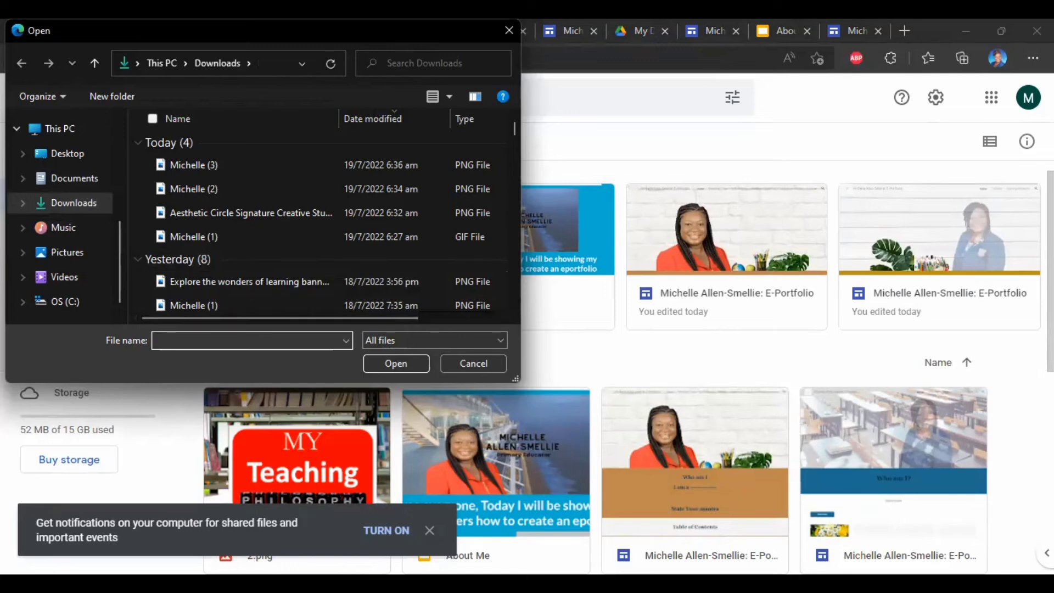
{"action": "type", "text": "resum"}
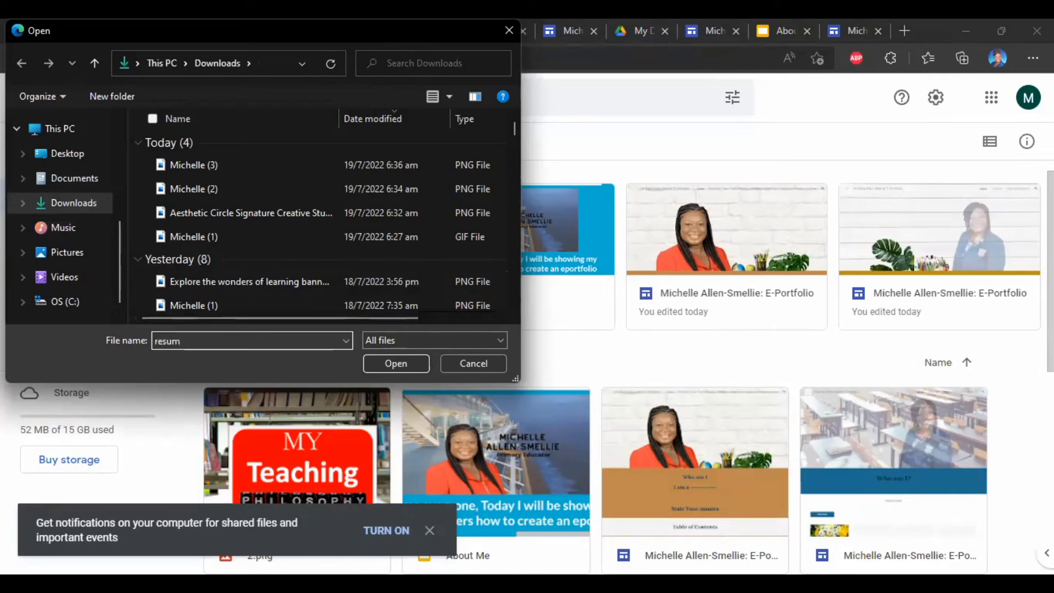
{"action": "left_click", "coordinate": [86, 190]}
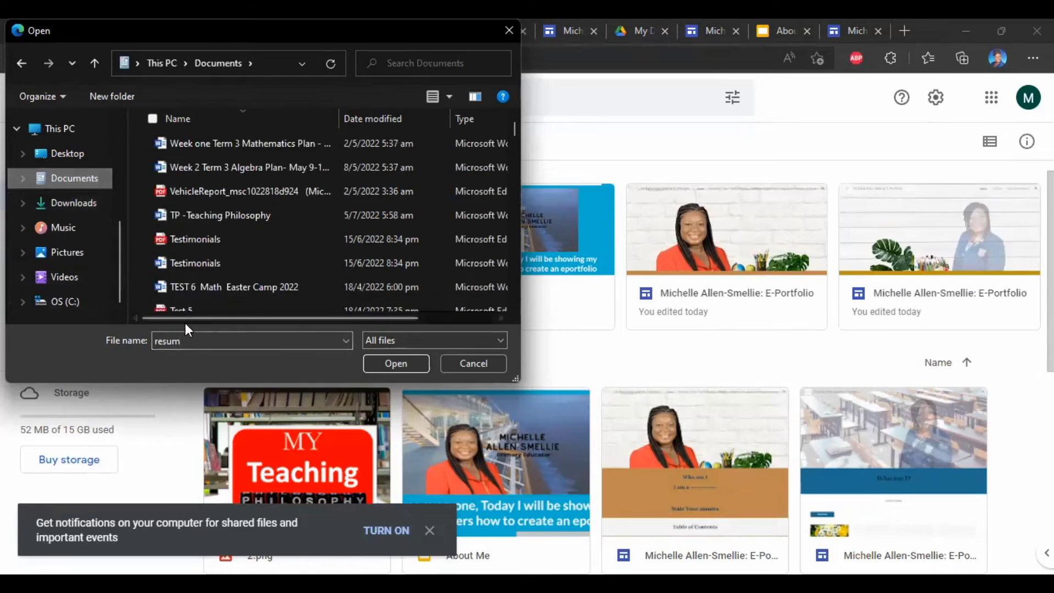
{"action": "left_click", "coordinate": [193, 338]}
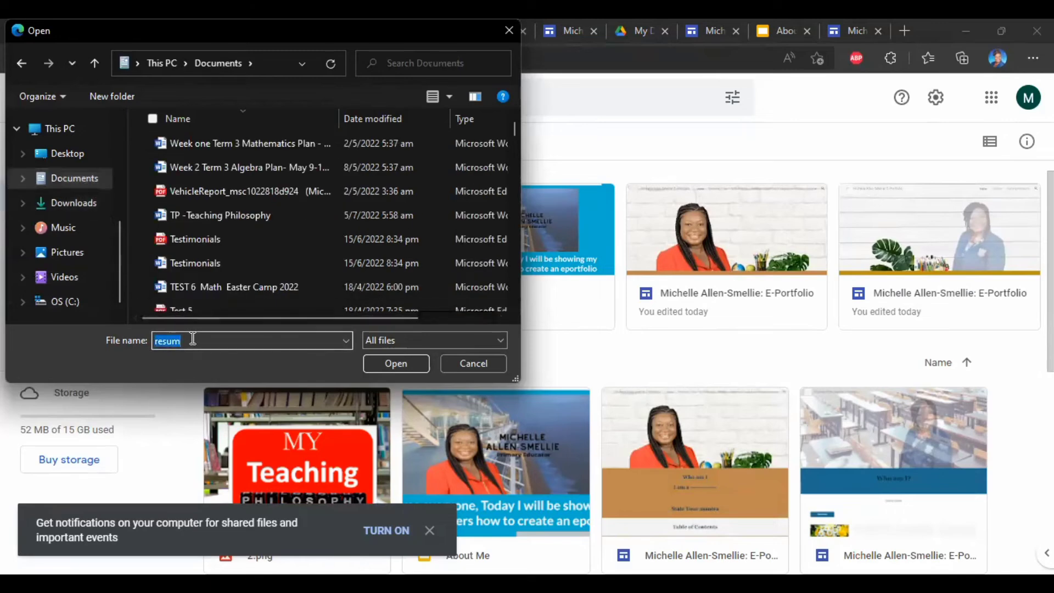
{"action": "key", "text": "BackSpace"}
{"action": "type", "text": "re"}
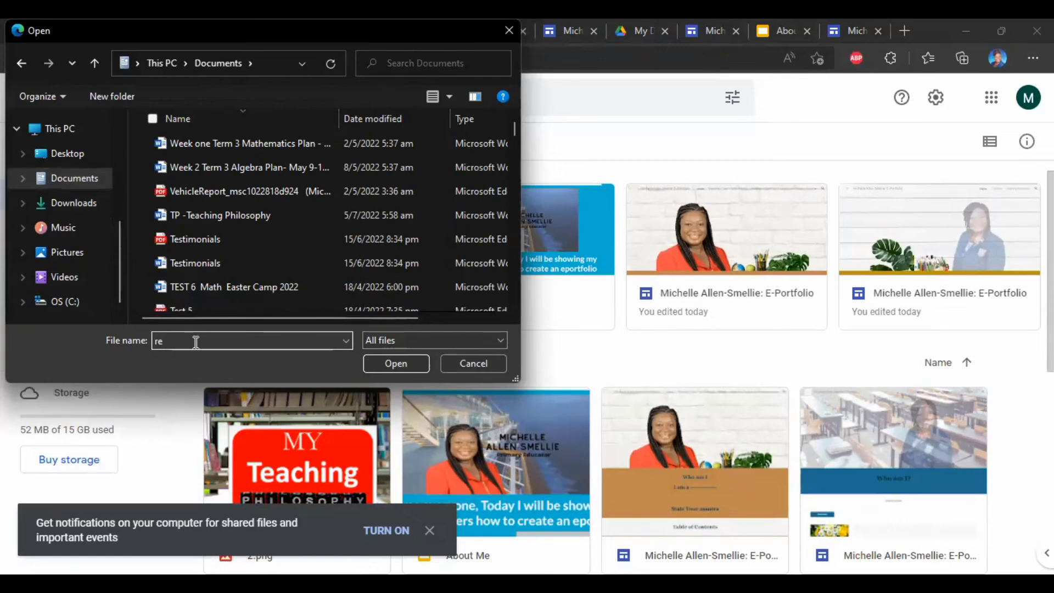
{"action": "left_click", "coordinate": [386, 366]}
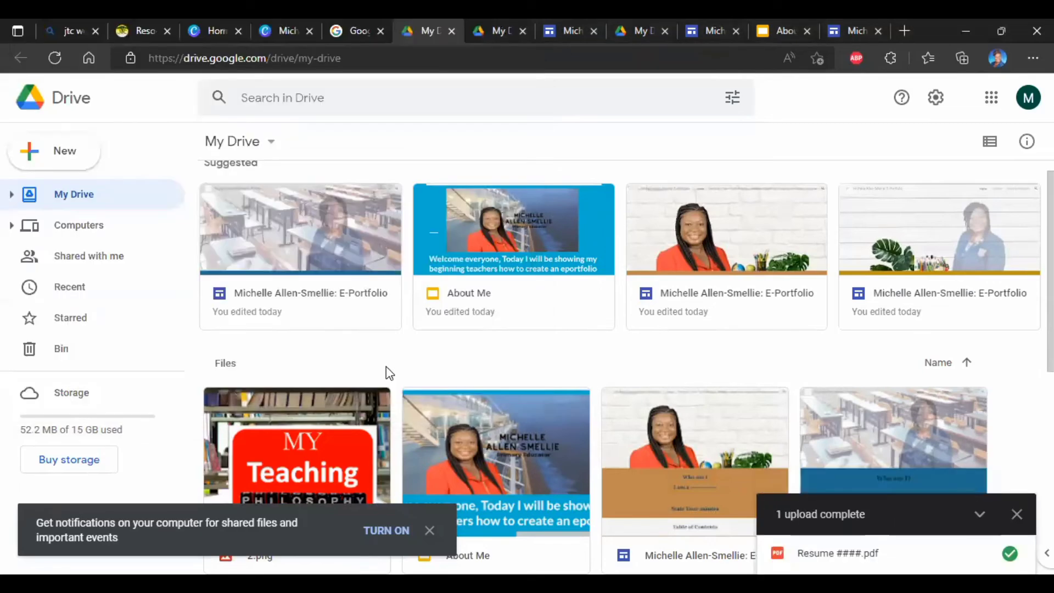
- Share Resume ####.pdf from the recent Drive files with general access set to Anyone with the link
{"action": "left_click", "coordinate": [90, 289]}
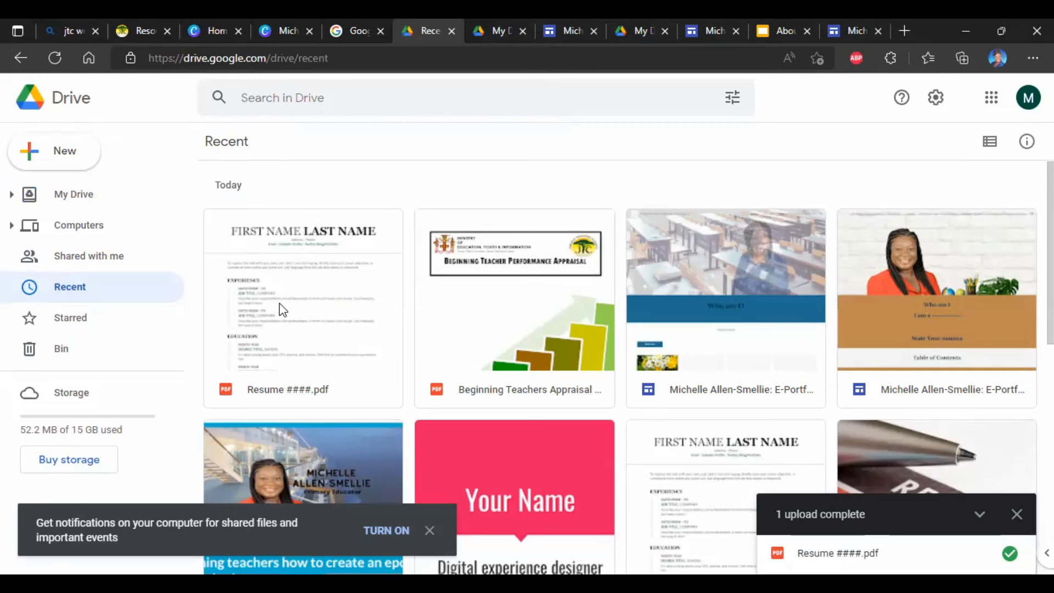
{"action": "left_click", "coordinate": [284, 308]}
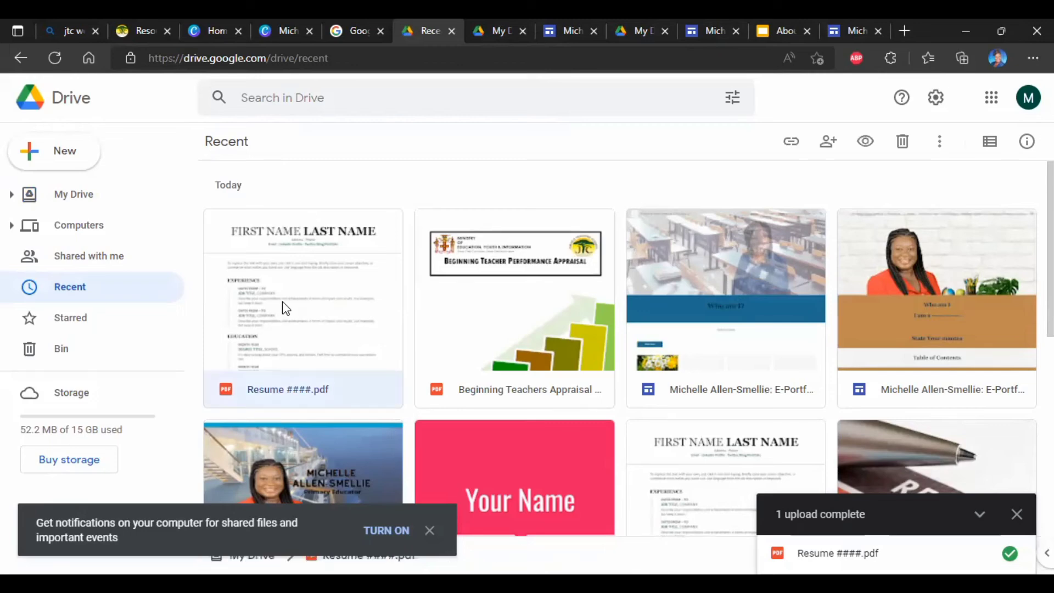
{"action": "right_click", "coordinate": [299, 291]}
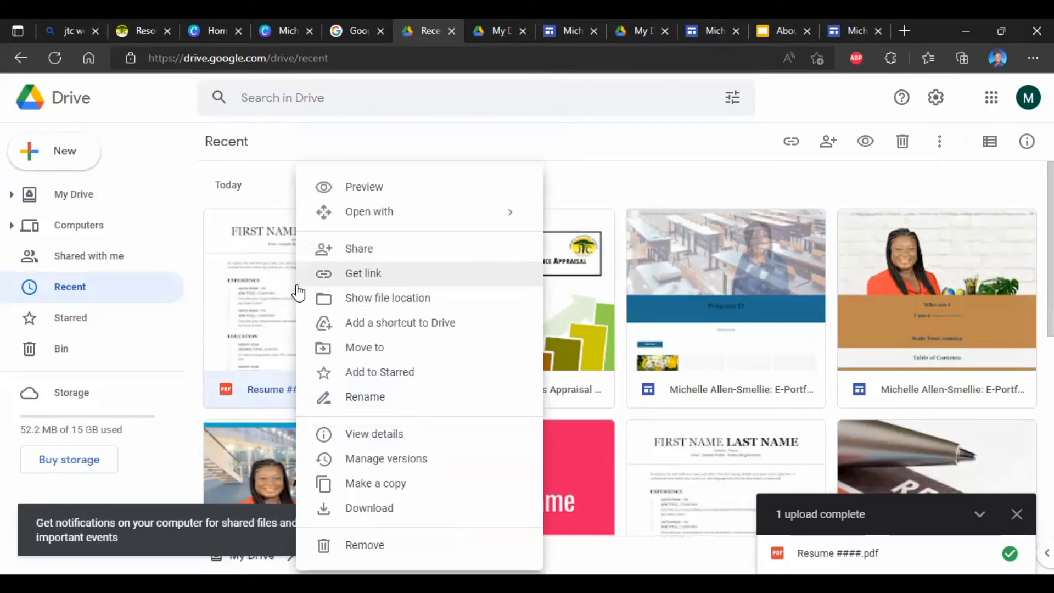
{"action": "left_click", "coordinate": [345, 275]}
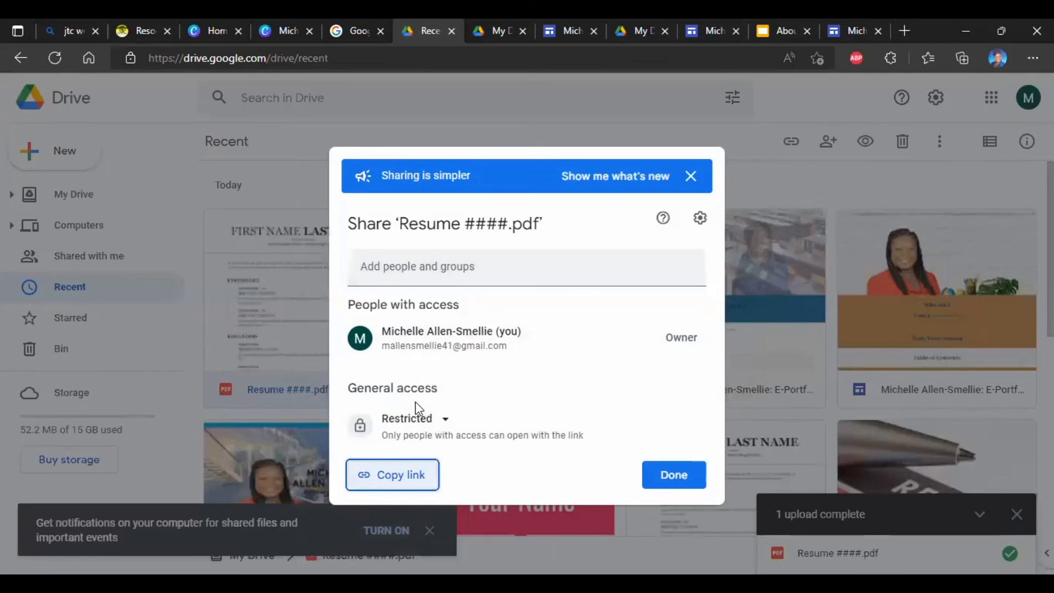
{"action": "left_click", "coordinate": [446, 421]}
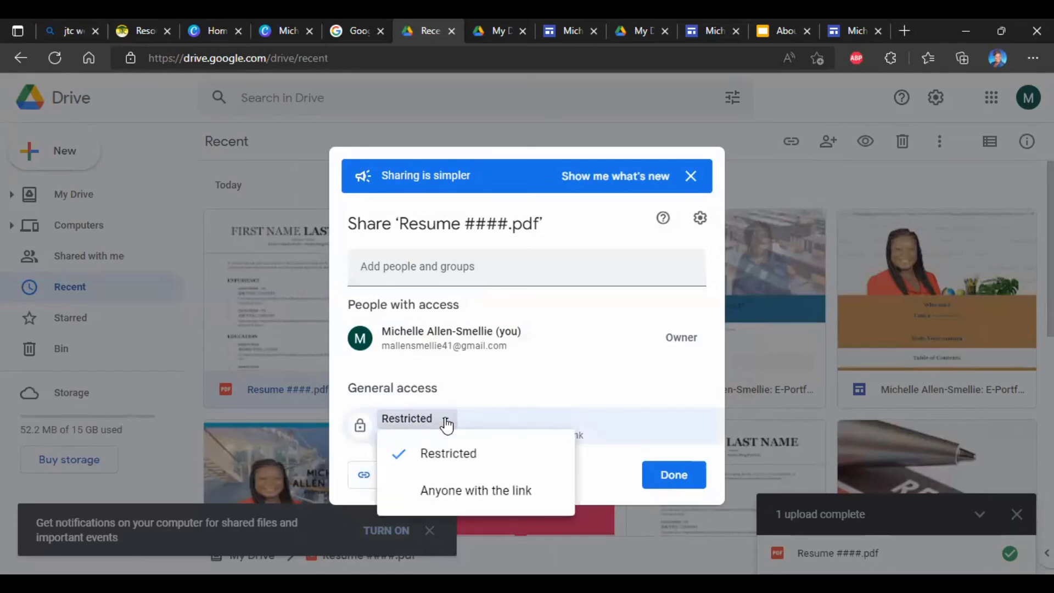
{"action": "left_click", "coordinate": [465, 497]}
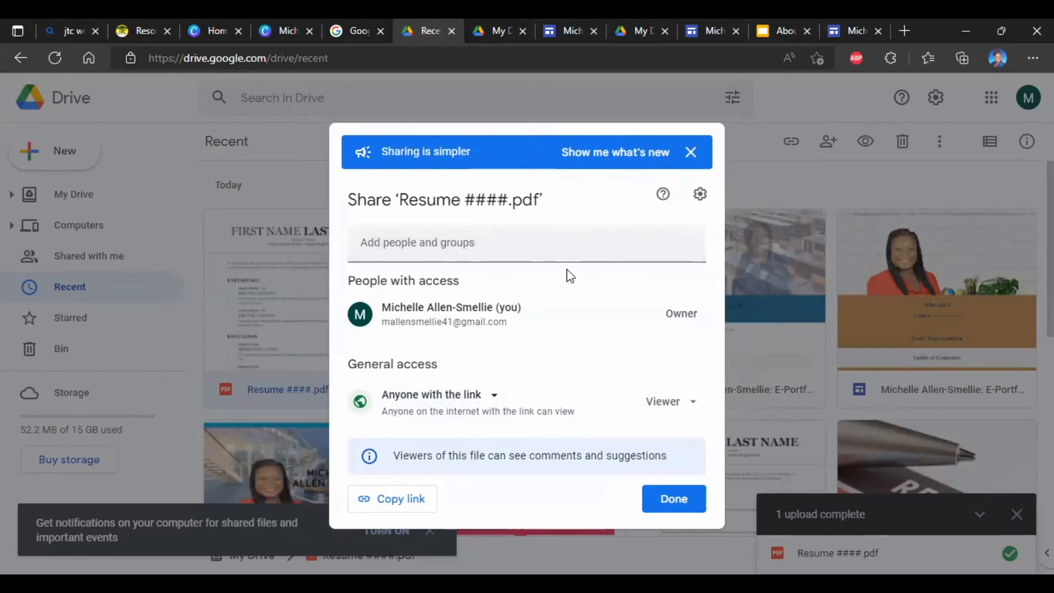
- Disable resharing by editors and the download, print and copy option for viewers and commenters of Resume ####.pdf
{"action": "left_click", "coordinate": [700, 195]}
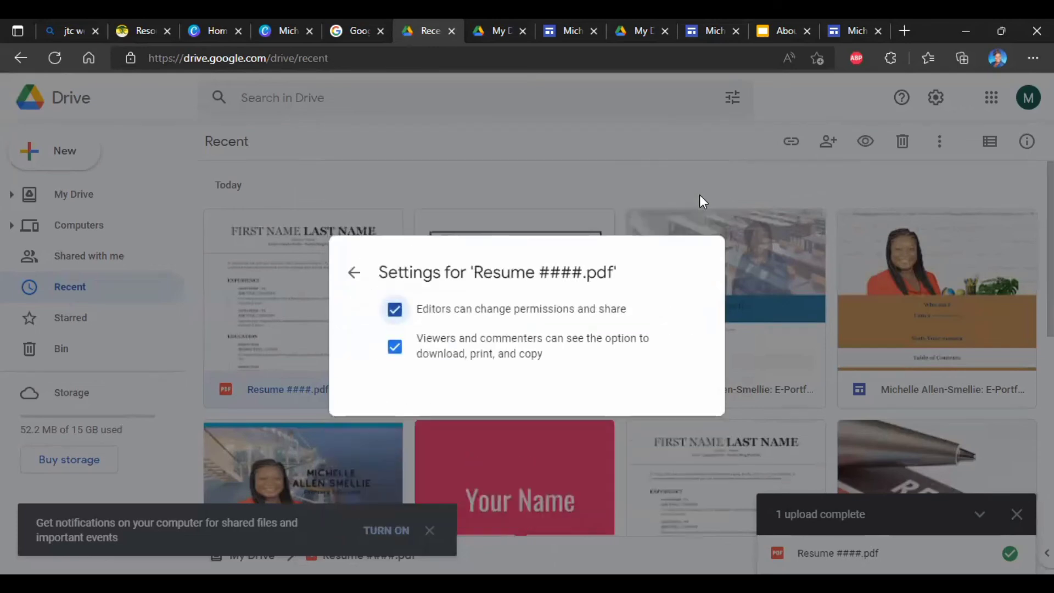
{"action": "left_click", "coordinate": [395, 309]}
{"action": "left_click", "coordinate": [395, 347]}
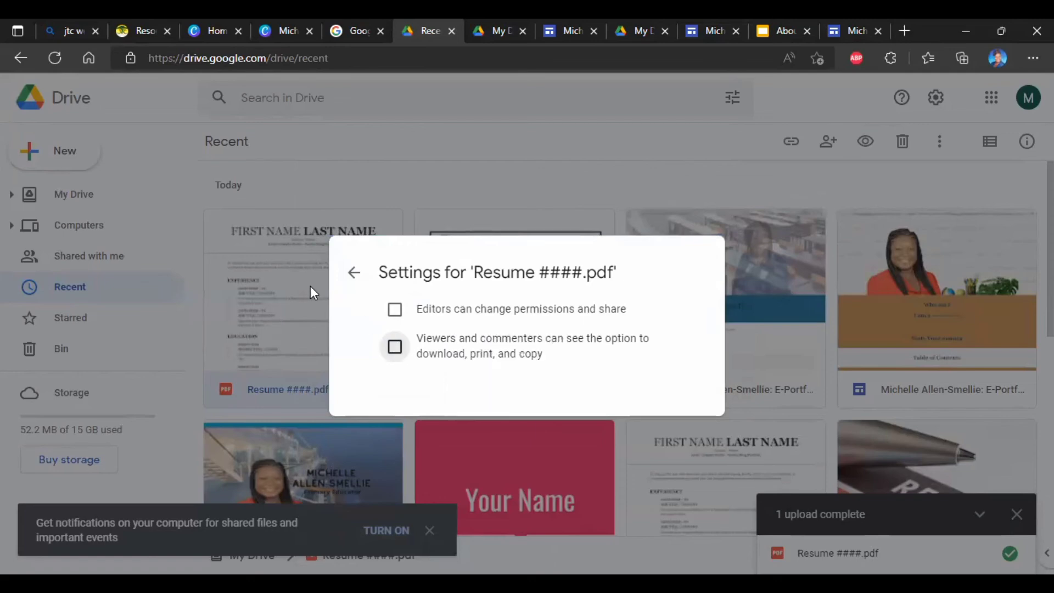
{"action": "key", "text": "Escape"}
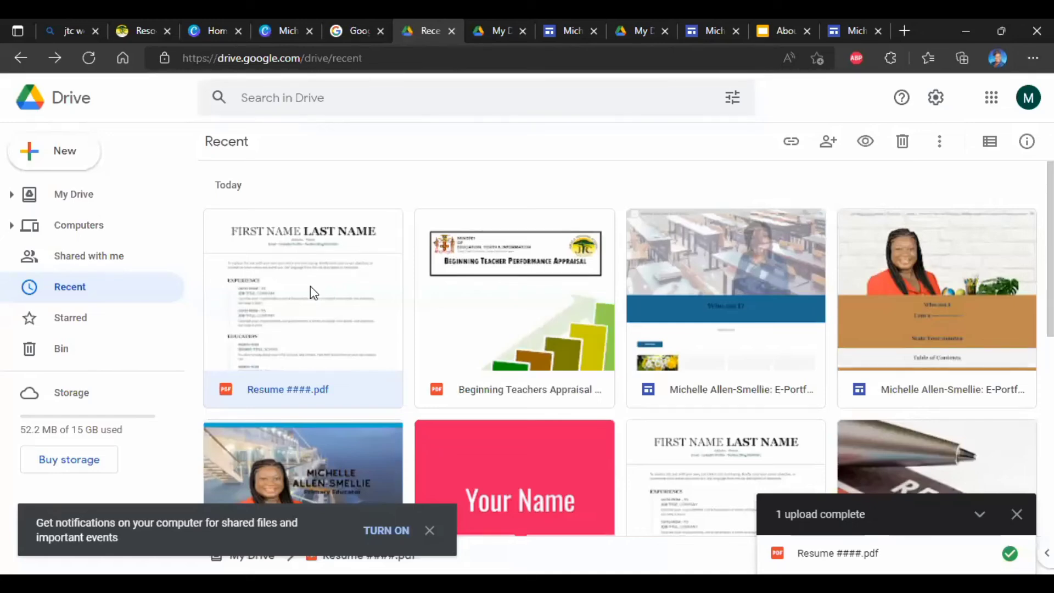
- Switch the general access of Resume ####.pdf to Restricted and back to Anyone with the link
{"action": "right_click", "coordinate": [311, 286]}
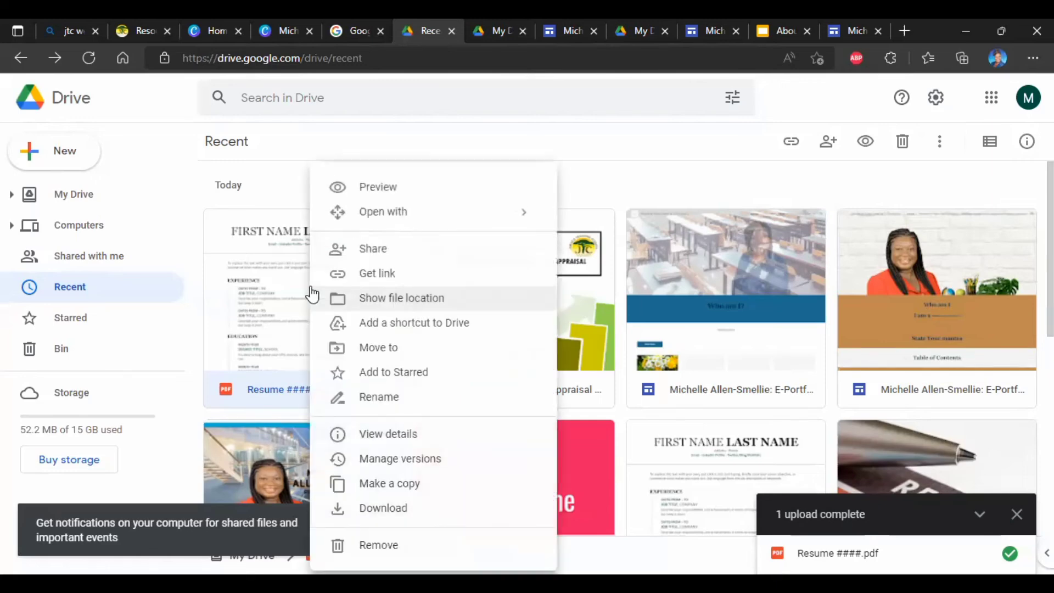
{"action": "left_click", "coordinate": [357, 279]}
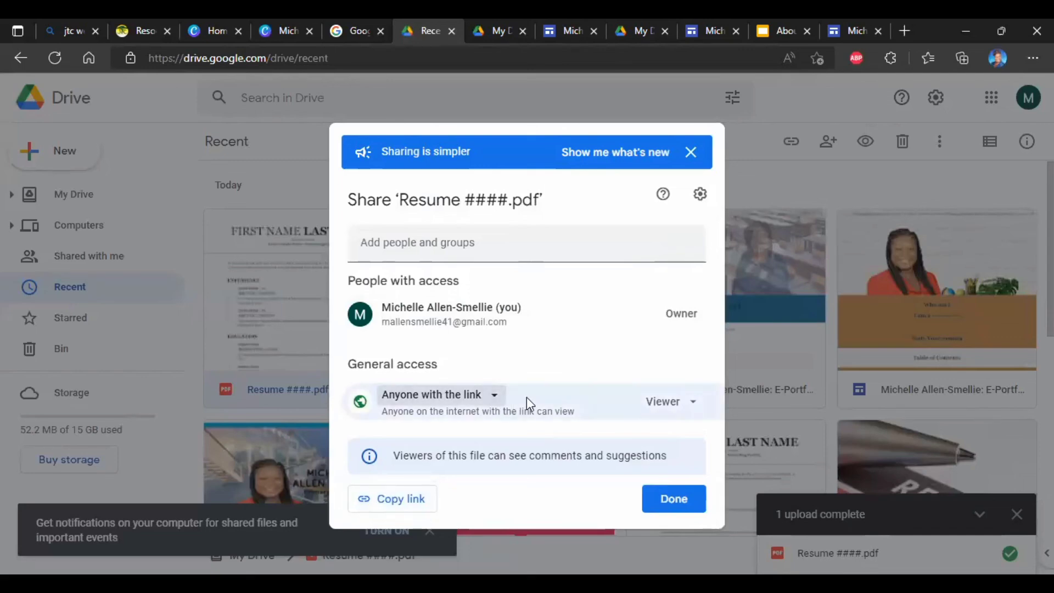
{"action": "left_click", "coordinate": [493, 396]}
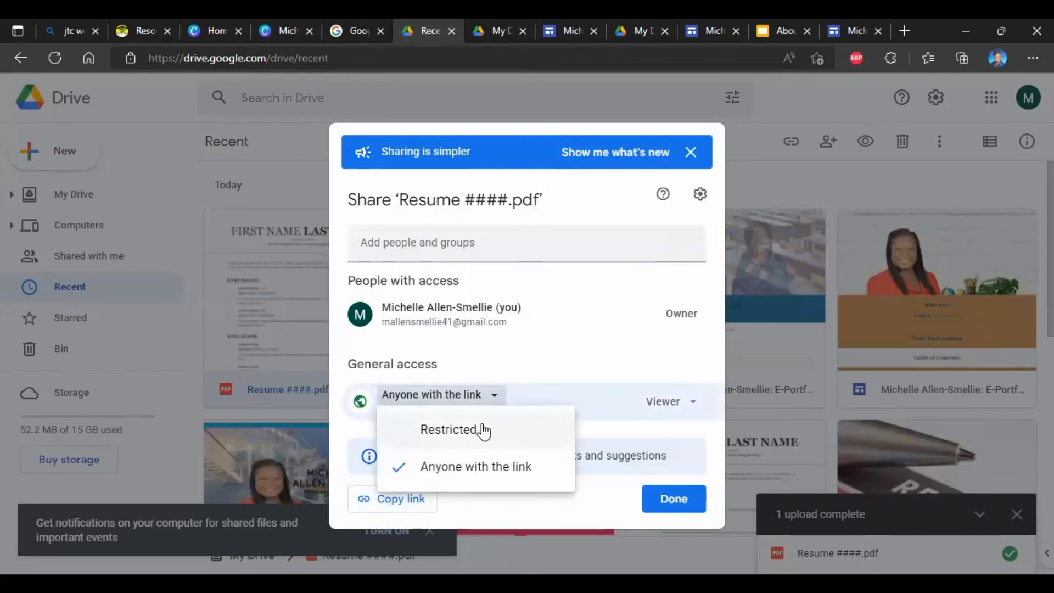
{"action": "left_click", "coordinate": [480, 430]}
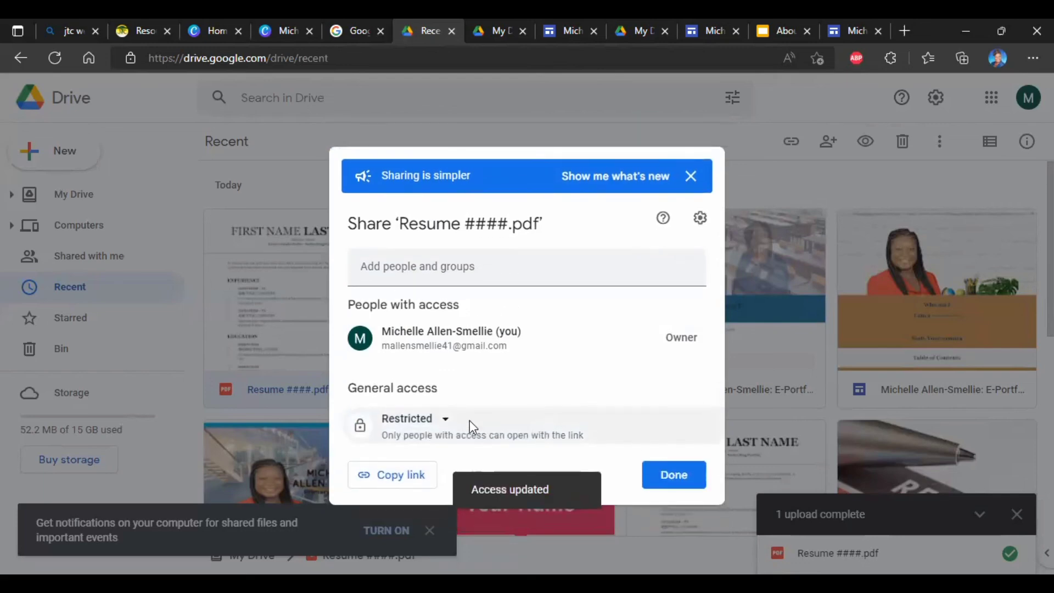
{"action": "left_click", "coordinate": [439, 423]}
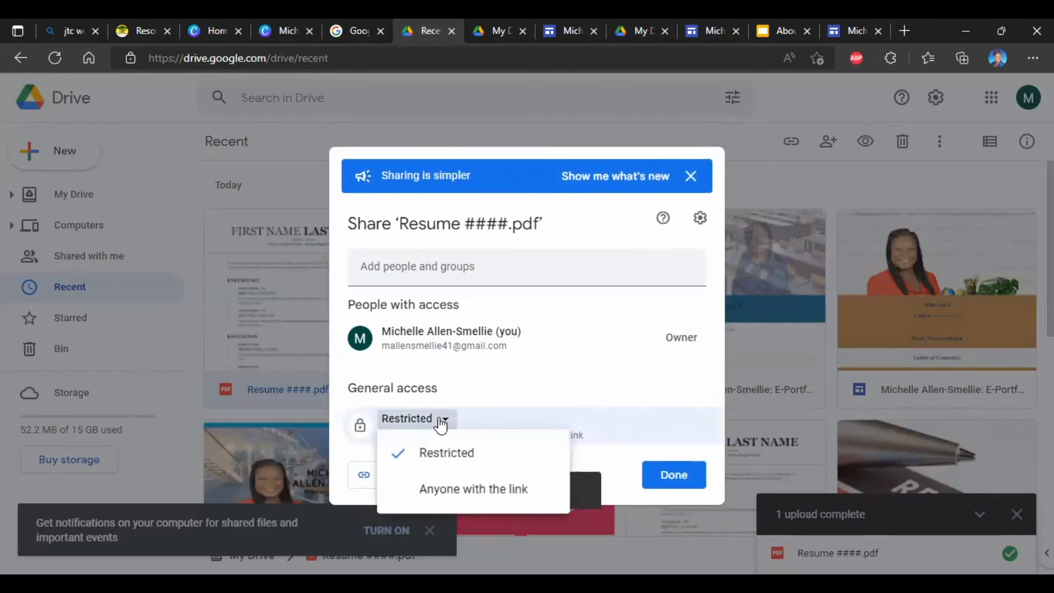
{"action": "left_click", "coordinate": [450, 490]}
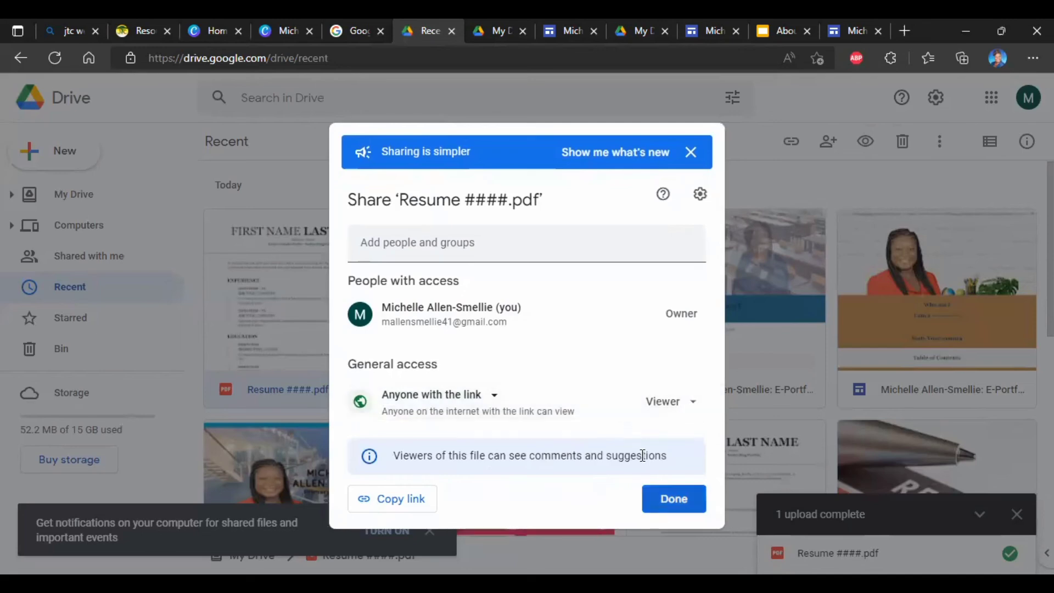
{"action": "left_click", "coordinate": [669, 497]}
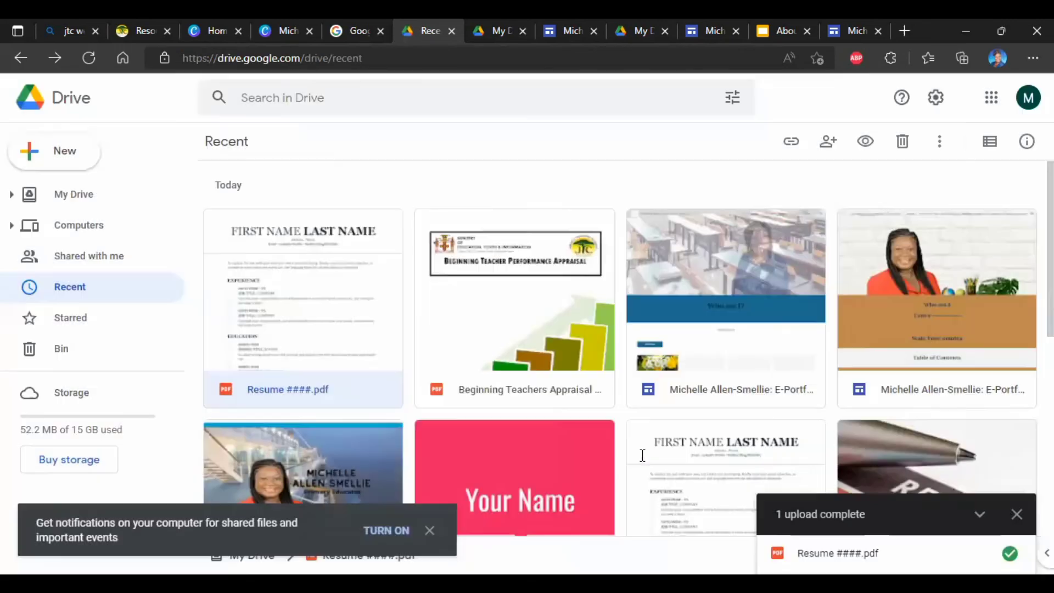
- Copy the sharing link of Resume ####.pdf and close its sharing settings
{"action": "right_click", "coordinate": [362, 325]}
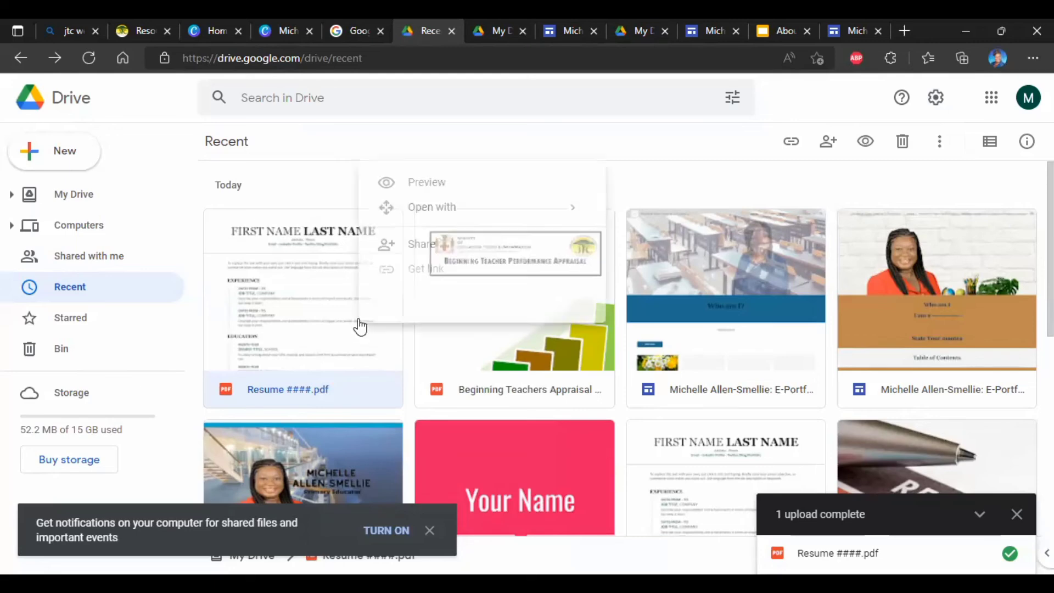
{"action": "left_click", "coordinate": [410, 277]}
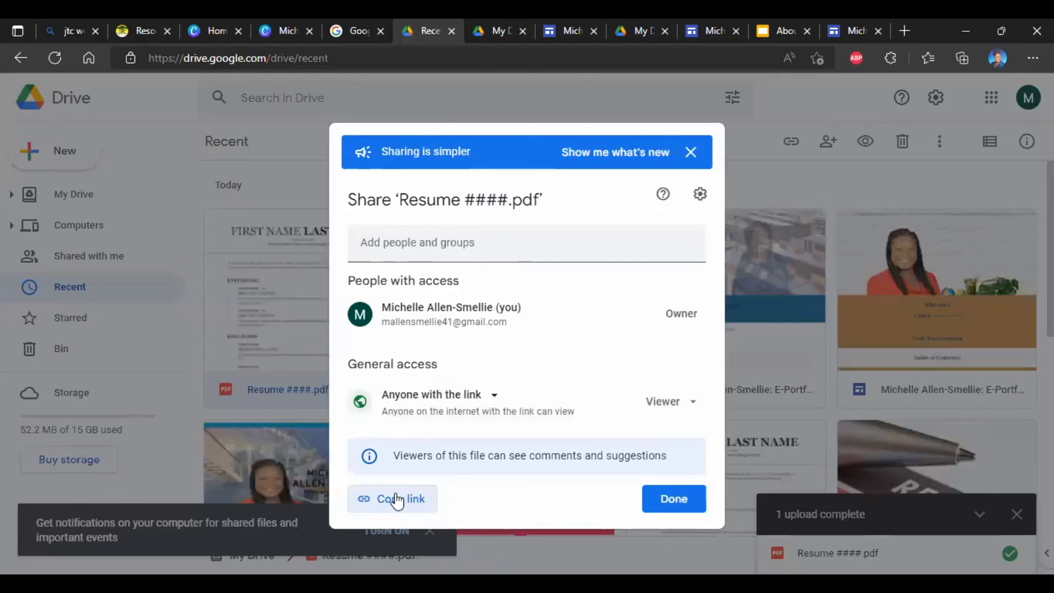
{"action": "left_click", "coordinate": [399, 500]}
{"action": "left_click", "coordinate": [638, 495]}
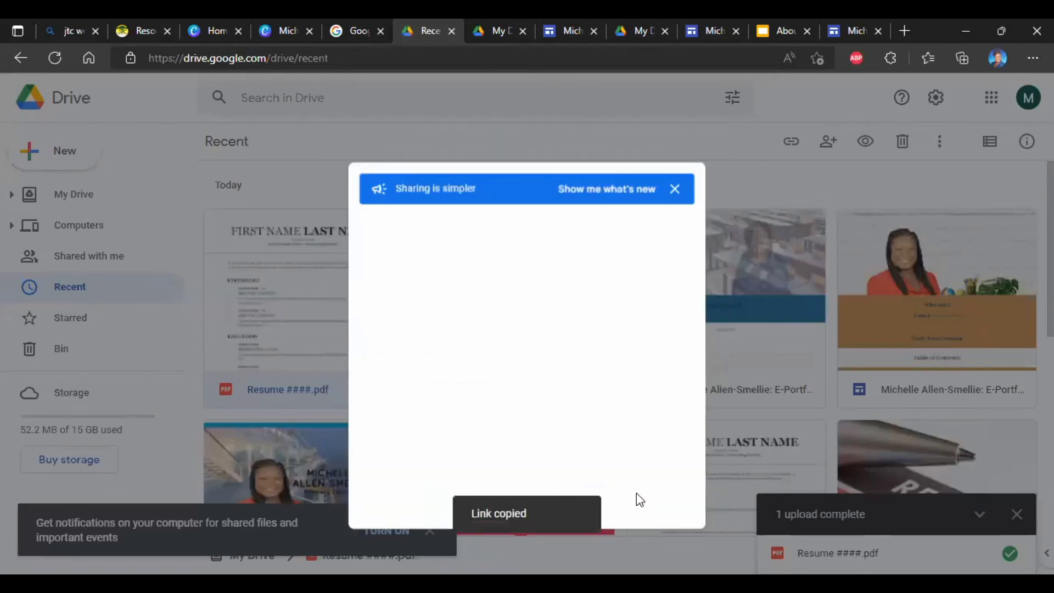
- In the Google Sites editor, embed the resume PDF on the Resume page by URL using the copied link
{"action": "left_click", "coordinate": [838, 45]}
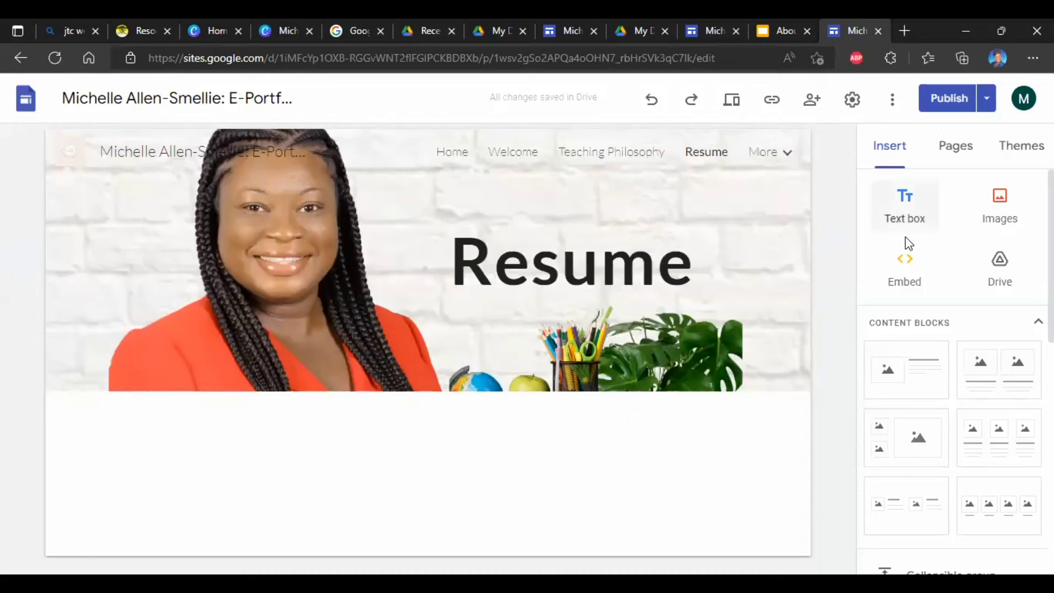
{"action": "left_click", "coordinate": [907, 268]}
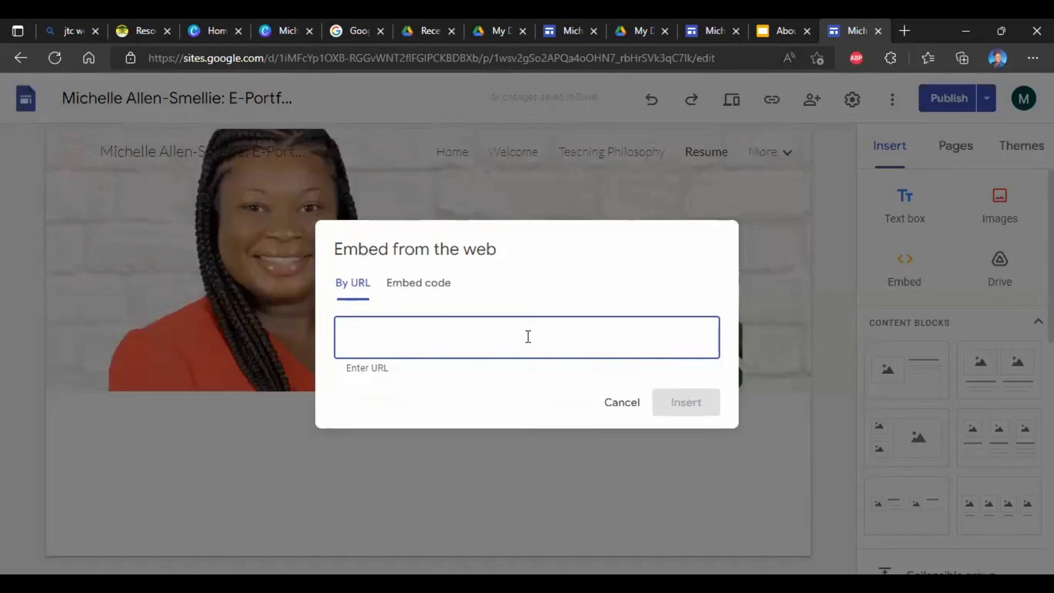
{"action": "key", "text": "ctrl+v"}
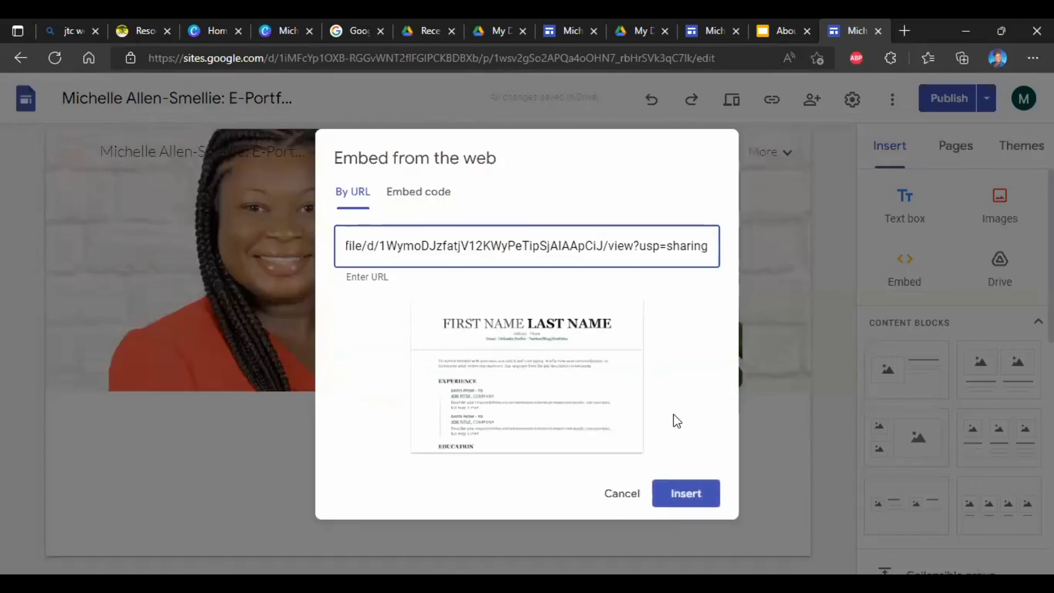
{"action": "key", "text": "Return"}
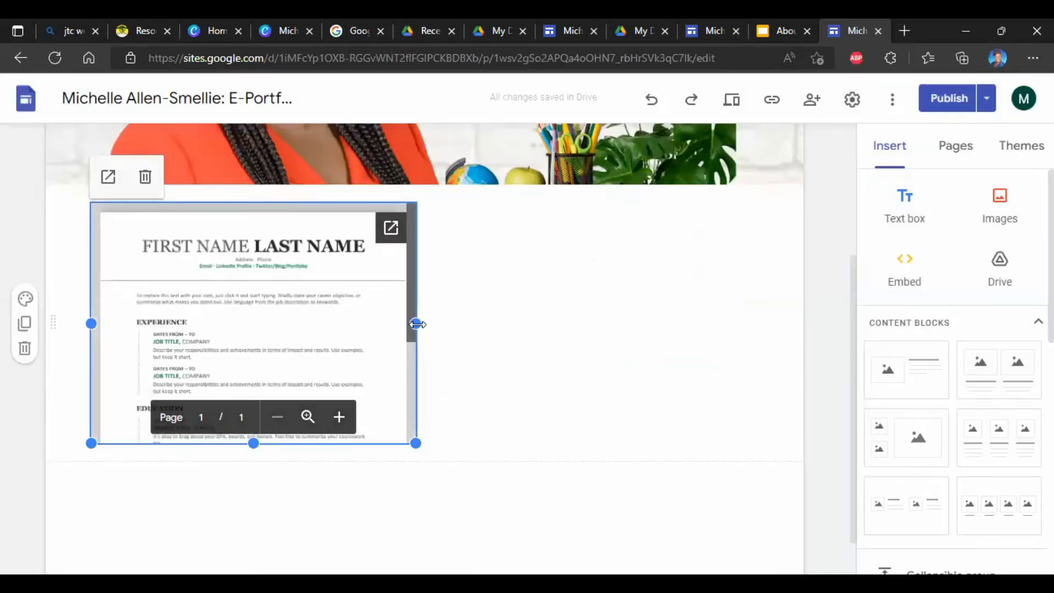
- Widen the embedded resume to nearly the full page width and give its section the Style 2 colour
{"action": "left_click_drag", "start_coordinate": [418, 324], "coordinate": [644, 325]}
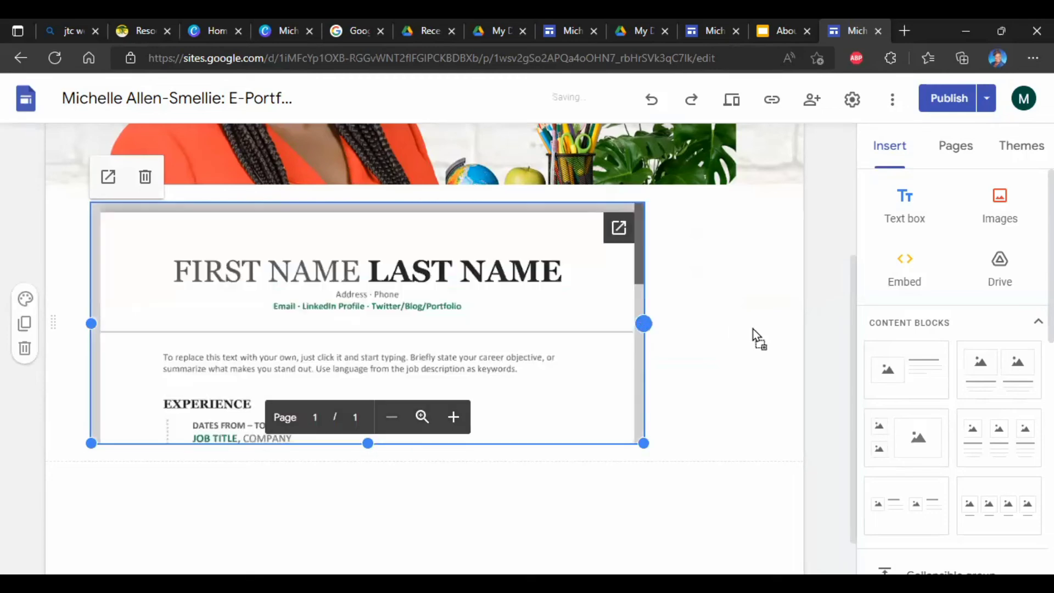
{"action": "left_click_drag", "start_coordinate": [758, 336], "coordinate": [756, 329]}
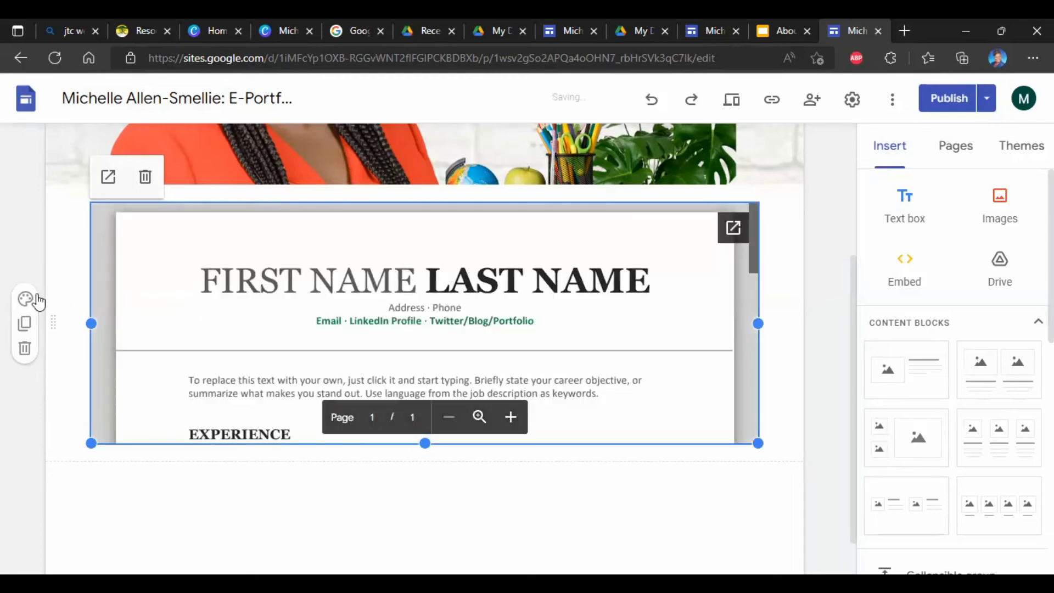
{"action": "left_click", "coordinate": [26, 299]}
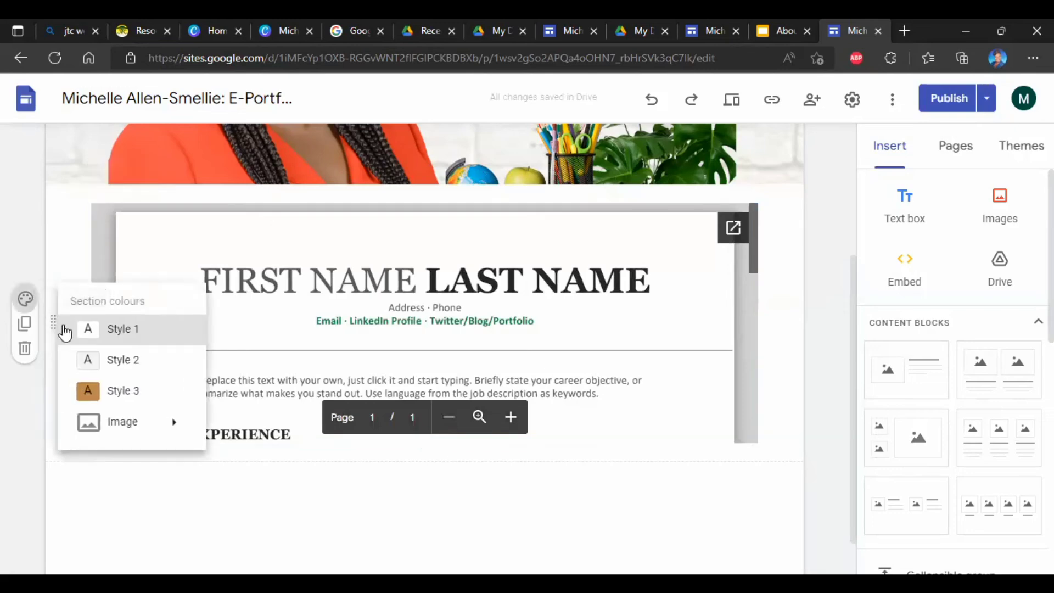
{"action": "left_click", "coordinate": [90, 363]}
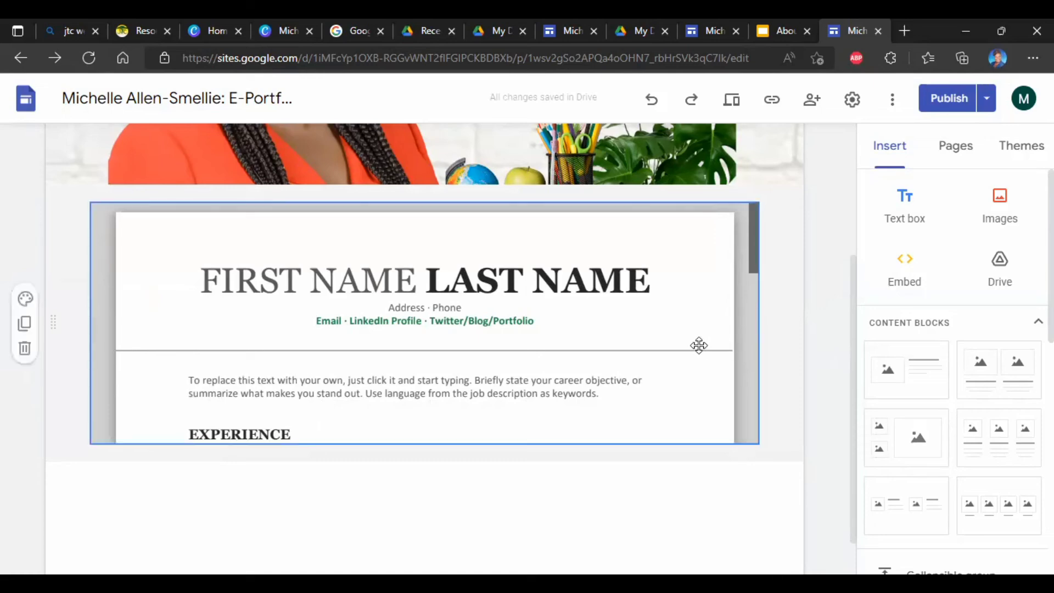
- Insert Resume ####.pdf from the recent Drive files below the first embed and widen it across most of the page
{"action": "left_click", "coordinate": [1000, 264]}
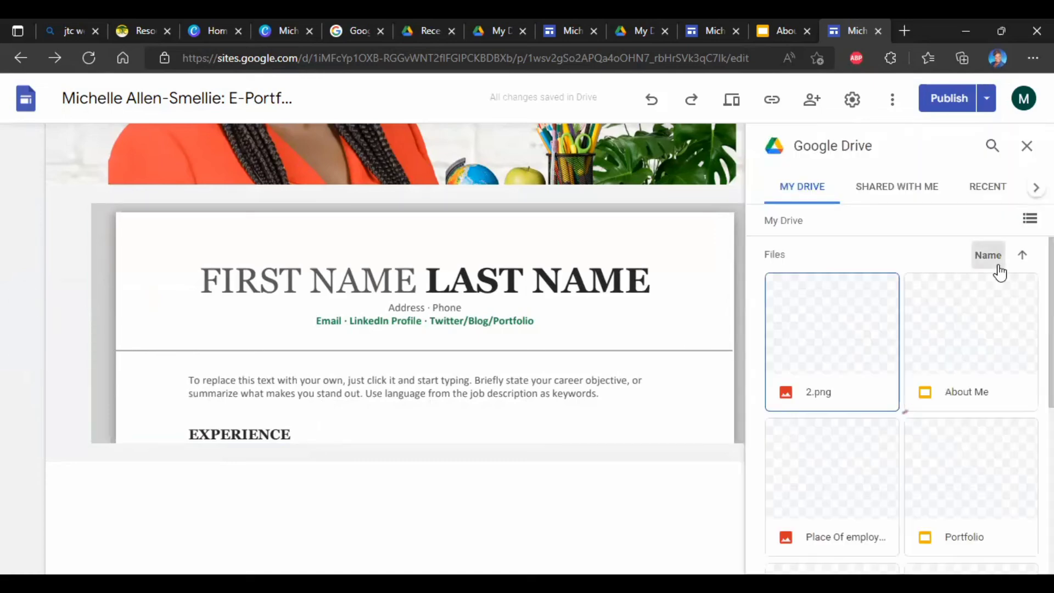
{"action": "left_click", "coordinate": [987, 193]}
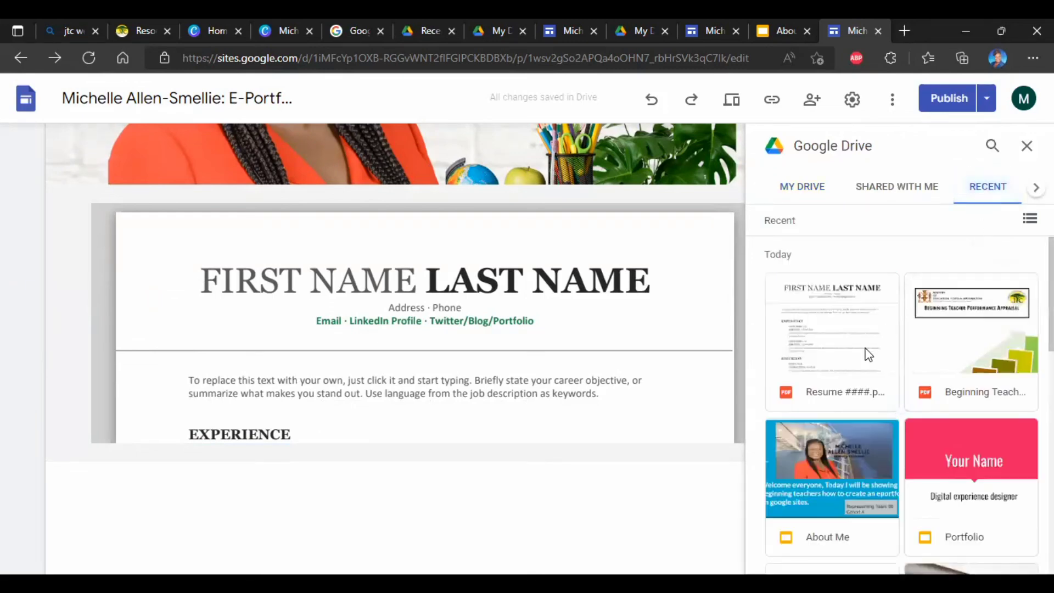
{"action": "left_click", "coordinate": [846, 349]}
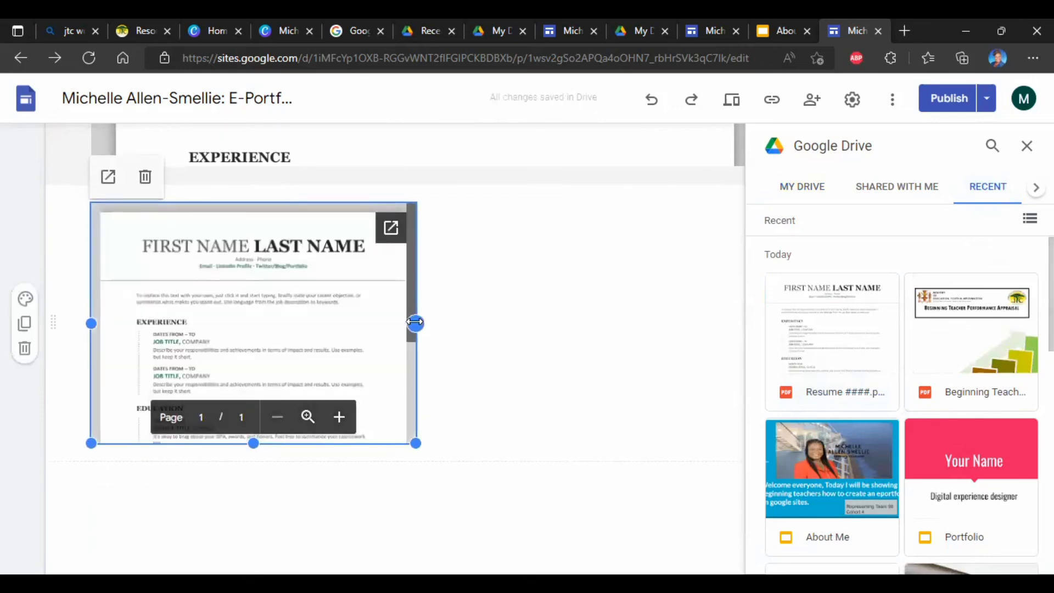
{"action": "left_click_drag", "start_coordinate": [417, 323], "coordinate": [713, 320]}
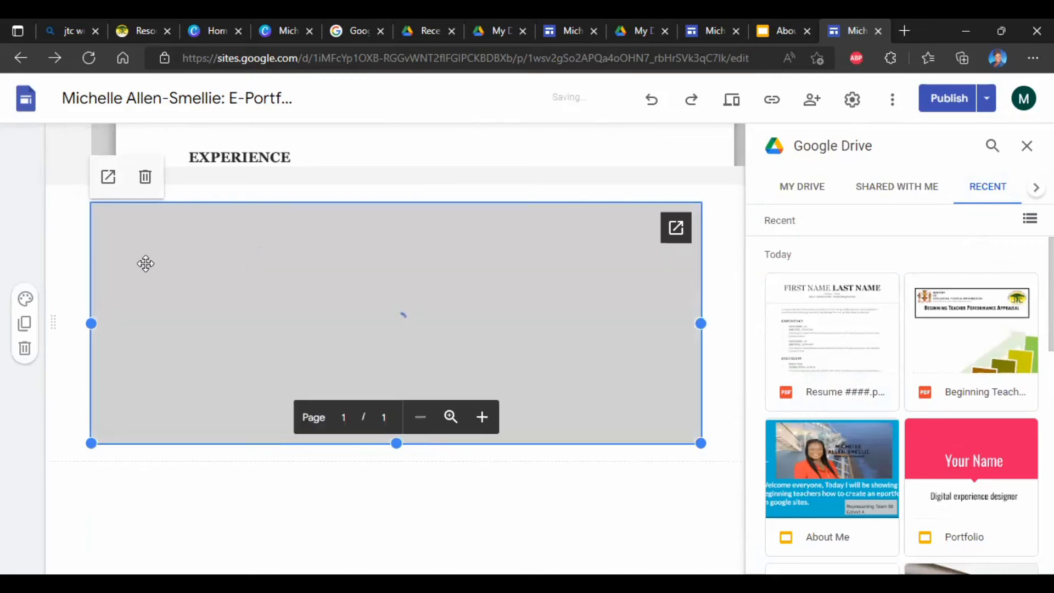
- Apply the Style 3 section colour to the second resume section on the Resume page
{"action": "left_click", "coordinate": [25, 300]}
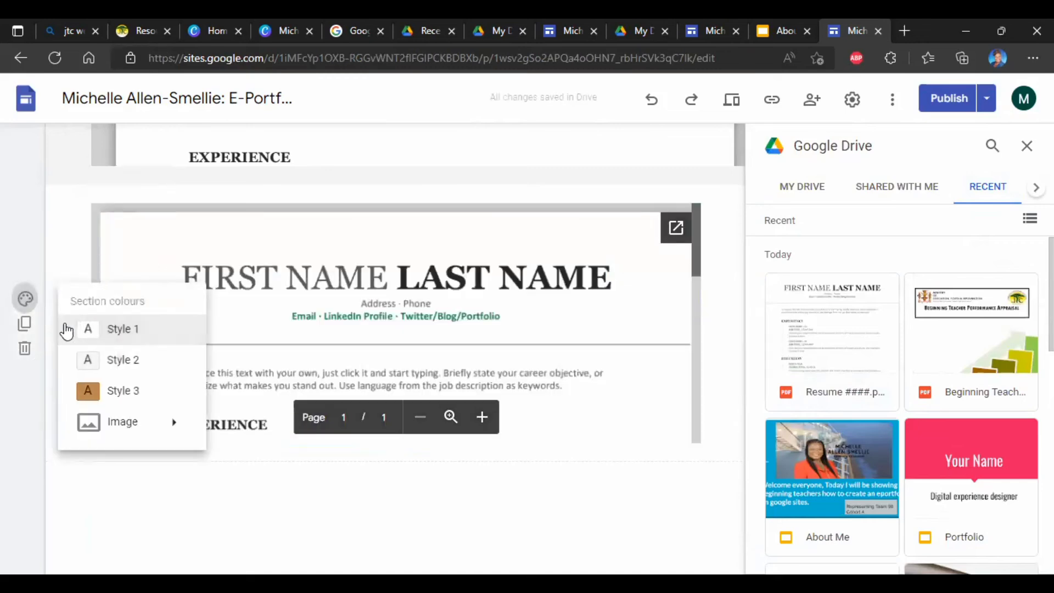
{"action": "left_click", "coordinate": [88, 391]}
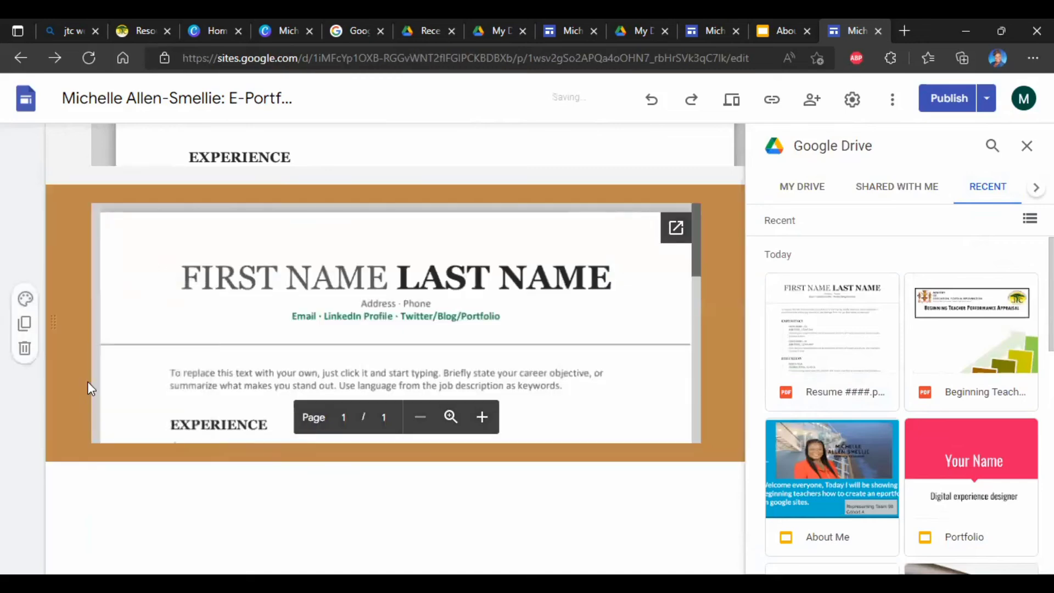
{"action": "scroll", "coordinate": [322, 365], "scroll_direction": "up", "scroll_amount": 4}
{"action": "scroll", "coordinate": [322, 364], "scroll_direction": "up", "scroll_amount": 5}
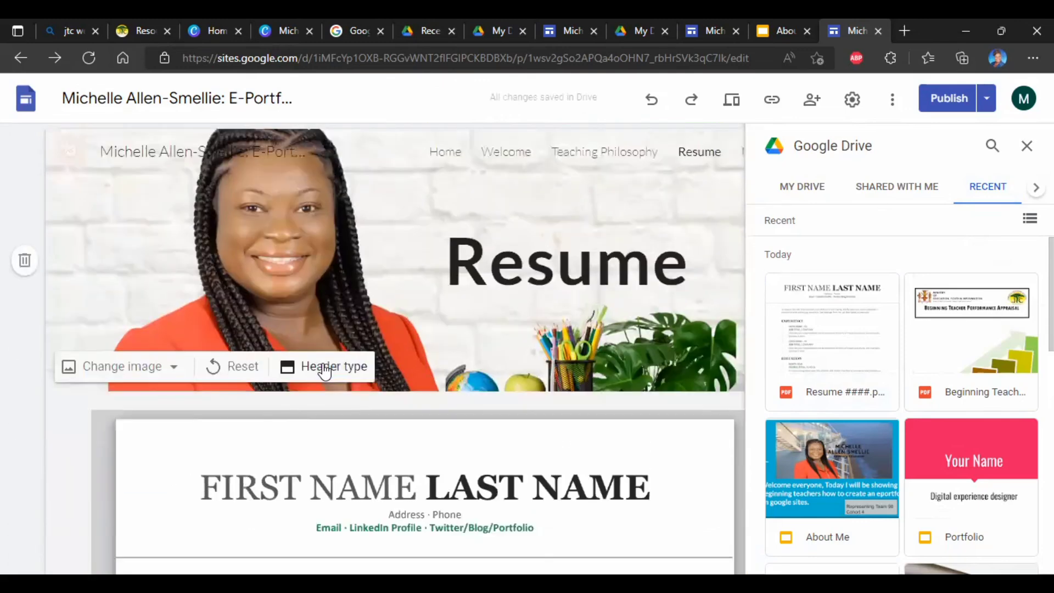
{"action": "scroll", "coordinate": [324, 369], "scroll_direction": "down", "scroll_amount": 1}
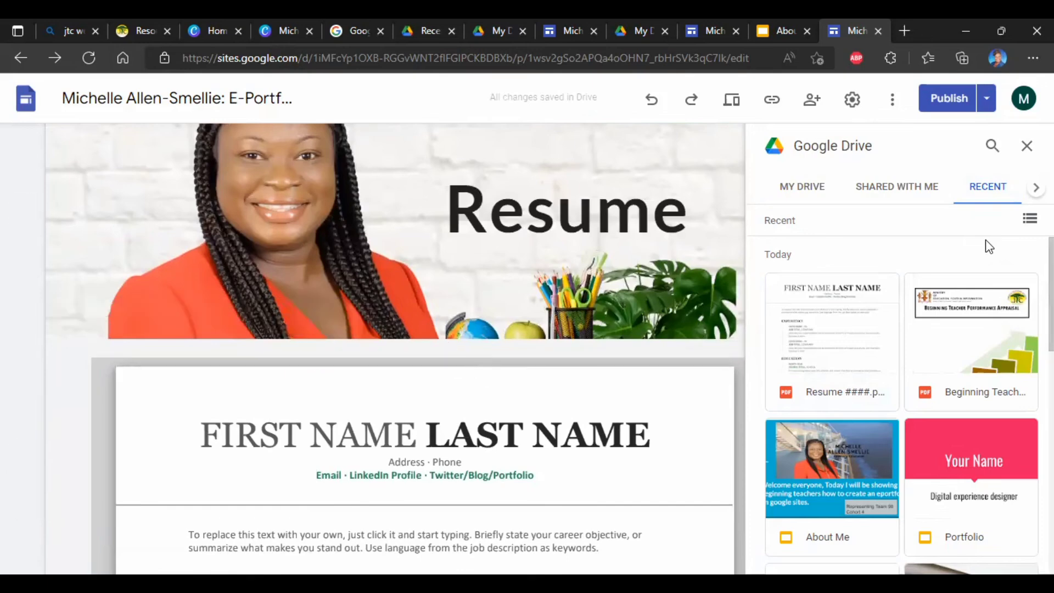
- Switch to the Google Account page and open Google Drive from its list of Google apps
{"action": "left_click", "coordinate": [1028, 147]}
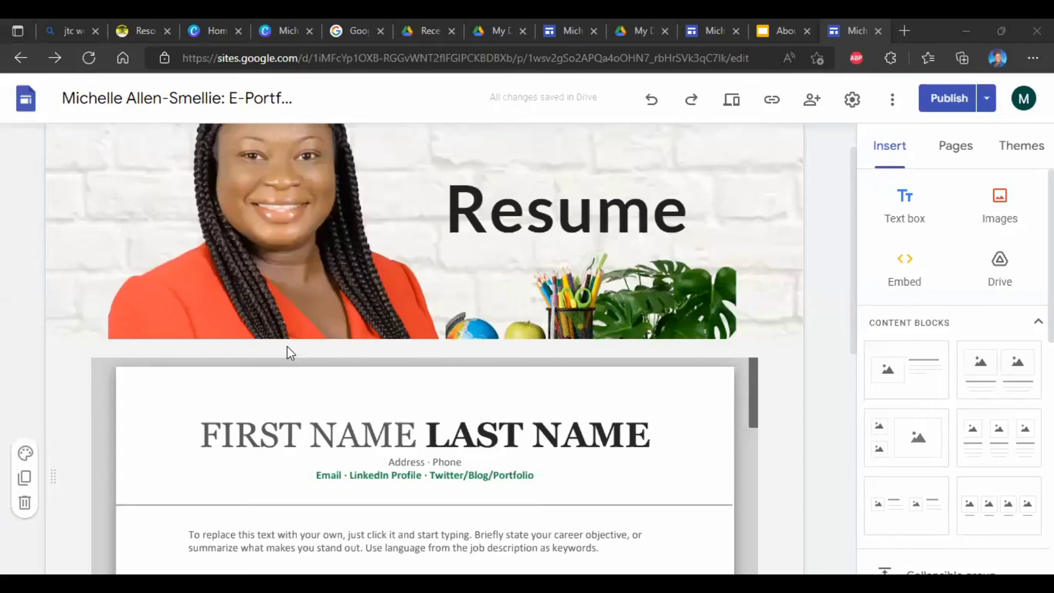
{"action": "mouse_move", "coordinate": [285, 337]}
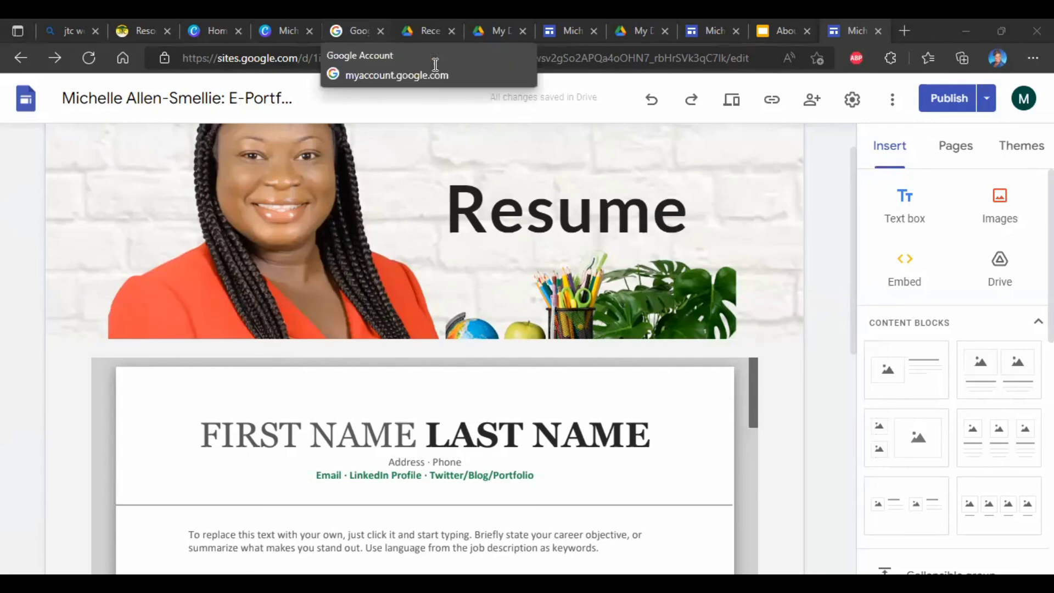
{"action": "left_click", "coordinate": [436, 64]}
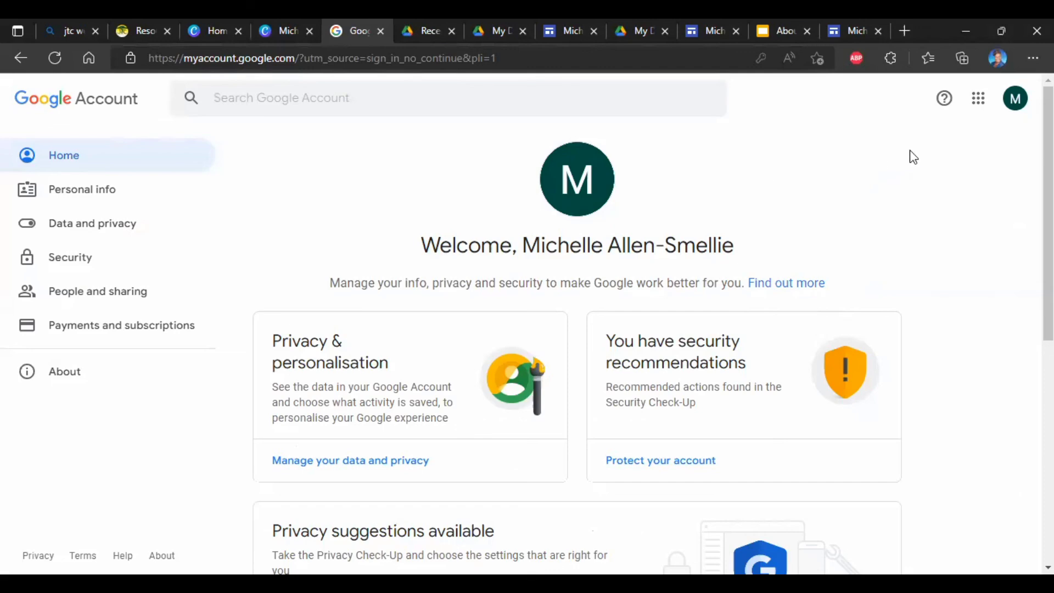
{"action": "left_click", "coordinate": [978, 99]}
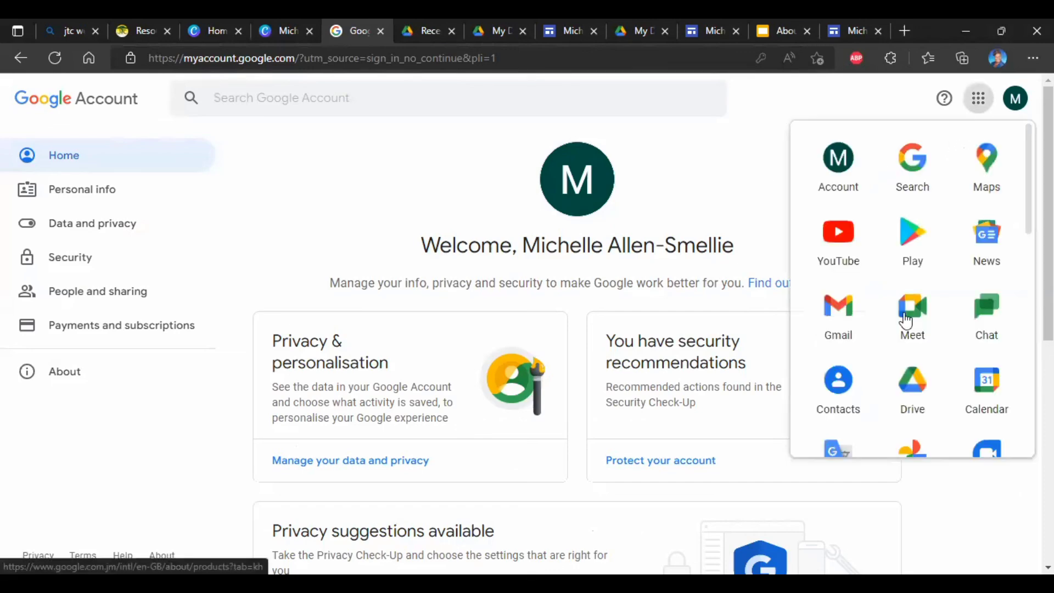
{"action": "left_click", "coordinate": [912, 380]}
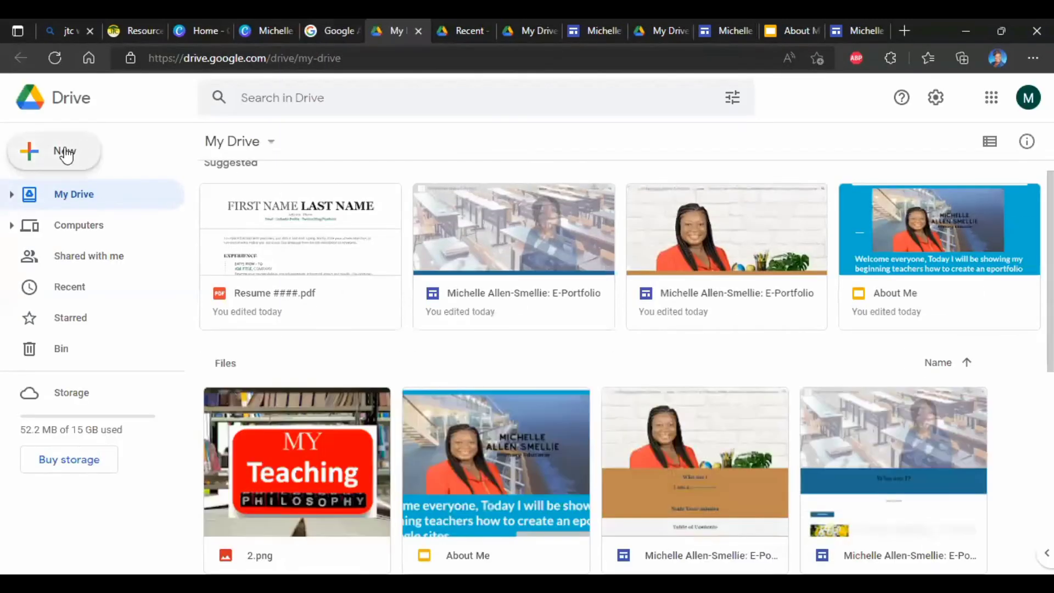
- Upload the GP#1 folder from the computer's Documents to My Drive
{"action": "left_click", "coordinate": [65, 153]}
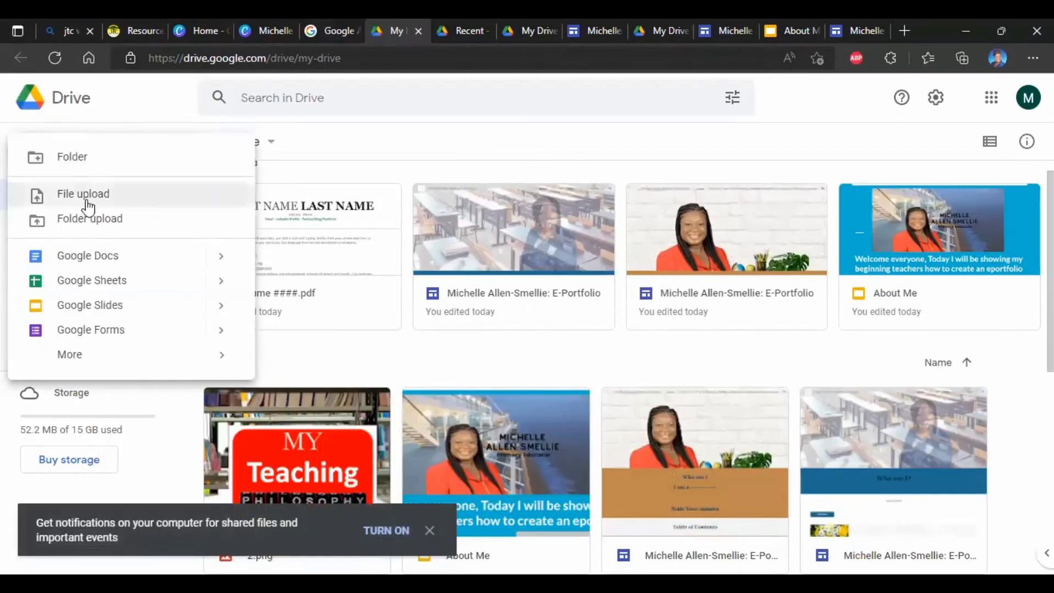
{"action": "left_click", "coordinate": [93, 219]}
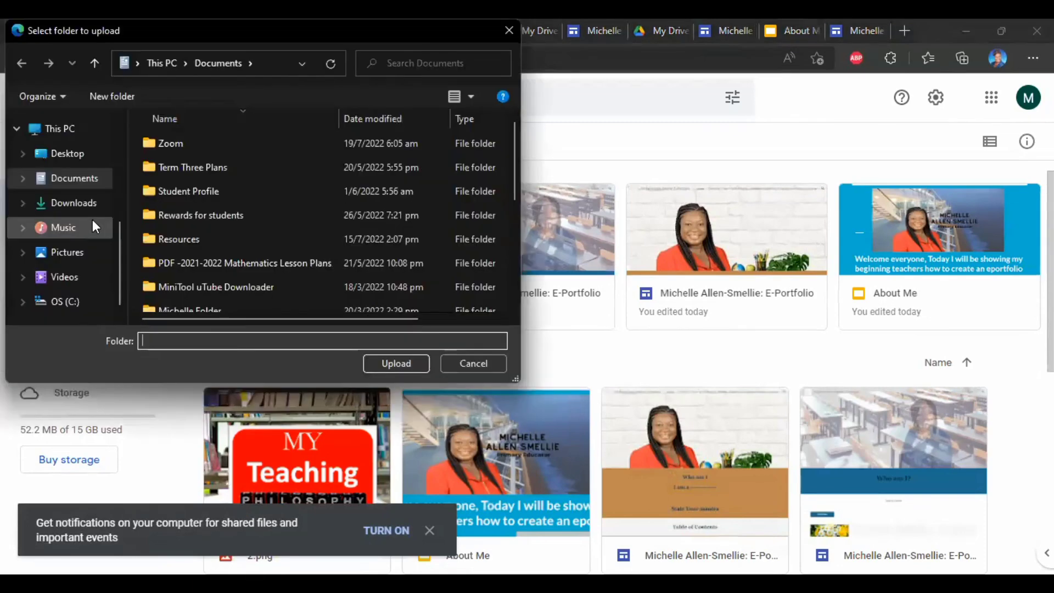
{"action": "scroll", "coordinate": [170, 226], "scroll_direction": "down", "scroll_amount": 3}
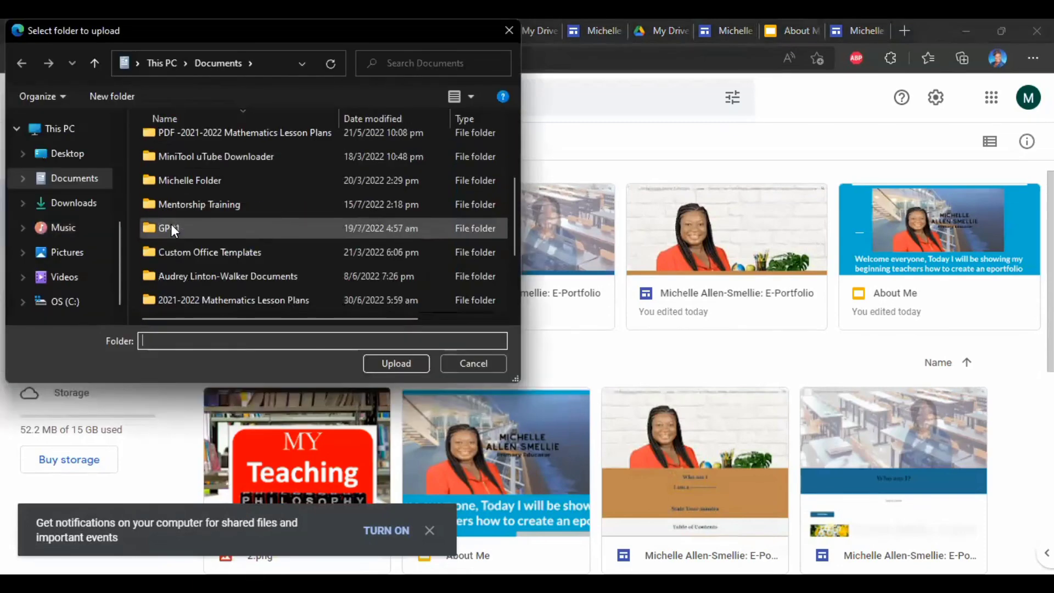
{"action": "double_click", "coordinate": [169, 158]}
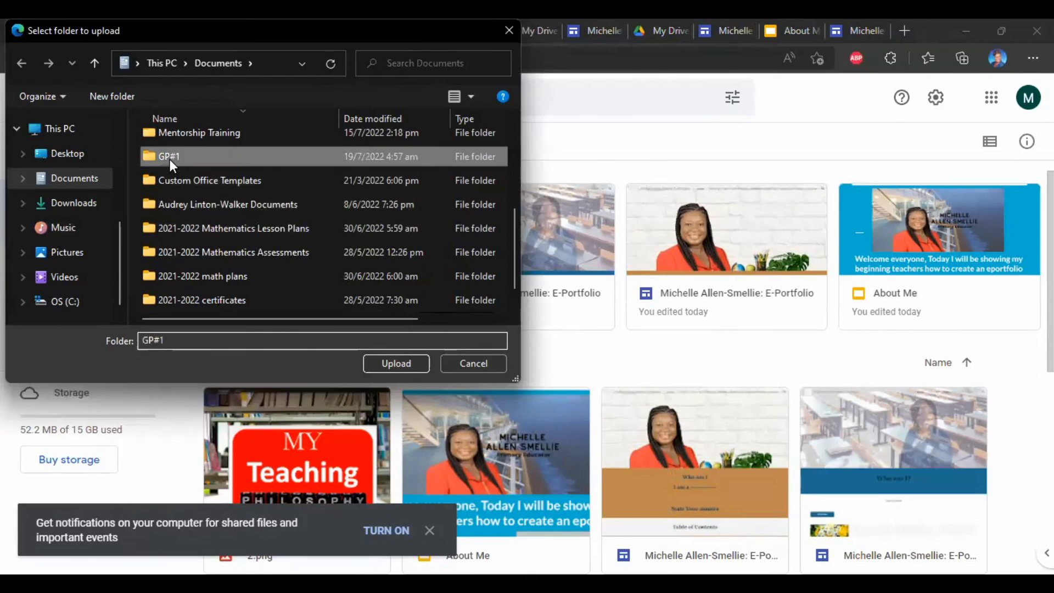
{"action": "left_click", "coordinate": [396, 363]}
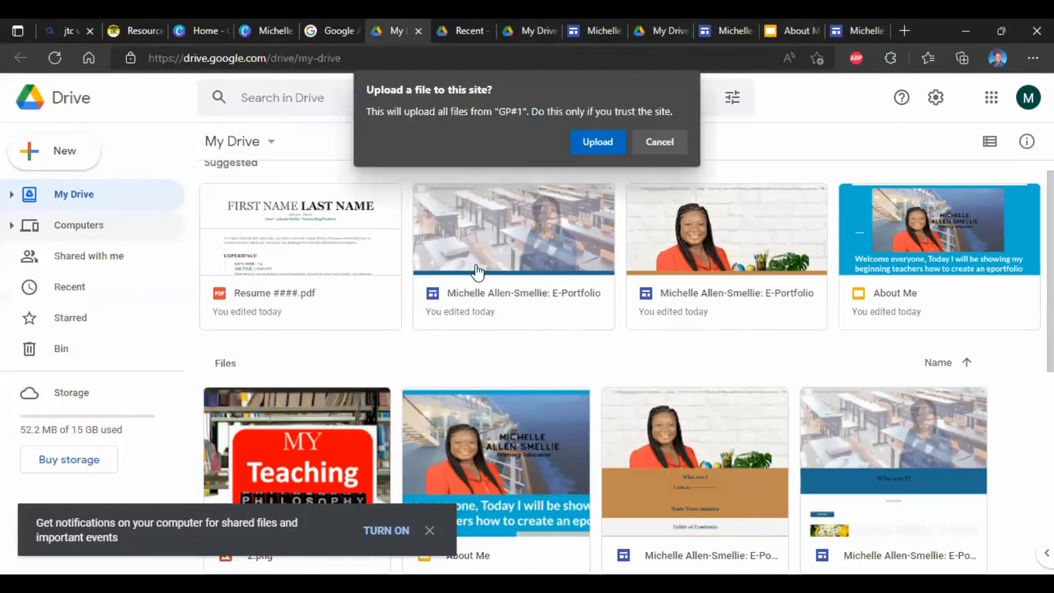
{"action": "left_click", "coordinate": [608, 140]}
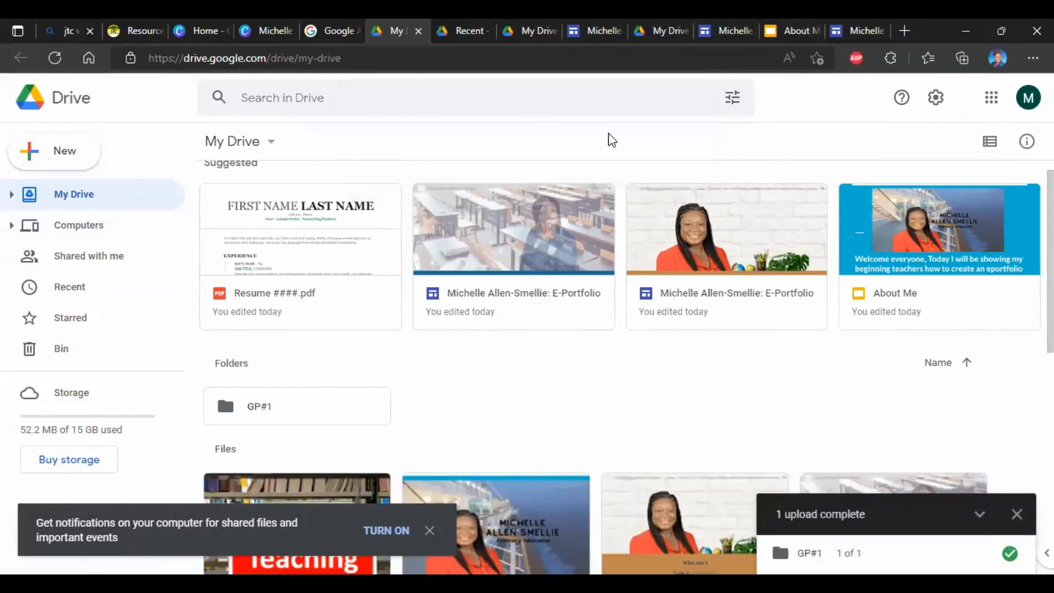
- Set the GP#1 folder's general access to Anyone with the link and disallow editors from changing permissions and sharing
{"action": "right_click", "coordinate": [302, 407]}
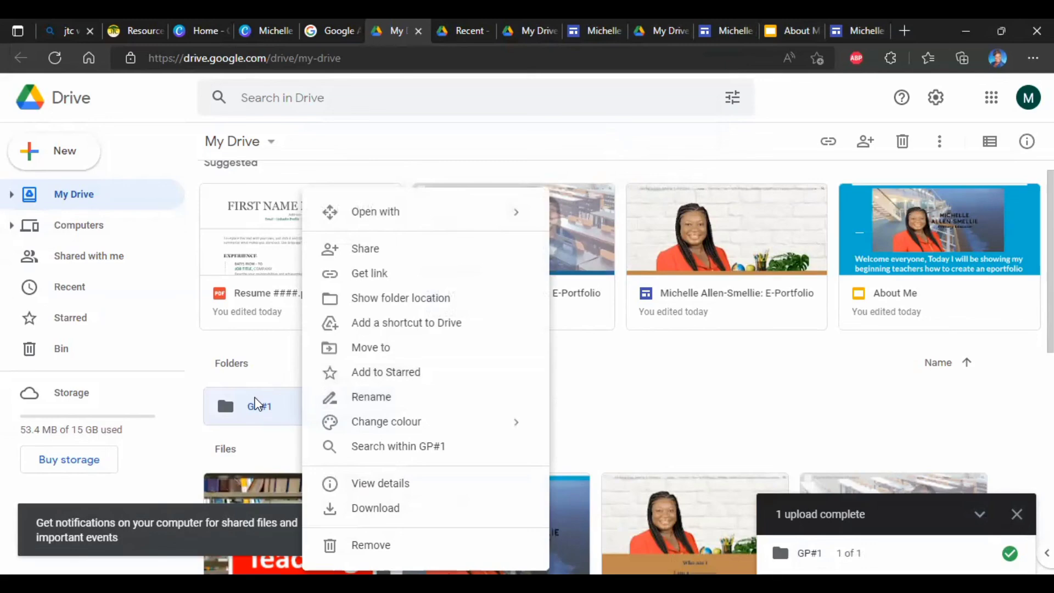
{"action": "left_click", "coordinate": [367, 283]}
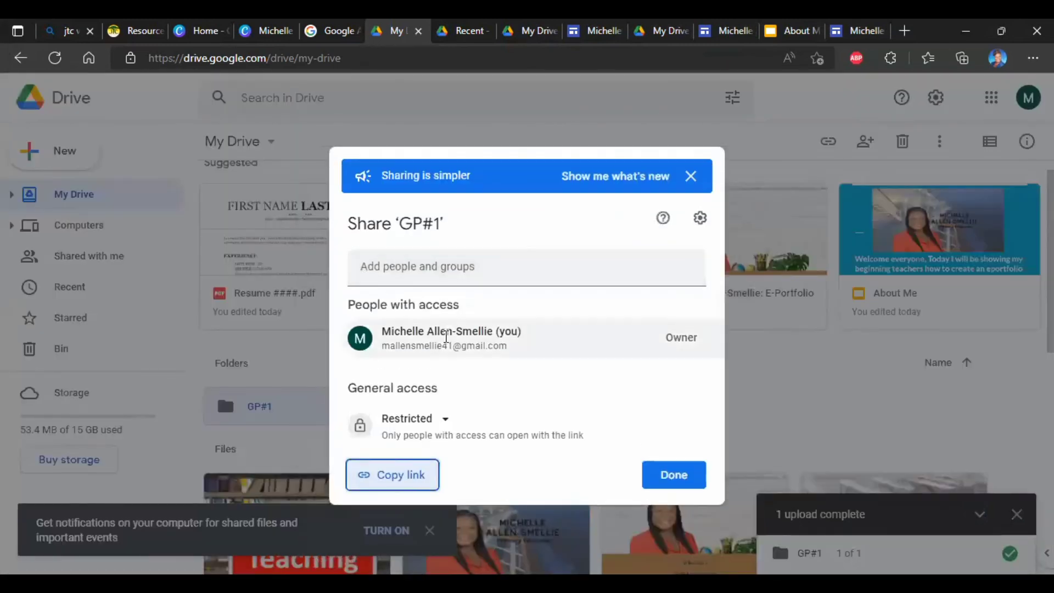
{"action": "left_click", "coordinate": [446, 421]}
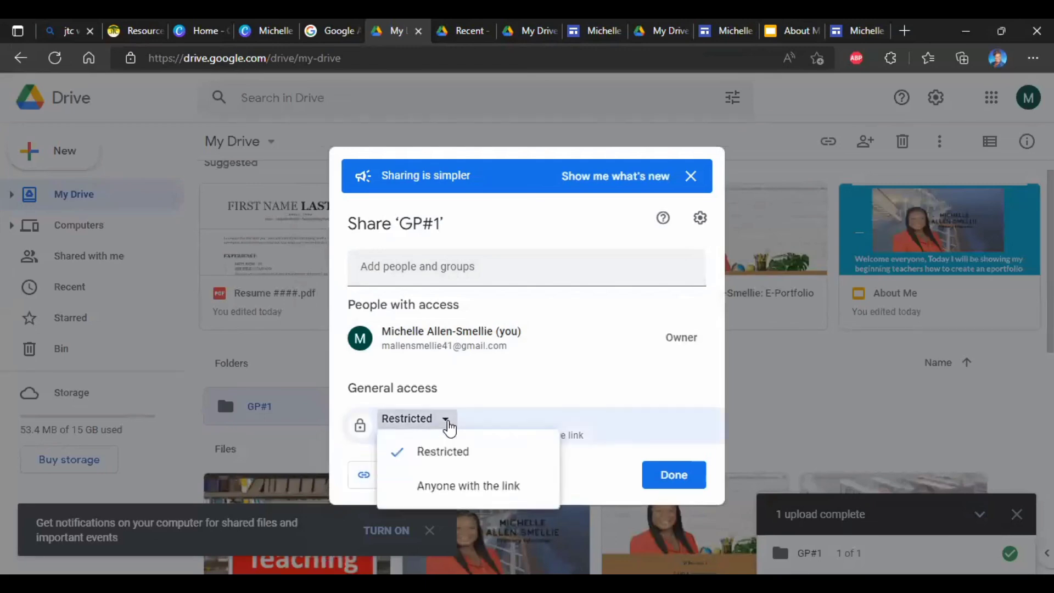
{"action": "left_click", "coordinate": [451, 492]}
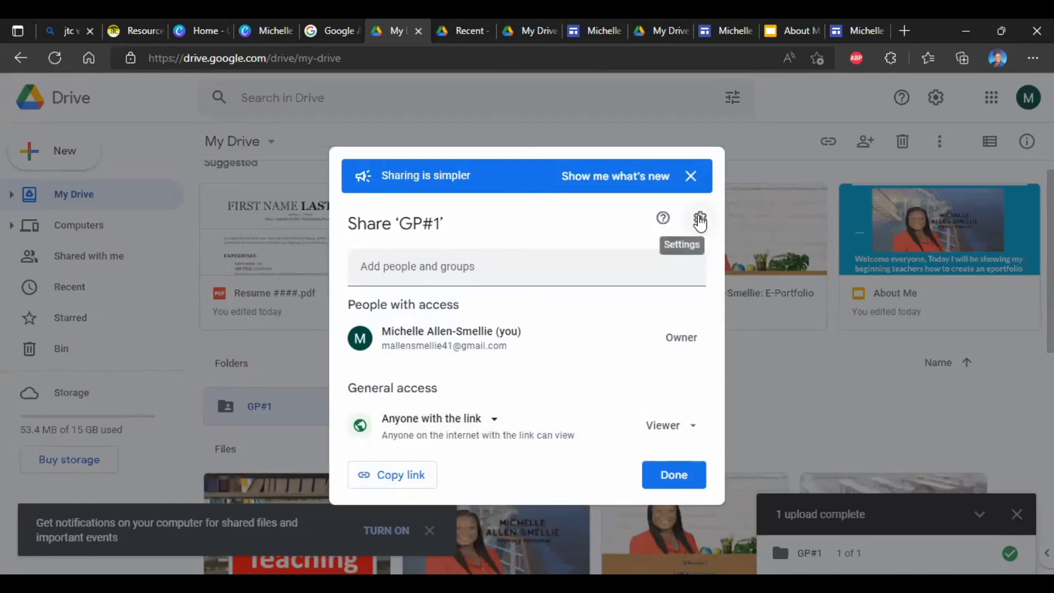
{"action": "left_click", "coordinate": [700, 219]}
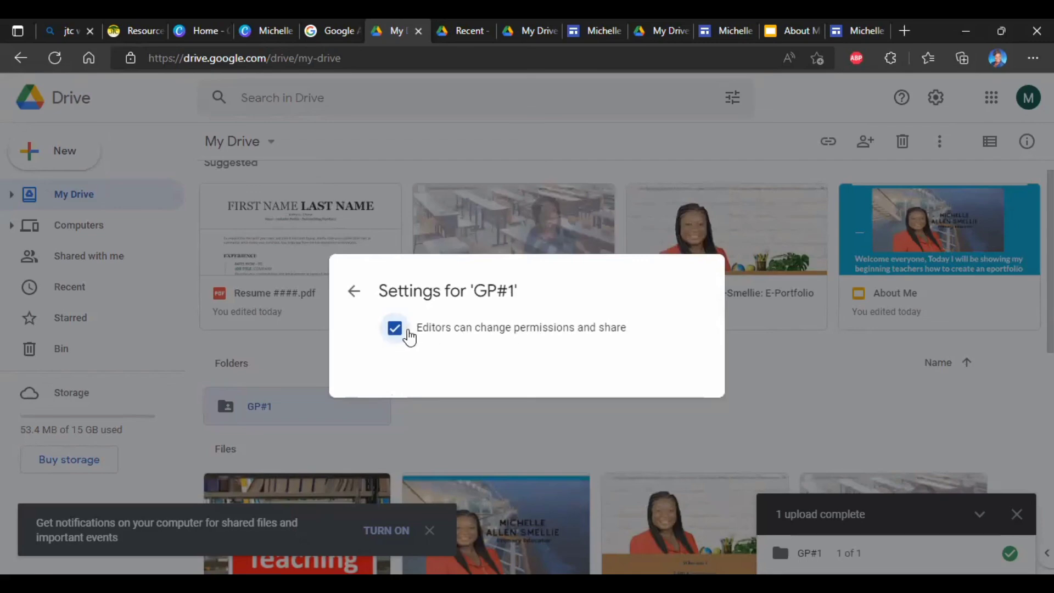
{"action": "left_click", "coordinate": [395, 329]}
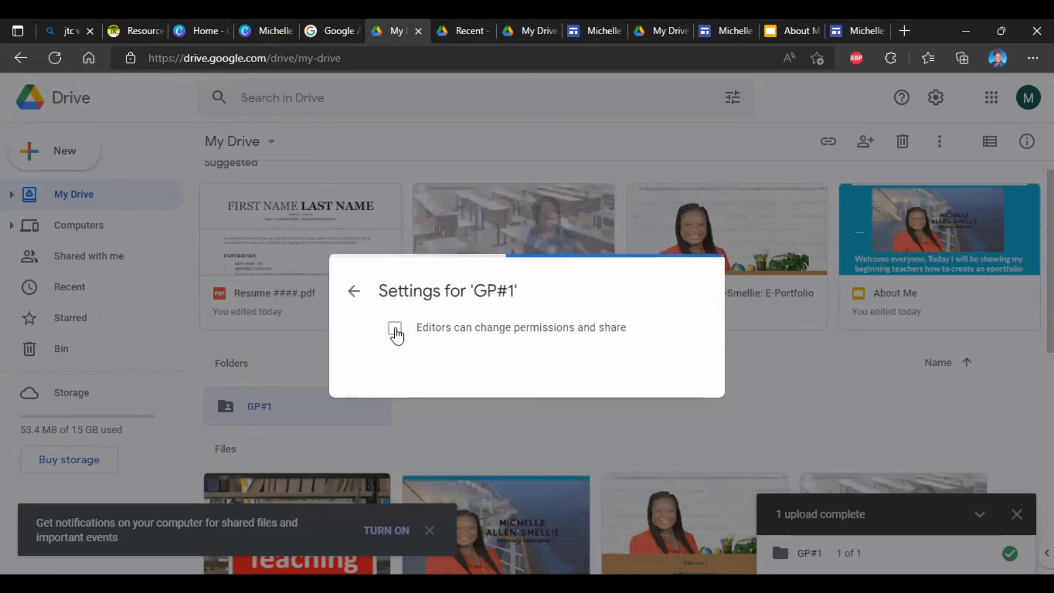
{"action": "left_click", "coordinate": [444, 416]}
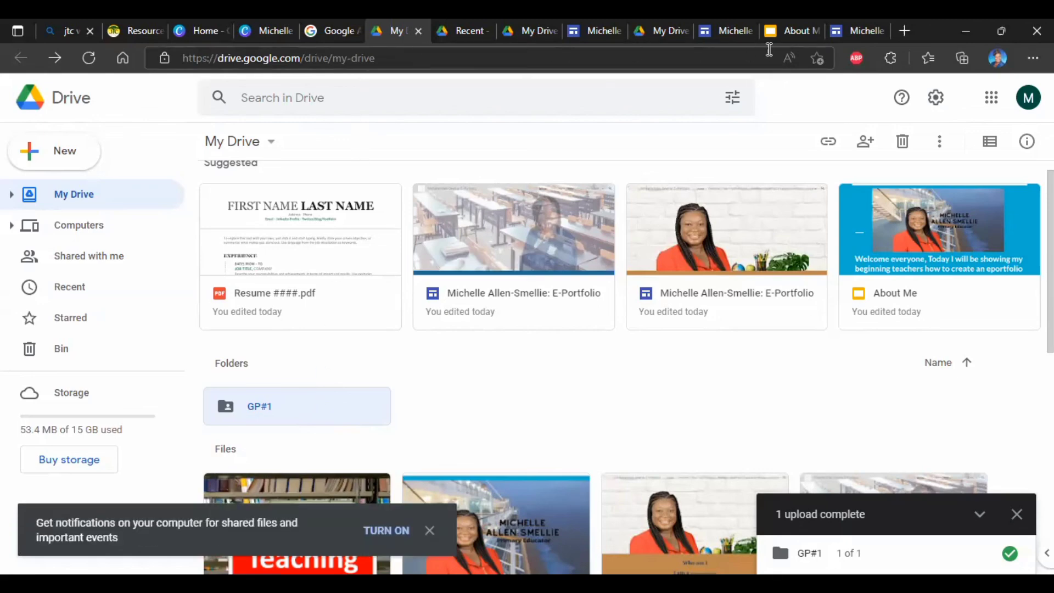
- Return to the Google Sites editor and insert the fractions lesson PDF from Drive folder GP#1 on the Guiding Principle#1 page
{"action": "left_click", "coordinate": [858, 31]}
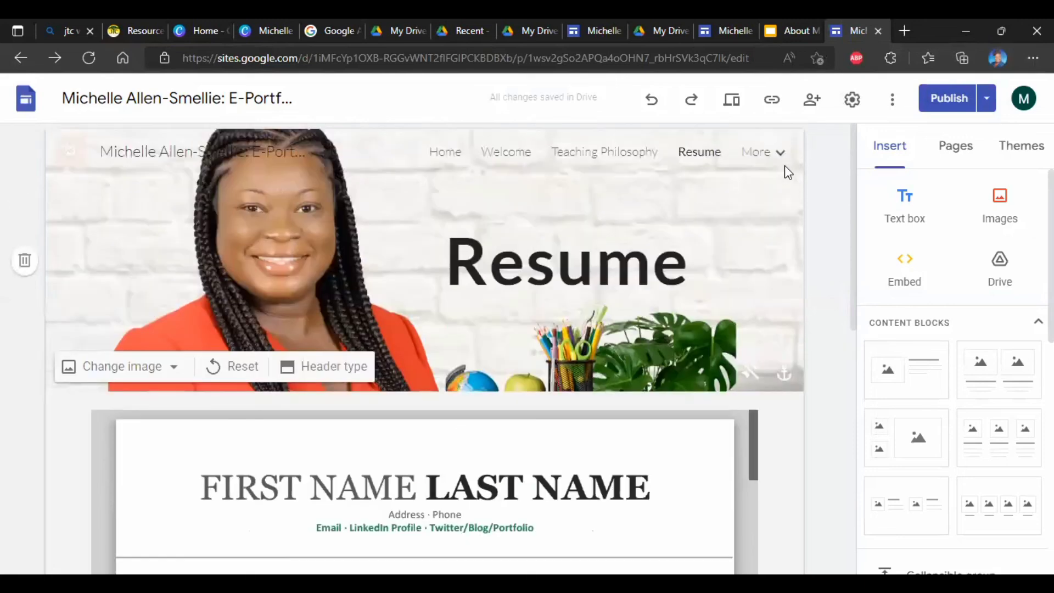
{"action": "left_click", "coordinate": [777, 157]}
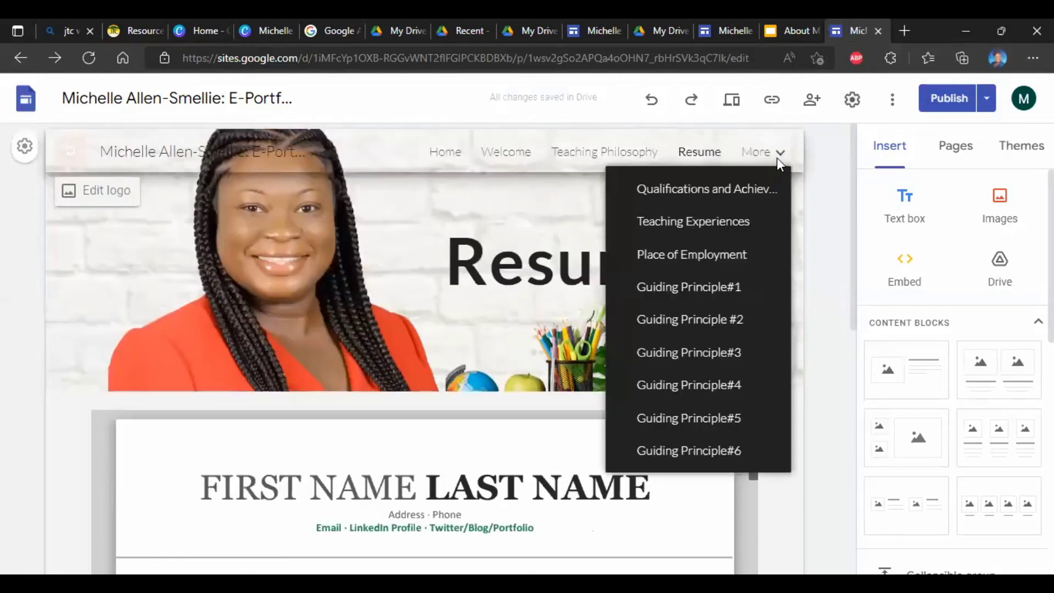
{"action": "left_click", "coordinate": [711, 283]}
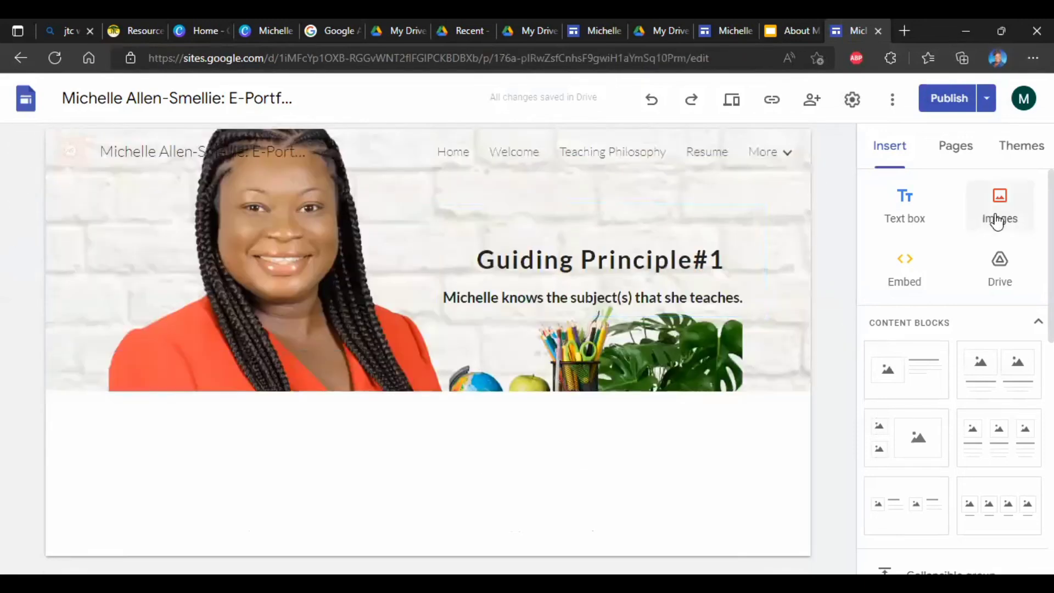
{"action": "left_click", "coordinate": [1005, 272]}
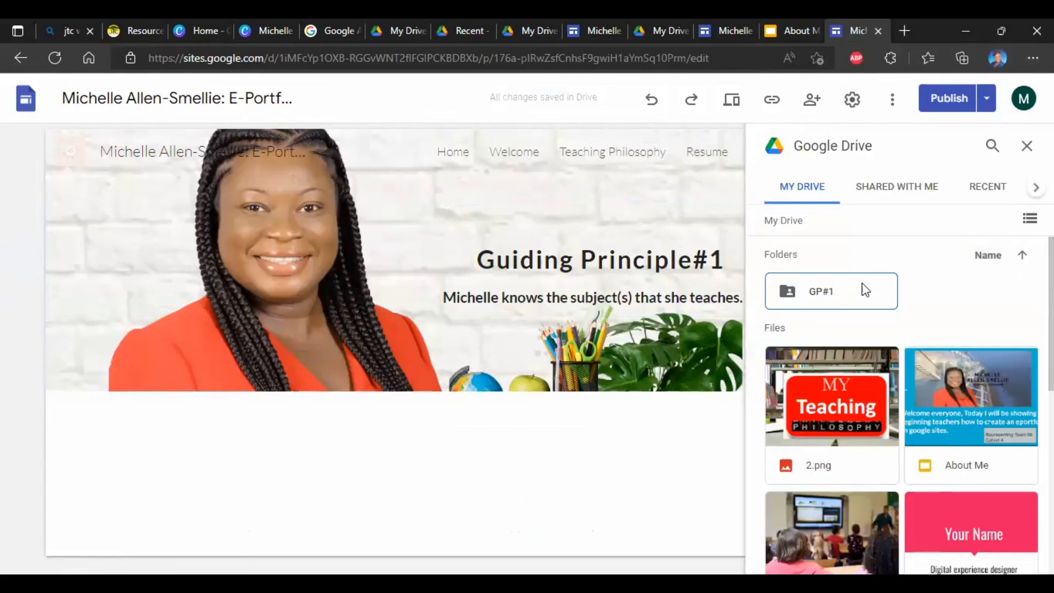
{"action": "left_click", "coordinate": [852, 297]}
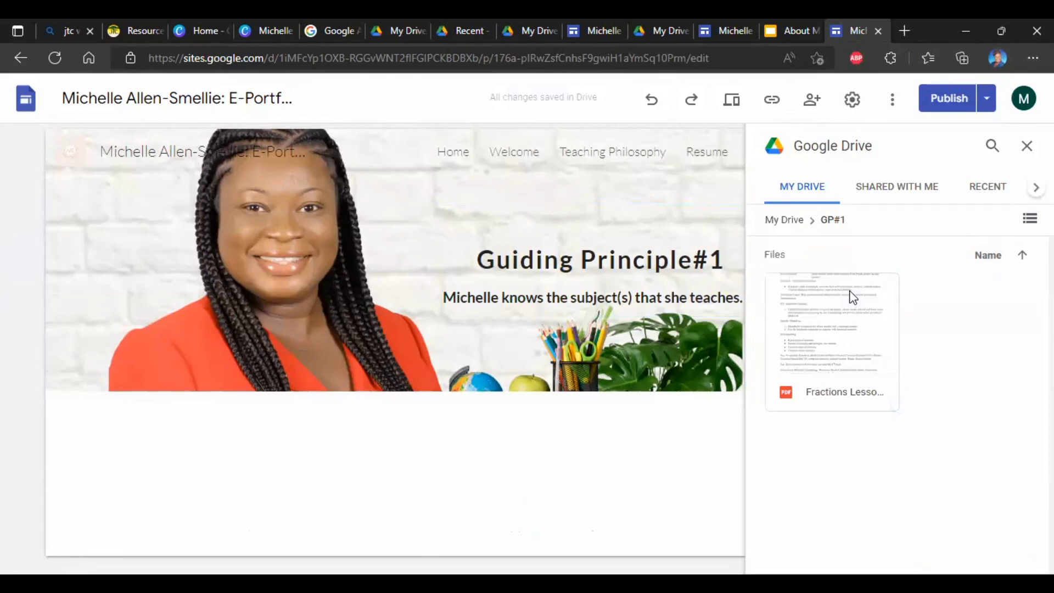
{"action": "left_click", "coordinate": [827, 312]}
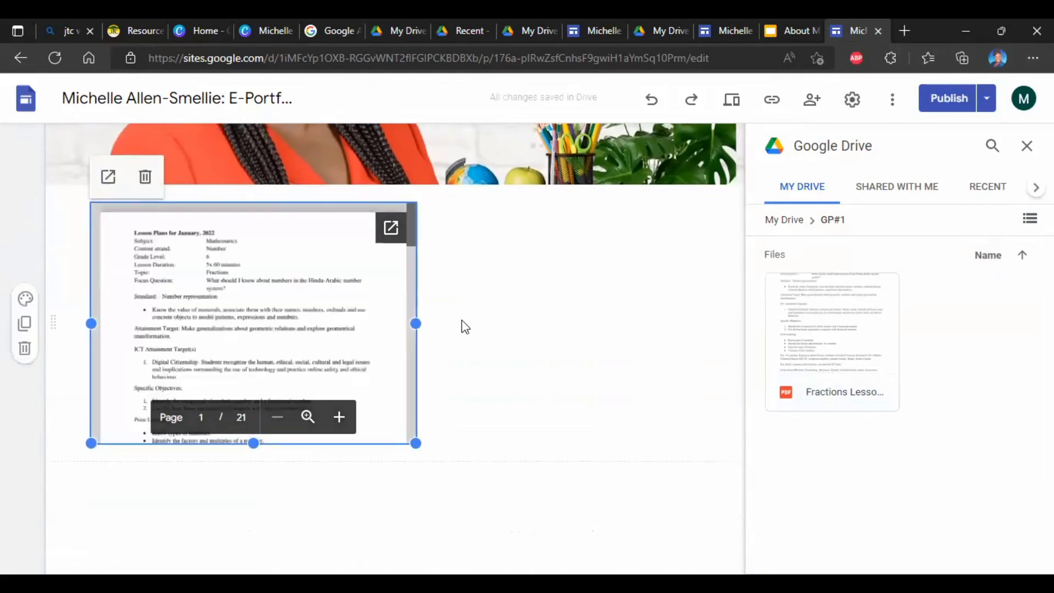
- Widen the embedded lesson plan across most of the Guiding Principle#1 page and give its section the Style 3 colour
{"action": "left_click_drag", "start_coordinate": [416, 324], "coordinate": [700, 341]}
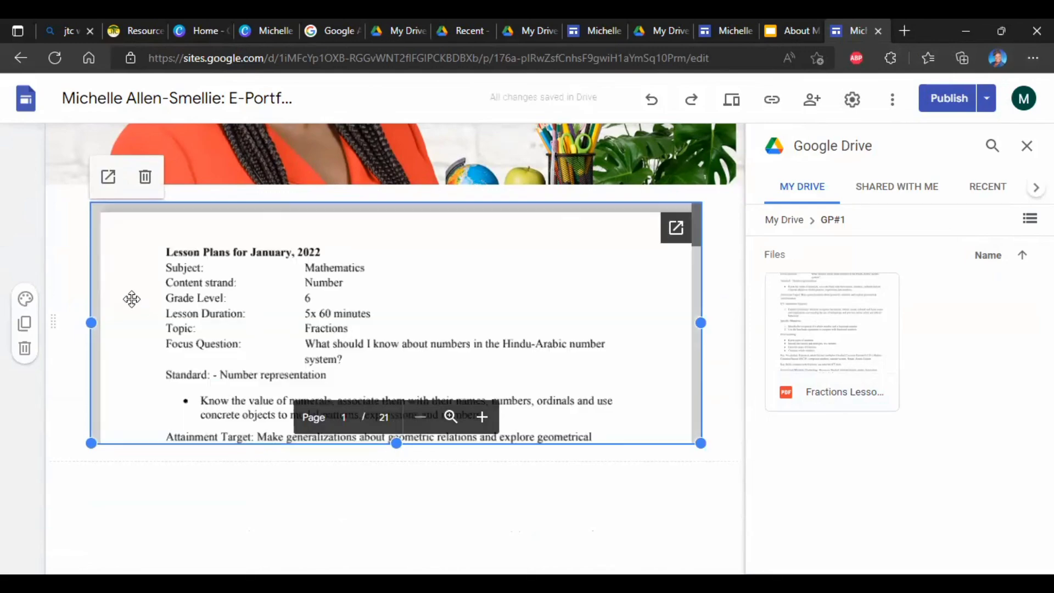
{"action": "left_click", "coordinate": [26, 300]}
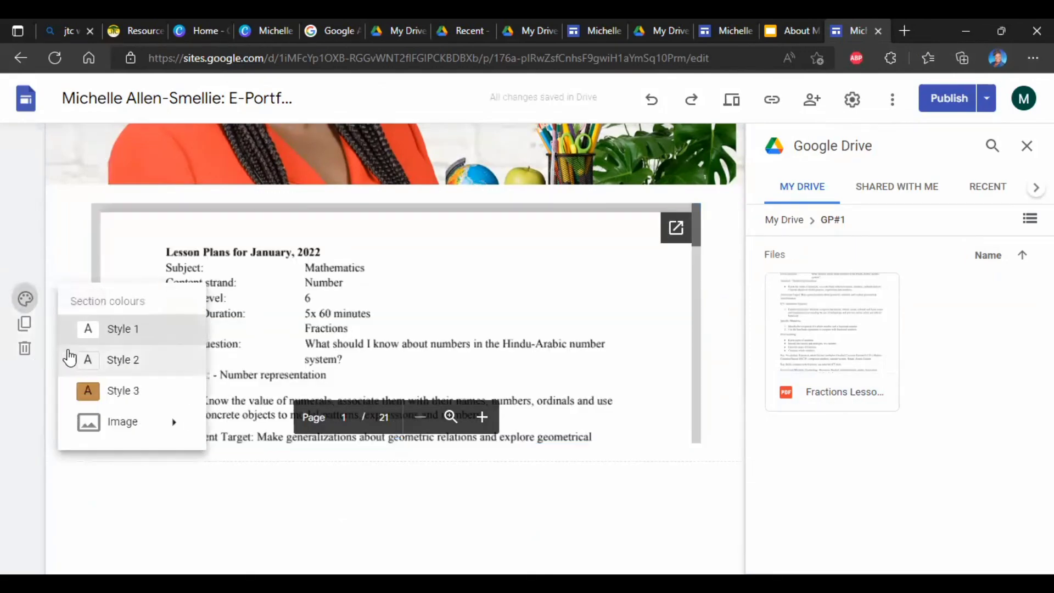
{"action": "left_click", "coordinate": [88, 390]}
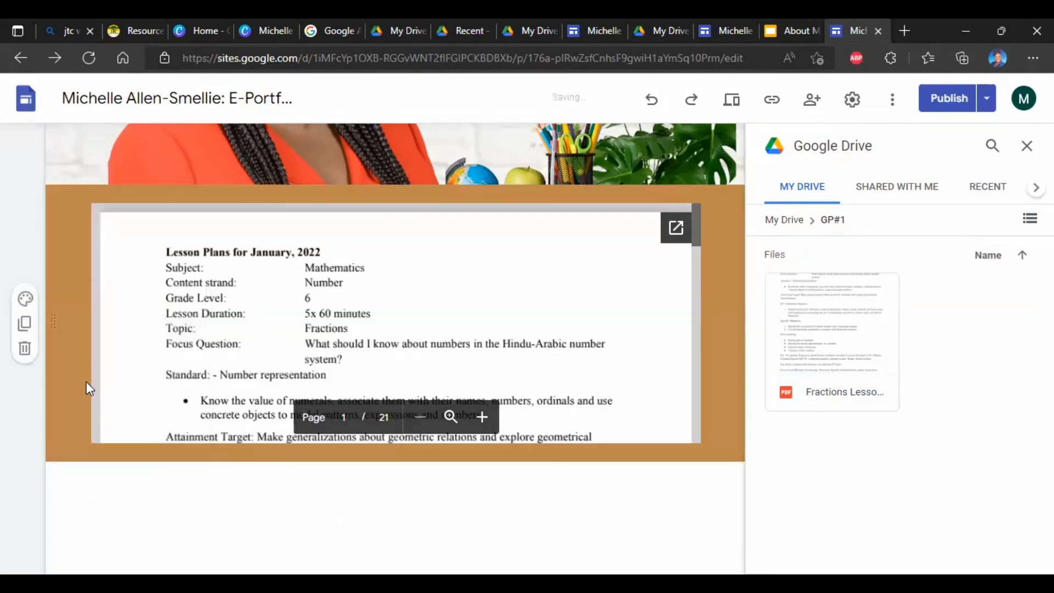
{"action": "scroll", "coordinate": [345, 356], "scroll_direction": "down", "scroll_amount": 1}
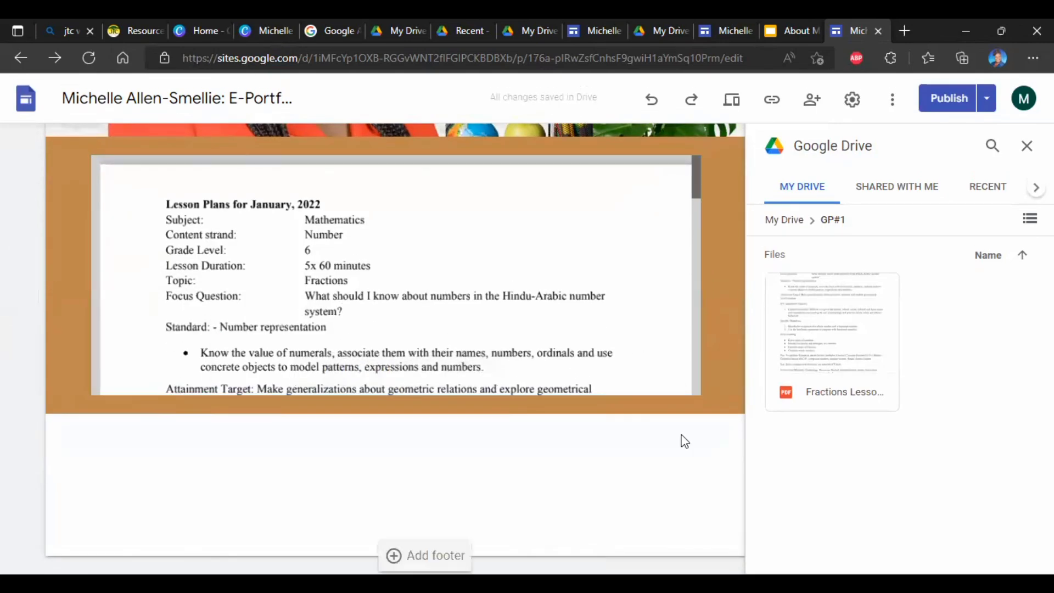
{"action": "scroll", "coordinate": [683, 440], "scroll_direction": "up", "scroll_amount": 4}
{"action": "scroll", "coordinate": [684, 442], "scroll_direction": "up", "scroll_amount": 1}
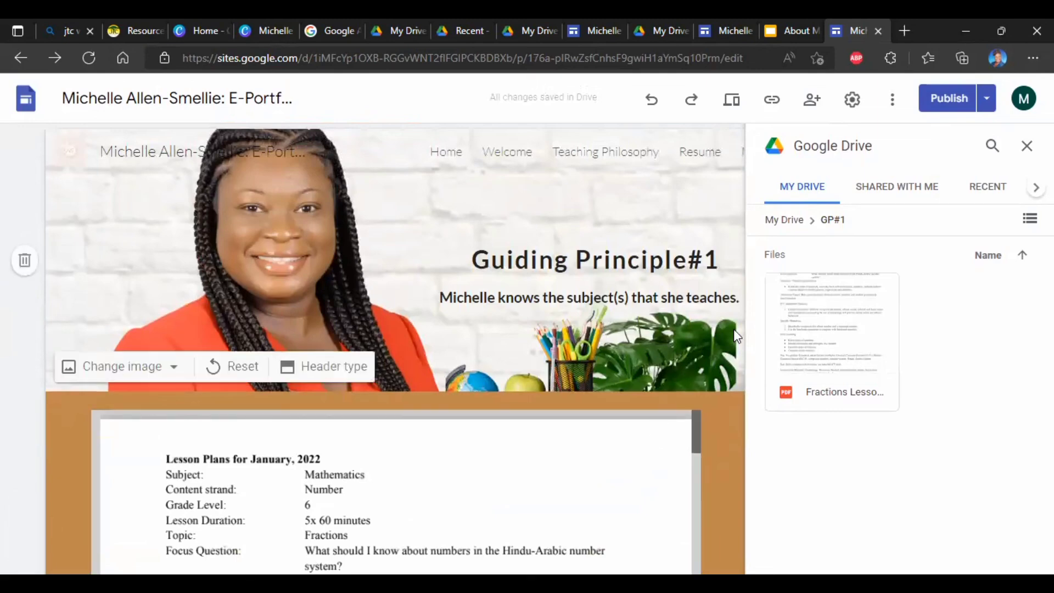
{"action": "left_click", "coordinate": [1026, 146]}
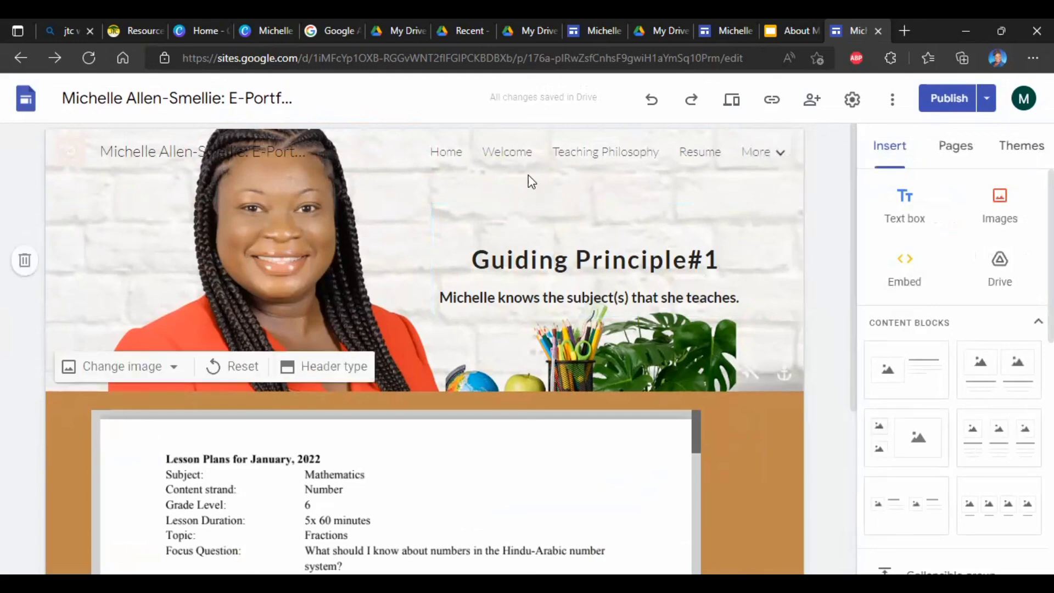
- Review the Home page down to its Table of Contents, the Welcome page and the list of remaining site pages
{"action": "left_click", "coordinate": [445, 152]}
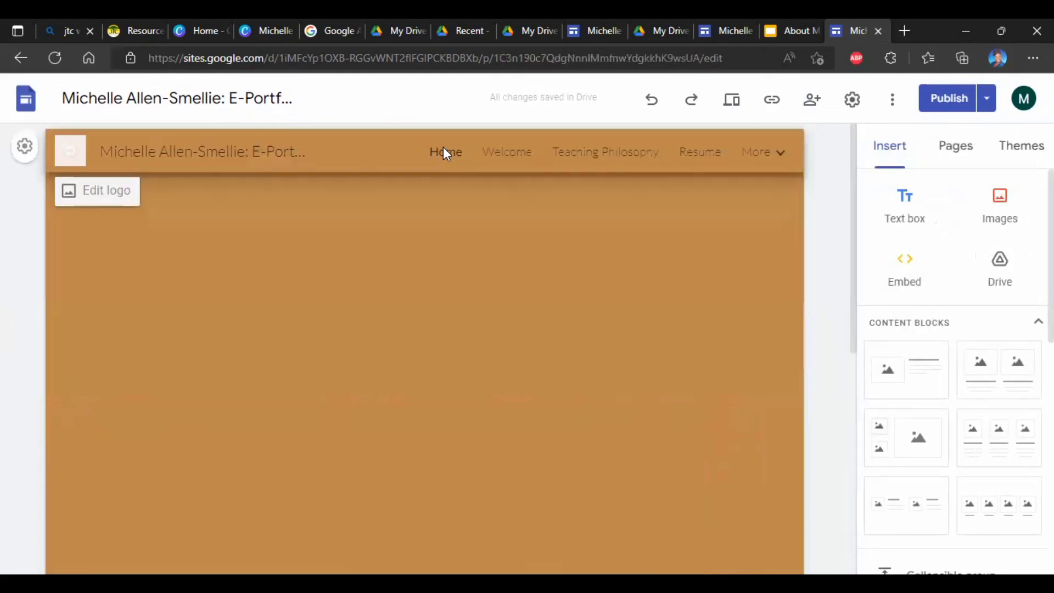
{"action": "scroll", "coordinate": [518, 349], "scroll_direction": "down", "scroll_amount": 1}
{"action": "scroll", "coordinate": [516, 344], "scroll_direction": "down", "scroll_amount": 10}
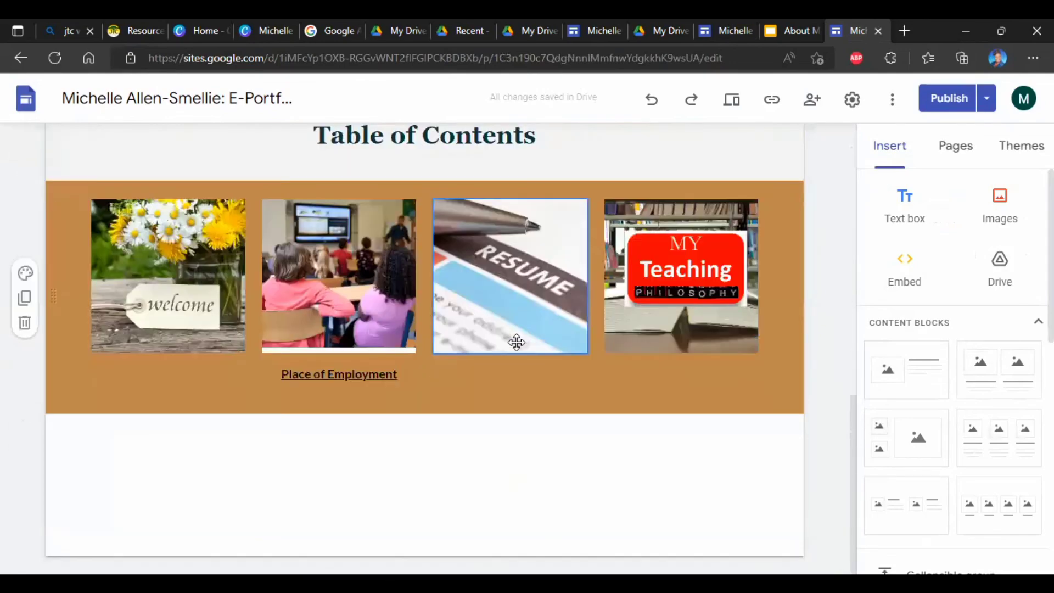
{"action": "scroll", "coordinate": [516, 342], "scroll_direction": "up", "scroll_amount": 12}
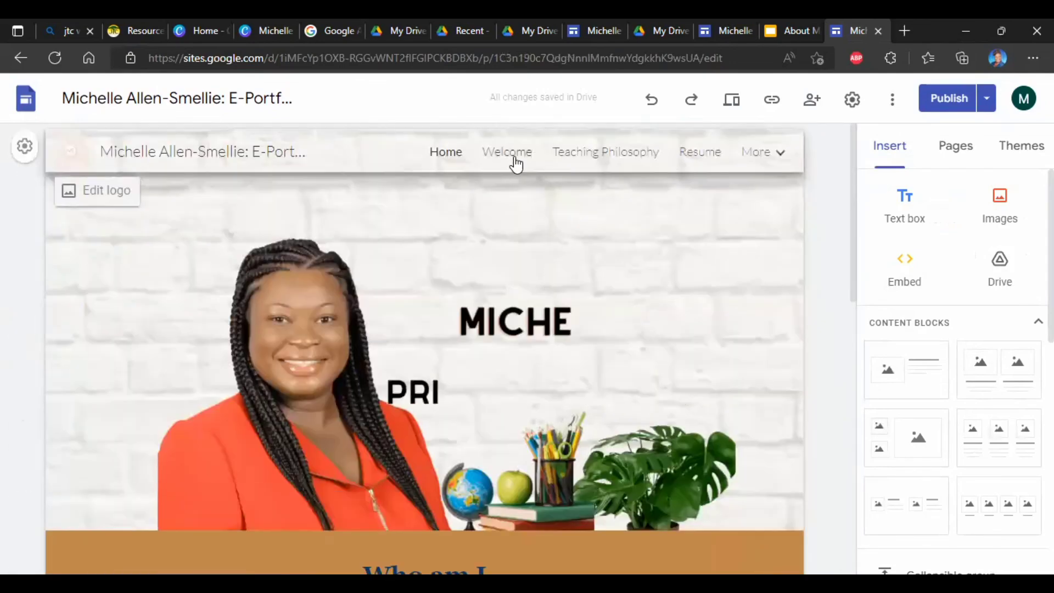
{"action": "left_click", "coordinate": [513, 163]}
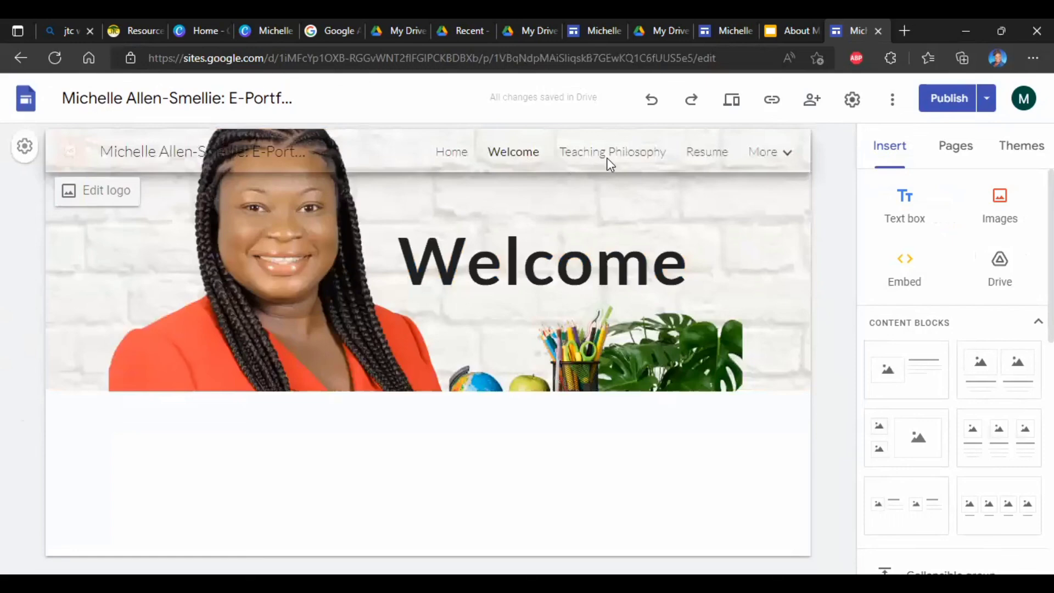
{"action": "mouse_move", "coordinate": [786, 159]}
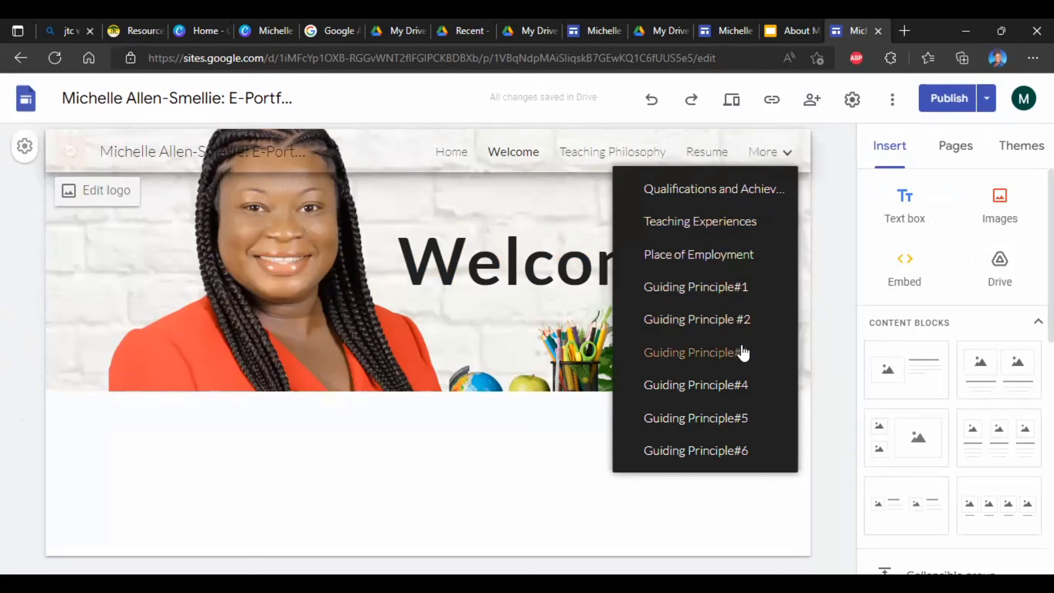
- From the Guiding Principle#1 page, start publishing the site and compare the draft Home page with its currently published version
{"action": "left_click", "coordinate": [745, 376]}
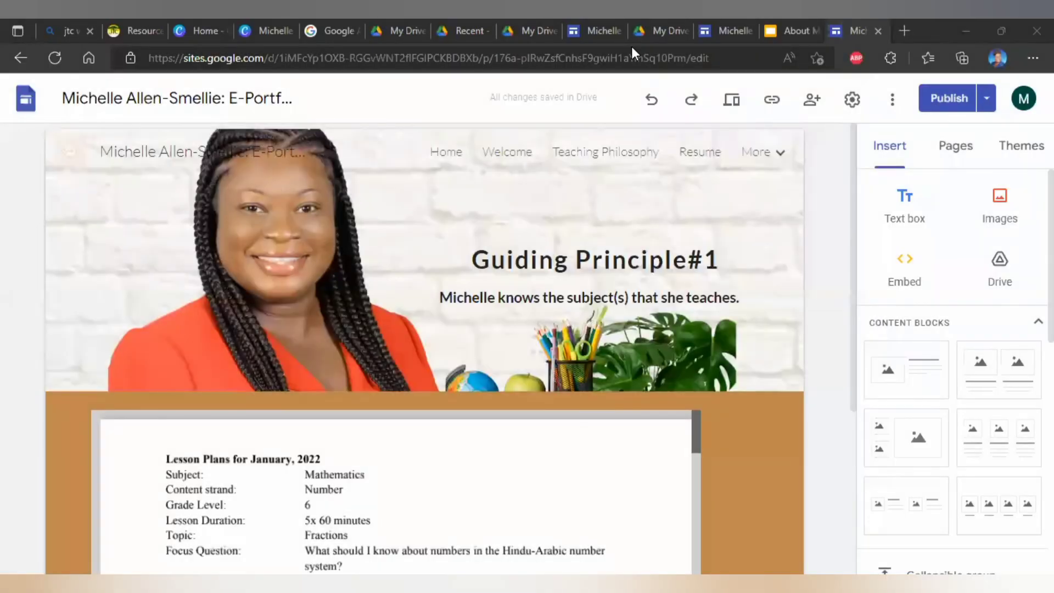
{"action": "left_click", "coordinate": [747, 155]}
{"action": "left_click", "coordinate": [932, 101]}
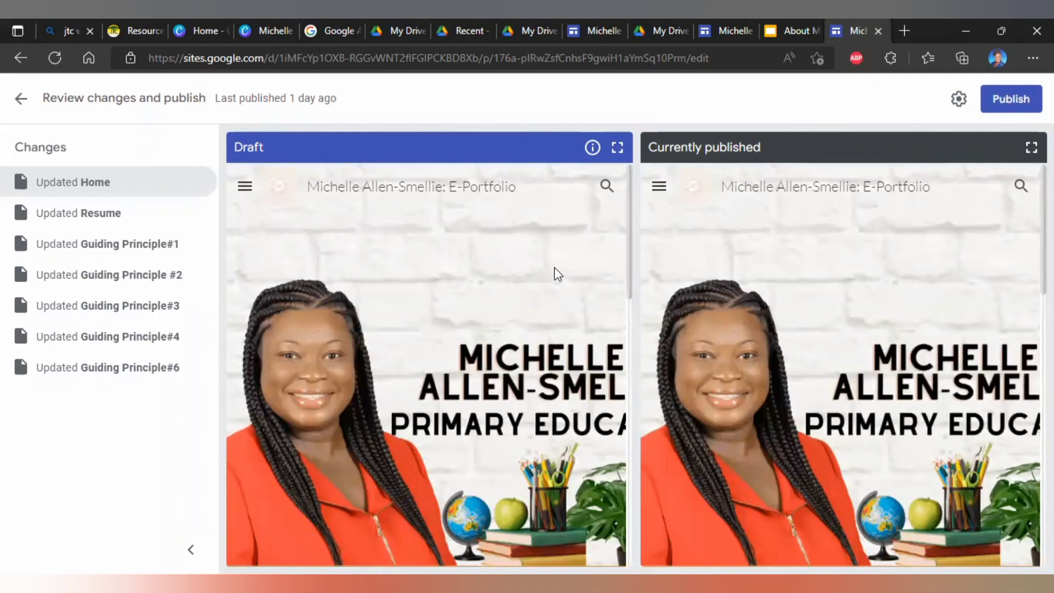
{"action": "scroll", "coordinate": [558, 275], "scroll_direction": "down", "scroll_amount": 2}
{"action": "scroll", "coordinate": [773, 359], "scroll_direction": "down", "scroll_amount": 2}
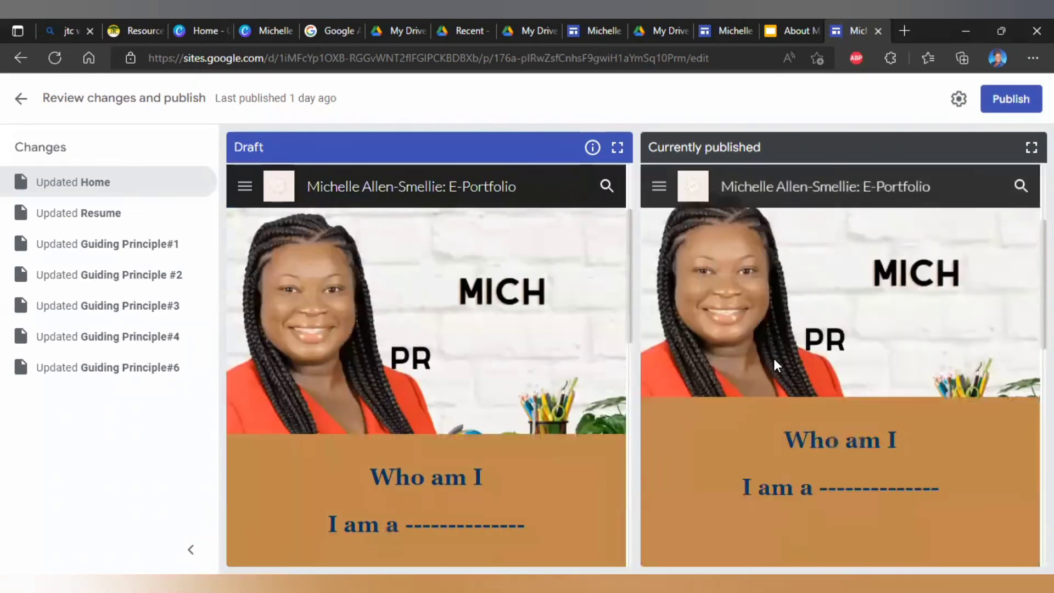
{"action": "scroll", "coordinate": [773, 358], "scroll_direction": "down", "scroll_amount": 4}
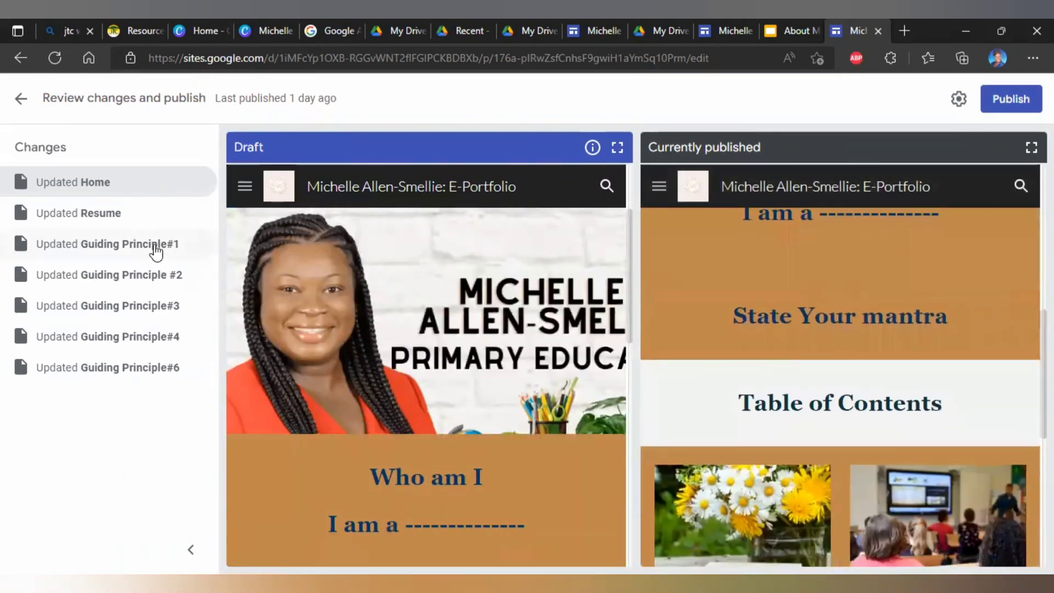
- Compare the draft and published versions of the updated Guiding Principle#1 page and publish the site's changes
{"action": "left_click", "coordinate": [157, 249]}
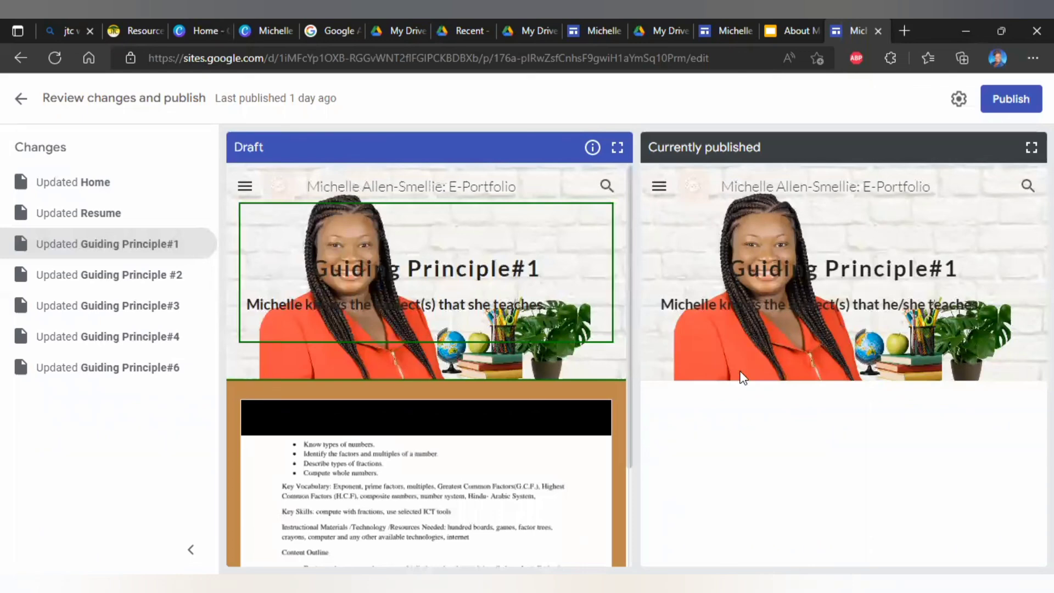
{"action": "scroll", "coordinate": [552, 418], "scroll_direction": "down", "scroll_amount": 2}
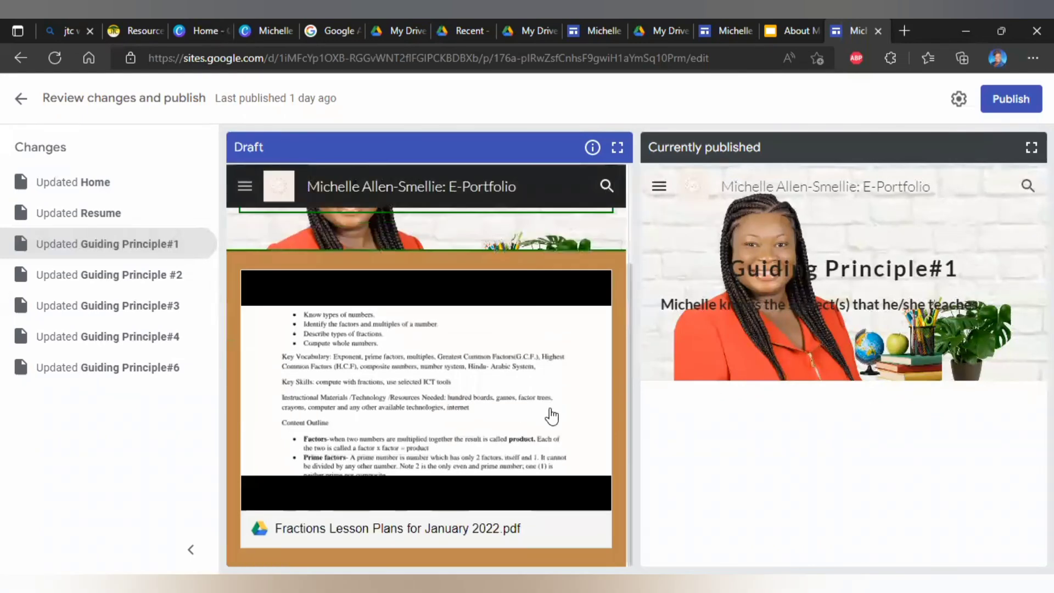
{"action": "left_click", "coordinate": [1007, 105]}
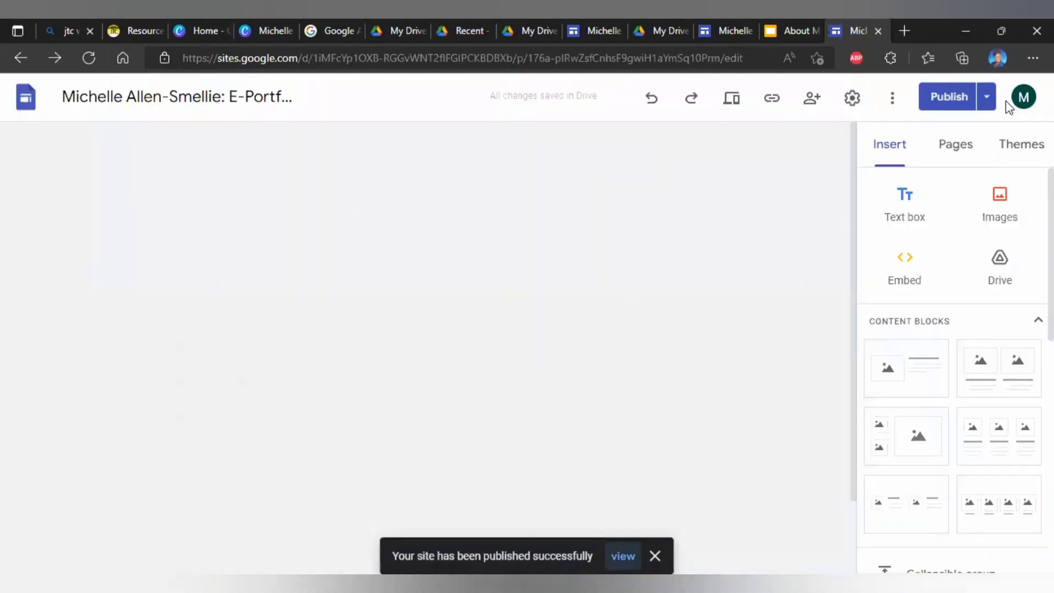
{"action": "left_click", "coordinate": [778, 154]}
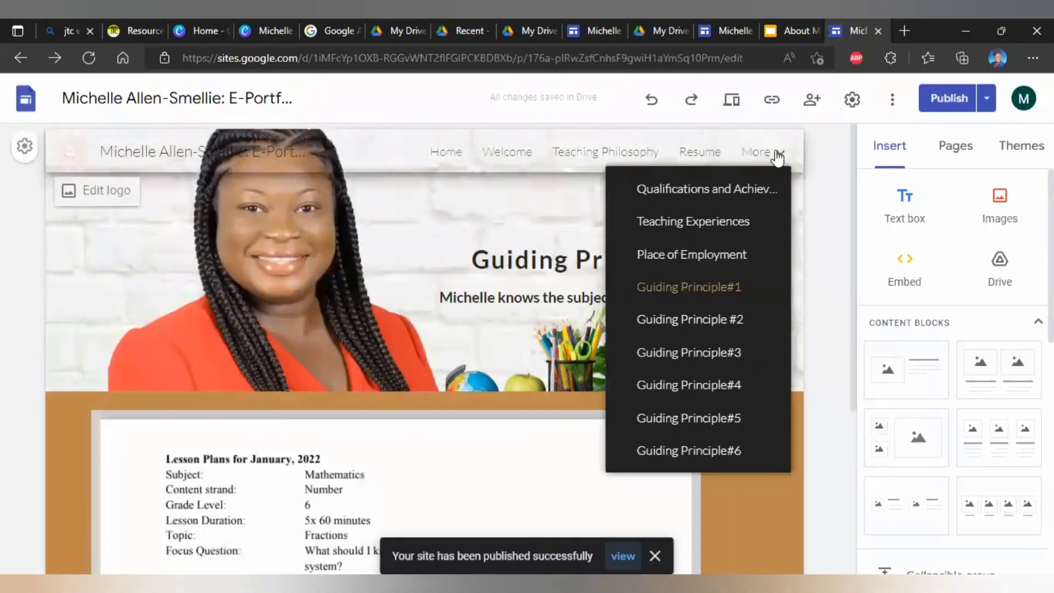